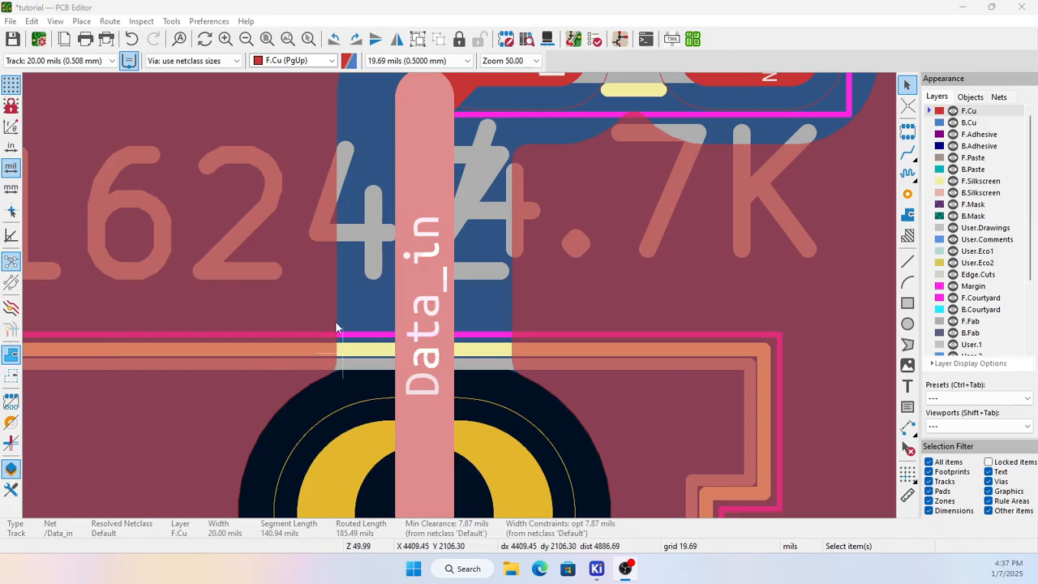
Step: Start the Measure Tool and set the grid to 1.00 mils (0.0254 mm)
scroll(418, 349, down, 5)
scroll(446, 311, up, 6)
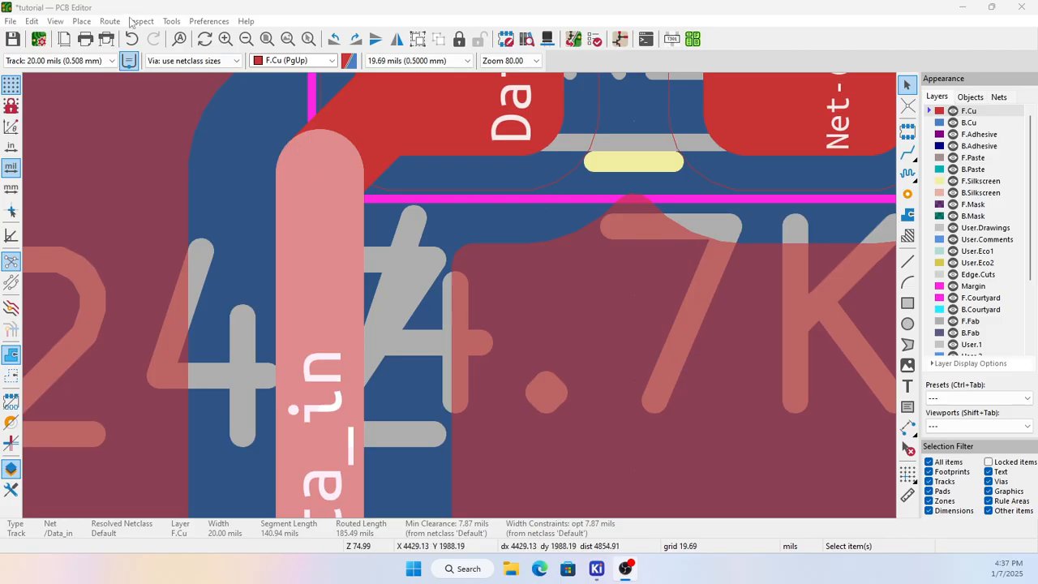
click(171, 22)
mouse_move(205, 24)
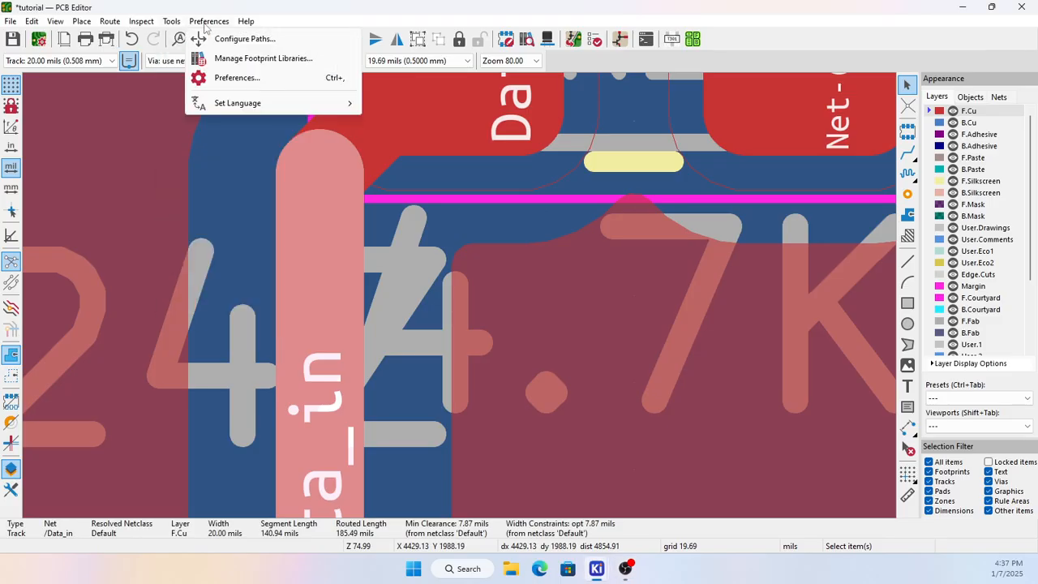
mouse_move(134, 22)
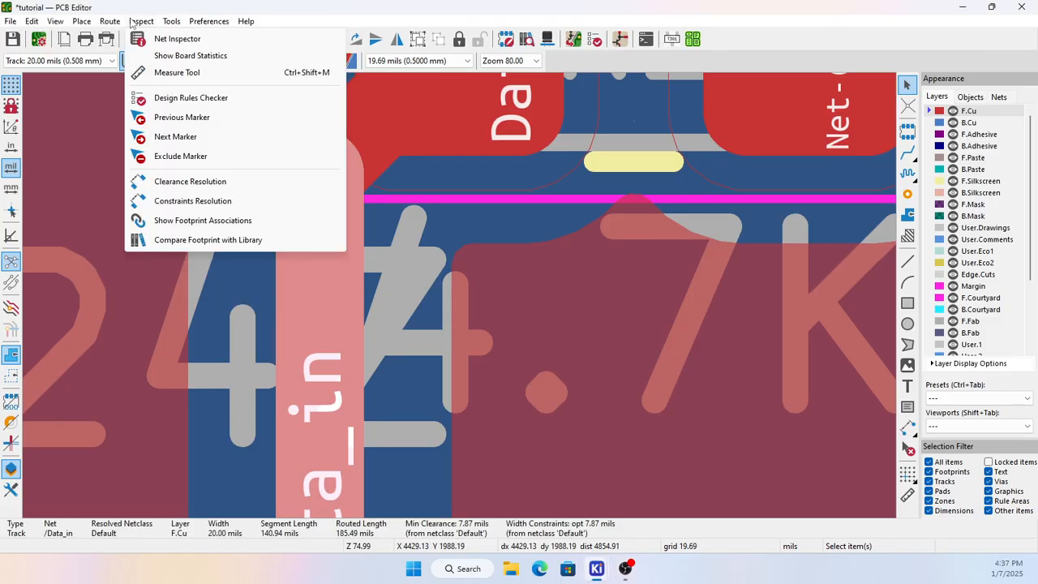
click(166, 74)
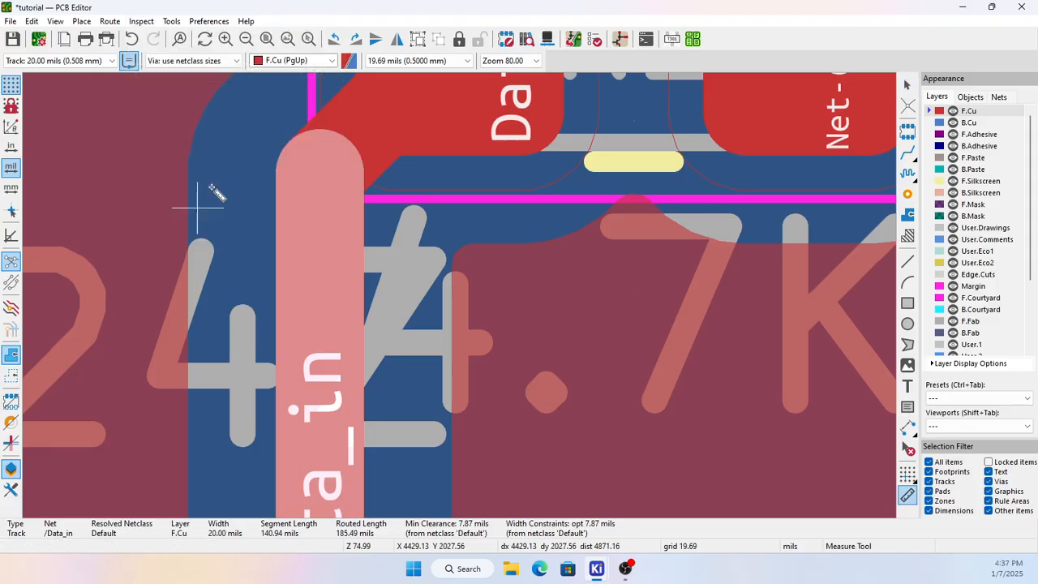
right_click(396, 340)
mouse_move(451, 417)
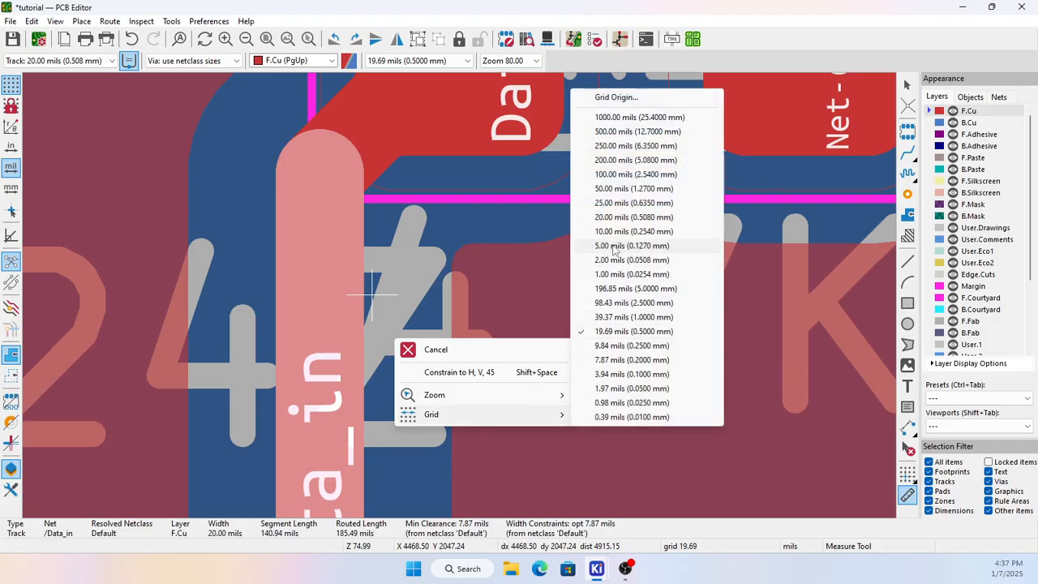
click(623, 274)
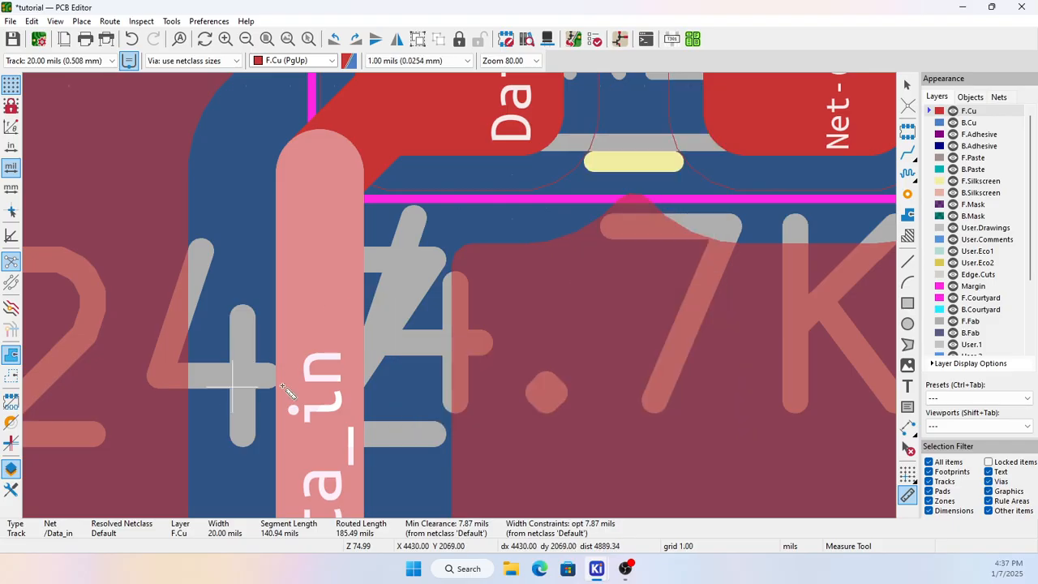
Step: Measure the horizontal gap between the vertical Data_in track and the surrounding front copper fill
click(366, 366)
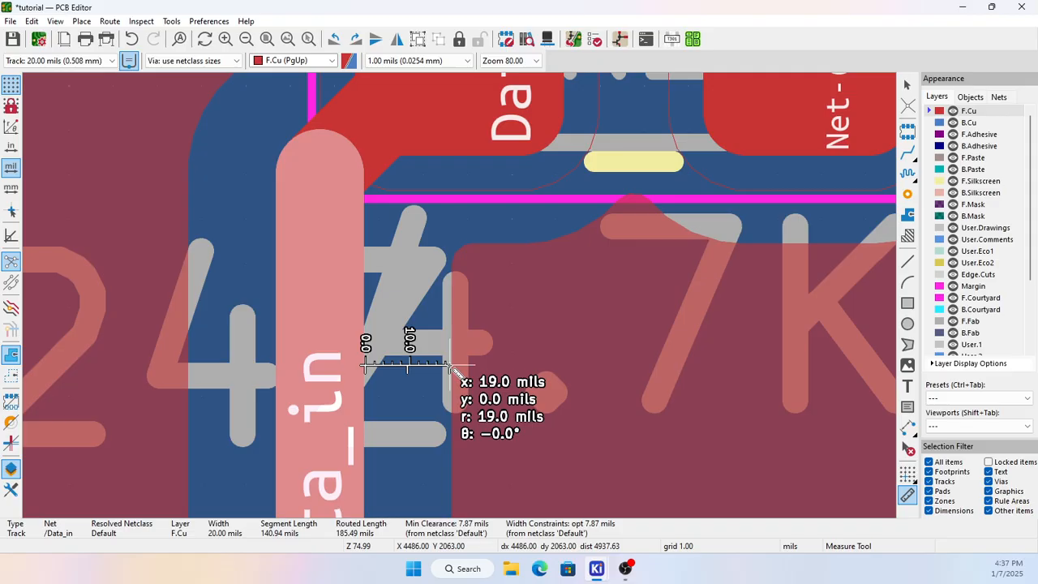
key(Escape)
key(Escape)
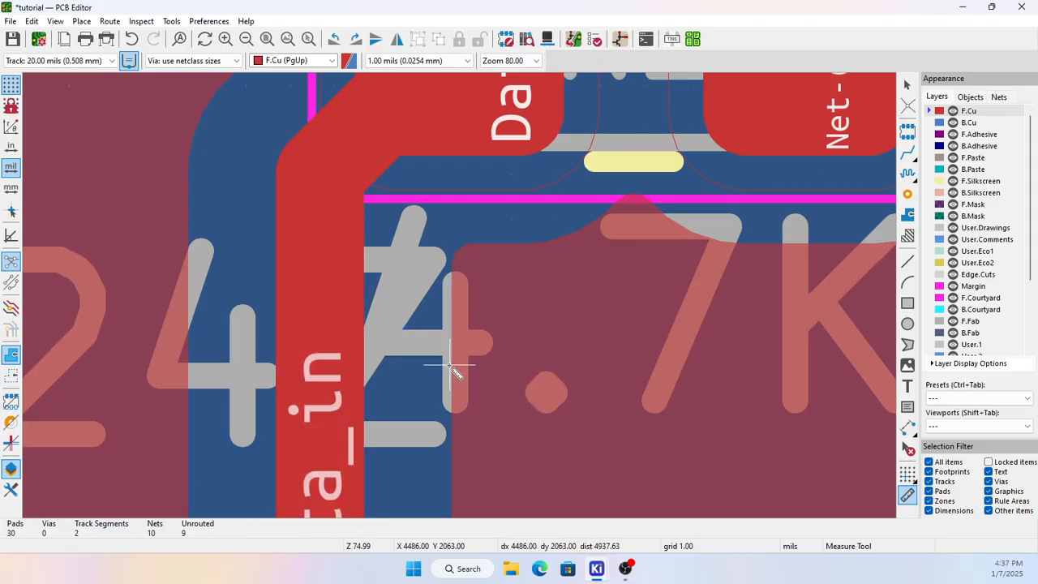
Step: Set the clearance of the F.Cu GND zone to 25 mils and refill all zones
scroll(469, 332, up, 2)
scroll(468, 333, down, 6)
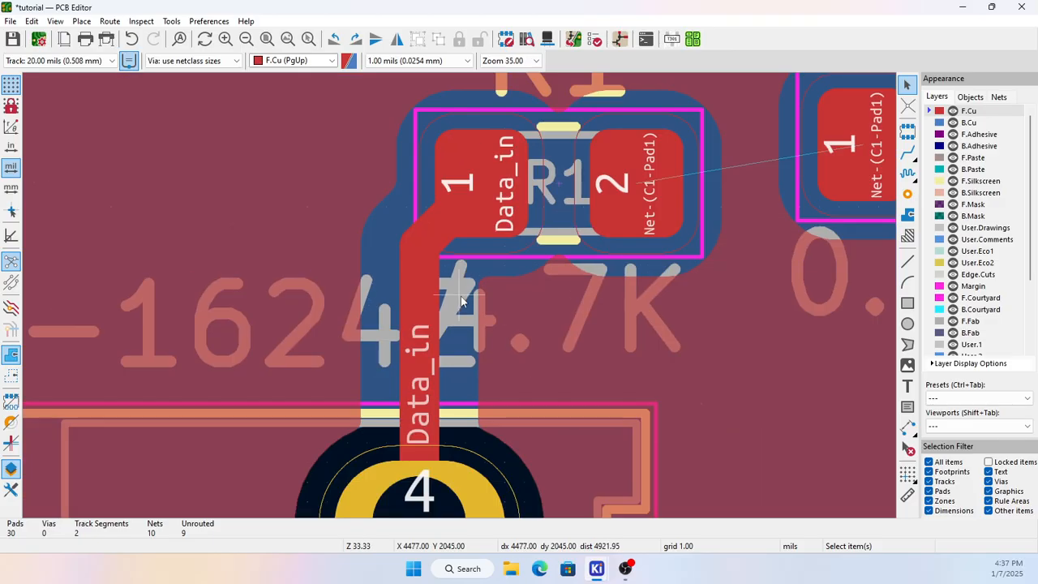
scroll(496, 283, down, 1)
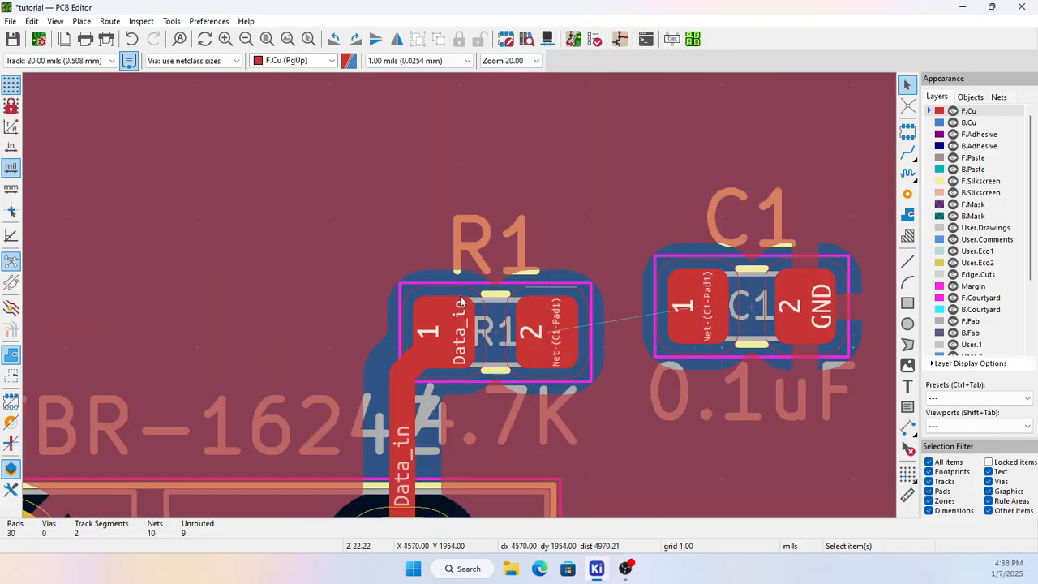
scroll(429, 289, up, 3)
scroll(460, 302, up, 4)
scroll(460, 299, down, 10)
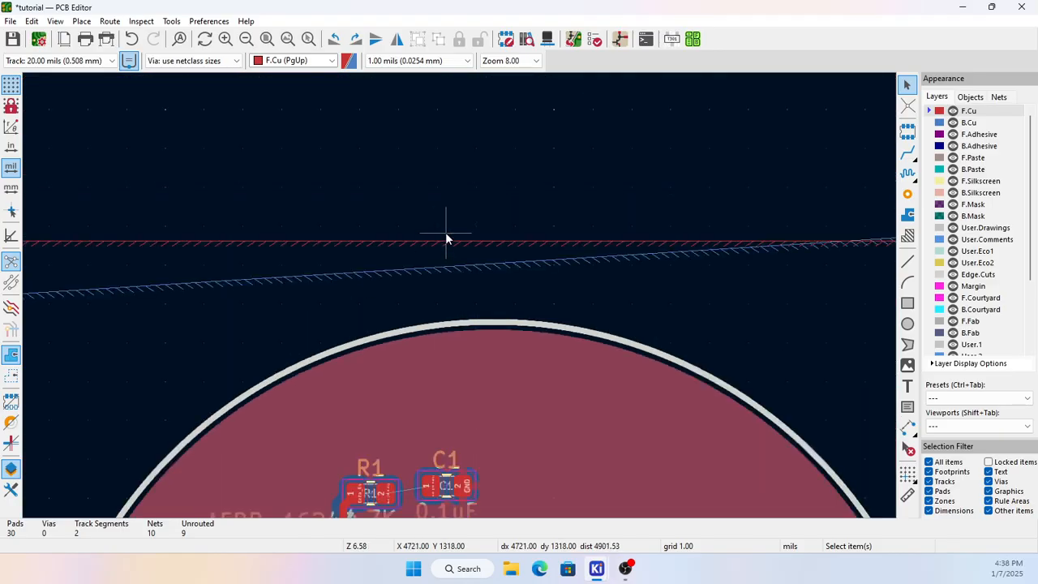
double_click(443, 242)
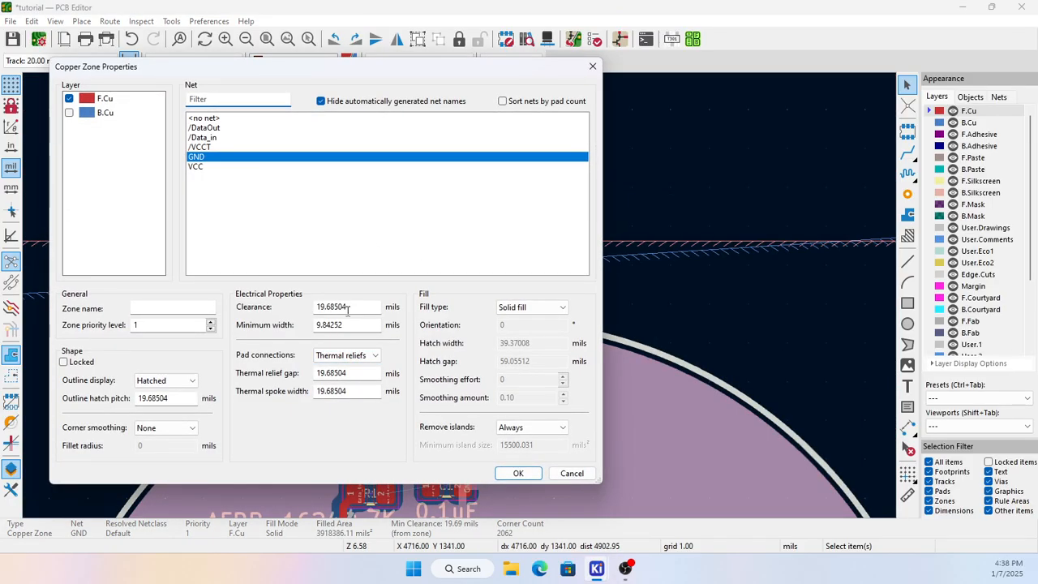
drag(349, 308, 283, 310)
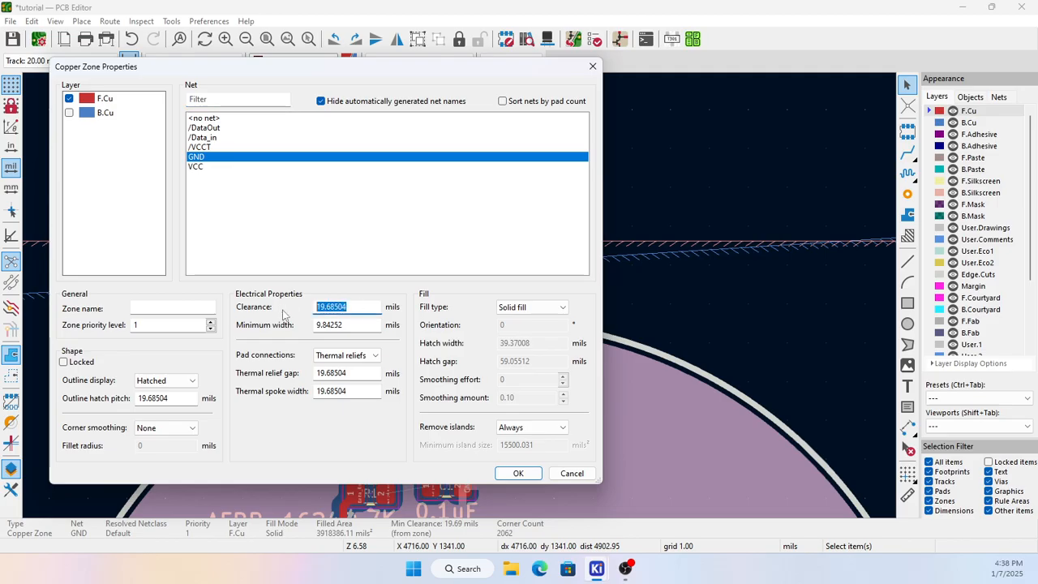
text(25)
click(110, 113)
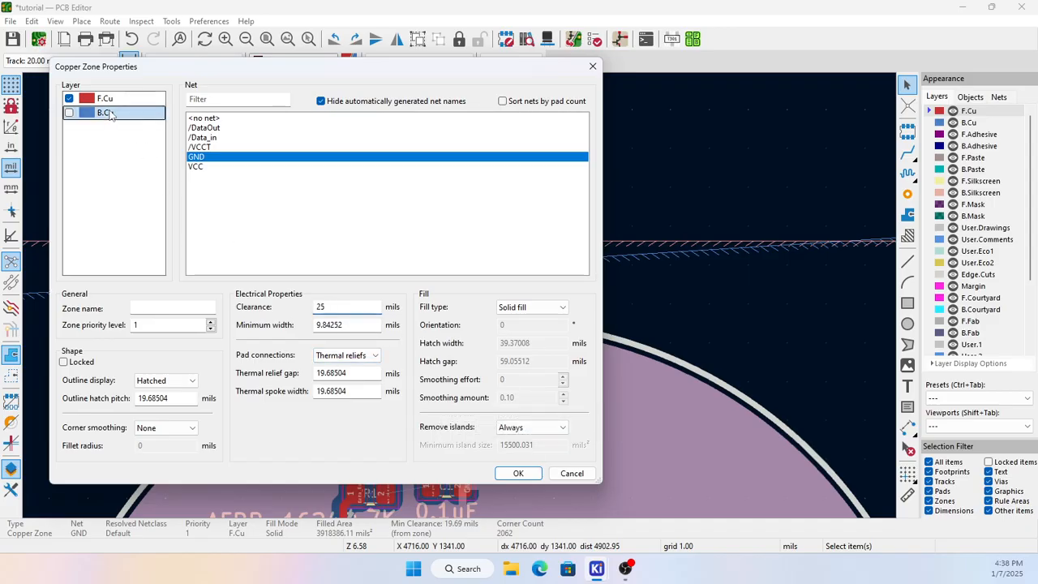
click(507, 477)
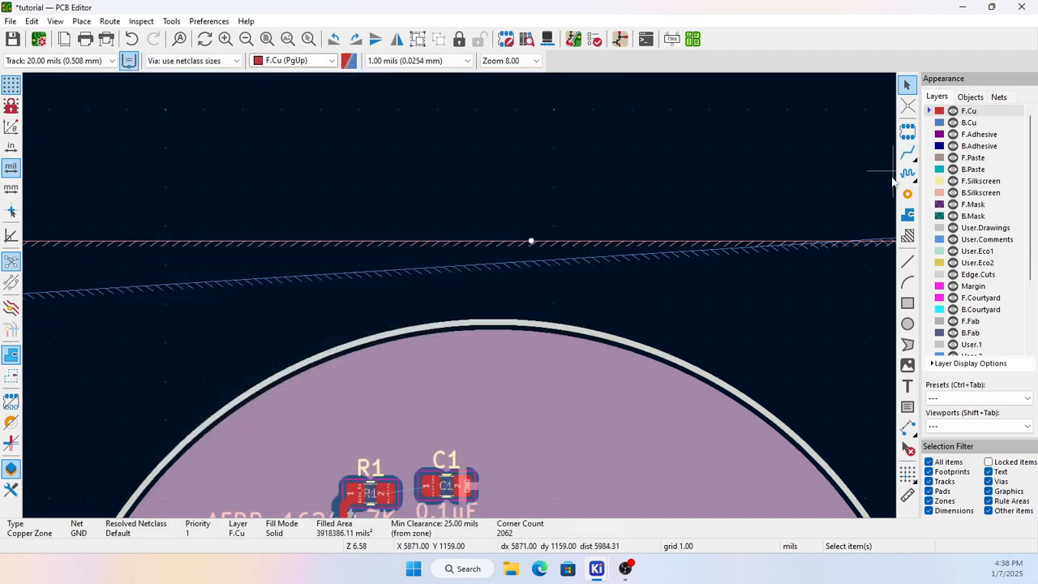
key(b)
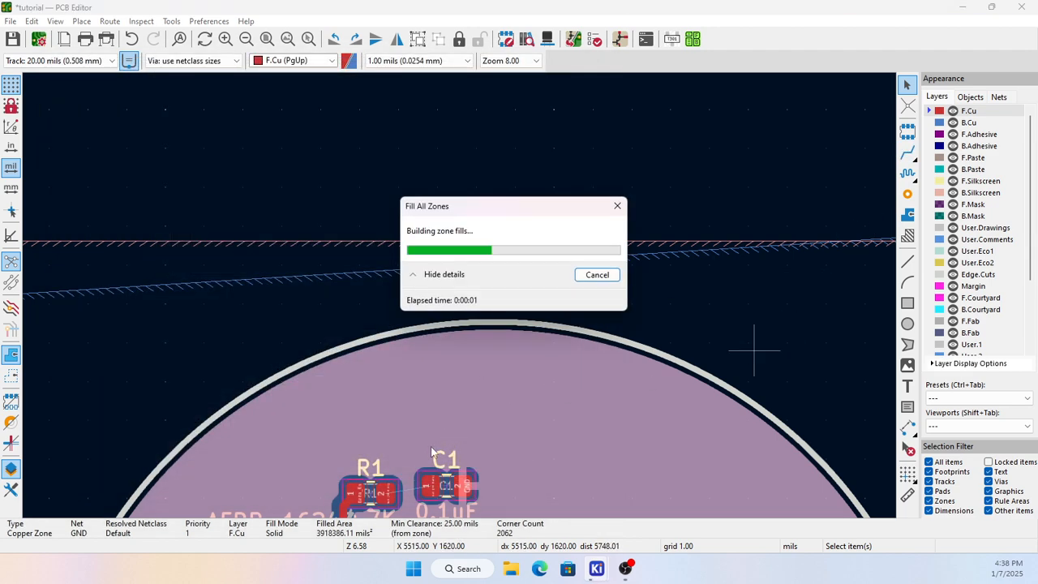
Step: Measure the gap between the Data_in track below R1 and the refilled GND copper
scroll(371, 487, up, 5)
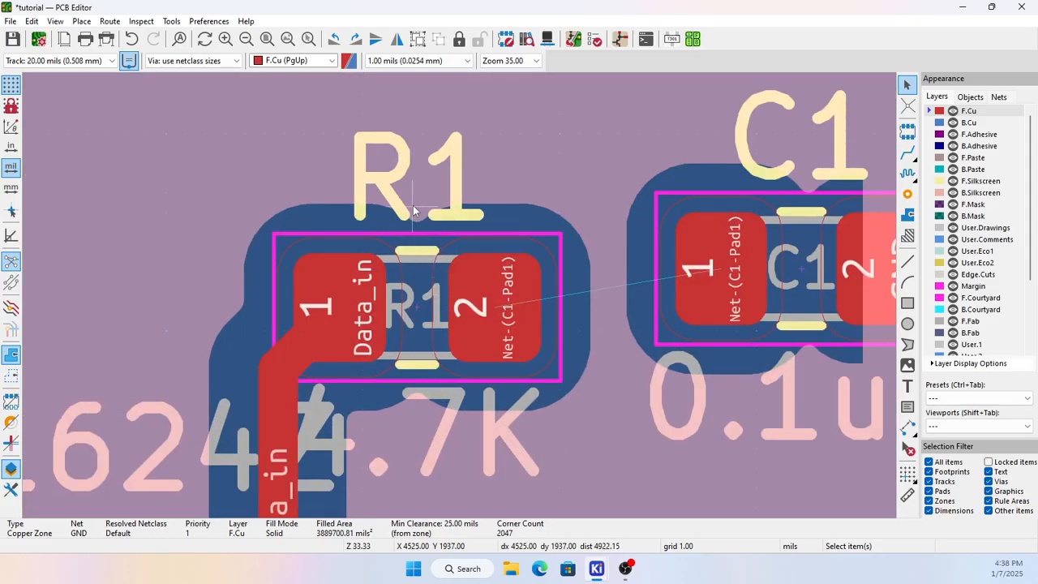
scroll(371, 378, up, 3)
scroll(421, 358, down, 4)
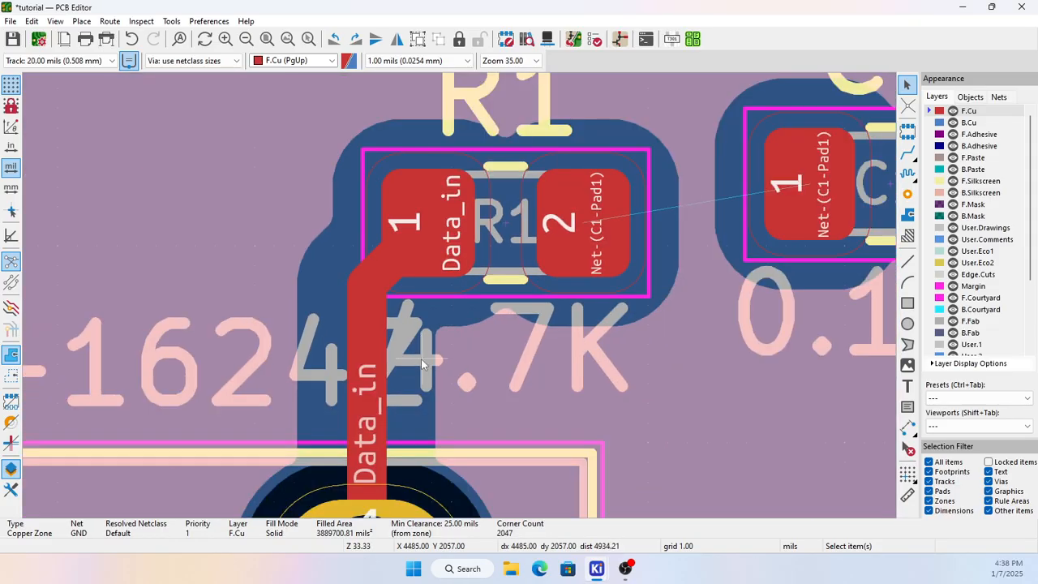
scroll(459, 295, up, 4)
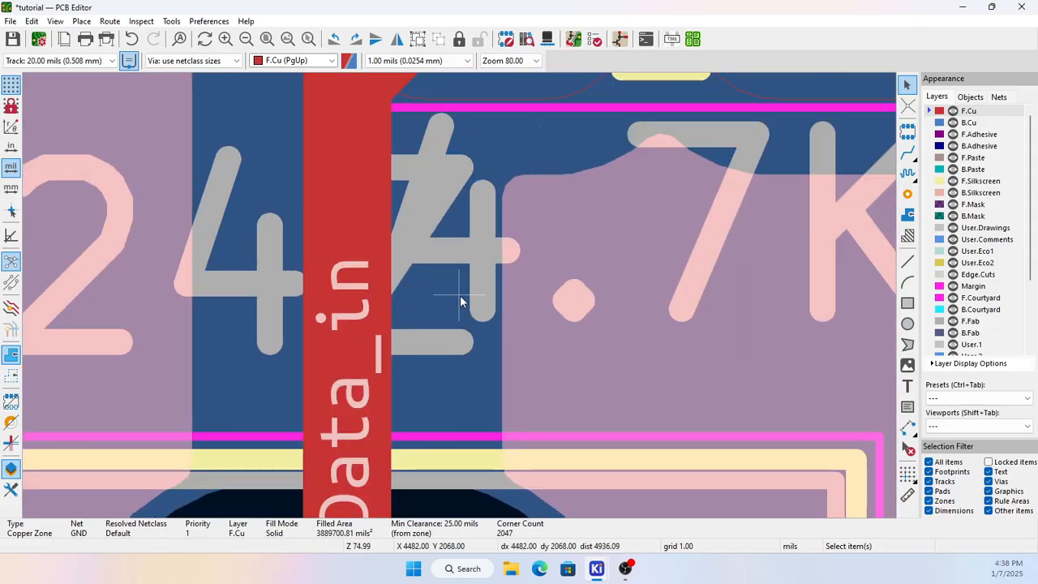
click(141, 21)
click(183, 74)
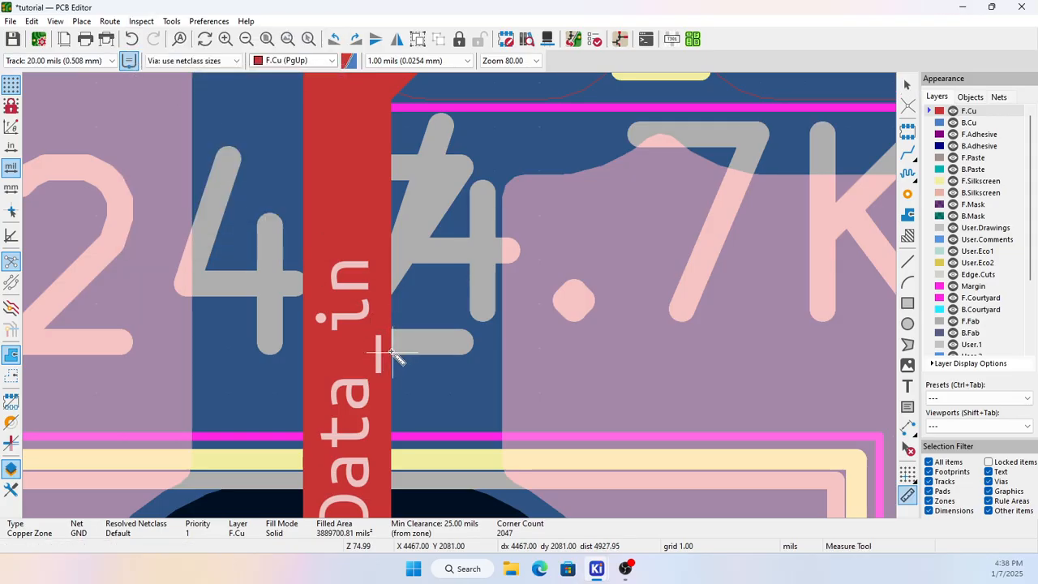
click(392, 355)
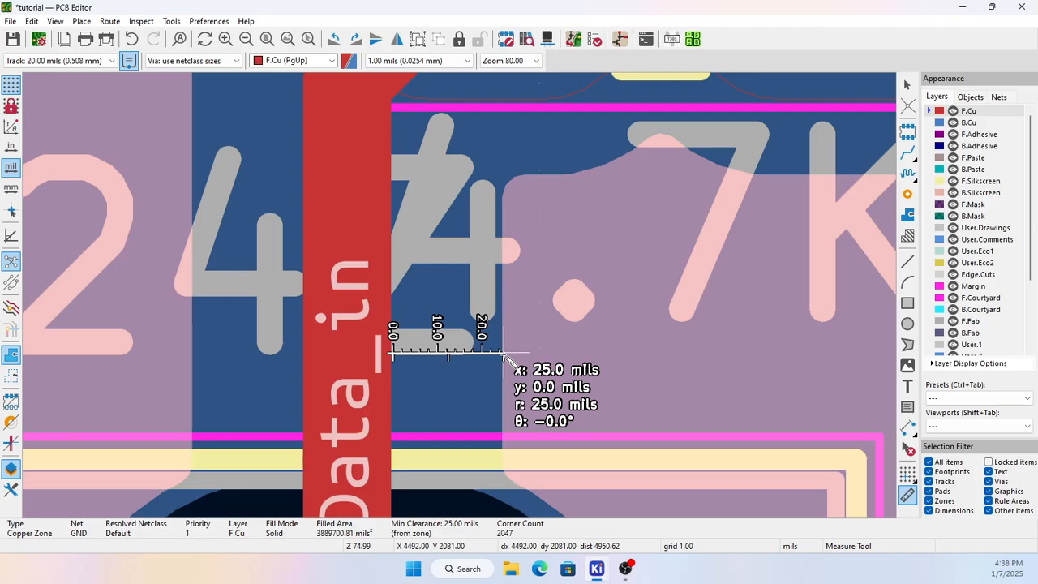
scroll(503, 355, down, 4)
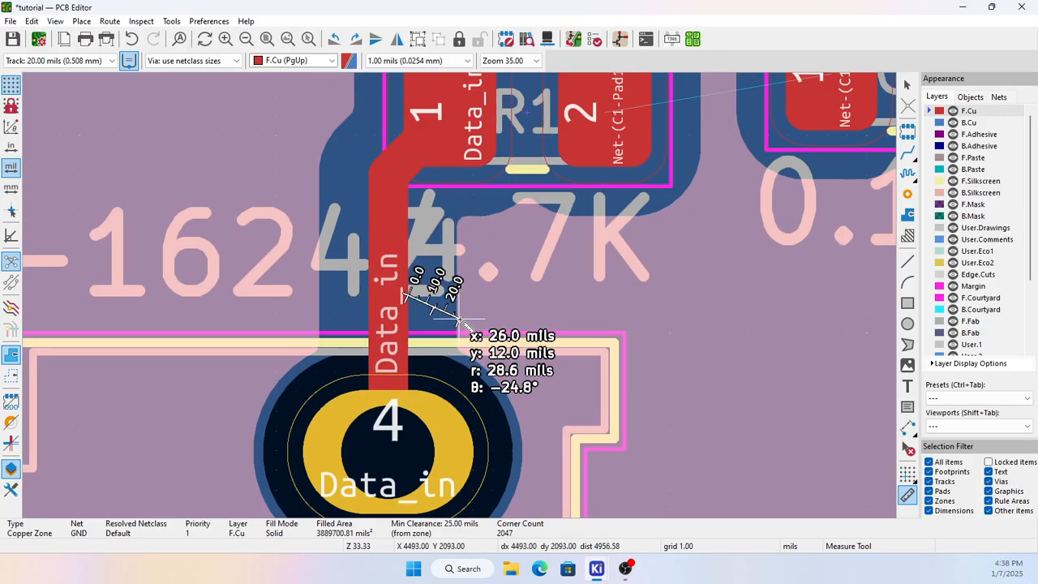
Step: Highlight the GND net across the board and cancel the running measurement
key(grave)
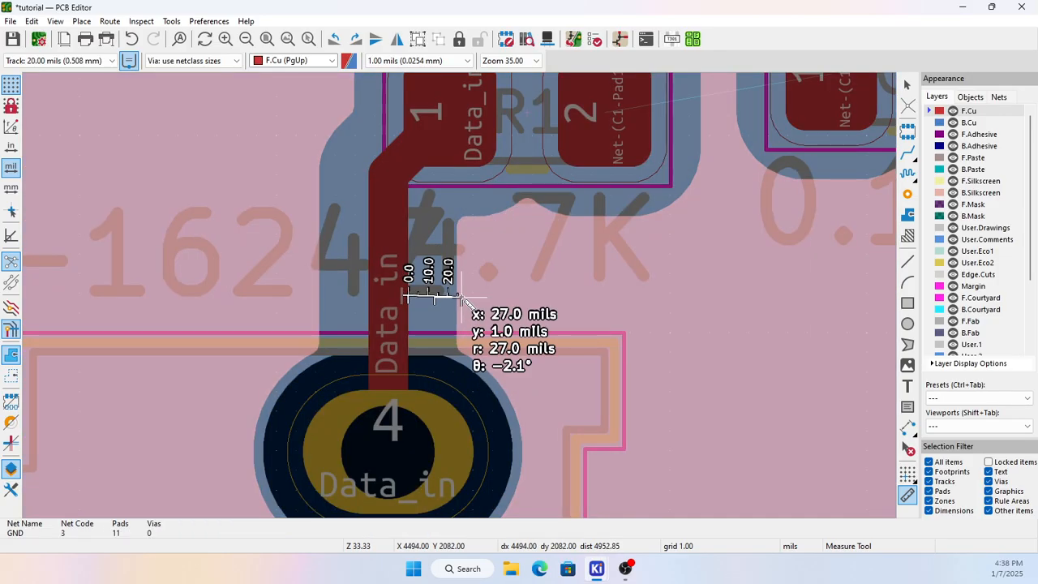
key(grave)
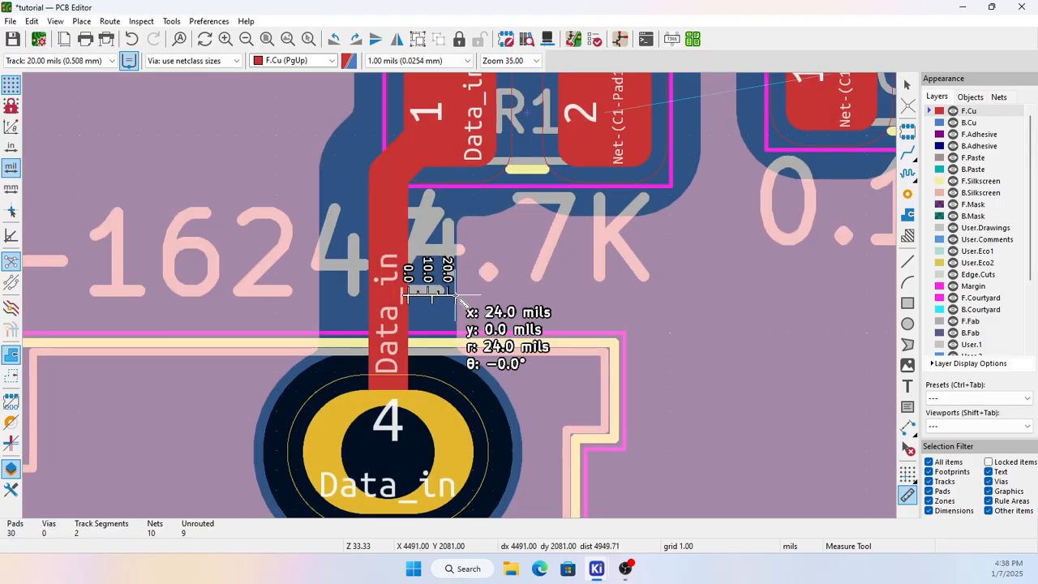
key(grave)
right_click(461, 304)
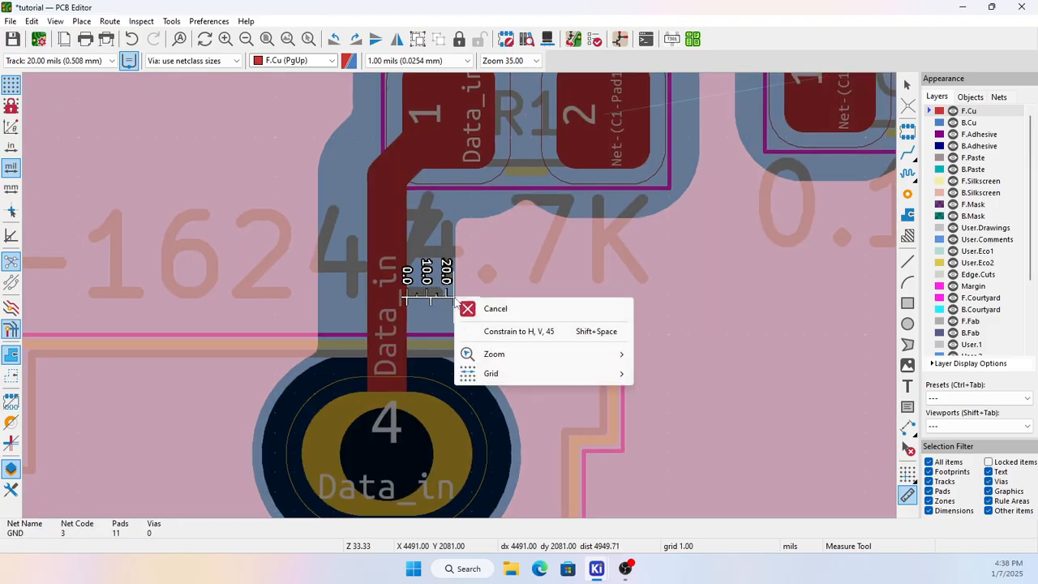
click(483, 306)
scroll(464, 301, down, 5)
scroll(565, 293, down, 2)
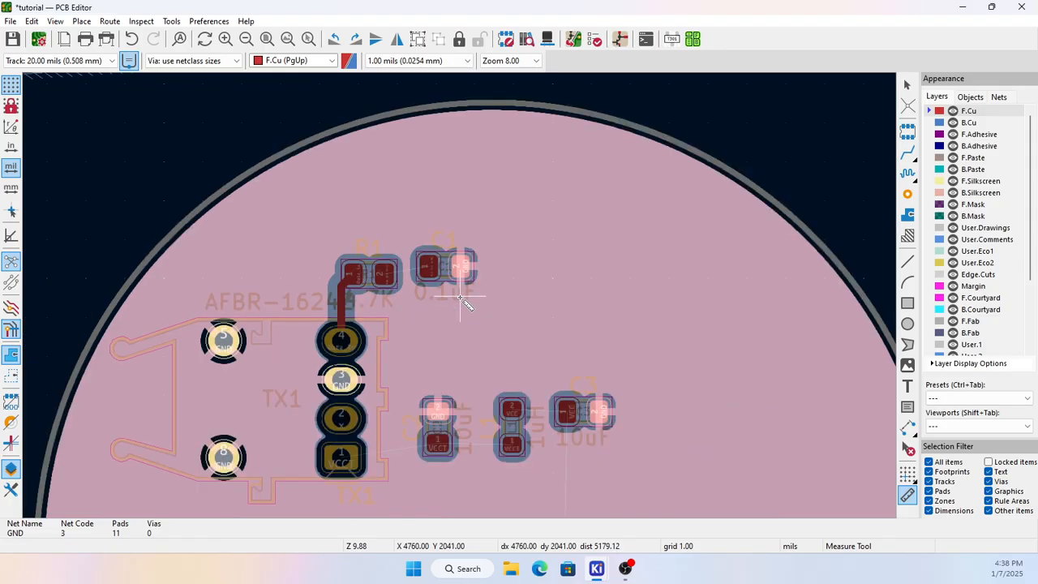
scroll(621, 236, up, 1)
scroll(253, 359, up, 3)
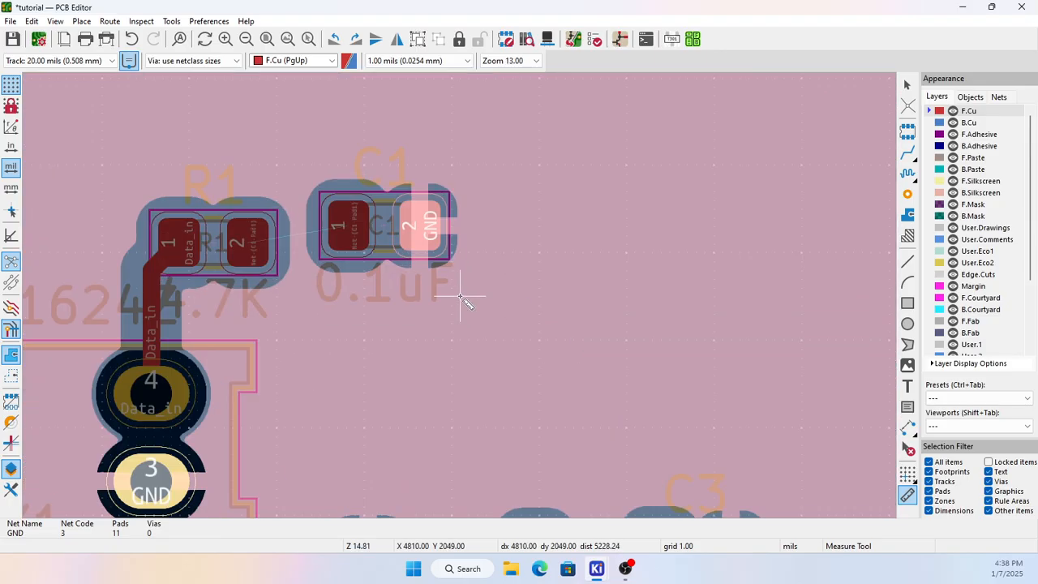
Step: Display the copper zones as outlines only and keep the GND net highlighted
click(909, 154)
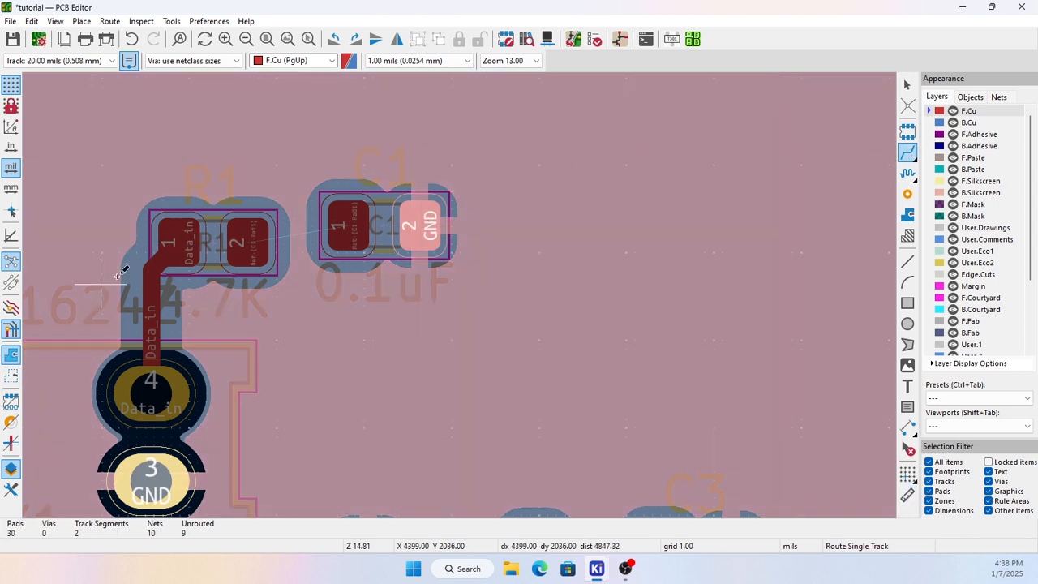
click(11, 377)
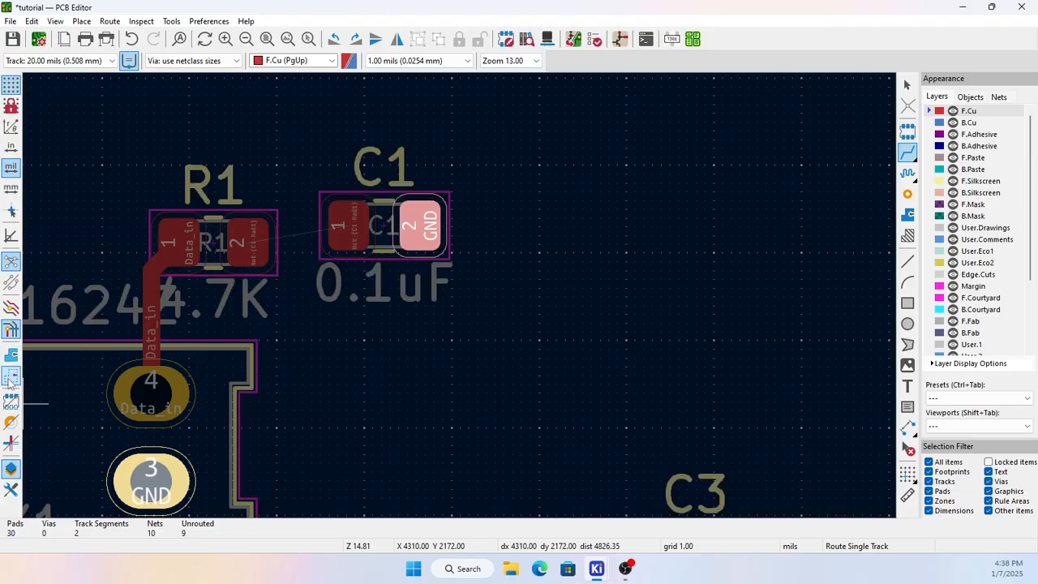
scroll(349, 292, down, 2)
key(grave)
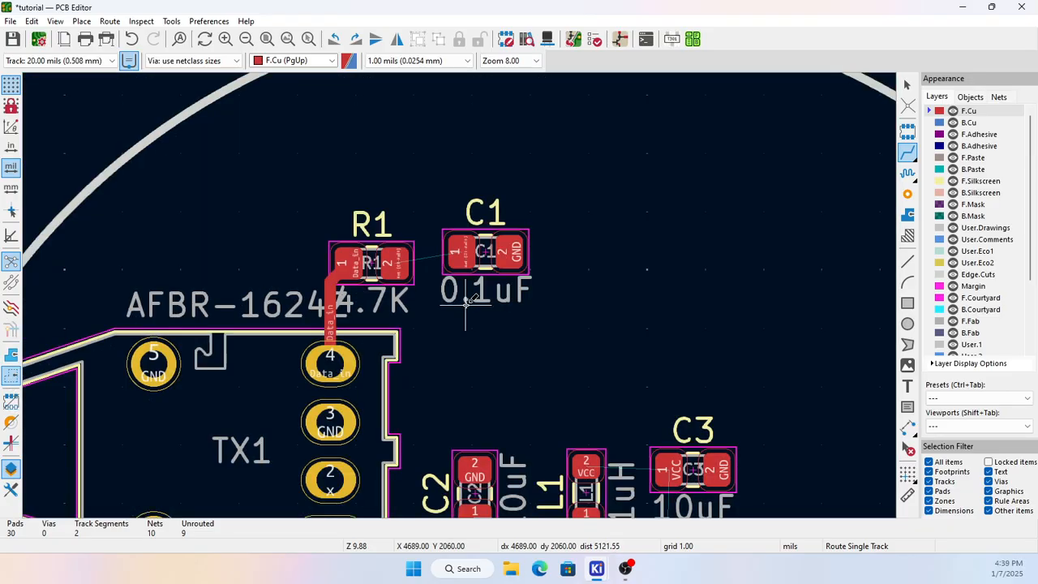
key(grave)
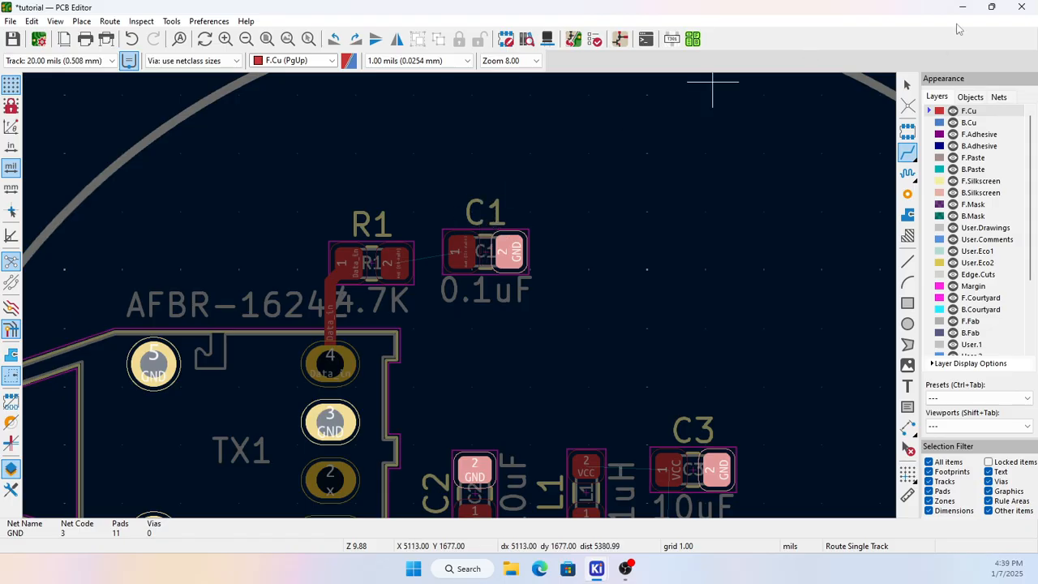
Step: Move capacitor C1 slightly down so that its pads line up horizontally with R1
click(907, 85)
drag(445, 196, 556, 350)
click(542, 325)
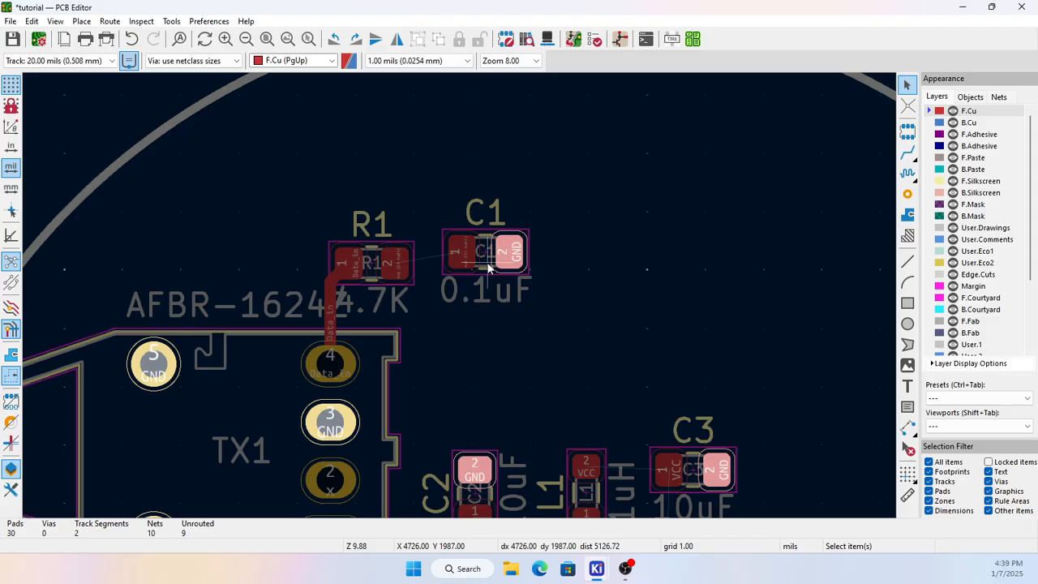
drag(489, 269, 504, 277)
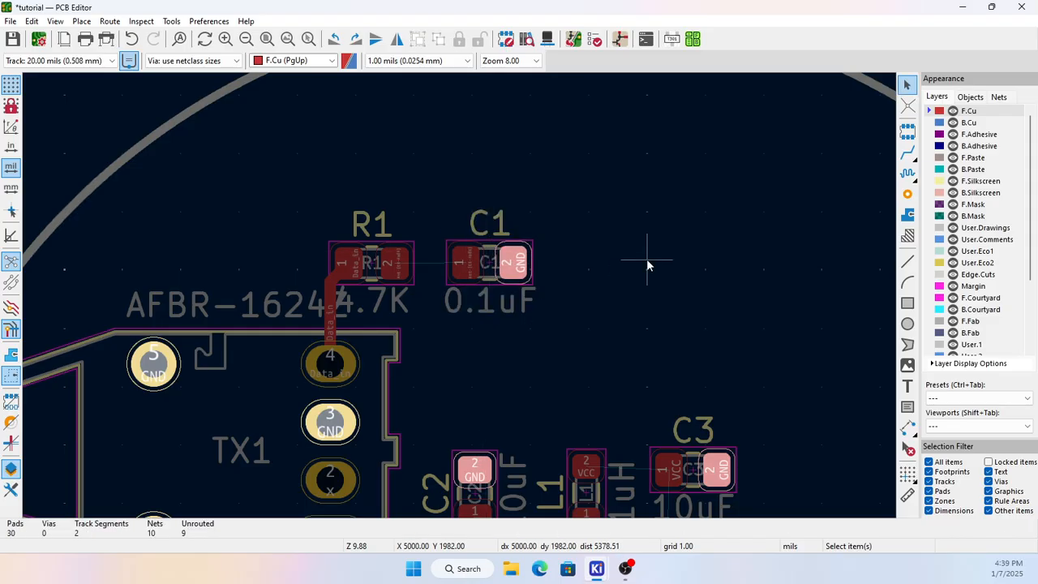
Step: Activate the Add Vias tool and clear the GND net highlighting
scroll(646, 259, down, 3)
scroll(460, 295, up, 3)
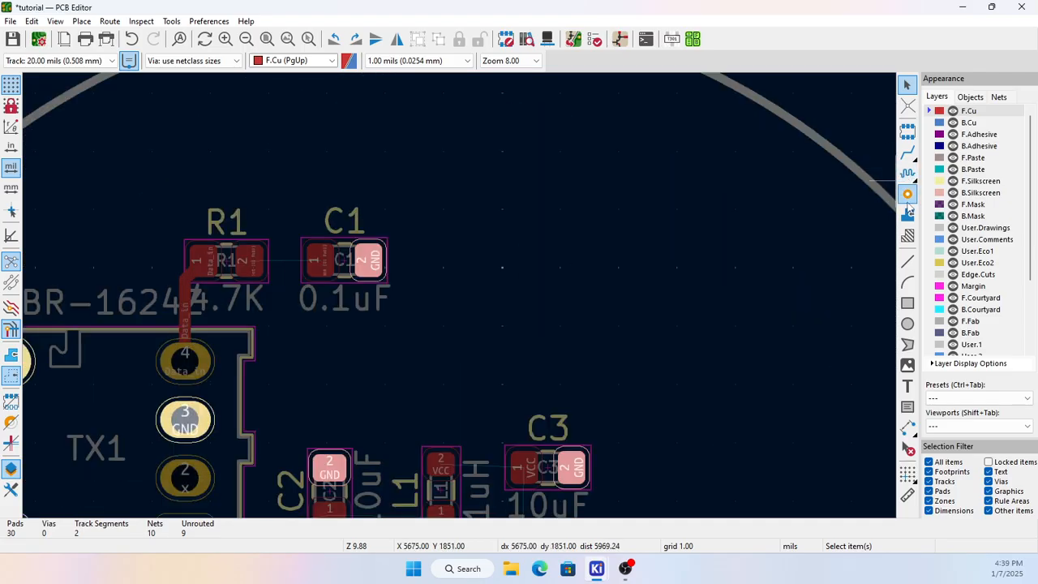
click(907, 194)
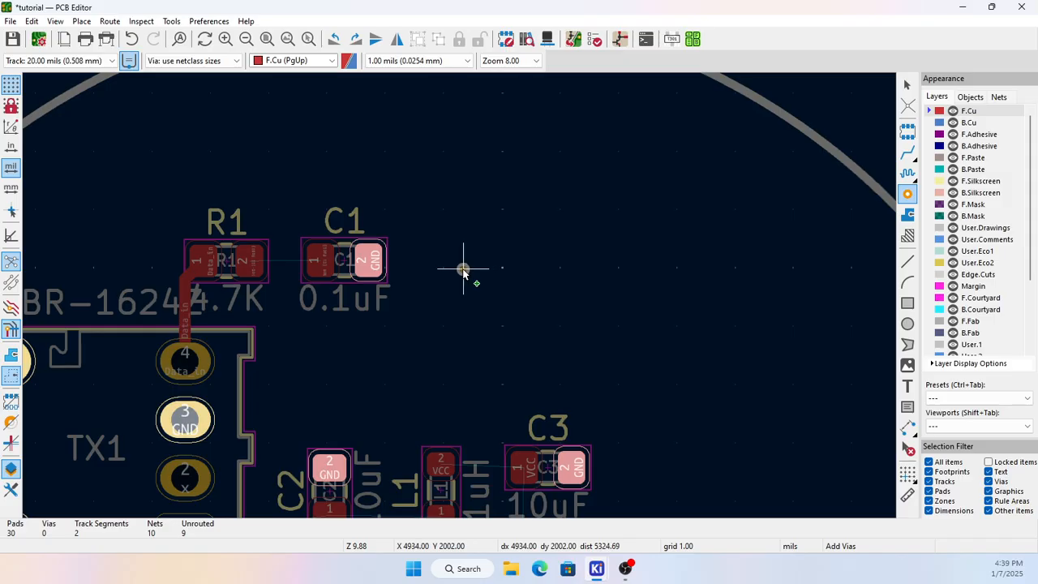
key(grave)
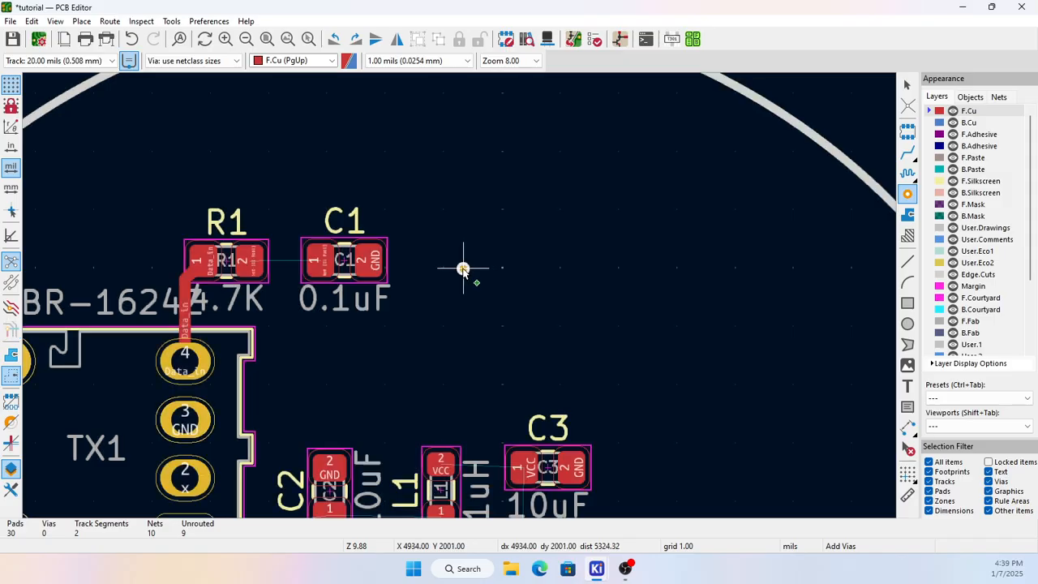
Step: Add pre-defined via sizes of 20 mils diameter with a 10 mils hole and 40 mils diameter with a 20 mils hole
click(202, 61)
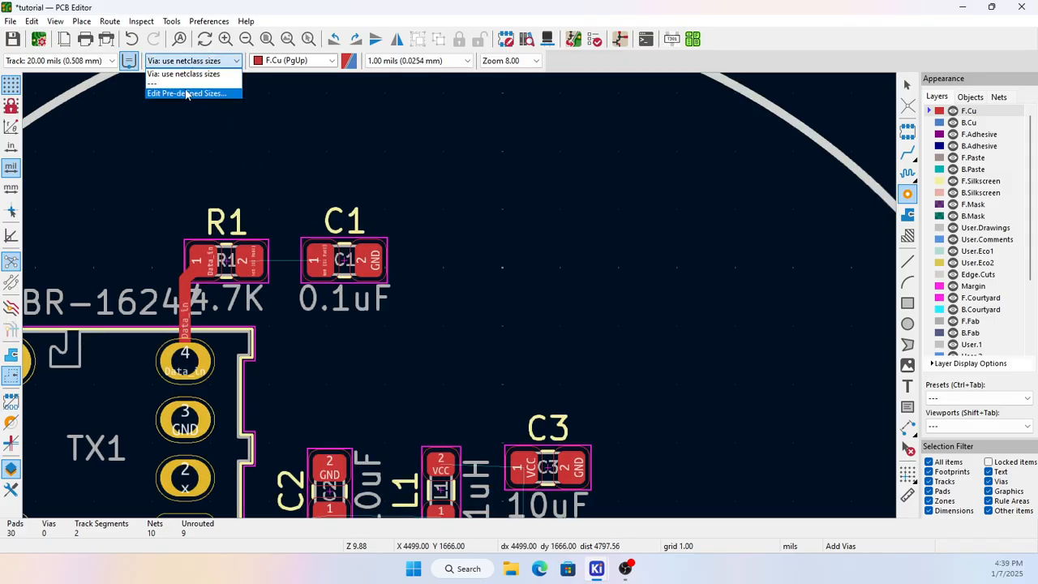
click(187, 94)
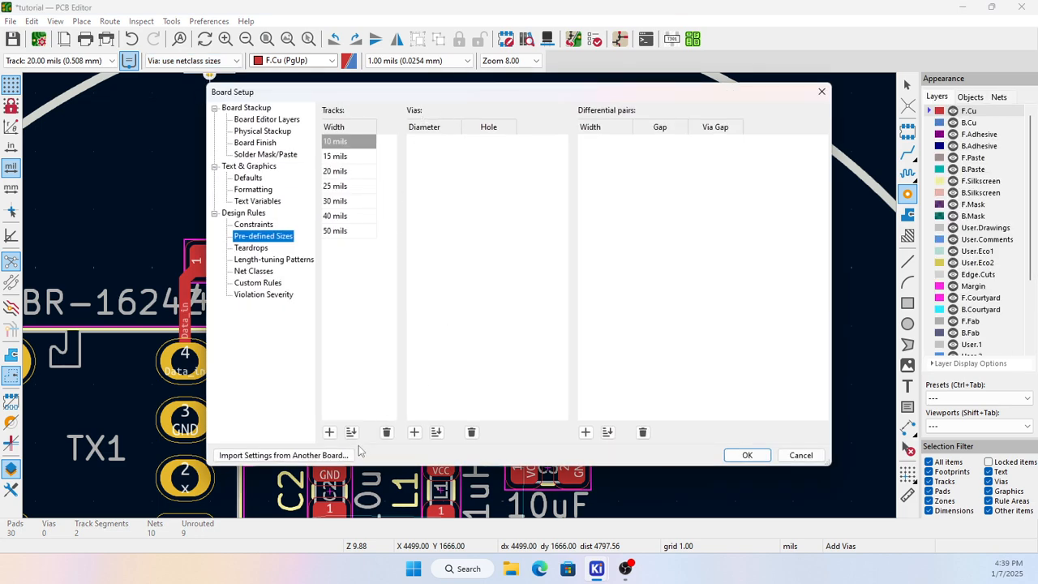
click(414, 432)
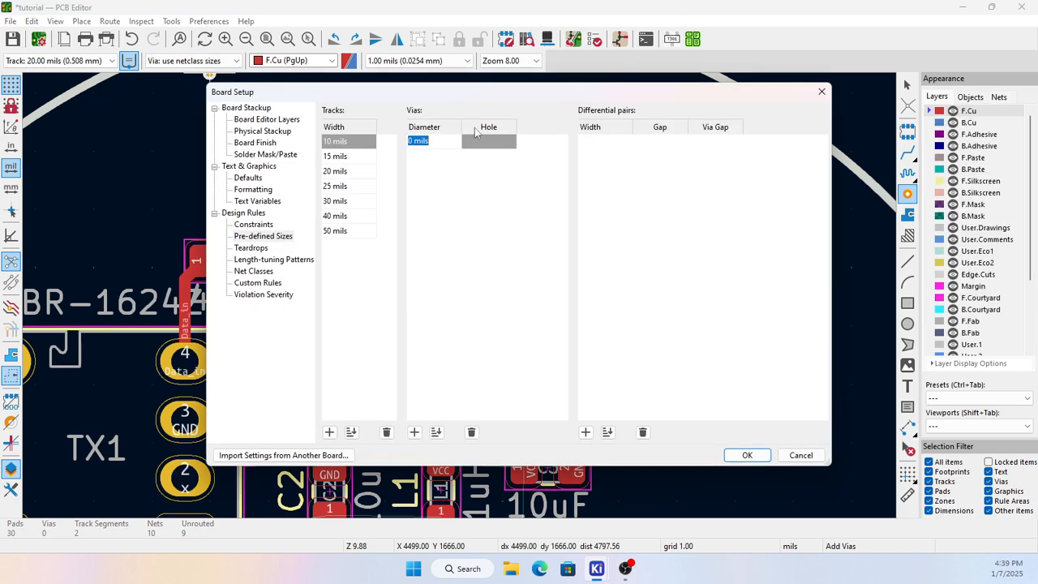
text(20)
key(Tab)
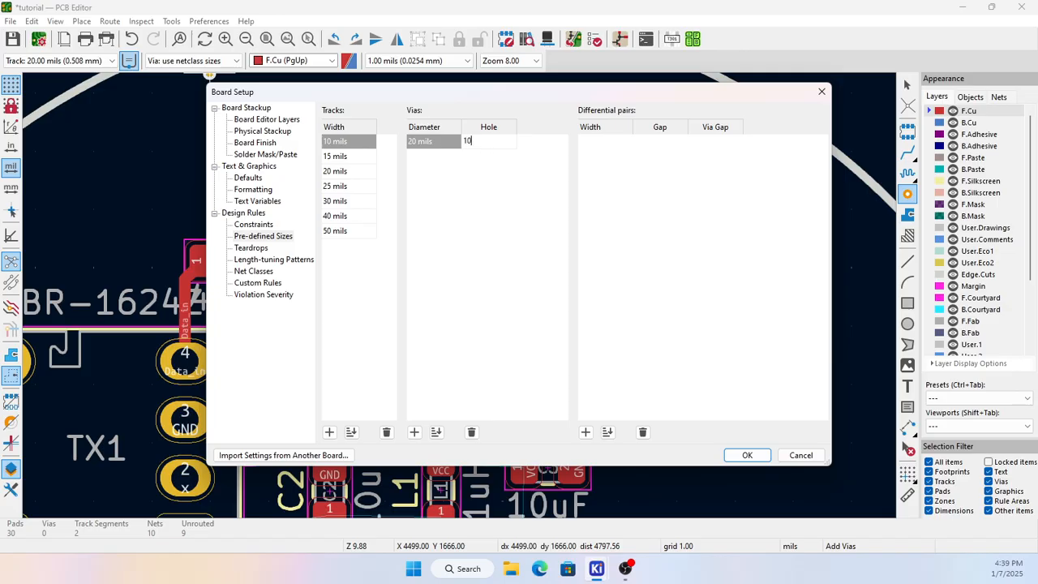
click(413, 432)
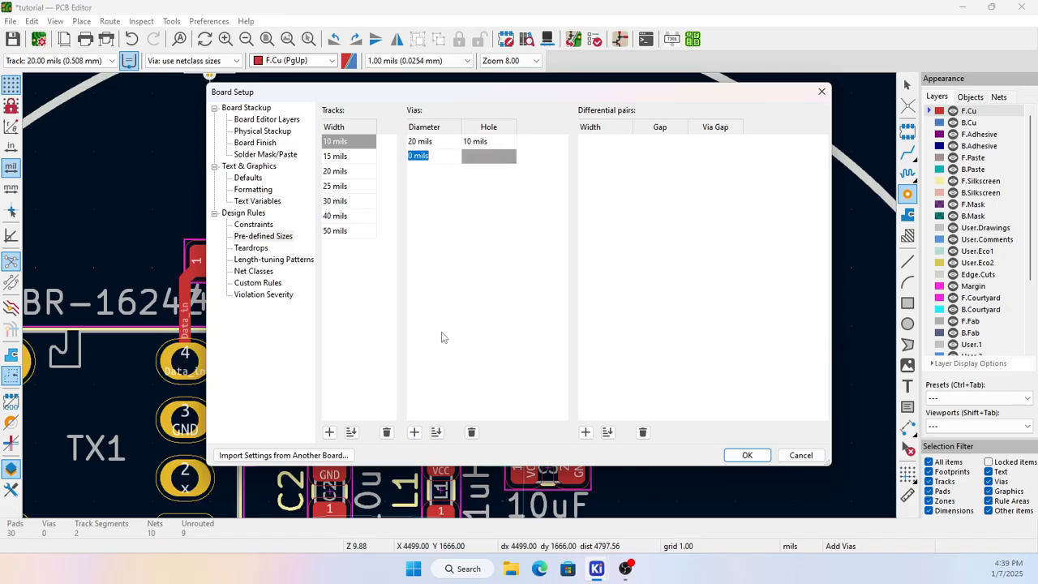
text(40)
click(474, 161)
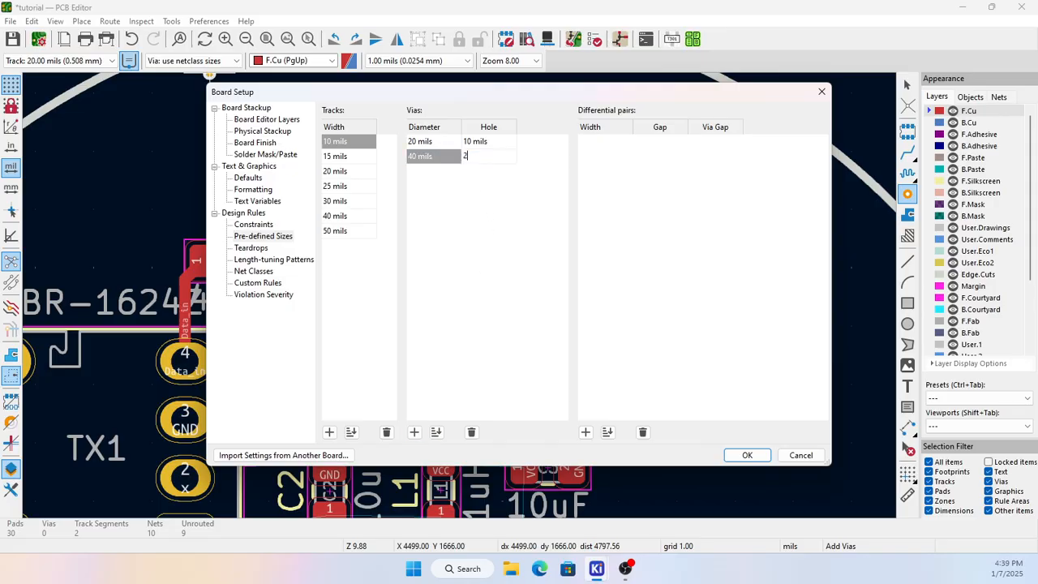
text(20)
Step: Add pre-defined via sizes of 30 mils with a 15 mils hole and 50 mils with a 25 mils hole, and accept the board setup
click(413, 432)
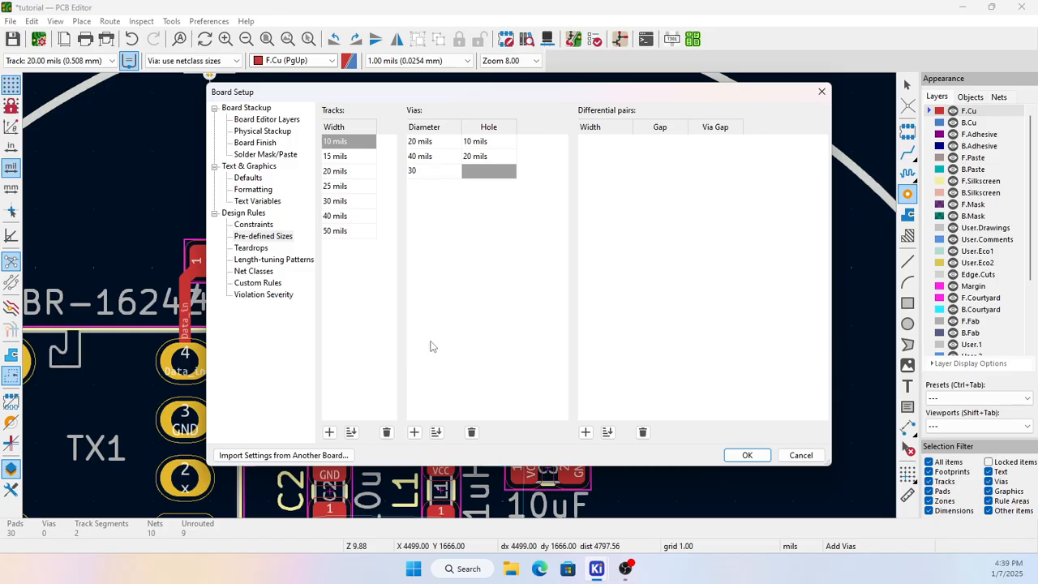
click(478, 173)
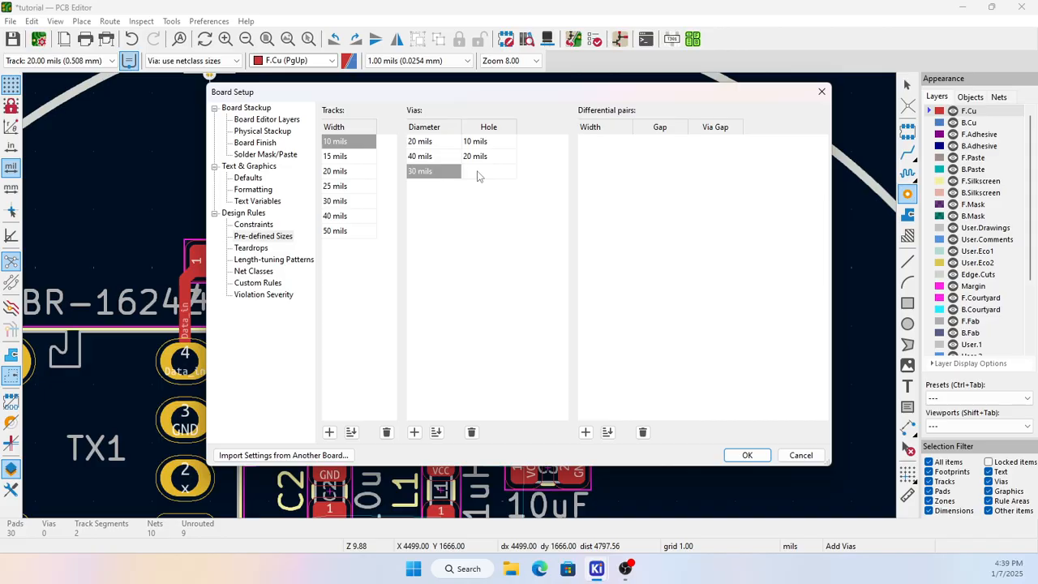
click(443, 223)
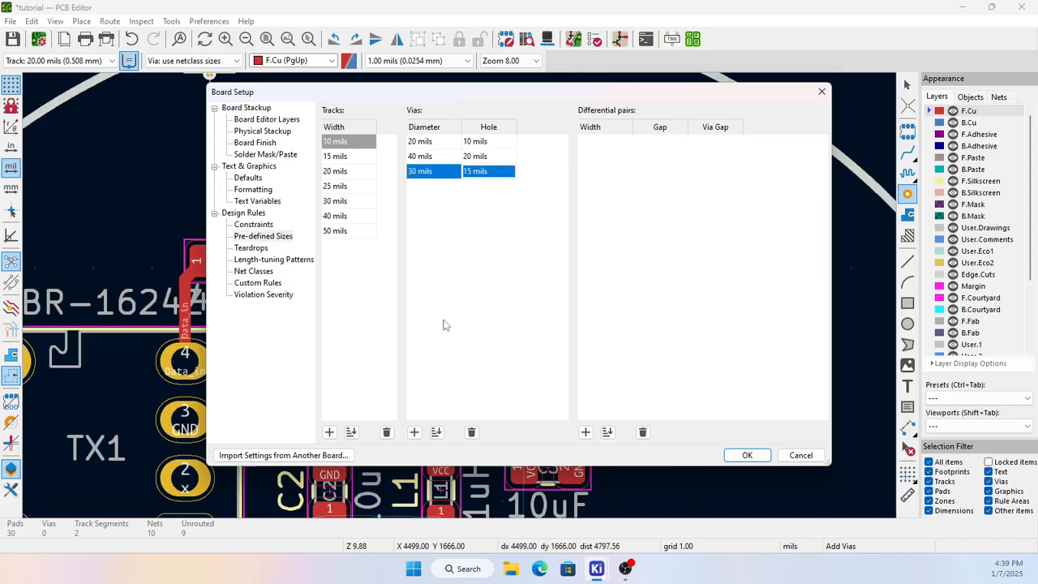
click(414, 432)
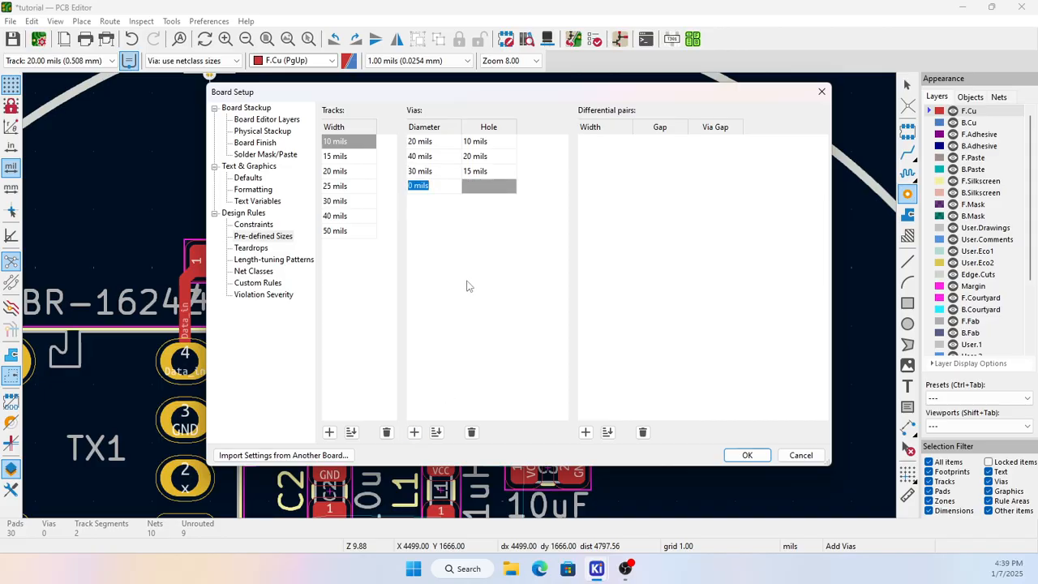
text(50)
click(485, 186)
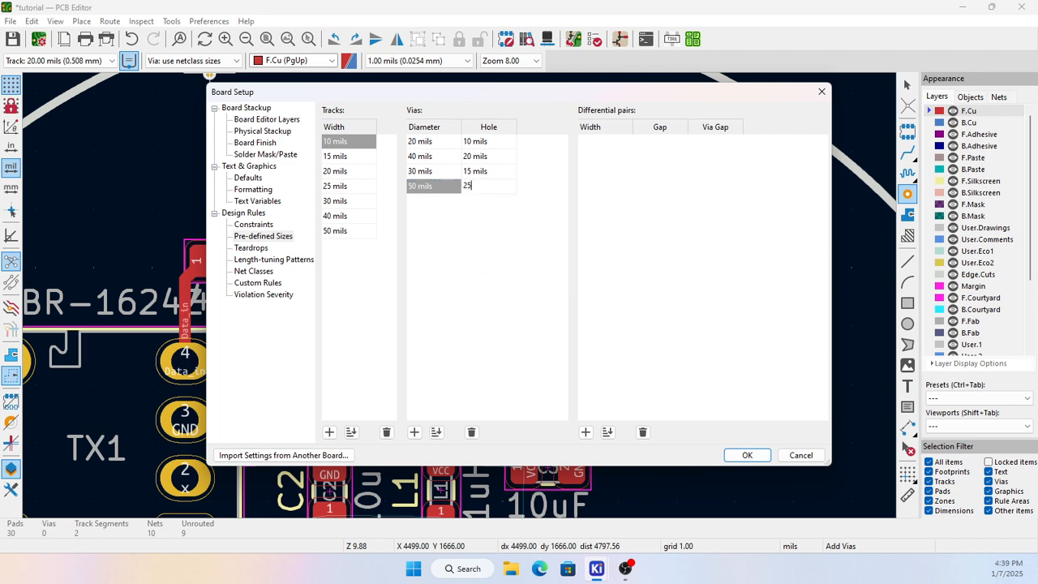
text(25)
key(Return)
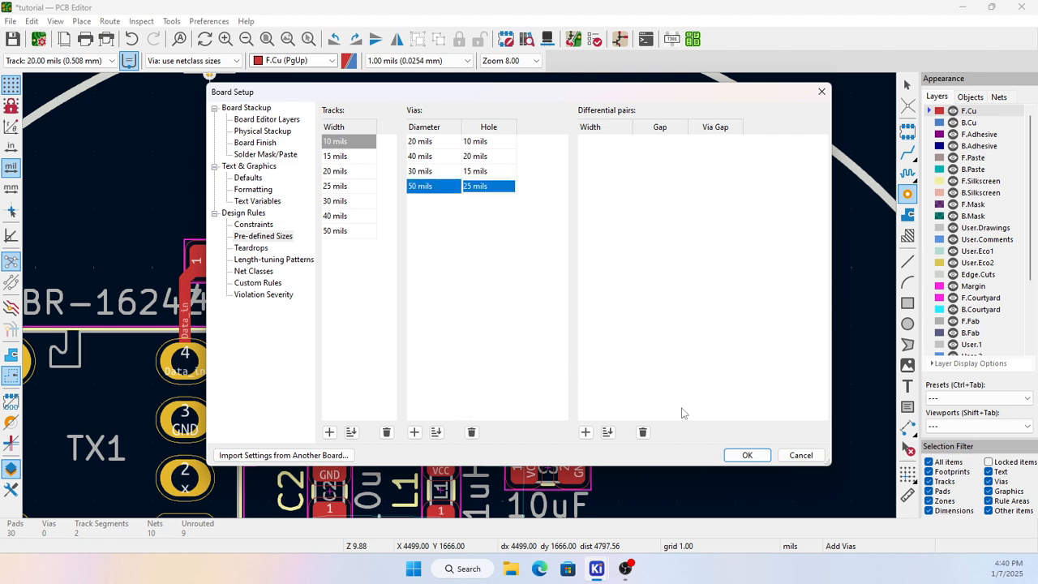
click(746, 455)
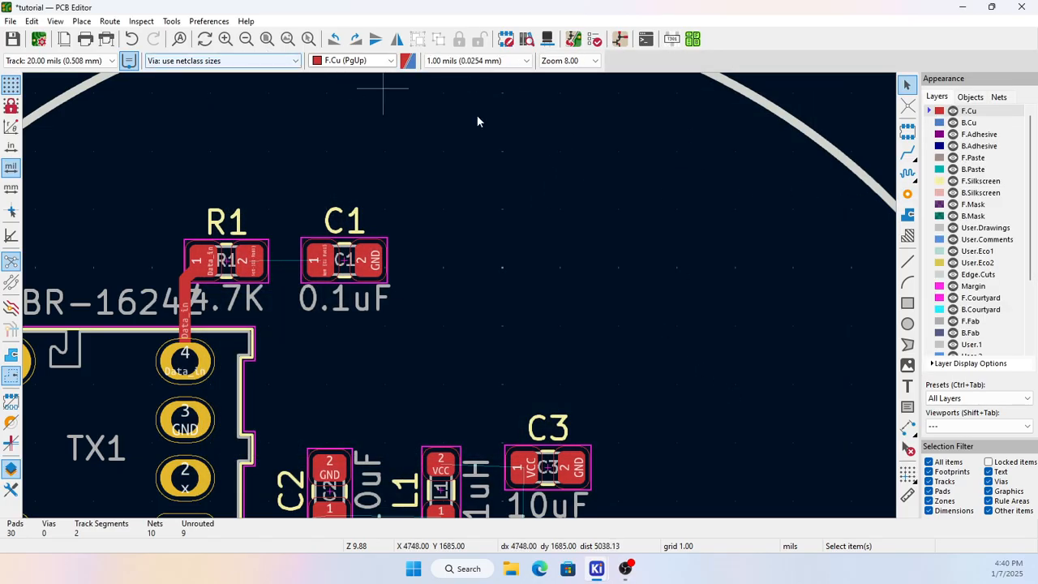
Step: Place a 40/20 mils via just right of C1's GND pad, at about X 4881, Y 1998 mils
click(219, 61)
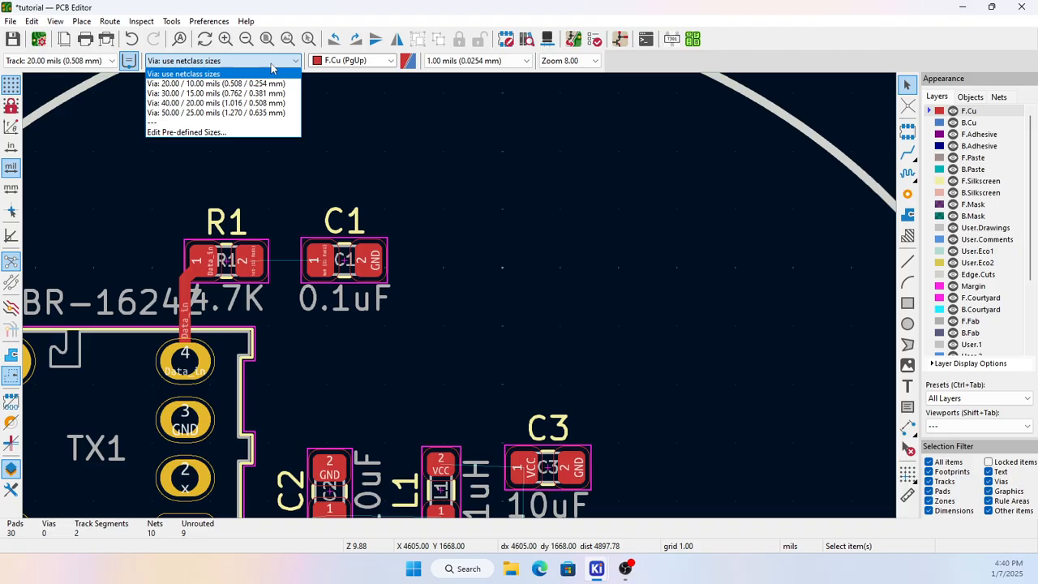
click(220, 103)
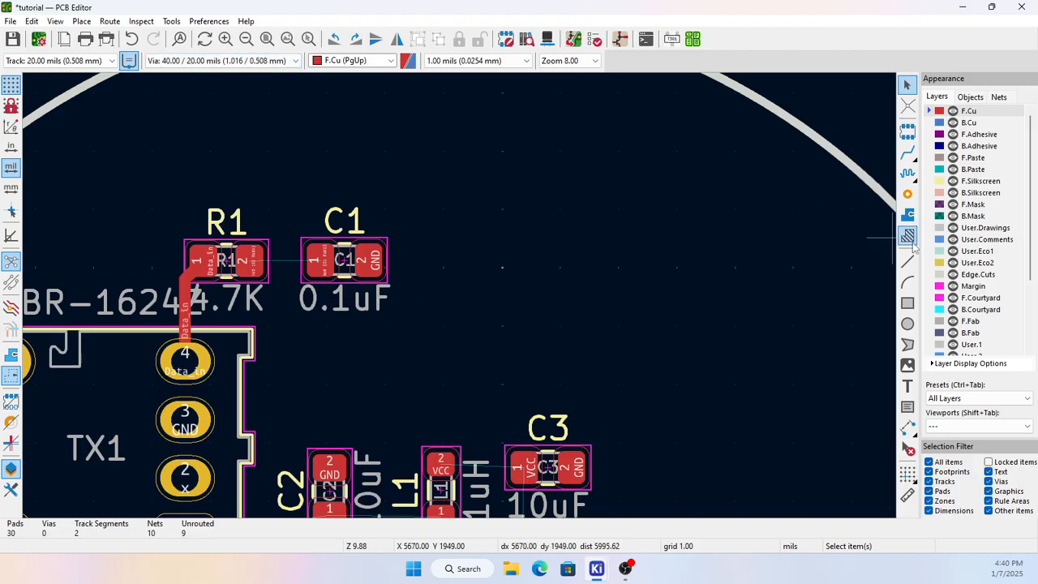
click(908, 193)
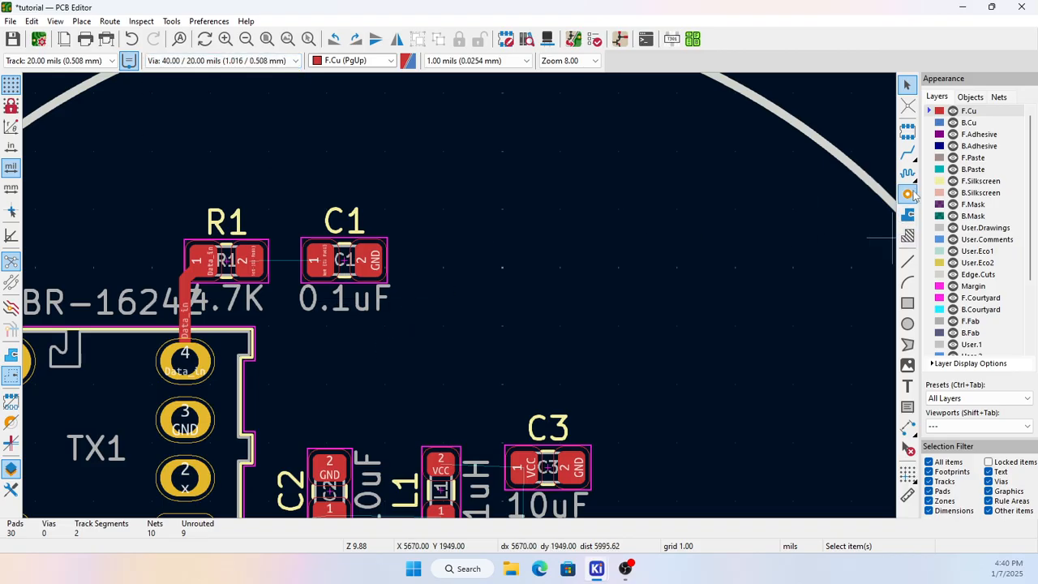
click(432, 266)
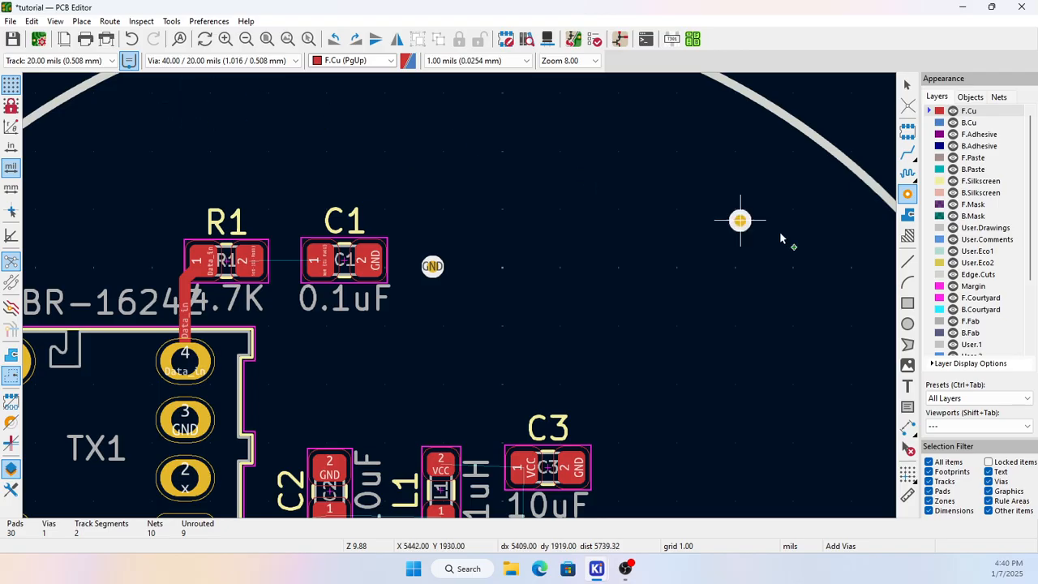
Step: Place a 20/10 mils via and a 30/15 mils via in a row right of the 40/20 mils via
click(239, 61)
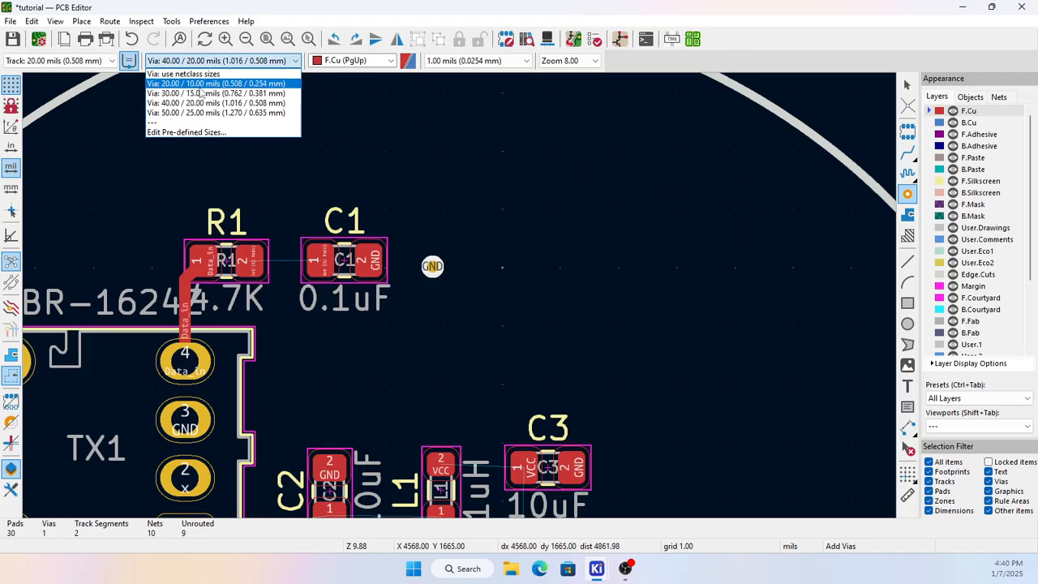
click(199, 83)
click(472, 271)
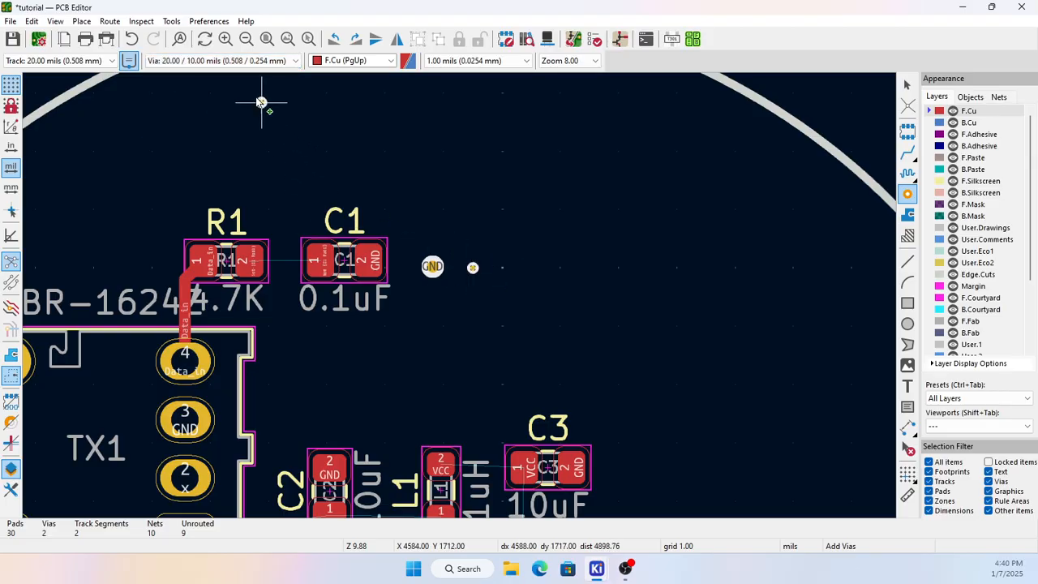
click(168, 61)
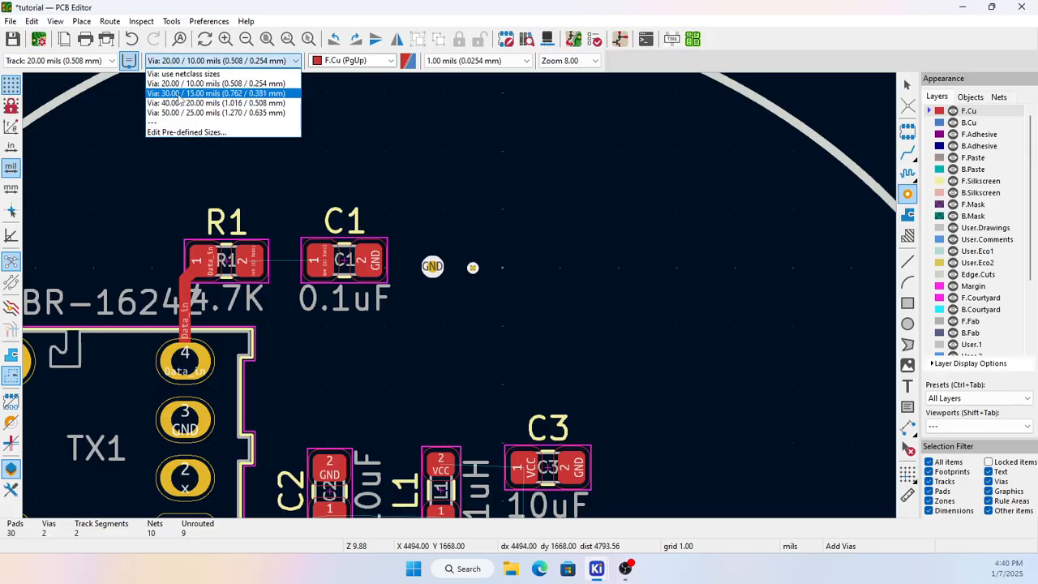
click(180, 100)
click(522, 267)
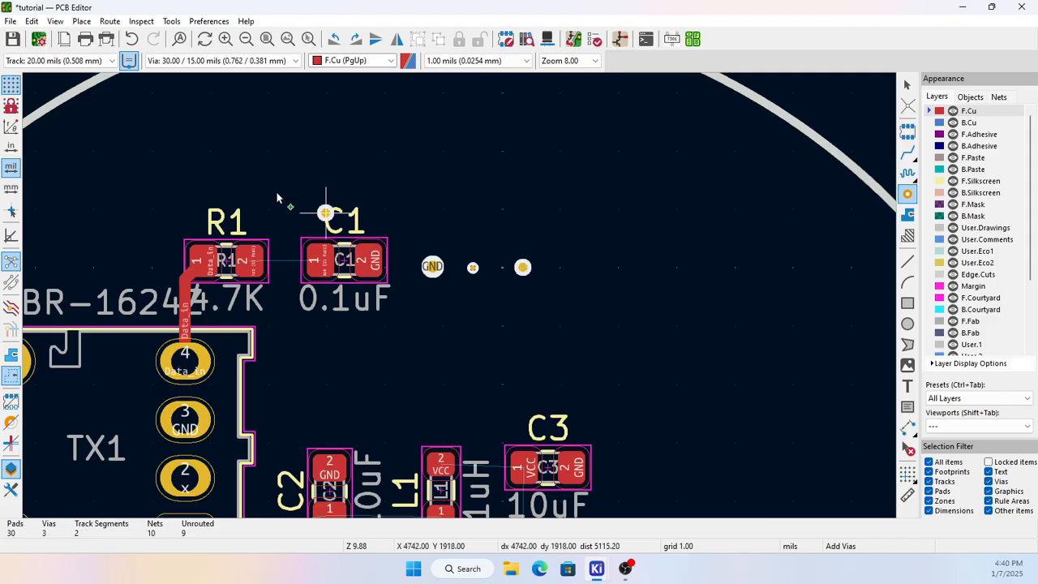
Step: Place a 50/25 mils via just above the 40/20 mils via and finish adding vias
click(203, 60)
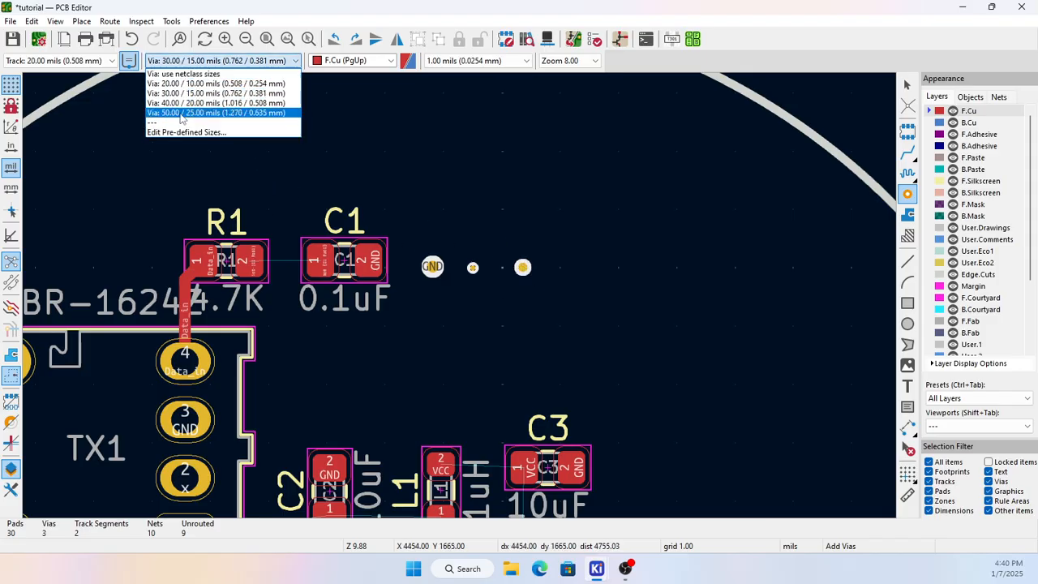
click(182, 113)
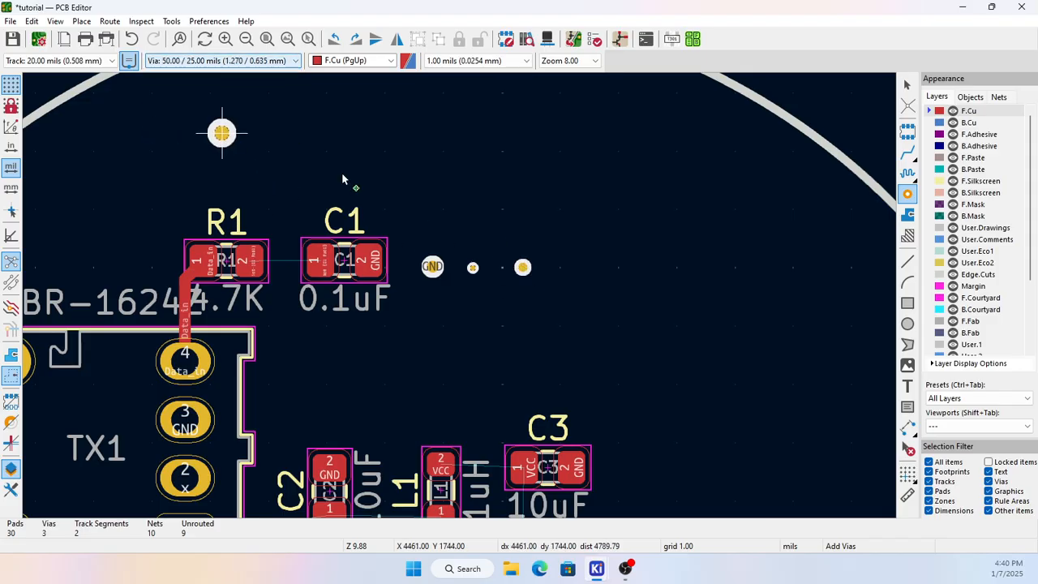
click(427, 220)
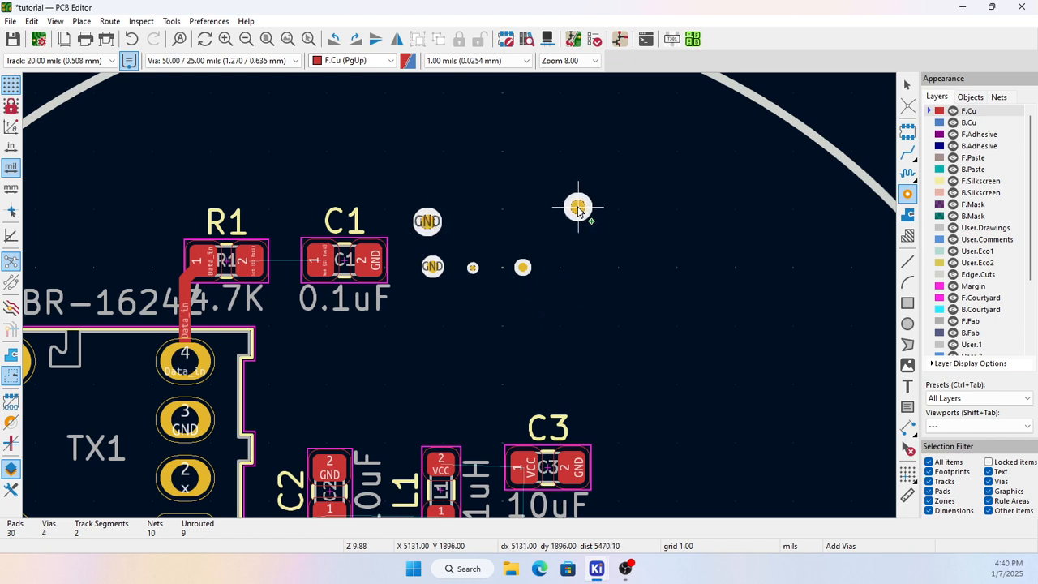
key(Escape)
Step: Check the net, diameter and hole settings in the properties of the 40/20 mils via beside C1
scroll(459, 296, up, 2)
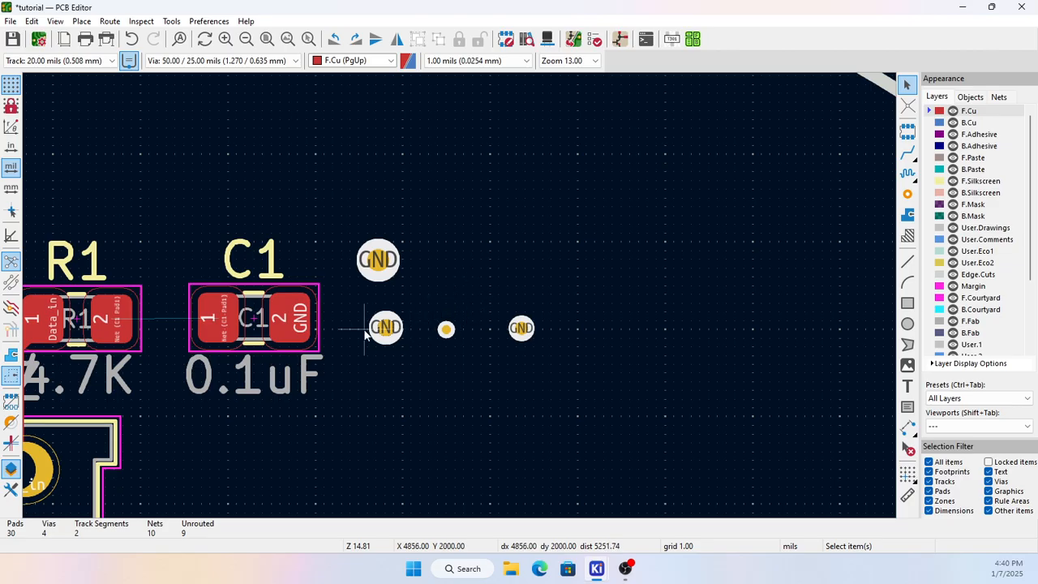
click(389, 338)
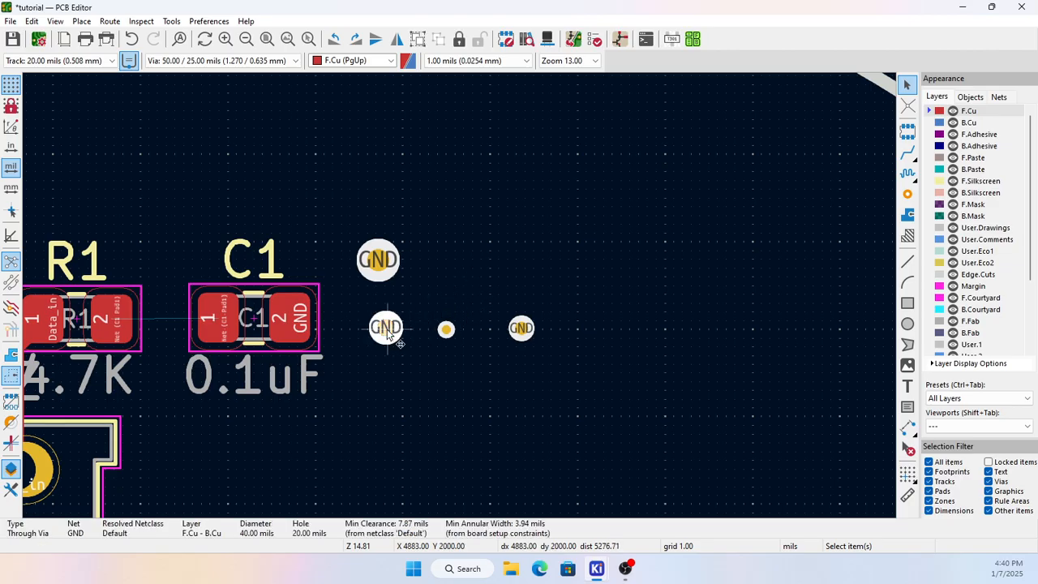
double_click(387, 328)
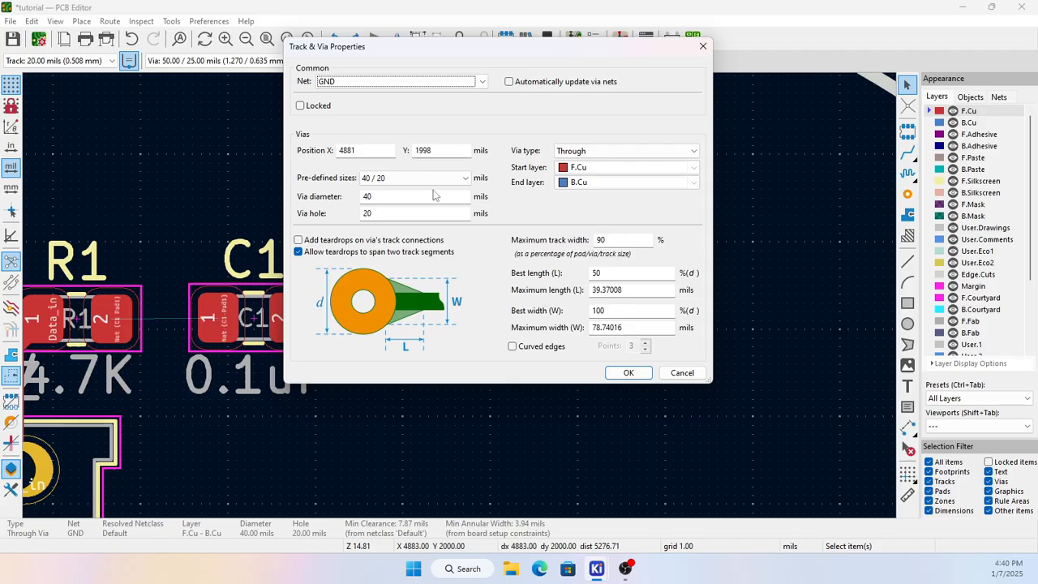
click(682, 372)
Step: Delete the 50/25, 20/10 and 30/15 mils vias, keeping only the 40/20 mils via beside C1
drag(351, 217, 432, 273)
click(390, 267)
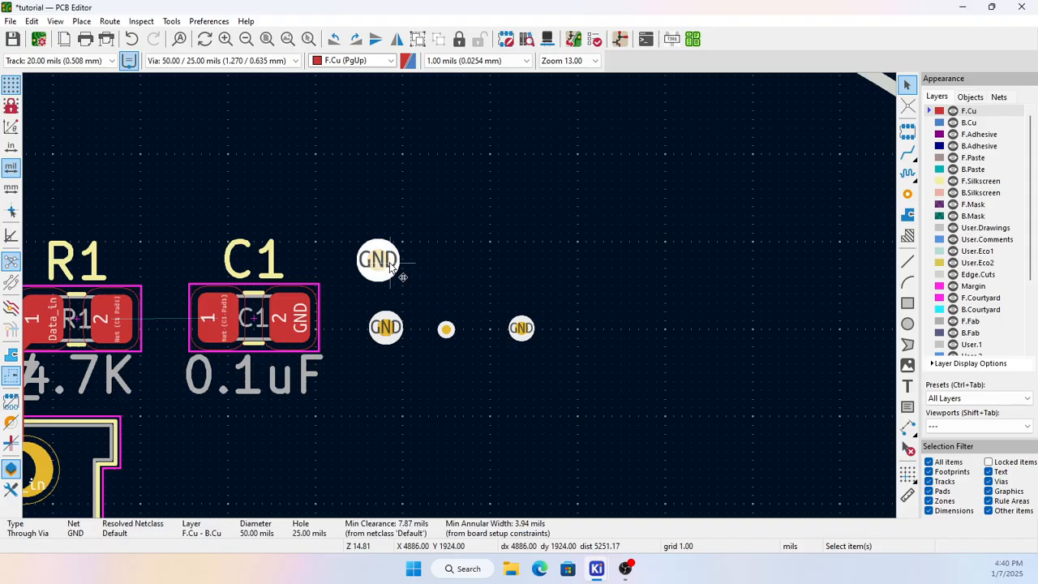
key(Delete)
click(446, 329)
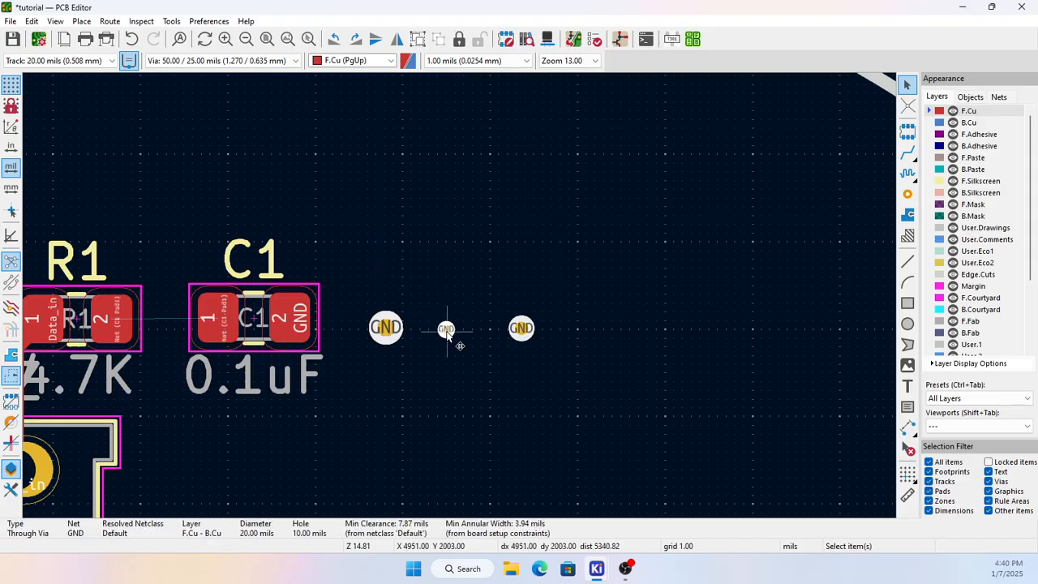
key(Delete)
click(523, 328)
key(Delete)
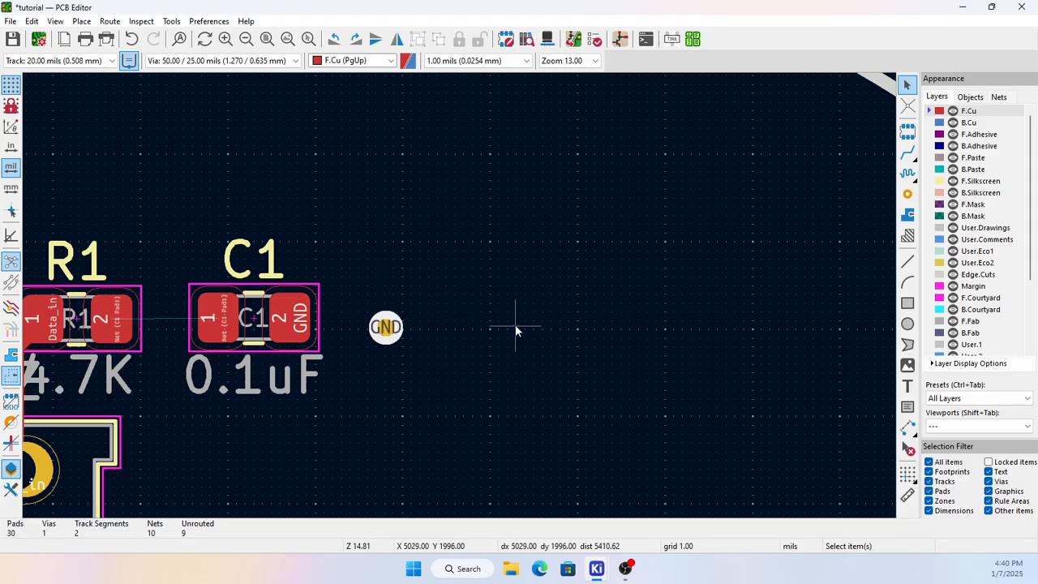
Step: Copy the 40/20 mils GND via beside C1 and paste it just outside C3's GND pad
scroll(386, 323, down, 3)
click(372, 300)
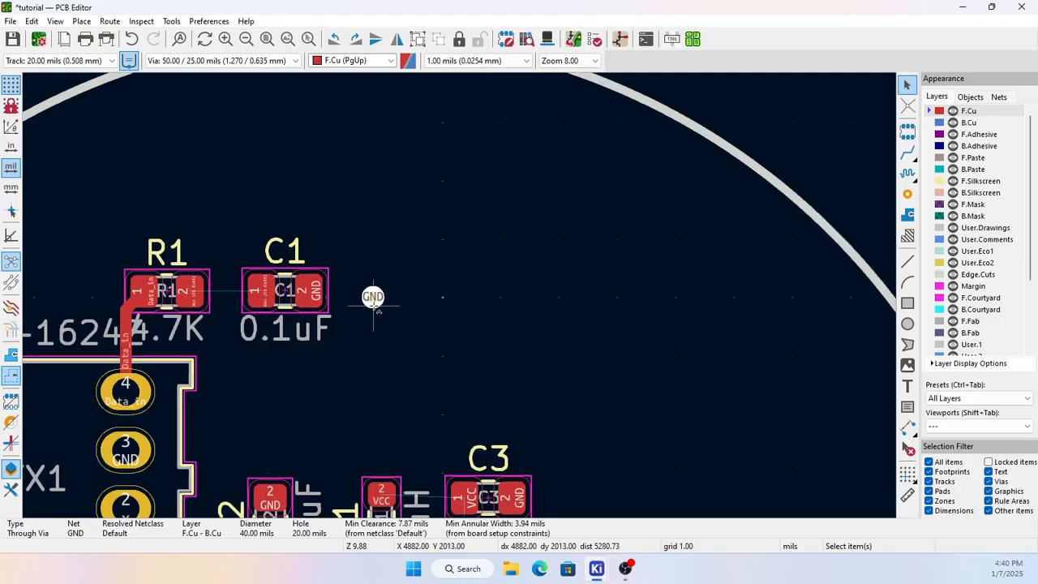
key(ctrl+c)
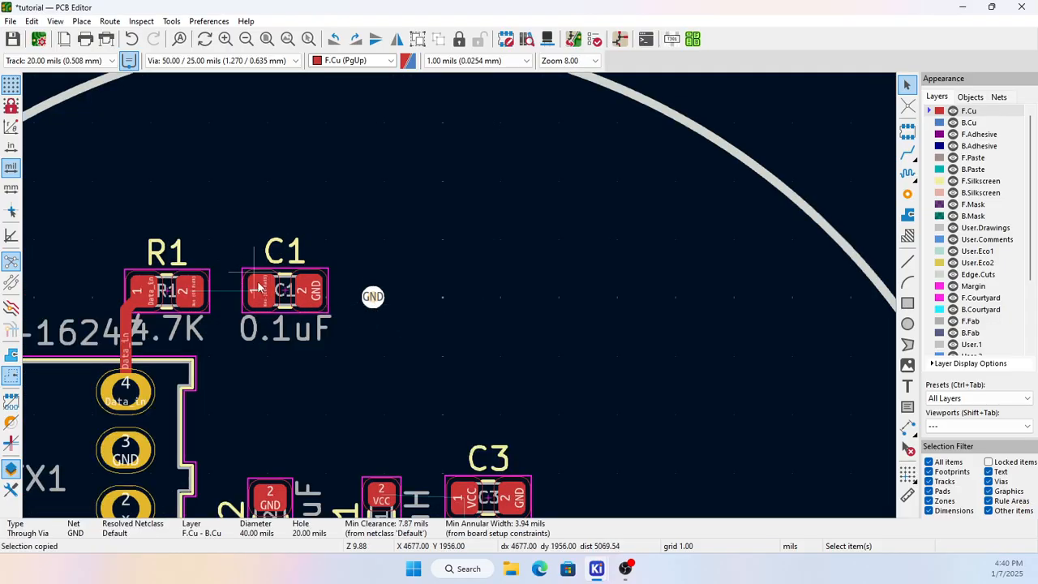
scroll(489, 354, down, 2)
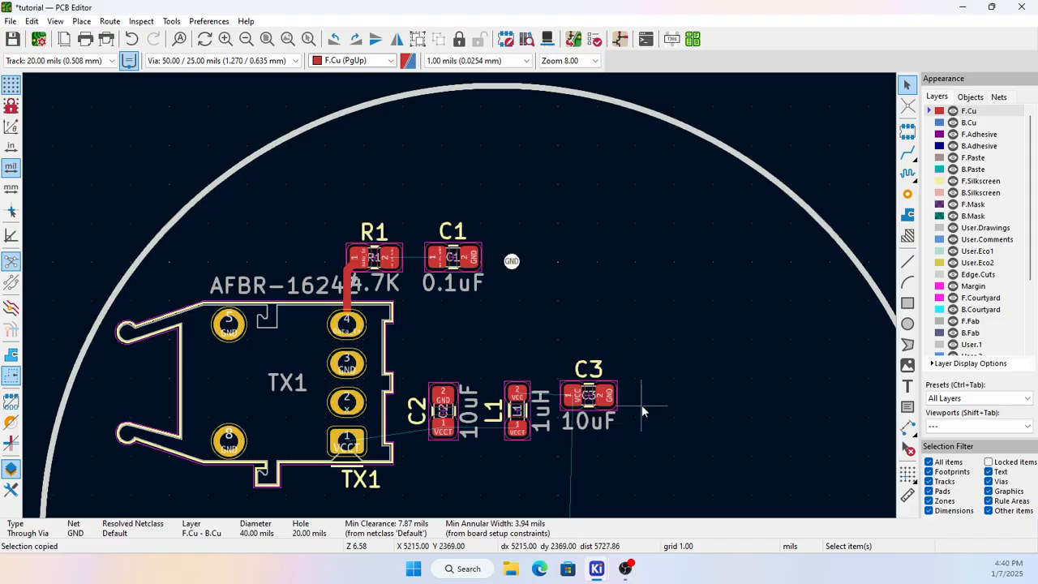
key(Escape)
scroll(642, 399, up, 2)
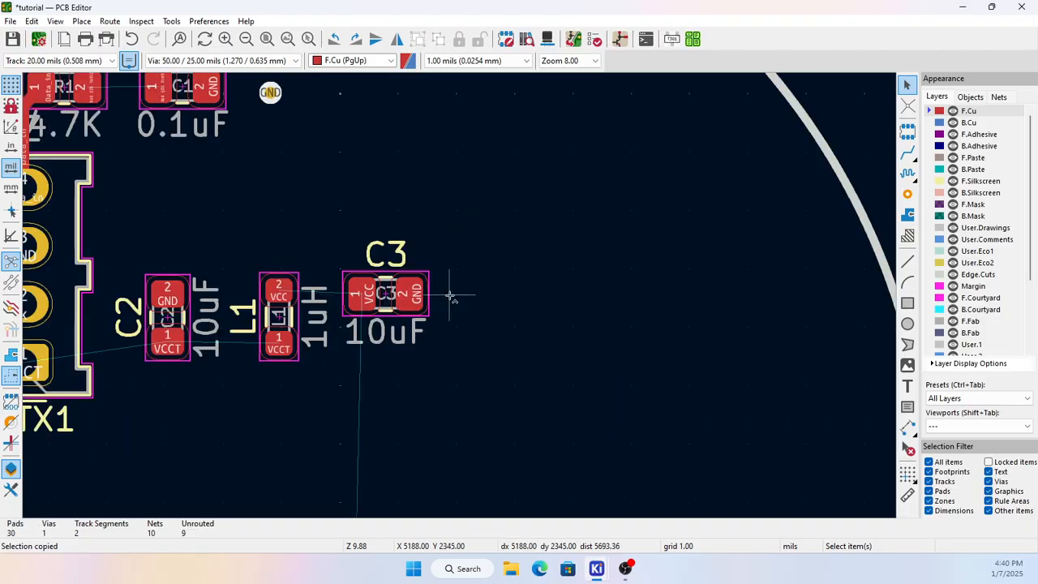
key(ctrl+v)
click(465, 296)
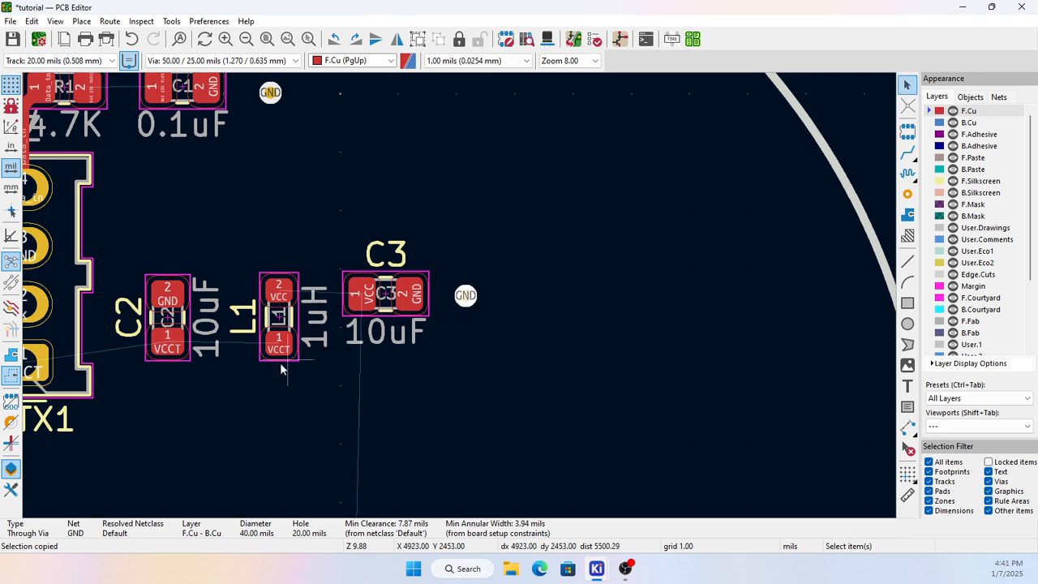
Step: Paste another copy of the GND via just above C2's GND pad
click(168, 238)
key(ctrl+v)
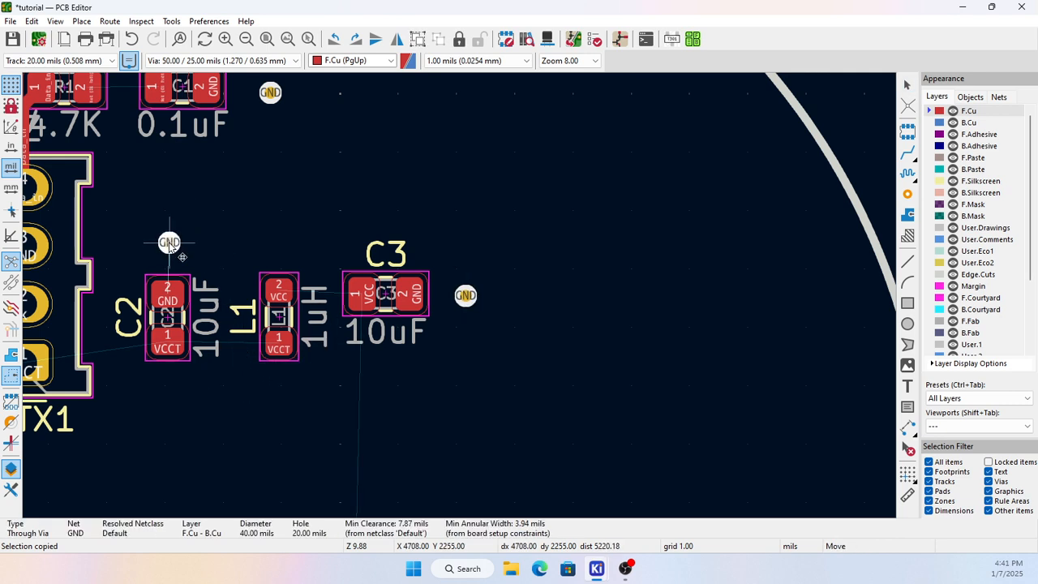
click(167, 247)
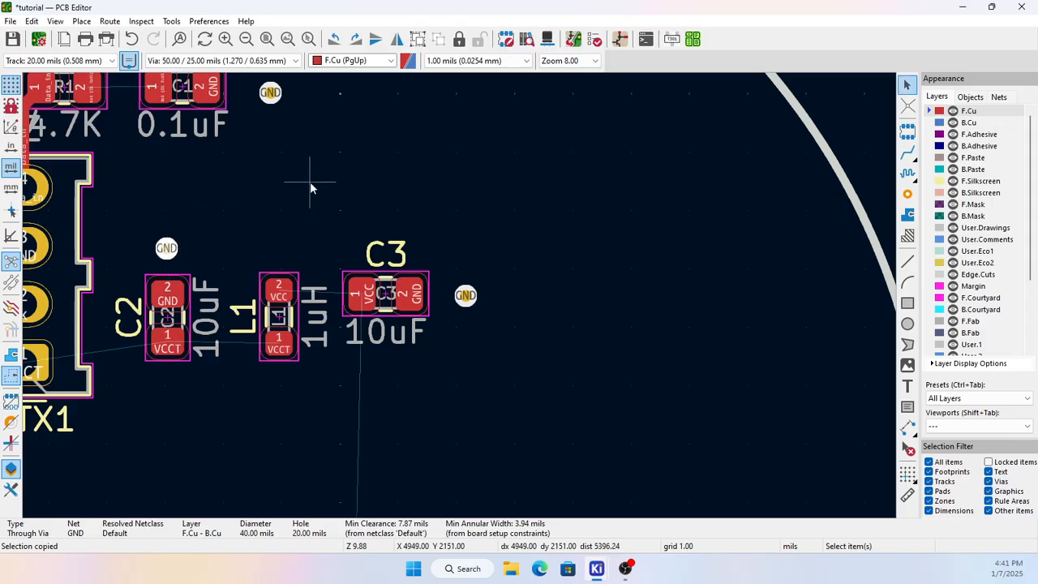
Step: Route 20 mils F.Cu tracks from the GND pads of C2 and C3 to their adjacent GND vias
scroll(310, 182, down, 1)
scroll(403, 254, up, 2)
scroll(493, 382, down, 1)
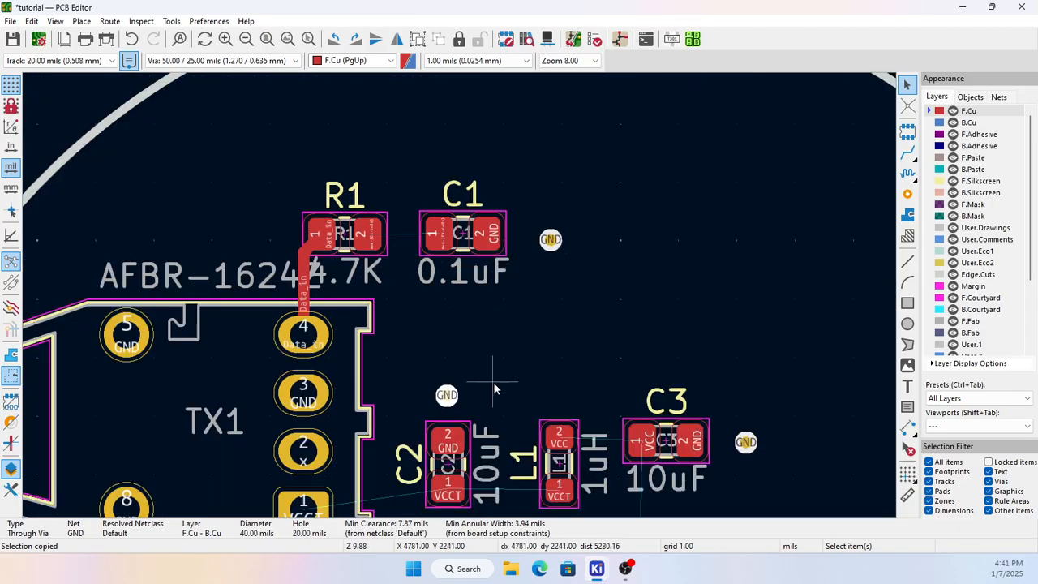
click(908, 153)
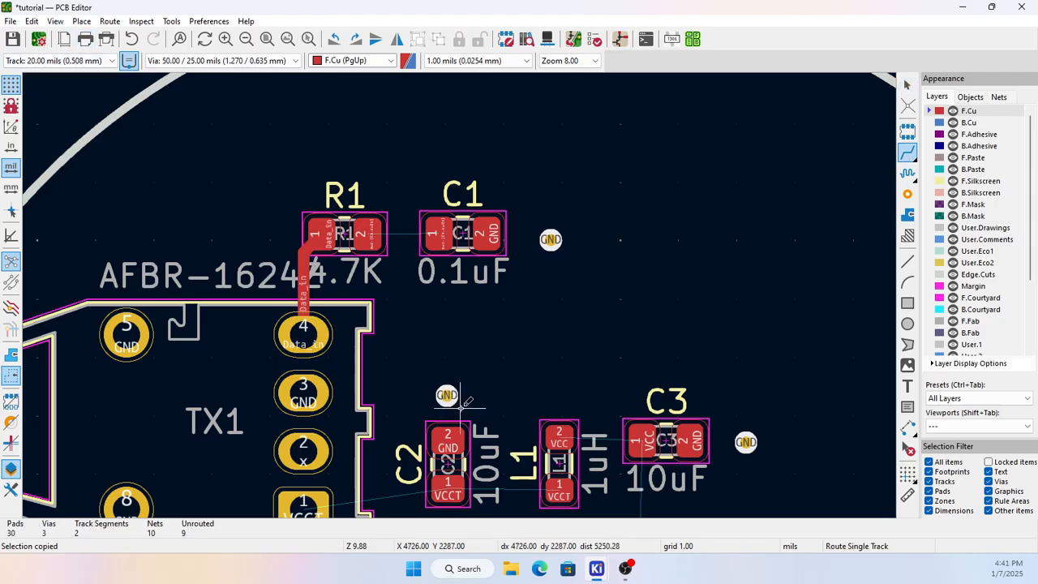
scroll(466, 395, up, 2)
scroll(460, 301, up, 2)
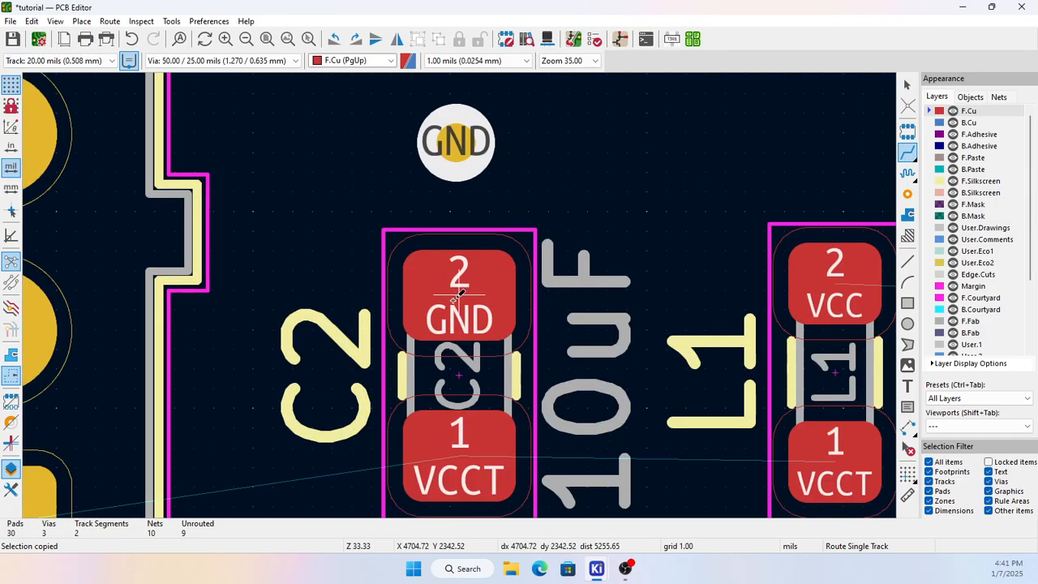
click(457, 299)
click(456, 142)
scroll(527, 280, down, 3)
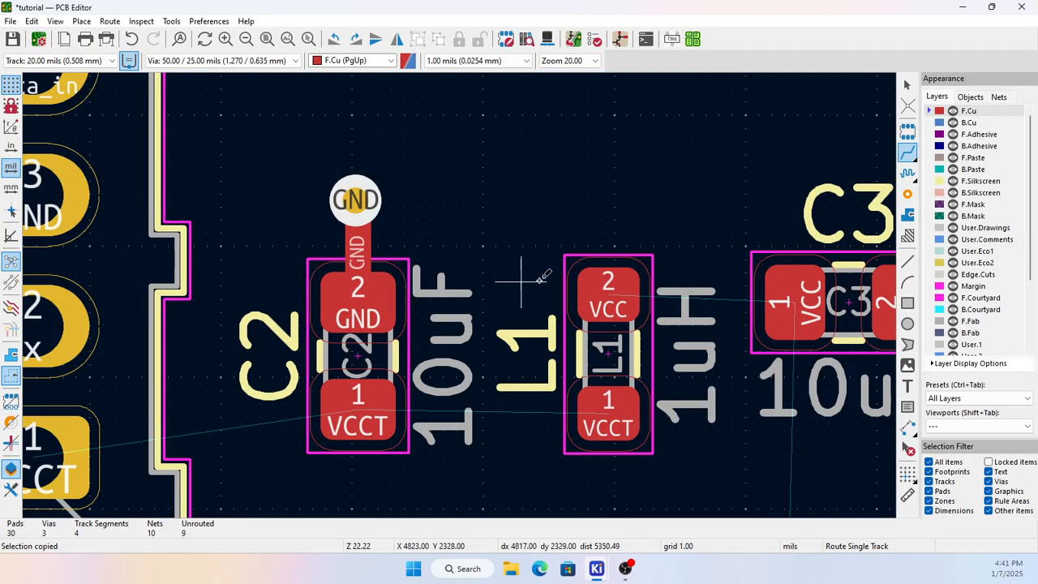
click(618, 302)
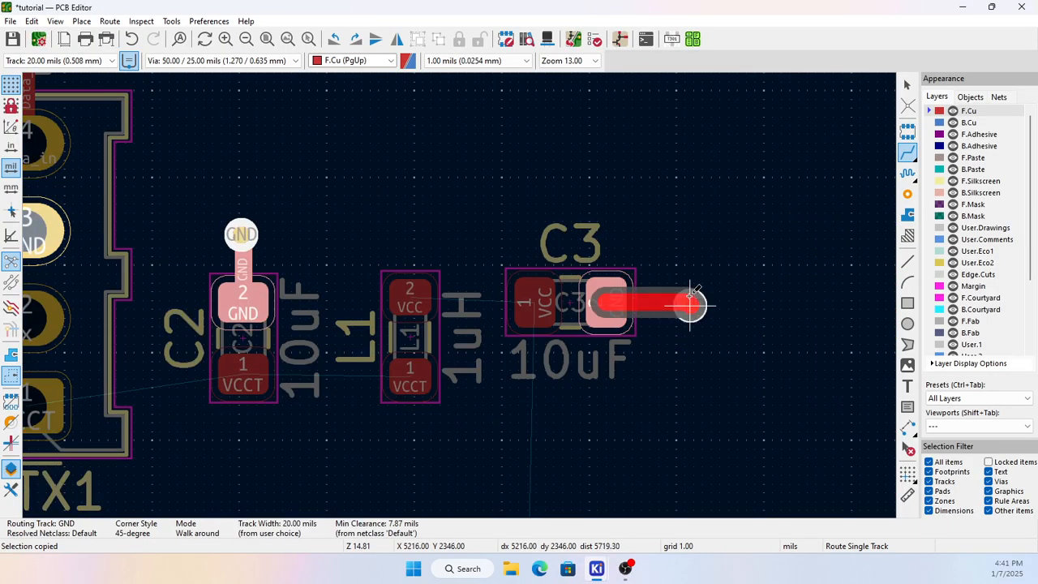
click(690, 305)
Step: Route C1's GND pad to its adjacent via and connect R1 pad 2 to C1 pad 1 with 20 mils tracks
scroll(409, 259, down, 2)
scroll(410, 259, up, 2)
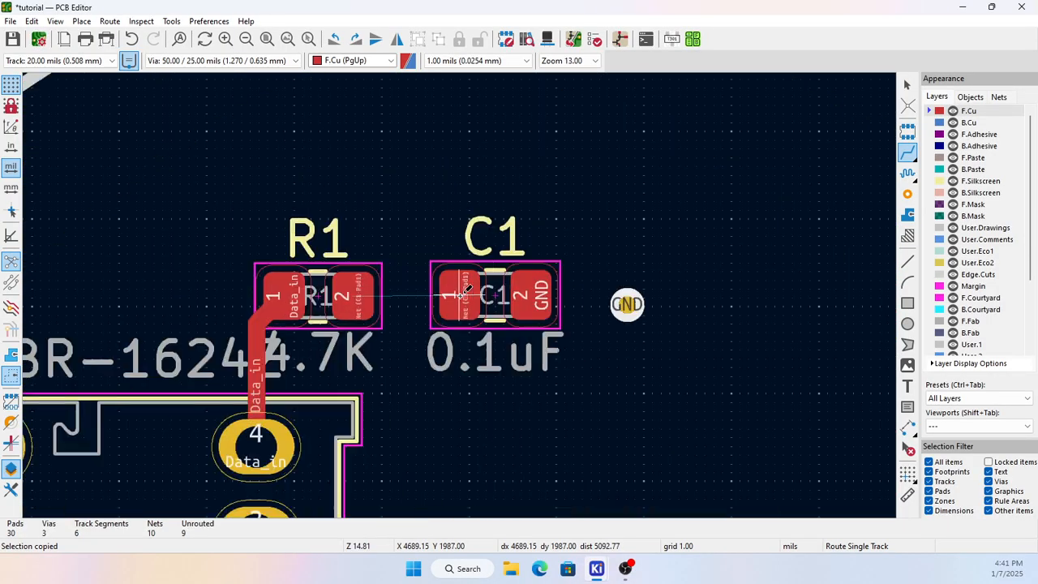
click(545, 294)
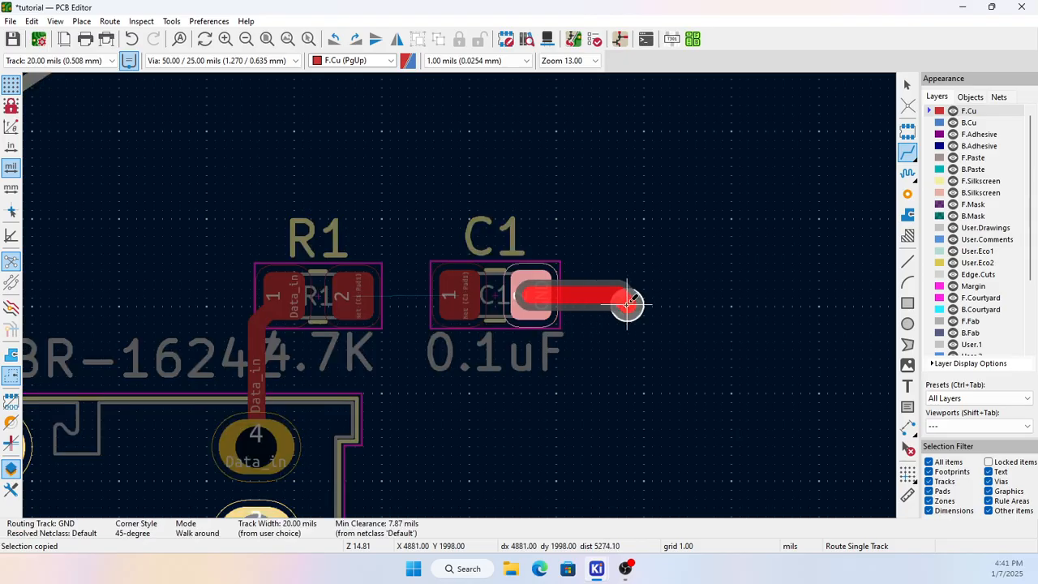
click(628, 302)
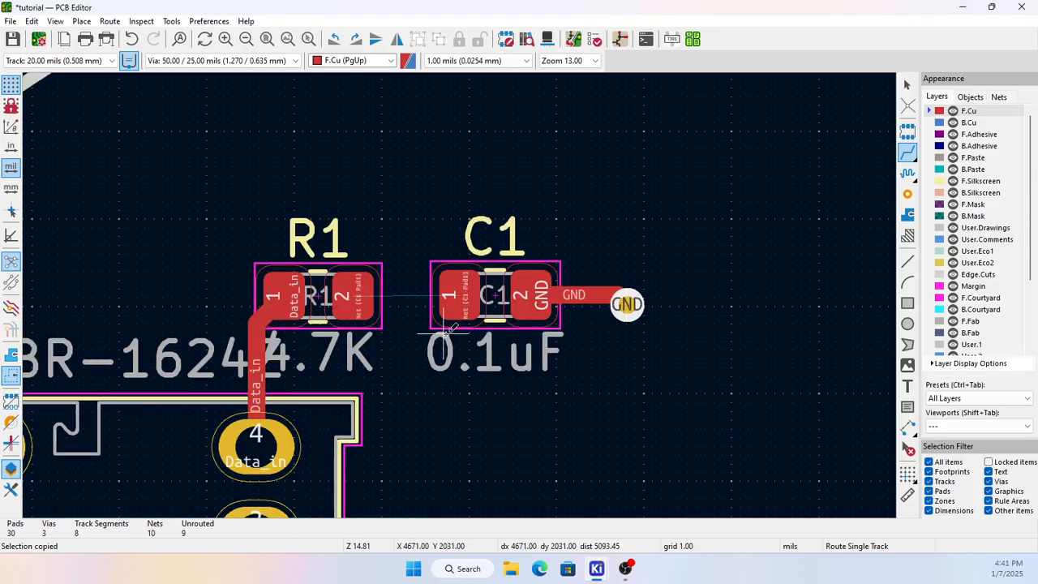
click(367, 288)
click(453, 291)
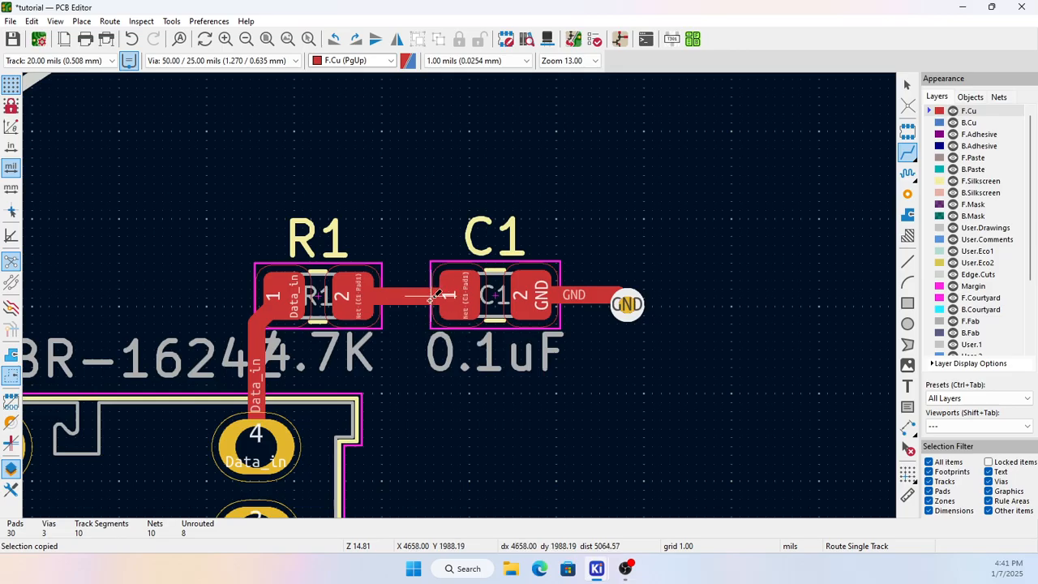
Step: Route the VCCT net with a 20 mils track from TX1 pad 1 through C2 pad 1 to L1 pad 1
scroll(436, 295, down, 3)
scroll(507, 400, up, 2)
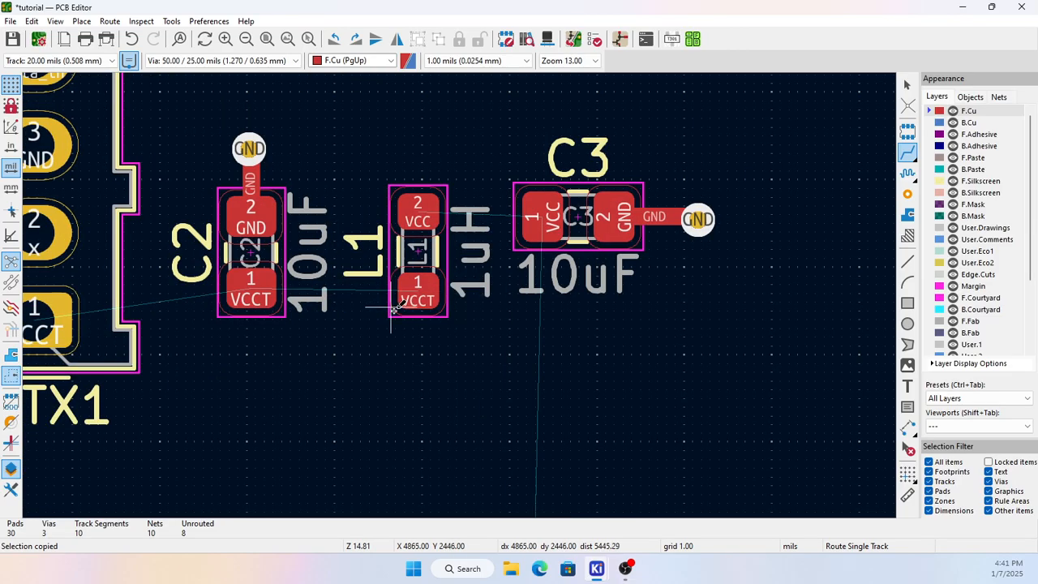
scroll(270, 296, down, 2)
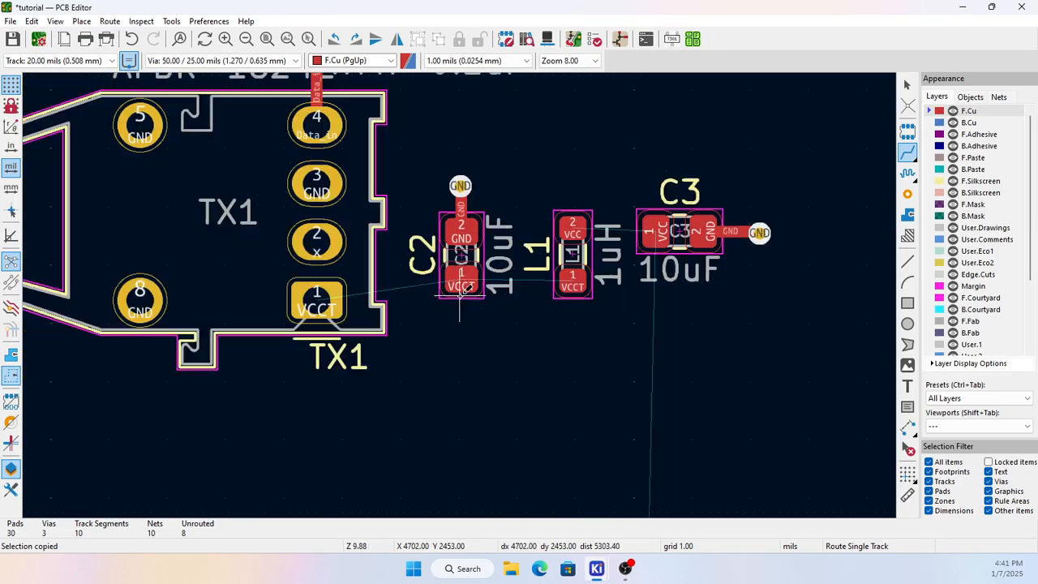
click(319, 300)
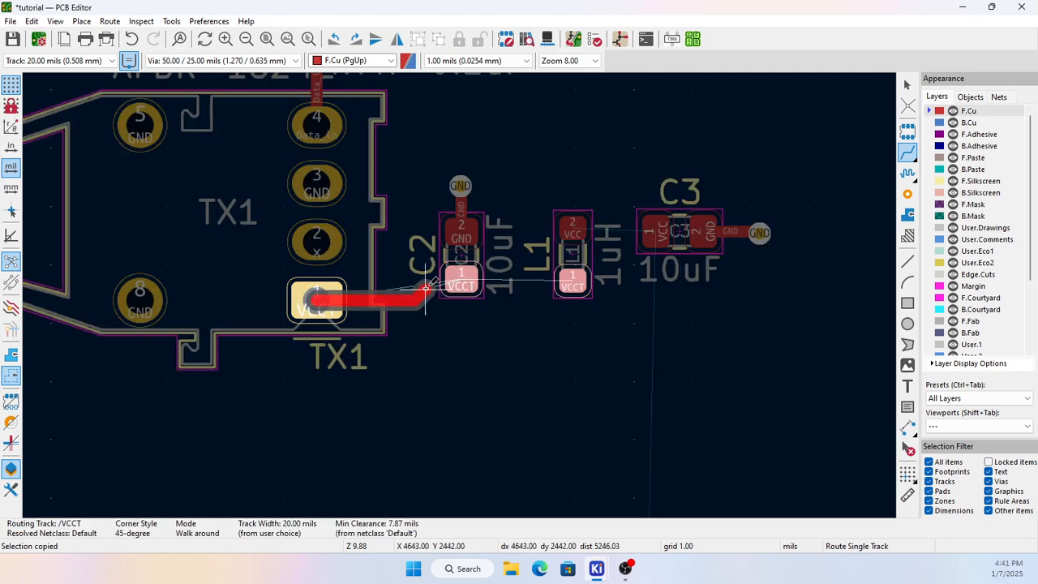
click(461, 280)
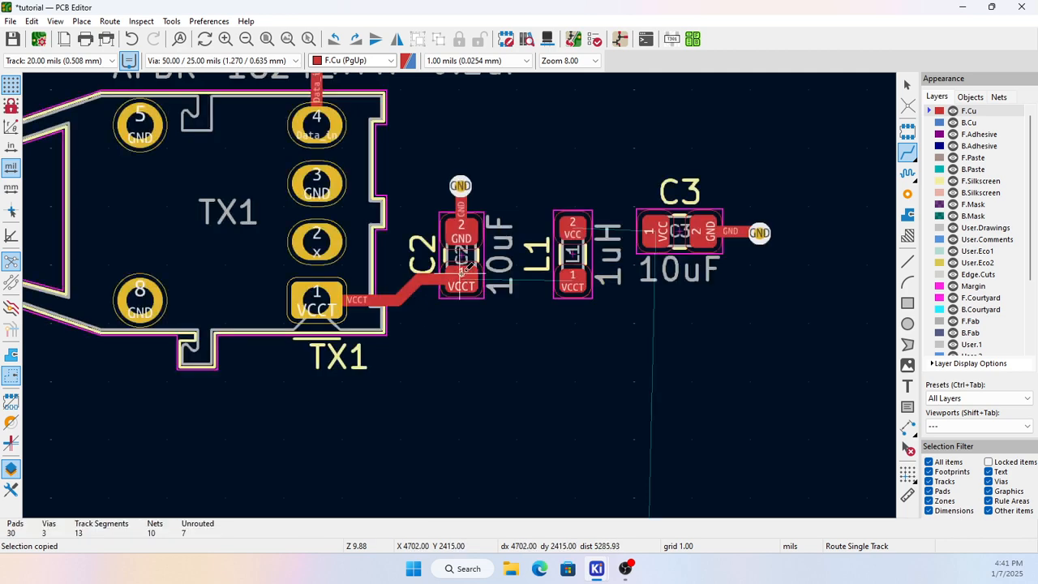
click(460, 280)
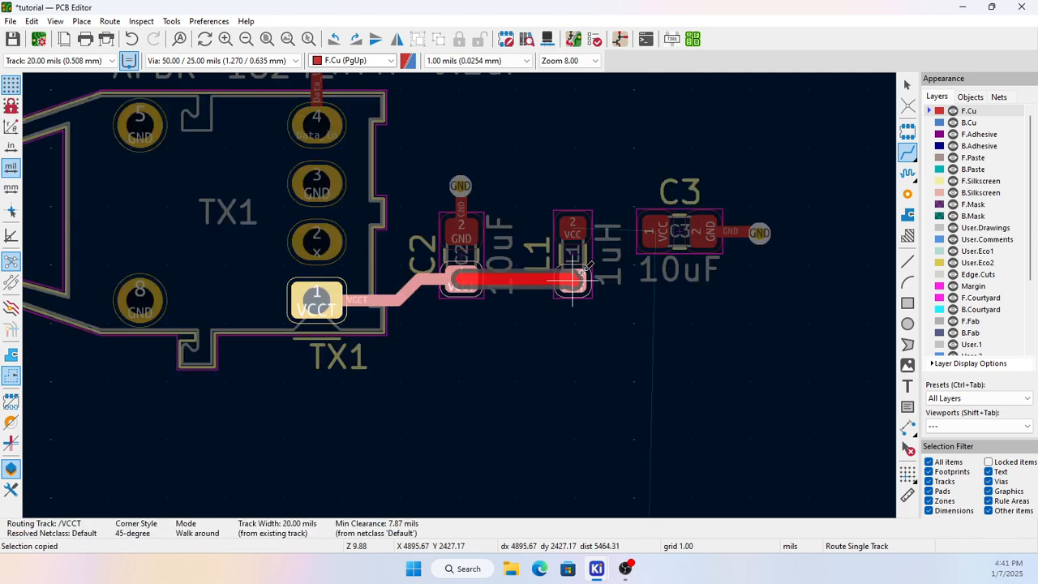
click(573, 263)
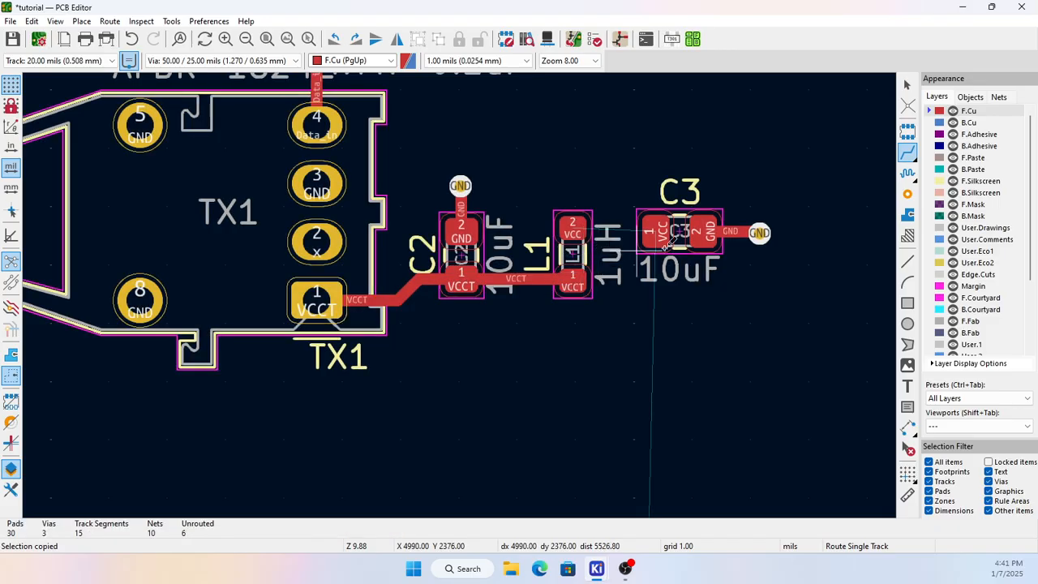
Step: Route a 20 mils VCC track from L1 pad 2 to C3 pad 1
scroll(663, 245, up, 3)
click(578, 230)
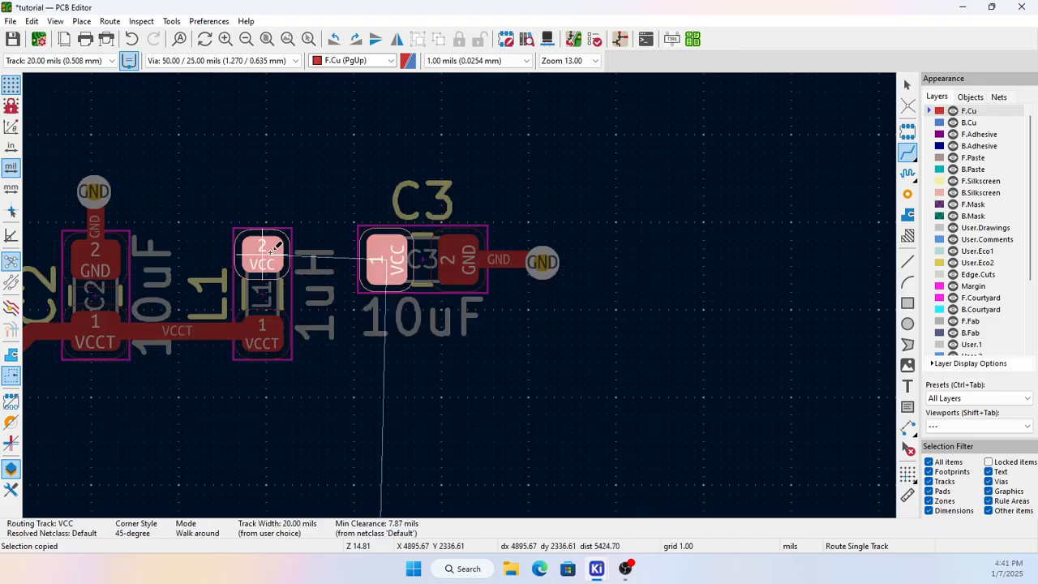
click(387, 239)
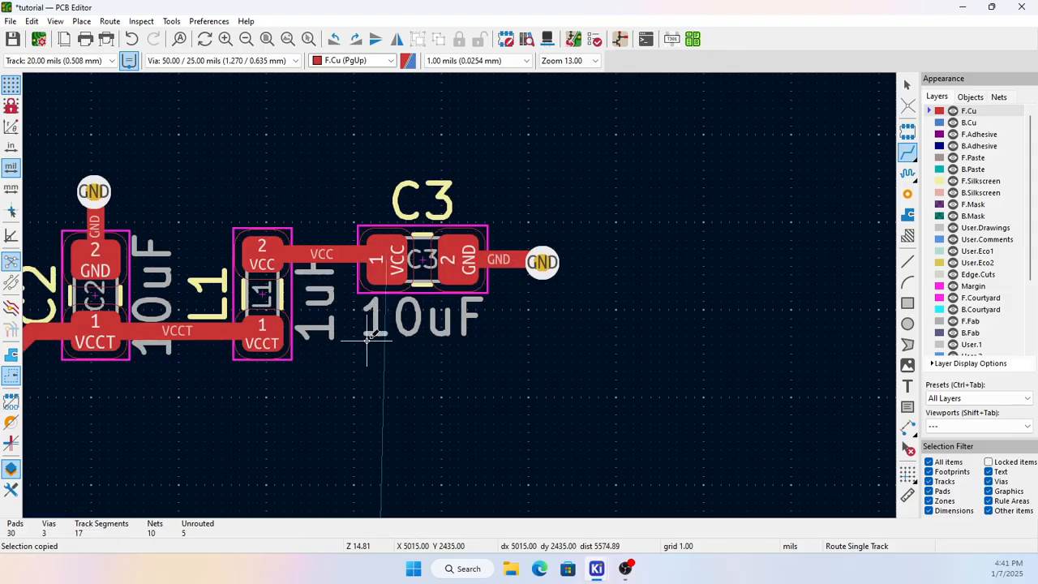
Step: Review the routed tracks and GND pads around TX1 and the unrouted components beside RX1
scroll(361, 336, down, 3)
scroll(347, 313, down, 2)
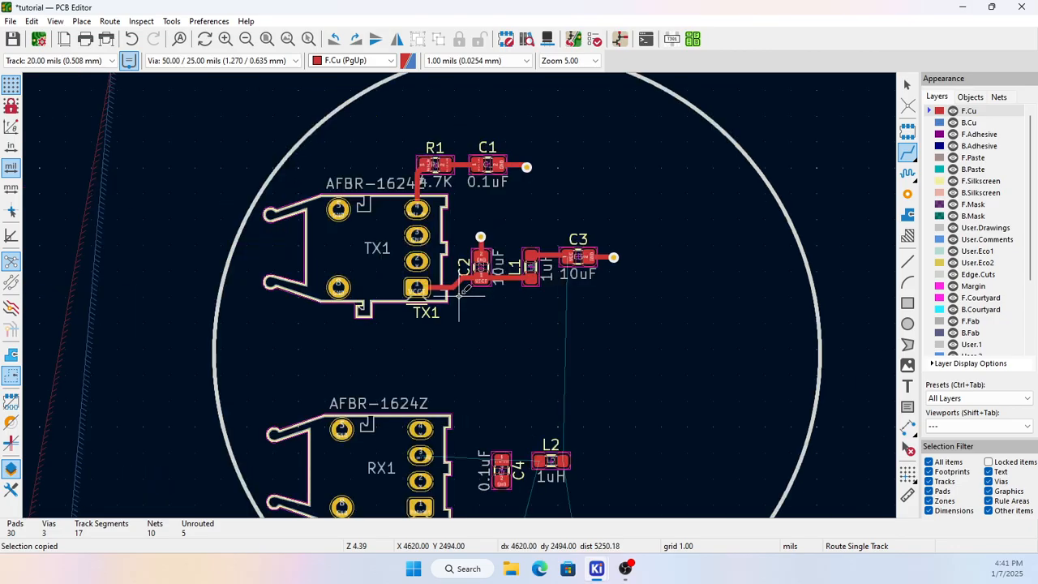
scroll(465, 292, up, 4)
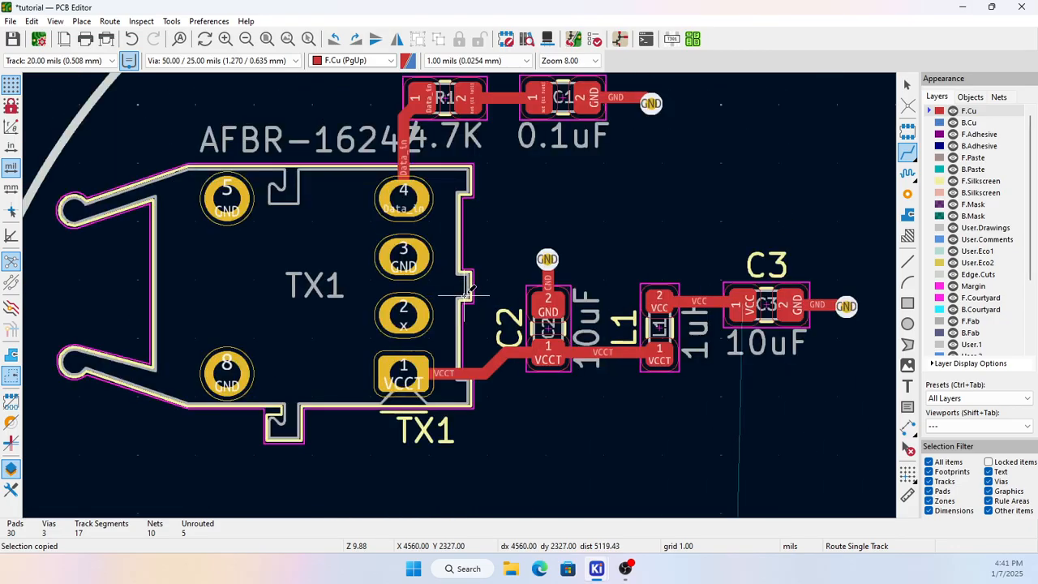
scroll(467, 290, up, 2)
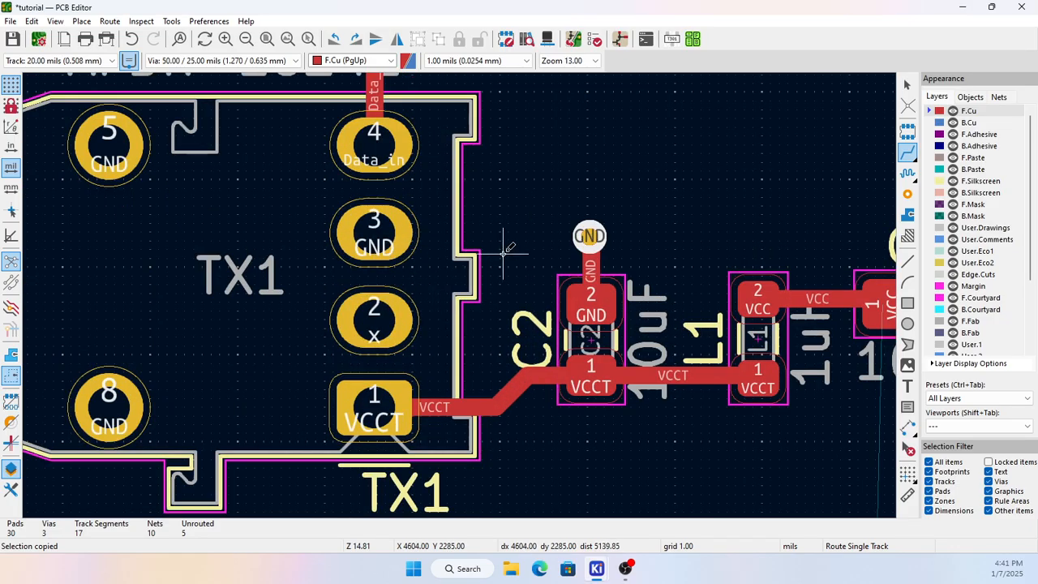
scroll(503, 253, down, 2)
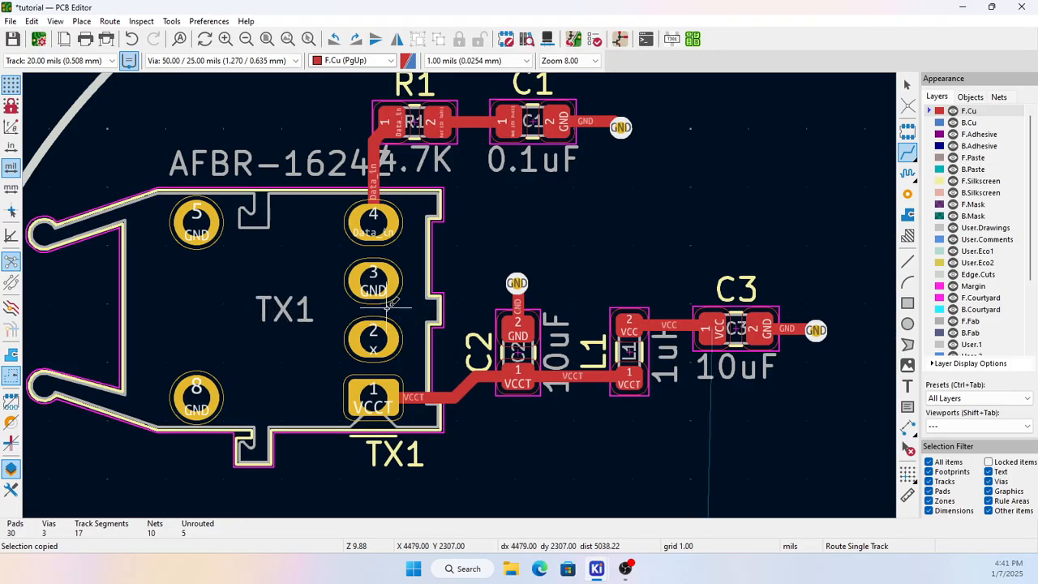
scroll(461, 298, down, 2)
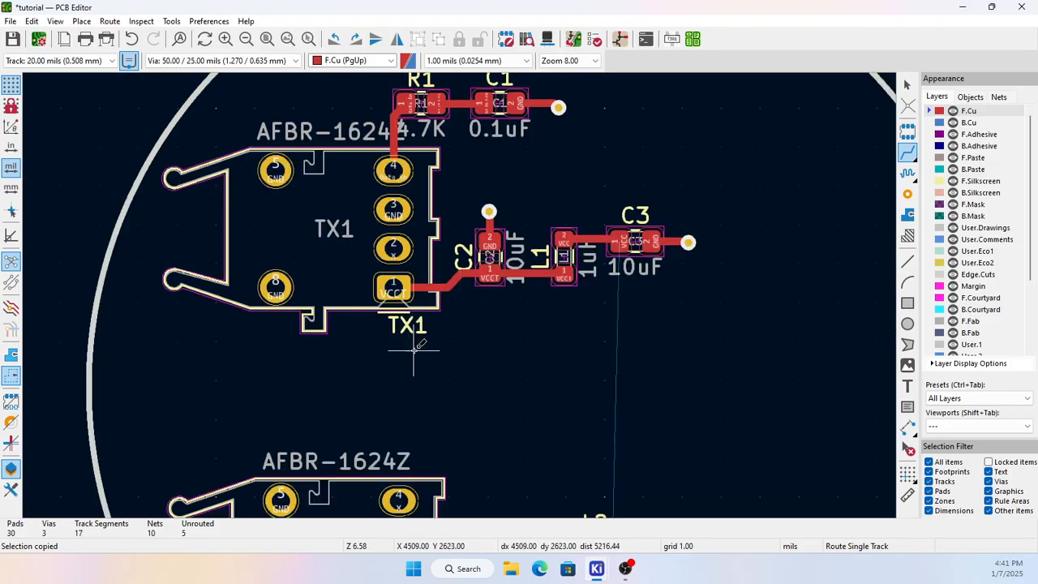
scroll(414, 341, down, 2)
scroll(478, 308, up, 2)
scroll(465, 291, up, 4)
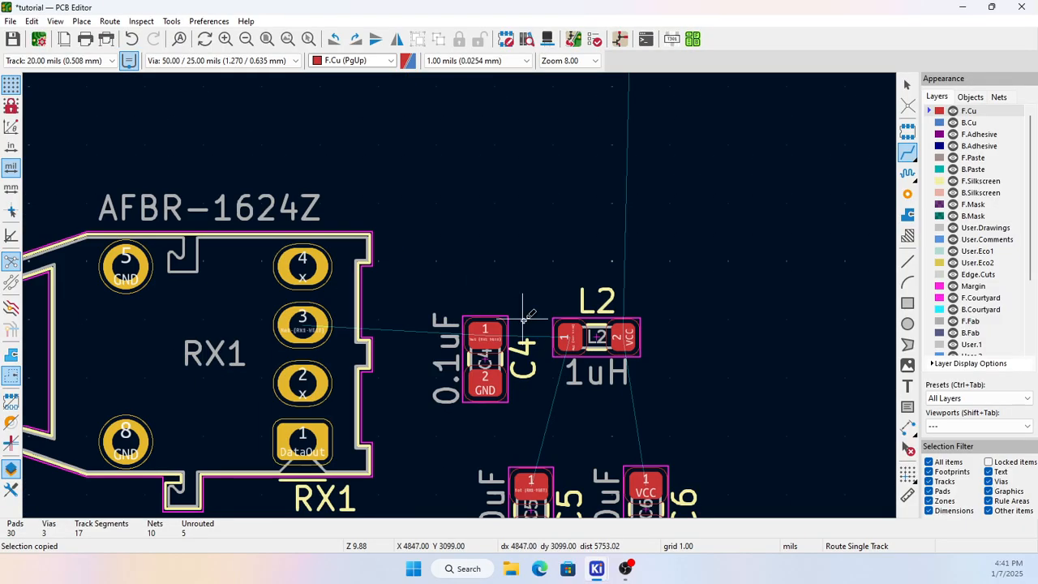
Step: Place a 40/20 mils via just below C5's GND pad
scroll(471, 300, down, 2)
scroll(465, 365, up, 2)
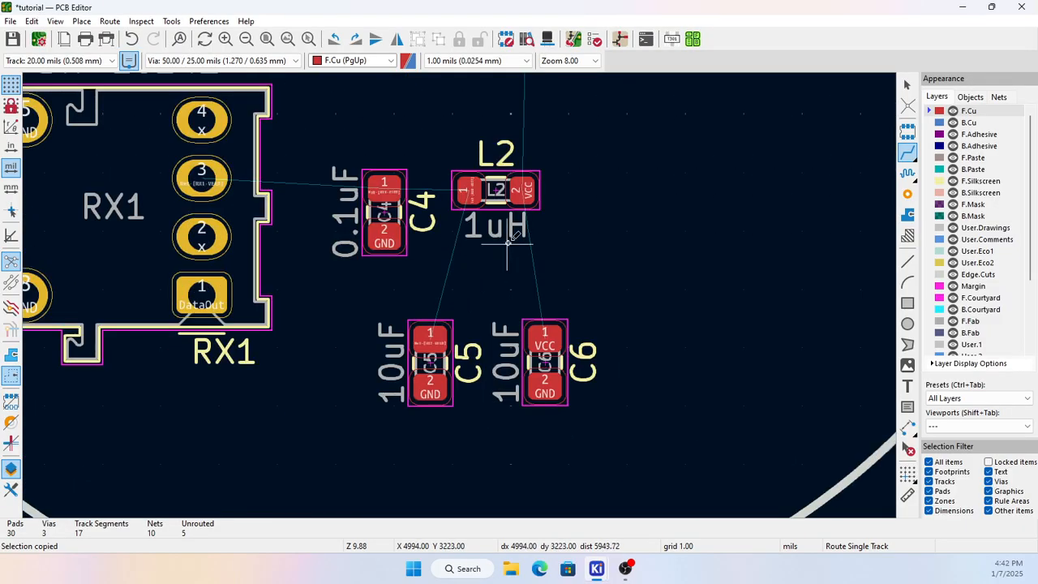
click(908, 194)
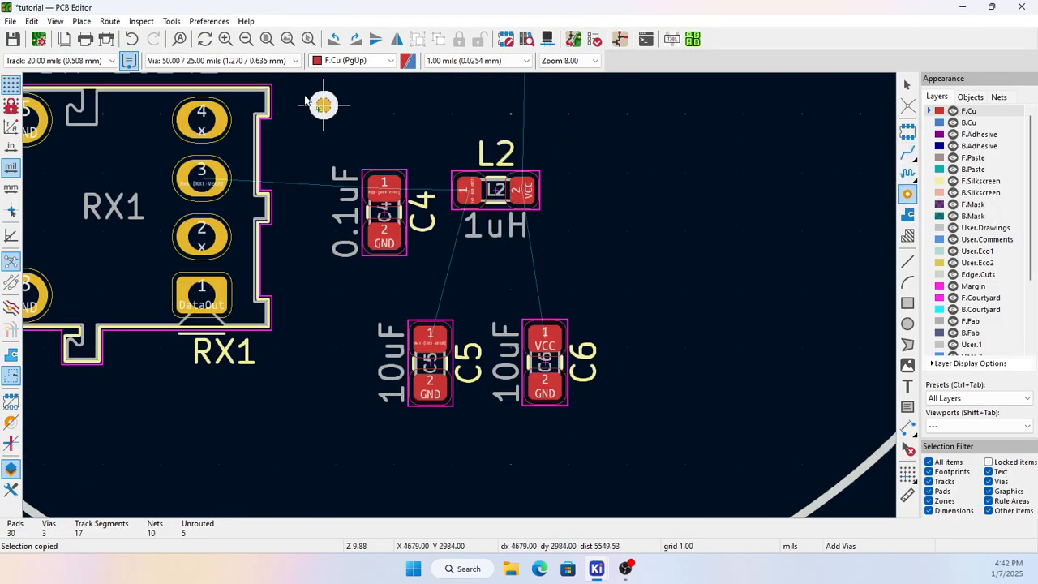
click(251, 61)
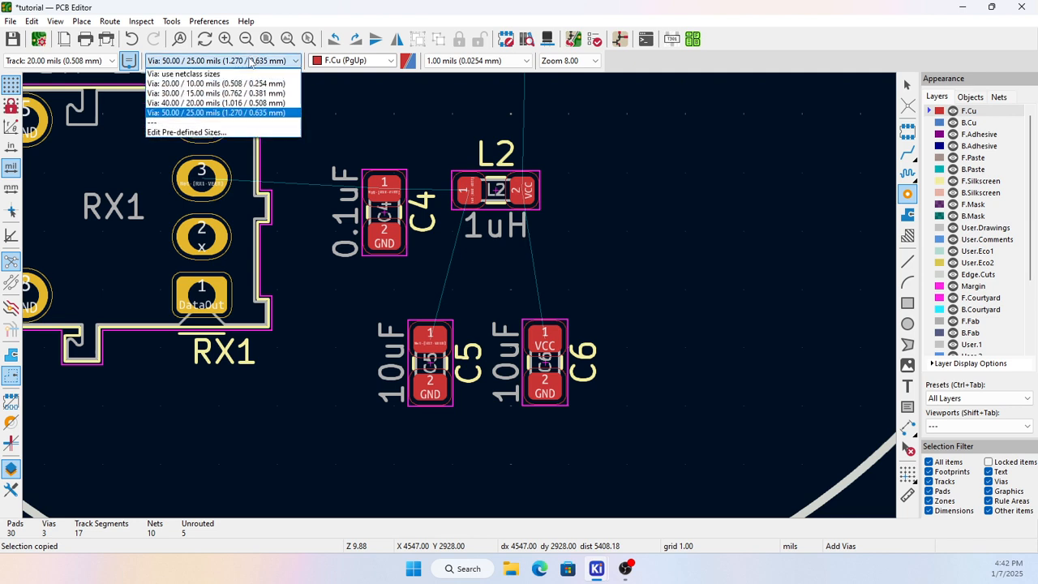
click(236, 103)
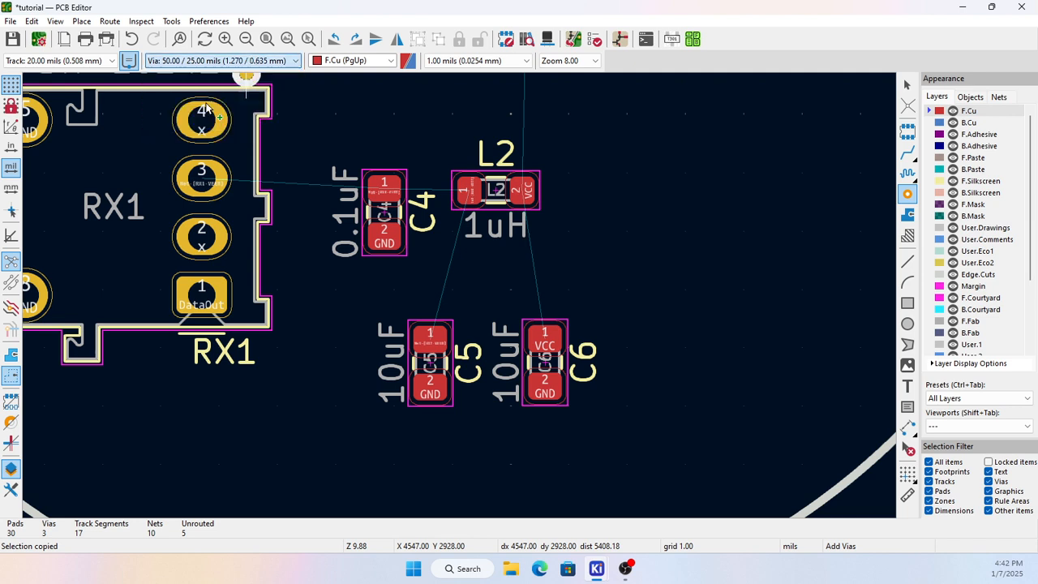
click(427, 436)
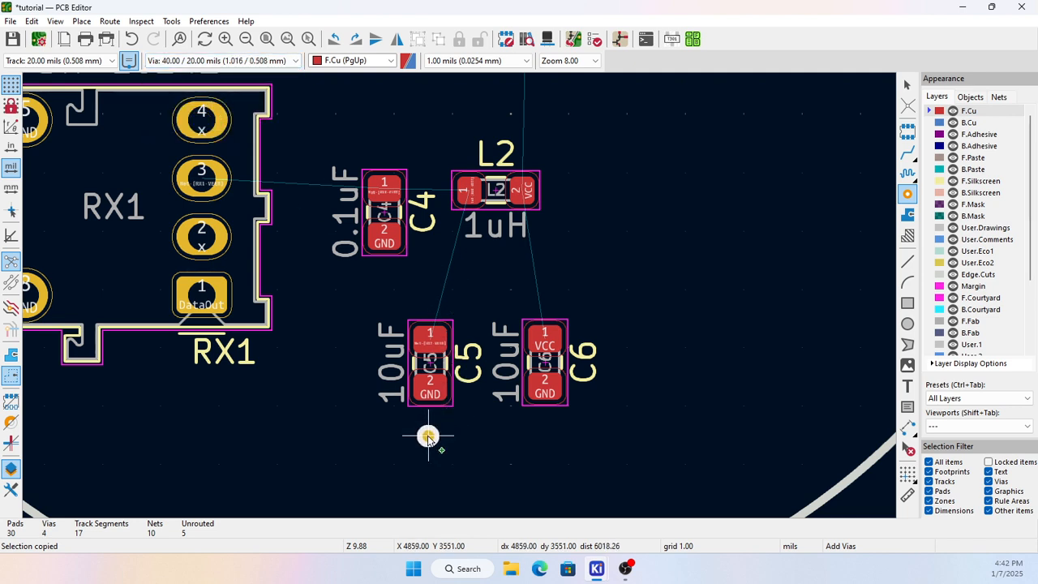
Step: Place 40/20 mils GND vias just below C6's GND pad, C4's GND pad and RX1 pad 8
click(547, 438)
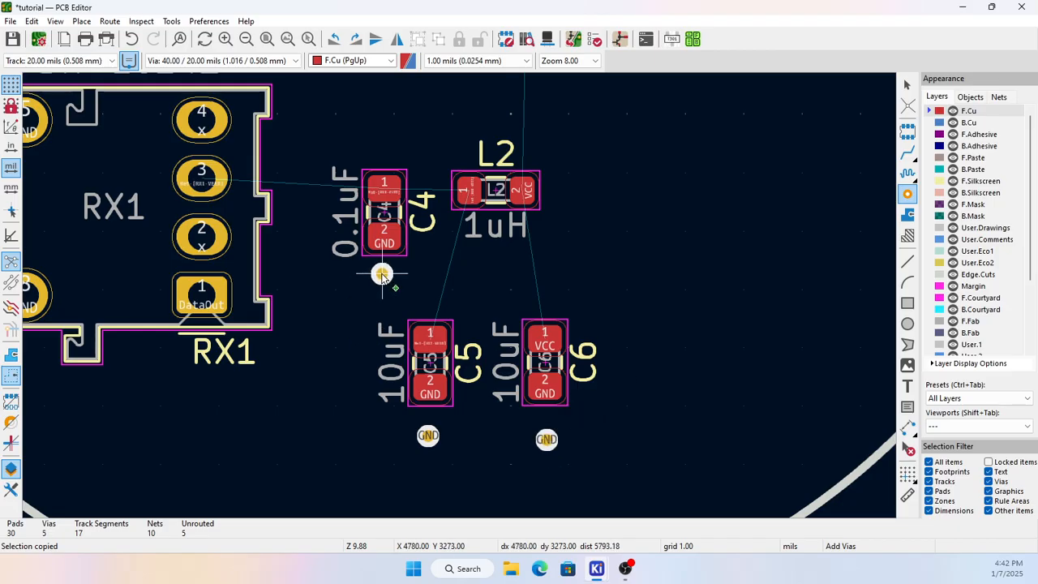
click(382, 281)
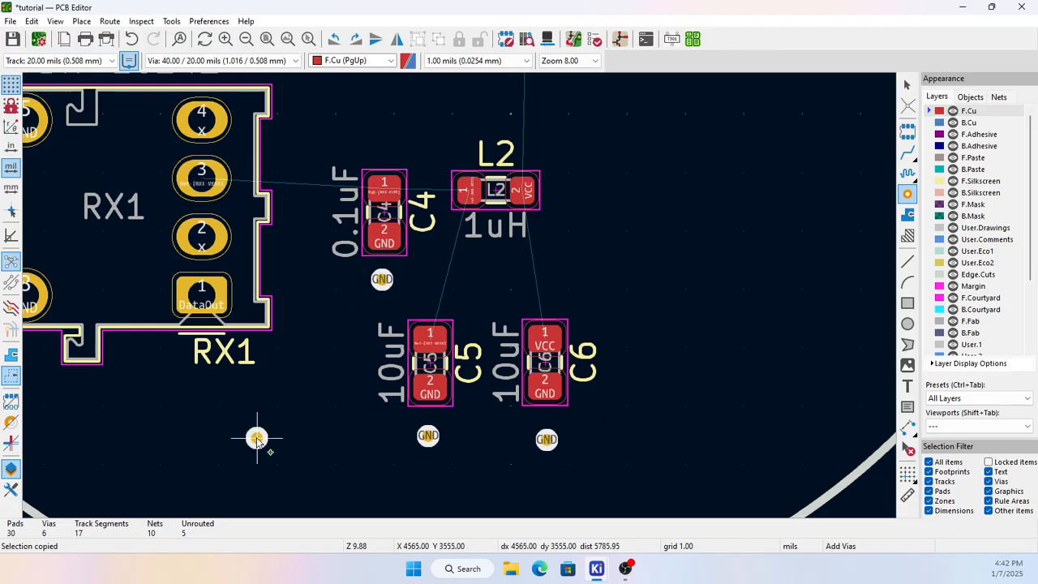
scroll(85, 414, down, 1)
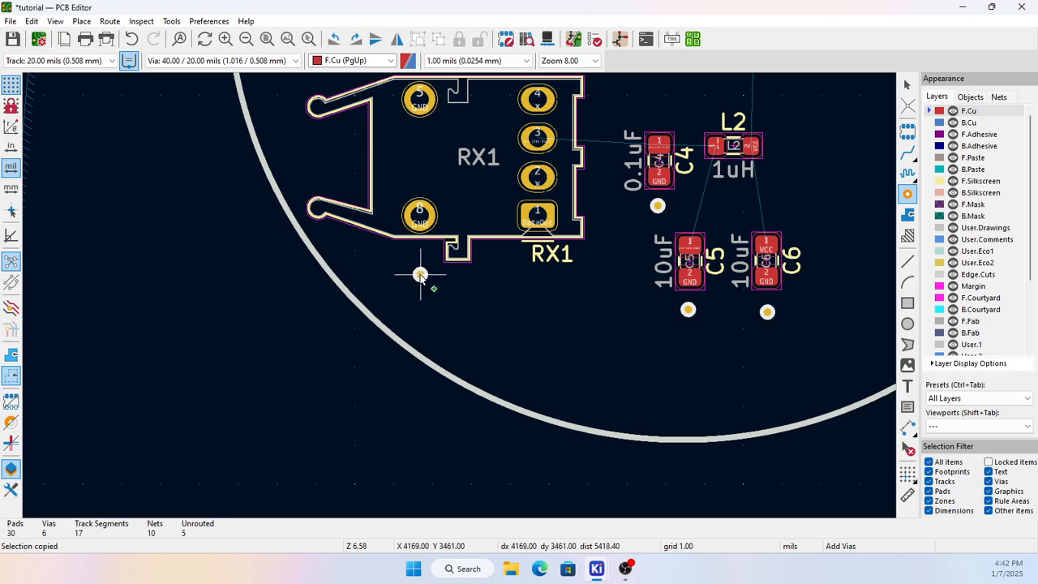
scroll(535, 263, up, 2)
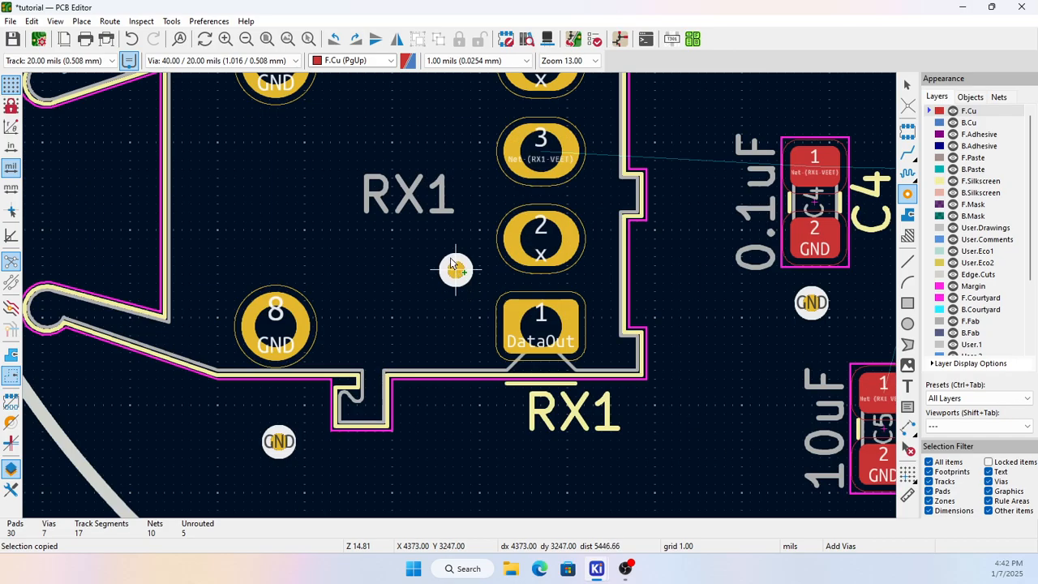
Step: Place 40/20 mils GND vias below TX1 pad 8, above TX1 pad 5 and above RX1 pad 5
scroll(411, 124, down, 2)
scroll(448, 108, up, 2)
scroll(459, 298, down, 1)
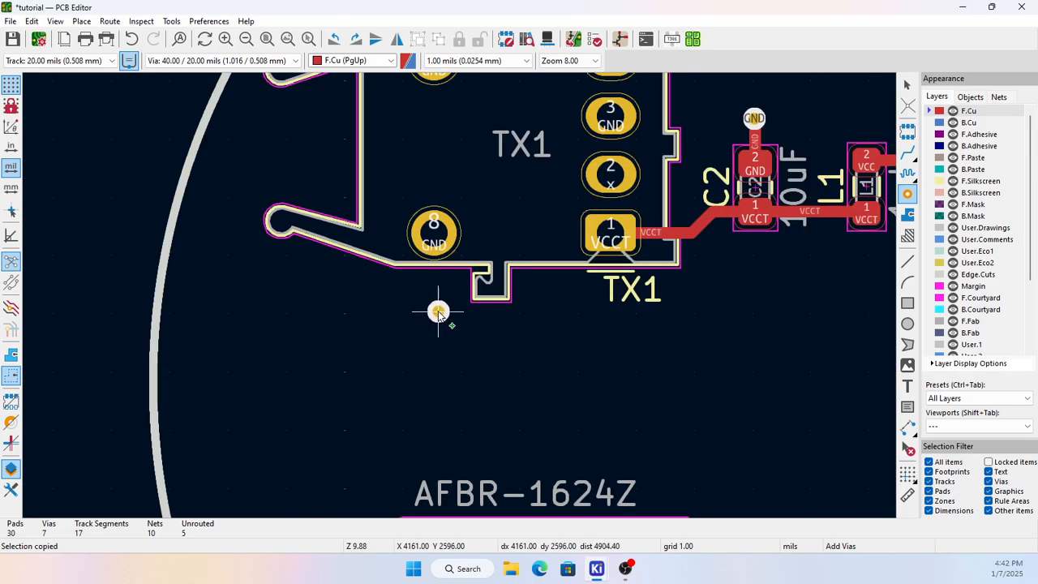
click(435, 309)
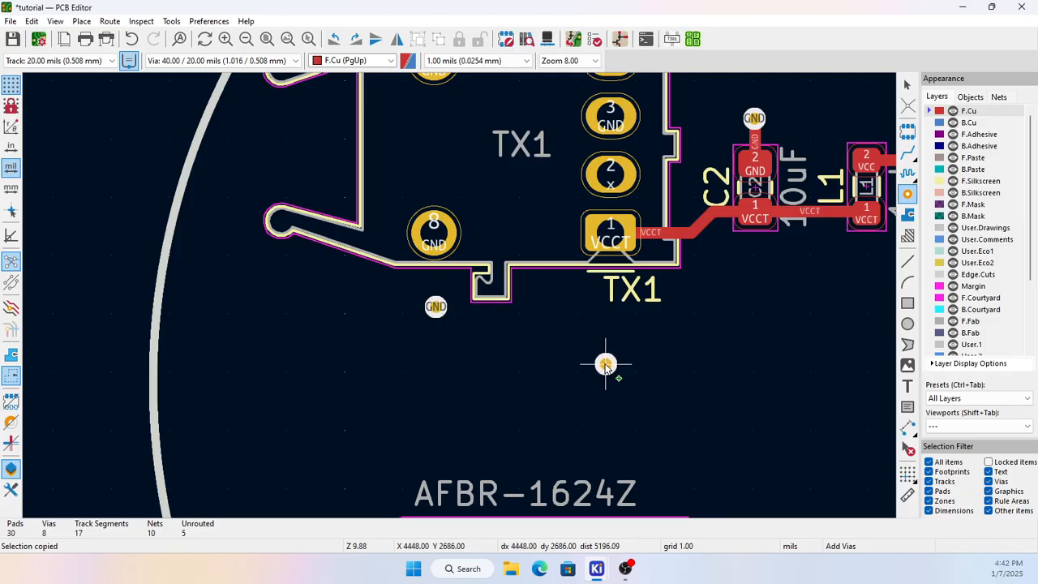
scroll(510, 148, down, 1)
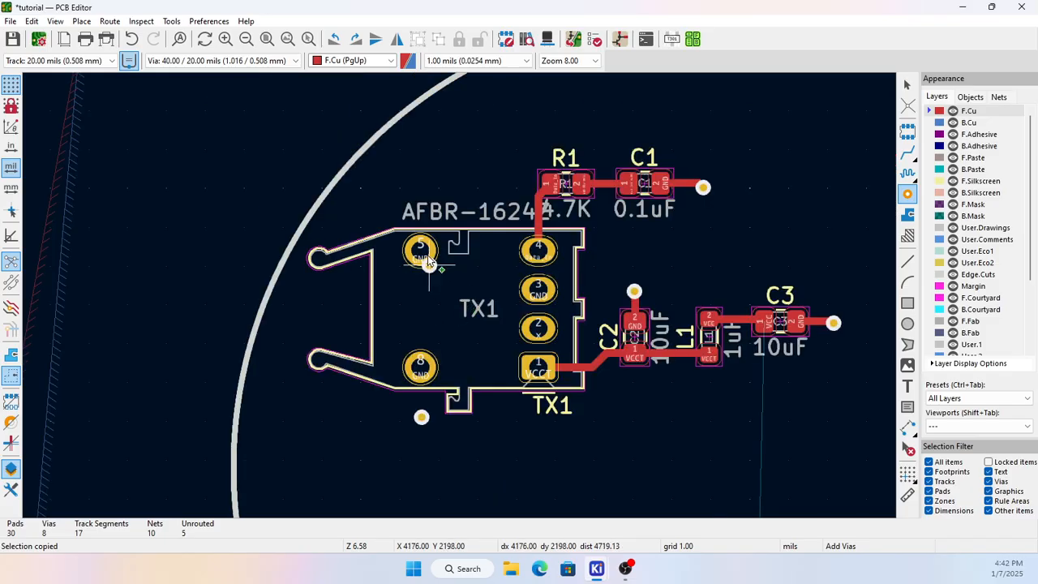
click(419, 188)
scroll(464, 444, down, 2)
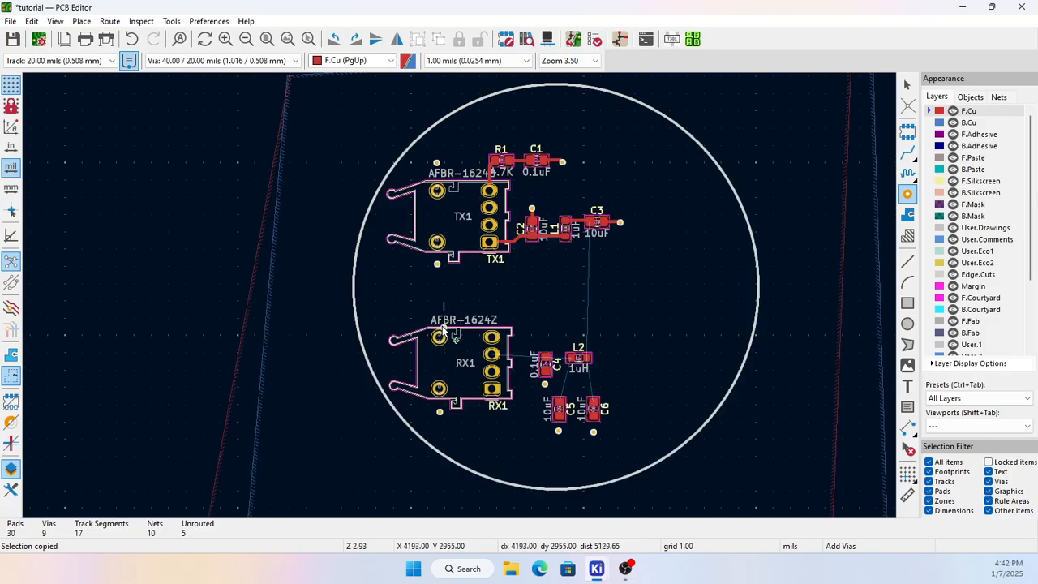
click(439, 313)
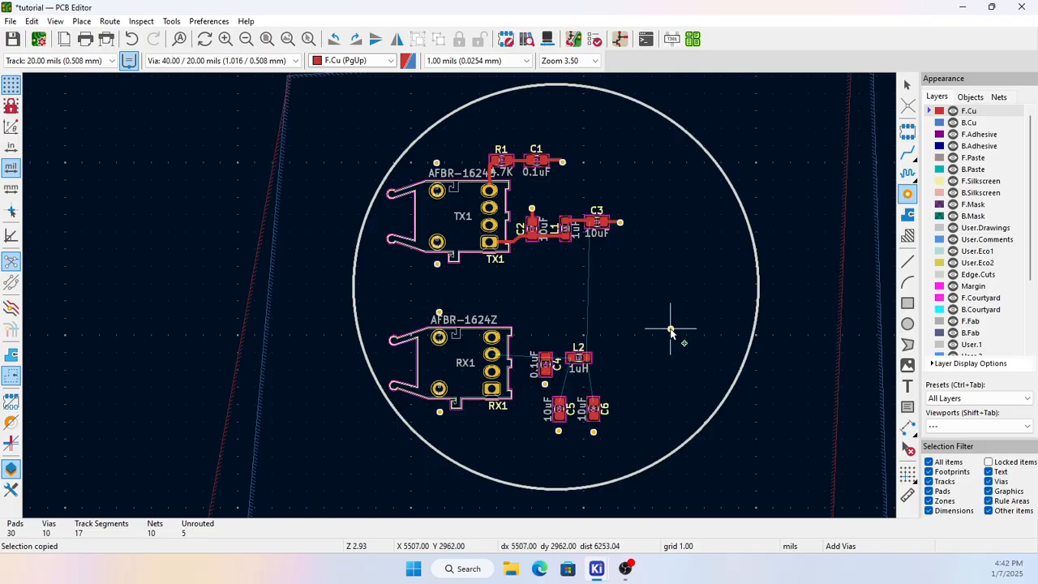
key(Escape)
Step: Route 20 mils F.Cu GND tracks from TX1 pads 5 and 8 to their adjacent vias
click(907, 150)
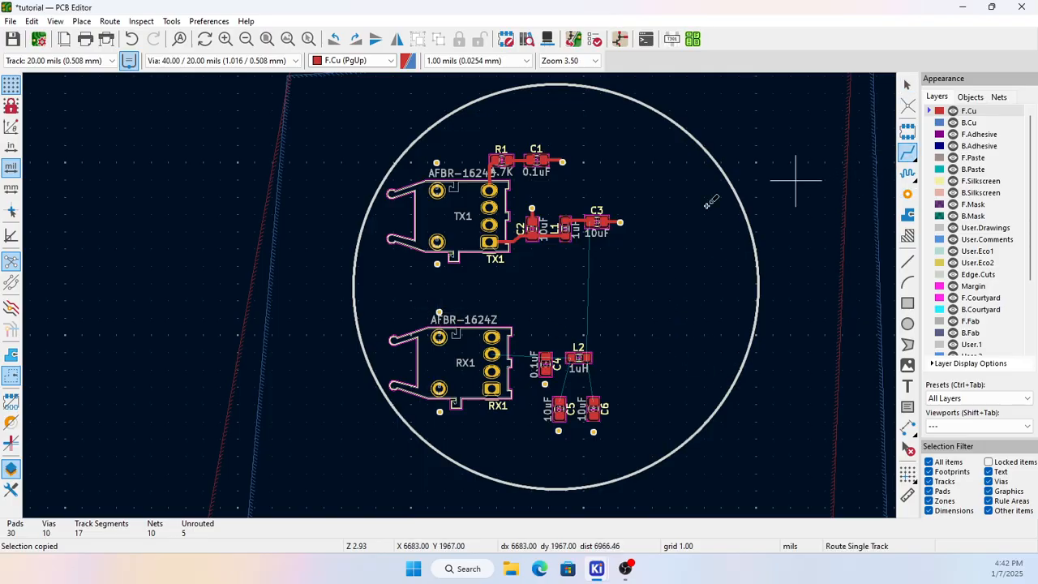
scroll(439, 191, up, 4)
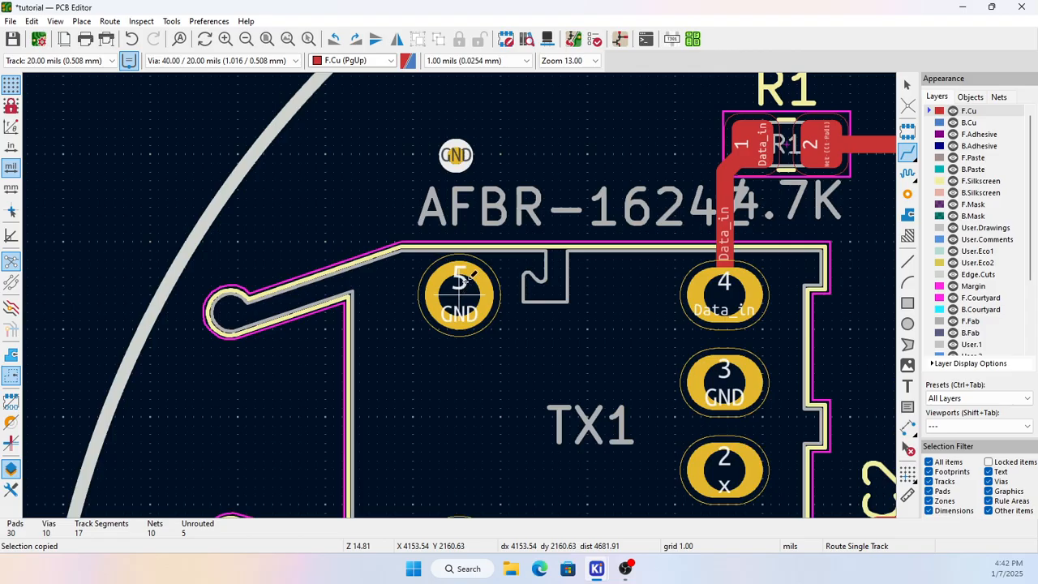
click(459, 281)
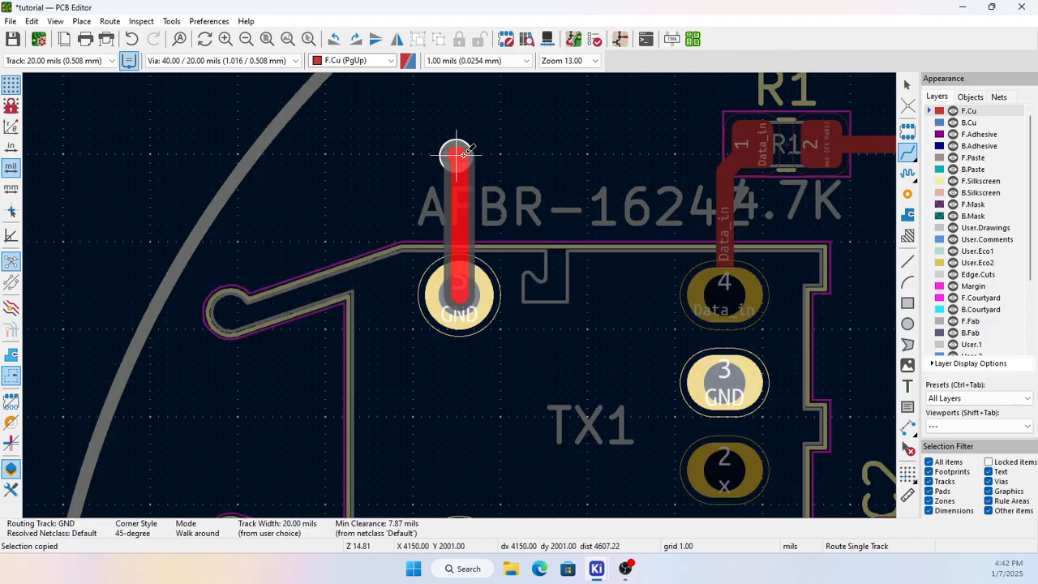
click(463, 154)
scroll(431, 420, down, 2)
click(472, 352)
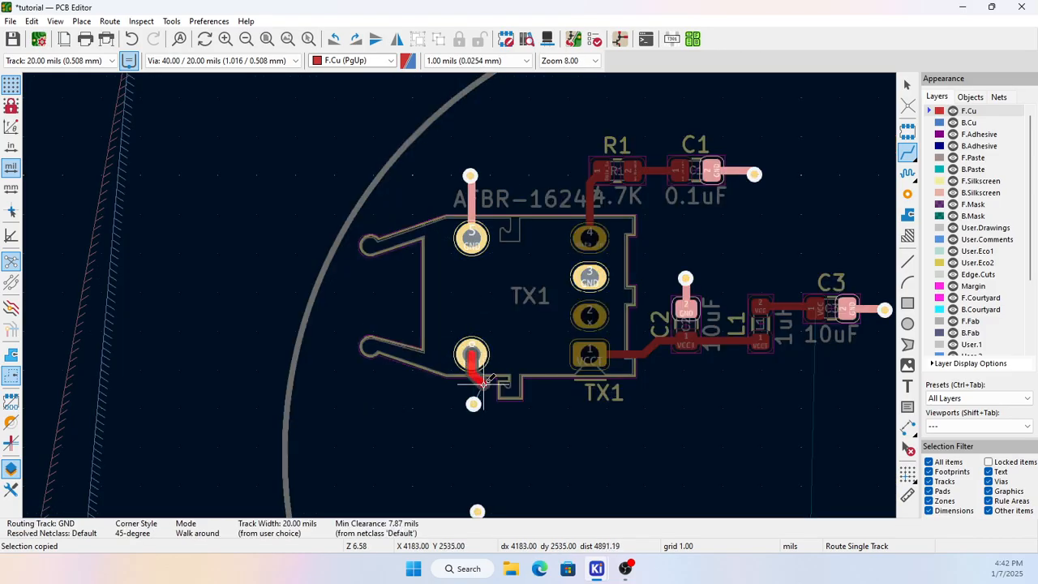
click(473, 403)
Step: Route 20 mils GND tracks from RX1 pads 5 and 8 to their adjacent vias
scroll(486, 440, down, 3)
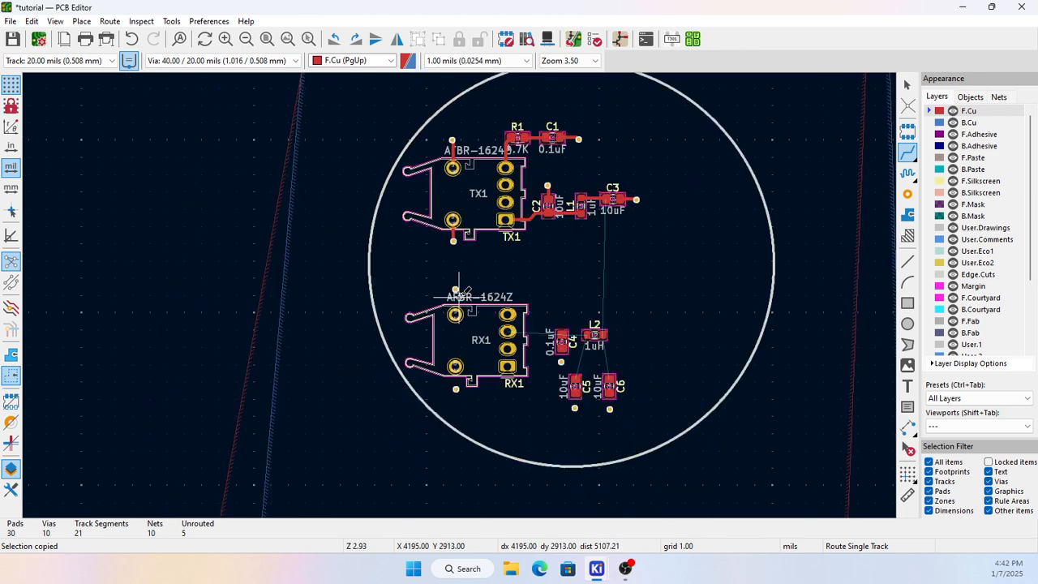
scroll(459, 294, up, 3)
click(459, 310)
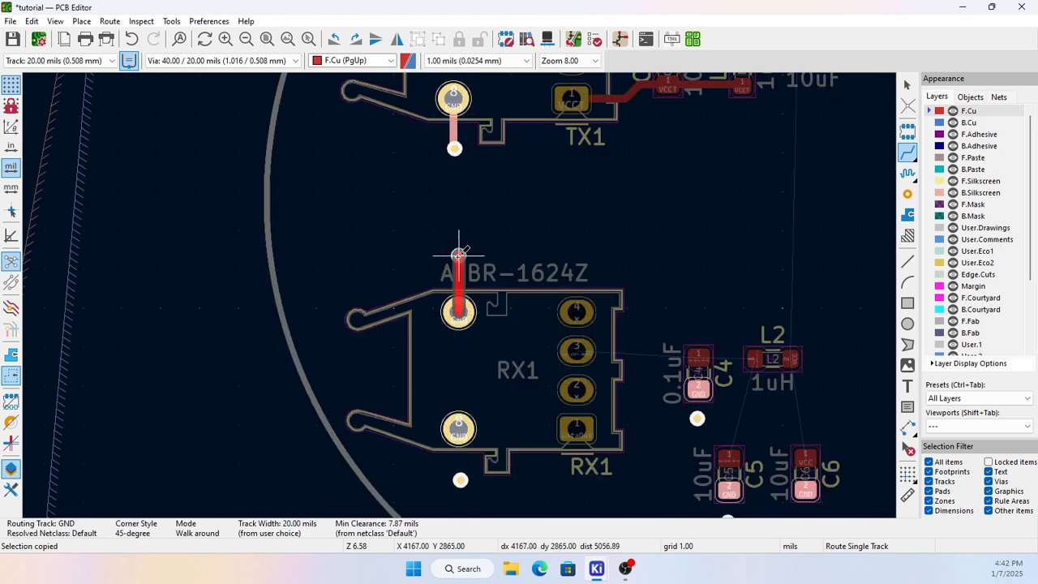
click(458, 255)
click(458, 427)
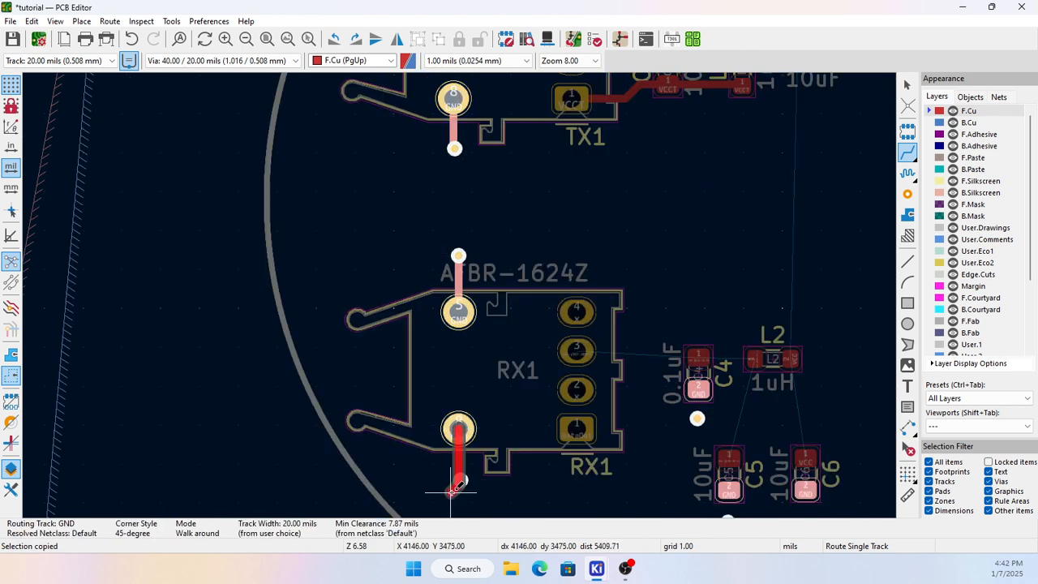
click(460, 479)
Step: Connect pad 2 of C4, C5 and C6 to the GND vias below them with 20 mils tracks
scroll(696, 419, up, 3)
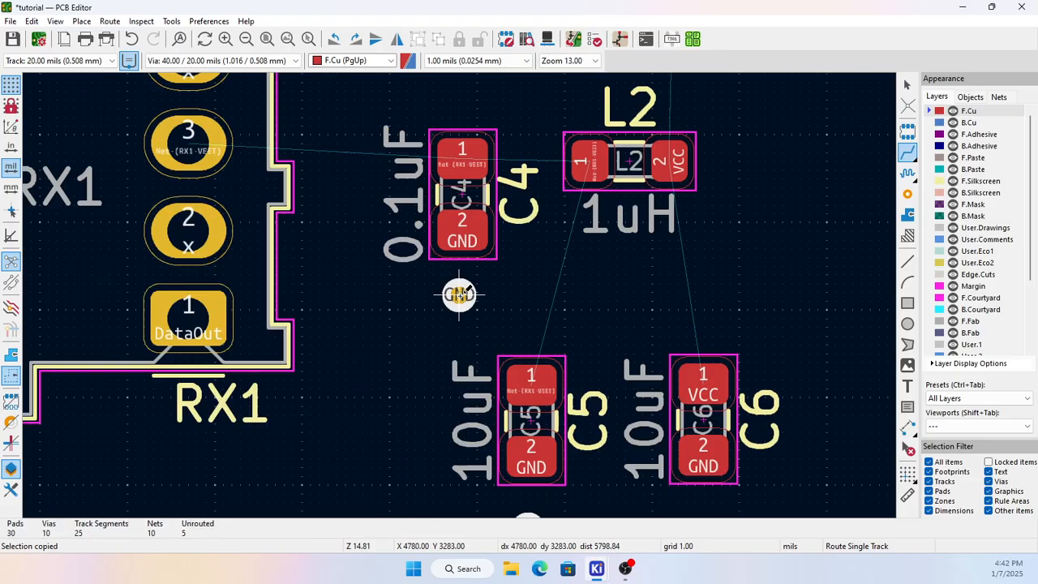
click(459, 294)
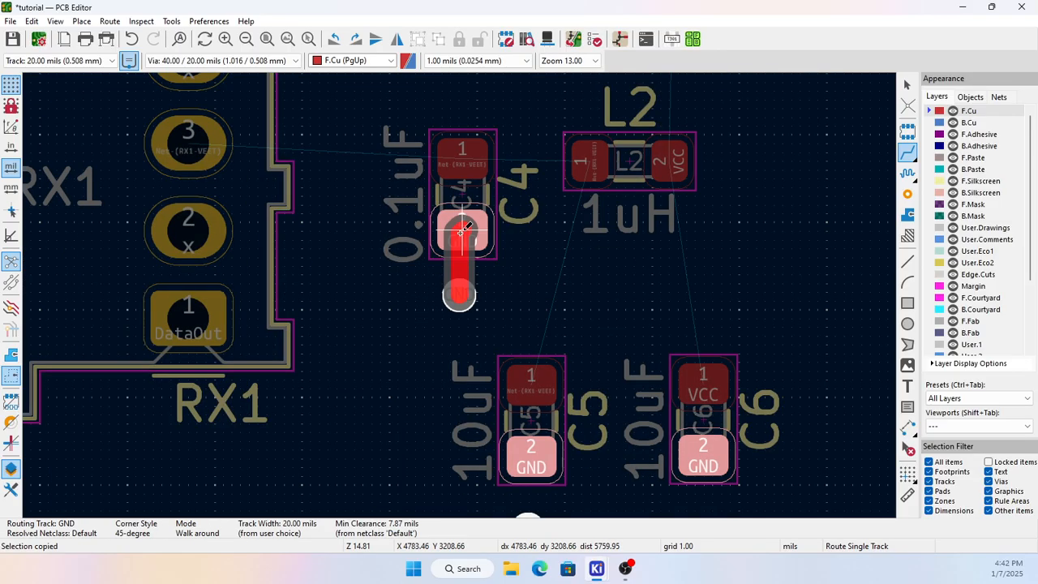
click(461, 243)
scroll(541, 445, down, 5)
scroll(460, 295, up, 3)
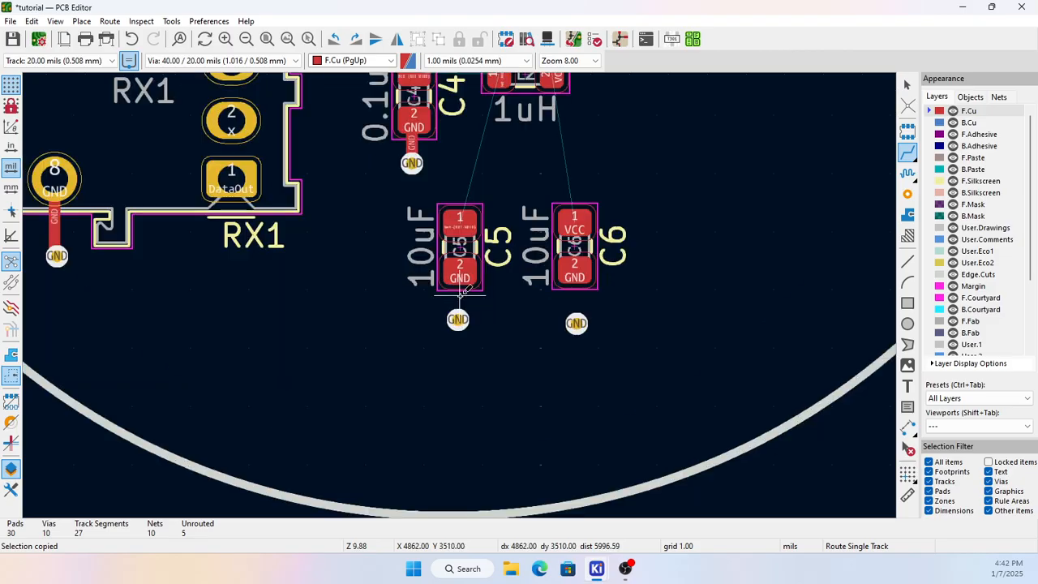
click(458, 271)
click(458, 318)
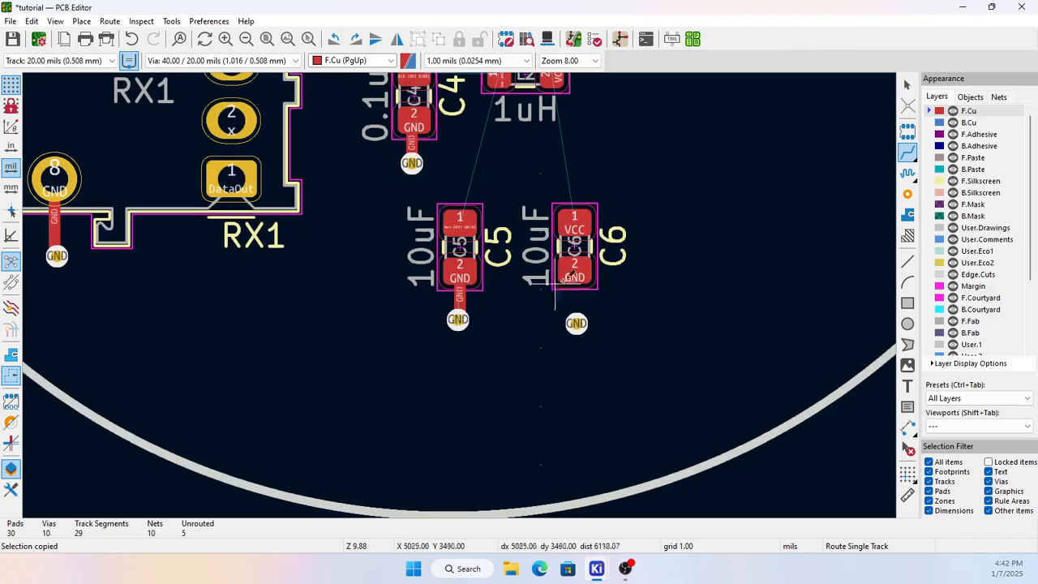
click(575, 272)
click(576, 323)
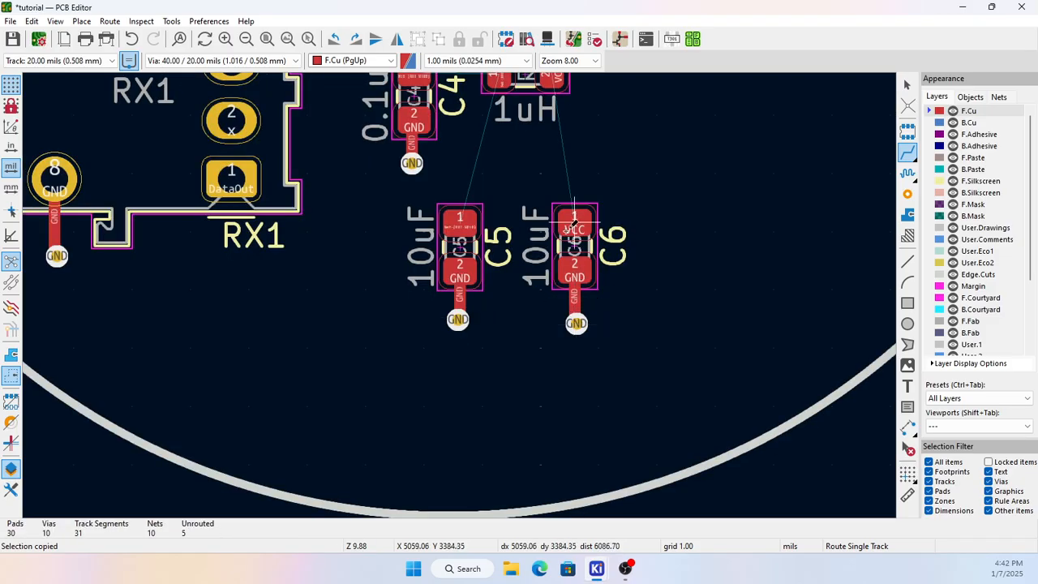
Step: Route the RX1-VEET net with a 20 mils track from RX1 pad 3 through C4 pad 1 to L2 pad 1
scroll(571, 223, up, 3)
scroll(460, 290, down, 1)
scroll(483, 134, up, 1)
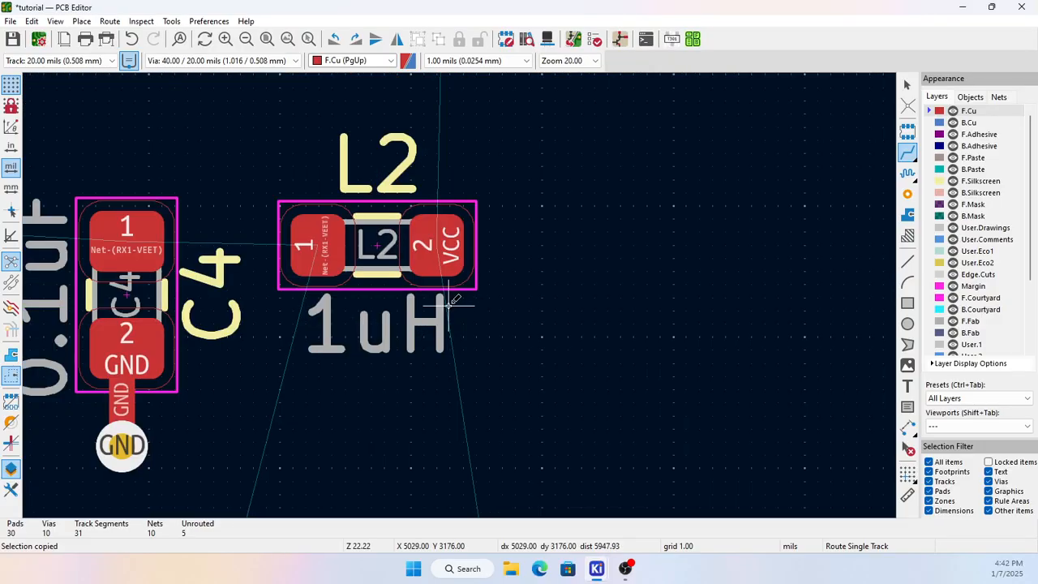
scroll(477, 264, down, 1)
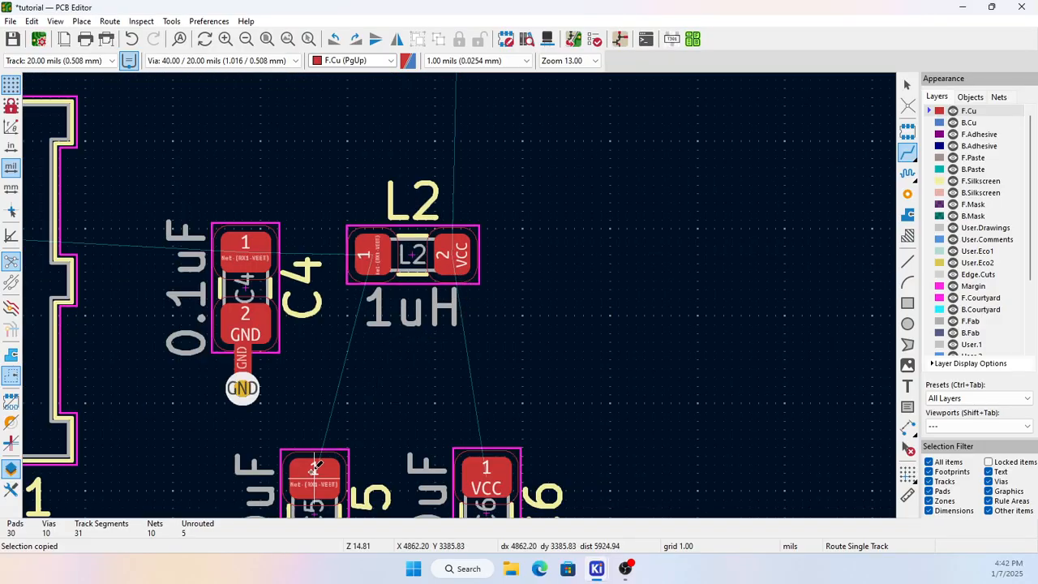
scroll(323, 459, down, 2)
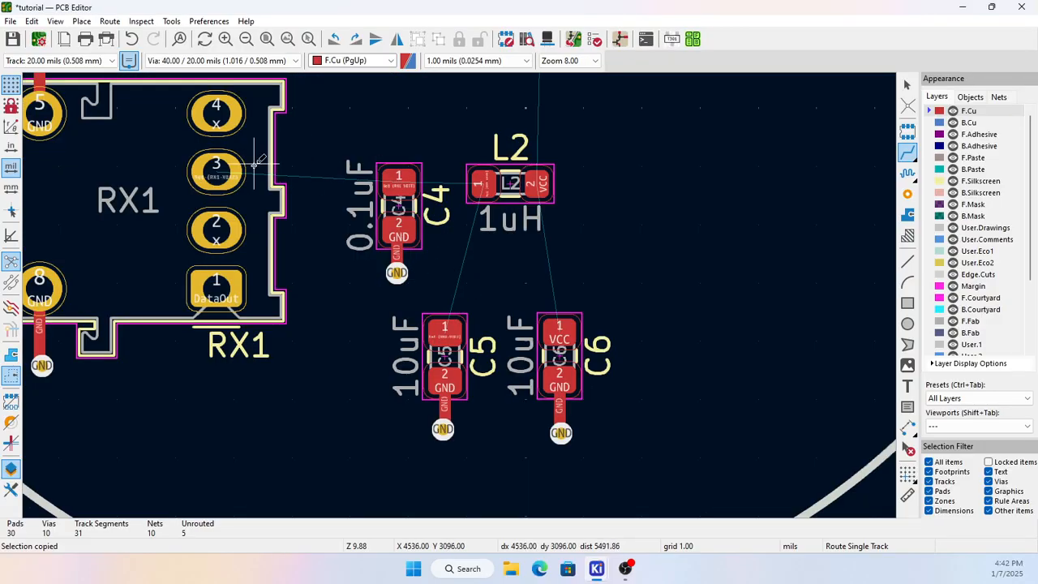
click(227, 168)
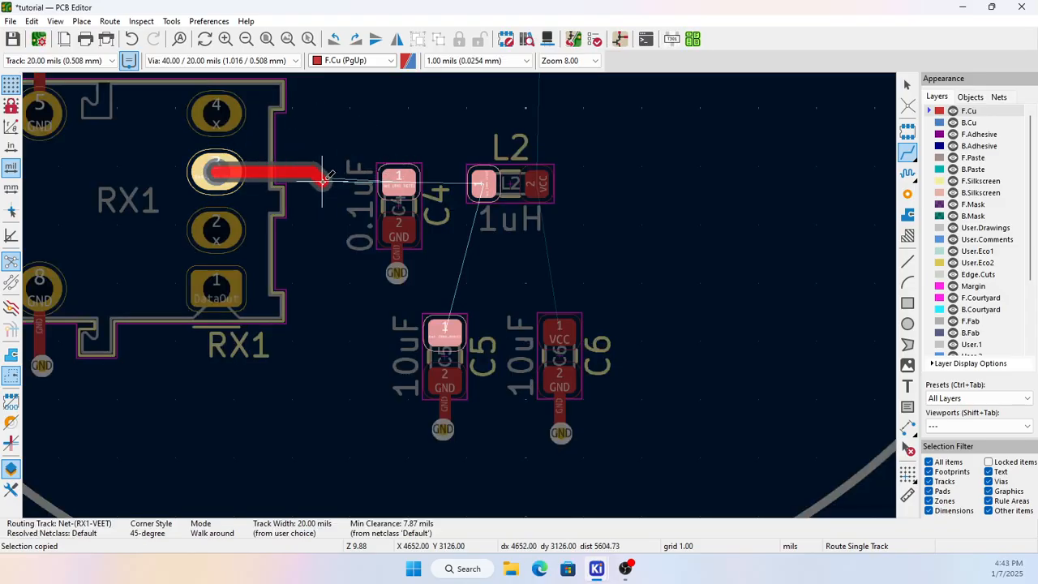
click(405, 178)
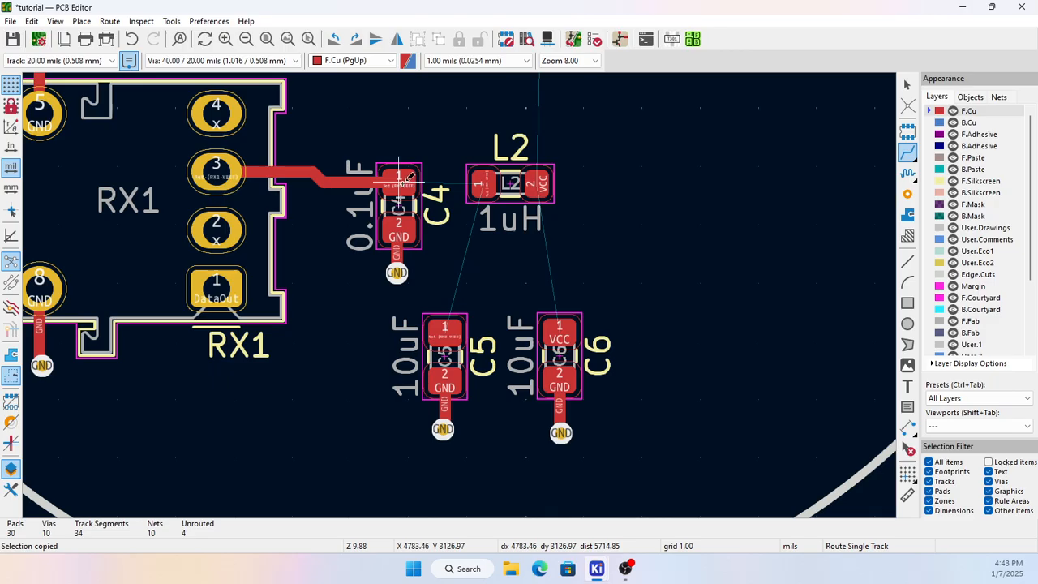
click(405, 177)
click(485, 183)
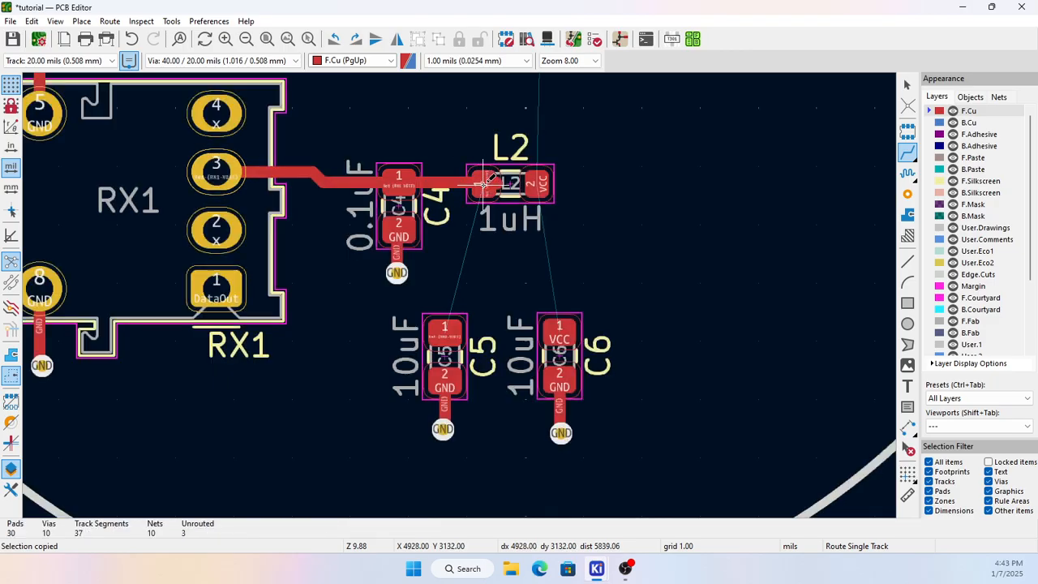
Step: Route 20 mils tracks from C5 pad 1 to L2 pad 1 and from C6 pad 1 to L2 pad 2
click(445, 327)
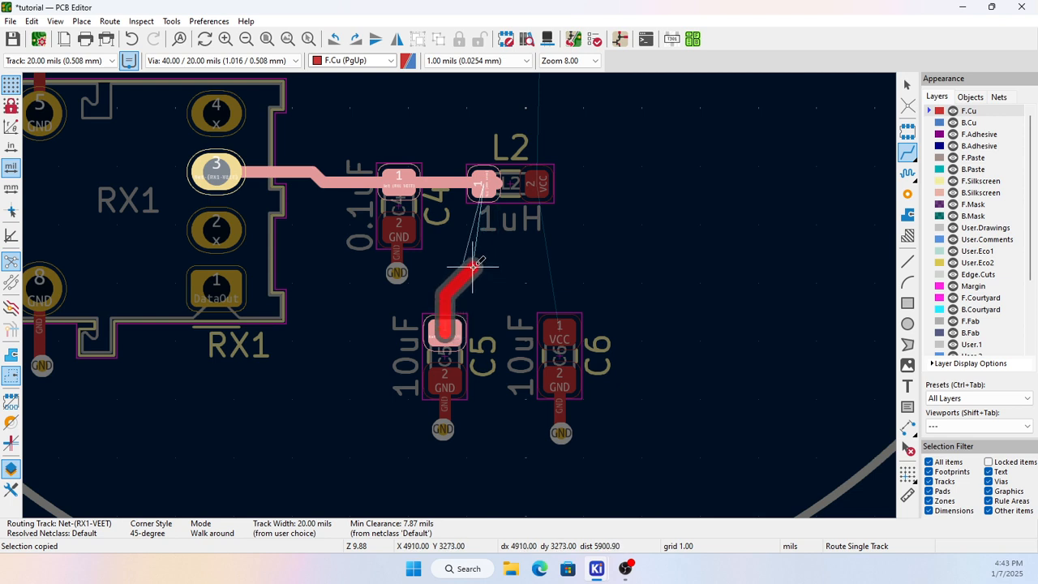
click(485, 183)
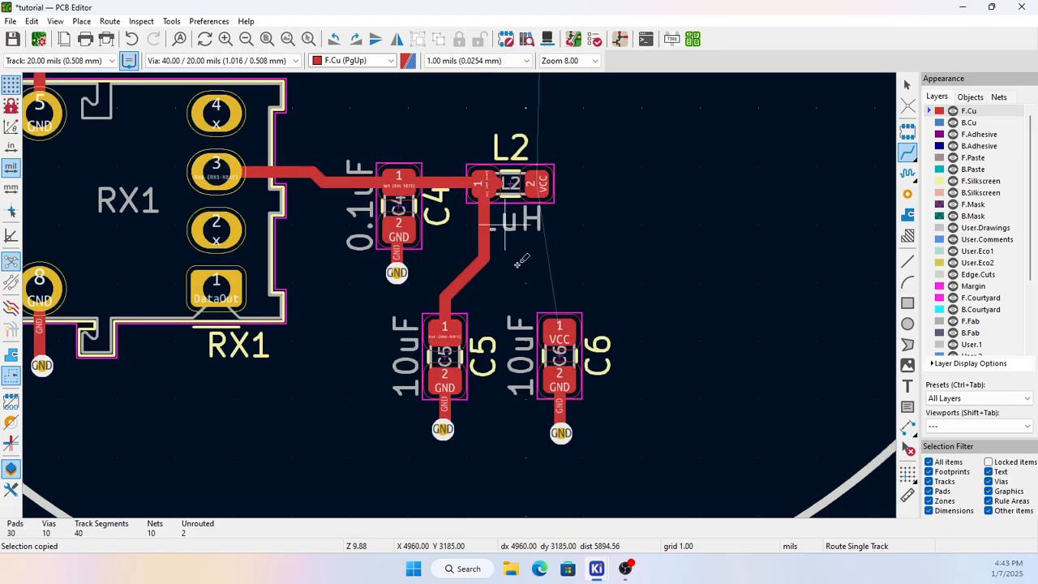
click(565, 327)
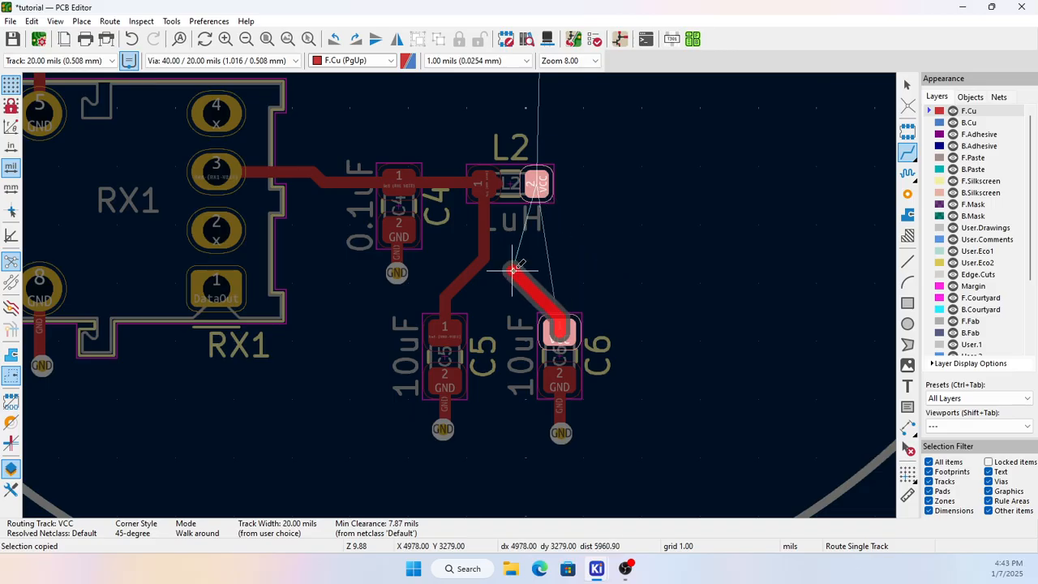
click(537, 179)
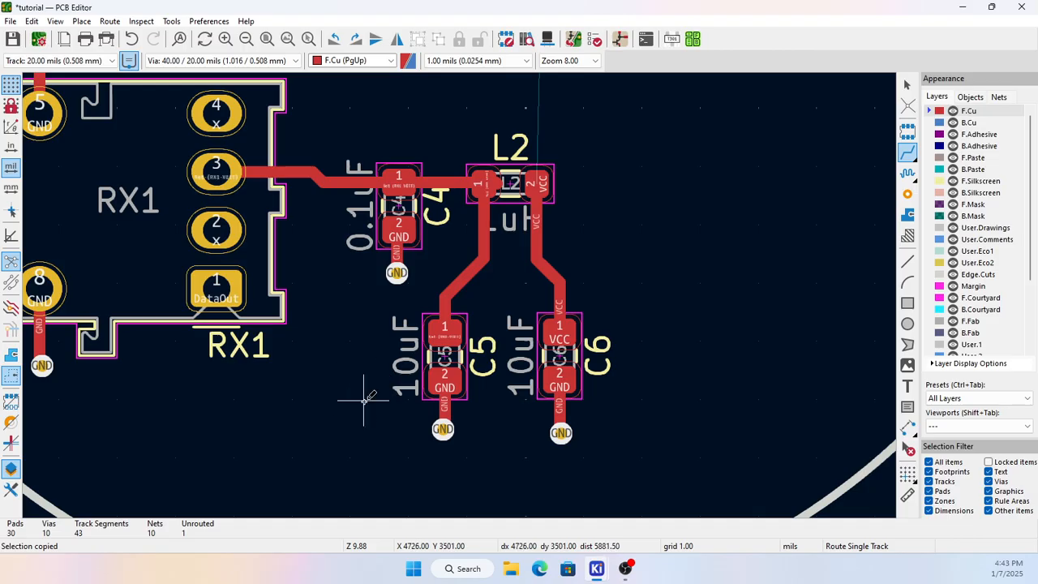
Step: Review the routed tracks around RX1 and TX1 and the remaining unrouted connection between C3 and L2
scroll(592, 219, down, 3)
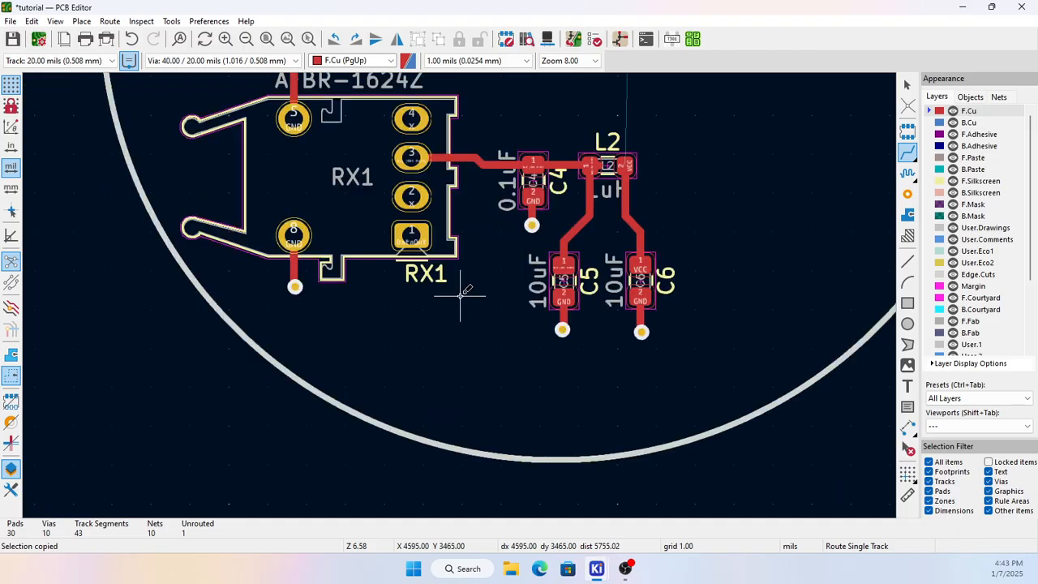
scroll(468, 303, up, 3)
scroll(466, 292, down, 3)
scroll(466, 296, up, 4)
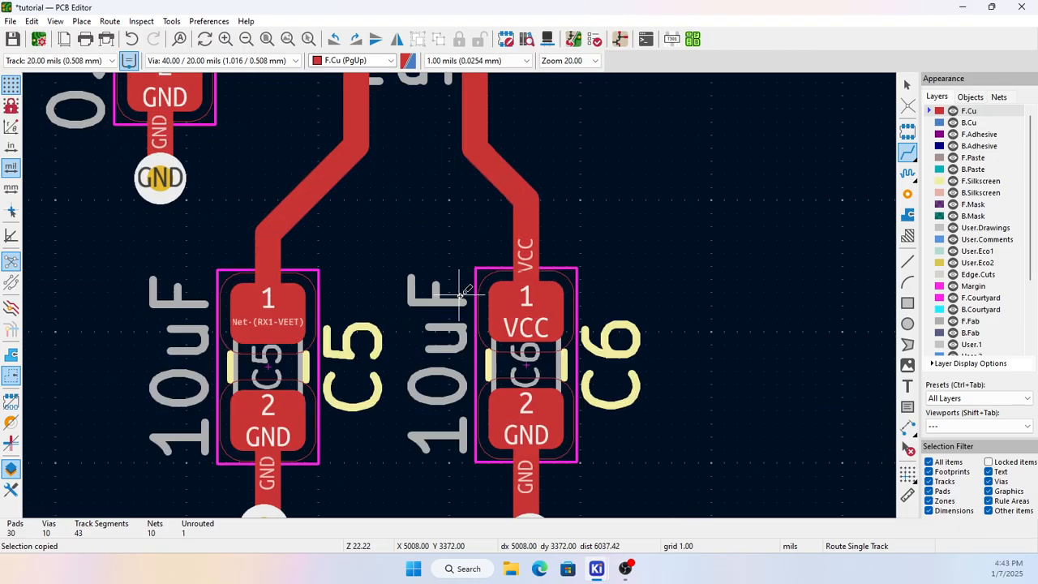
scroll(469, 296, down, 2)
scroll(468, 297, down, 2)
scroll(467, 295, up, 2)
scroll(465, 292, down, 5)
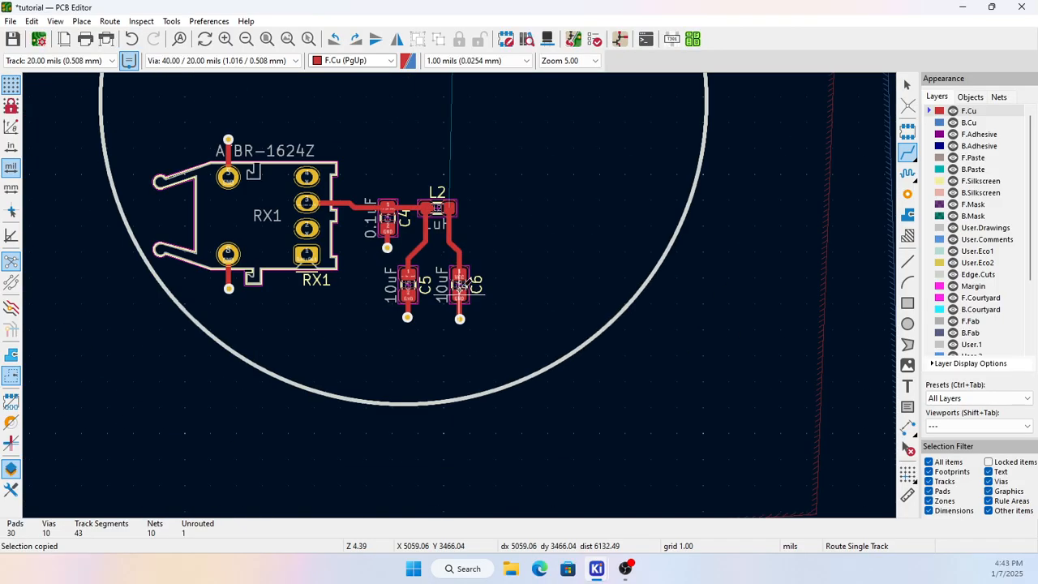
scroll(459, 295, up, 3)
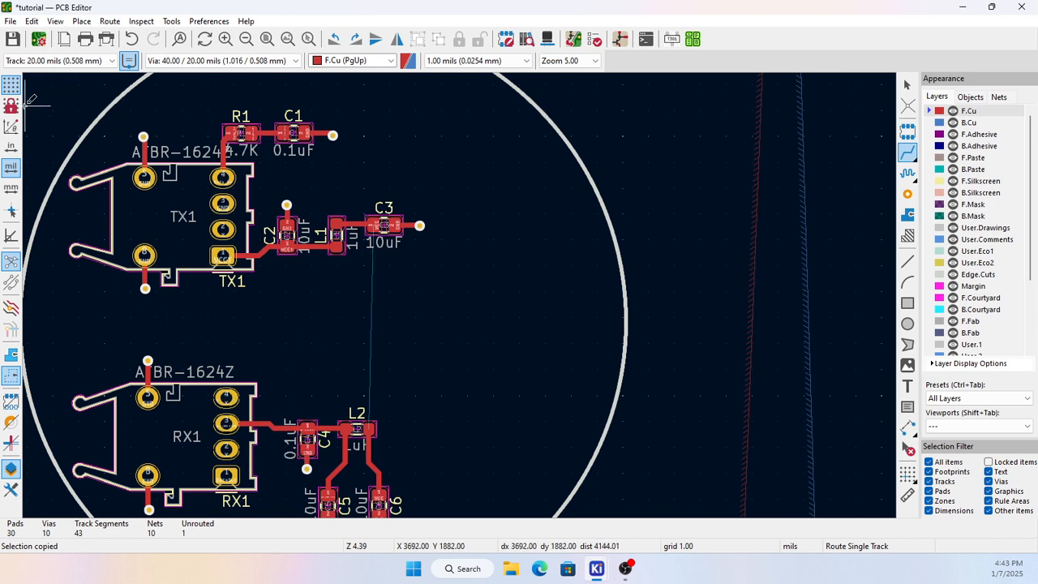
Step: Save the board and generate its interactive HTML BOM with the default settings, closing the report after viewing it
click(19, 38)
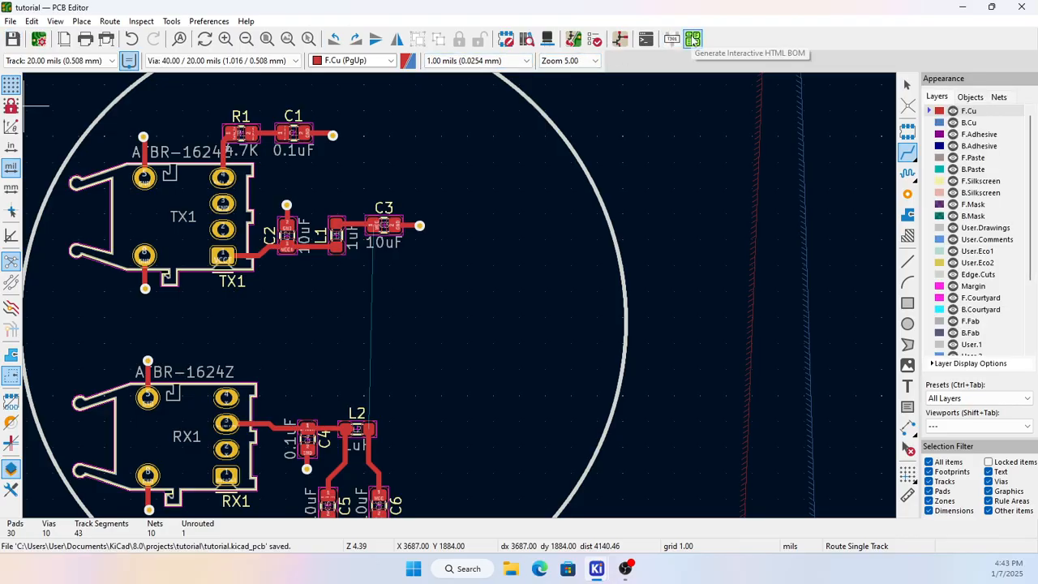
click(692, 39)
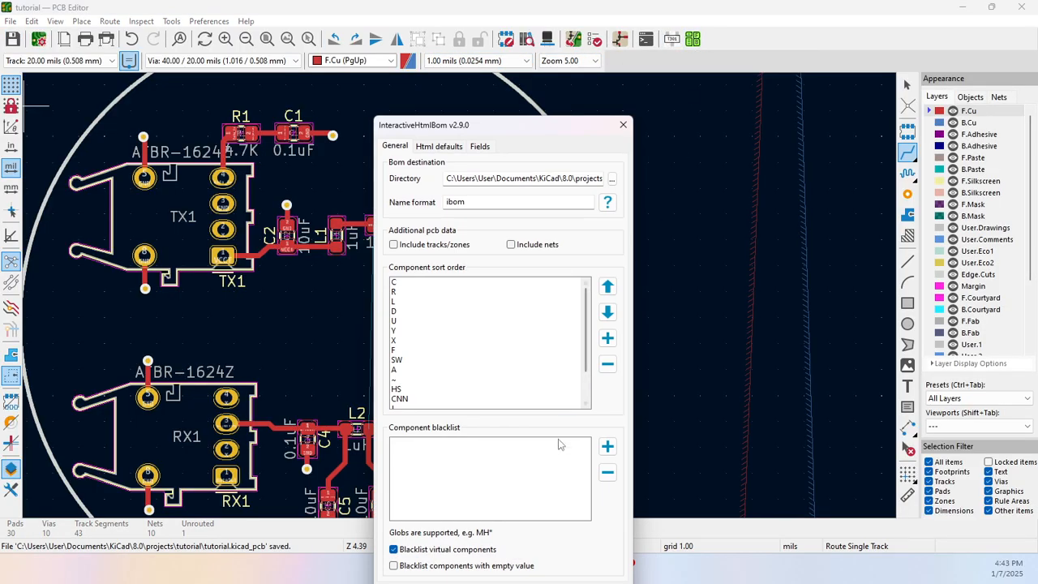
drag(476, 128, 449, 21)
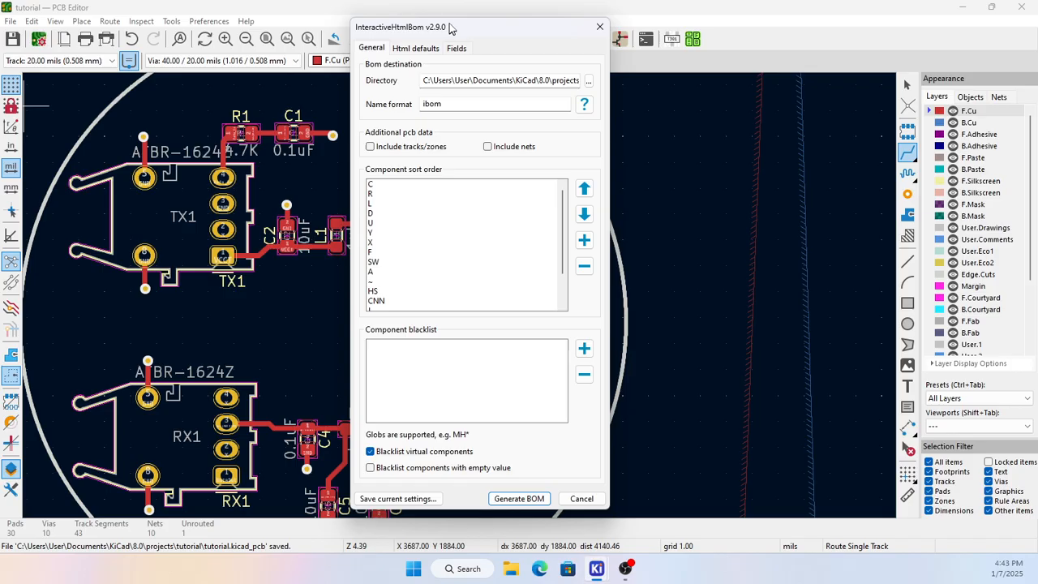
click(511, 496)
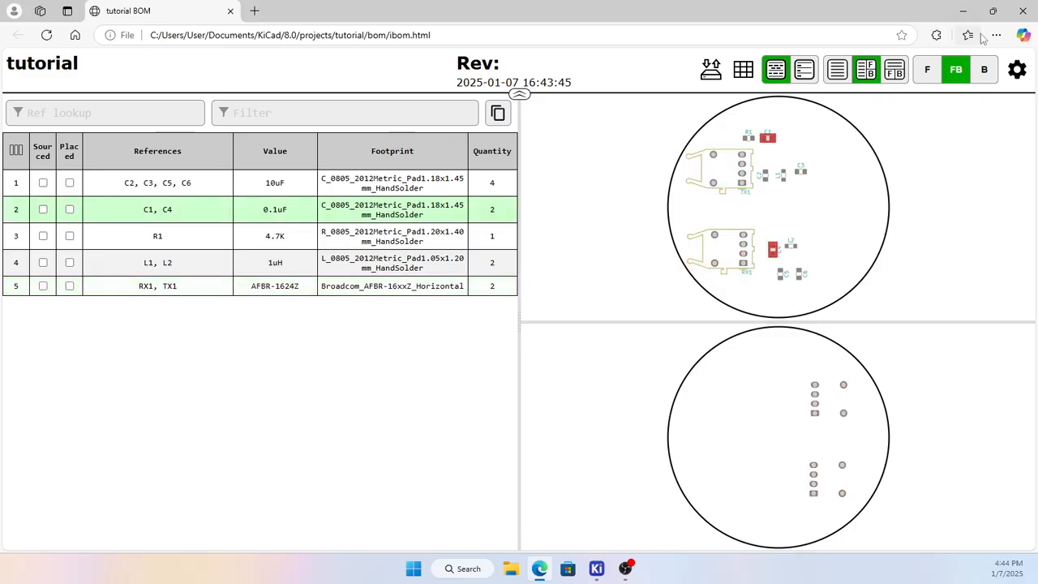
click(1026, 10)
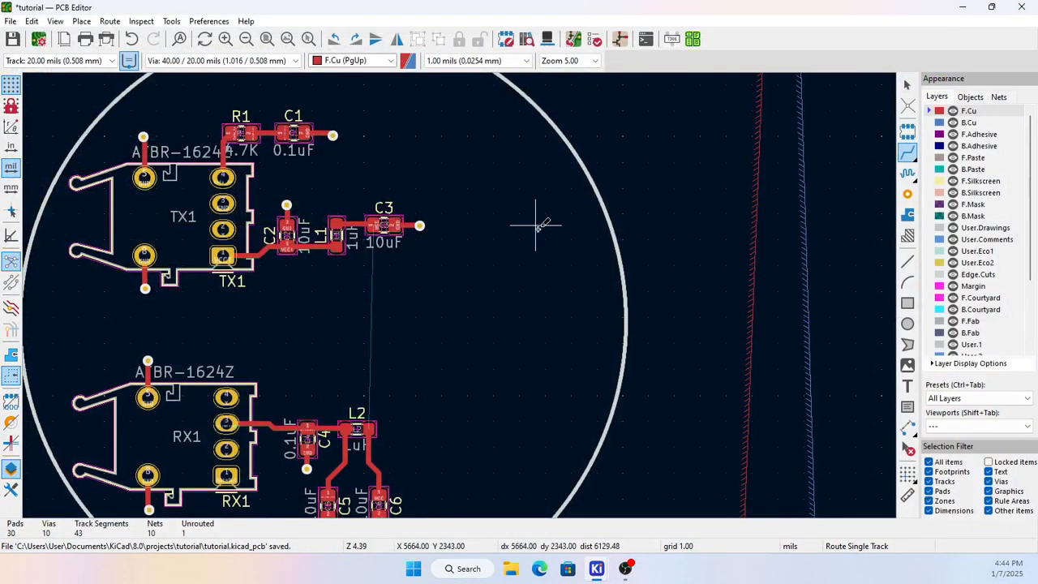
Step: Examine the layout within the circular board outline, including the open connection between C3 and L2
scroll(467, 288, down, 5)
scroll(420, 341, up, 6)
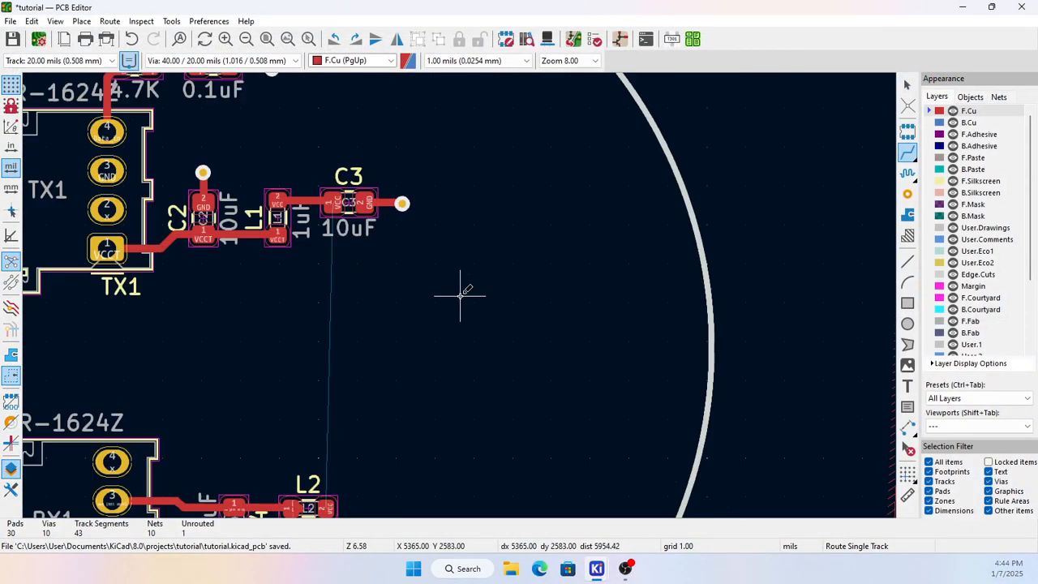
scroll(460, 296, down, 3)
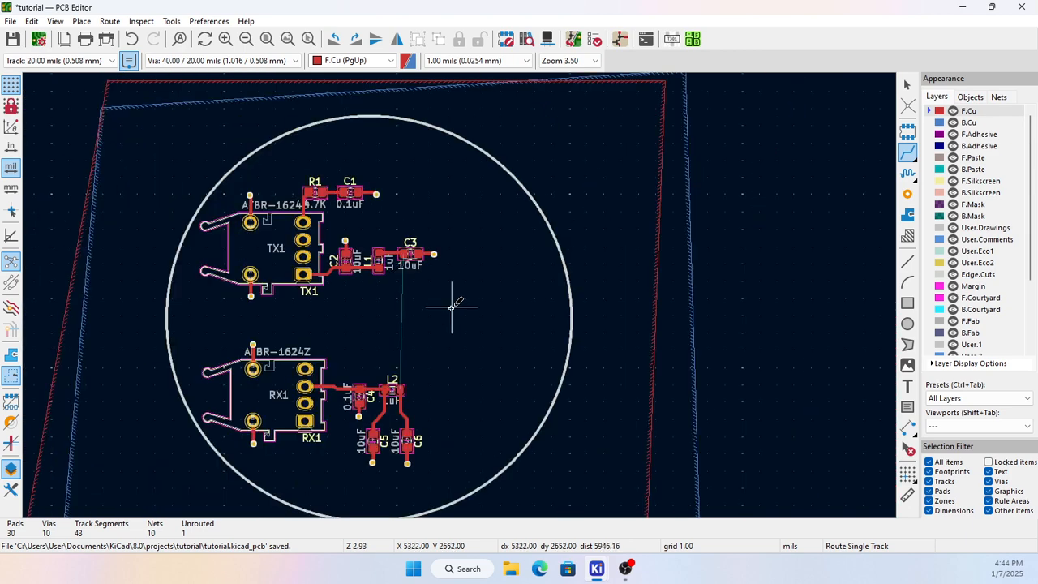
scroll(460, 294, up, 2)
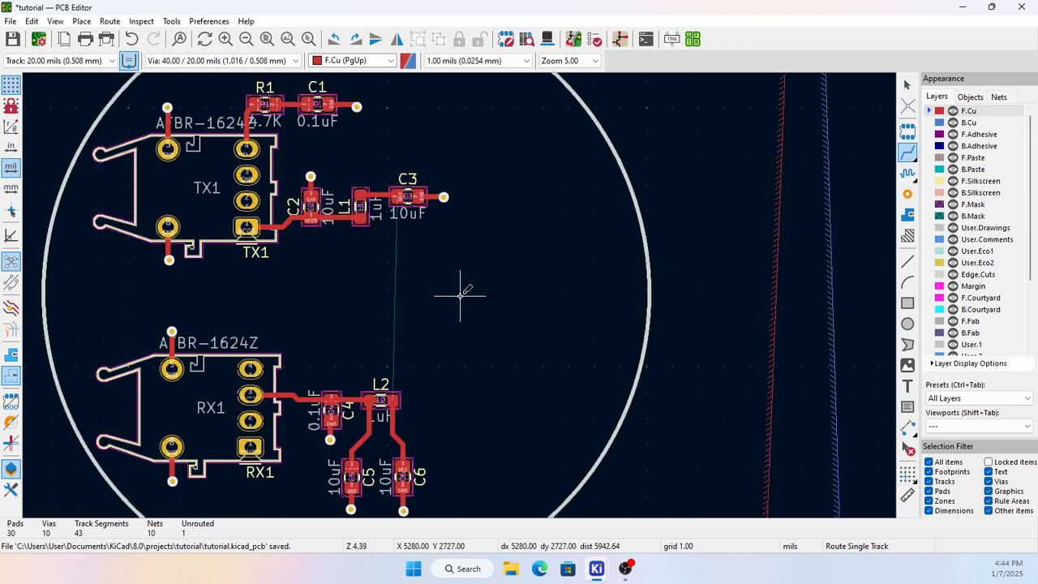
scroll(460, 294, up, 2)
scroll(459, 294, down, 2)
scroll(459, 294, down, 2)
scroll(459, 292, up, 2)
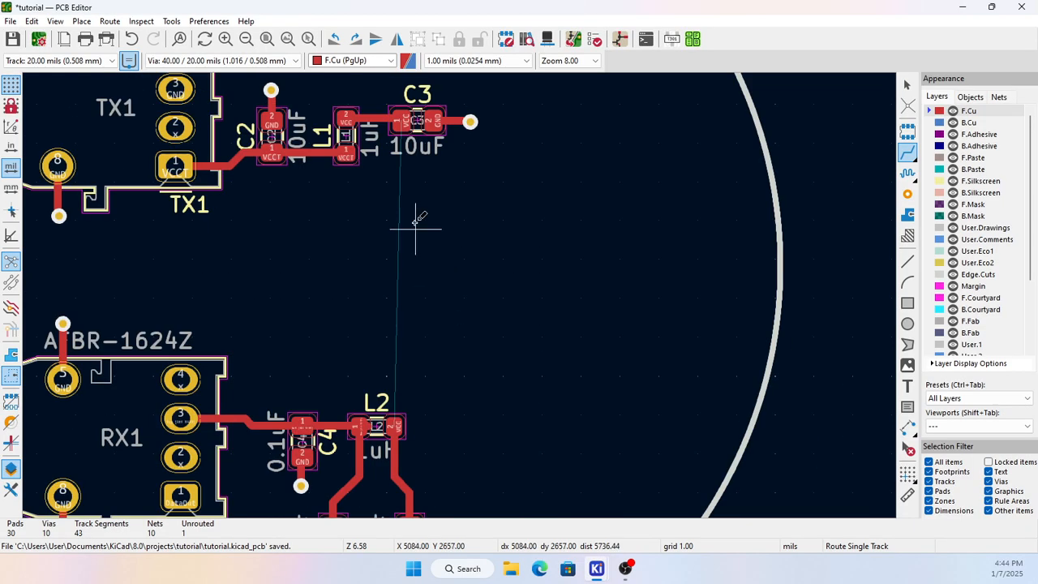
scroll(419, 364, down, 2)
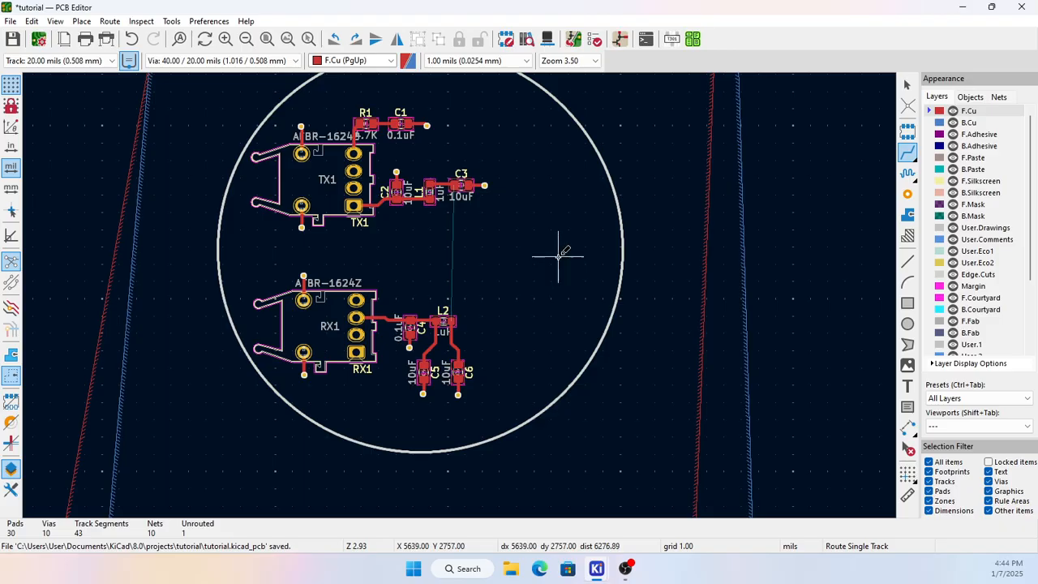
scroll(558, 257, down, 1)
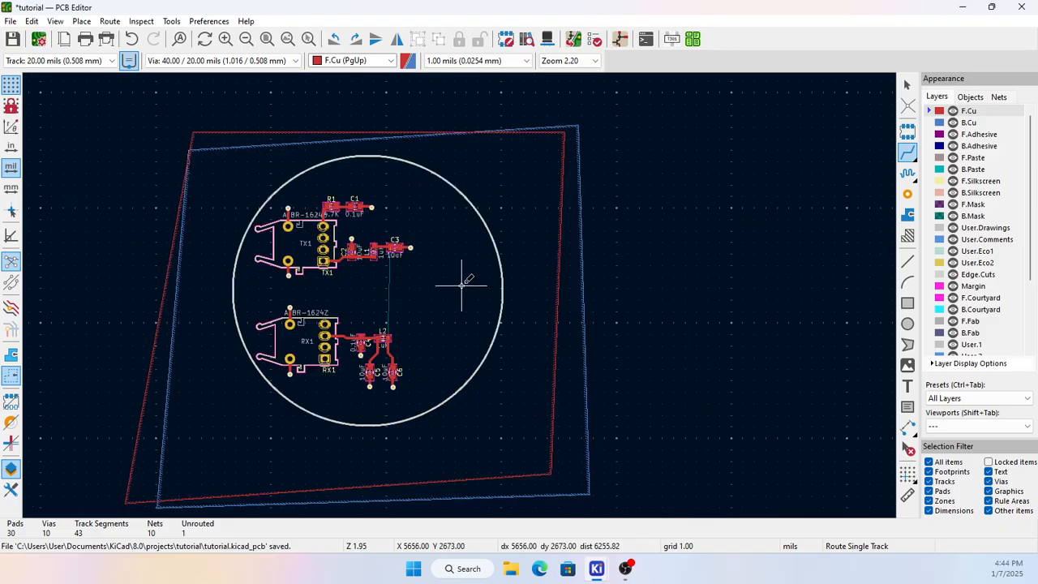
Step: Switch to the Schematic Editor, start adding a symbol and expand the Mechanical library
click(621, 39)
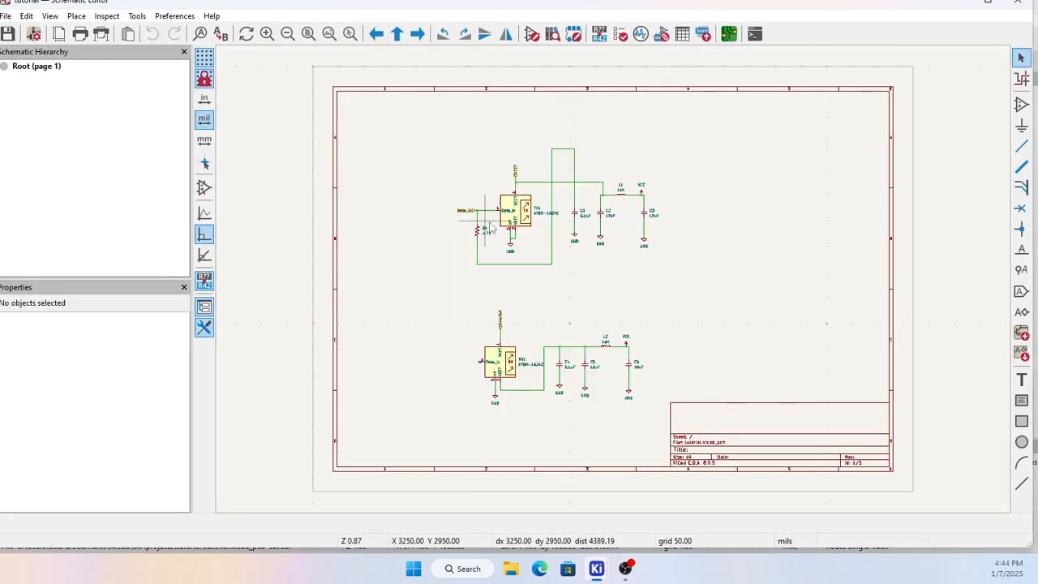
scroll(648, 272, up, 3)
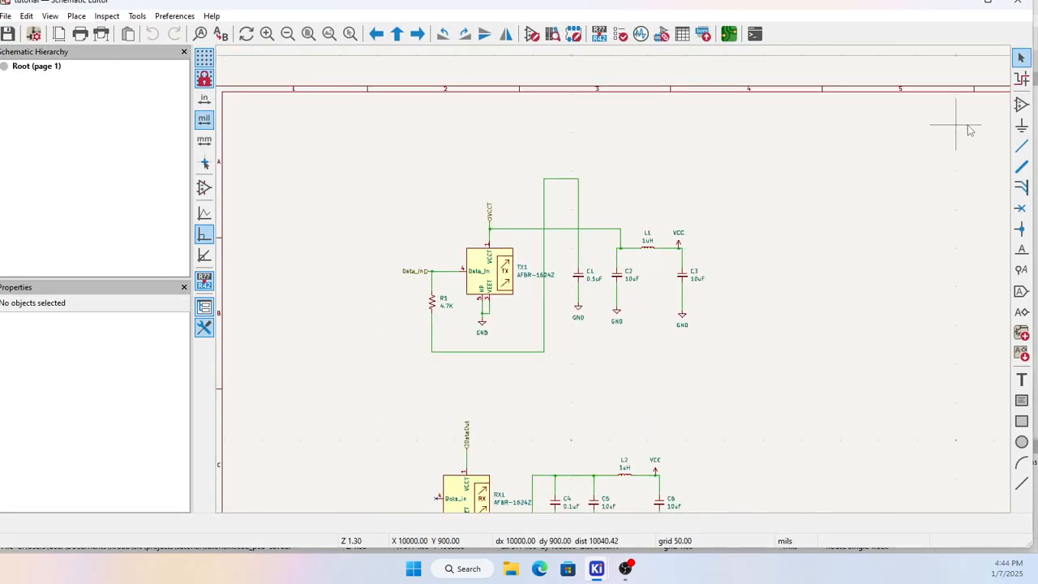
click(1021, 106)
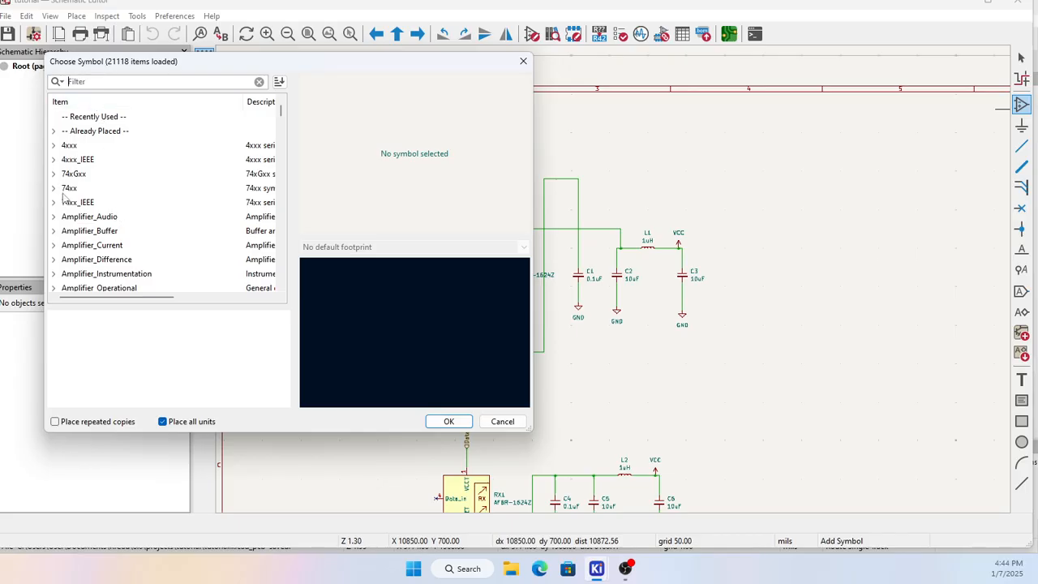
scroll(81, 213, down, 20)
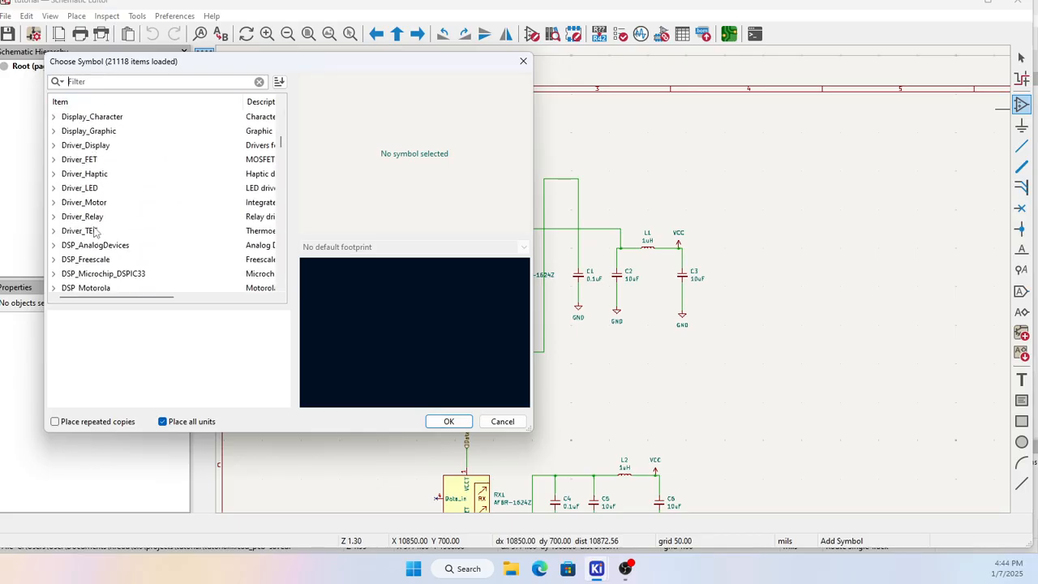
scroll(95, 233, down, 8)
scroll(105, 239, down, 2)
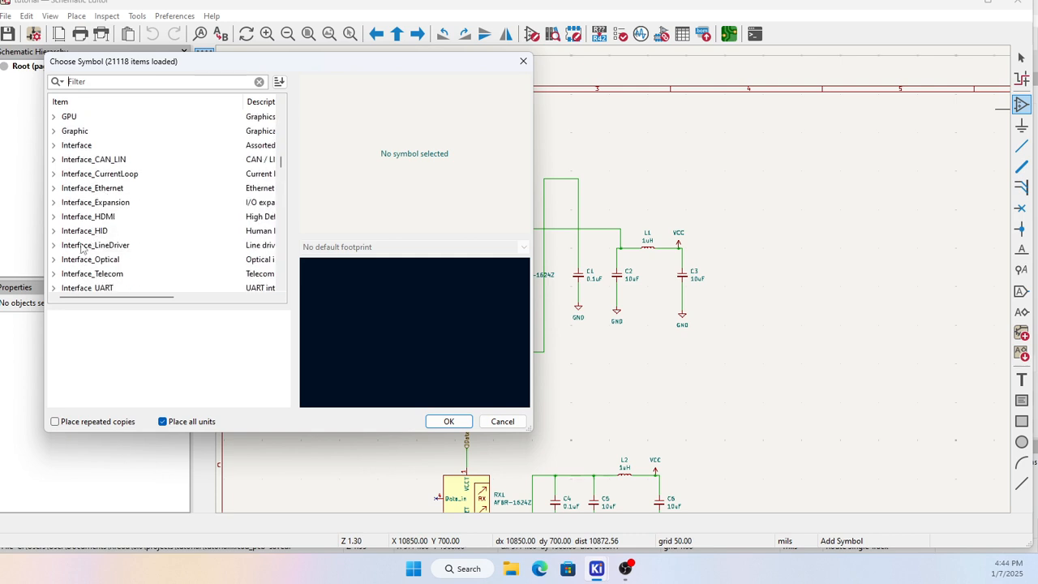
scroll(81, 248, down, 11)
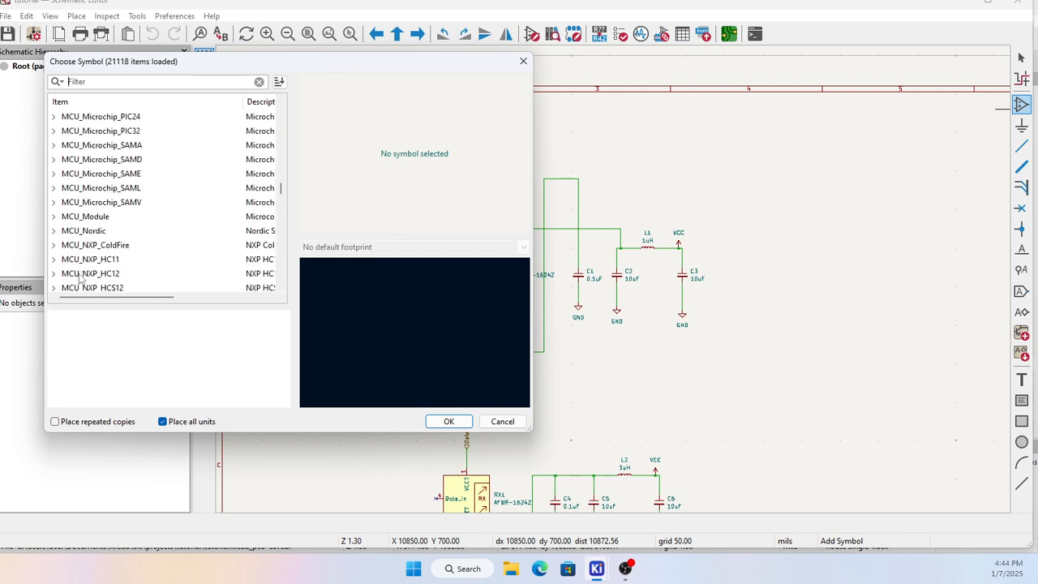
scroll(81, 277, down, 15)
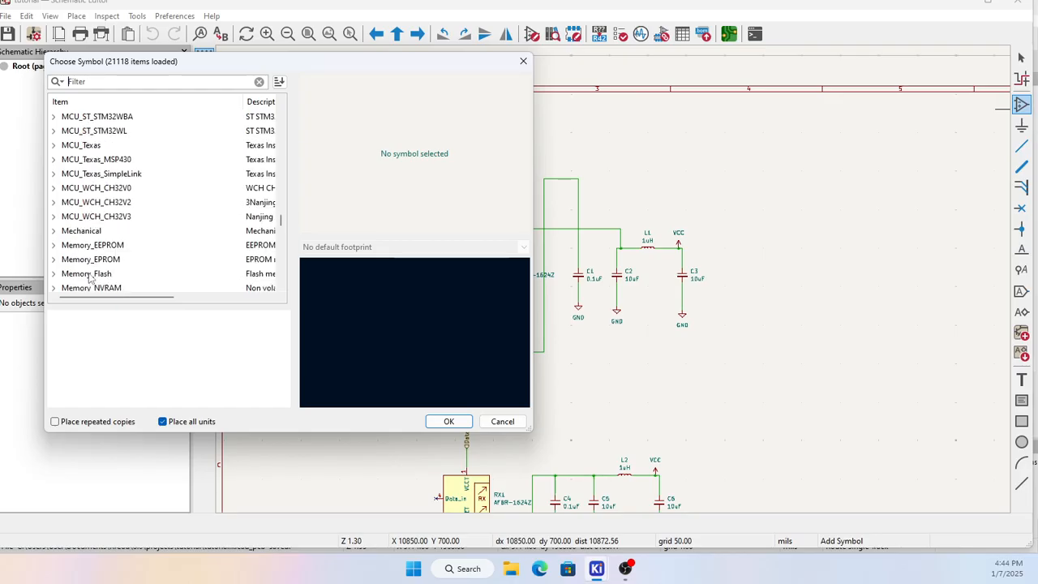
click(53, 231)
scroll(116, 259, down, 1)
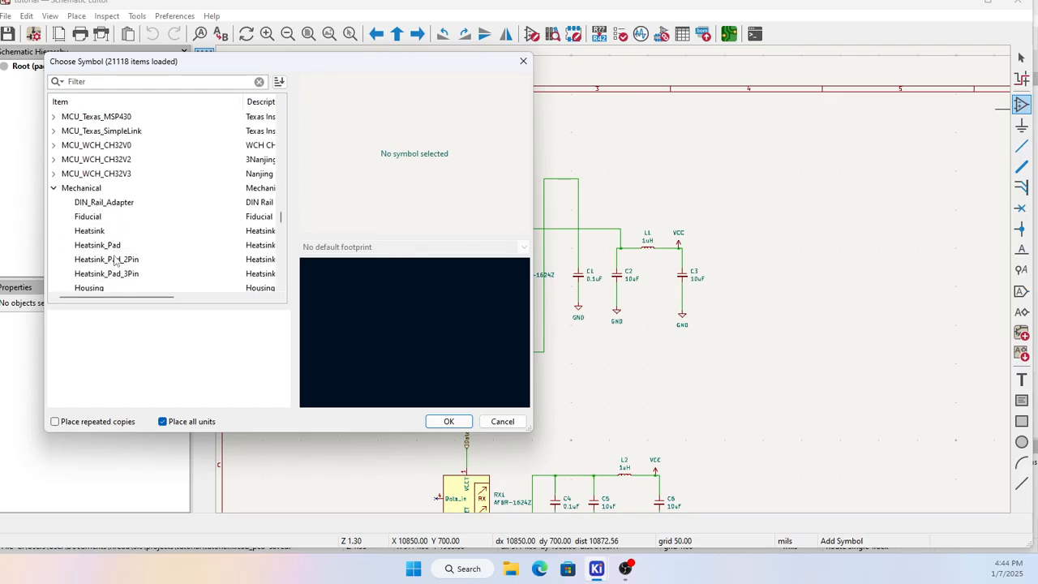
Step: Preview the Heatsink, Fiducial and MountingHole_Pad symbols in the Mechanical library and select MountingHole
click(104, 233)
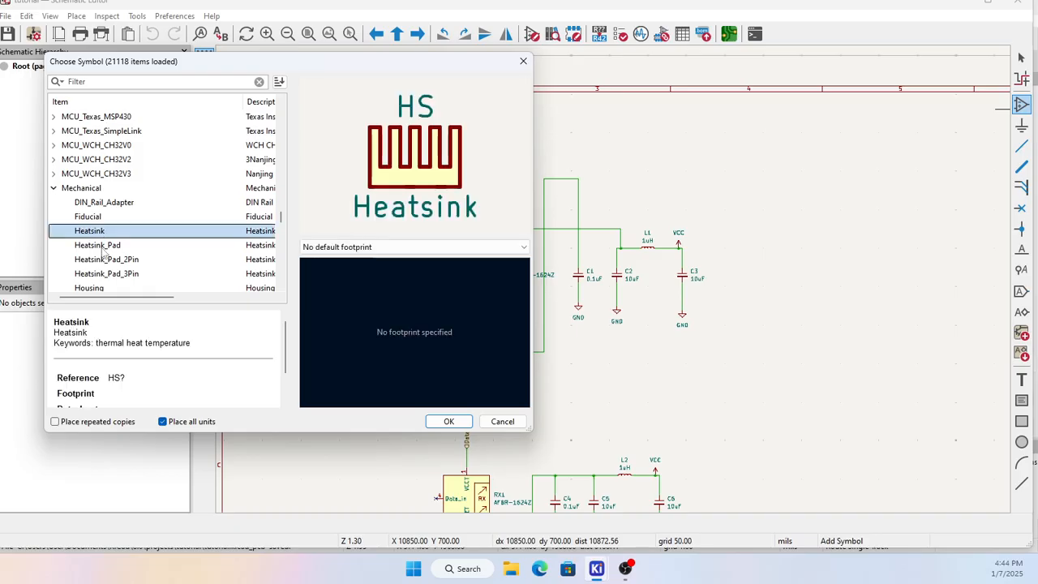
click(89, 217)
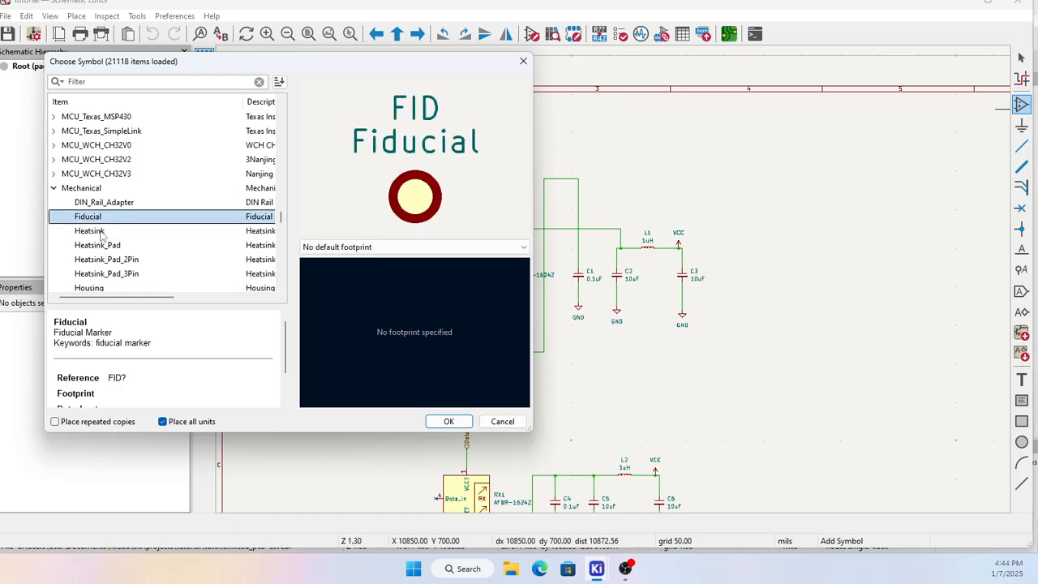
scroll(114, 257, down, 3)
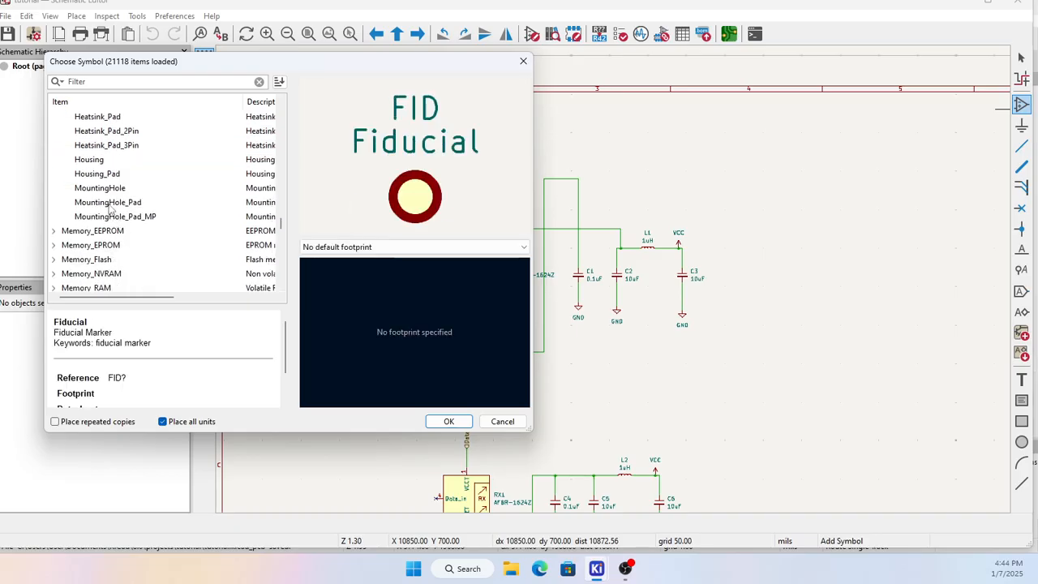
click(110, 204)
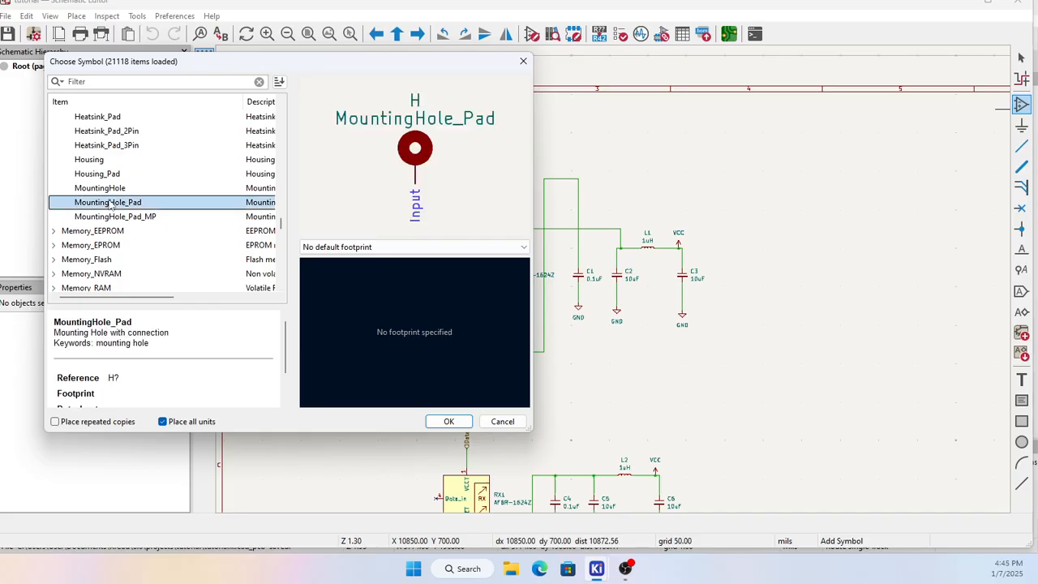
click(111, 191)
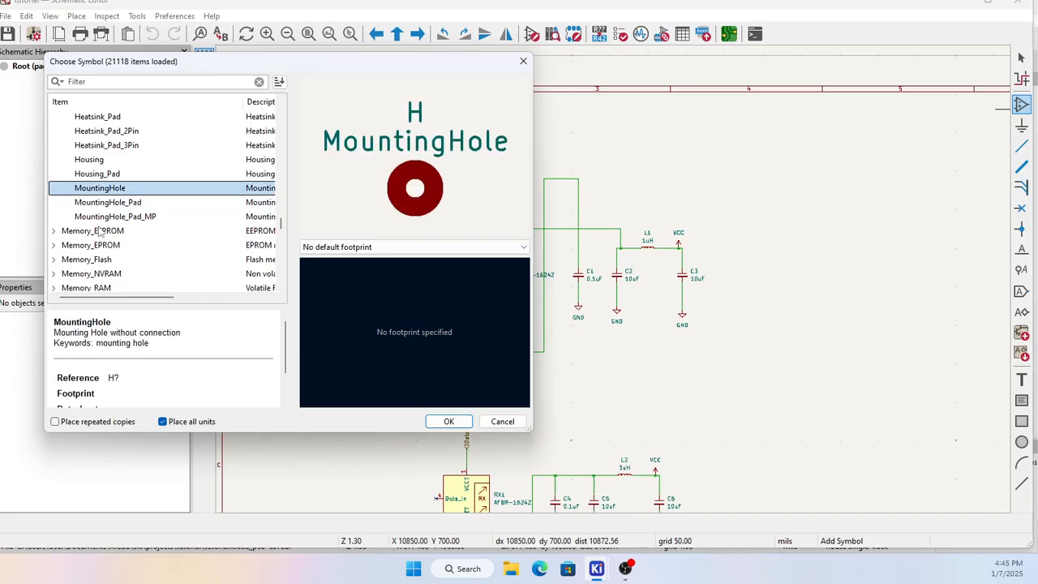
scroll(101, 223, up, 3)
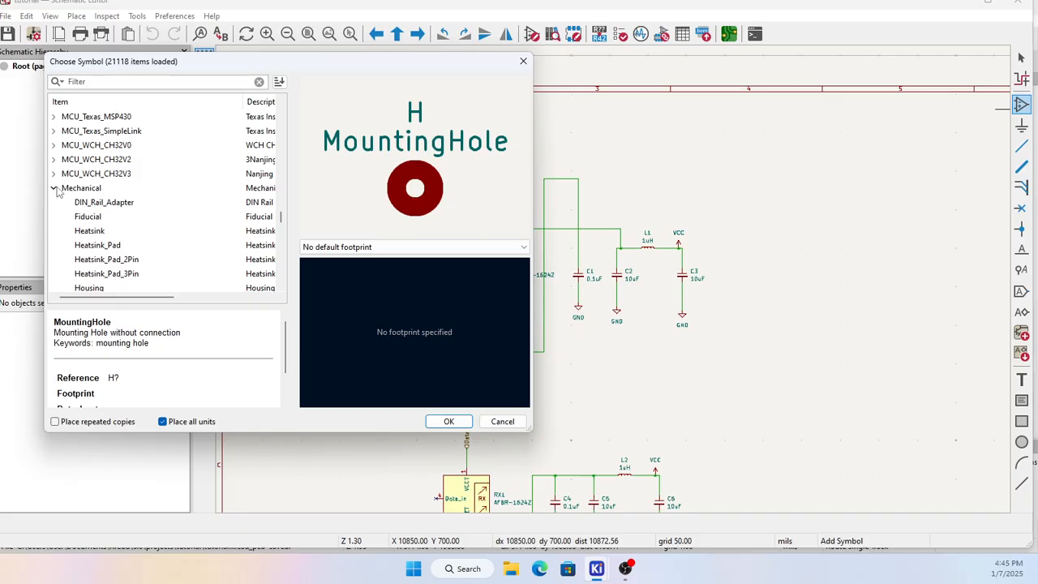
scroll(118, 278, down, 2)
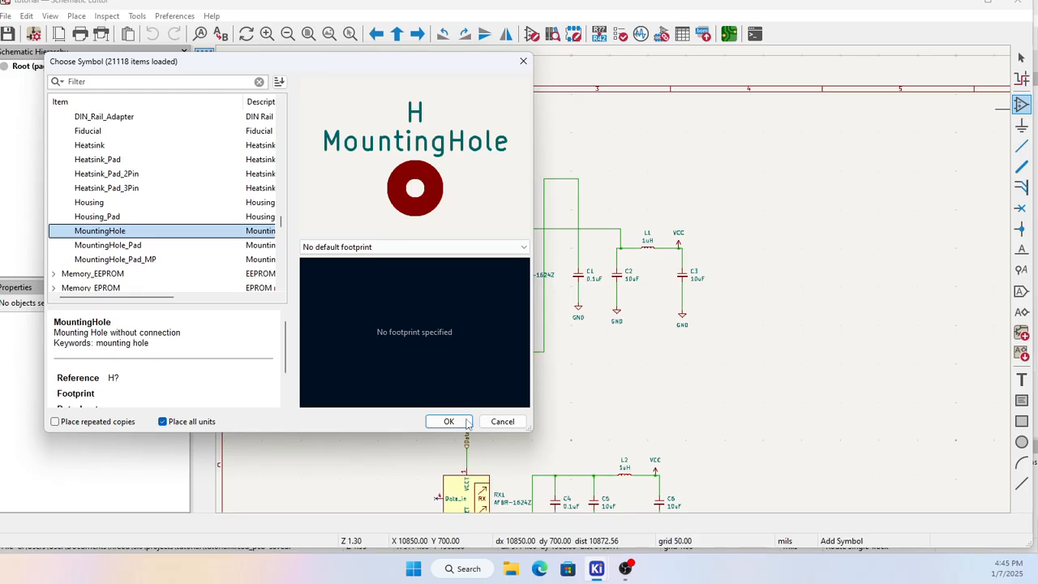
Step: Try the MountingHole_2.7mm_M2.5 and MountingHole_3.2mm_M3_DIN965 footprints for the MountingHole symbol
click(415, 249)
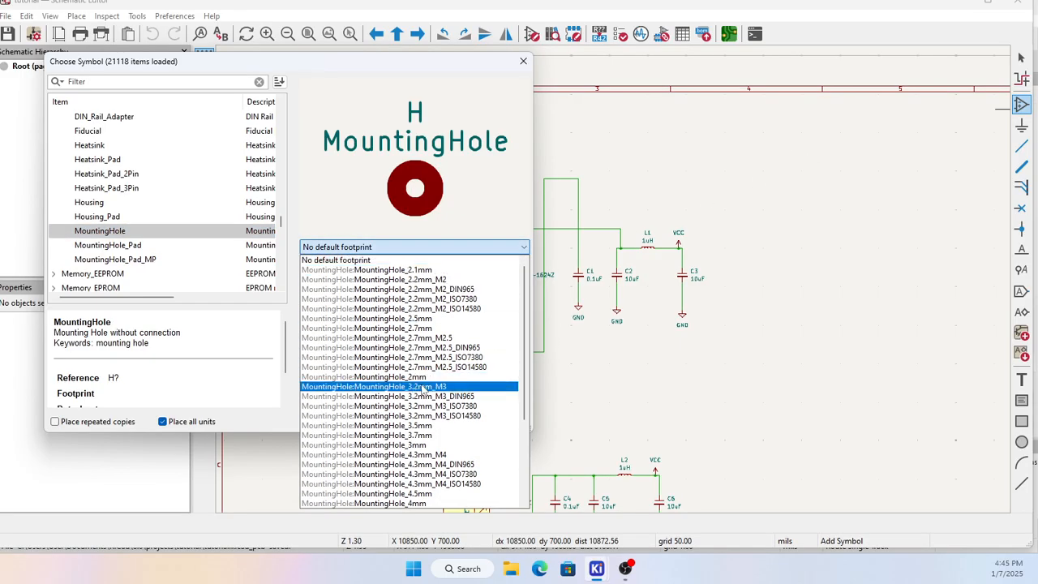
click(406, 337)
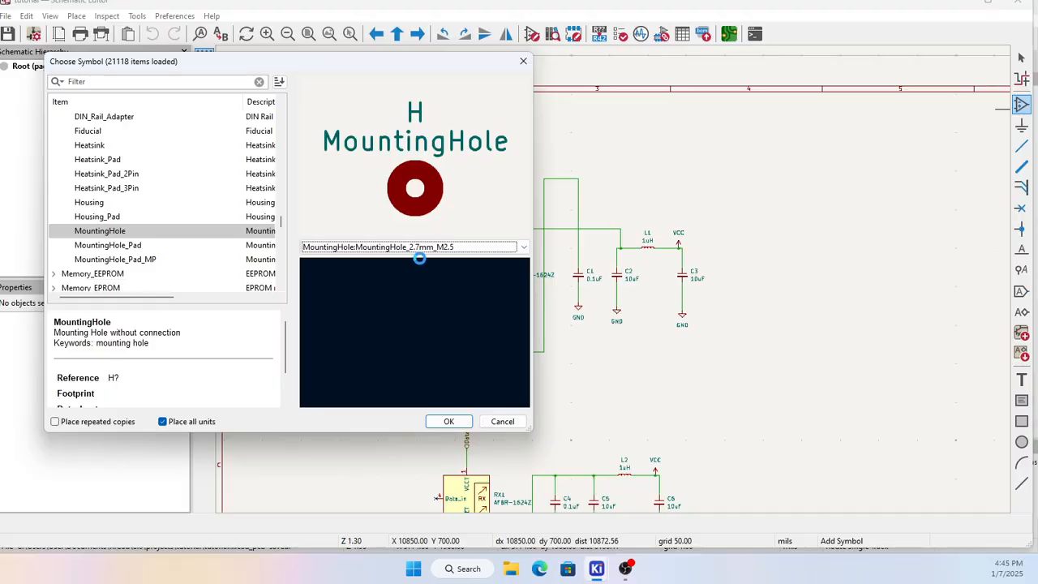
click(421, 247)
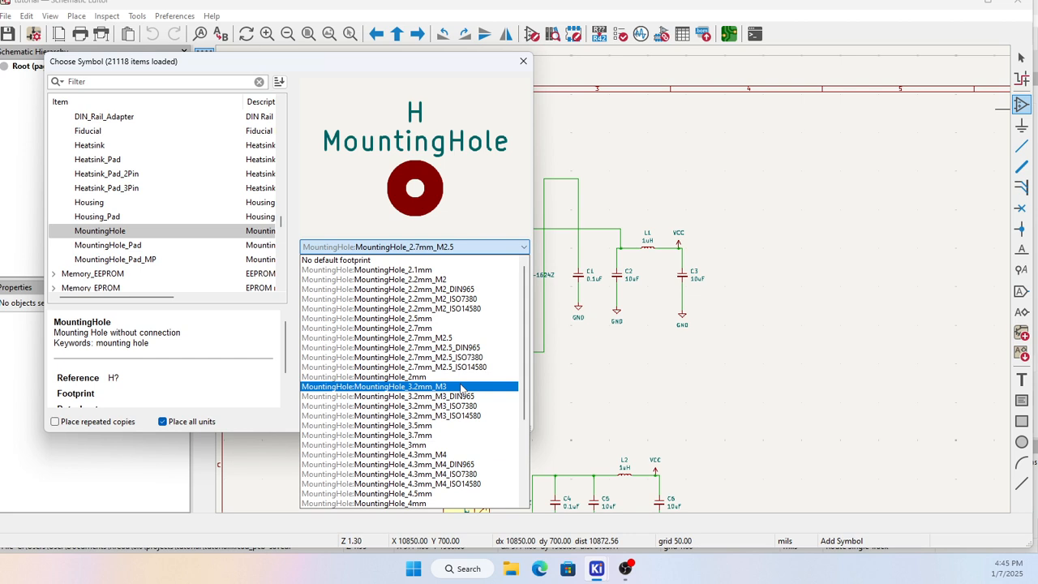
scroll(460, 398, down, 3)
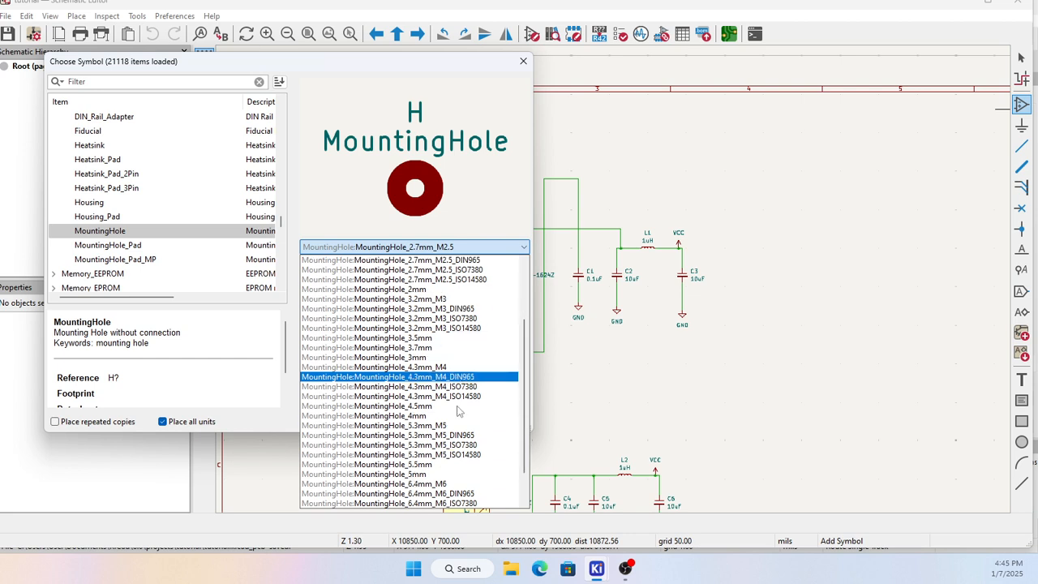
scroll(458, 413, down, 1)
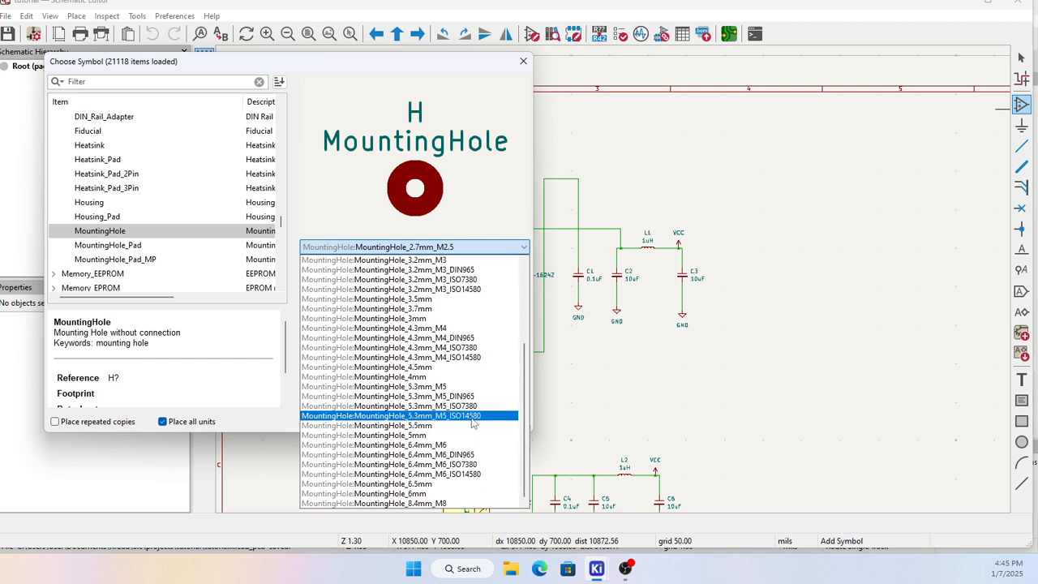
scroll(454, 410, up, 4)
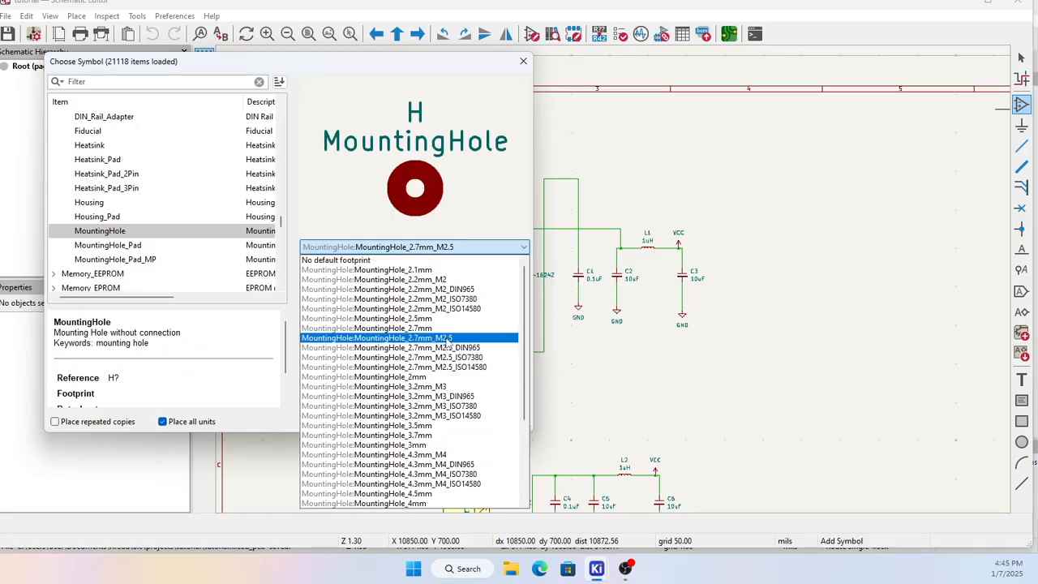
click(438, 397)
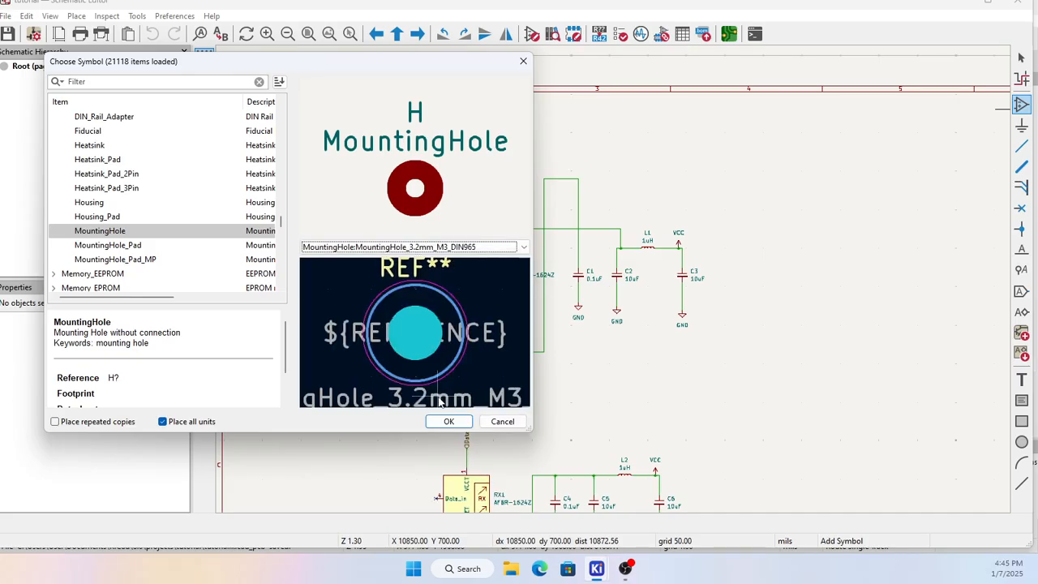
Step: Set the MountingHole symbol's footprint to MountingHole_3.2mm_M3_ISO7380
click(454, 246)
click(451, 397)
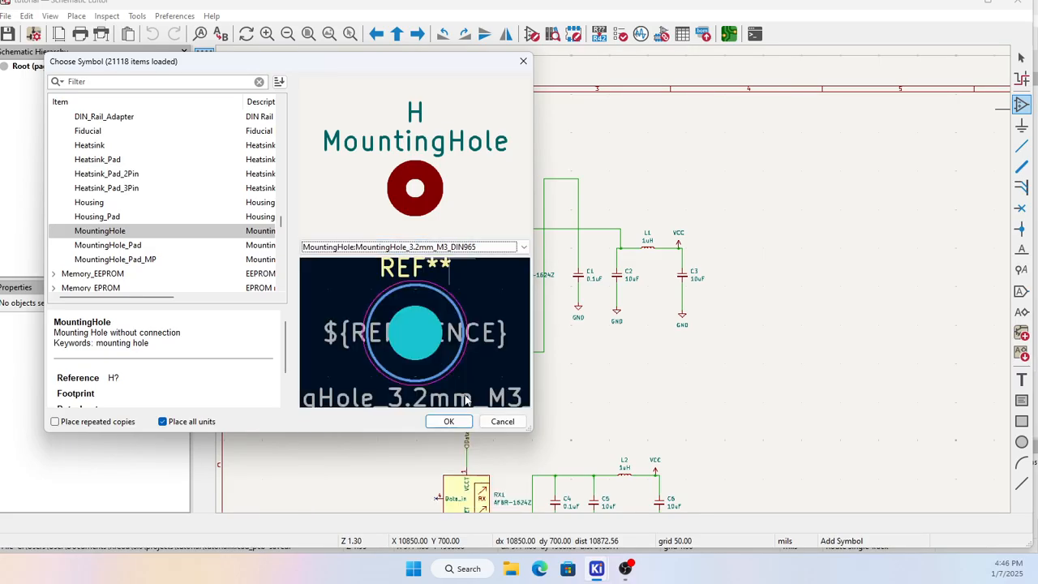
click(454, 246)
click(450, 409)
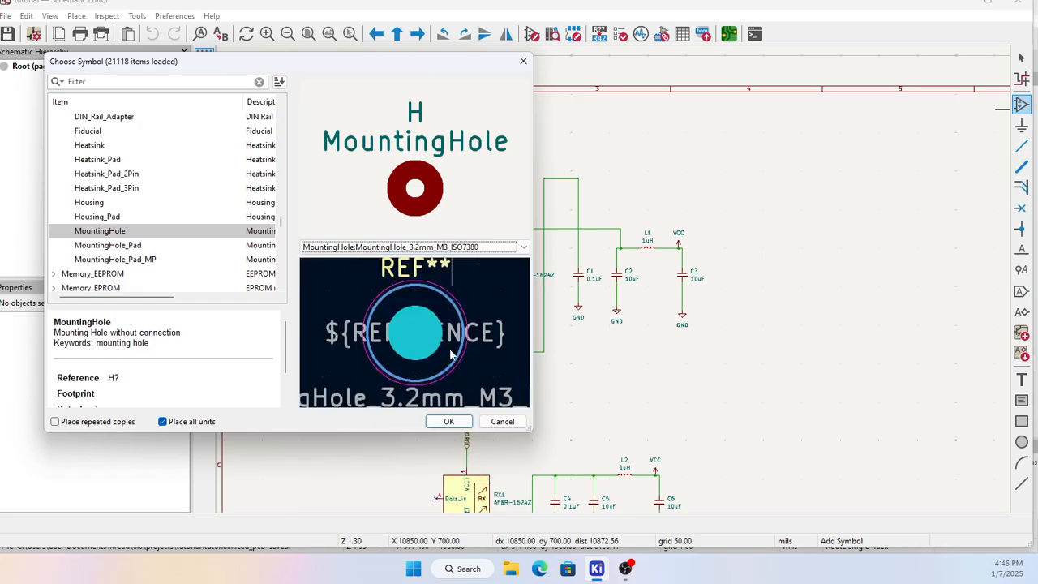
Step: Preview the MountingHole_3.2mm_M3_ISO14580 and MountingHole_5.3mm_M5 footprints for the MountingHole symbol
click(454, 247)
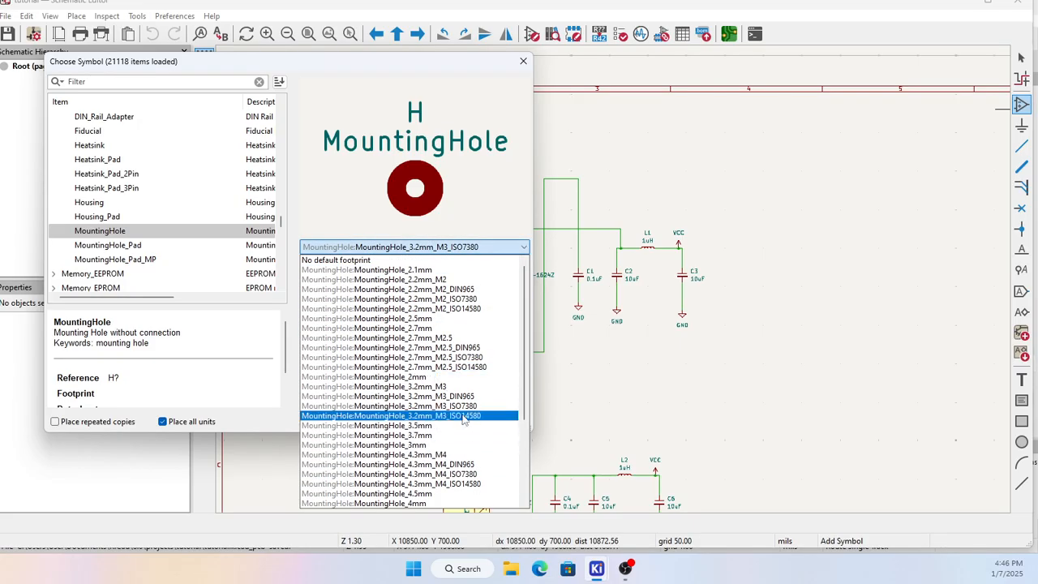
click(464, 416)
click(454, 246)
scroll(454, 438, down, 2)
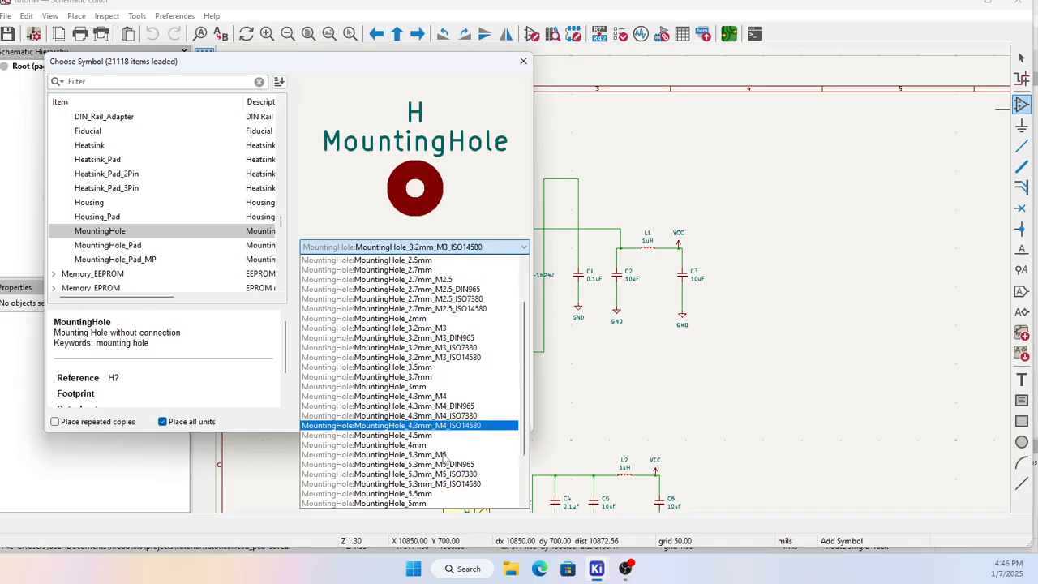
click(444, 455)
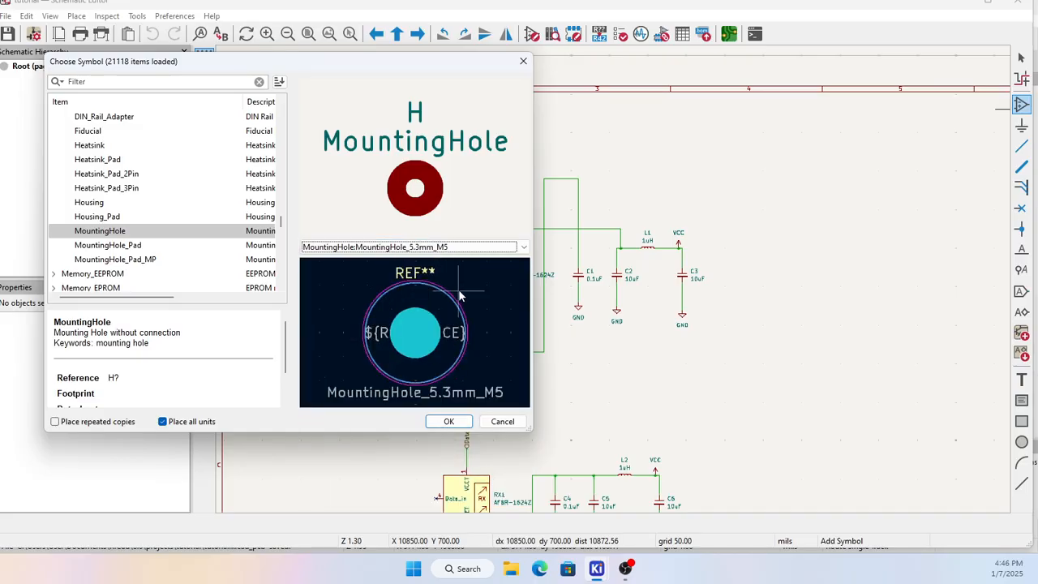
Step: Preview the MountingHole_5.3mm_M5_DIN965 and MountingHole_5mm footprints for the MountingHole symbol
click(458, 246)
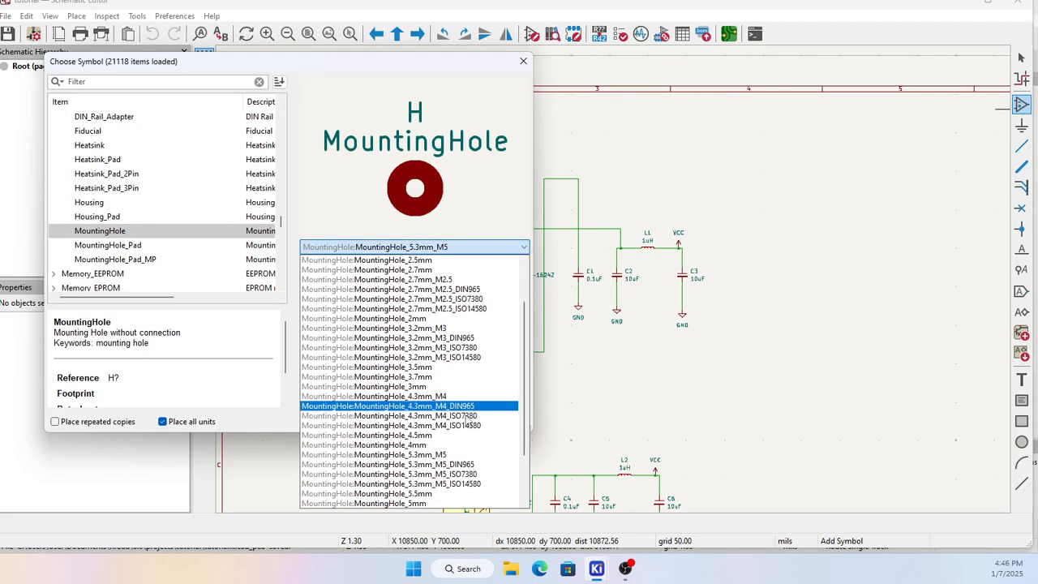
click(484, 465)
click(486, 248)
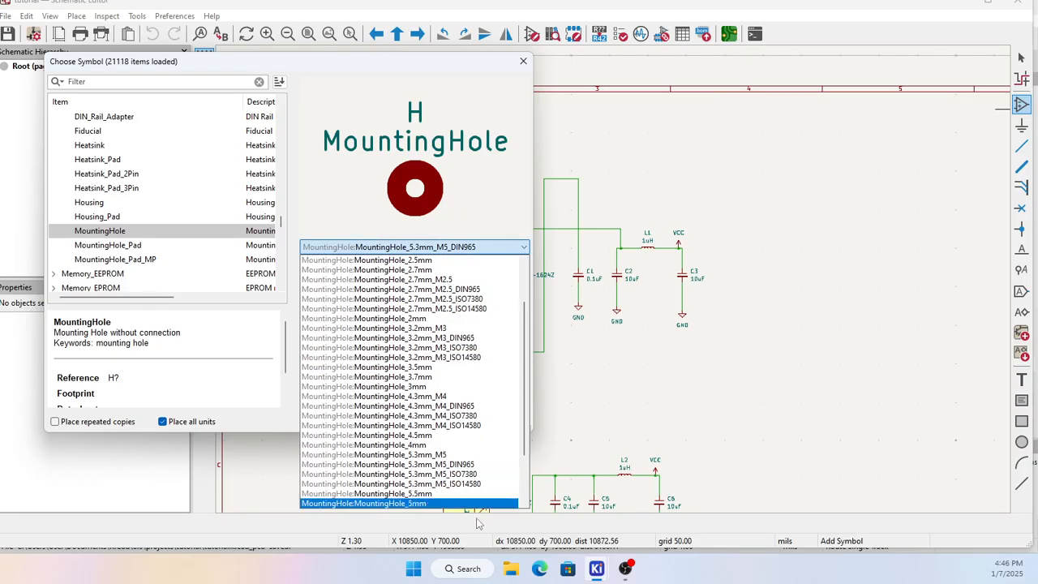
scroll(476, 506, down, 1)
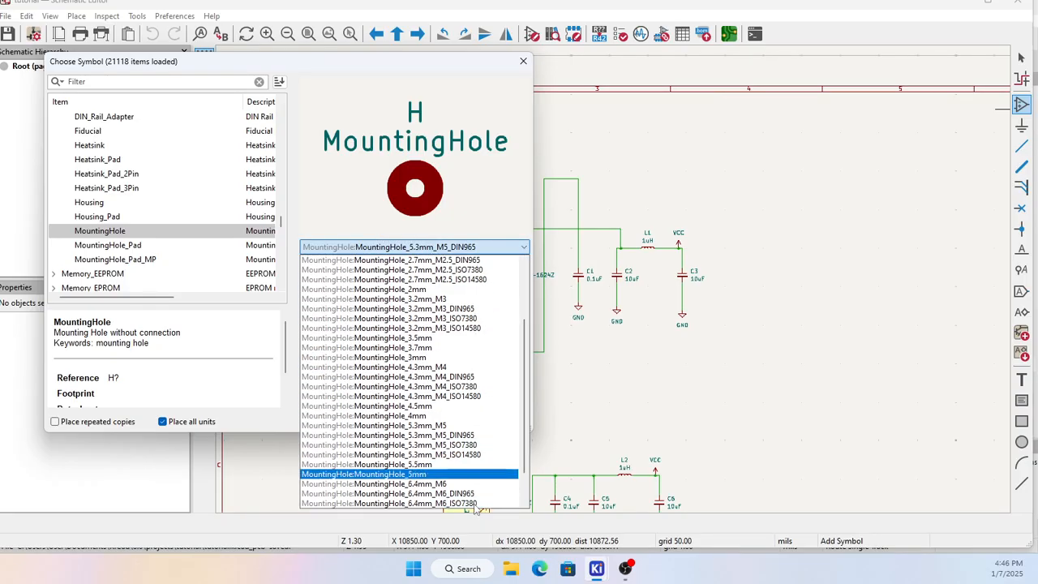
click(446, 473)
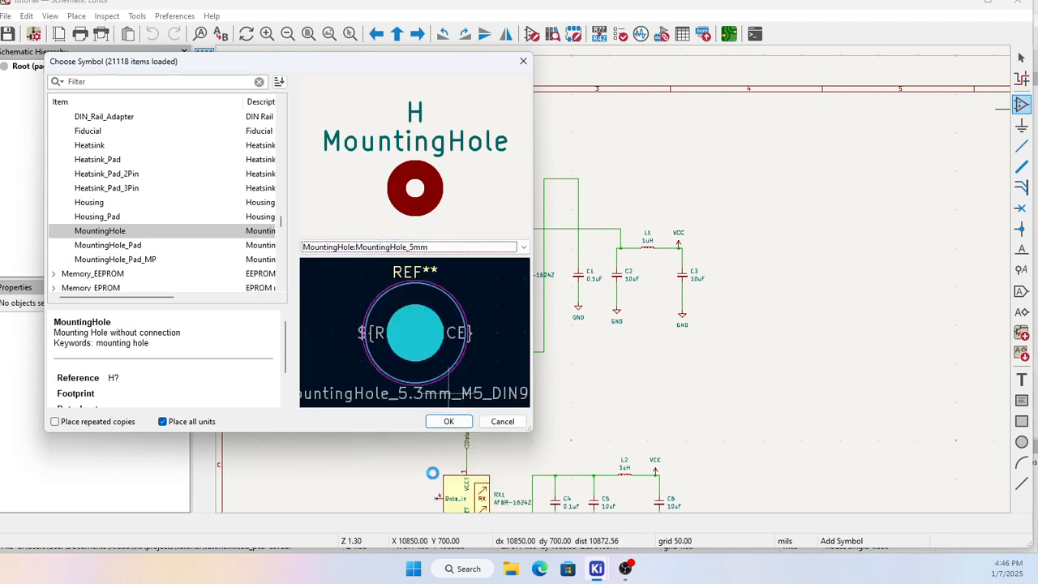
Step: Preview the MountingHole_5.3mm_M5_ISO14580 and MountingHole_5.3mm_M5_ISO7380 footprints for the MountingHole symbol
click(450, 248)
click(464, 407)
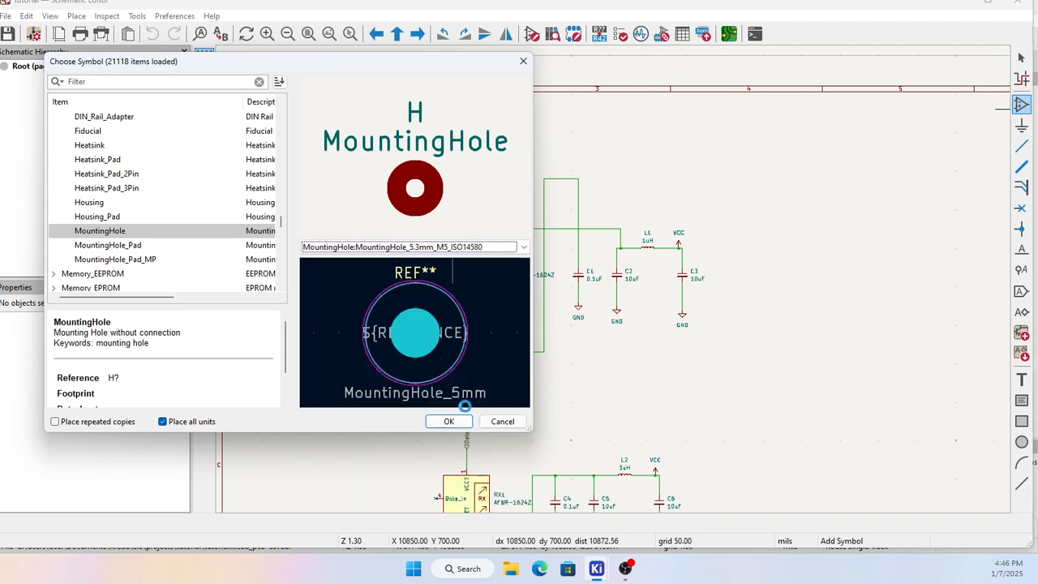
click(464, 246)
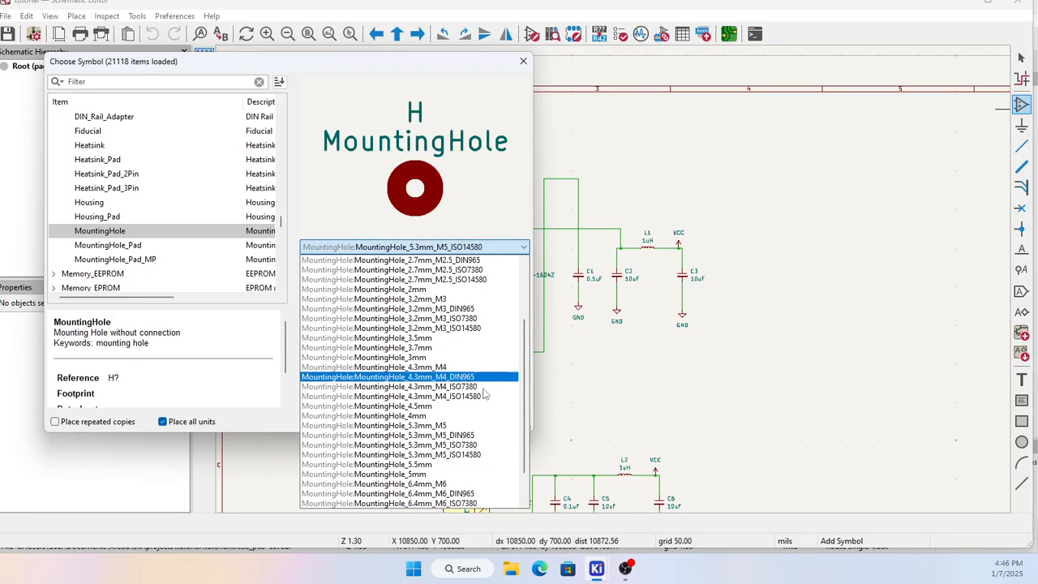
click(478, 455)
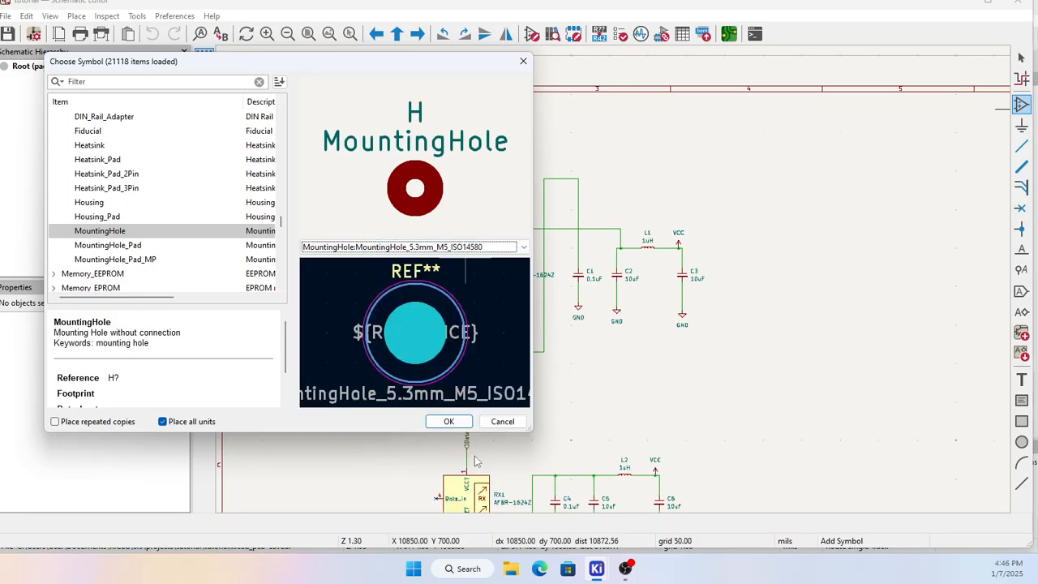
click(466, 246)
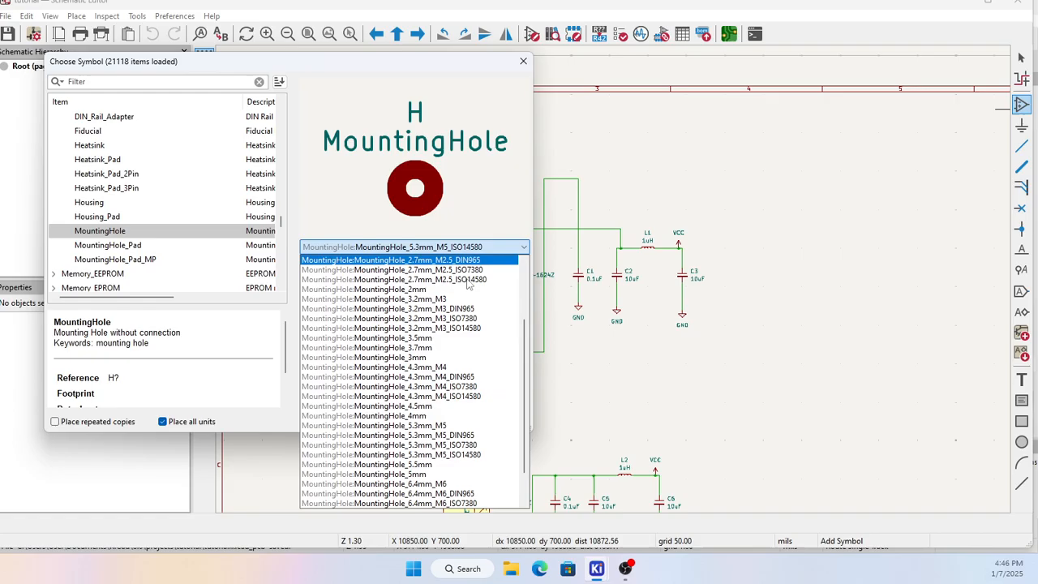
click(471, 446)
Step: Preview the MountingHole_5.3mm_M5_DIN965, MountingHole_5.3mm_M5 and MountingHole_4mm footprints for the MountingHole symbol
click(466, 246)
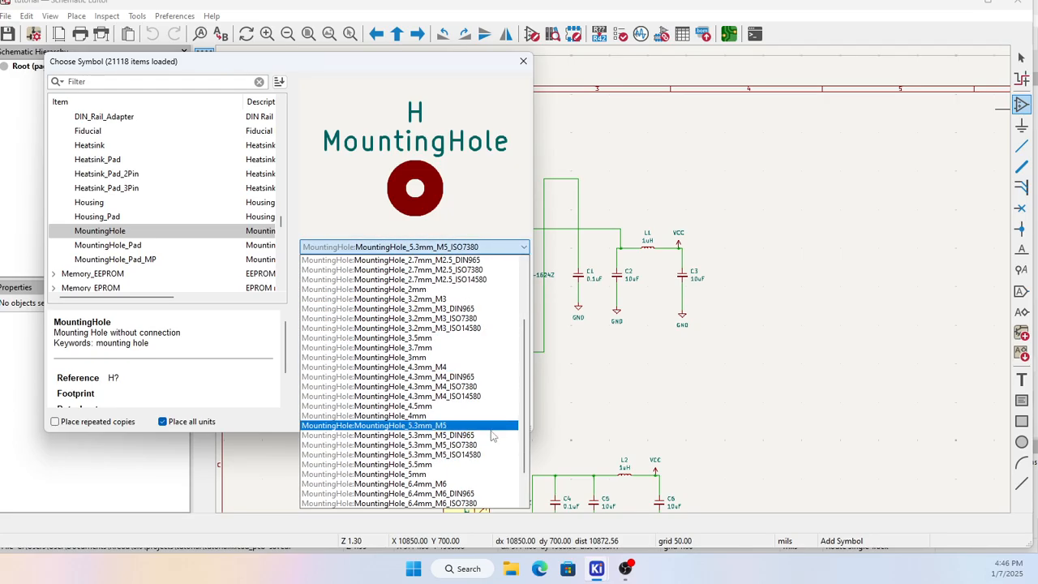
click(490, 436)
click(465, 247)
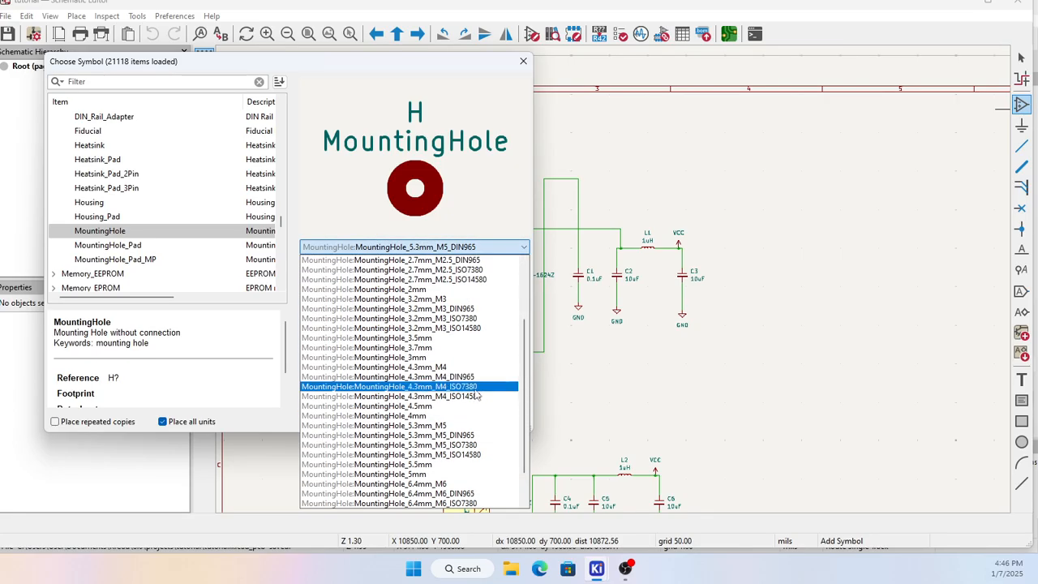
click(474, 425)
click(464, 248)
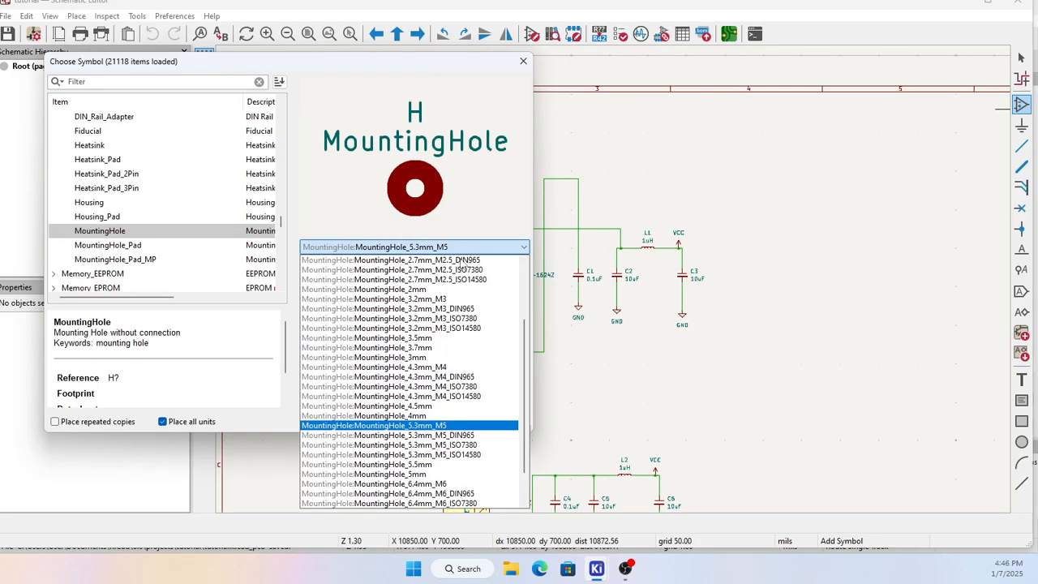
click(501, 426)
click(454, 249)
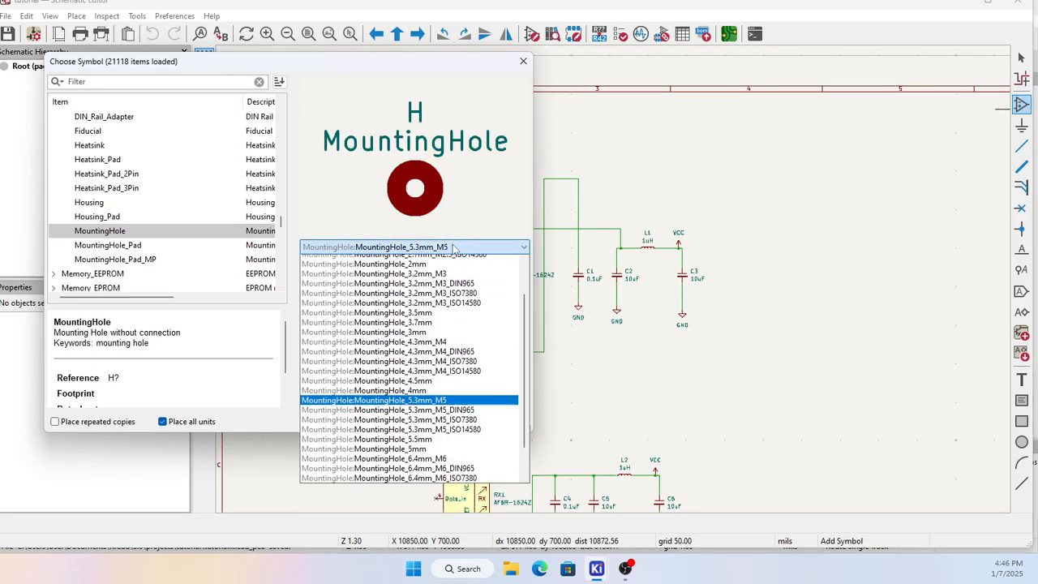
click(458, 389)
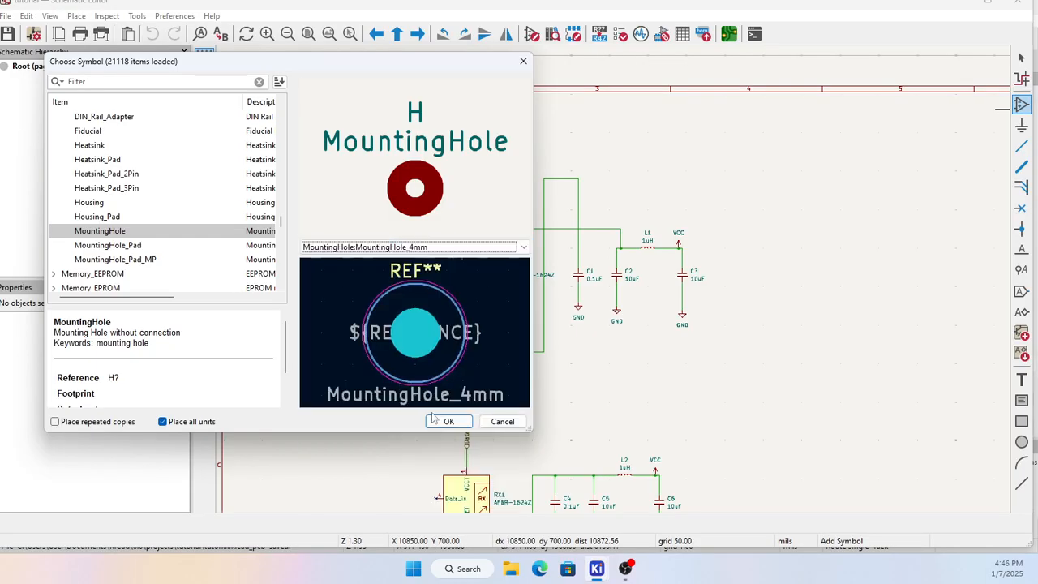
click(468, 248)
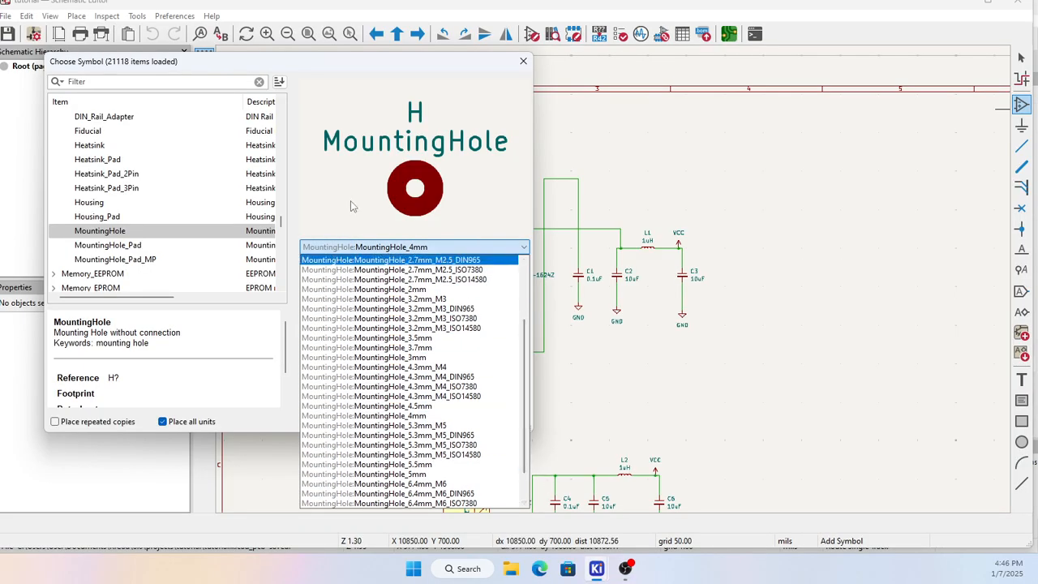
click(351, 206)
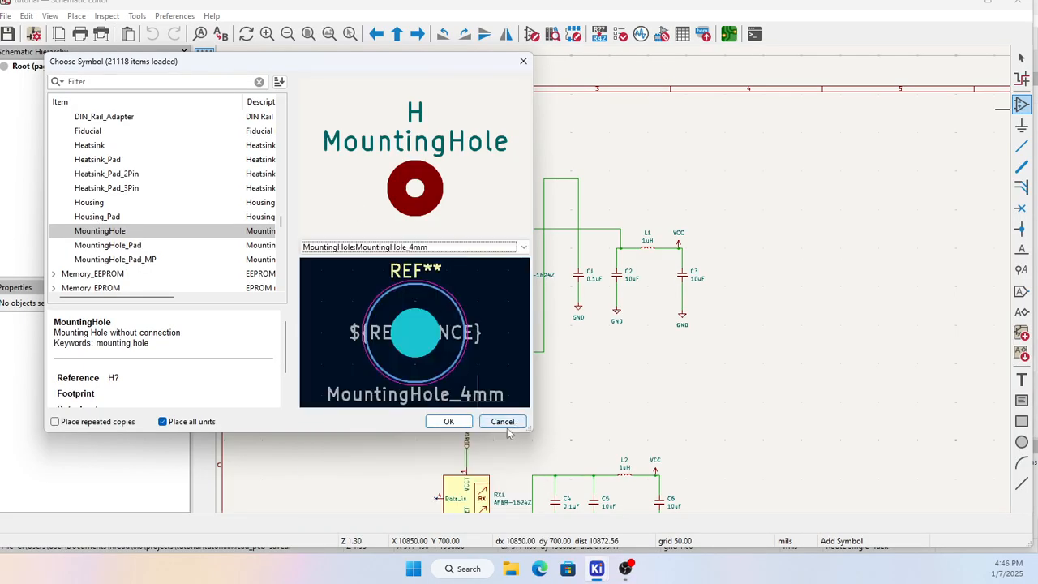
Step: Choose the MountingHole_Pad symbol and assign it the MountingHole_2.2mm_M2_Pad_Via footprint
click(144, 245)
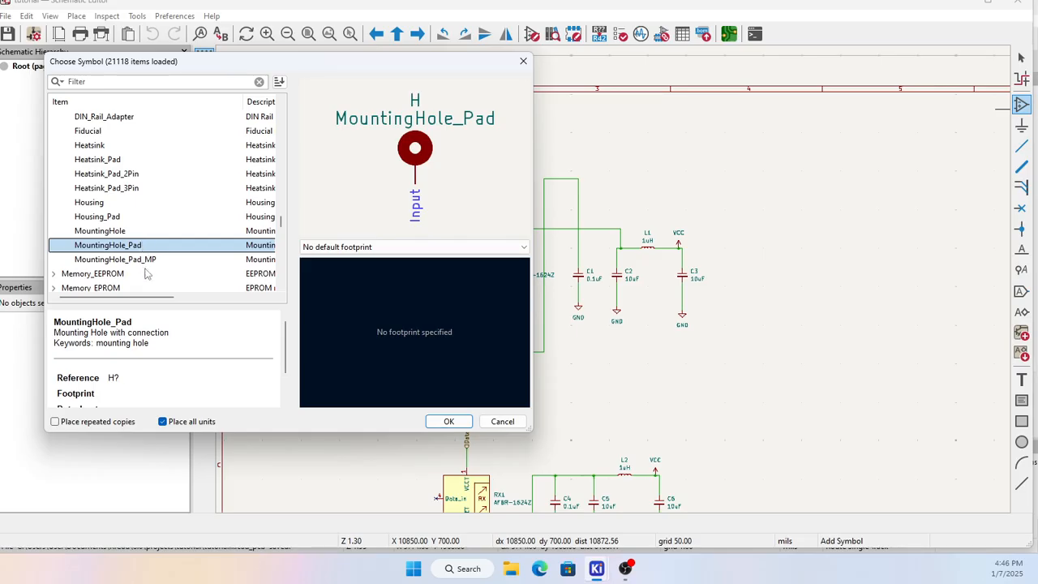
click(150, 261)
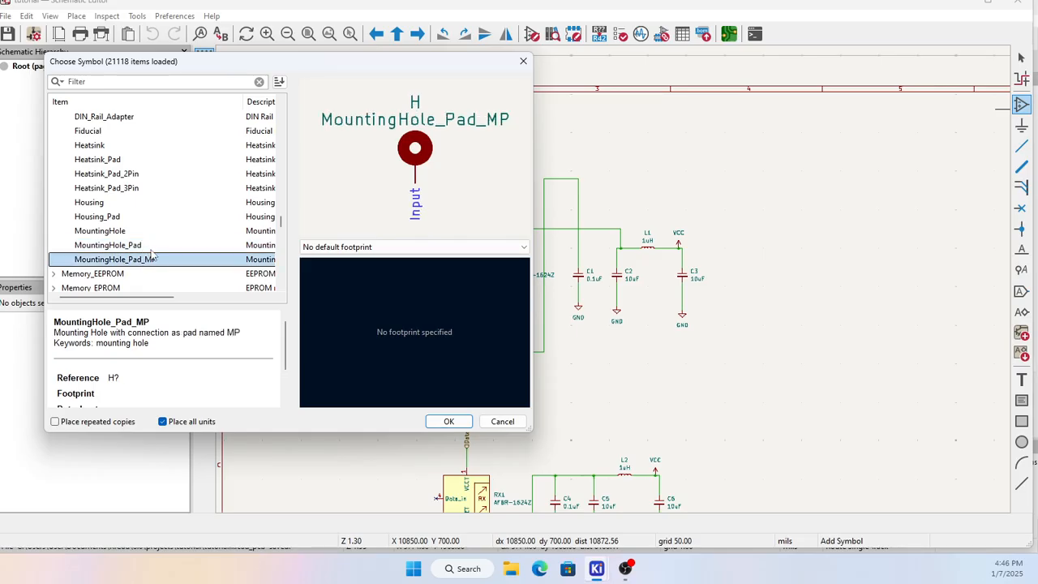
click(149, 246)
click(396, 246)
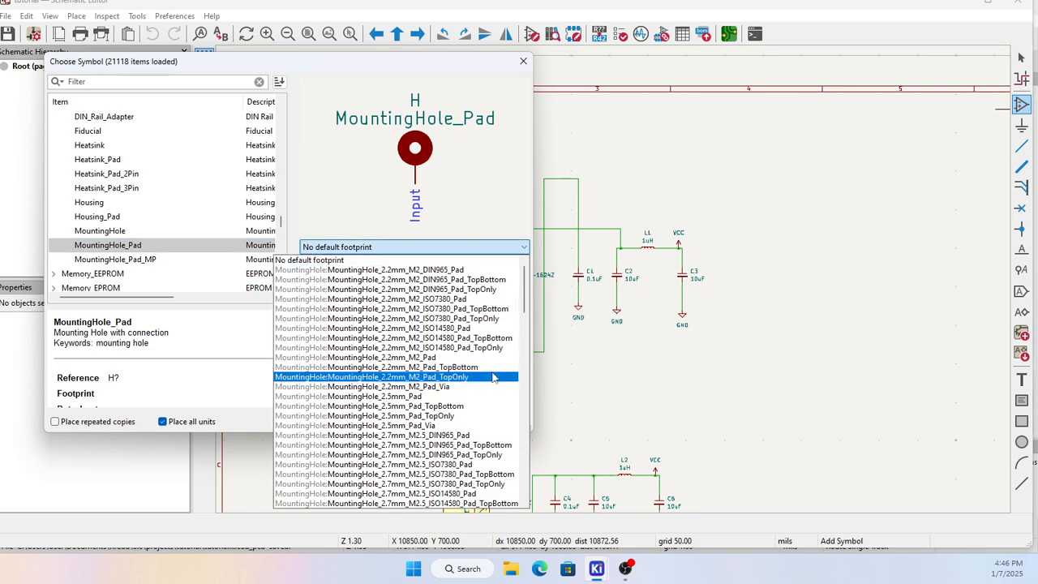
click(475, 389)
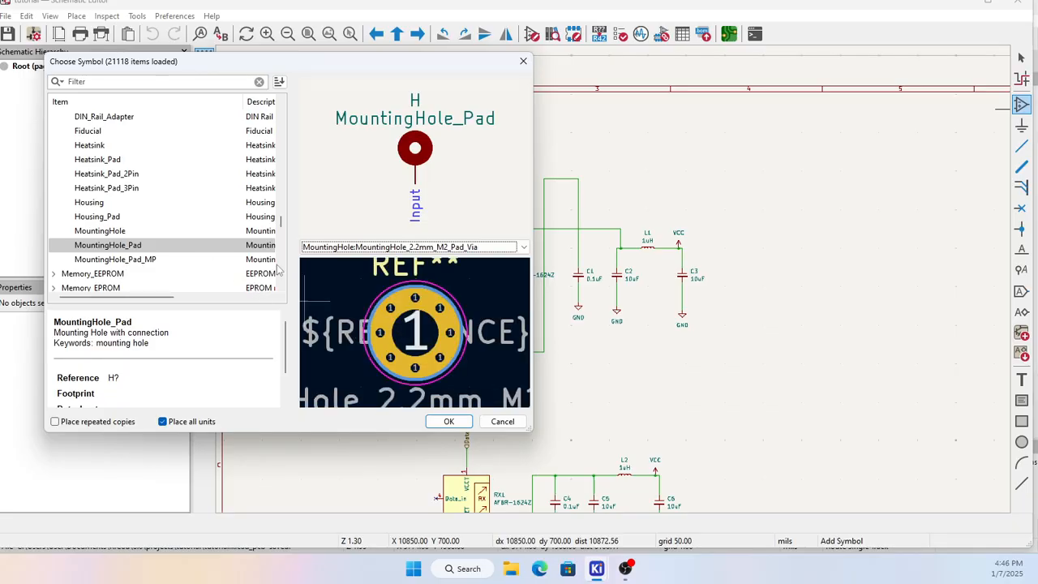
Step: Place one MountingHole_Pad symbol to the upper right of C3 in the TX1 circuit, at X 7000, Y 2300 mils
click(449, 421)
scroll(653, 243, down, 2)
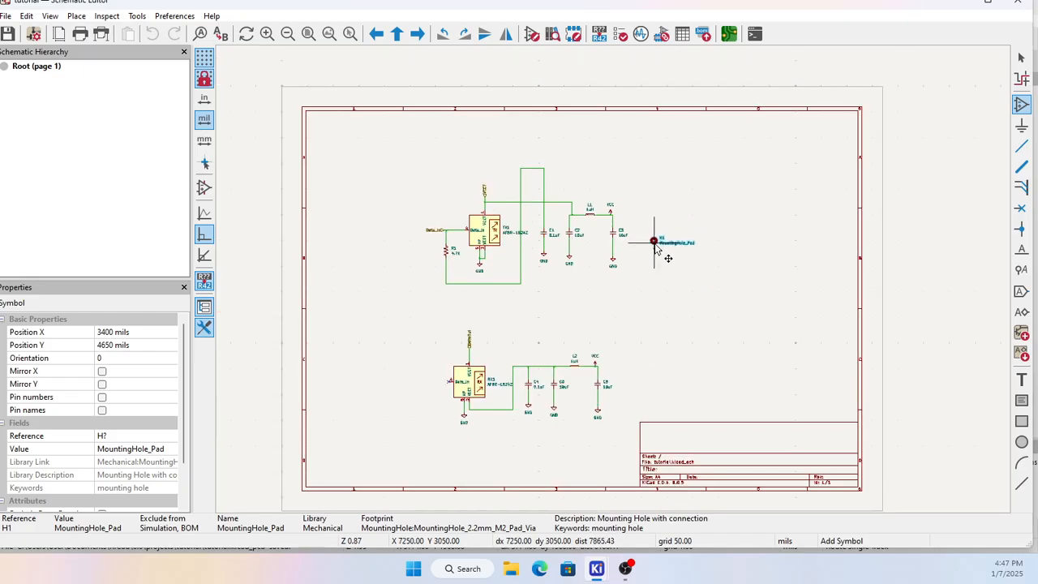
scroll(653, 243, up, 3)
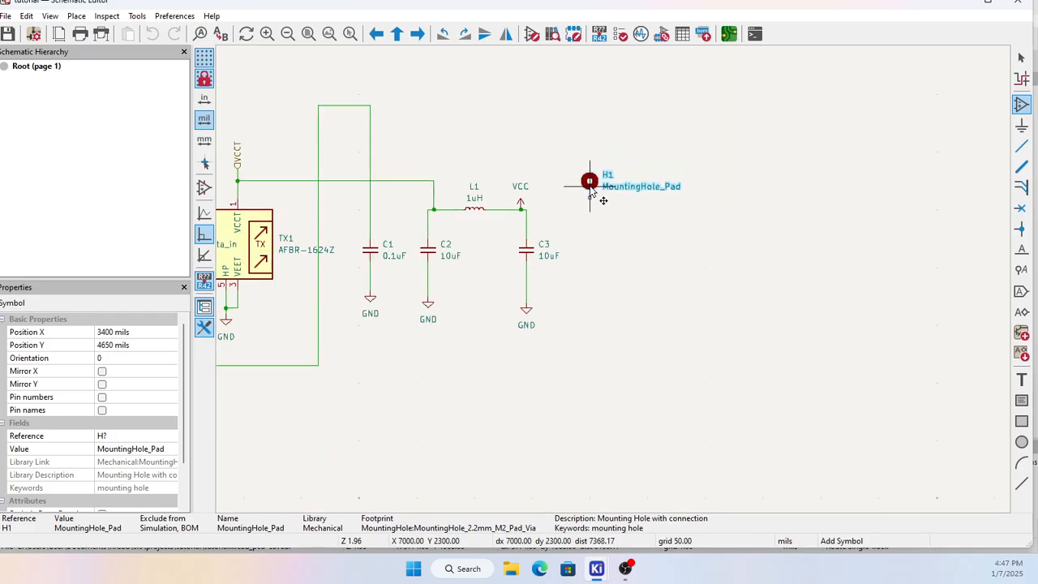
click(589, 186)
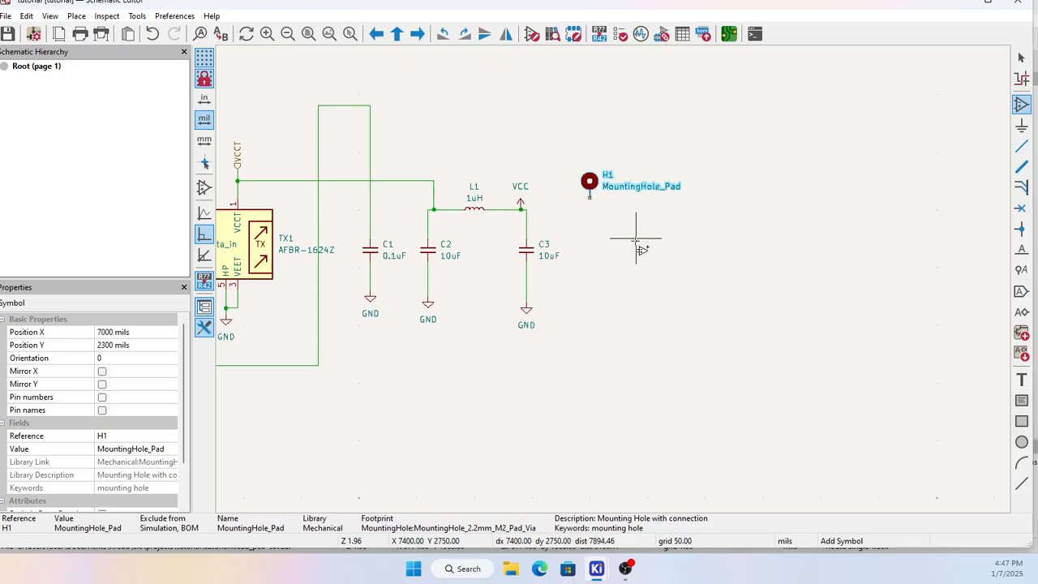
key(Escape)
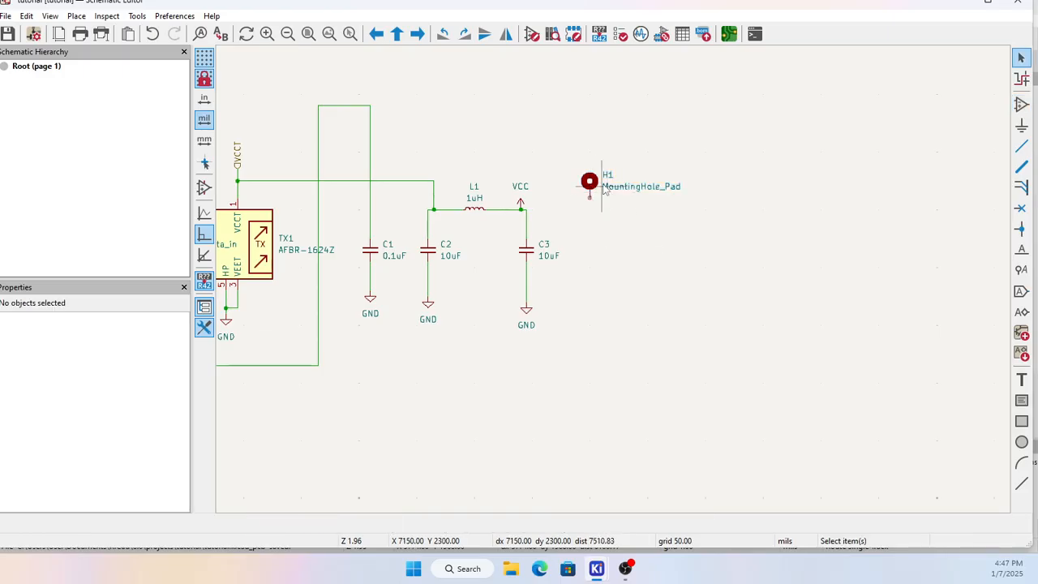
Step: Set the value of mounting hole H1 to VCC in its symbol properties
double_click(597, 188)
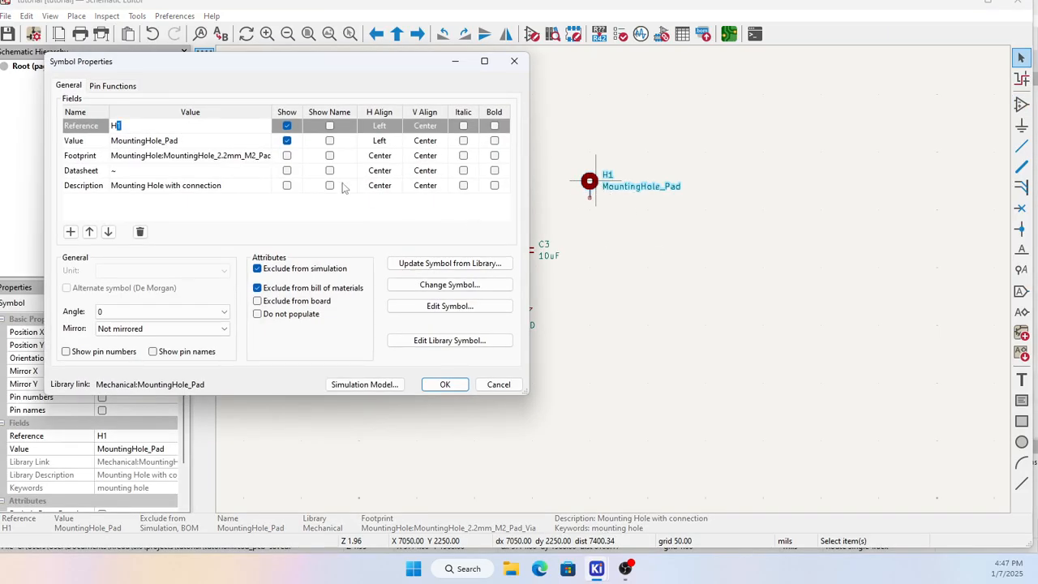
click(184, 138)
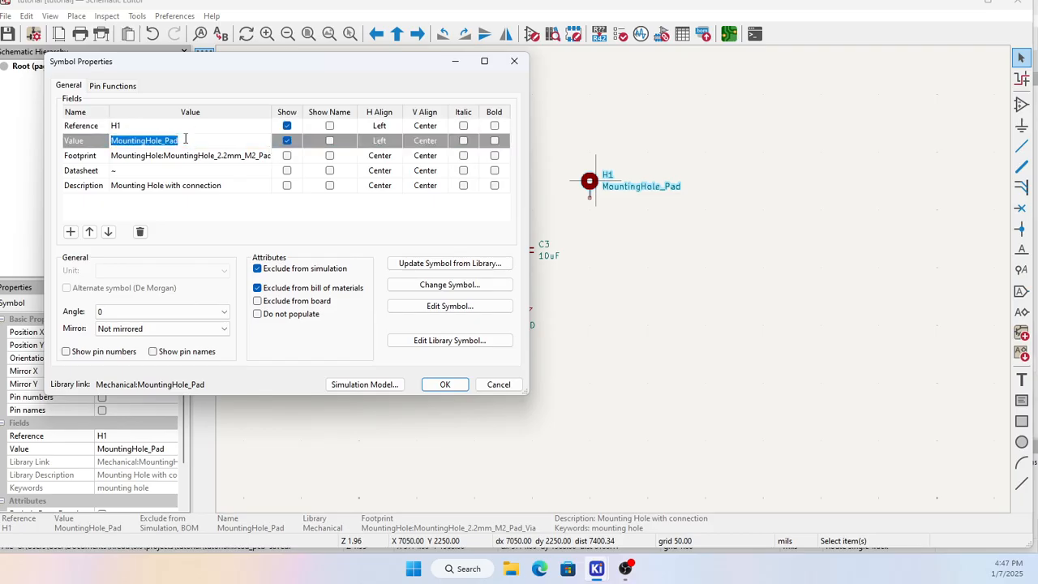
text(V)
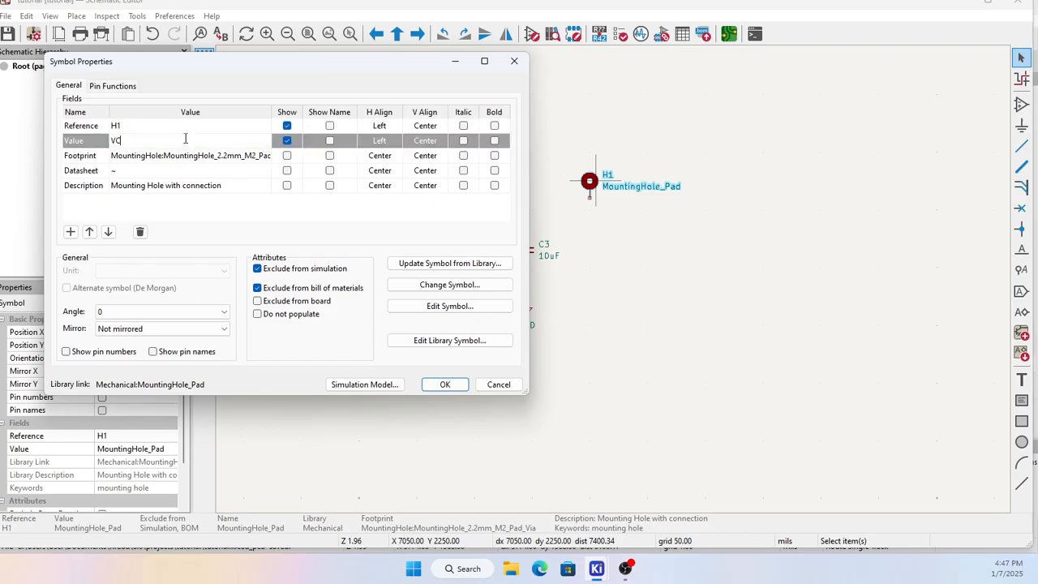
text(CC)
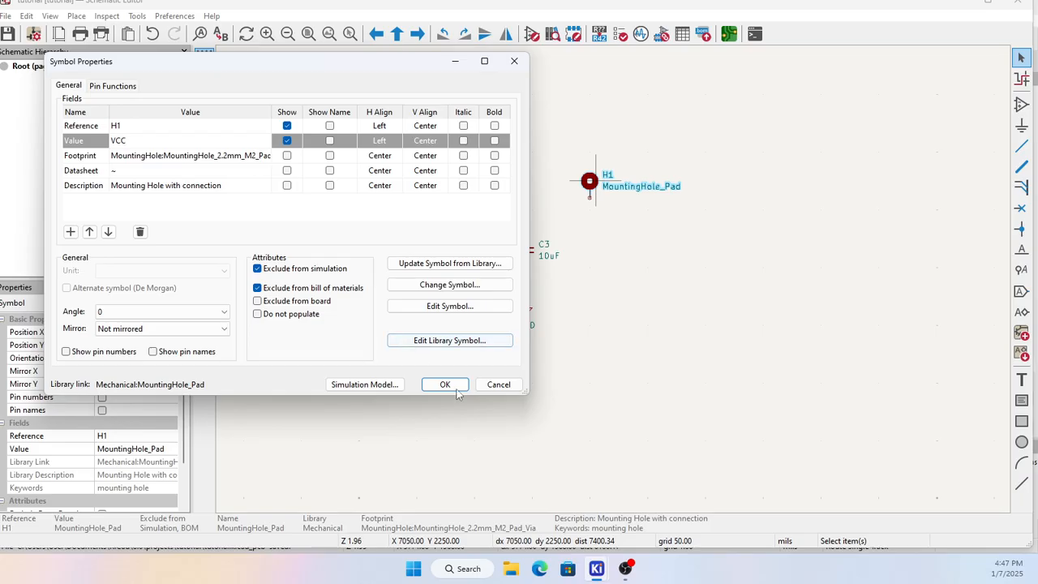
click(445, 385)
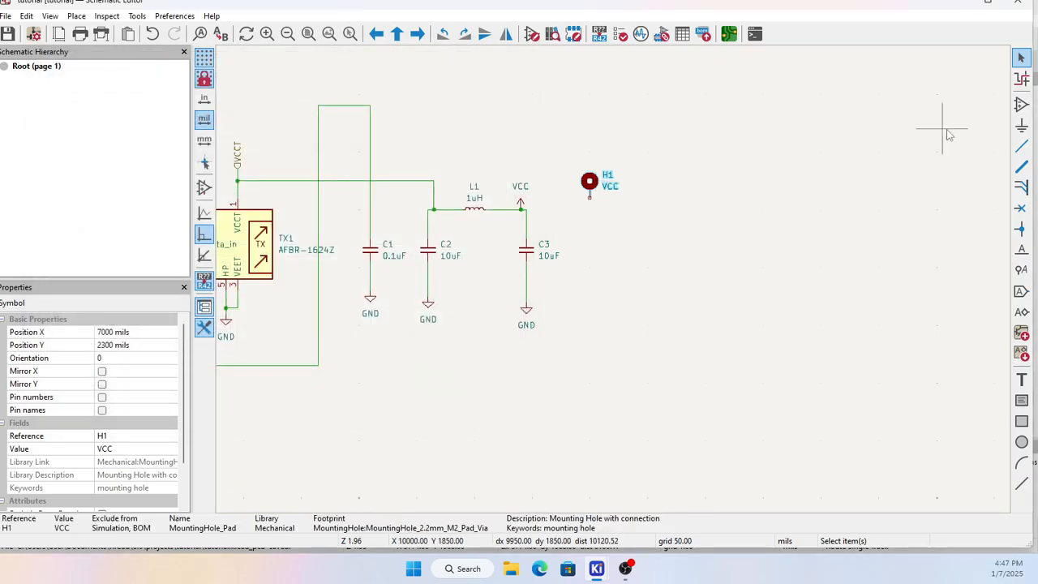
Step: Wire the pin of mounting hole H1 to the VCC net above C3 and select H1
click(1022, 145)
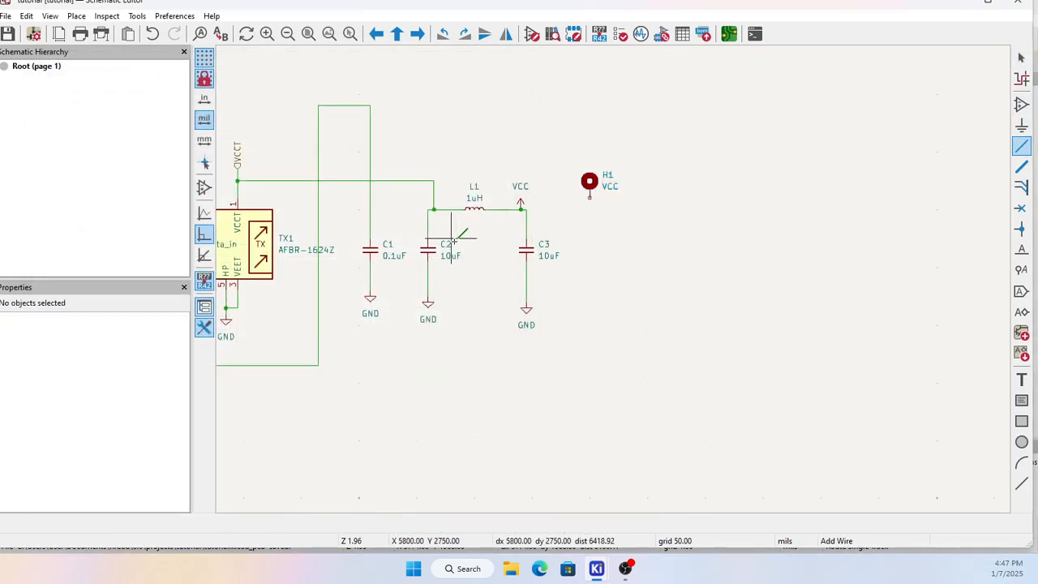
click(526, 209)
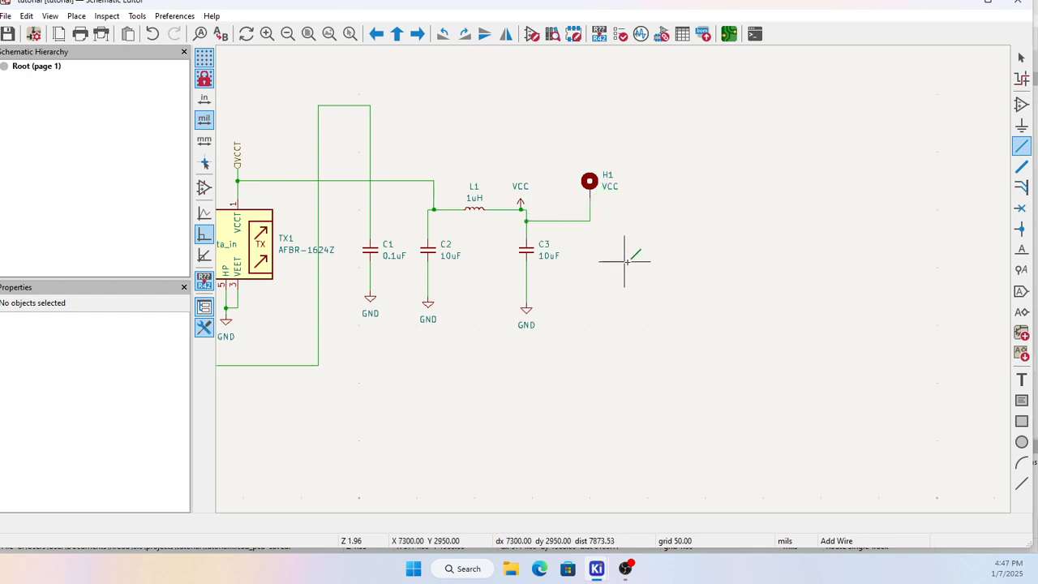
click(589, 188)
key(Escape)
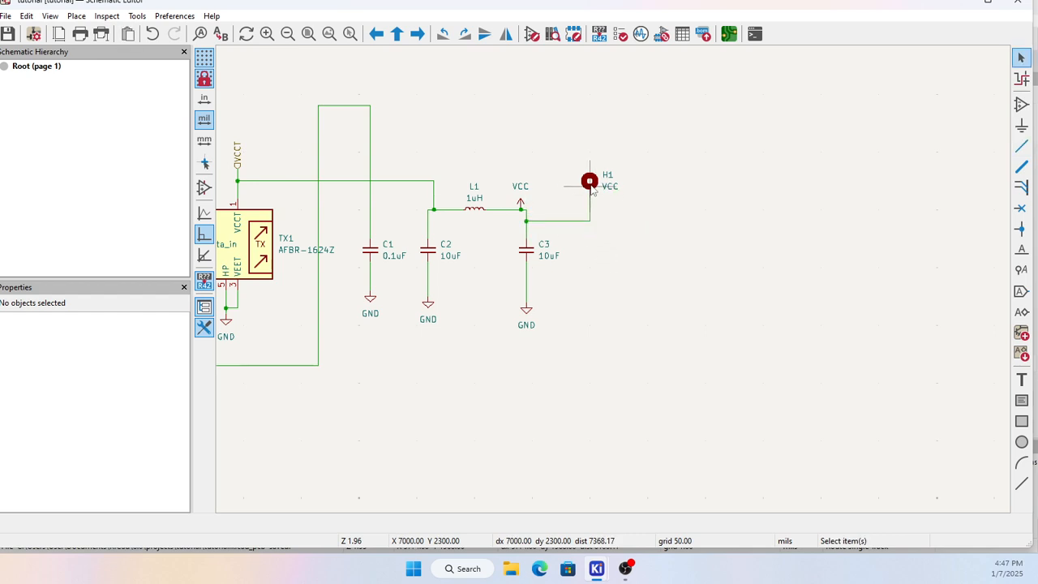
click(591, 189)
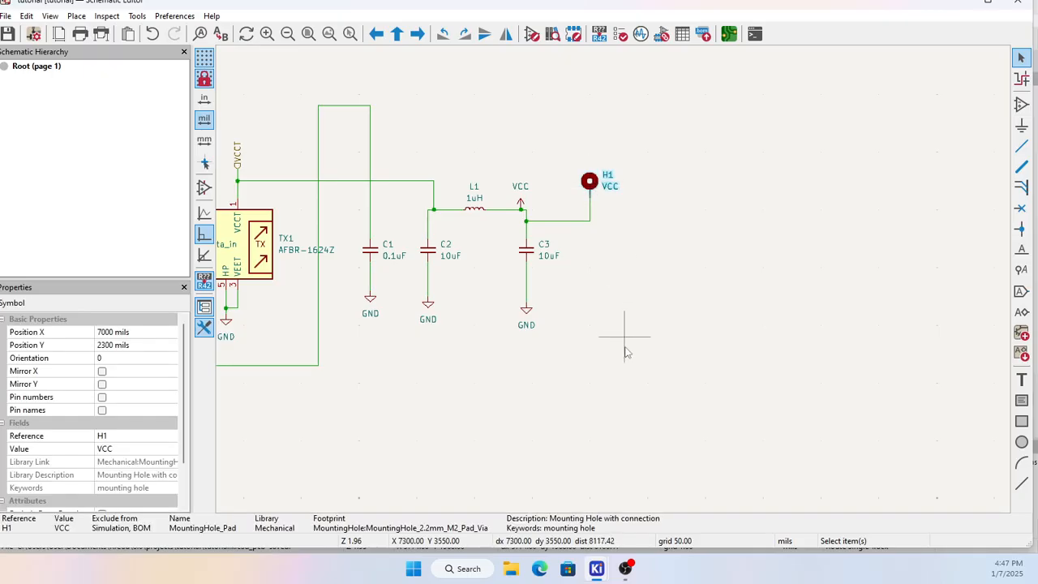
Step: Paste a copy of mounting hole H1 in the RX1 circuit, to the lower right of C6, at about X 6700, Y 6300 mils
scroll(624, 359, down, 3)
key(ctrl+v)
scroll(614, 285, up, 3)
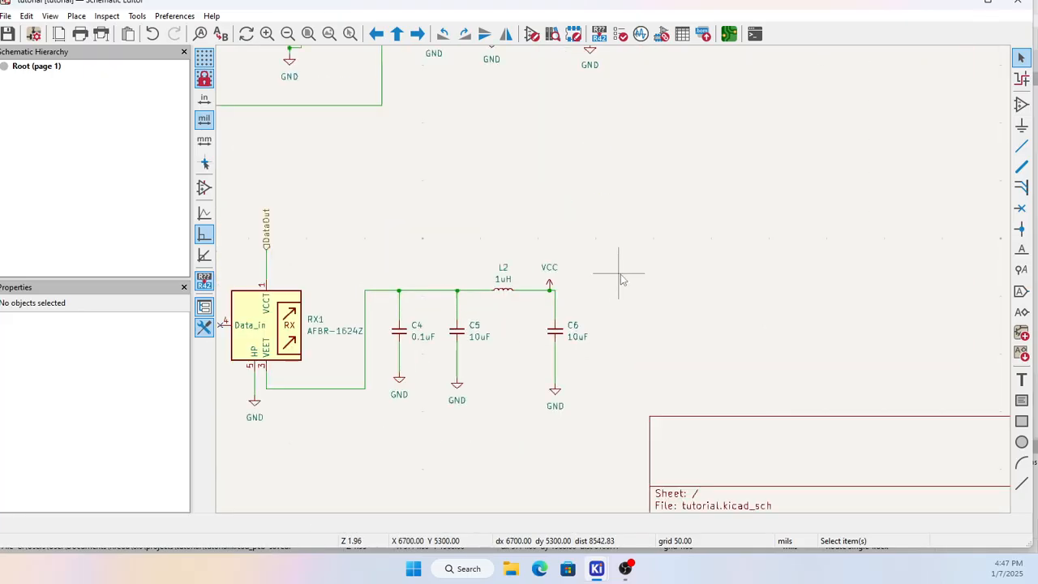
key(ctrl+v)
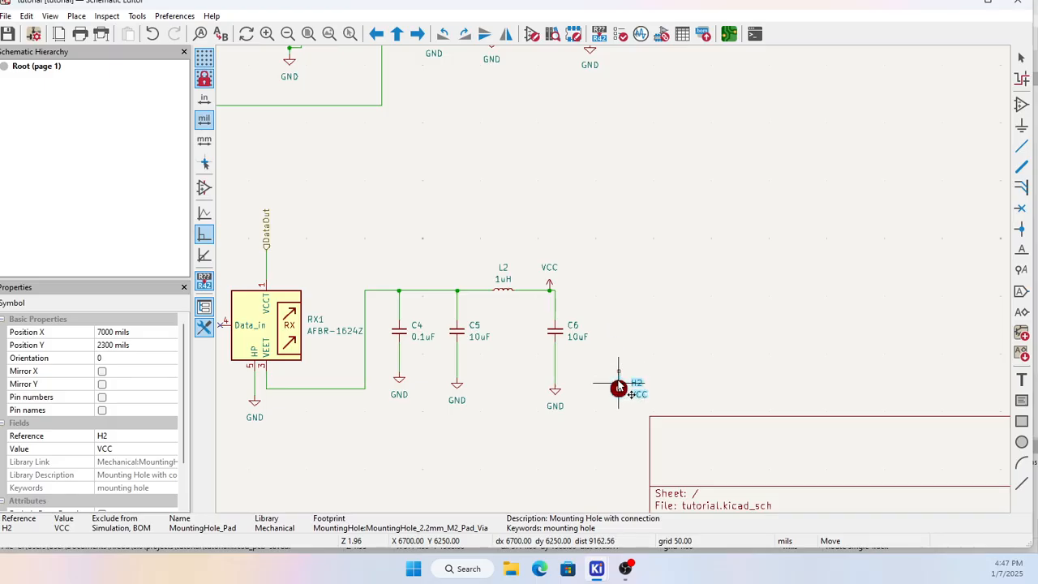
click(619, 388)
Step: Wire the pin of the mounting hole beside C6 to the GND net below C6
click(1022, 149)
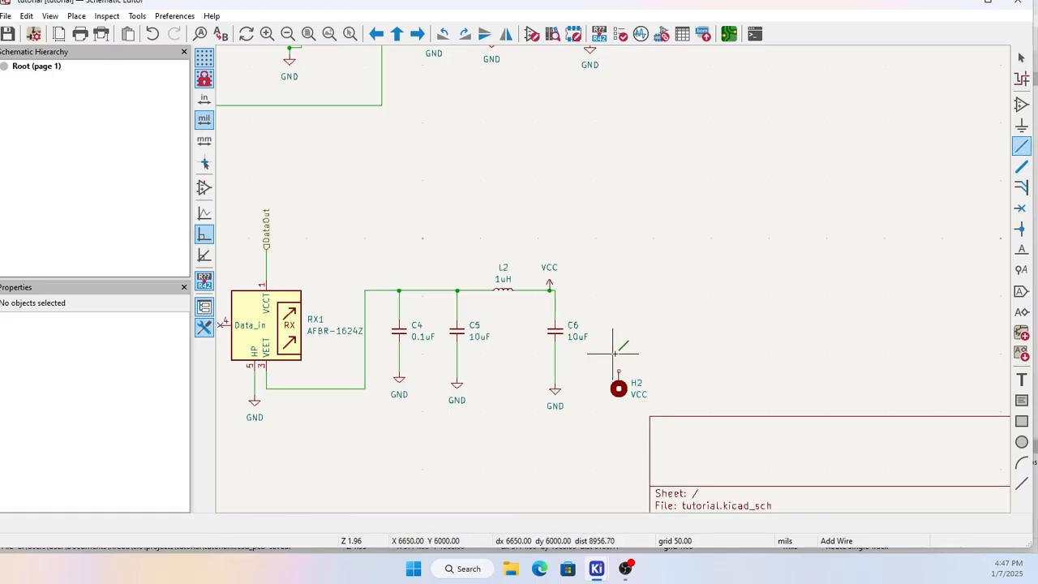
click(554, 359)
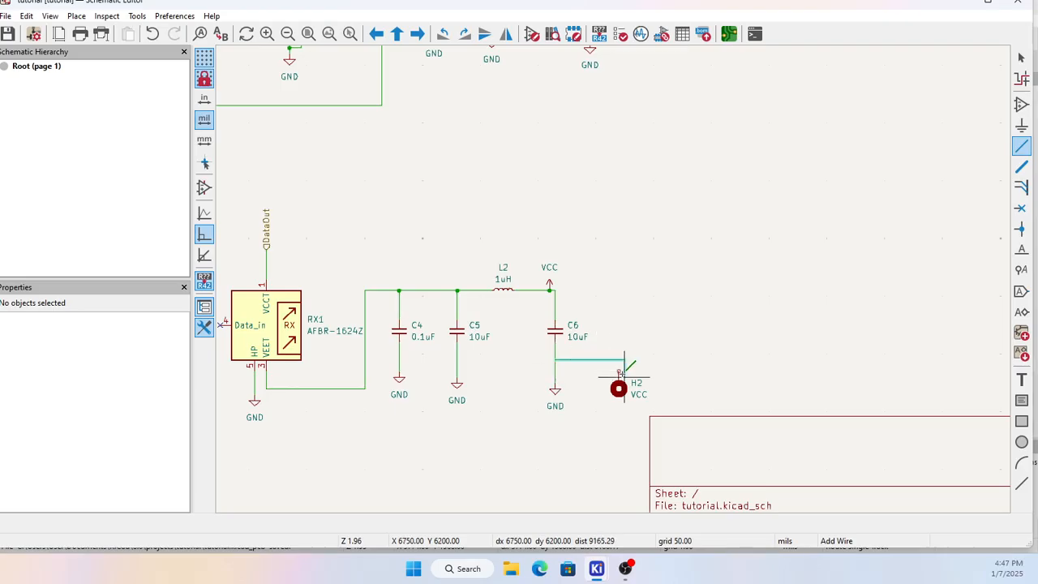
click(619, 371)
key(Escape)
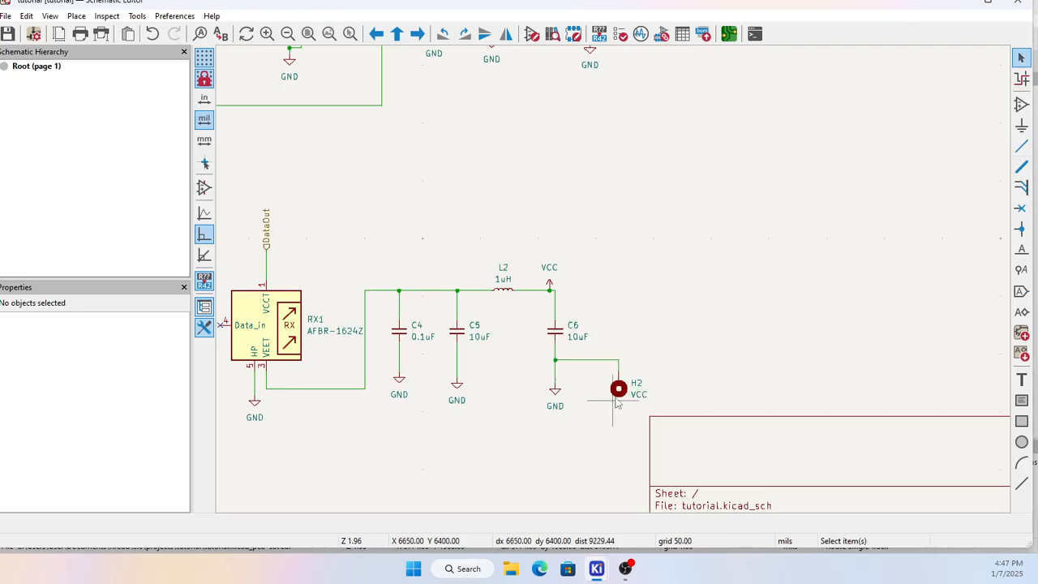
Step: Set the value of mounting hole H2 to GND in its symbol properties
double_click(624, 394)
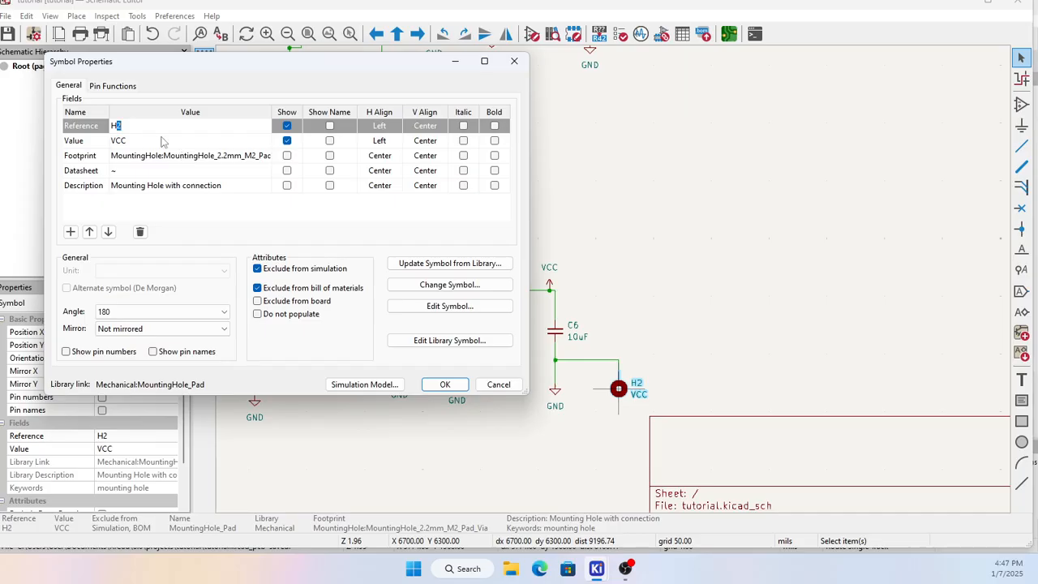
click(161, 139)
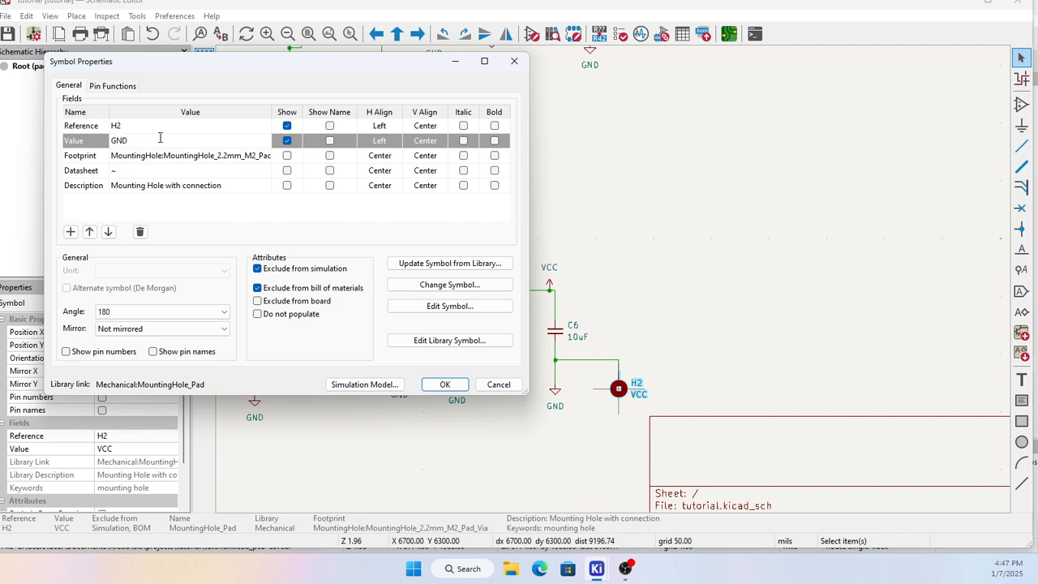
click(445, 384)
click(733, 302)
Step: Save the schematic with both mounting holes and switch to the PCB Editor
scroll(614, 286, up, 4)
scroll(614, 285, down, 5)
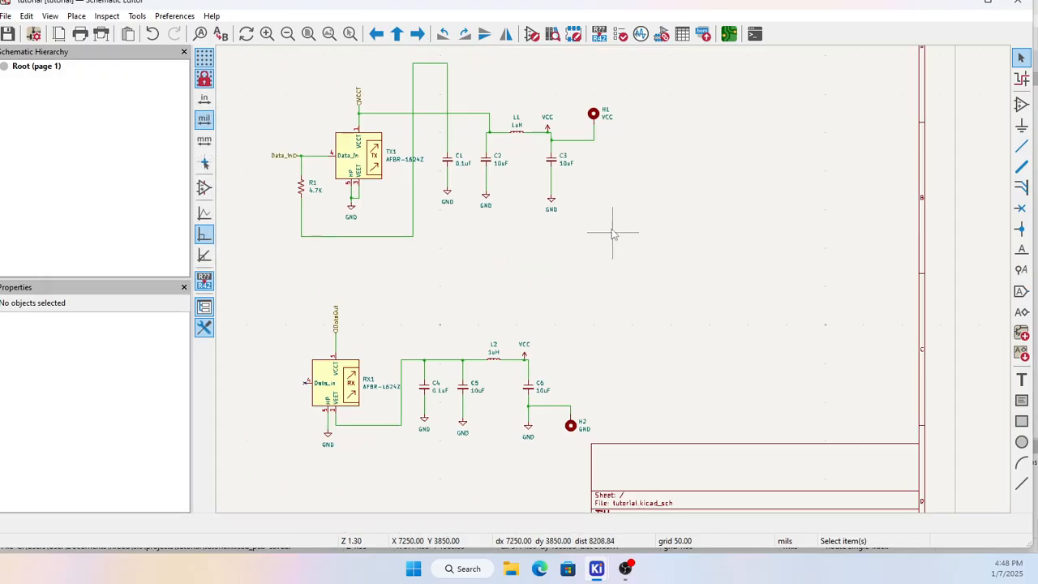
scroll(613, 284, down, 2)
scroll(614, 286, up, 4)
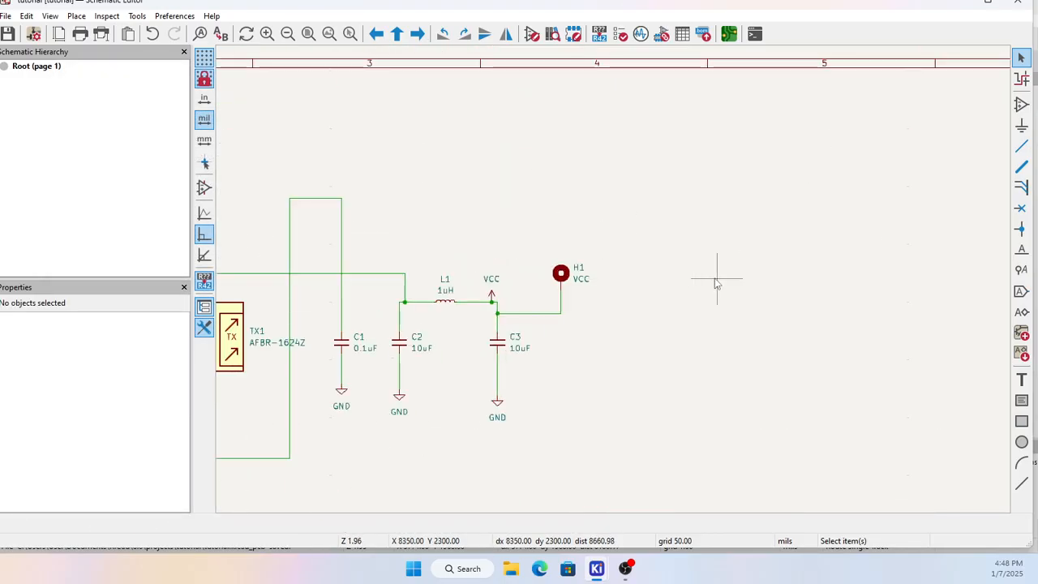
scroll(614, 286, down, 2)
scroll(614, 286, up, 4)
scroll(614, 285, up, 2)
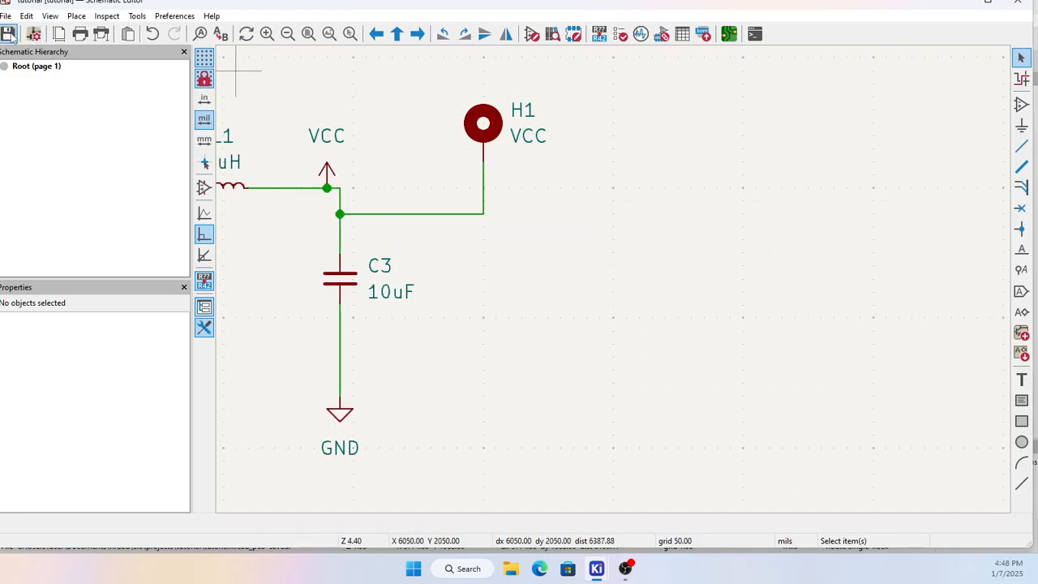
click(8, 33)
click(728, 34)
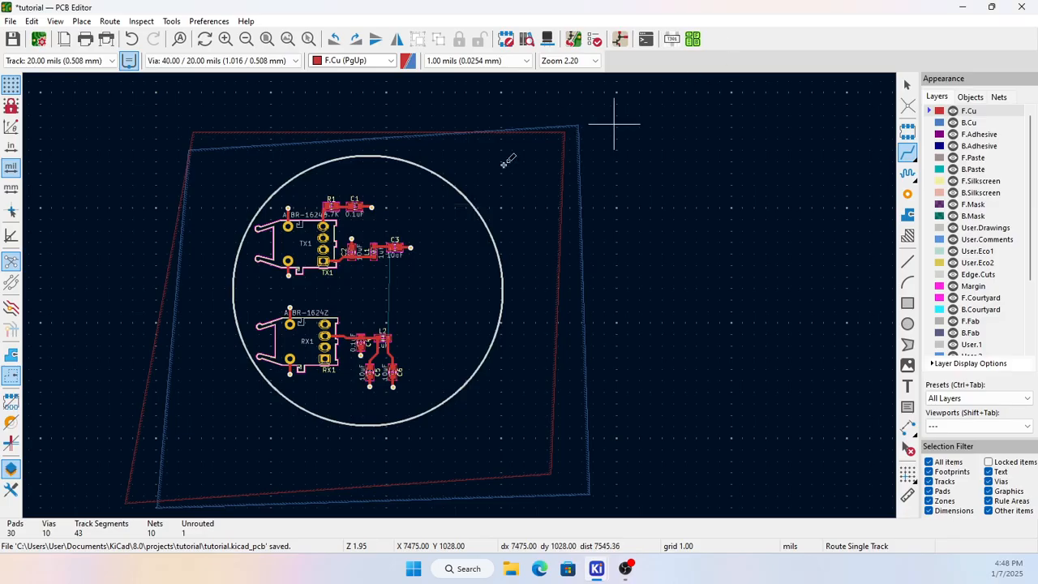
Step: Update the PCB from the schematic and place the H1 and H2 footprints inside the board outline, right of C3
click(171, 21)
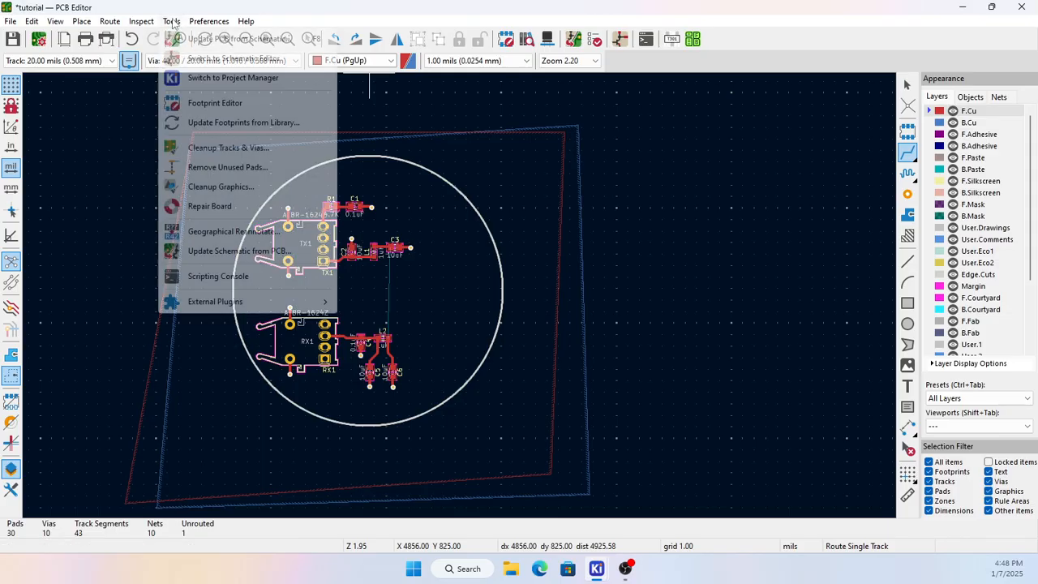
click(203, 39)
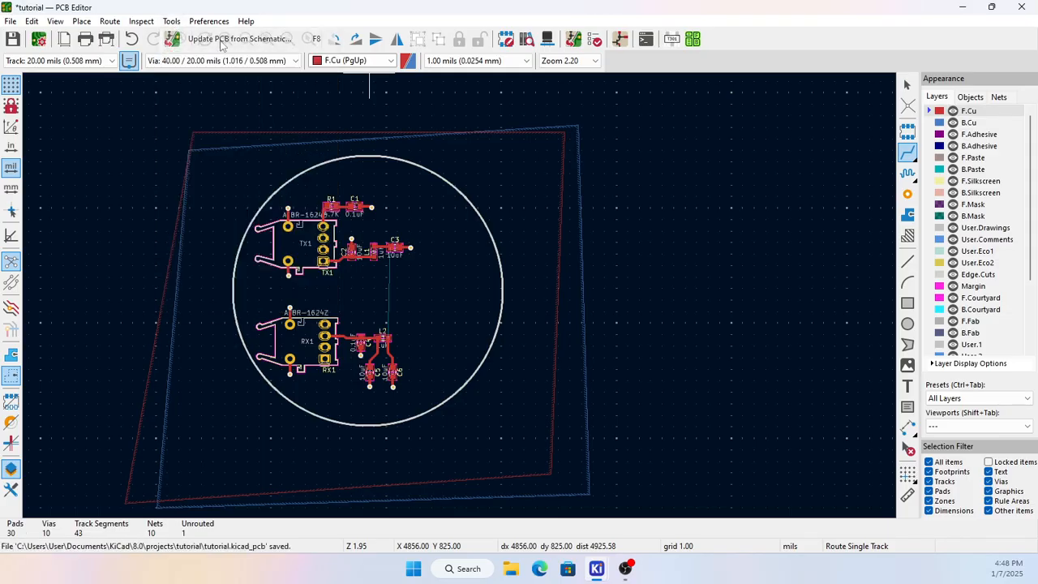
click(411, 349)
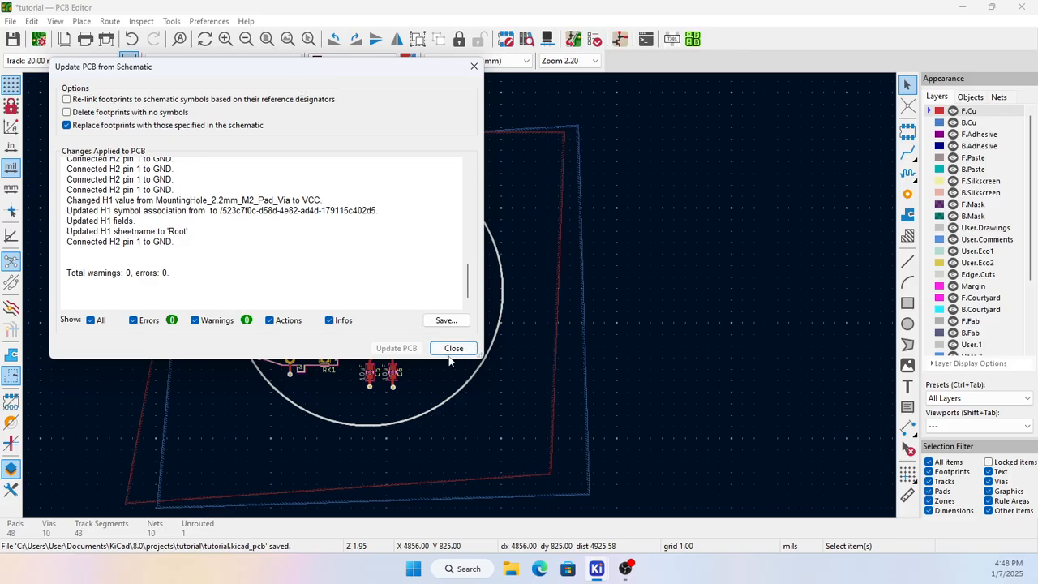
click(452, 348)
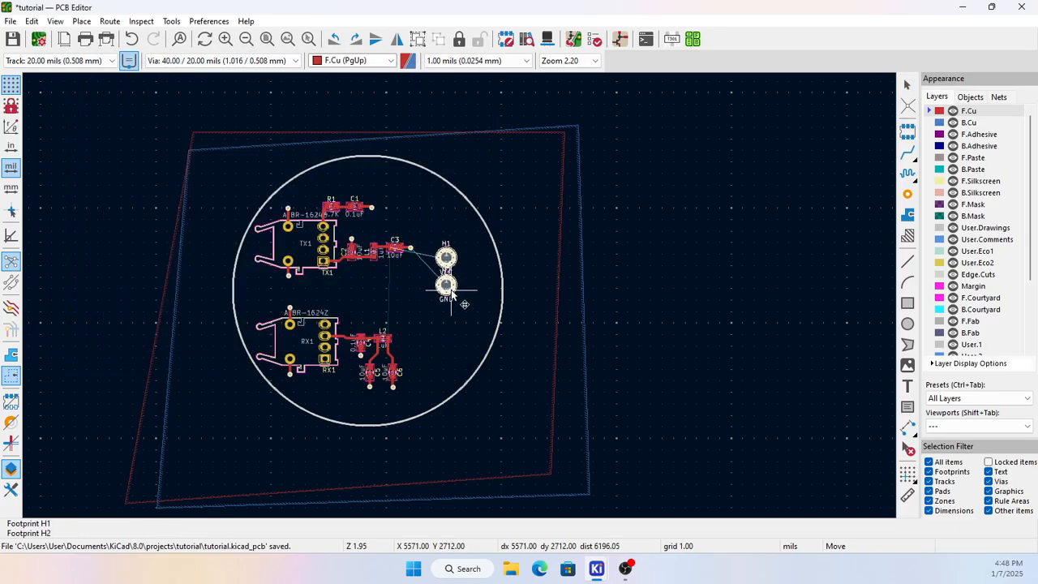
click(462, 302)
Step: Move mounting hole H2 down to the right of C6 on the board
scroll(464, 304, up, 4)
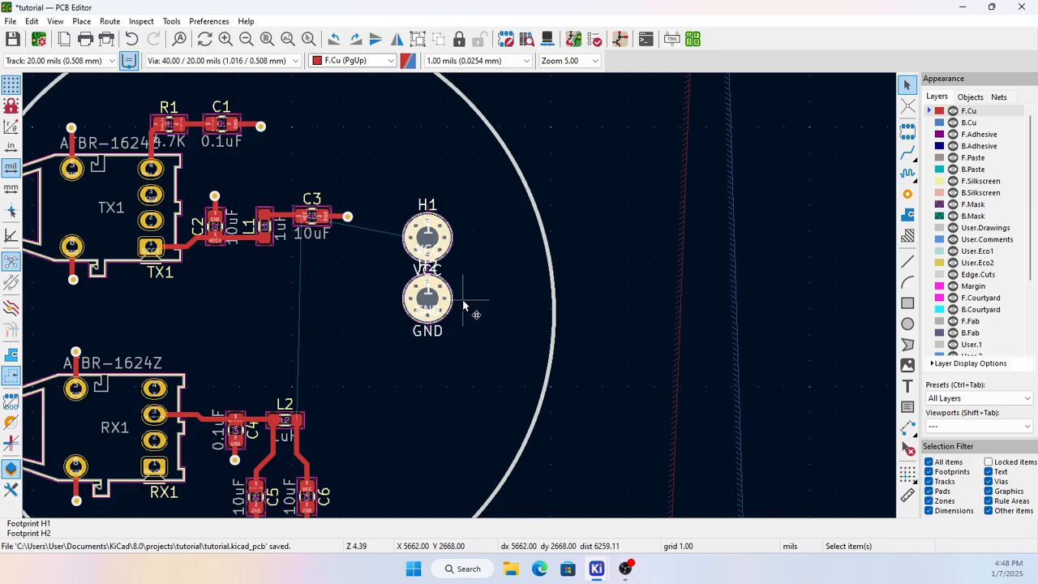
click(425, 307)
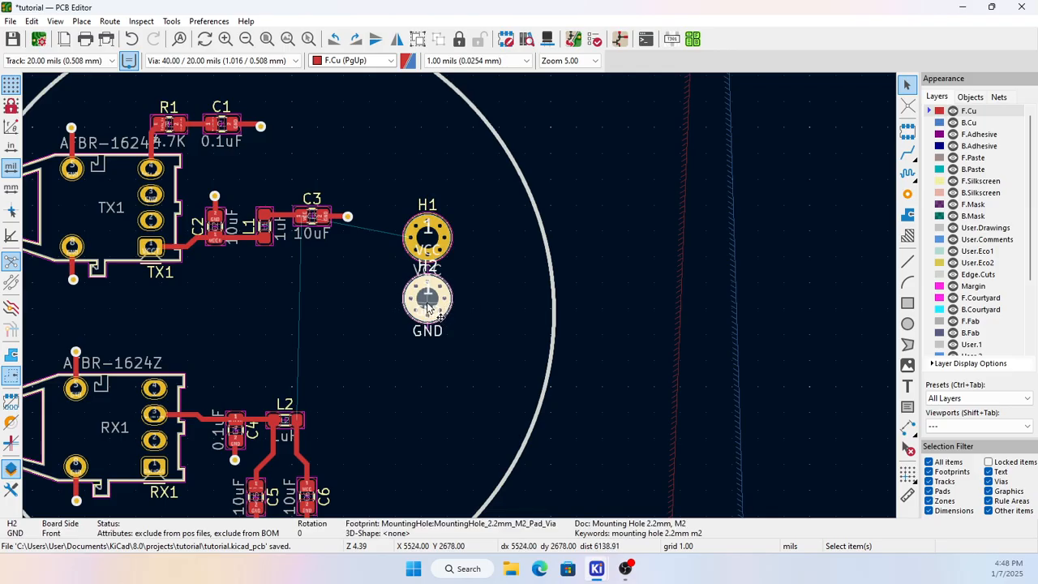
key(m)
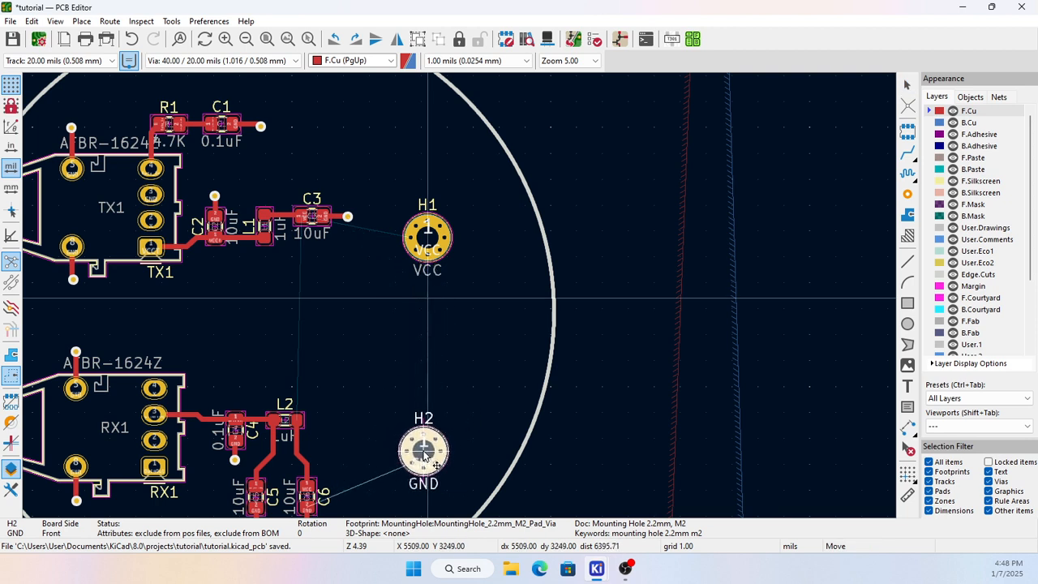
click(419, 474)
click(472, 313)
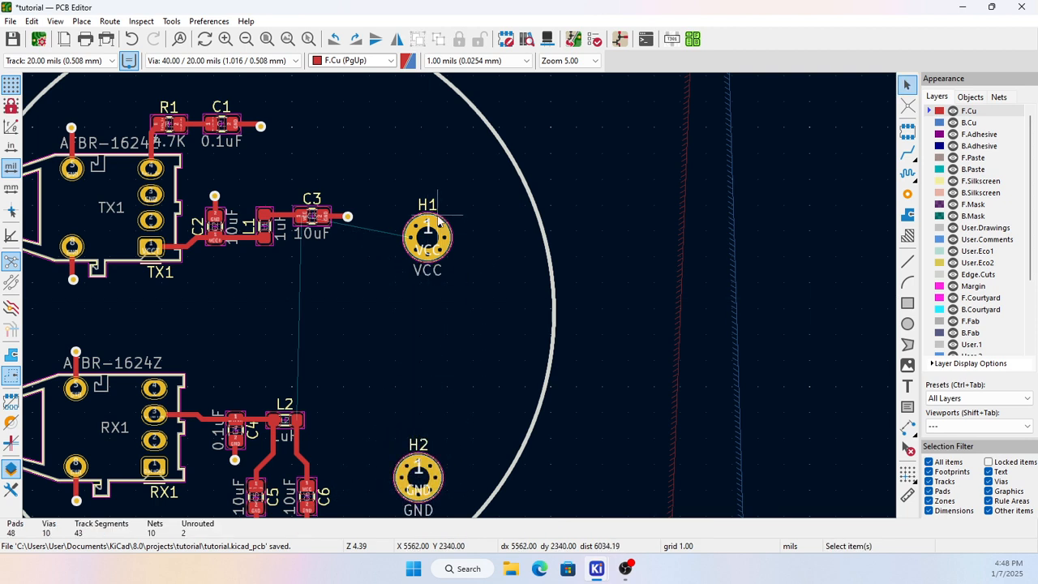
Step: Move mounting hole H1 between C3 and L2, to about X 5009, Y 2743 mils
click(428, 246)
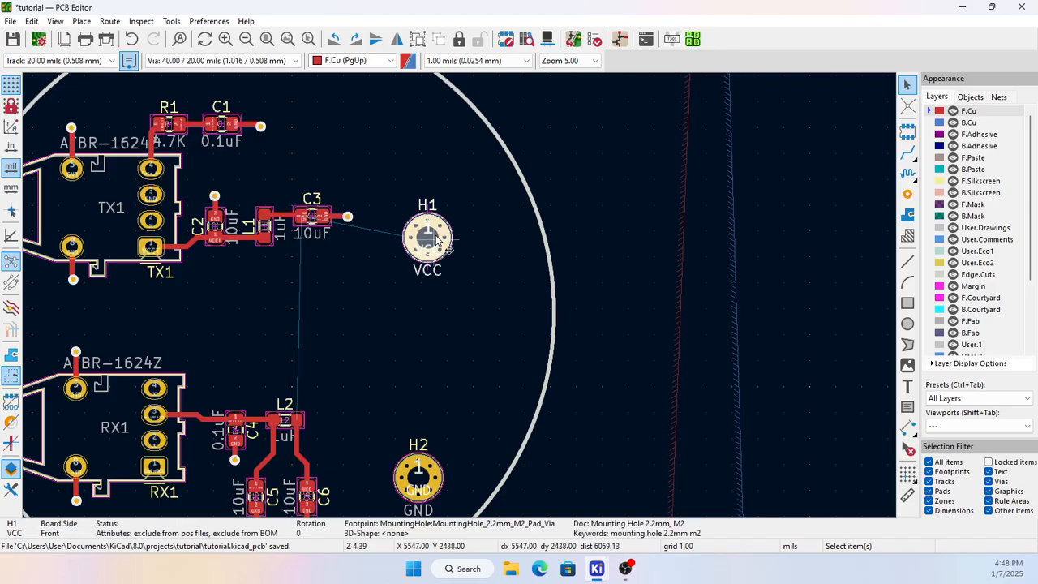
click(471, 267)
click(434, 248)
key(m)
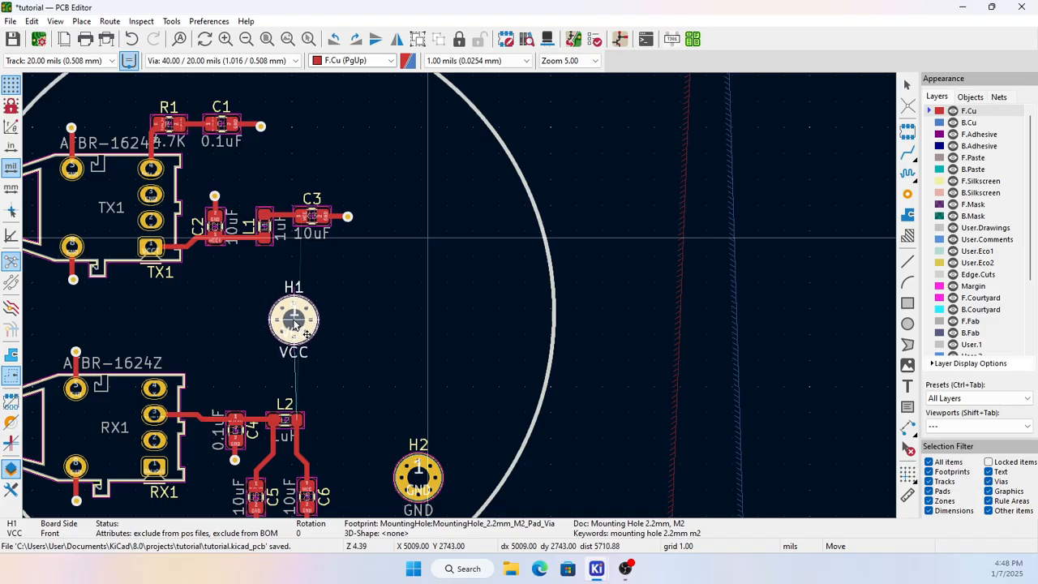
click(294, 323)
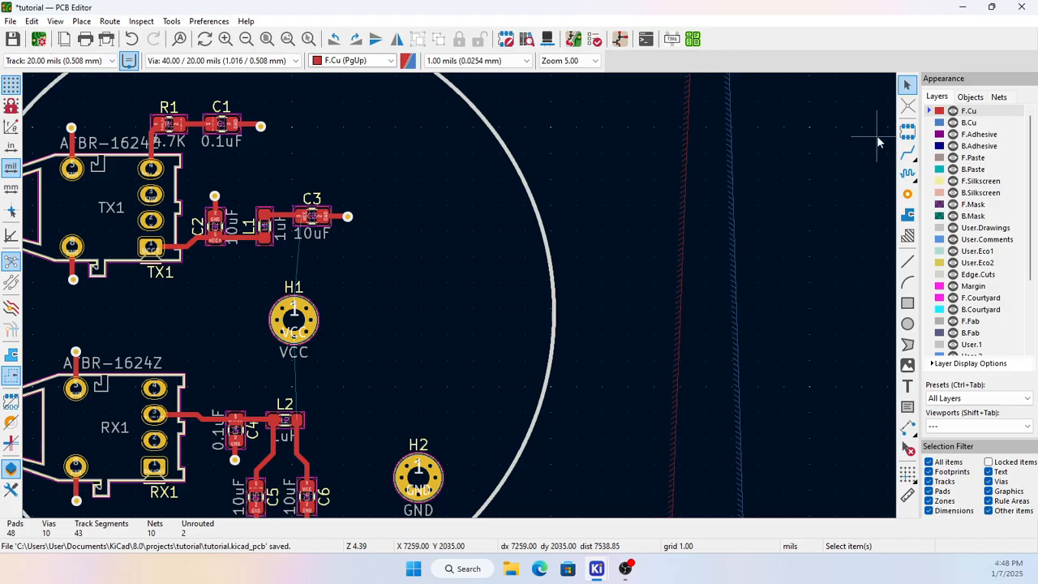
Step: Route a 20 mil VCC track on F.Cu from pad 2 of L2 up to mounting hole H1
click(907, 152)
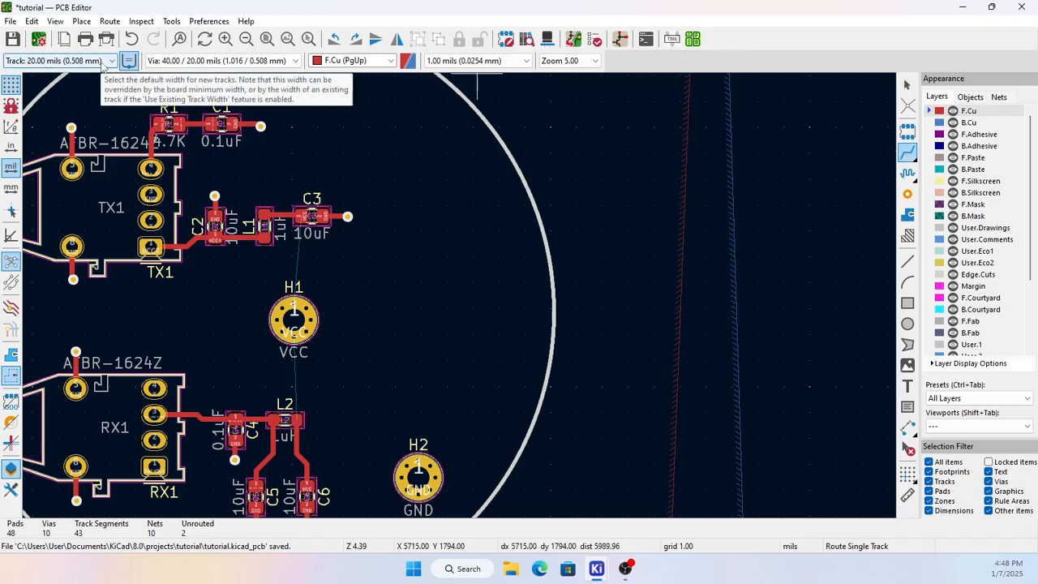
scroll(299, 380, up, 3)
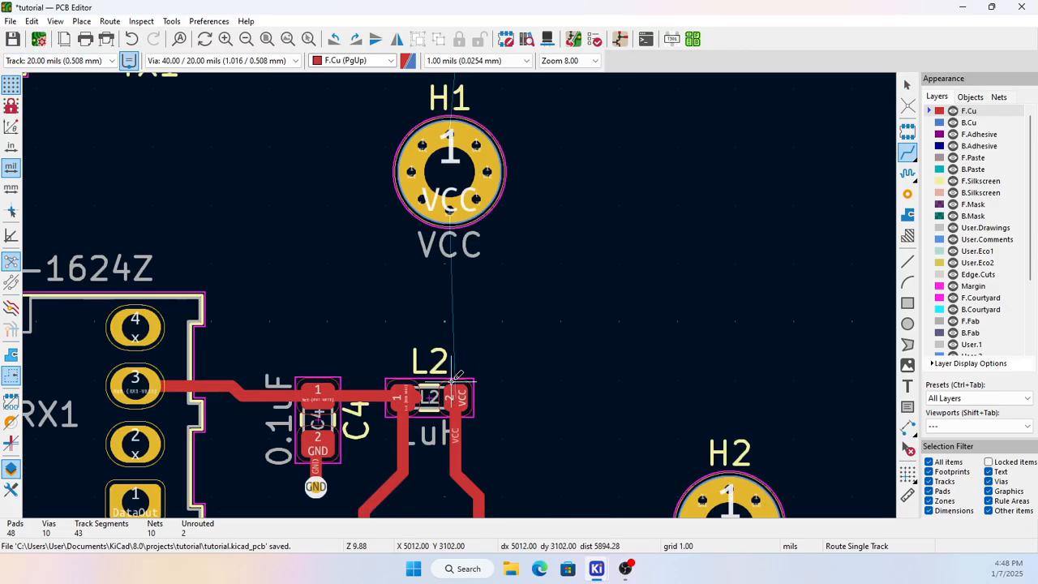
scroll(458, 396, up, 2)
scroll(479, 284, down, 2)
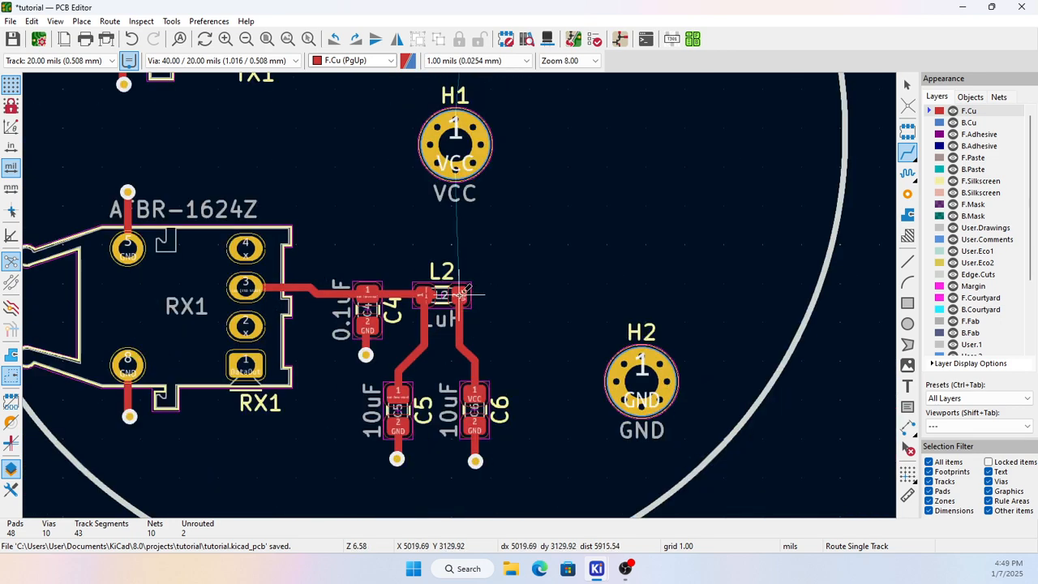
click(459, 296)
click(455, 144)
Step: Route a 20 mil VCC track on F.Cu from pad 1 of C3 down to mounting hole H1 and end routing
scroll(455, 144, down, 3)
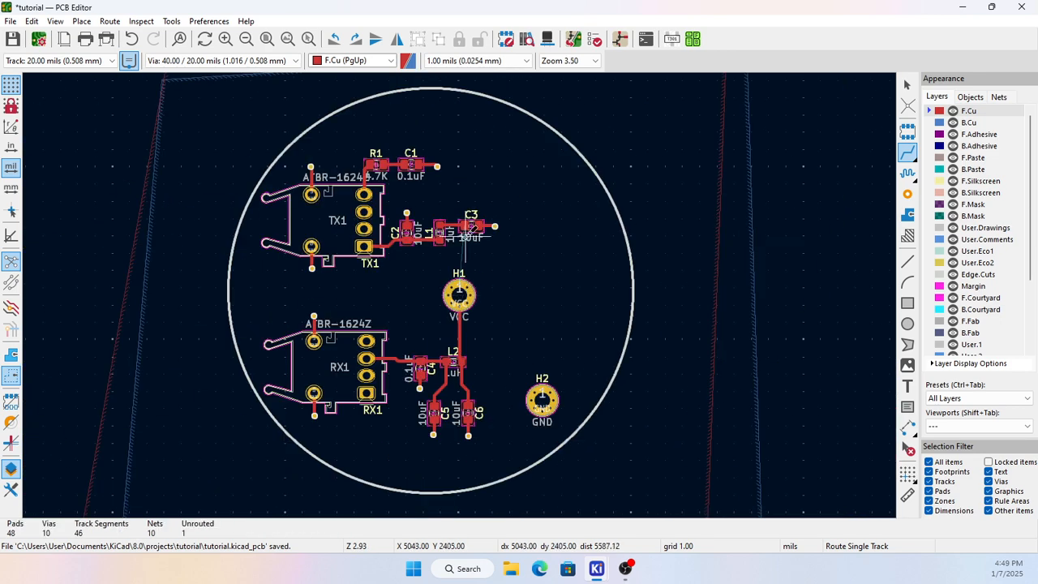
scroll(469, 229, up, 3)
scroll(463, 294, up, 3)
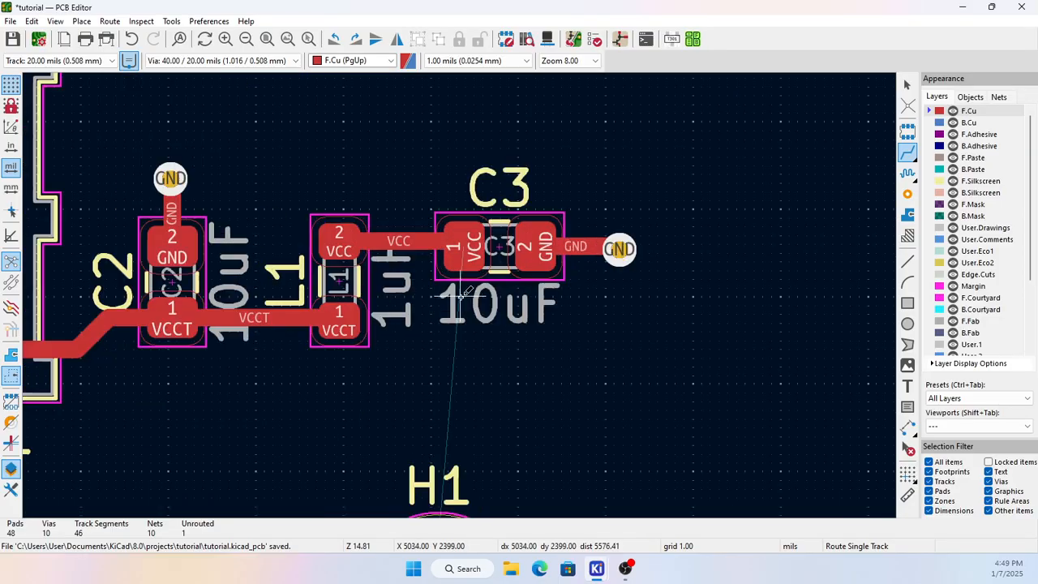
click(466, 247)
scroll(454, 486, down, 1)
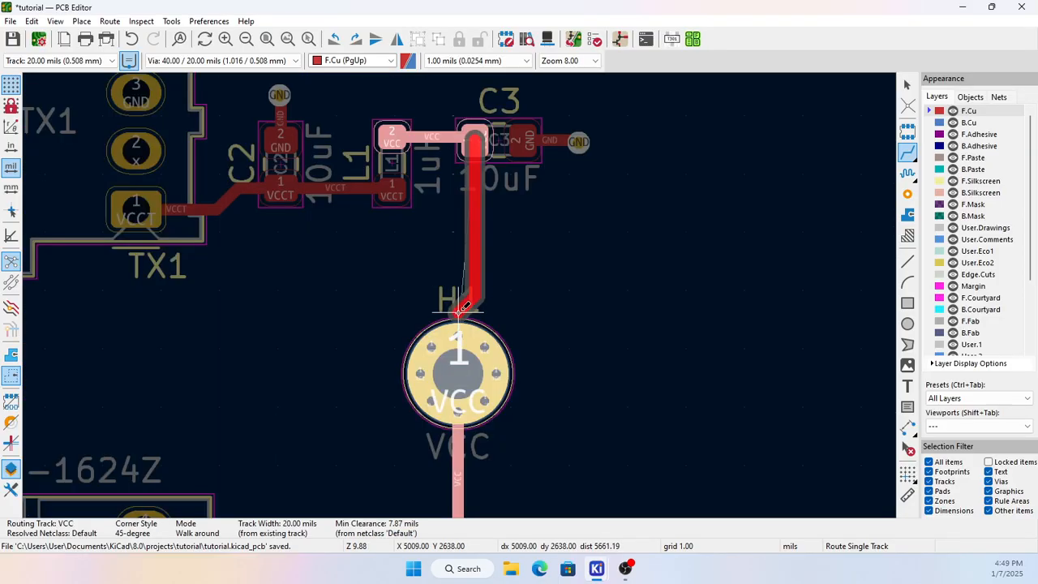
click(457, 322)
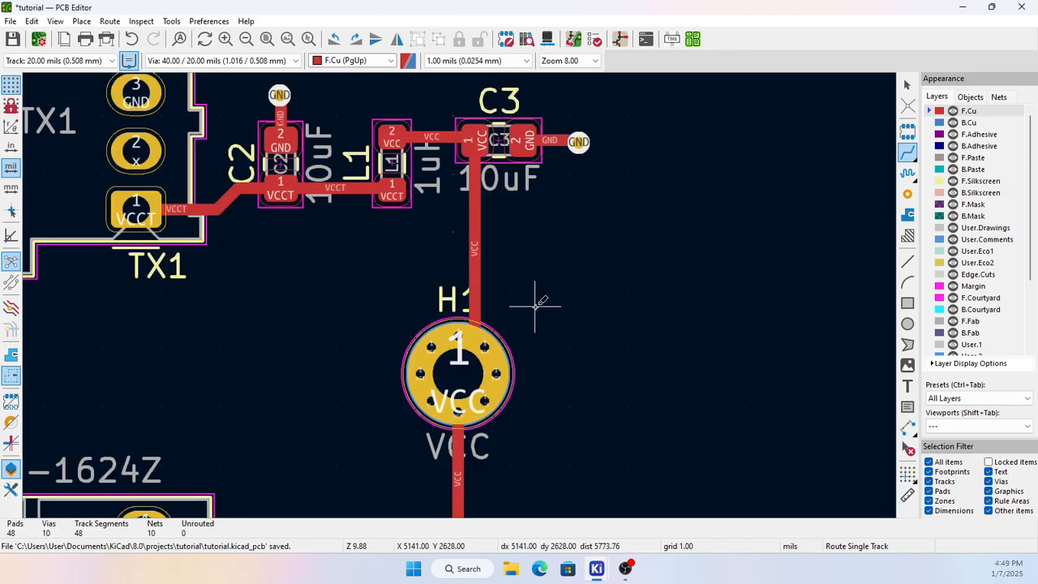
key(Escape)
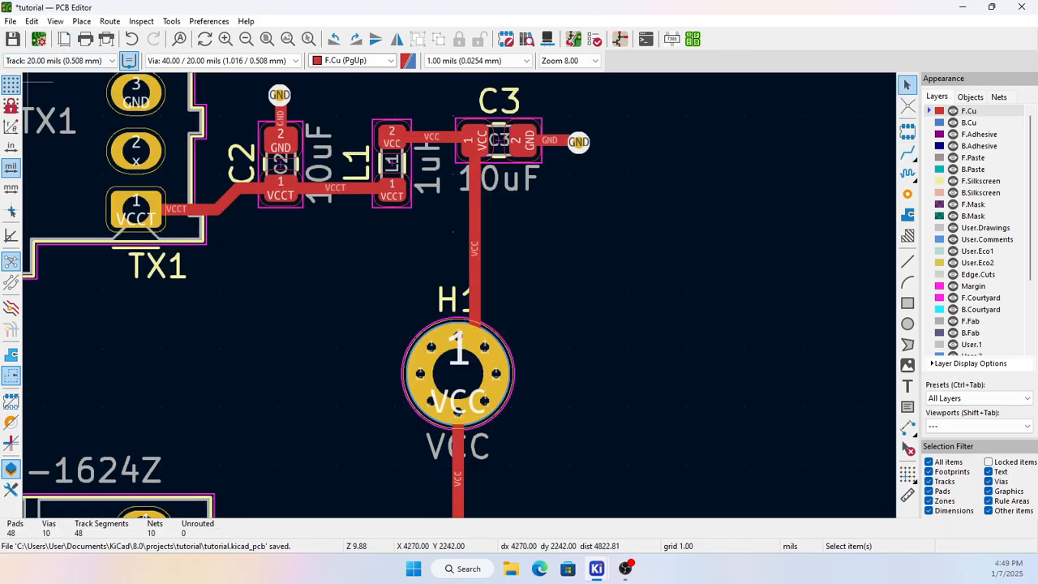
Step: Show the filled areas of the copper zones, refill all zones and check the clearances around the VCCT and VCC tracks
click(11, 354)
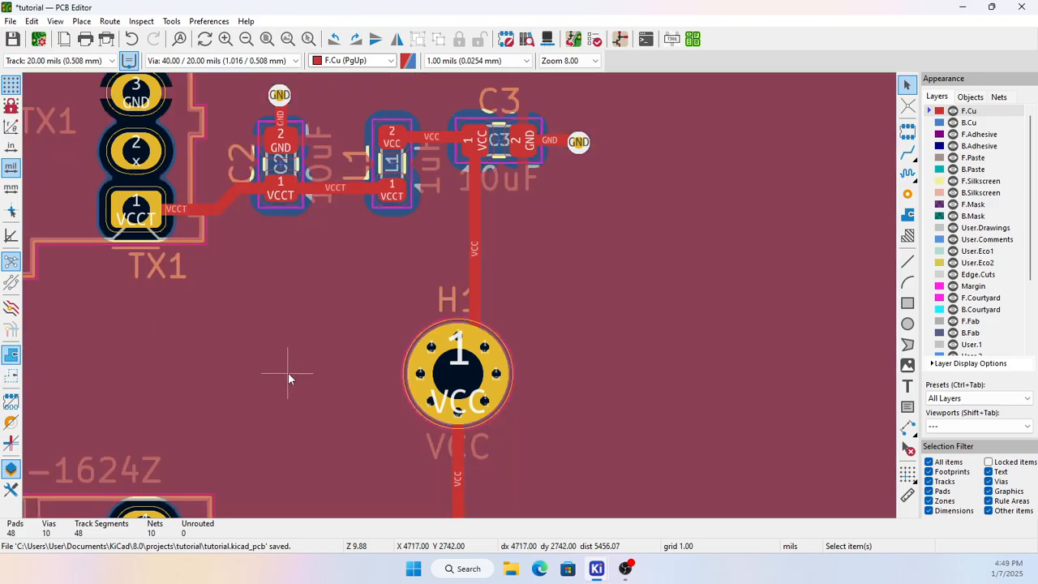
key(b)
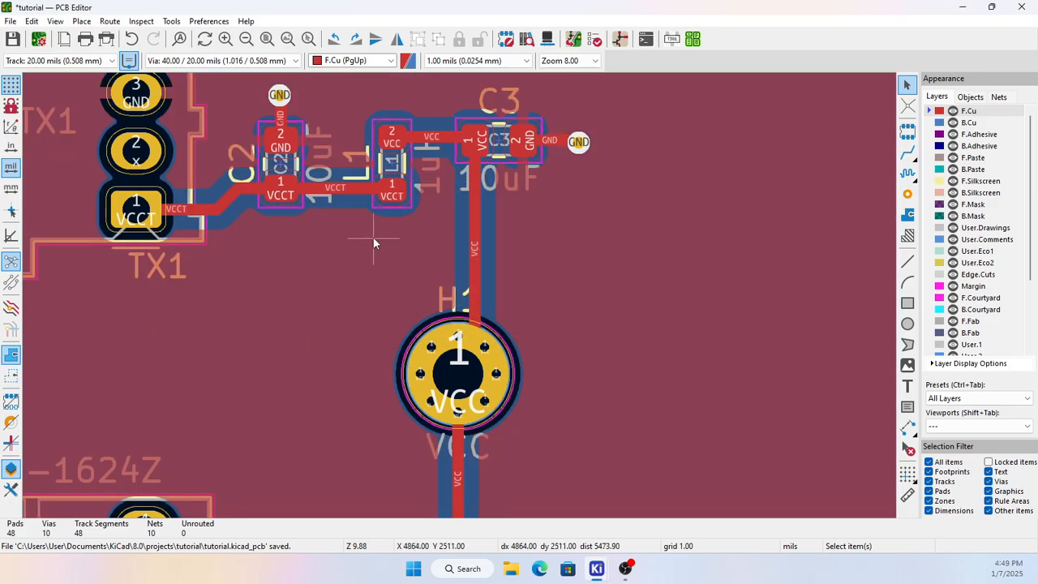
scroll(159, 210, up, 7)
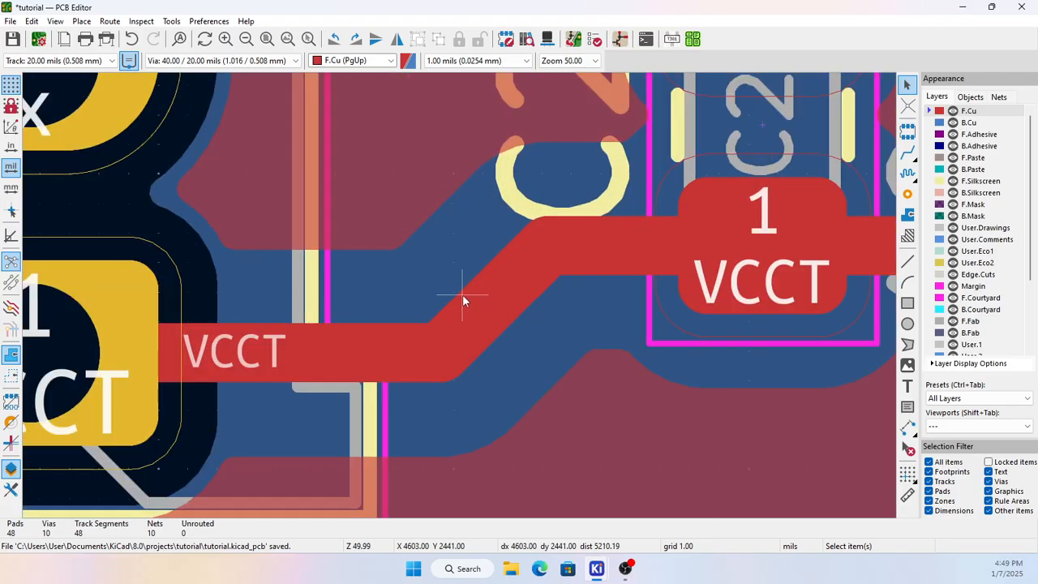
scroll(462, 288, down, 9)
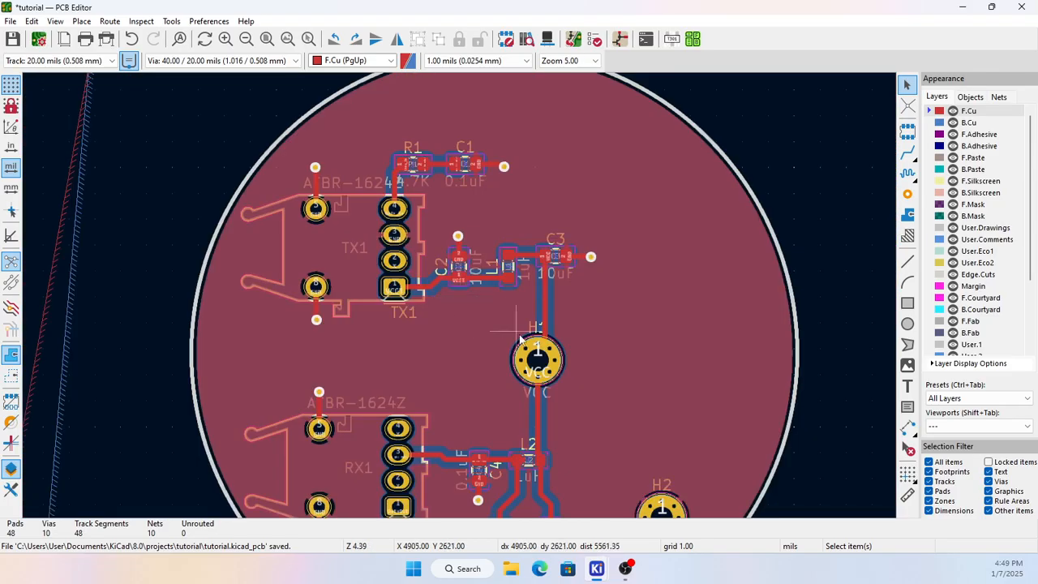
scroll(460, 301, up, 2)
scroll(460, 301, up, 4)
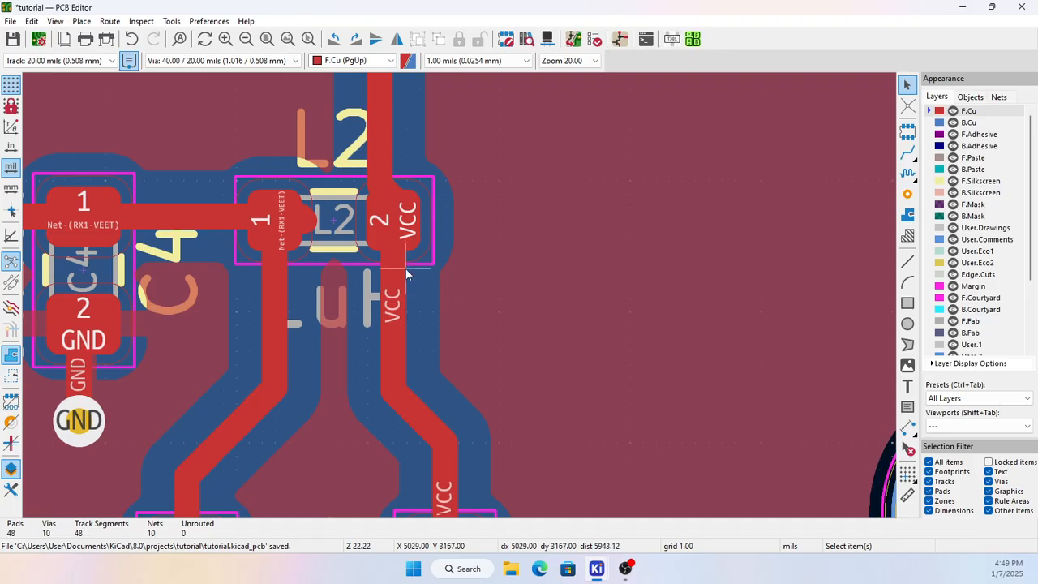
Step: Examine the refilled copper zones and routing around C4, L2, C5, C6 and the mounting holes, up to the whole board
scroll(338, 335, down, 4)
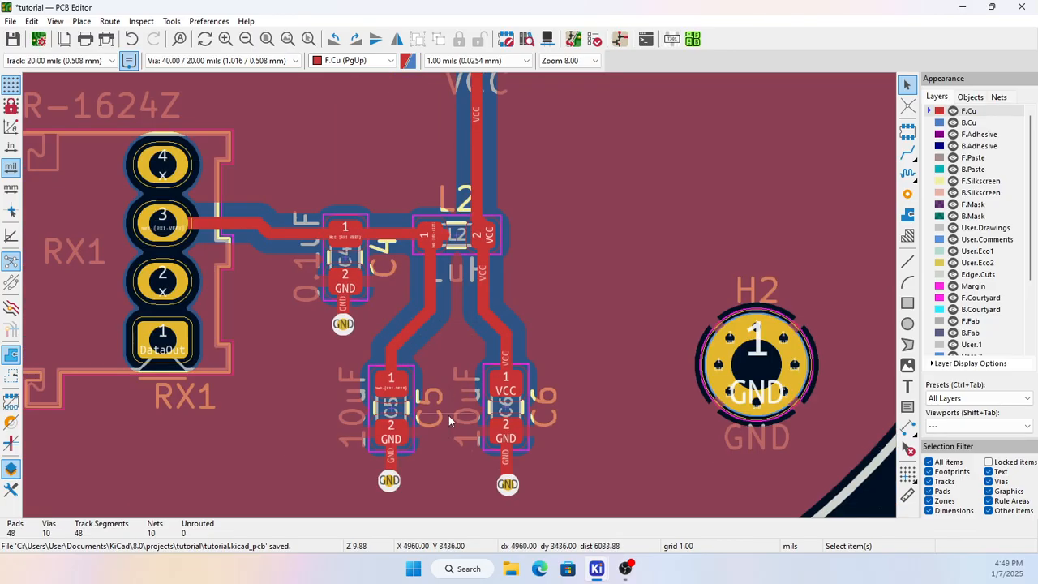
scroll(460, 301, down, 2)
scroll(519, 251, up, 3)
scroll(445, 254, down, 5)
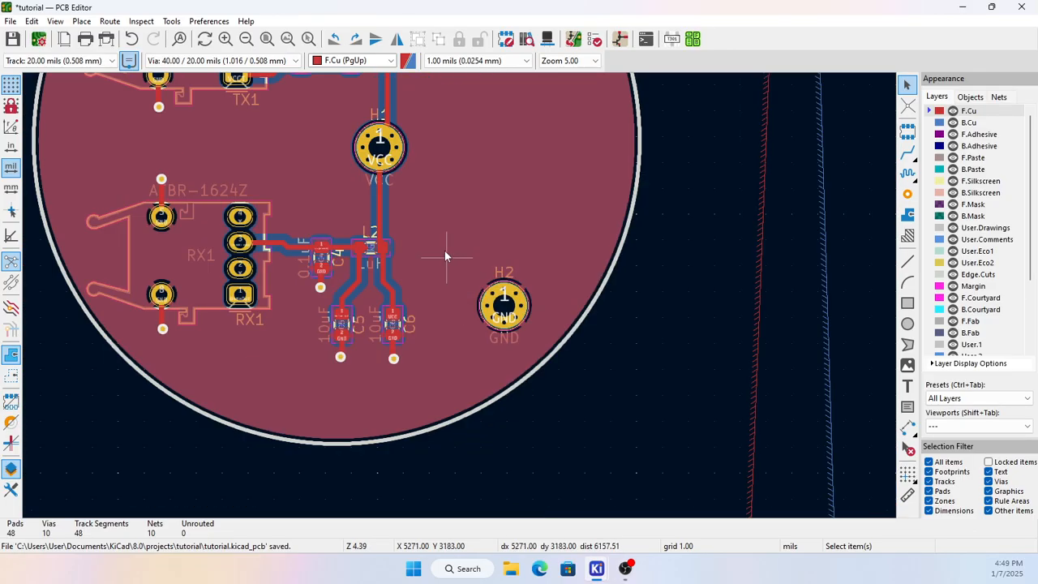
scroll(461, 300, up, 2)
scroll(460, 300, down, 4)
scroll(463, 293, up, 3)
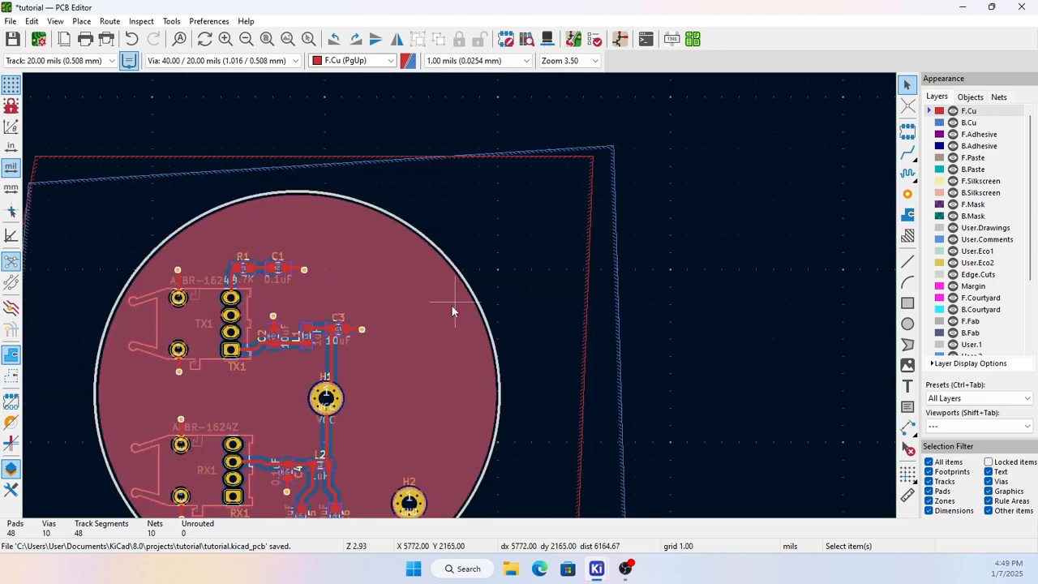
scroll(451, 305, down, 3)
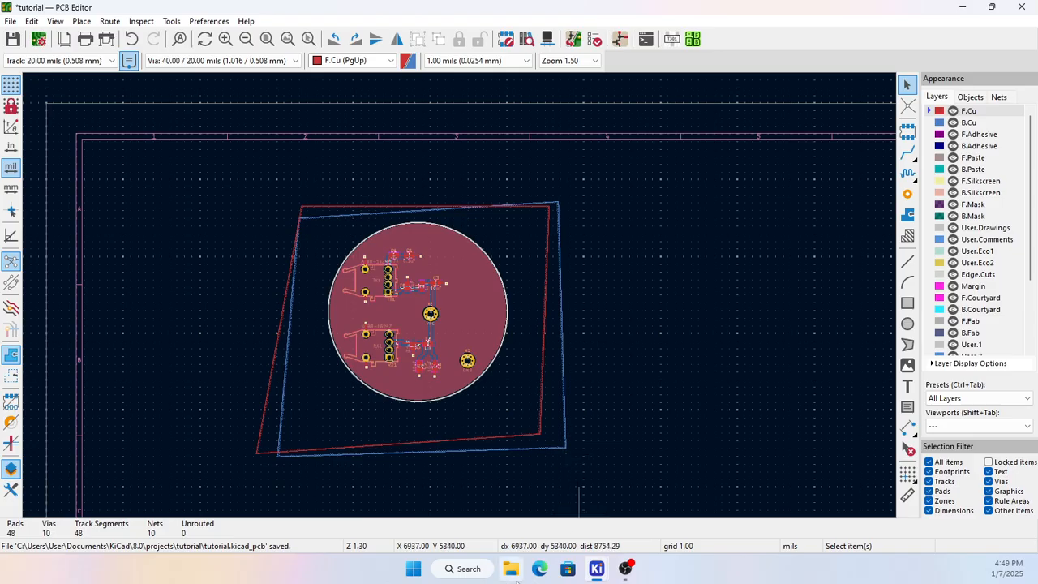
Step: Switch to the Edge browser, open YouTube and search for "sharetripllc kicad"
click(539, 568)
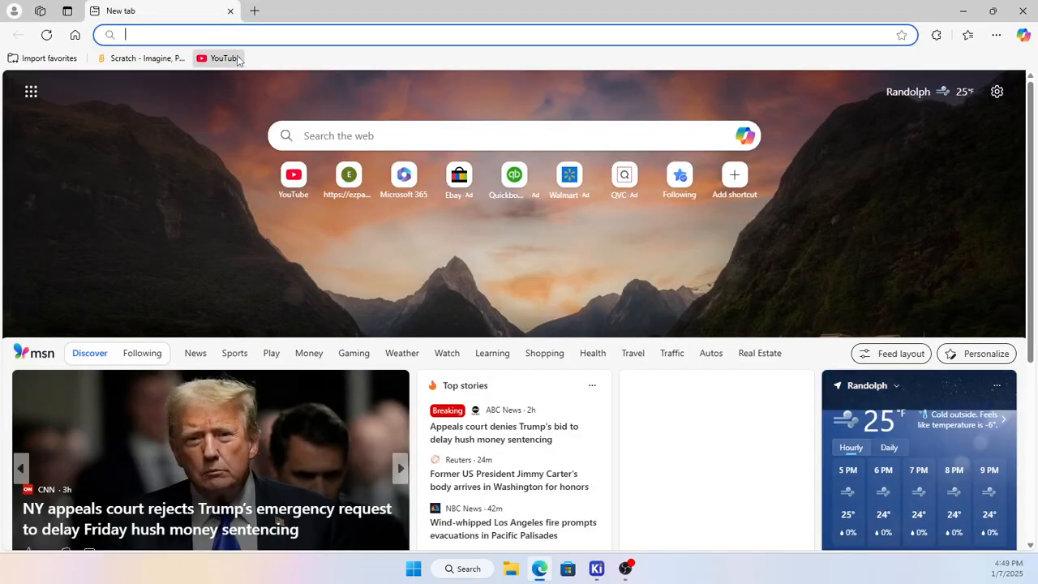
click(237, 59)
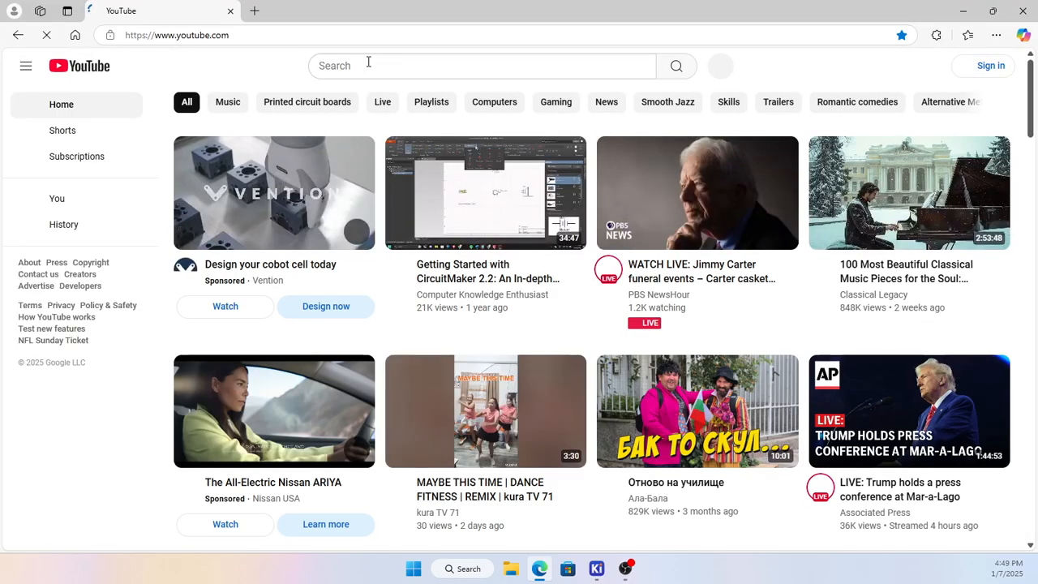
click(368, 61)
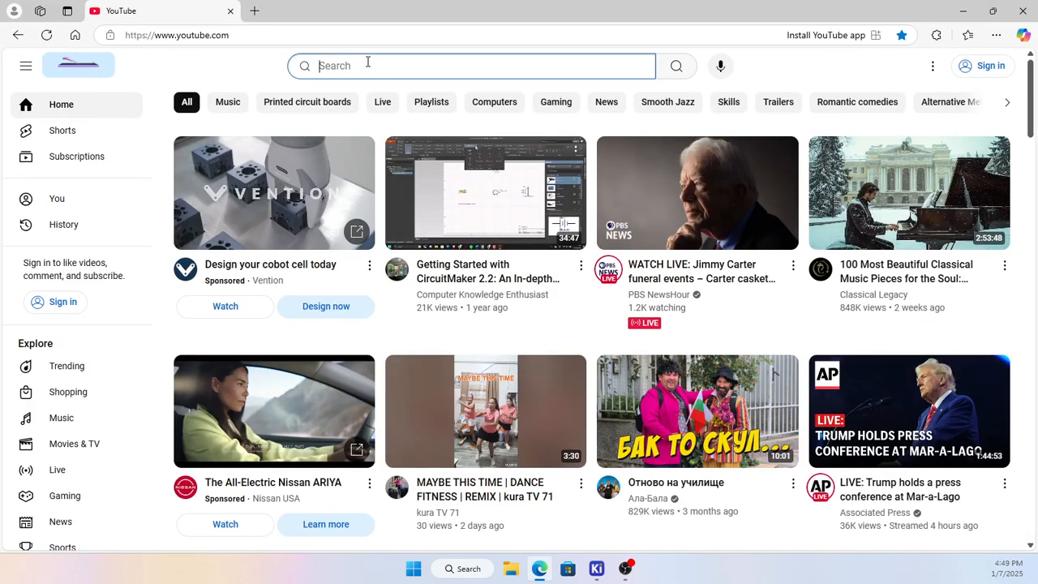
text(sha)
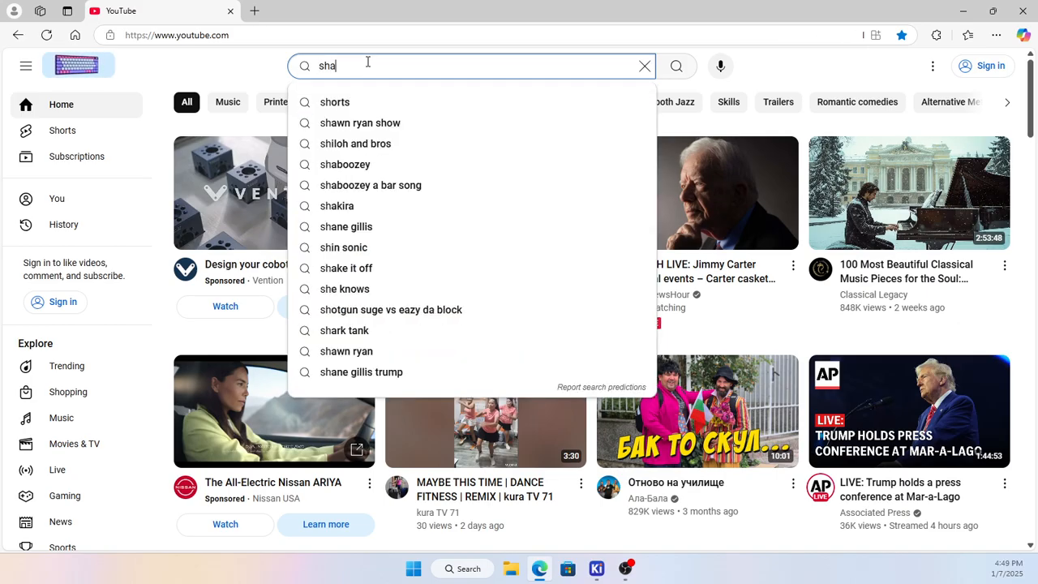
text(retr)
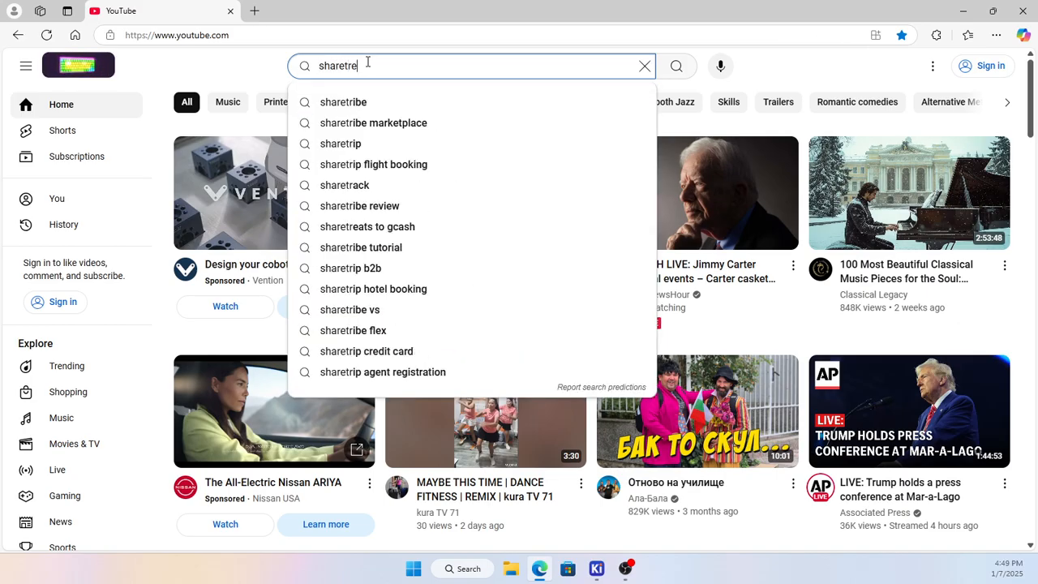
text(e)
key(BackSpace)
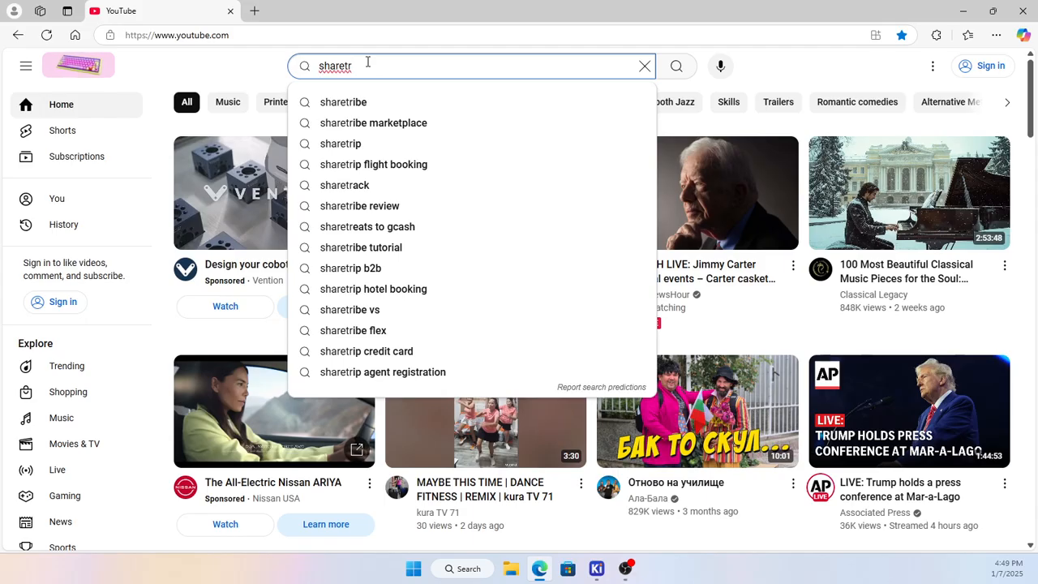
text(ip)
key(BackSpace)
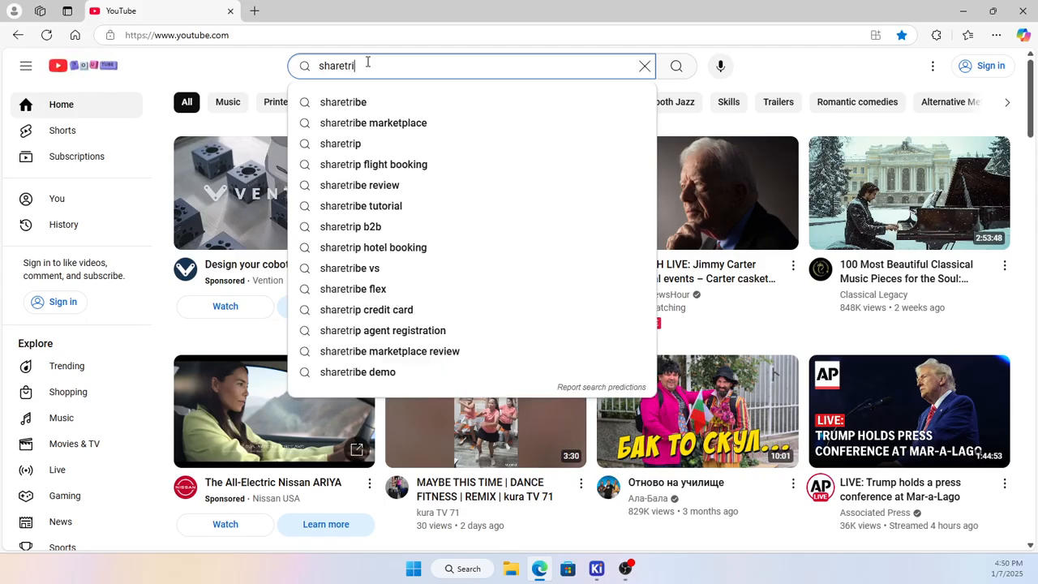
text(p)
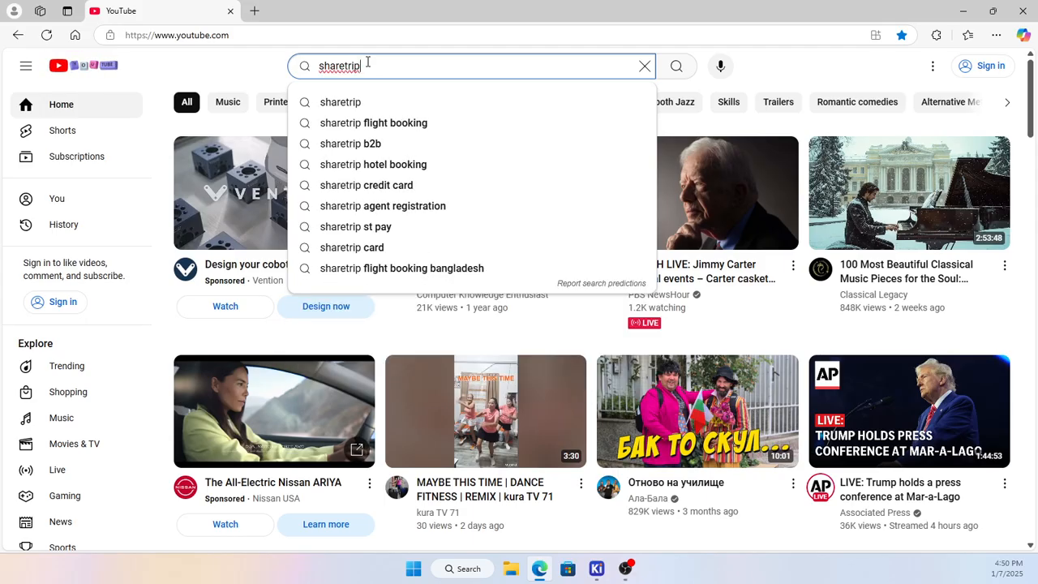
text(lle )
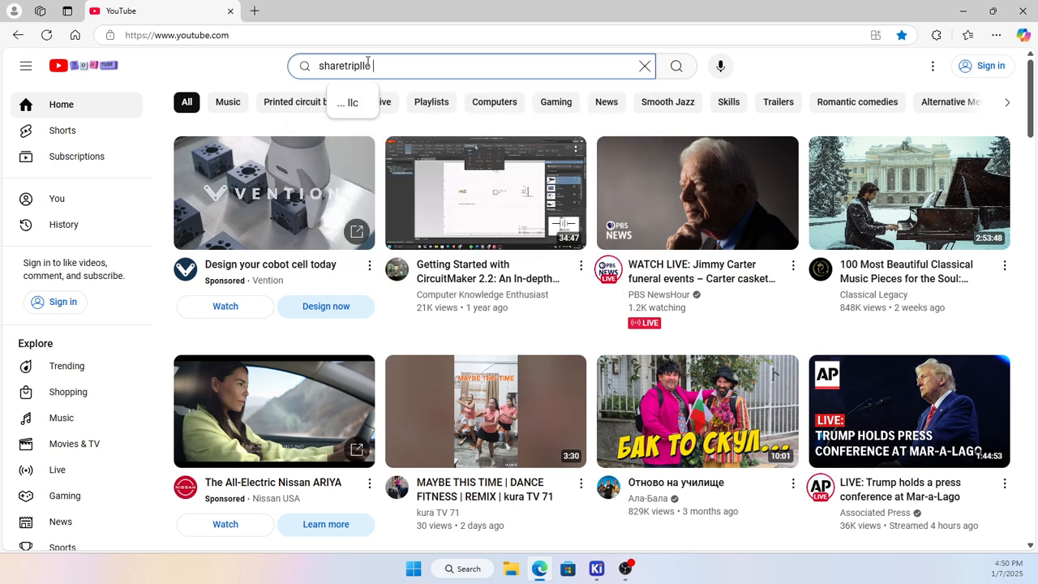
text(kica)
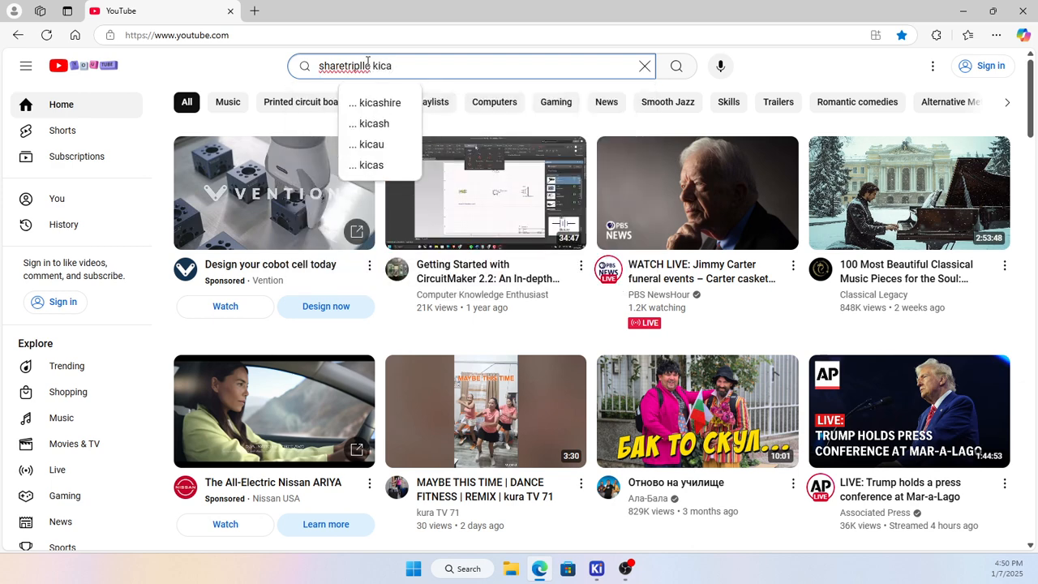
text(d)
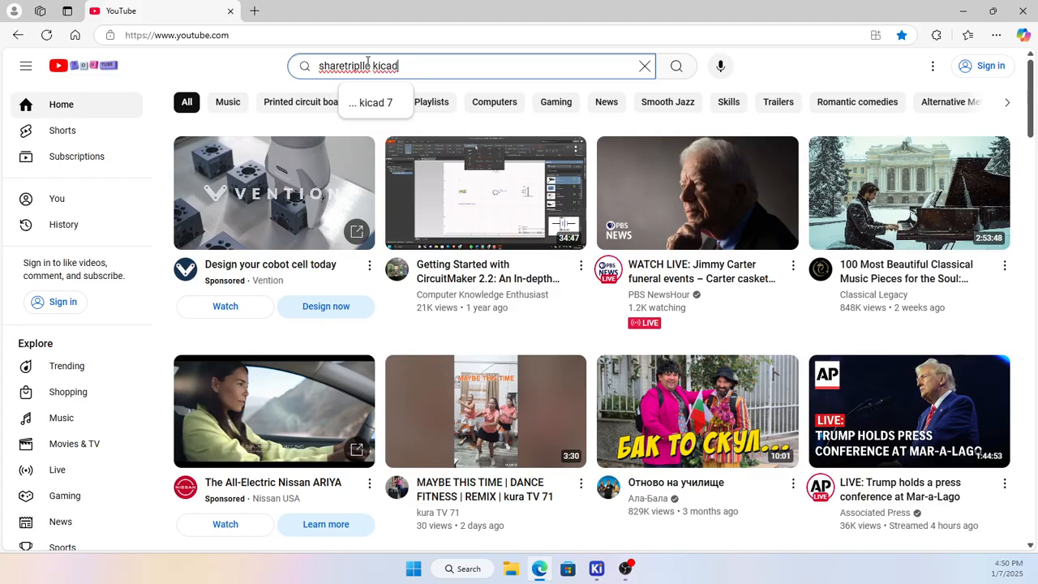
key(Return)
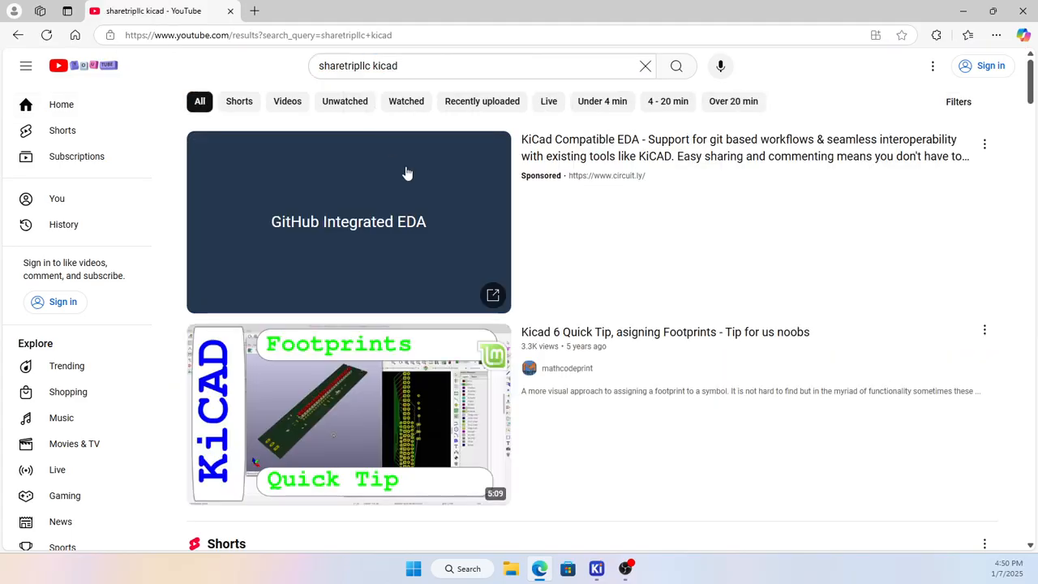
Step: Open the "kicad tutorial beginners" short from the search results and go to its channel page
scroll(431, 354, down, 2)
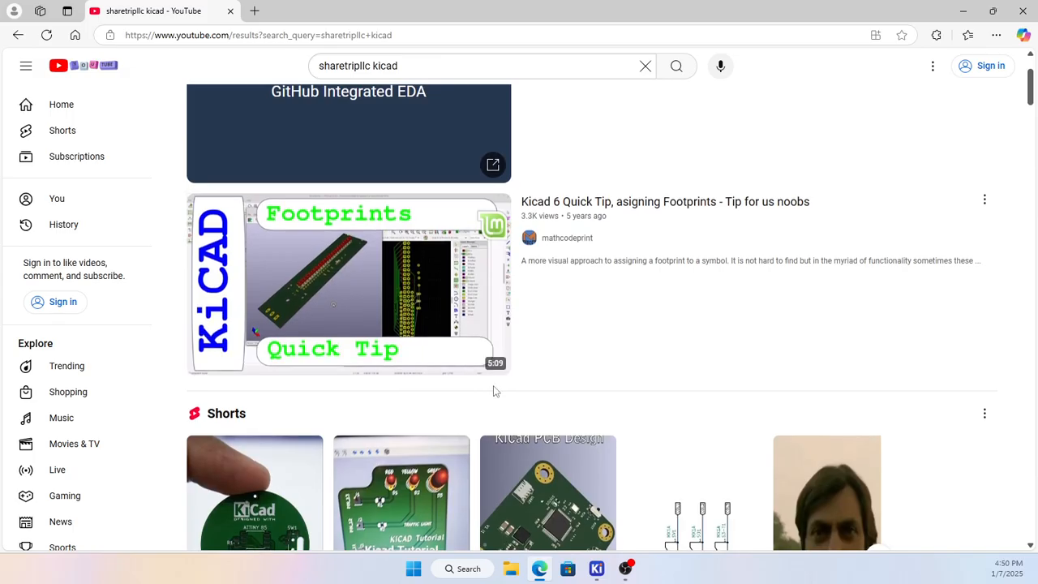
scroll(479, 393, down, 2)
scroll(434, 402, down, 2)
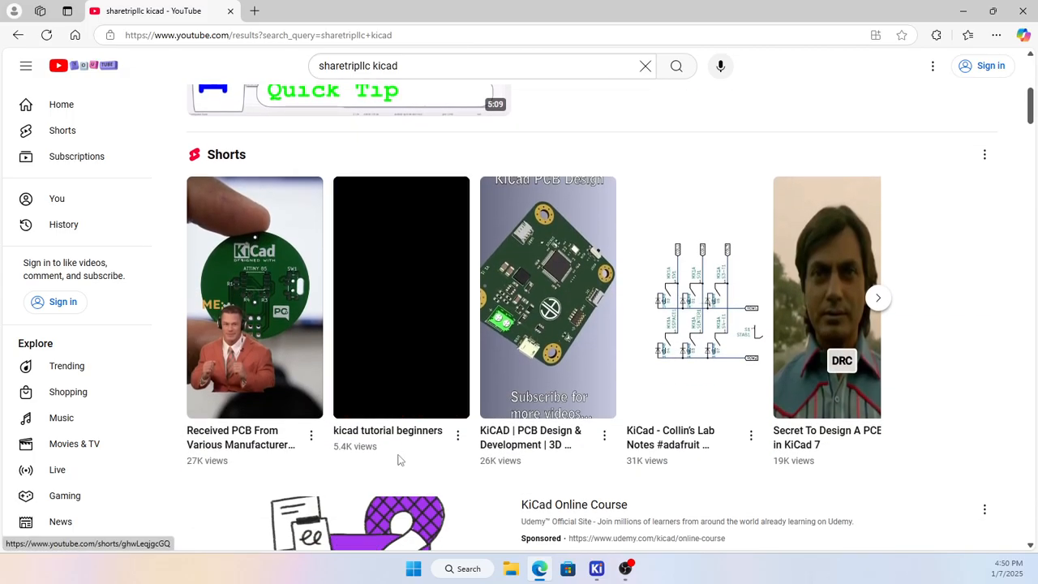
scroll(377, 401, down, 1)
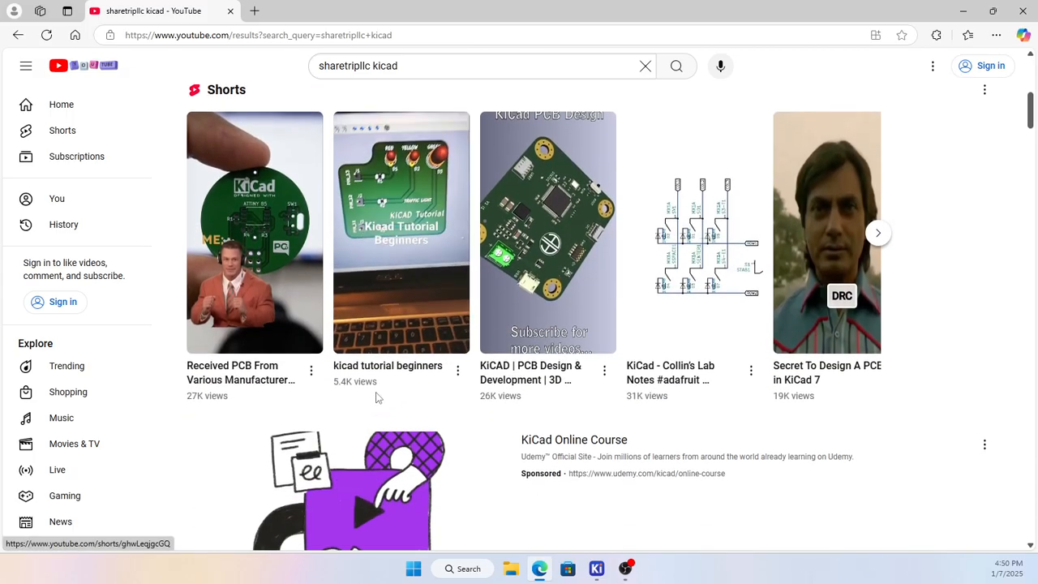
click(379, 370)
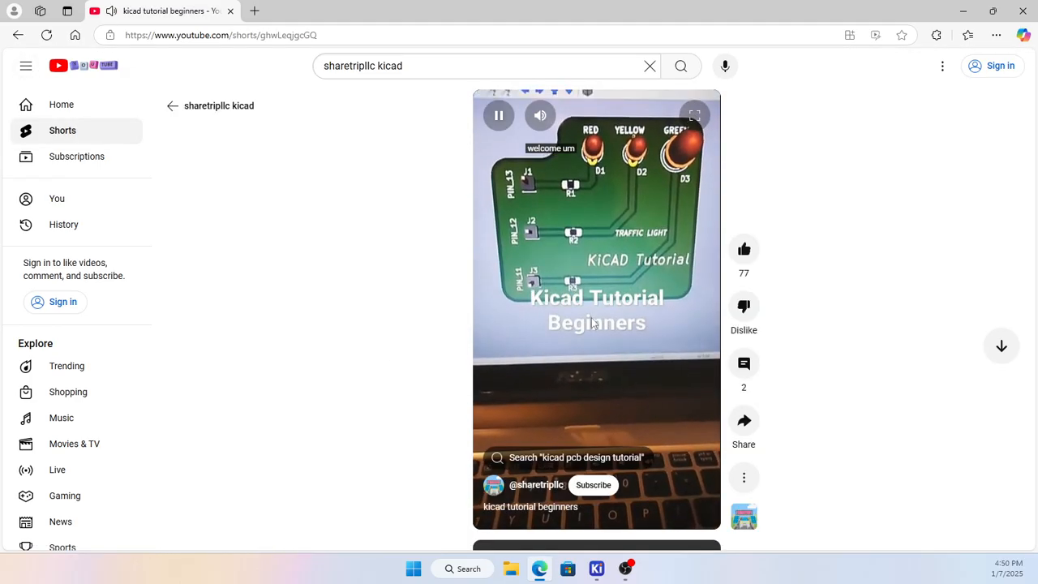
click(493, 489)
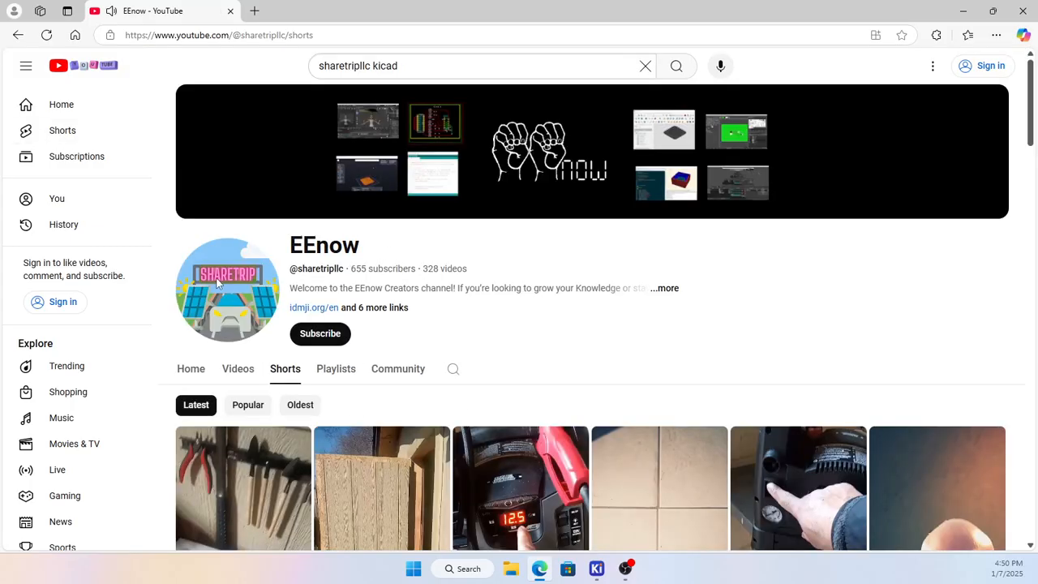
Step: Start saving the channel's profile picture and create a folder named "logo" in Downloads for it
right_click(217, 282)
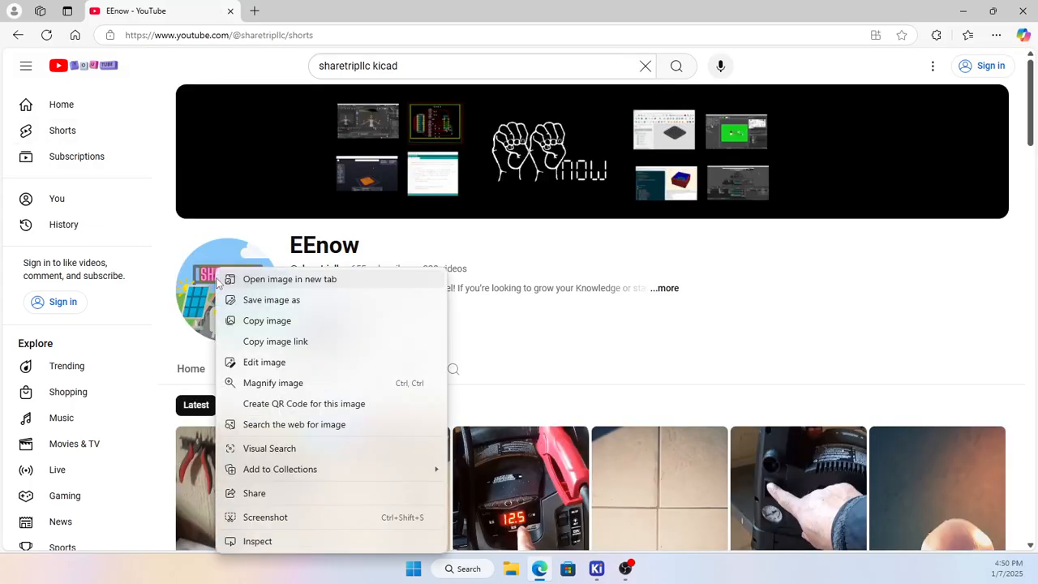
click(271, 300)
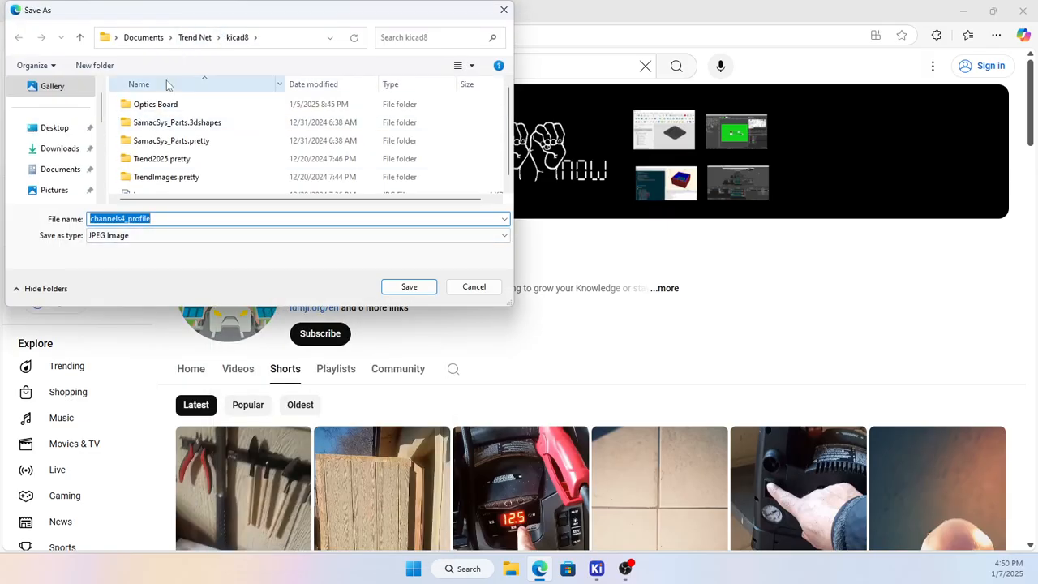
click(71, 151)
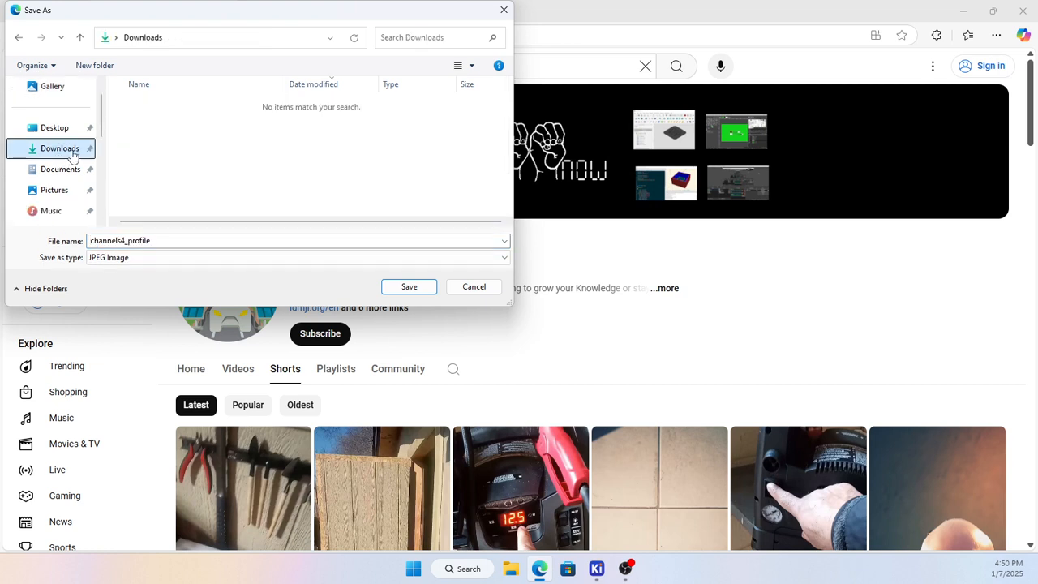
right_click(167, 139)
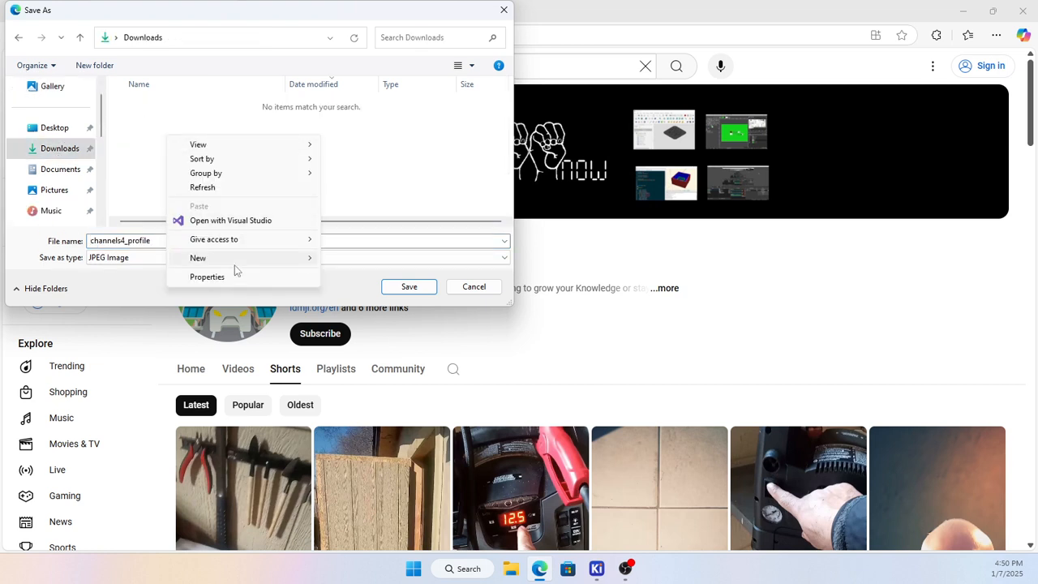
mouse_move(243, 258)
click(362, 258)
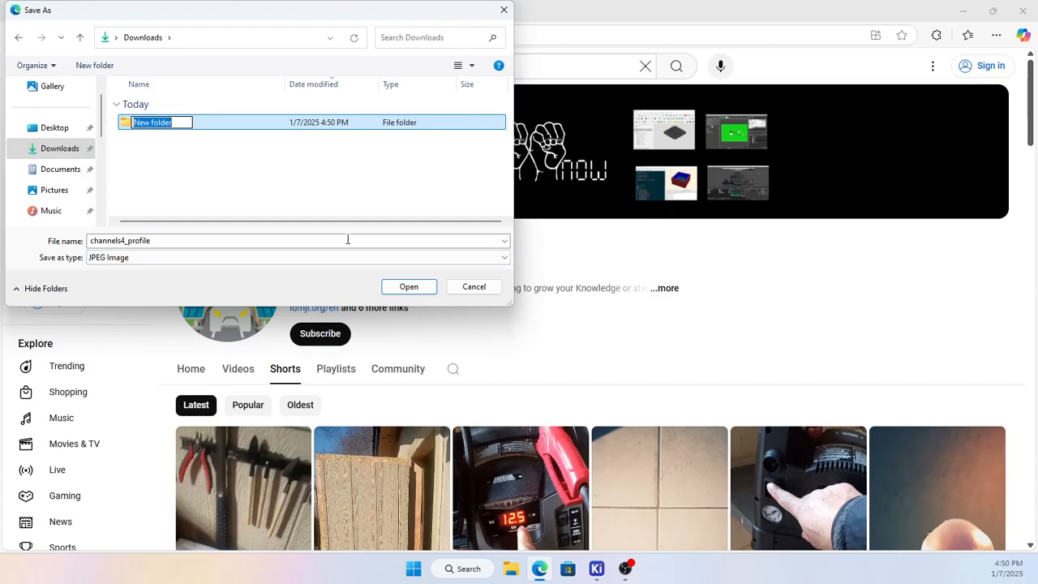
text(logo)
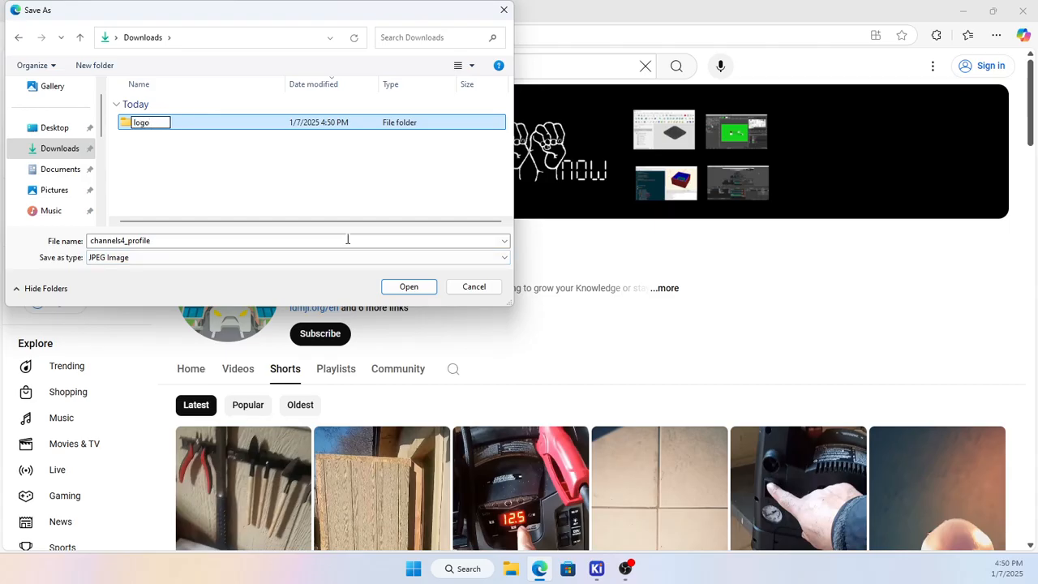
Step: Save the picture as JPEG channels4_profile in the logo folder and close the browser
double_click(130, 124)
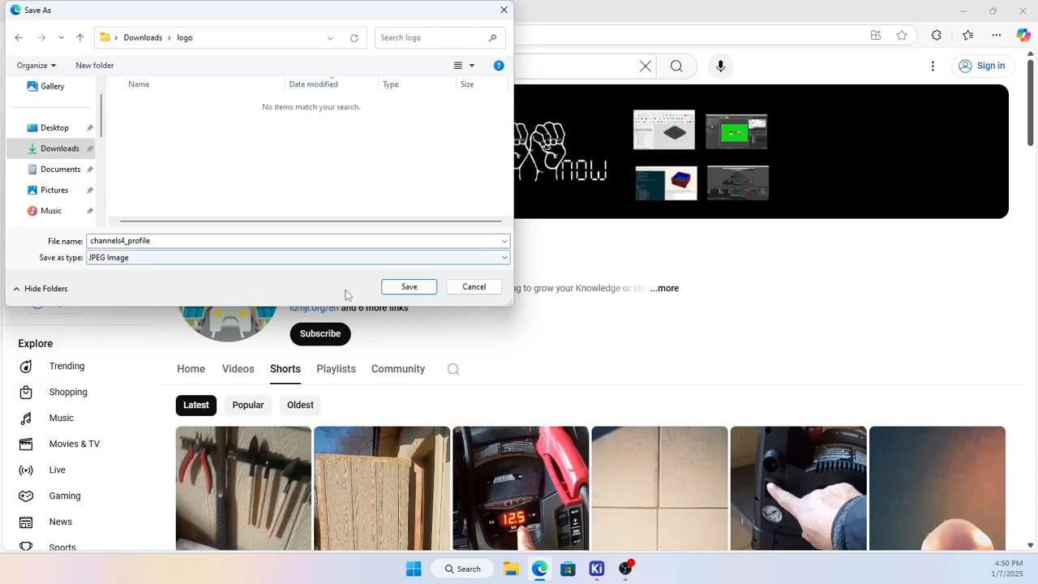
click(409, 287)
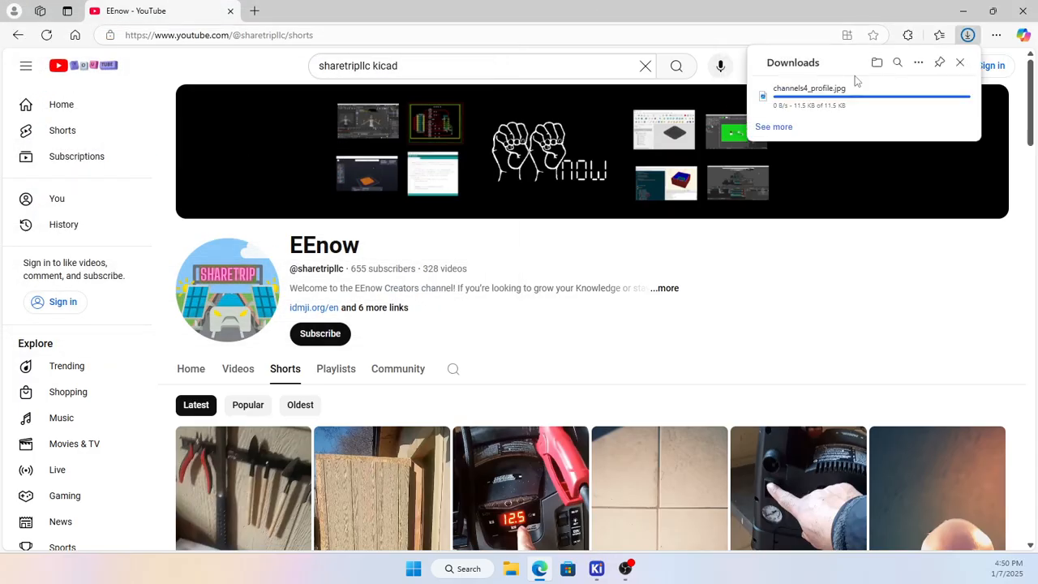
click(230, 12)
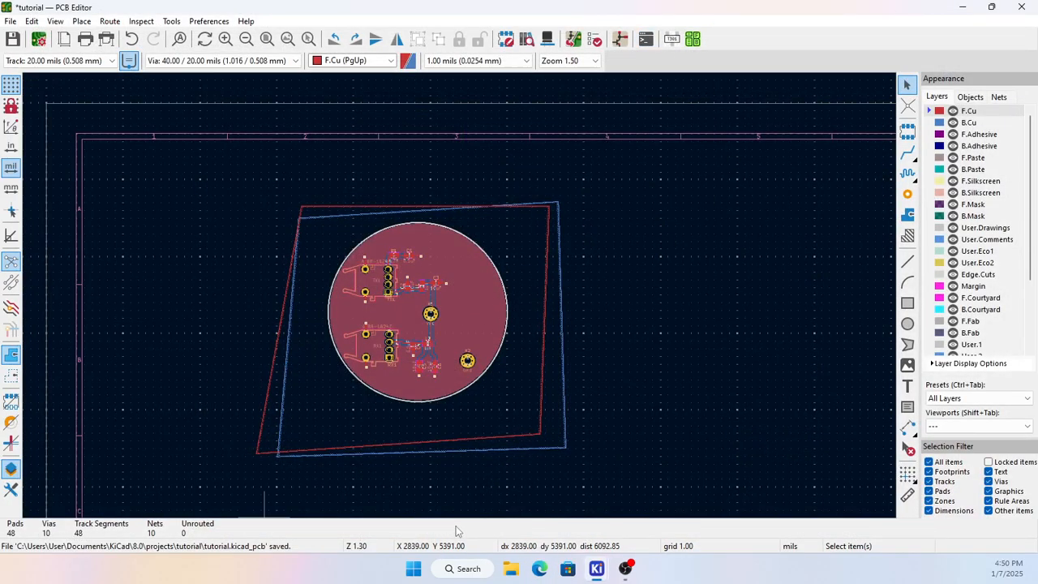
Step: Switch to the KiCad project manager, open the Image Converter and maximize its window
mouse_move(598, 572)
click(477, 521)
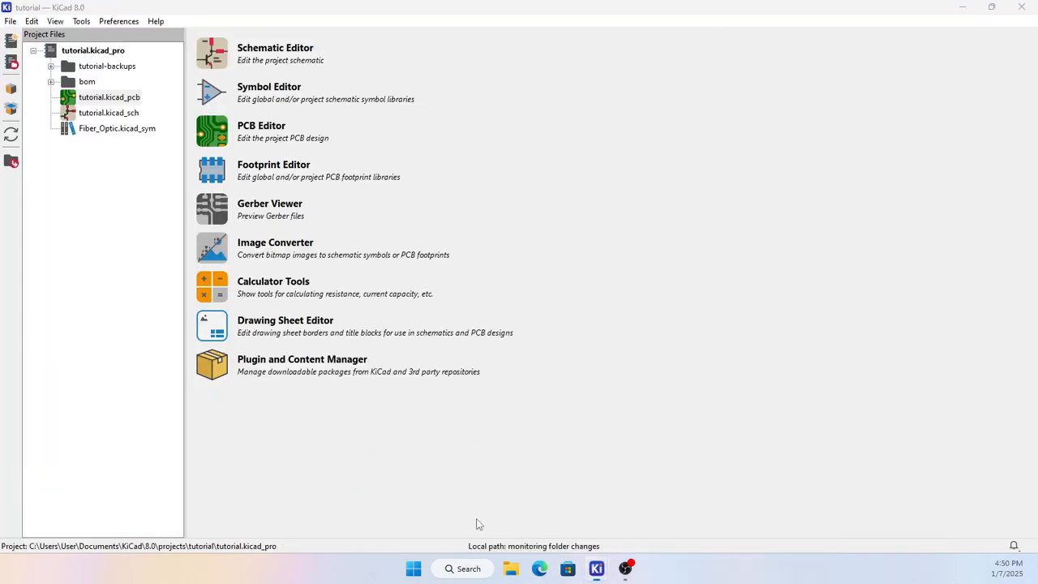
click(239, 249)
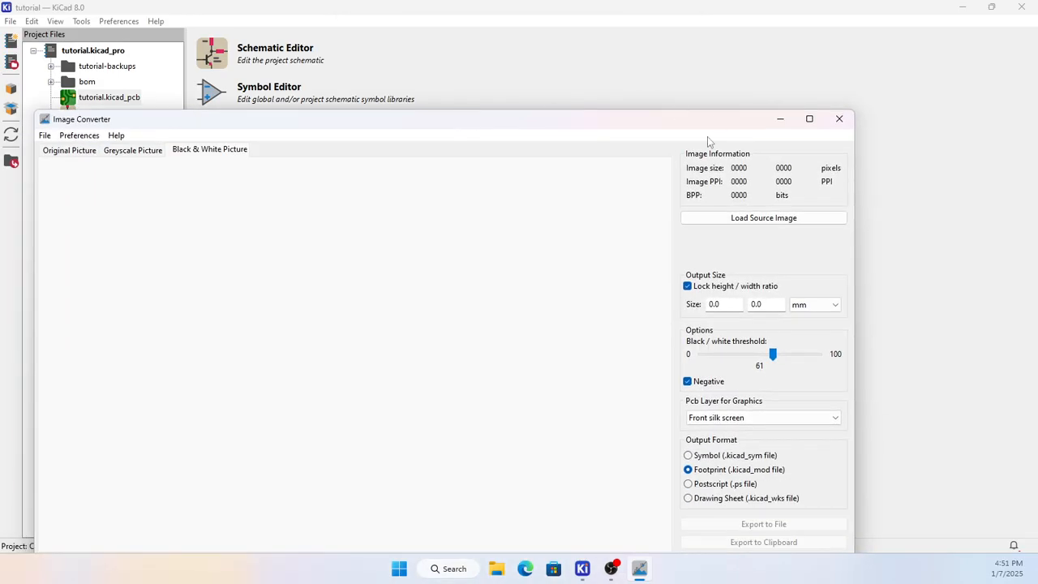
click(809, 118)
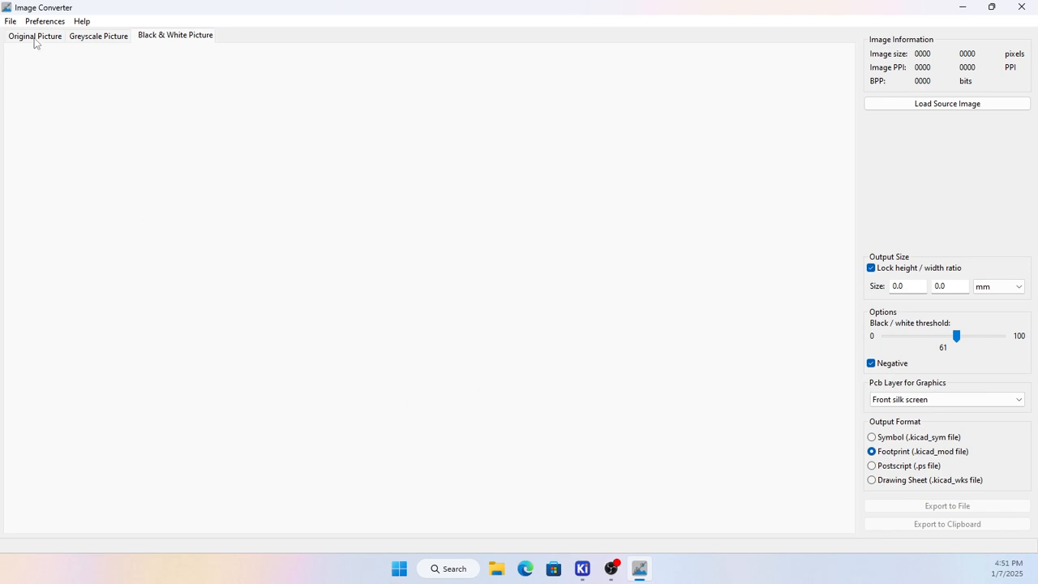
Step: Load channels4_profile from the logo folder in Downloads into the Image Converter and turn off the Negative option
click(11, 22)
click(18, 41)
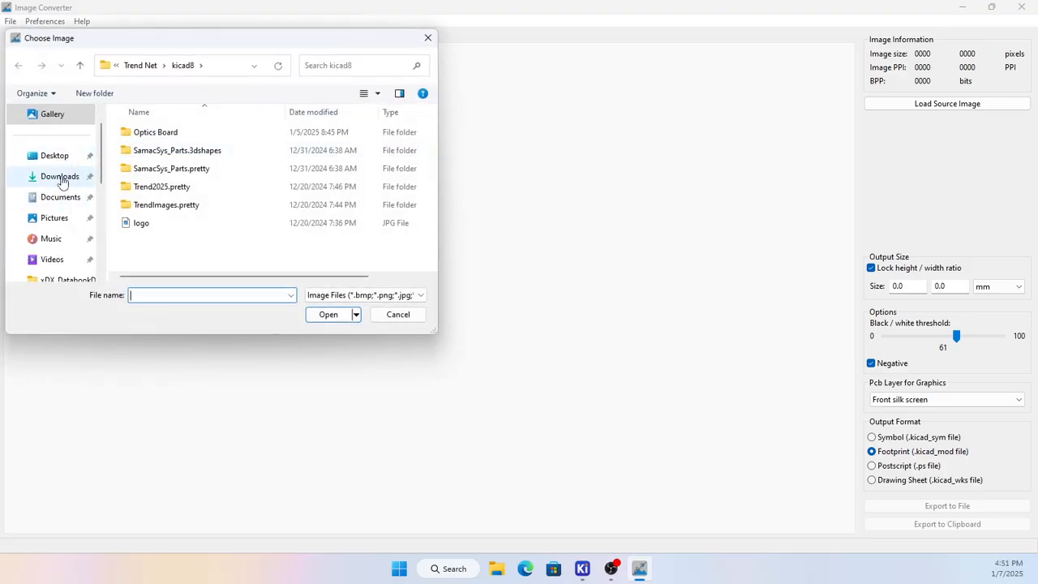
click(60, 176)
double_click(149, 162)
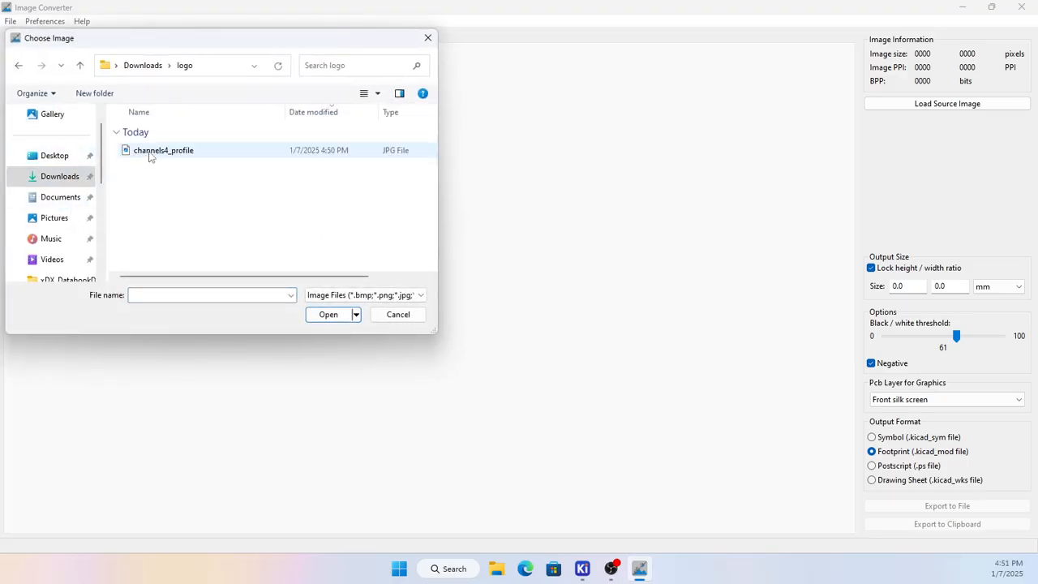
click(153, 154)
click(328, 315)
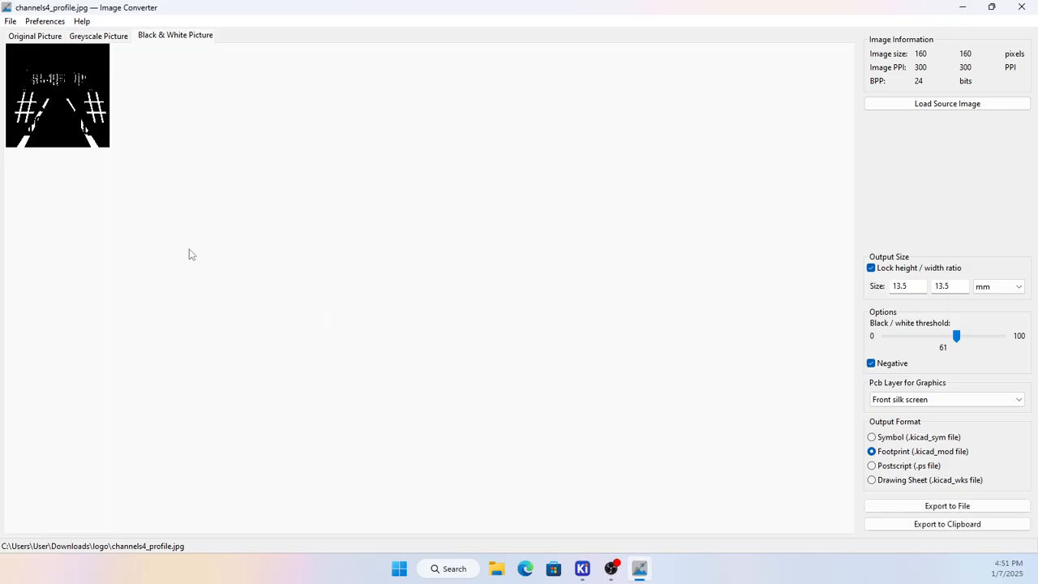
click(871, 364)
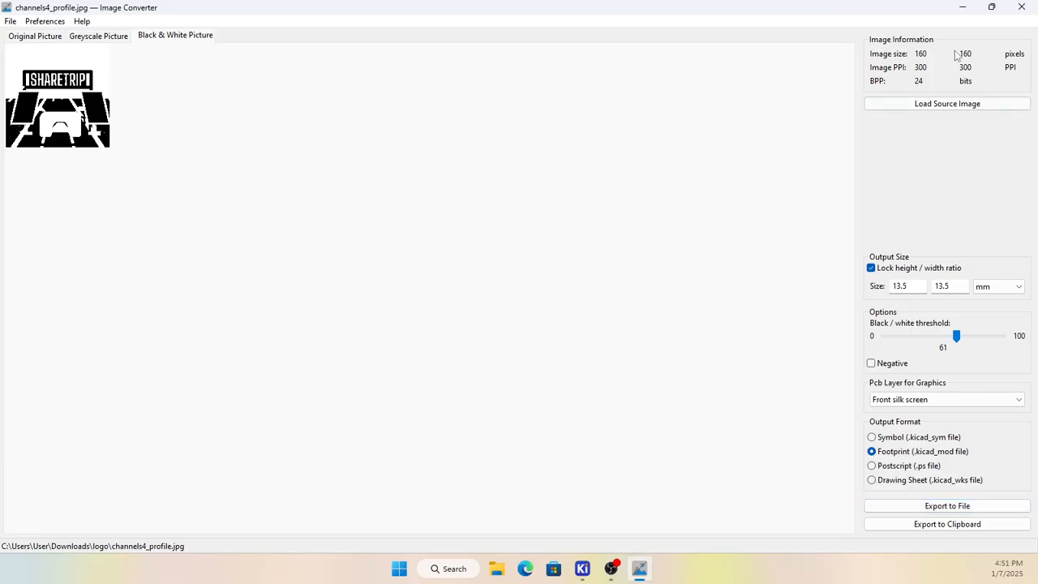
click(962, 7)
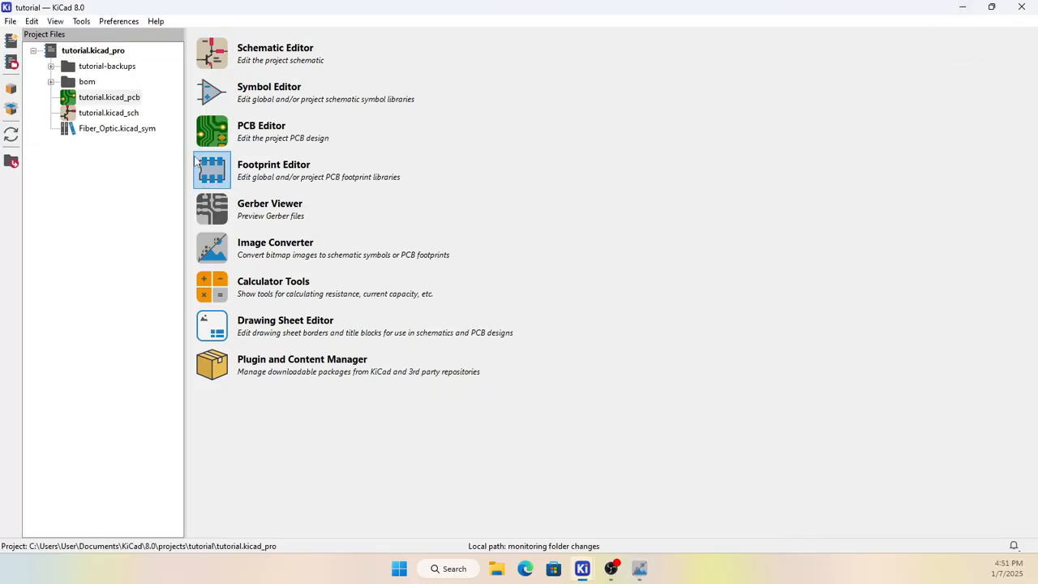
click(213, 131)
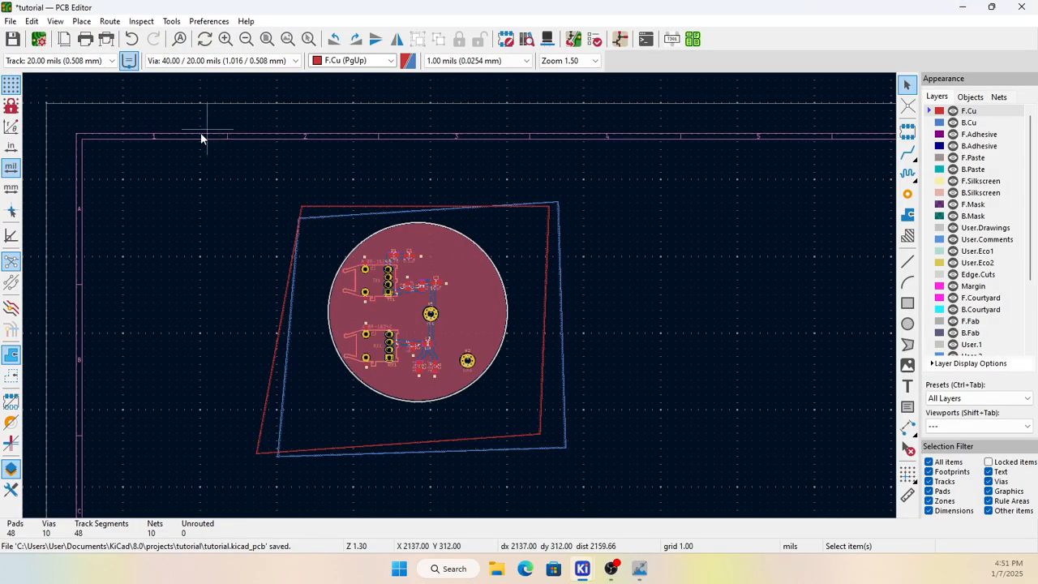
click(11, 21)
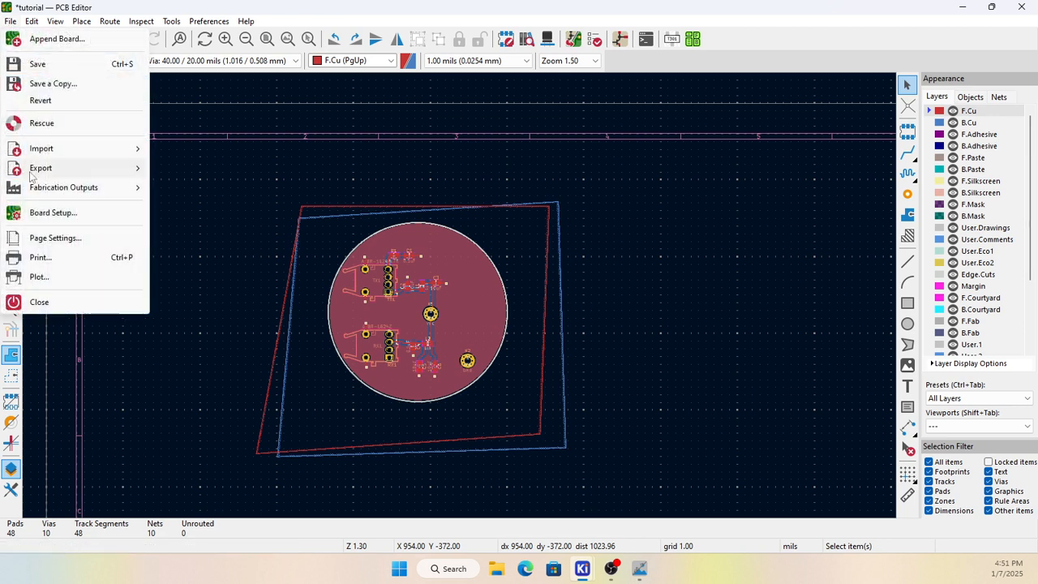
click(151, 25)
mouse_move(204, 21)
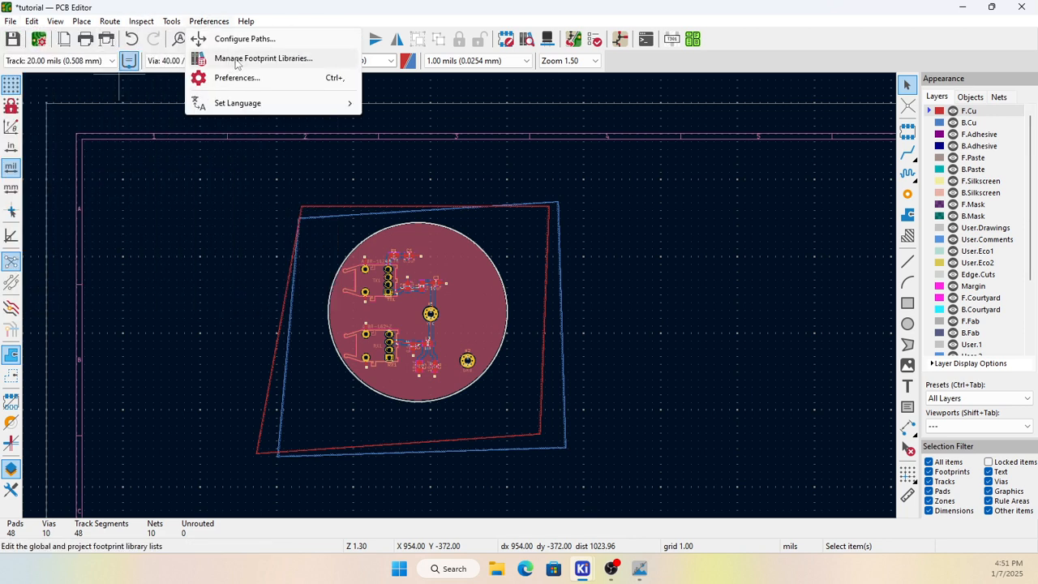
click(237, 62)
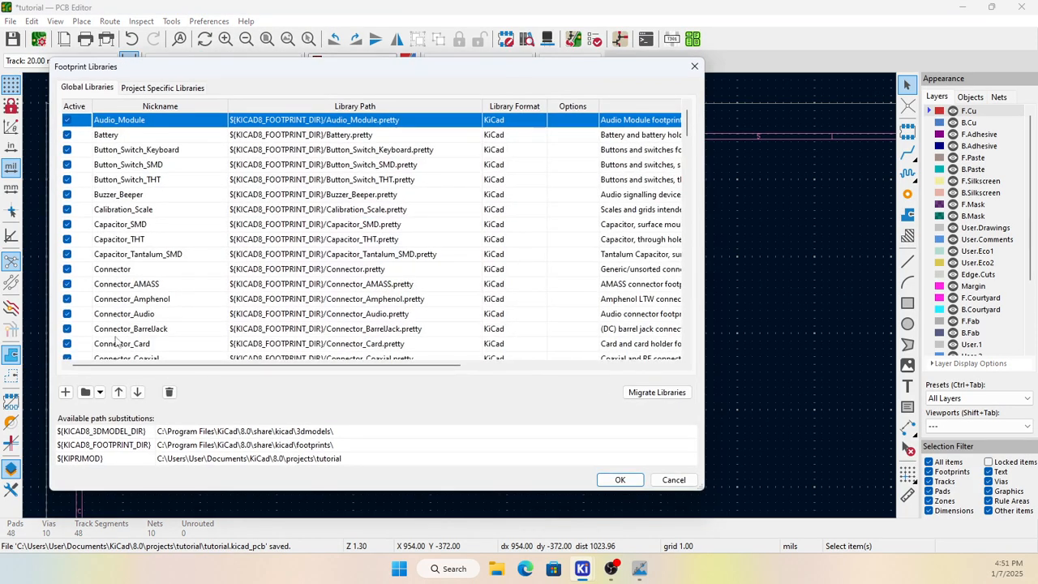
click(694, 65)
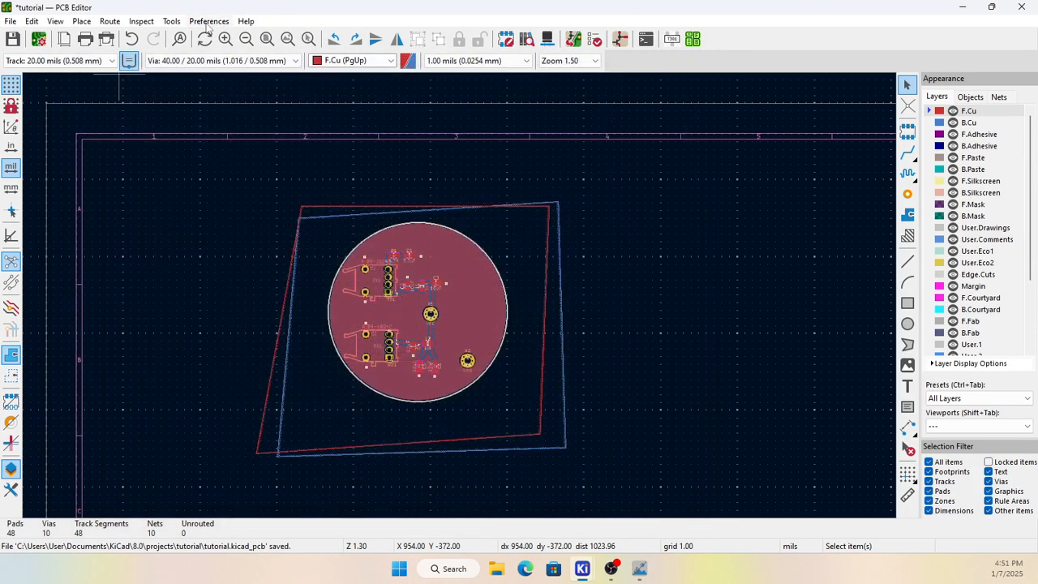
click(207, 22)
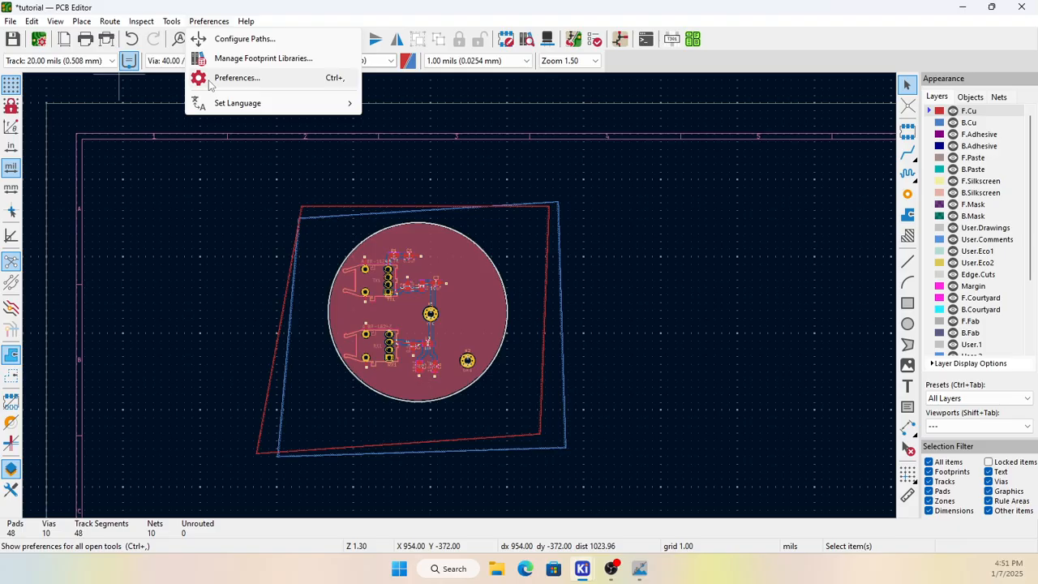
click(234, 62)
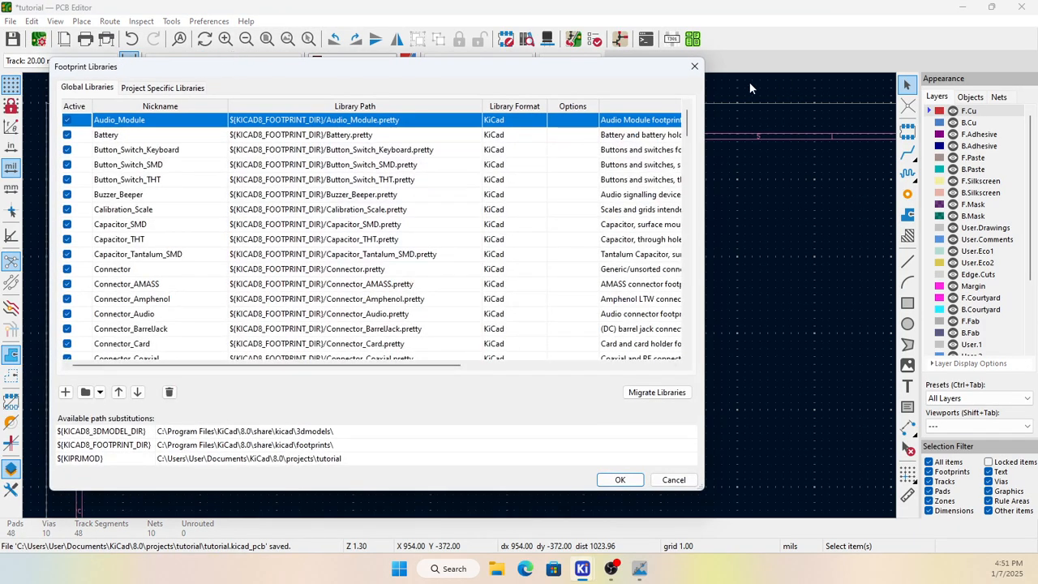
click(695, 68)
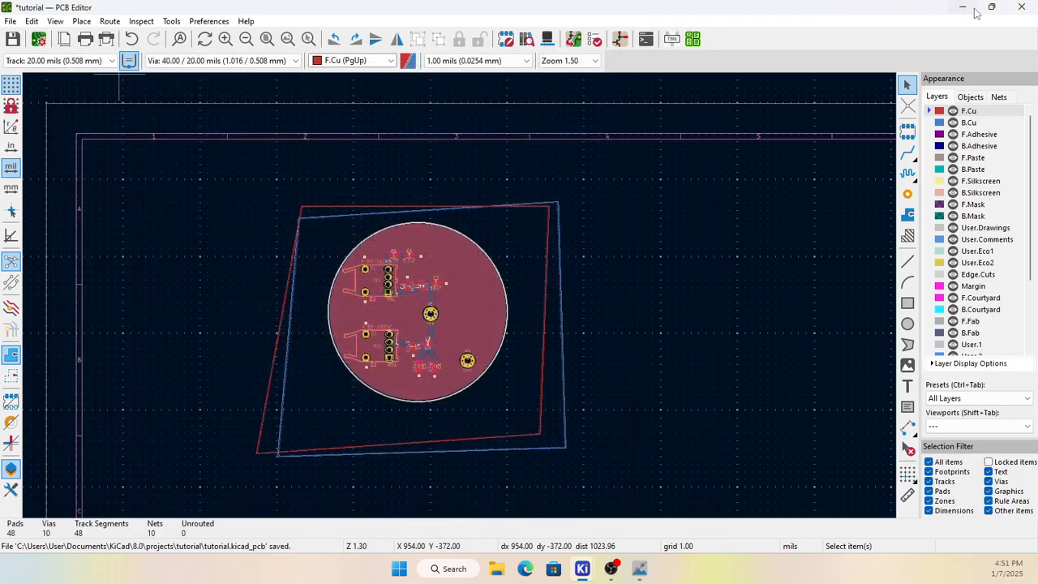
click(963, 8)
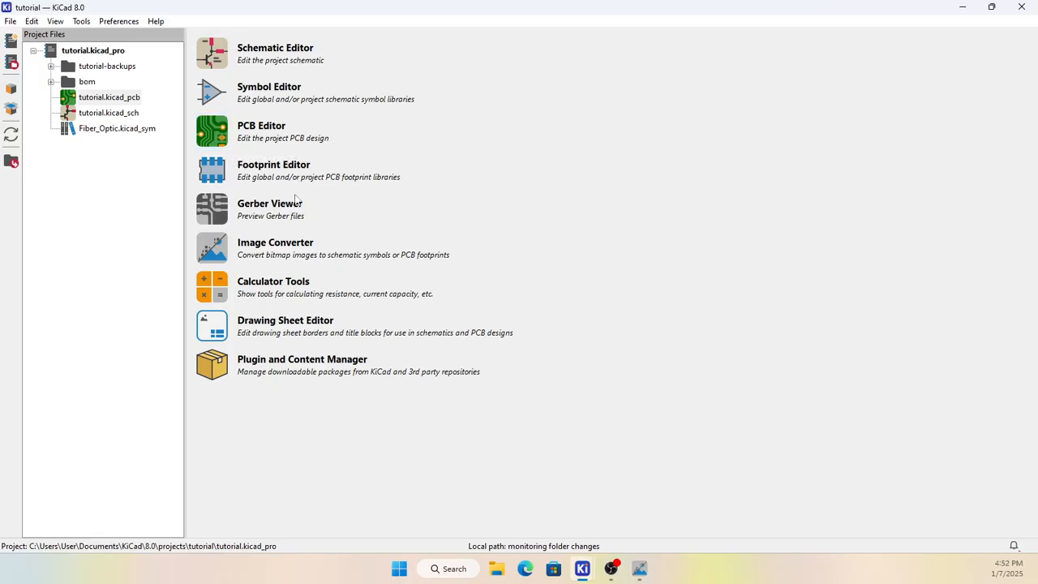
Step: Open the Footprint Editor and start a new footprint library in the Global library table
click(215, 180)
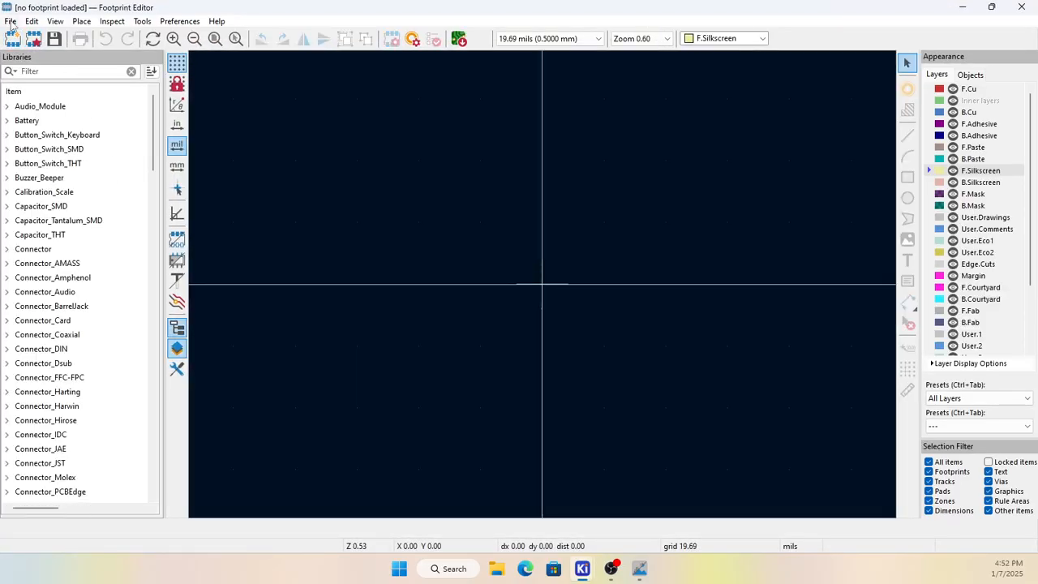
click(11, 22)
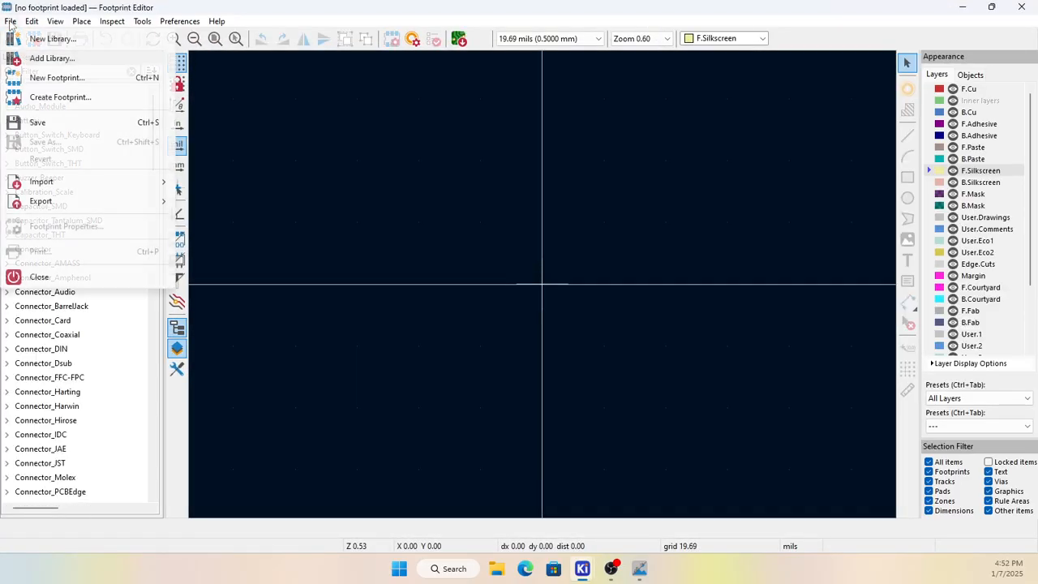
click(48, 46)
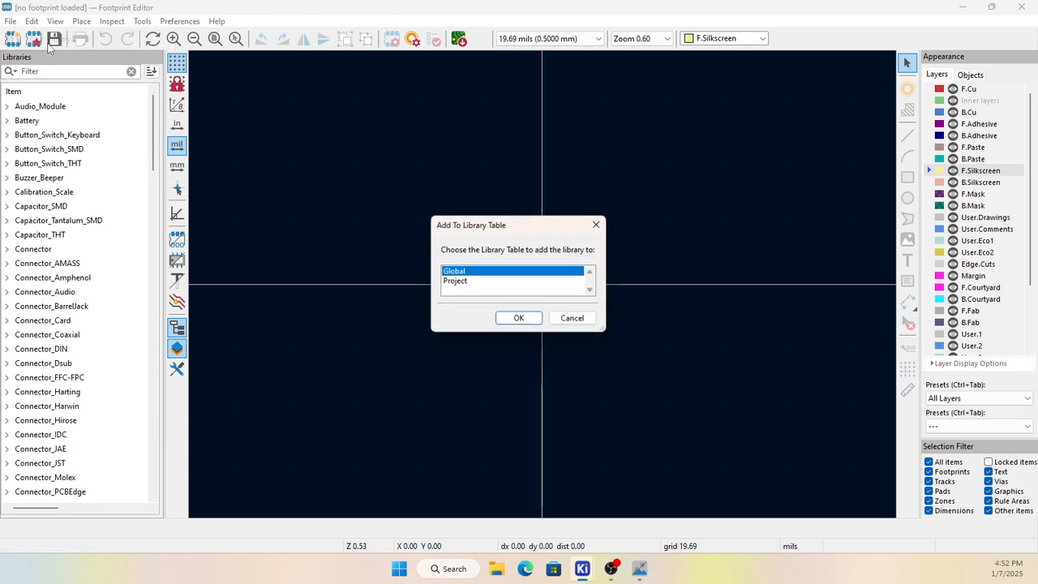
click(519, 319)
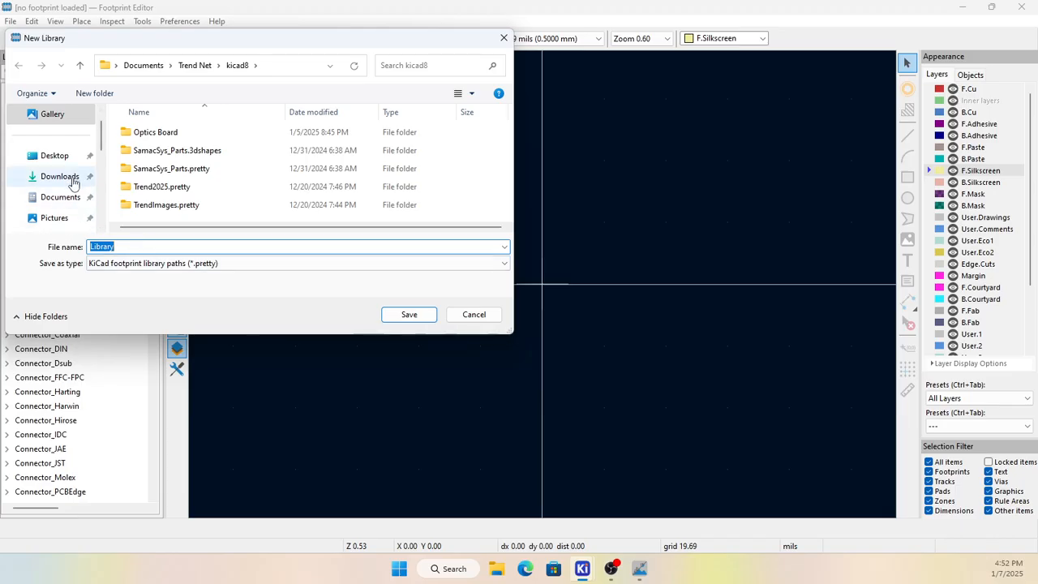
Step: Choose the SharetripLLC folder in Documents as the new library's location, keeping the KiCad footprint library (*.pretty) type
click(61, 197)
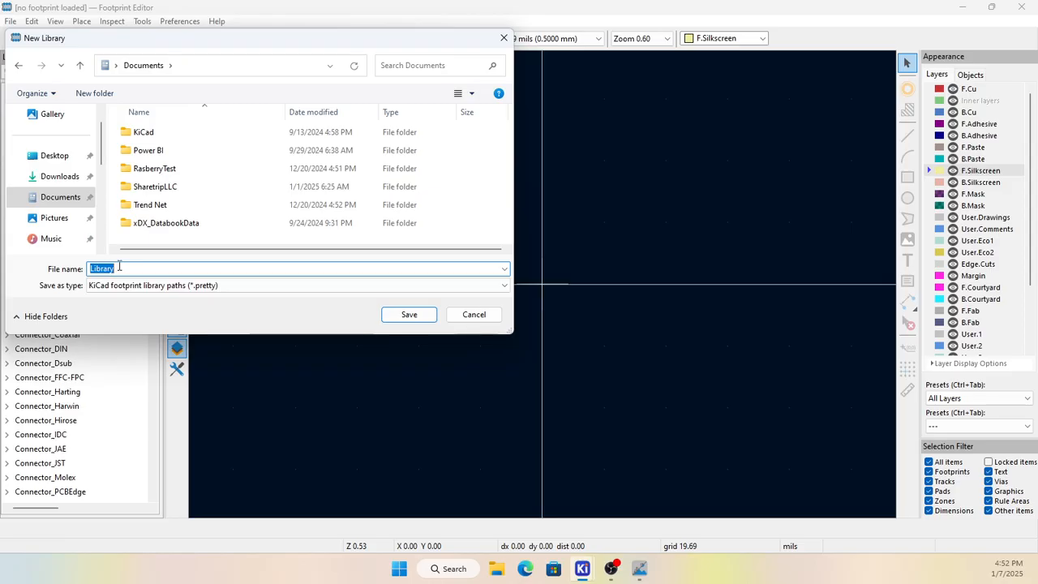
text(shar)
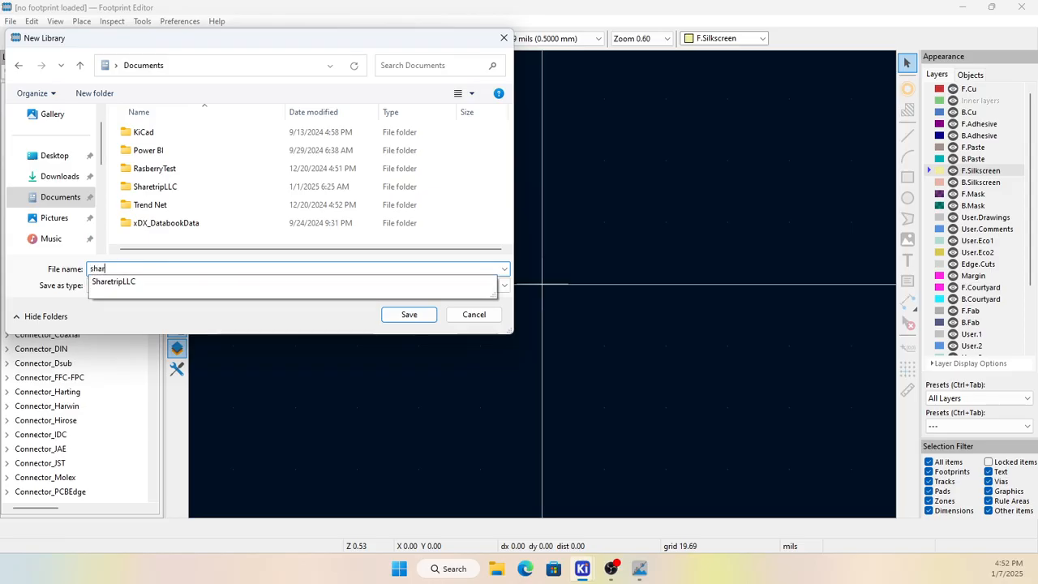
text(e)
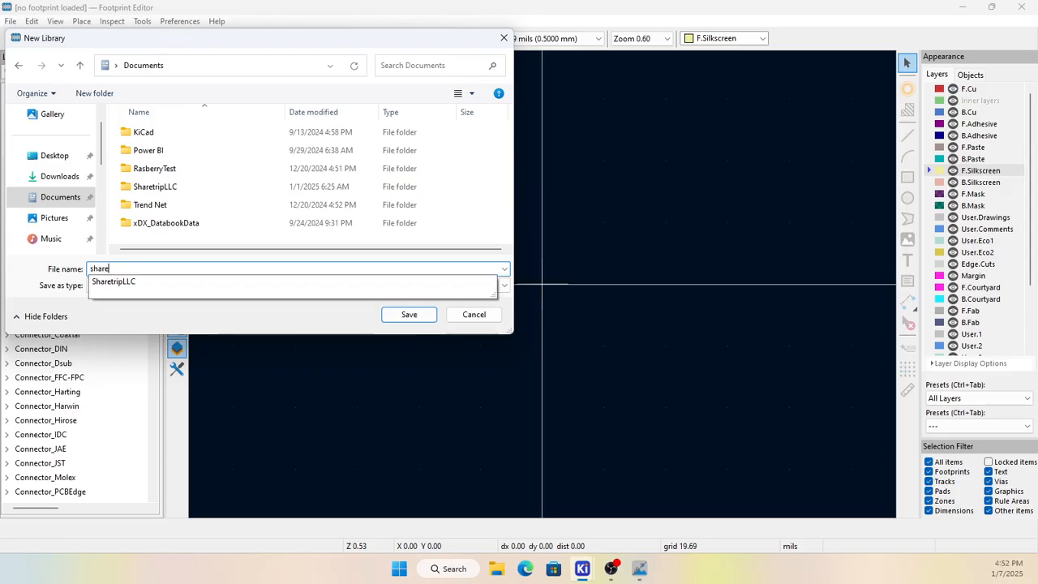
click(157, 289)
click(157, 286)
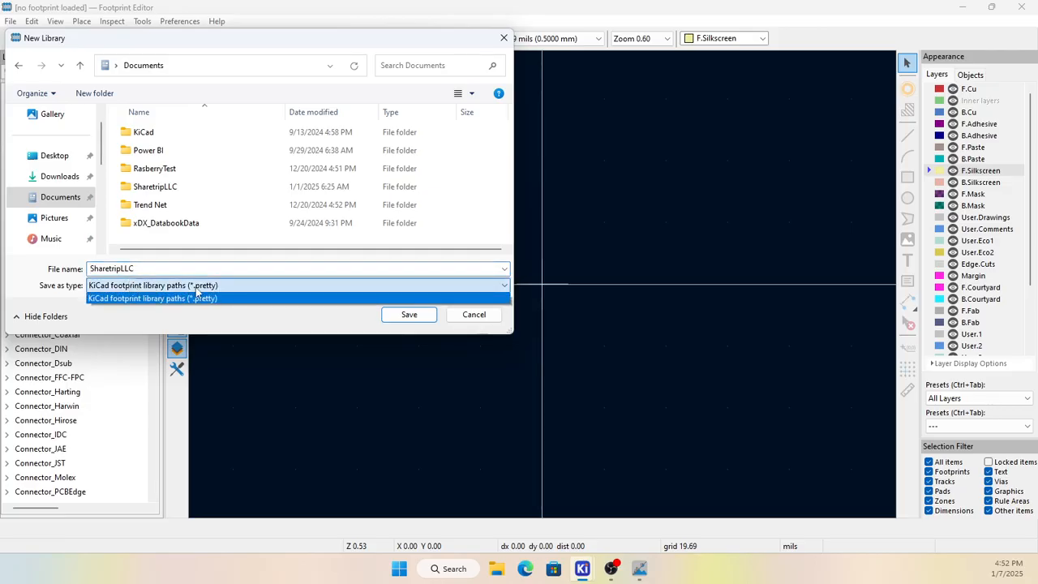
click(162, 297)
click(405, 315)
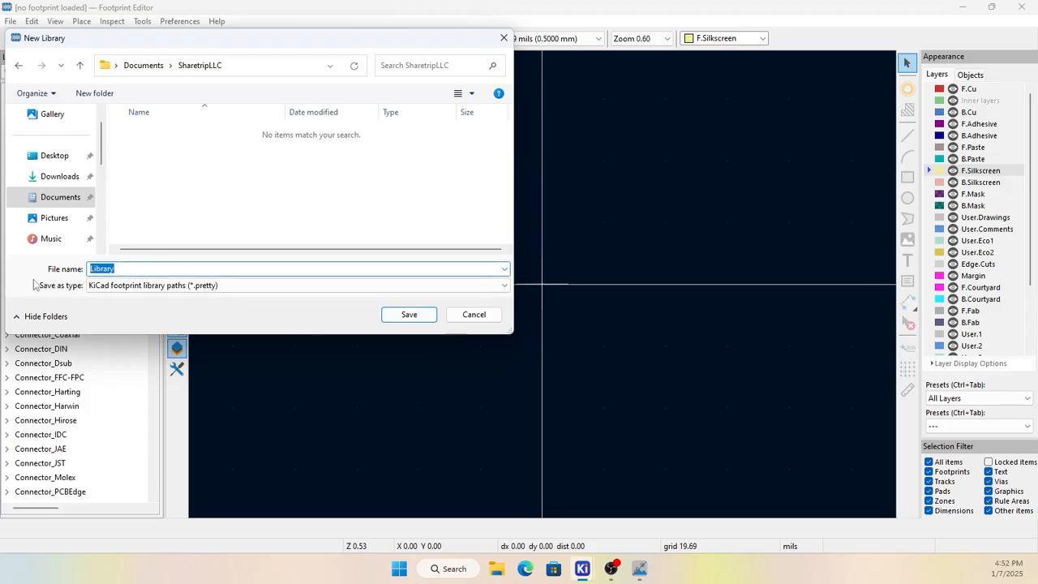
Step: Save the new footprint library as sharetrip in the Documents/SharetripLLC folder
text(sharetio)
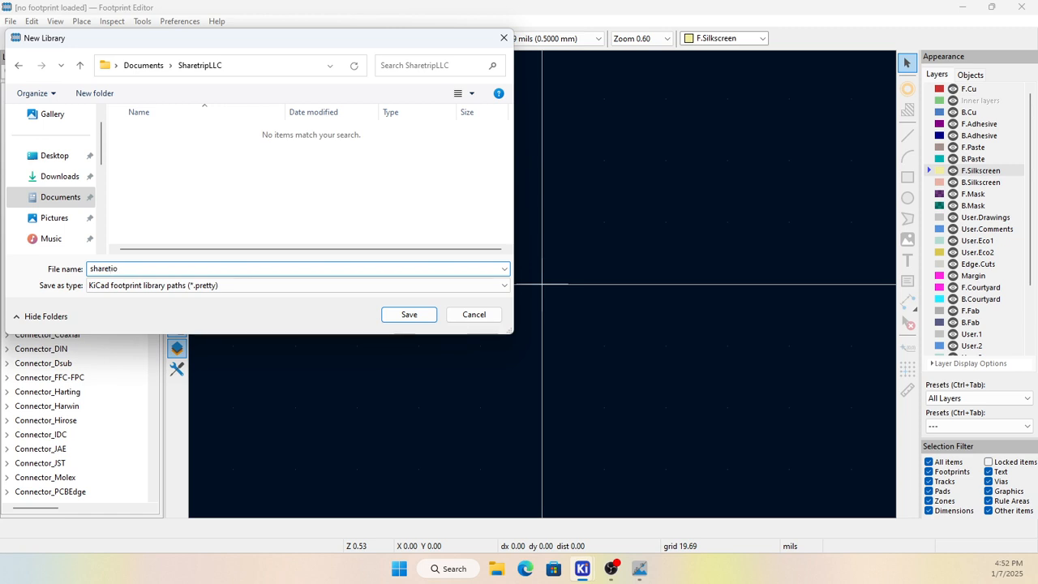
key(BackSpace)
key(BackSpace)
text(r)
click(415, 316)
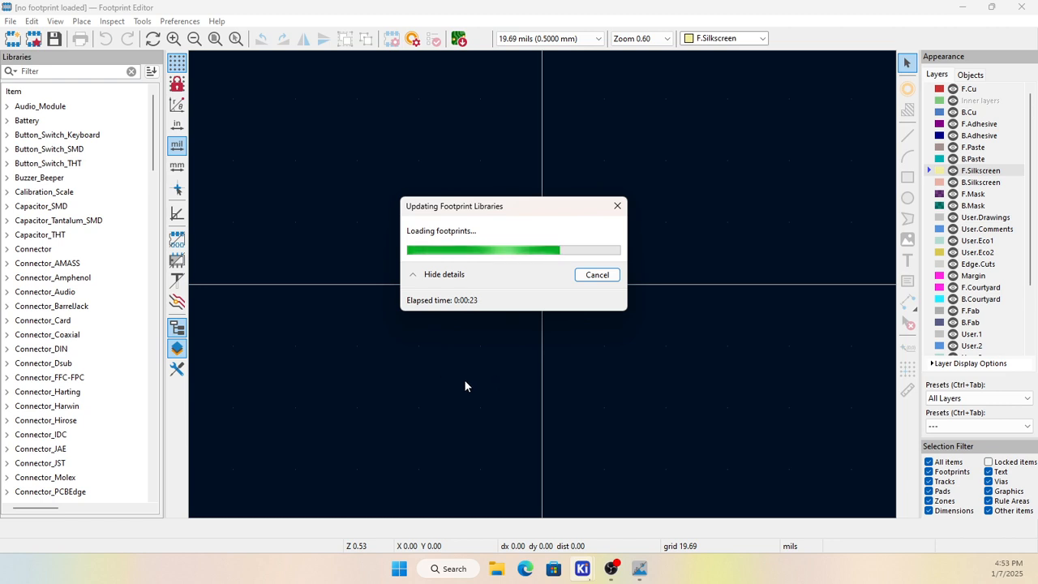
mouse_move(583, 570)
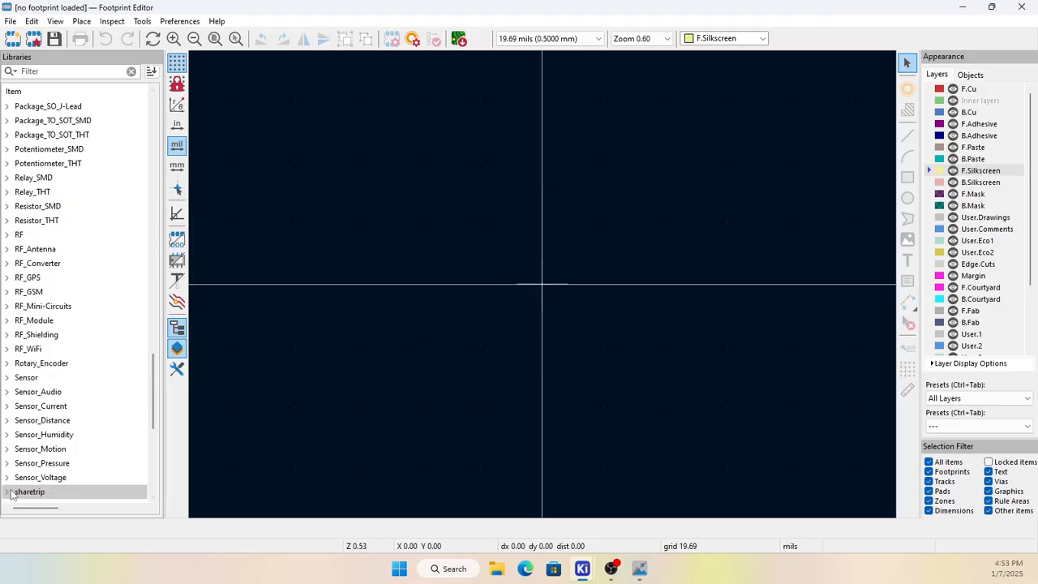
Step: Check the sharetrip library's entry in the footprint library tree and close the Footprint Editor
click(7, 492)
scroll(15, 415, down, 2)
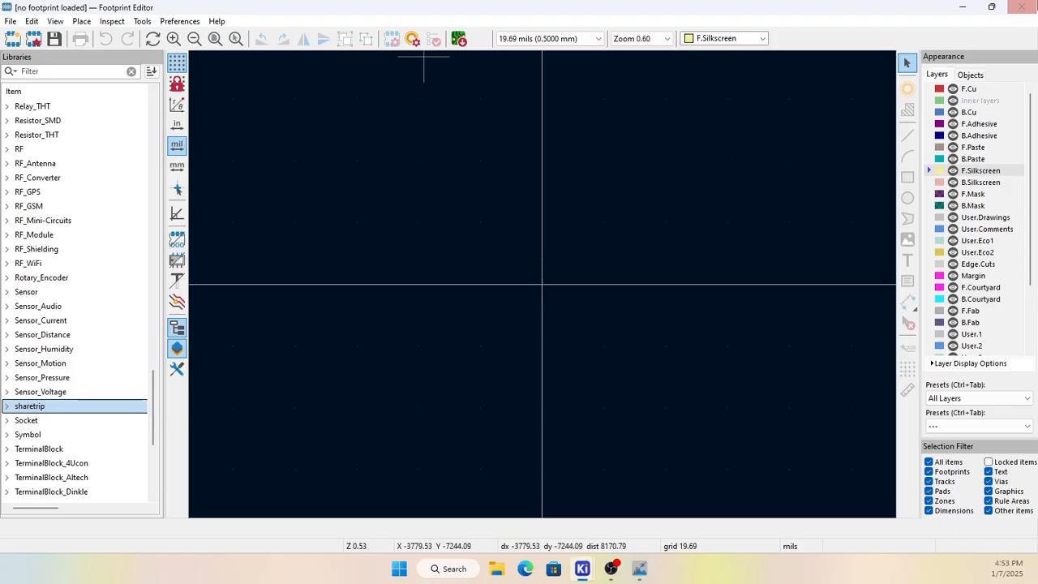
click(1028, 8)
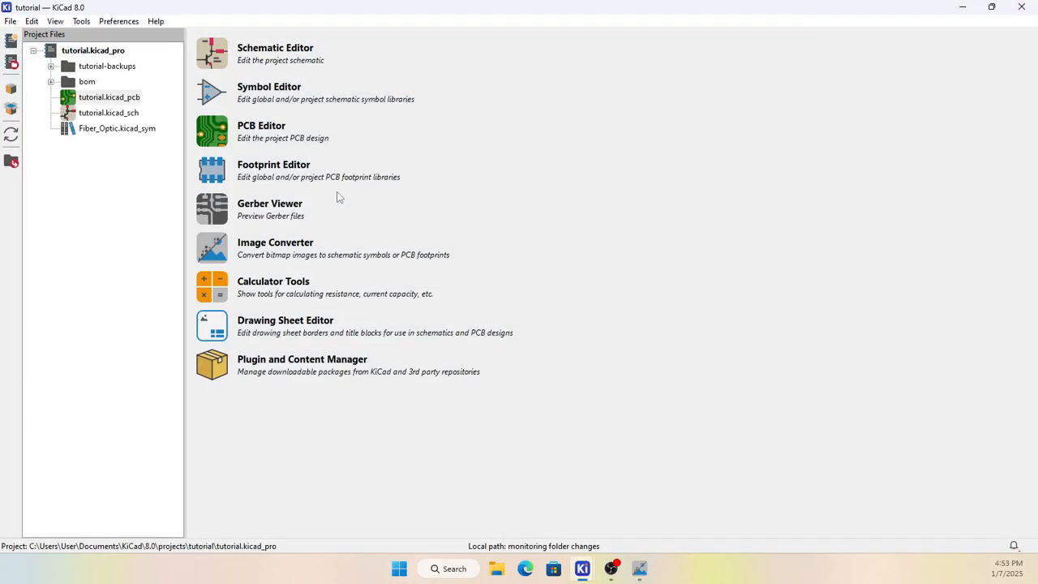
Step: Switch to the Image Converter and export the picture as footprint file logo into Documents/SharetripLLC/sharetrip.pretty, then check that folder
click(640, 569)
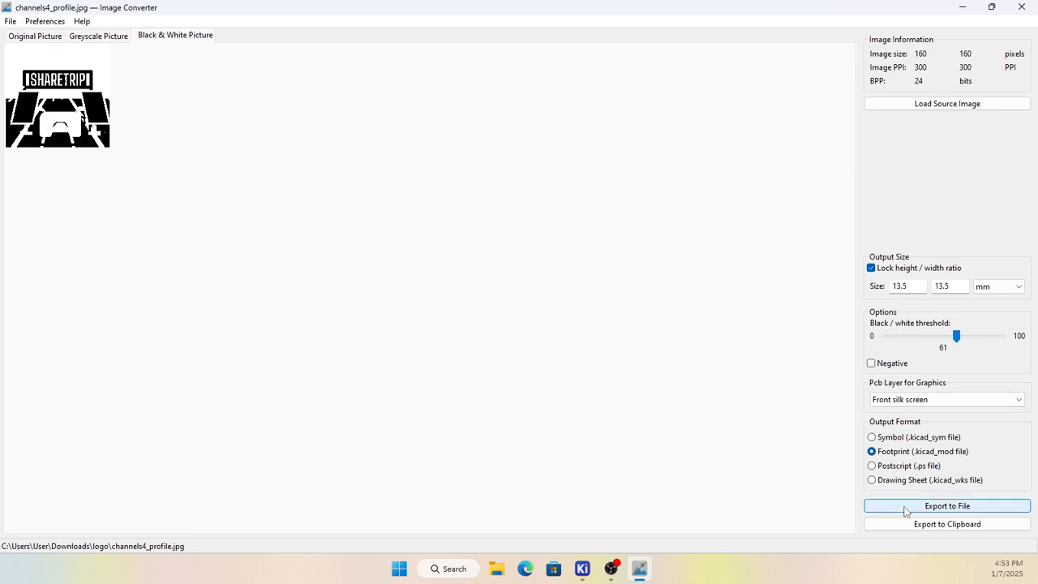
click(905, 510)
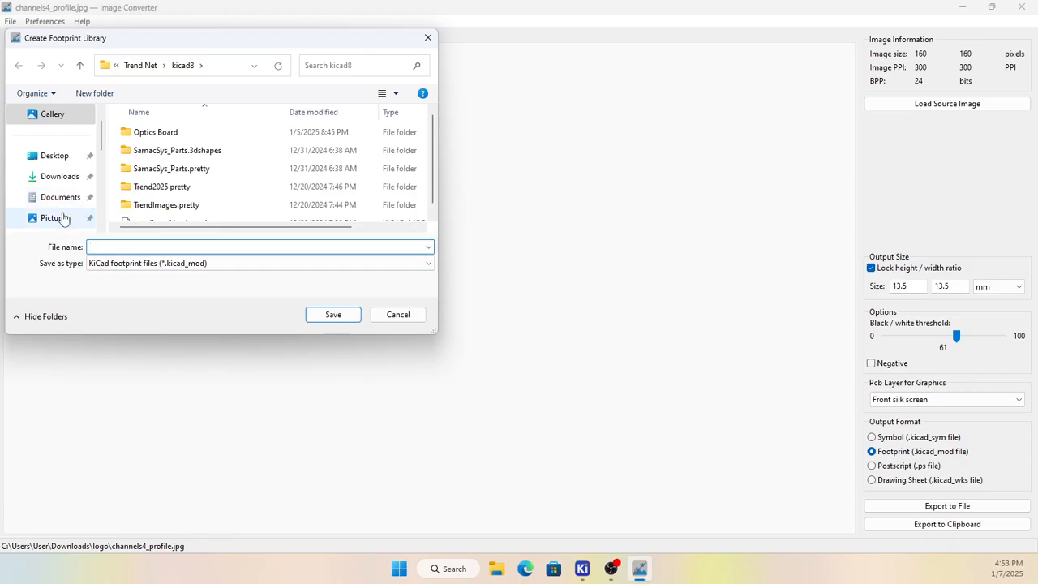
click(60, 199)
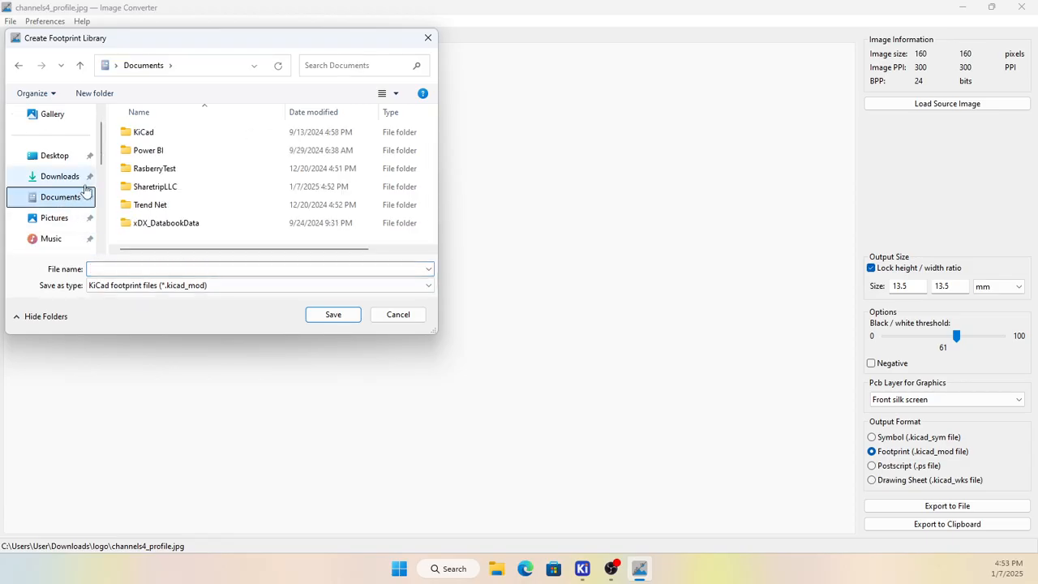
double_click(172, 188)
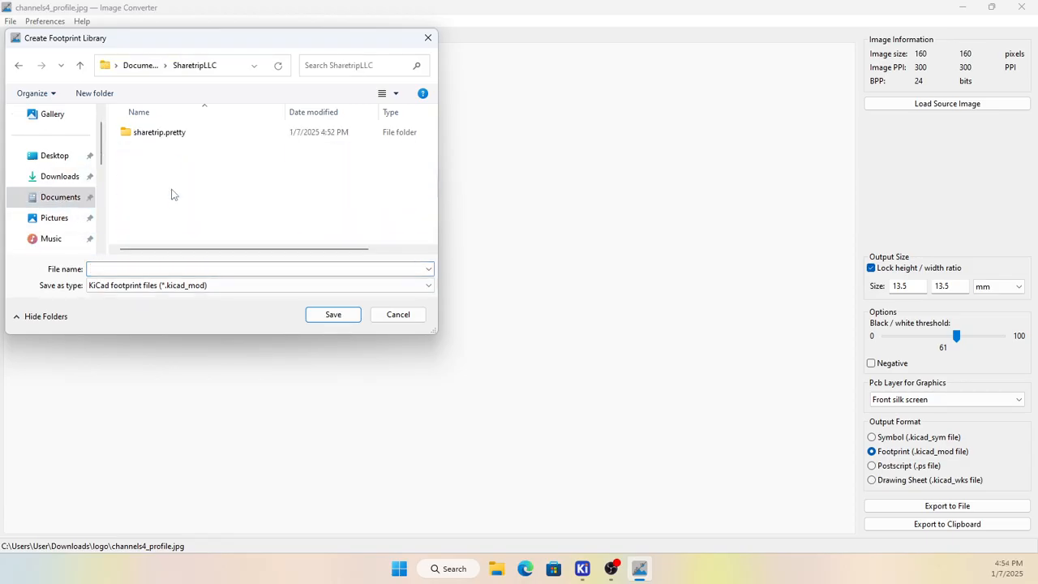
click(170, 136)
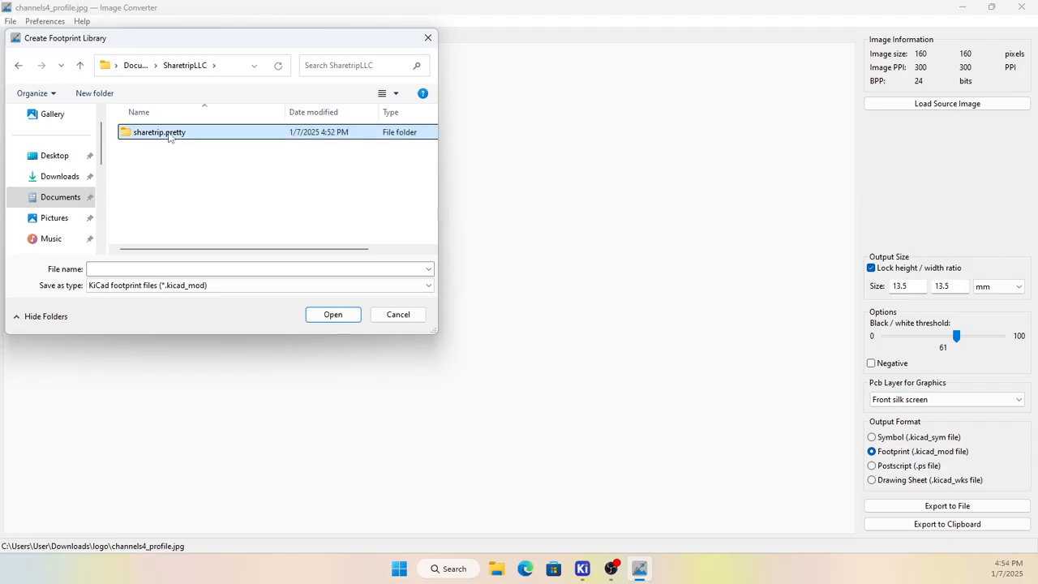
double_click(169, 136)
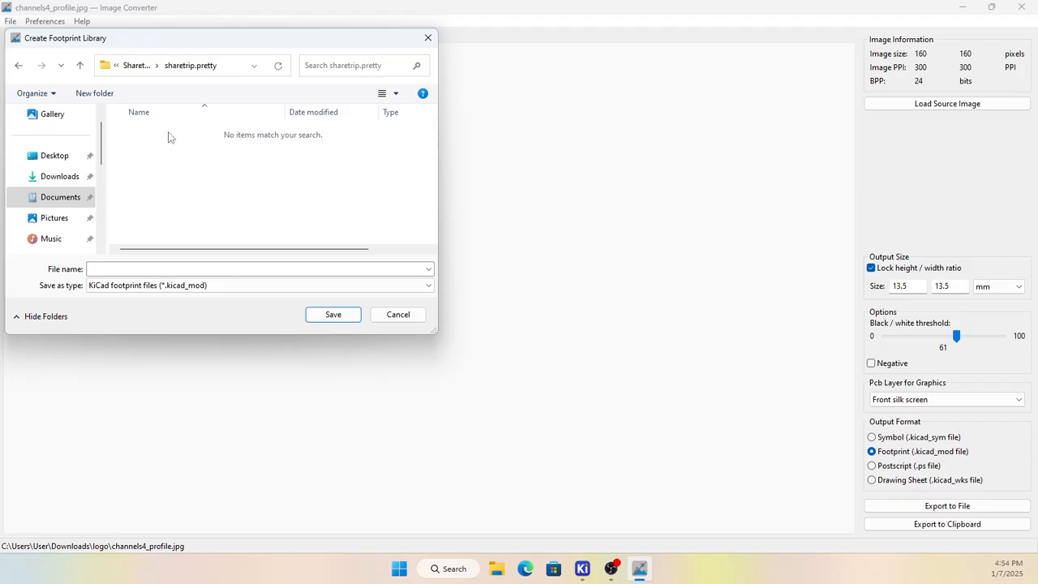
click(147, 265)
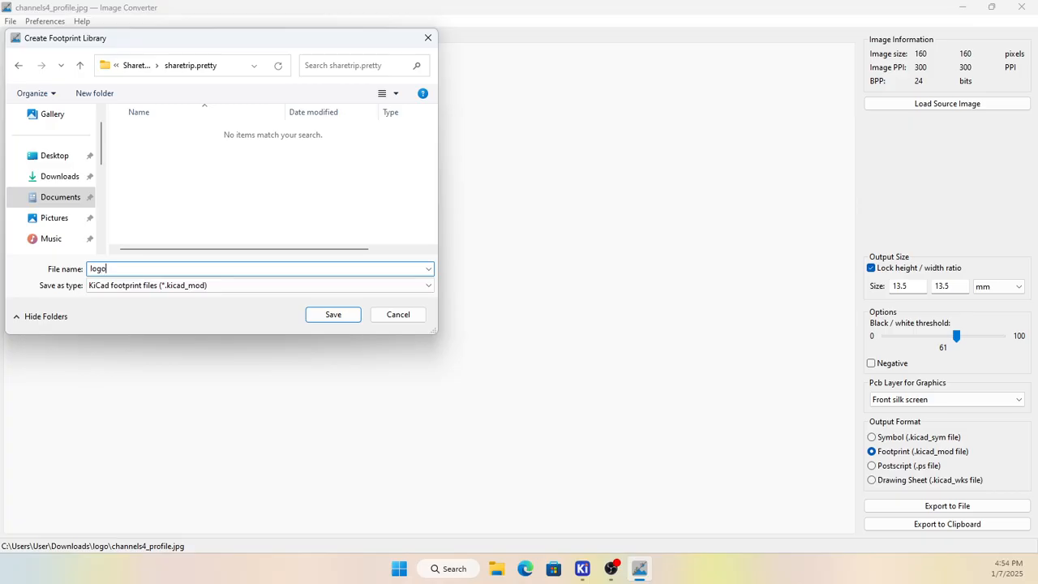
click(331, 315)
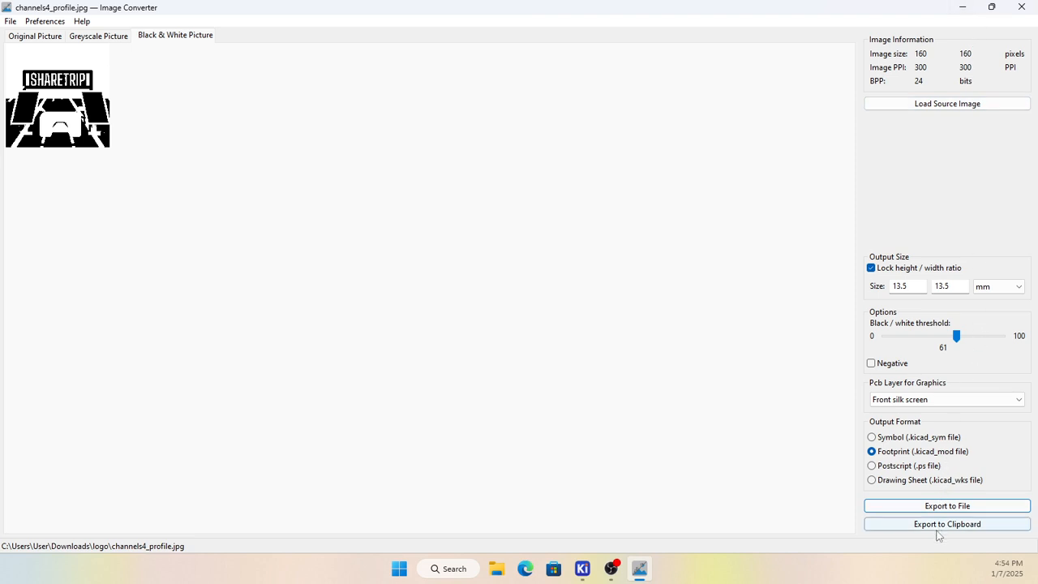
click(935, 506)
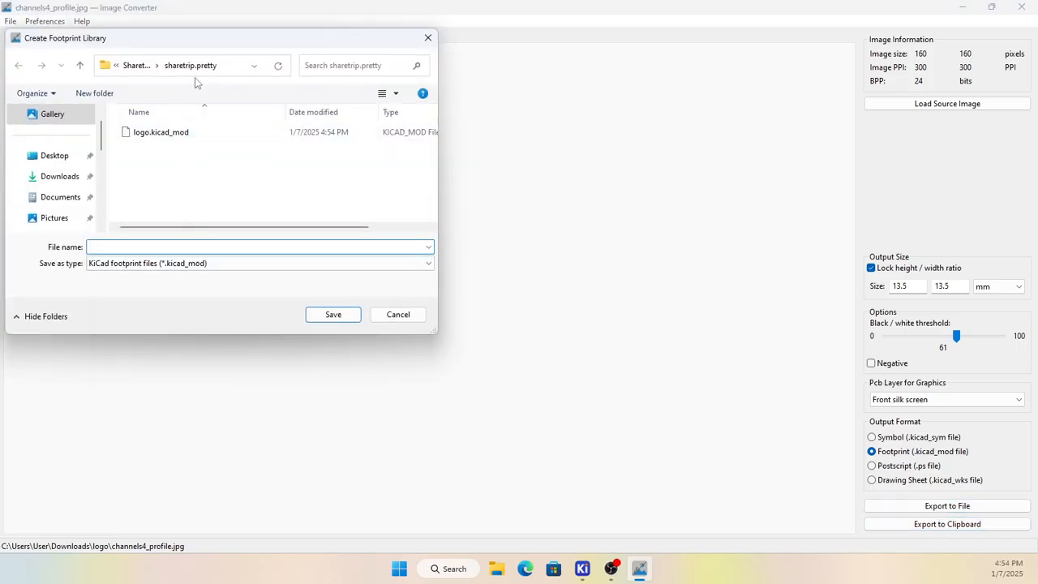
click(412, 316)
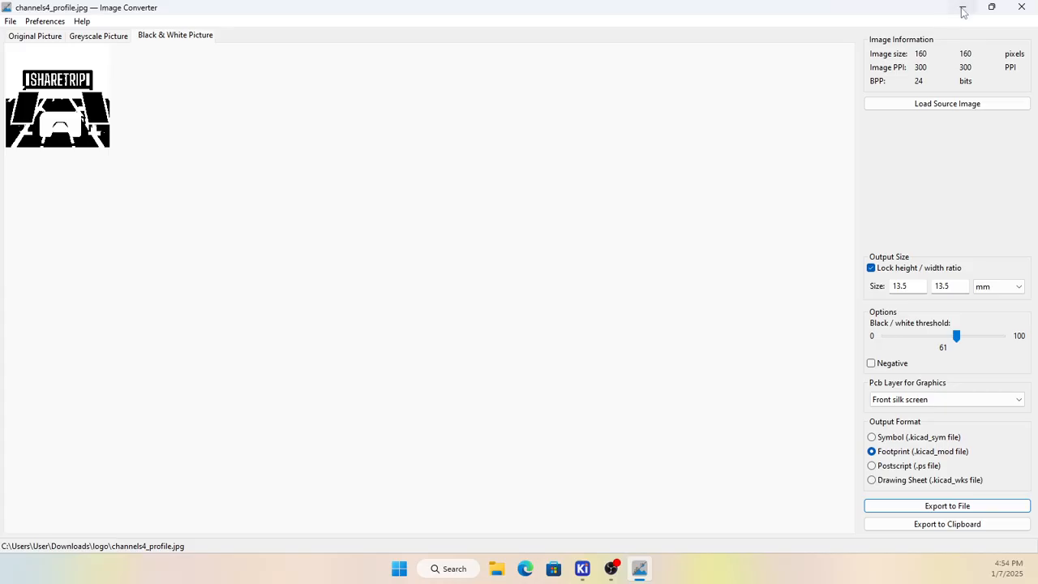
Step: Switch to the PCB Editor and place the logo footprint from the sharetrip library inside the circular board, above mounting hole H2
click(963, 10)
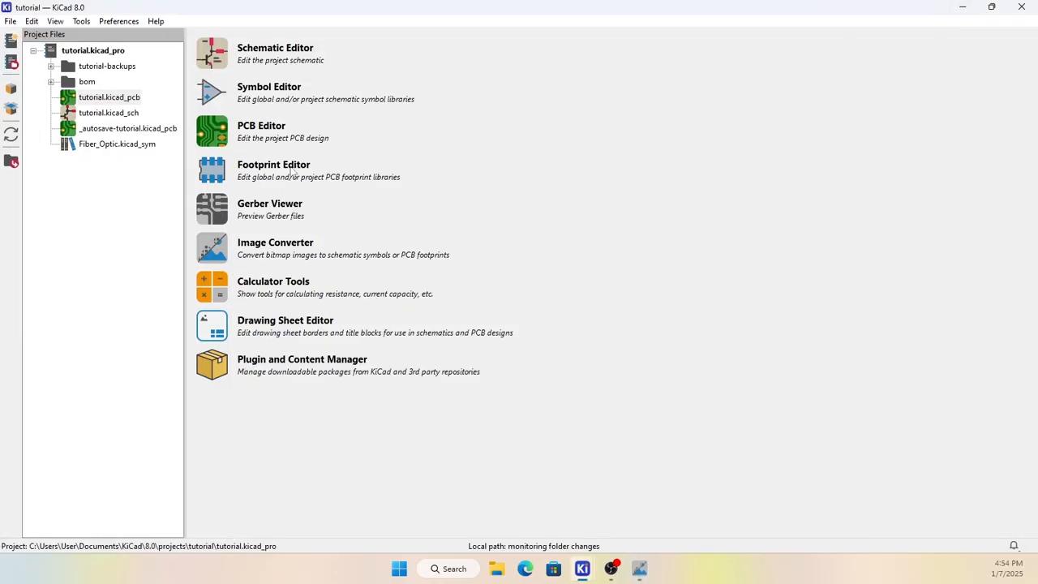
click(214, 139)
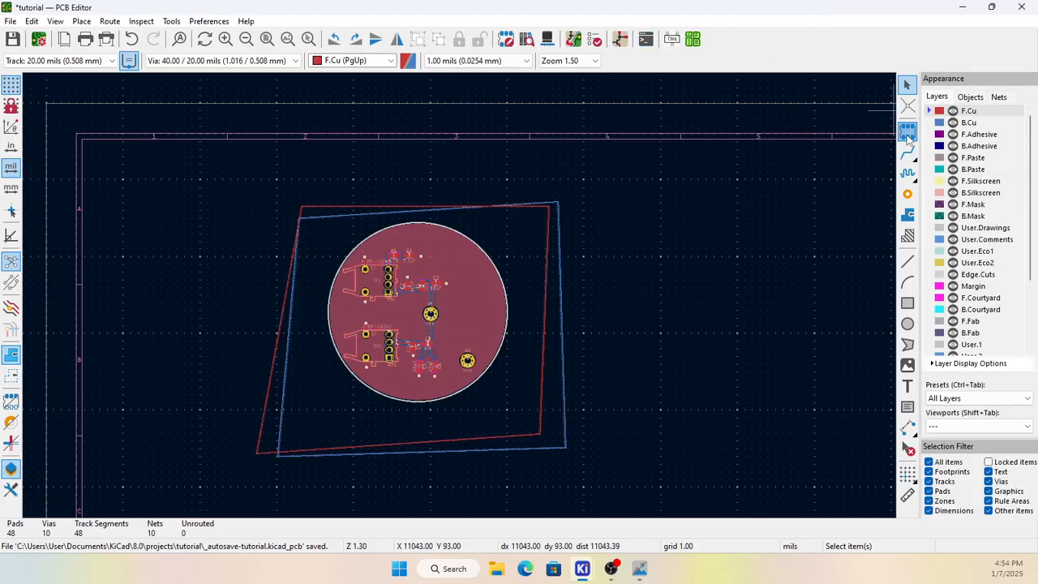
click(907, 131)
click(145, 233)
scroll(126, 300, down, 15)
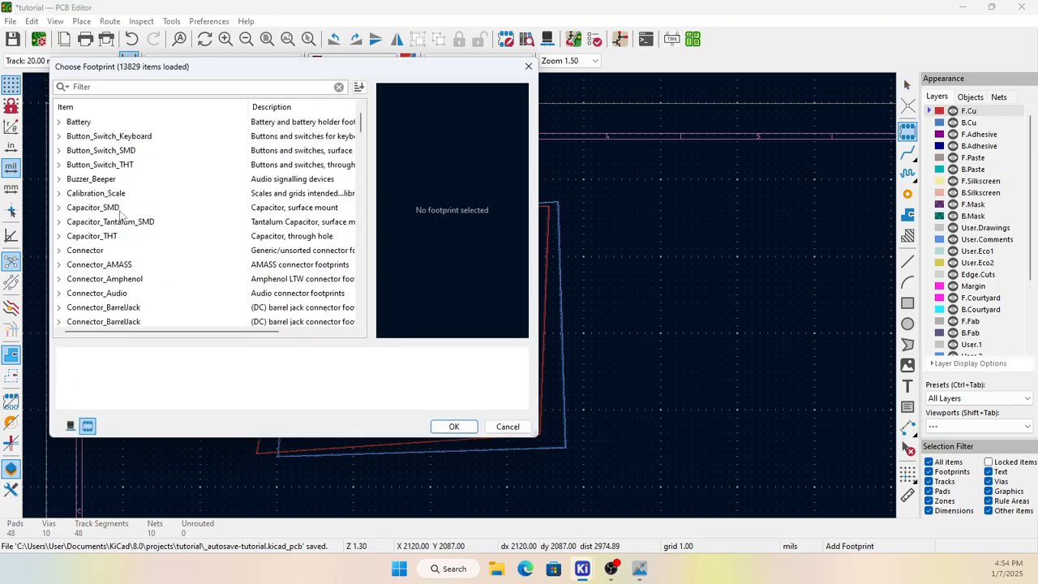
scroll(126, 300, down, 18)
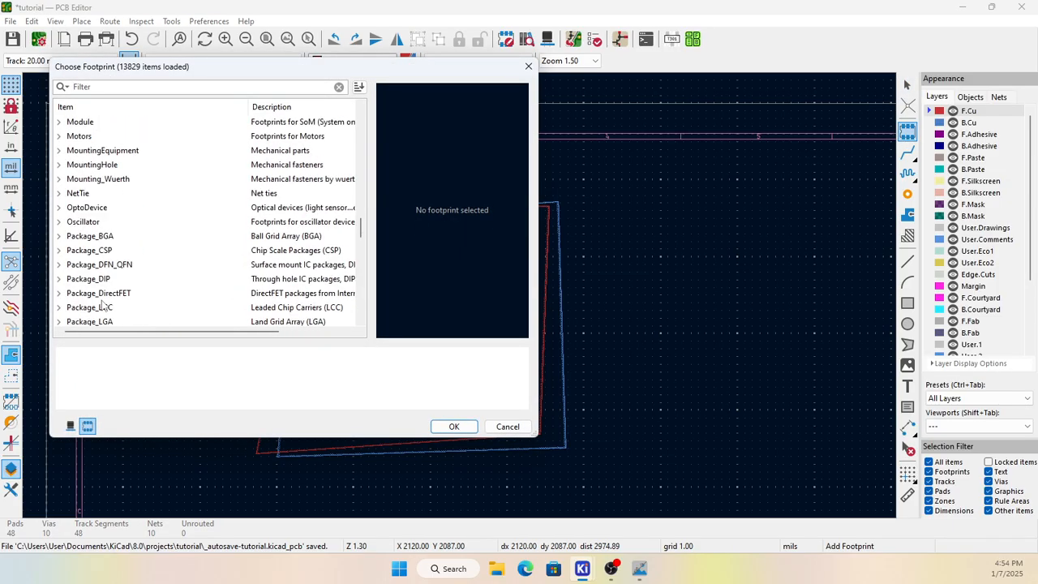
scroll(114, 306, down, 3)
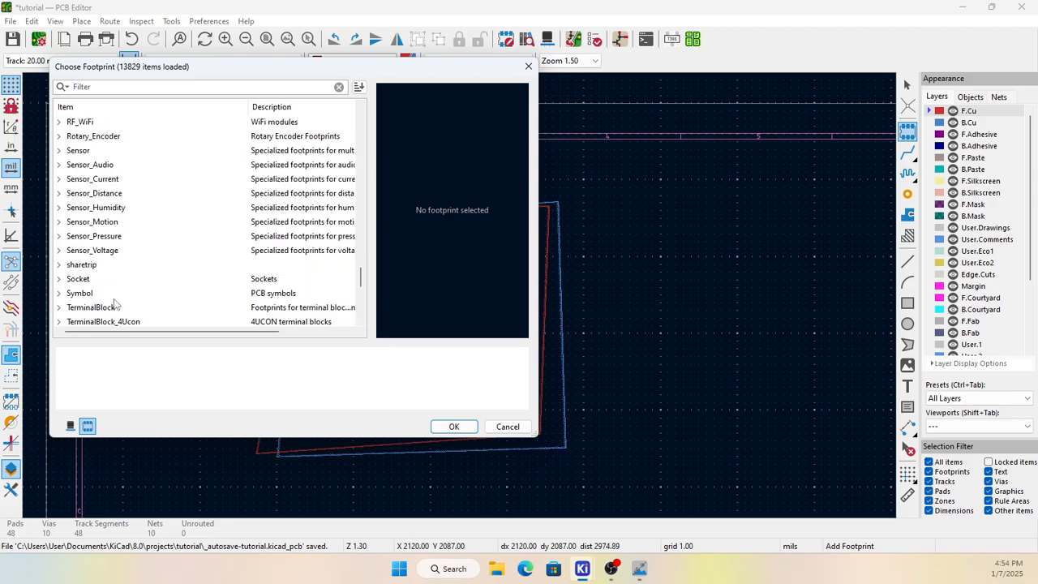
scroll(120, 305, down, 9)
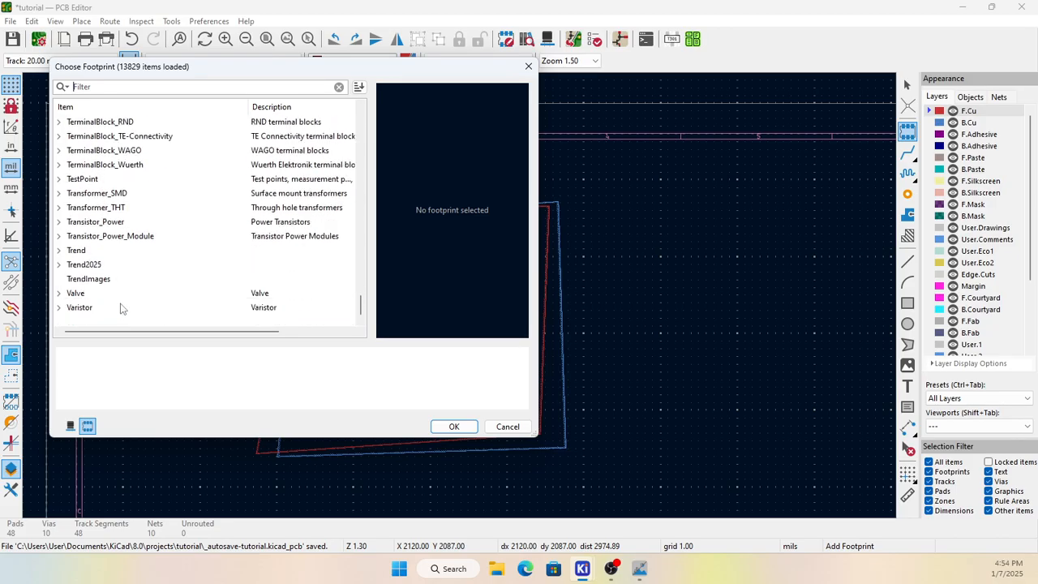
scroll(71, 272, up, 4)
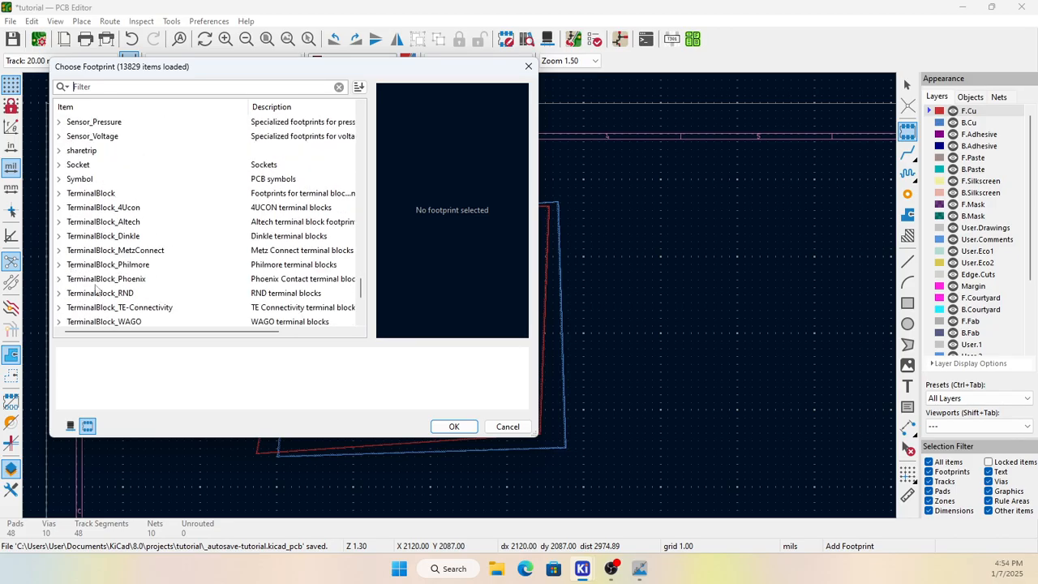
scroll(106, 285, up, 1)
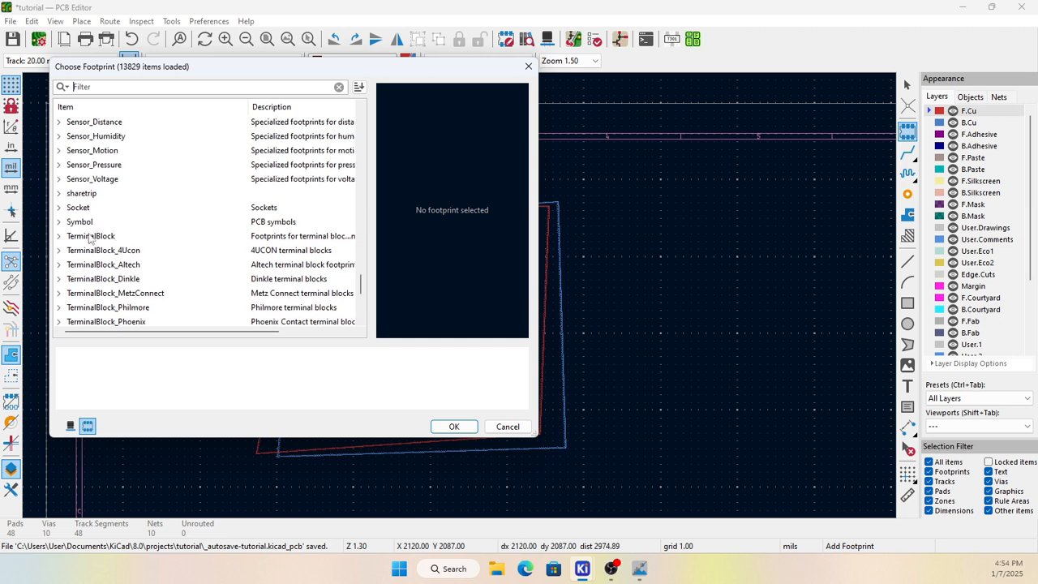
click(58, 194)
click(88, 209)
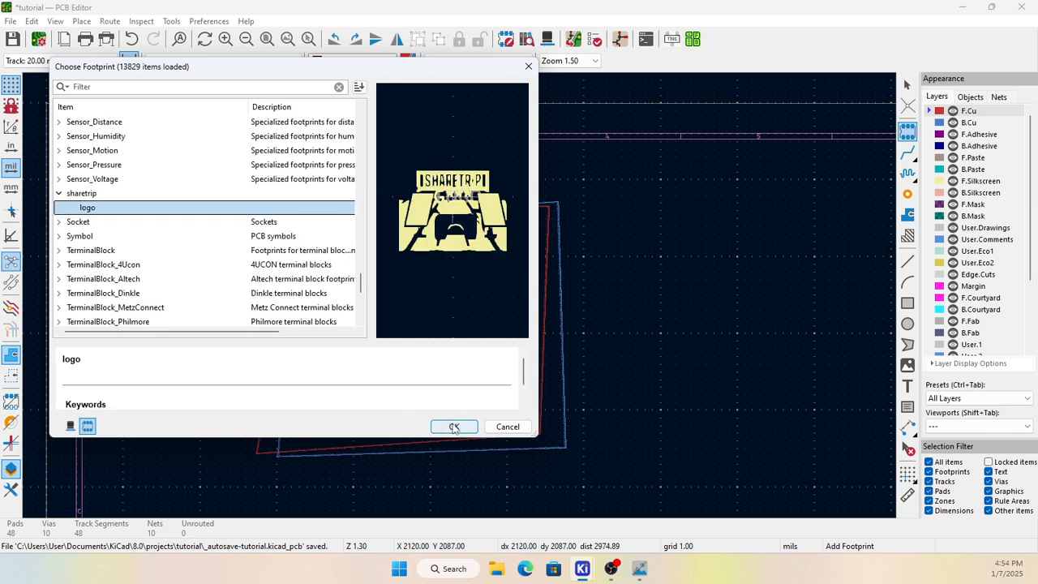
click(454, 428)
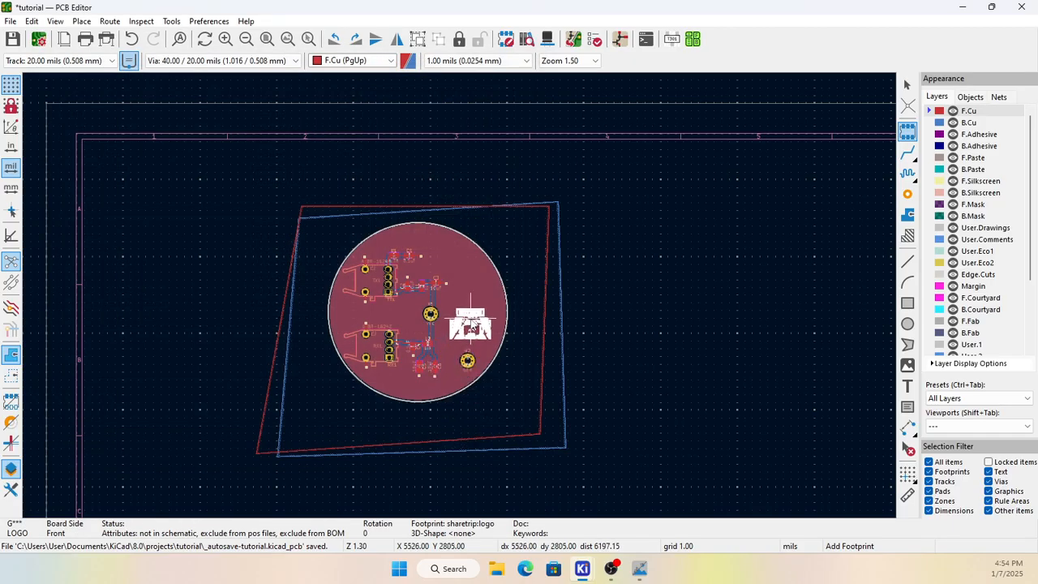
click(474, 306)
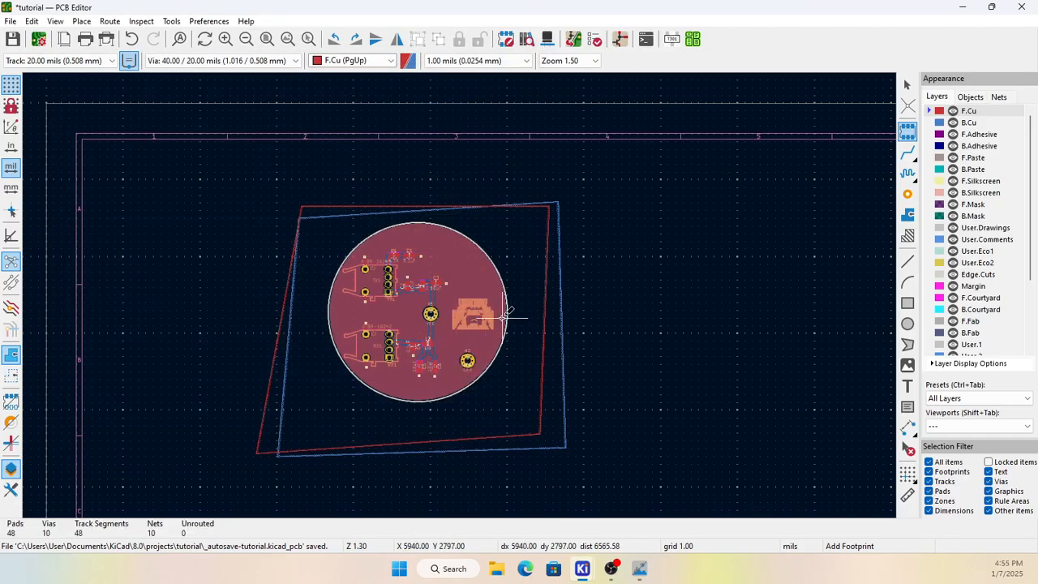
Step: Place a second copy of the sharetrip logo footprint just outside the circular board's upper-right edge
key(grave)
click(475, 318)
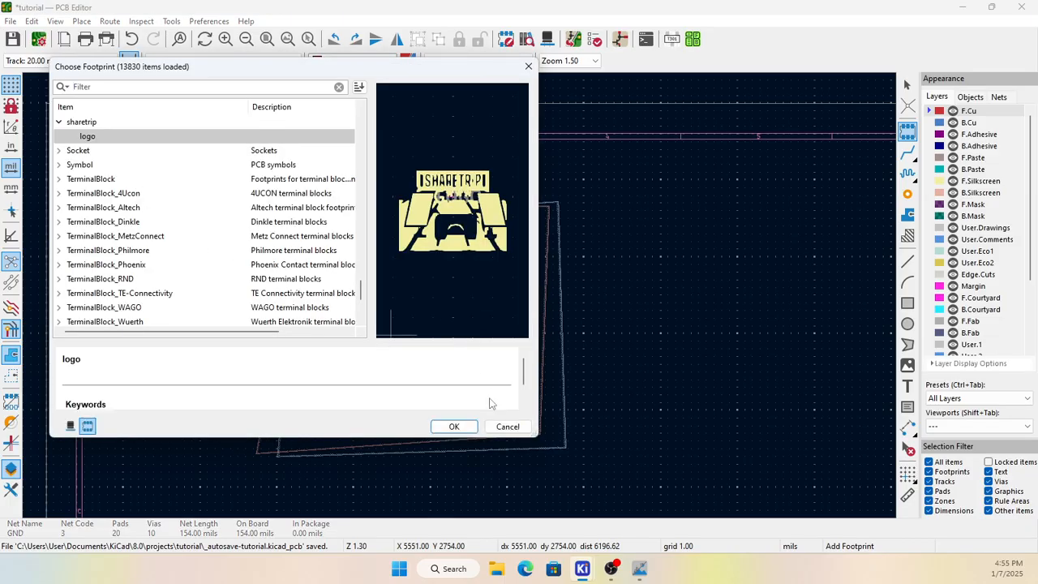
click(473, 428)
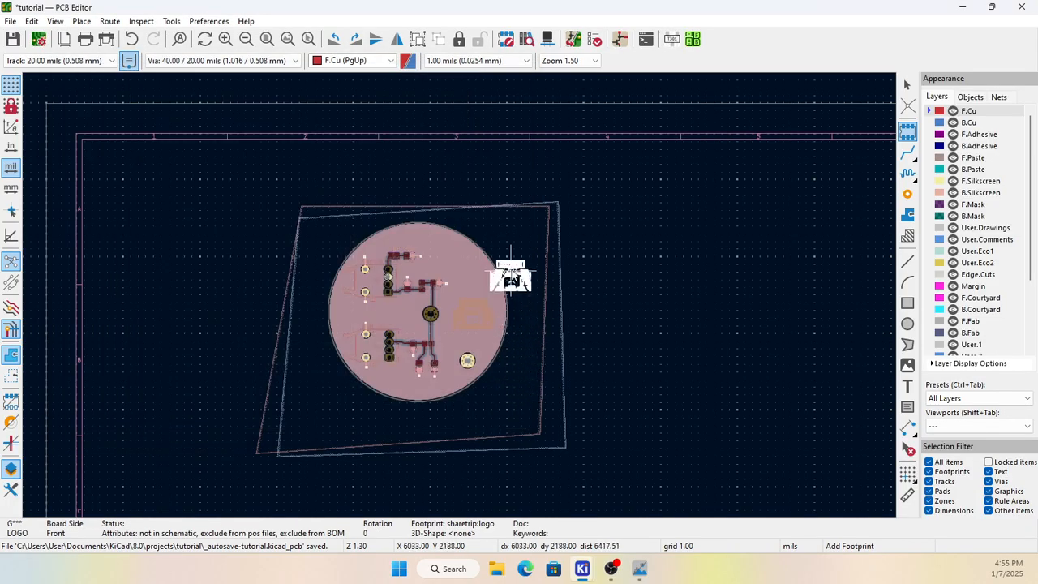
click(521, 256)
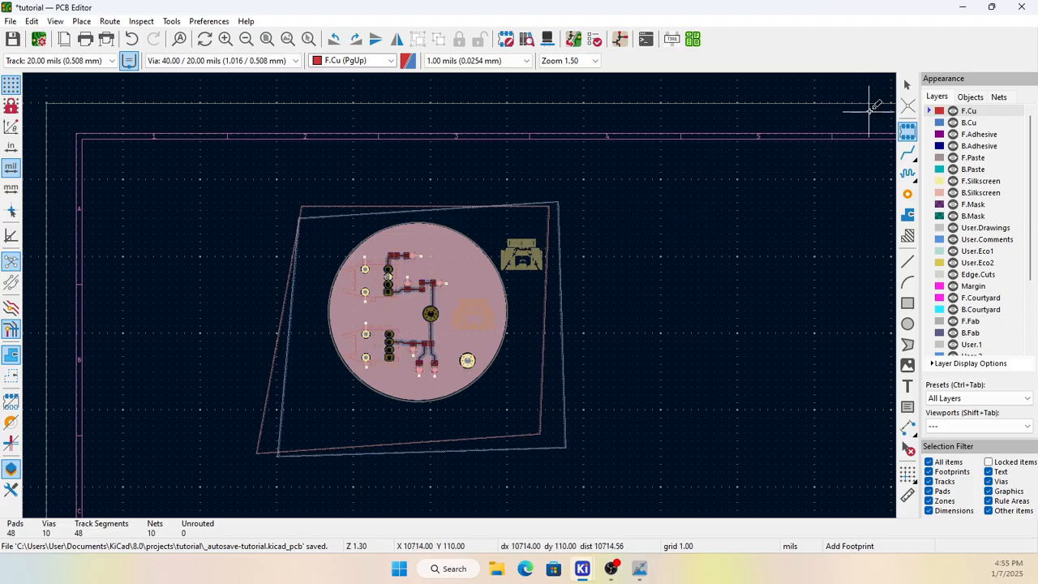
Step: Move the second logo from outside the board onto the first logo above H2, and refill all copper zones
click(906, 83)
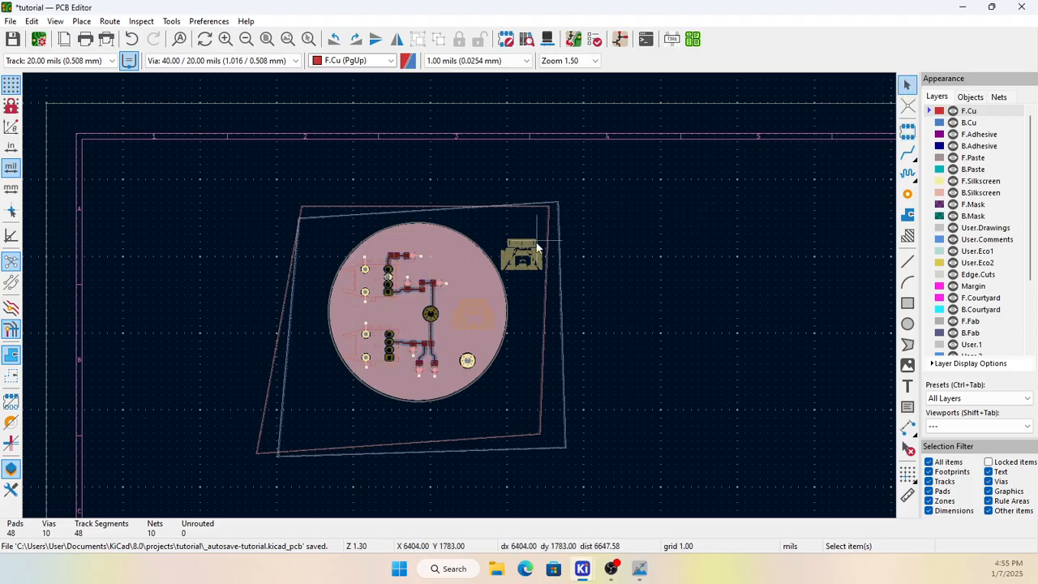
click(531, 266)
drag(531, 266, 484, 324)
click(611, 256)
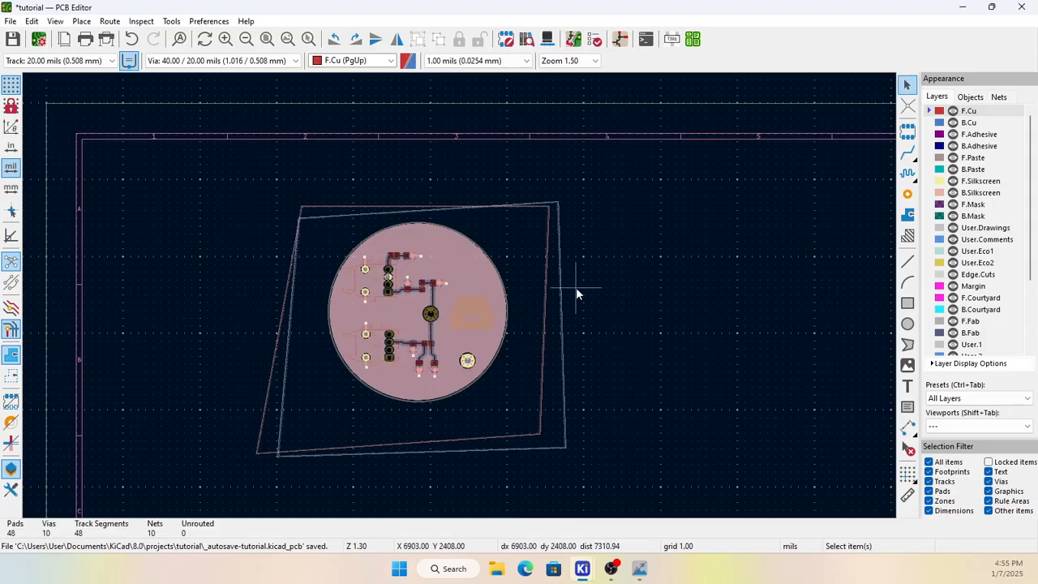
key(b)
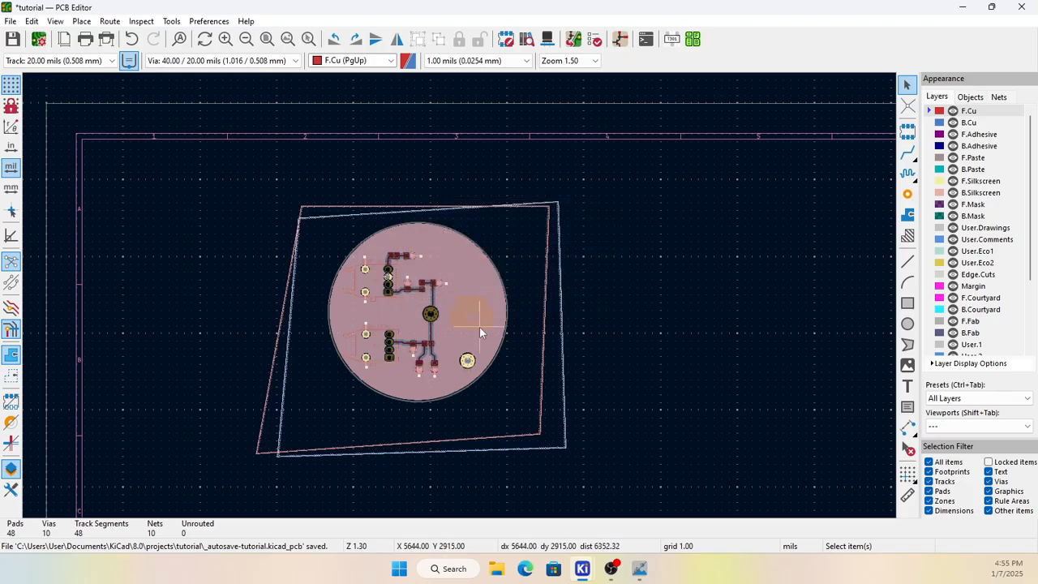
Step: Open the board in the 3D Viewer and tilt it slightly to inspect the silkscreen logo
scroll(480, 326, up, 3)
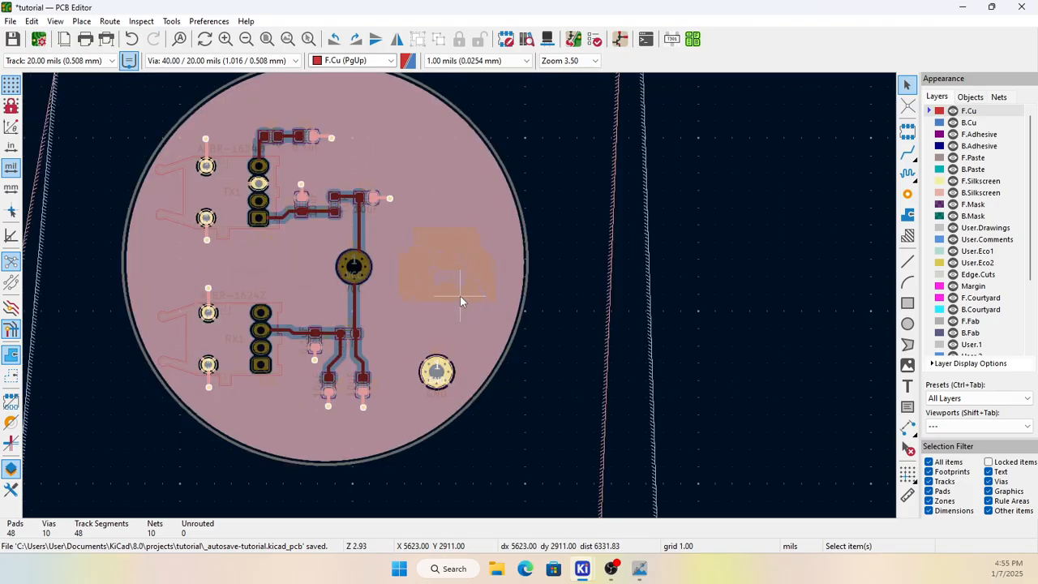
click(55, 21)
key(Escape)
key(alt+3)
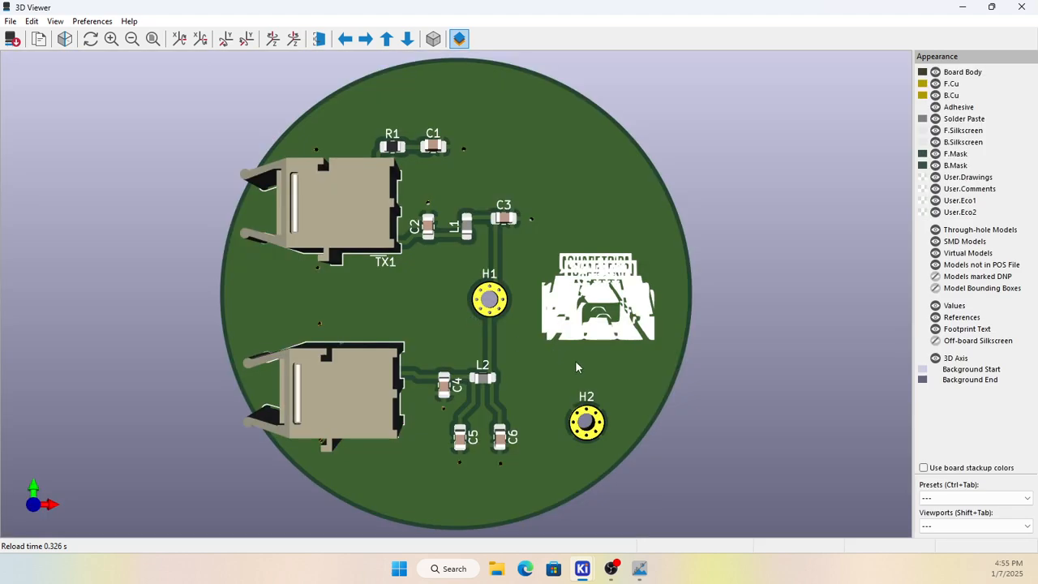
drag(575, 362, 595, 351)
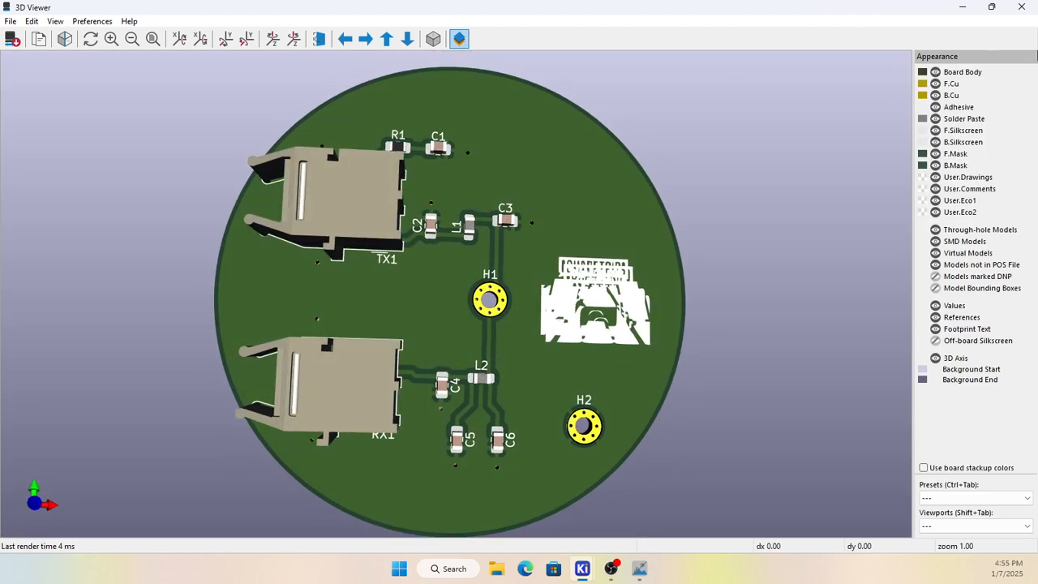
Step: Return to the board layout and flip one of the two overlapping logo footprints to the back side
click(1022, 6)
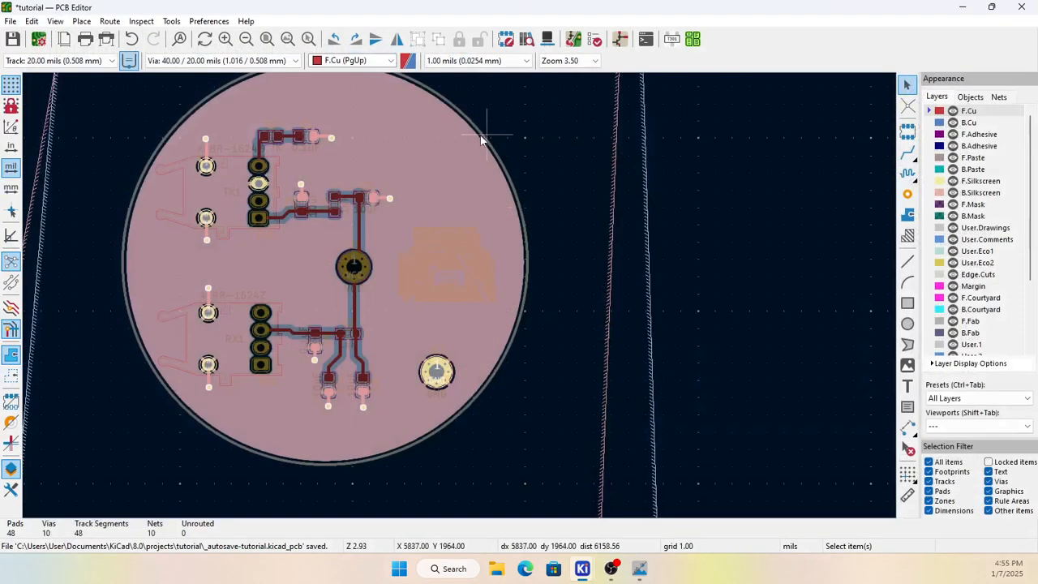
click(454, 264)
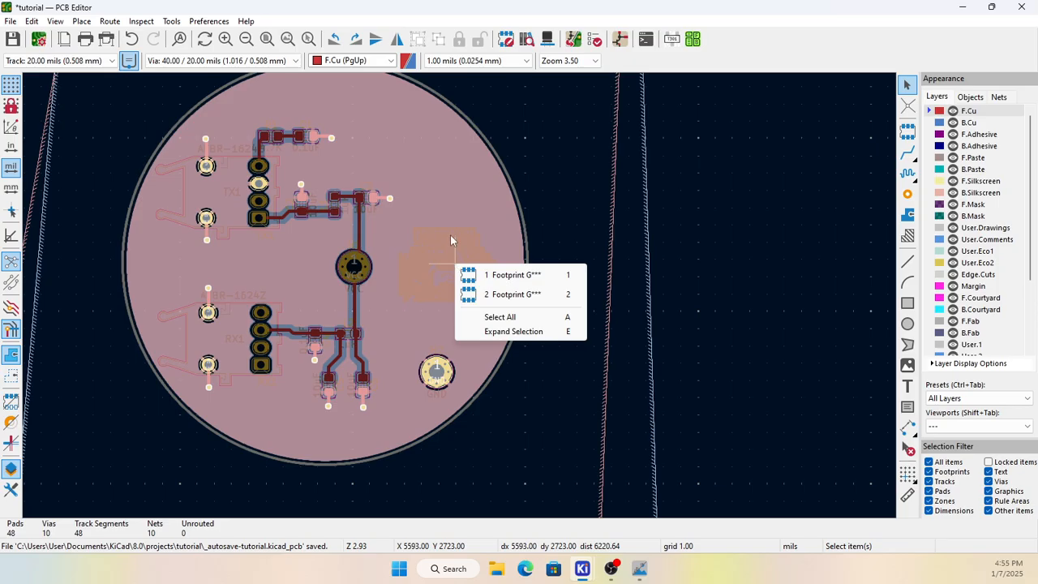
click(494, 295)
right_click(454, 292)
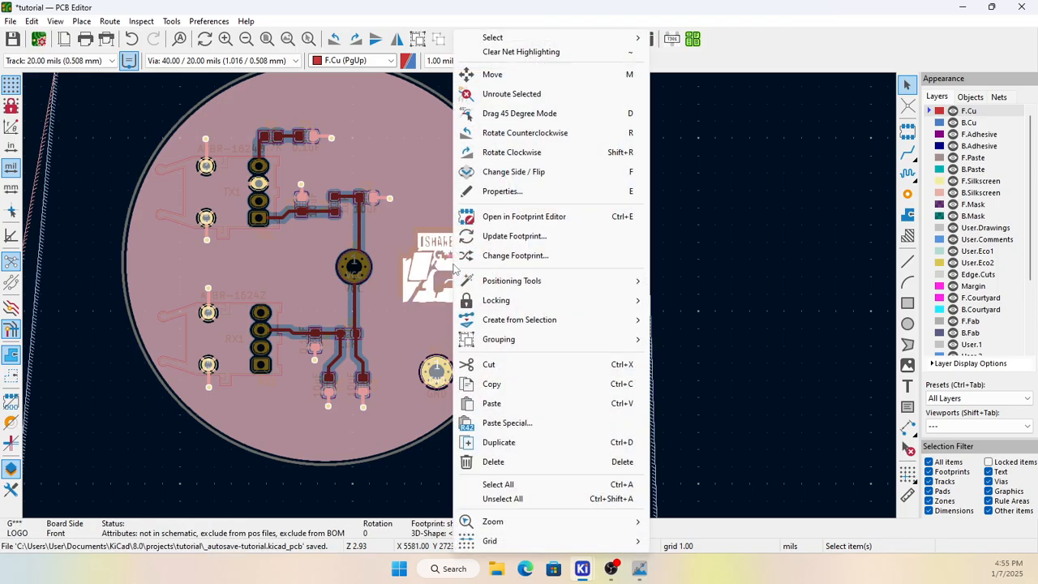
click(519, 172)
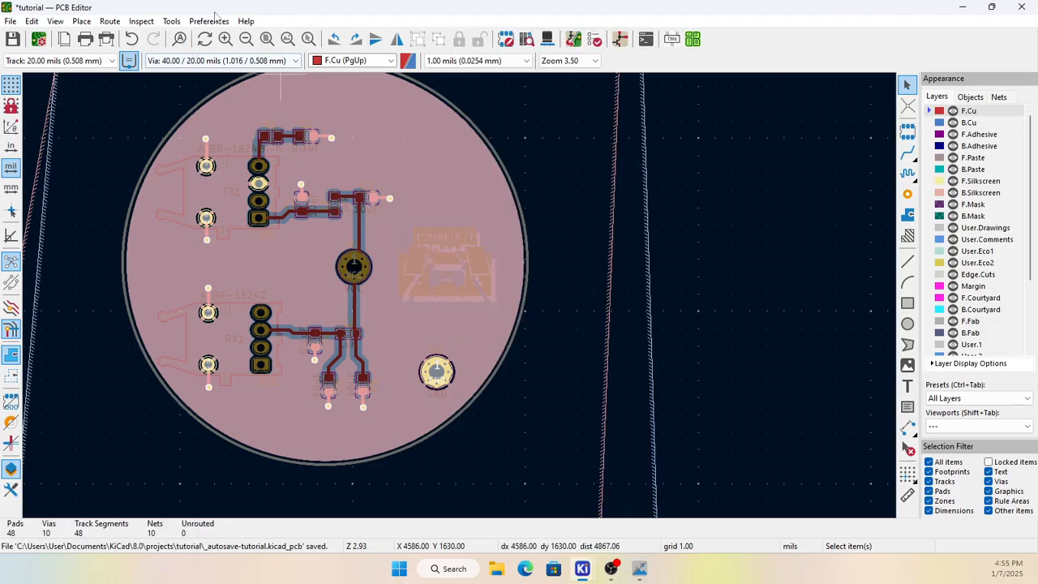
Step: Inspect the logo silkscreen on both the back and front of the board in the 3D Viewer, then close the viewer
click(55, 21)
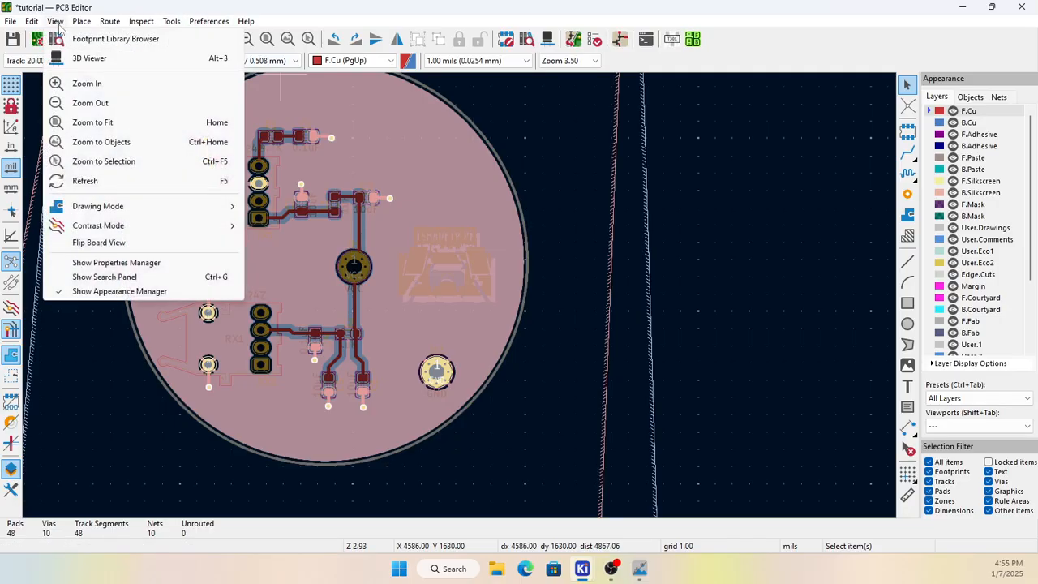
click(103, 60)
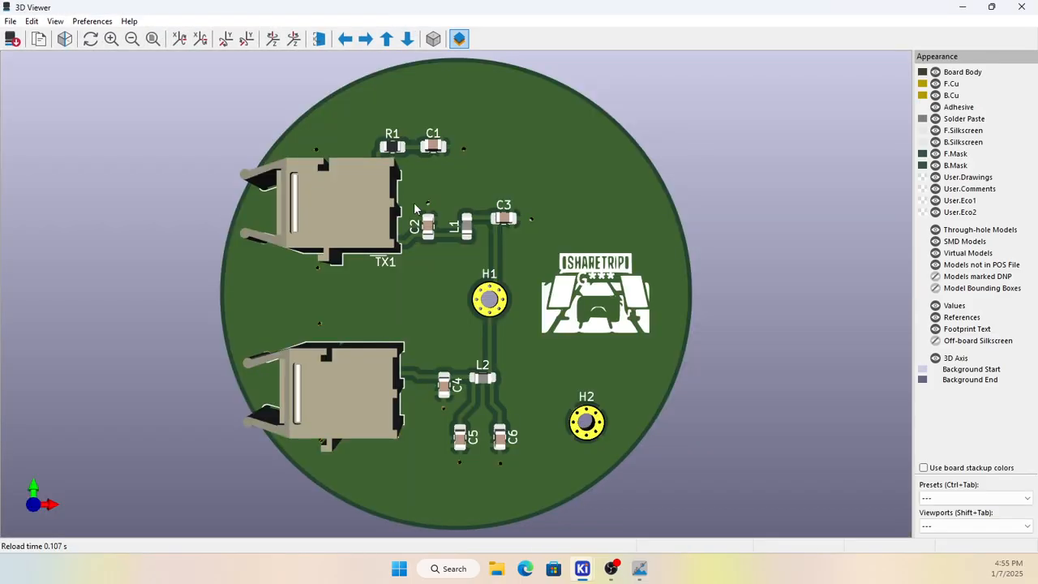
drag(609, 355, 294, 343)
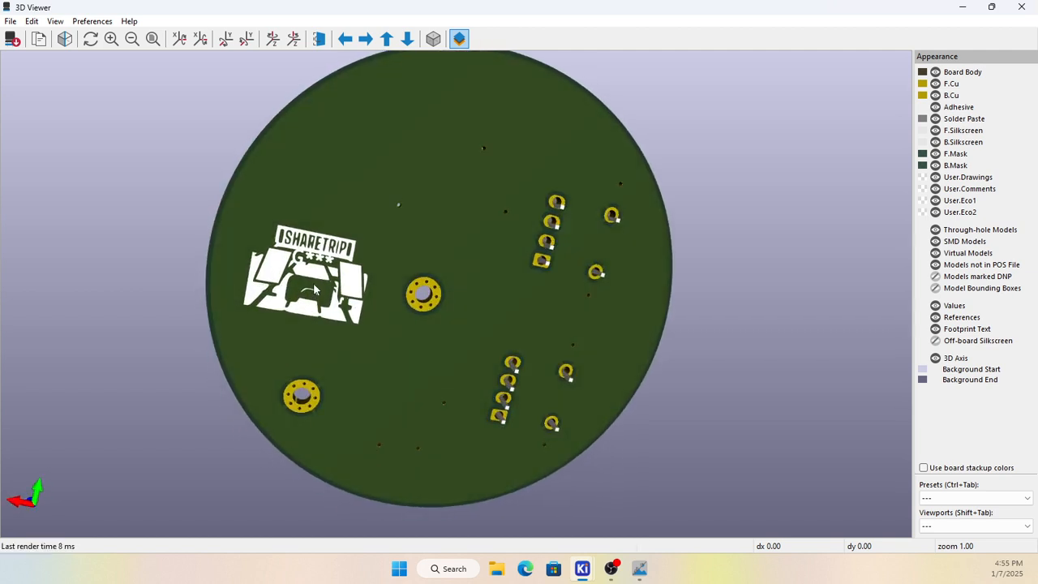
scroll(315, 288, up, 4)
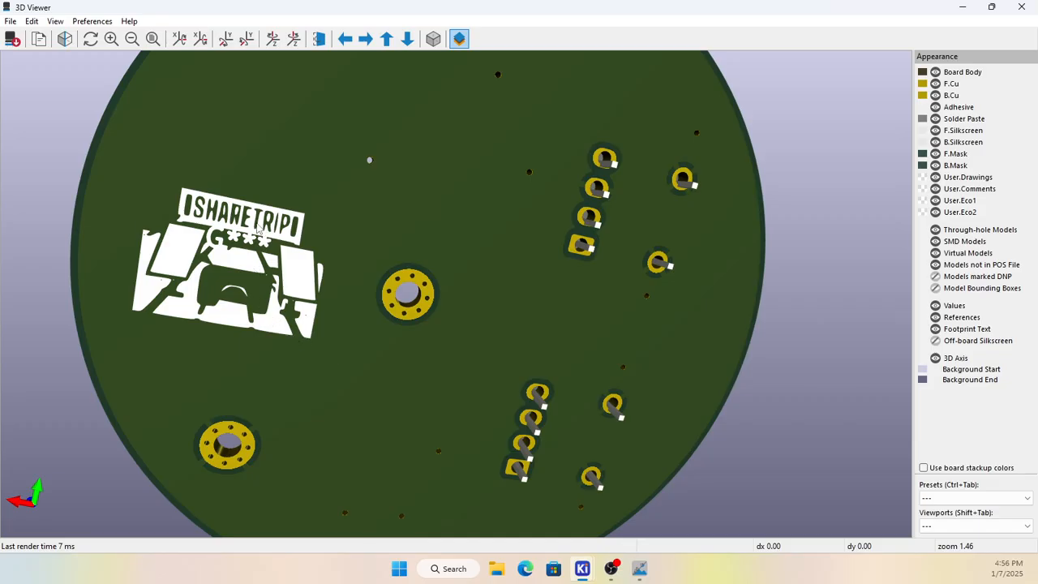
drag(316, 322, 812, 329)
drag(783, 293, 875, 213)
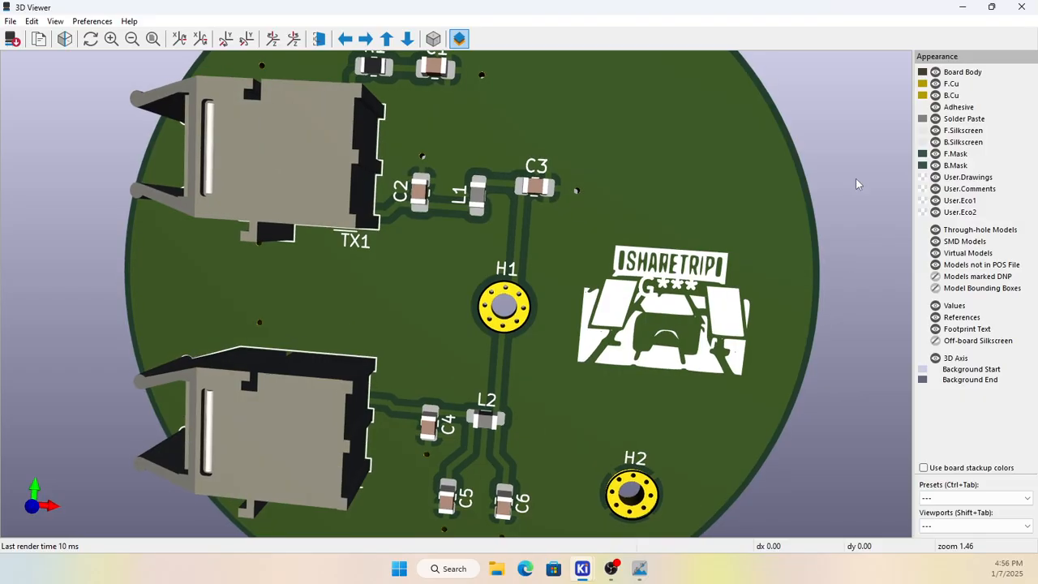
scroll(702, 288, up, 2)
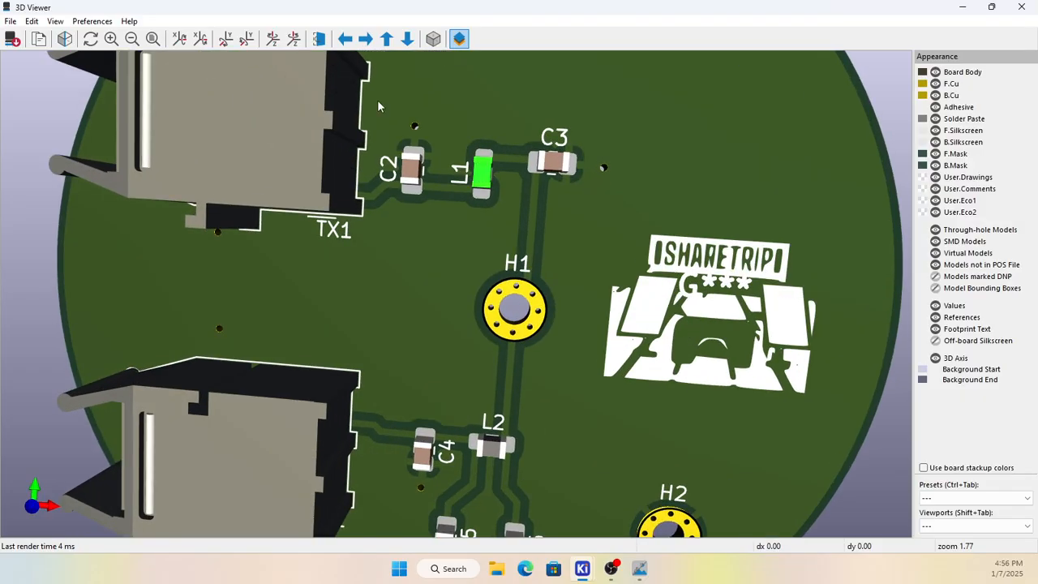
click(1022, 6)
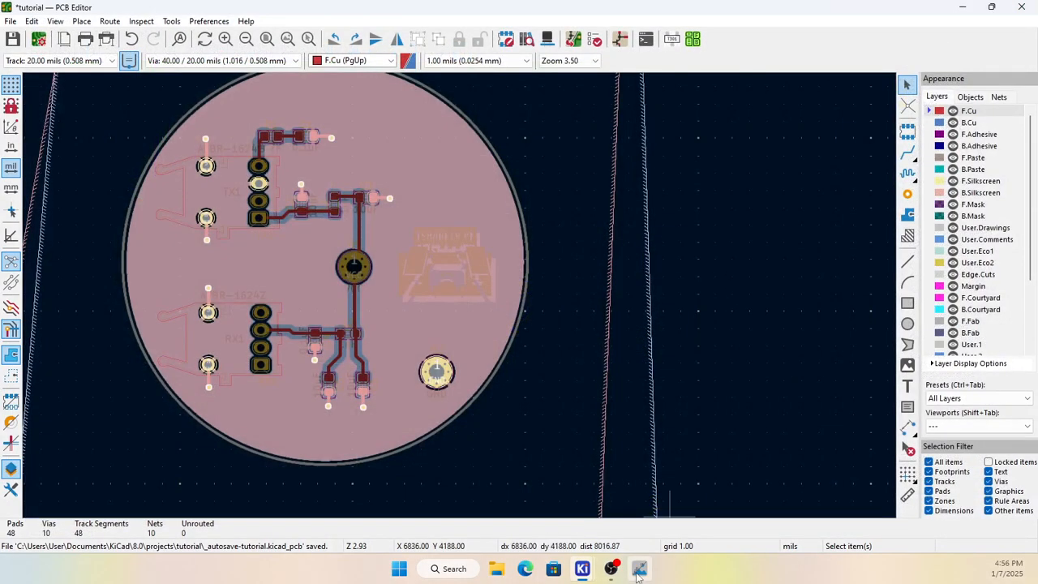
Step: Switch to the Footprint Editor and open the logo footprint from the sharetrip library
click(962, 6)
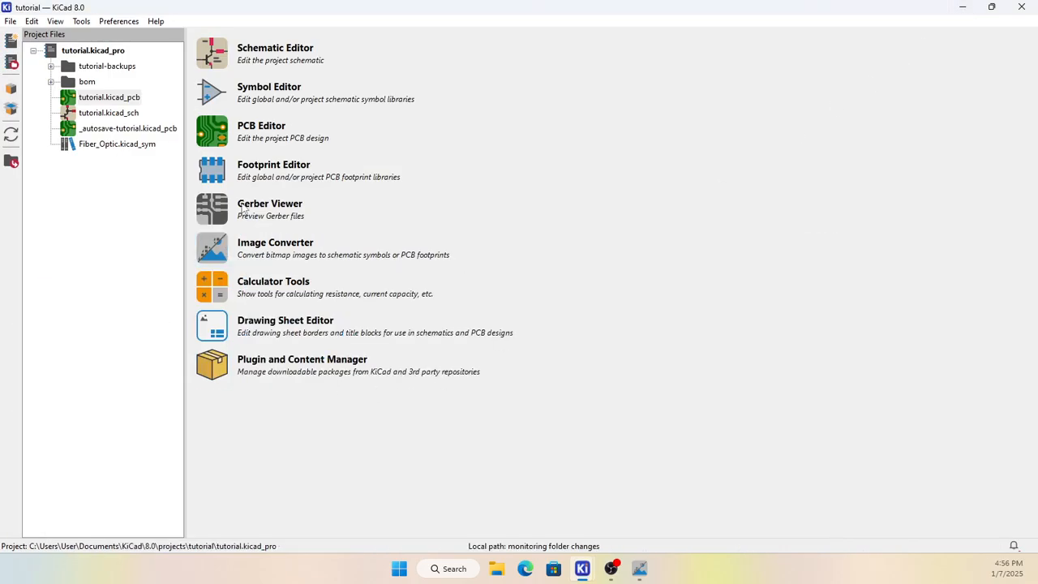
click(208, 174)
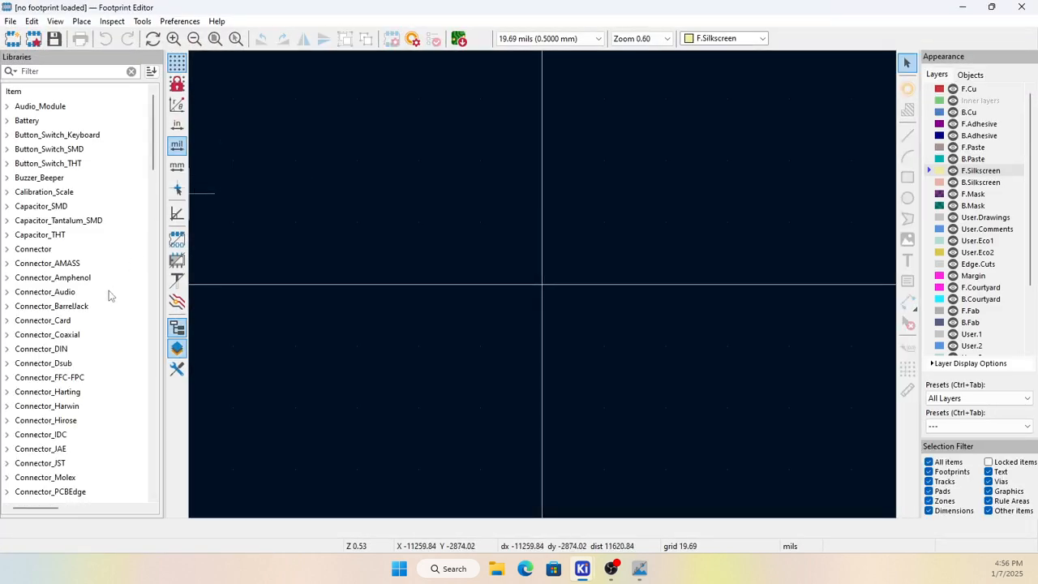
scroll(111, 296, down, 15)
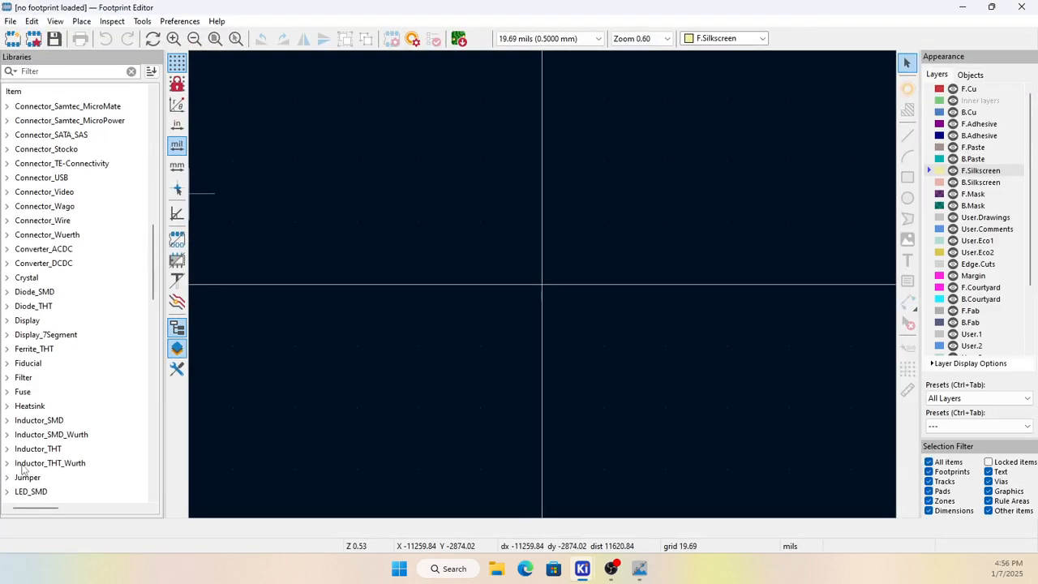
scroll(23, 468, down, 3)
scroll(20, 458, down, 5)
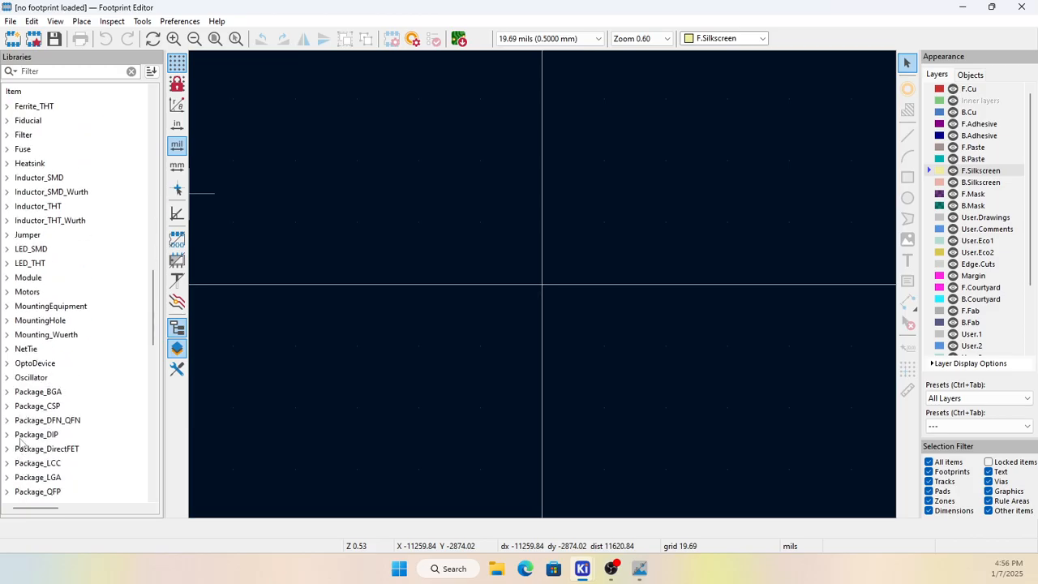
scroll(22, 493, down, 2)
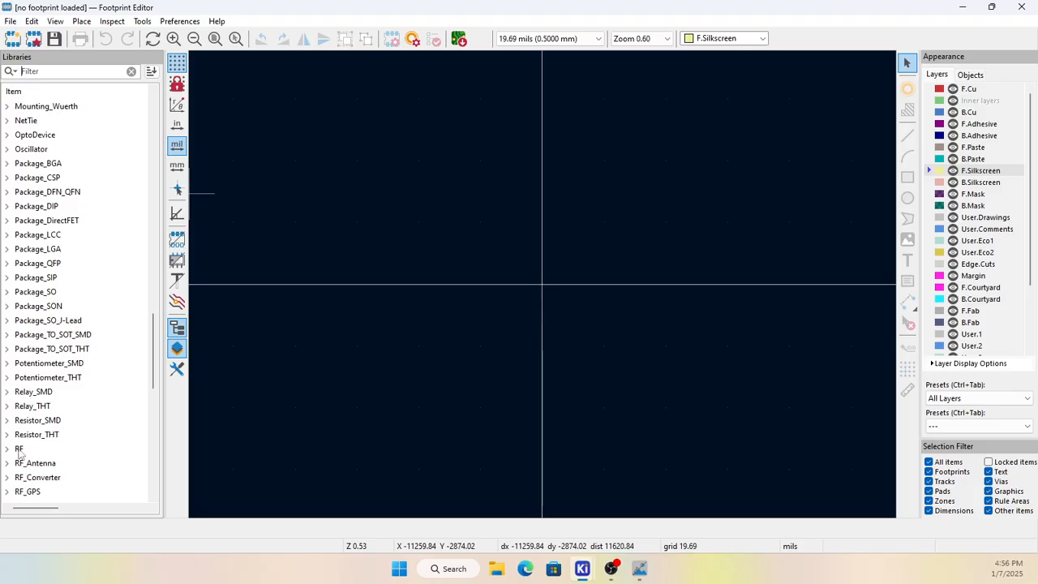
scroll(21, 420, down, 5)
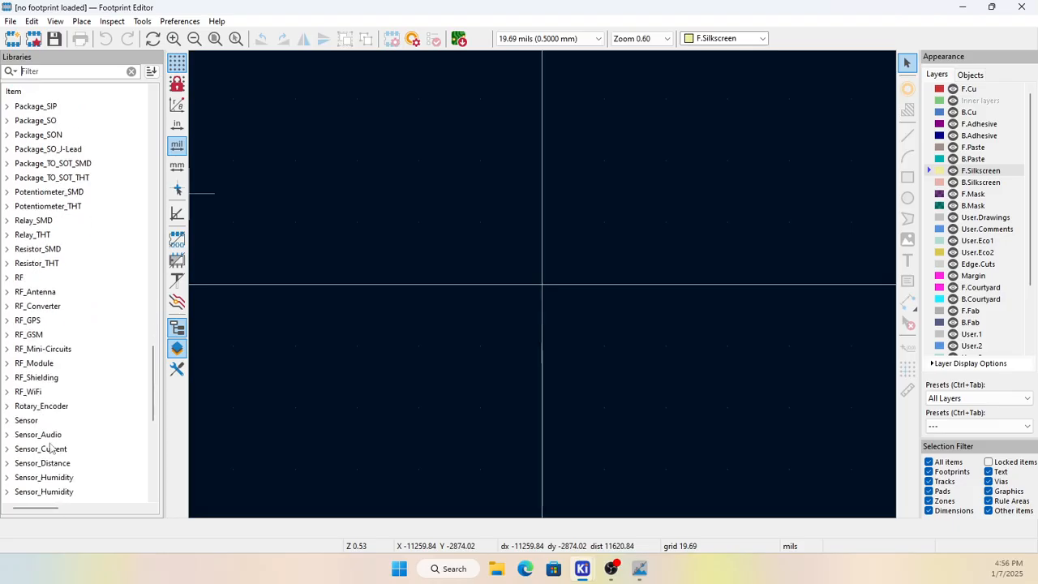
scroll(46, 459, down, 1)
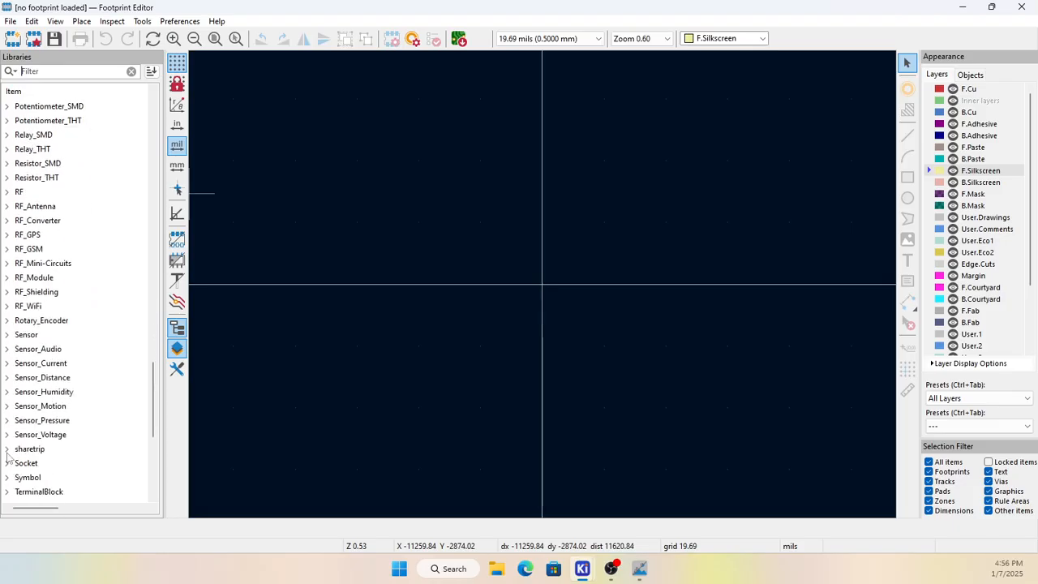
click(7, 450)
double_click(33, 464)
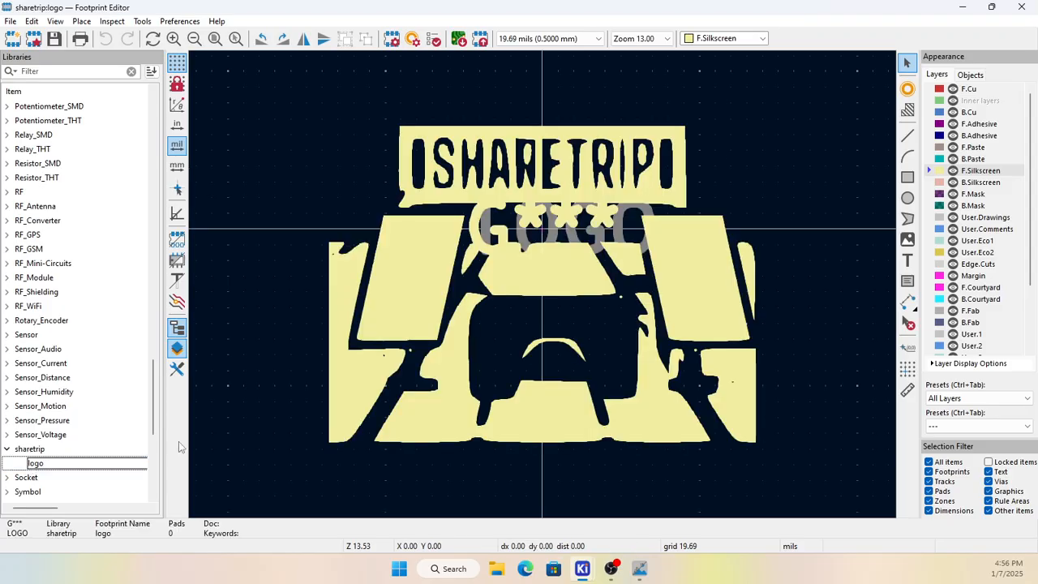
Step: Delete the overlapping LOGO value text and G*** reference text in the middle of the logo footprint so neither is displayed
click(567, 226)
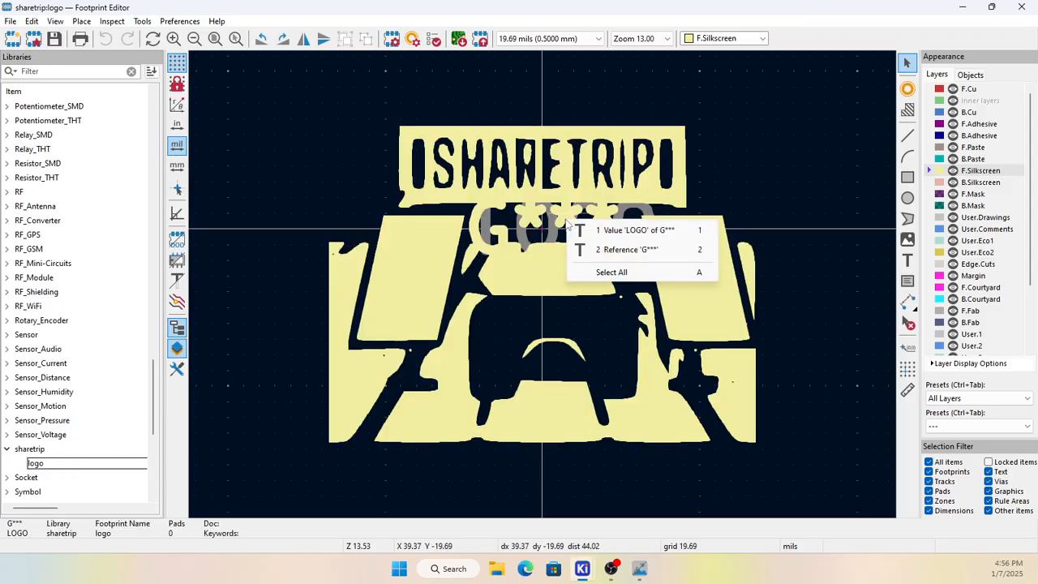
click(641, 231)
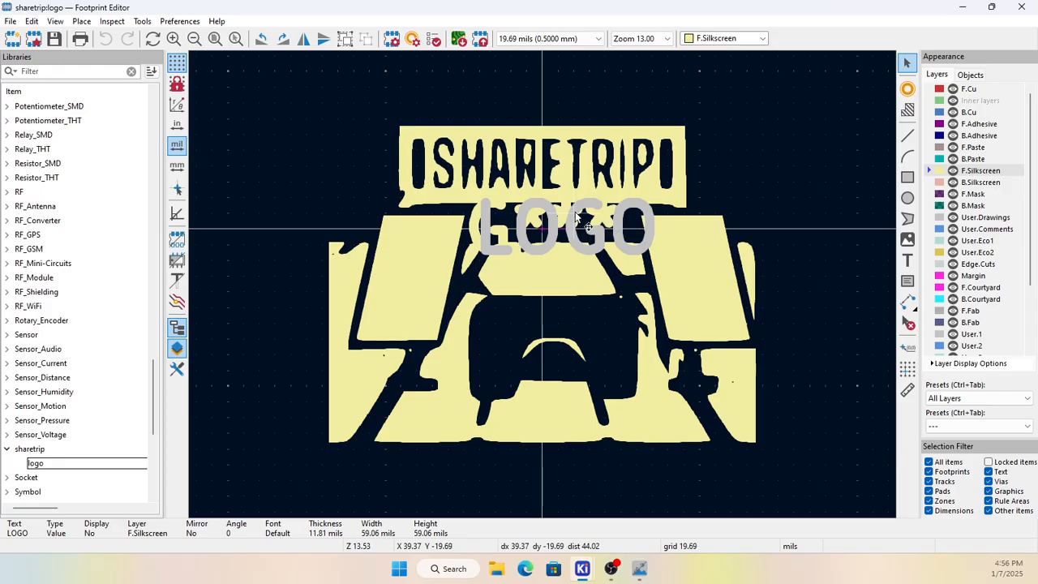
key(Delete)
click(560, 213)
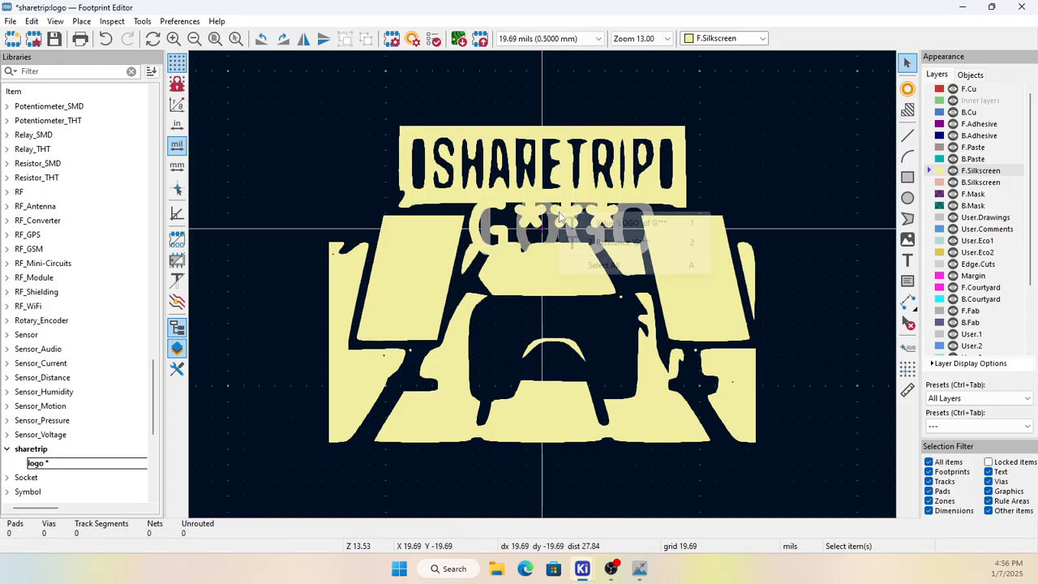
click(630, 227)
key(Delete)
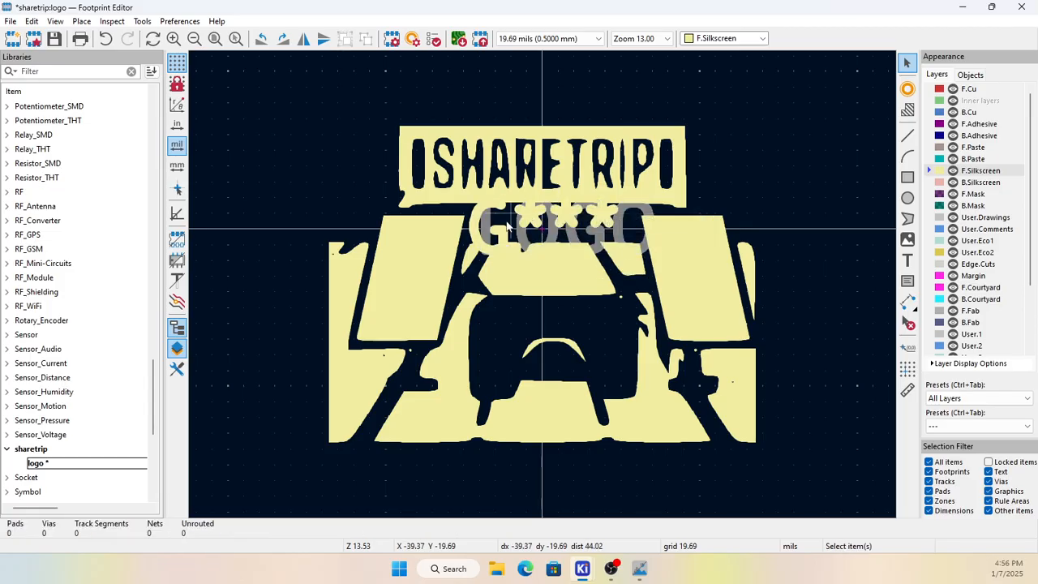
click(508, 225)
click(531, 227)
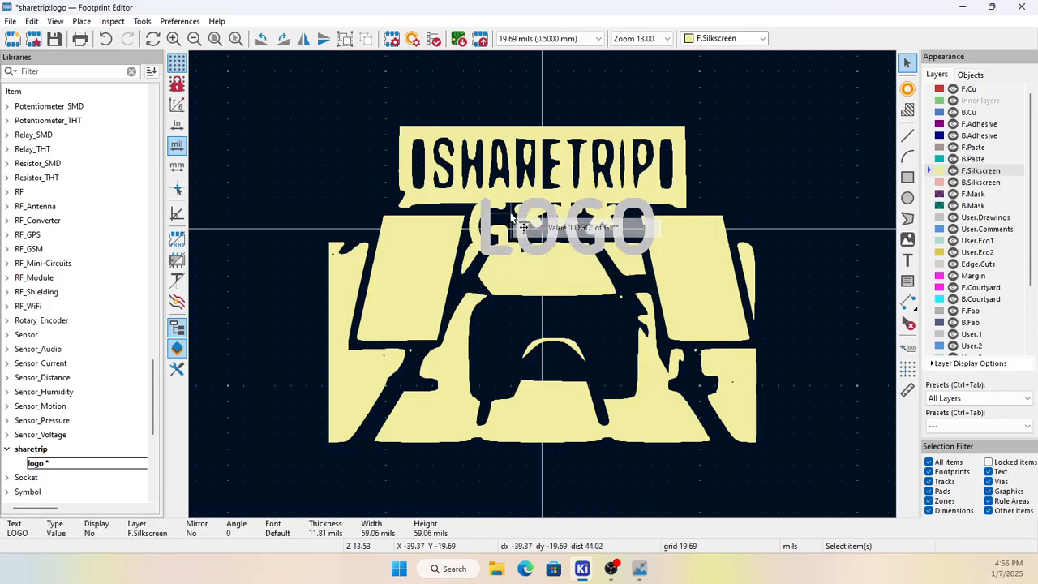
key(Delete)
click(528, 214)
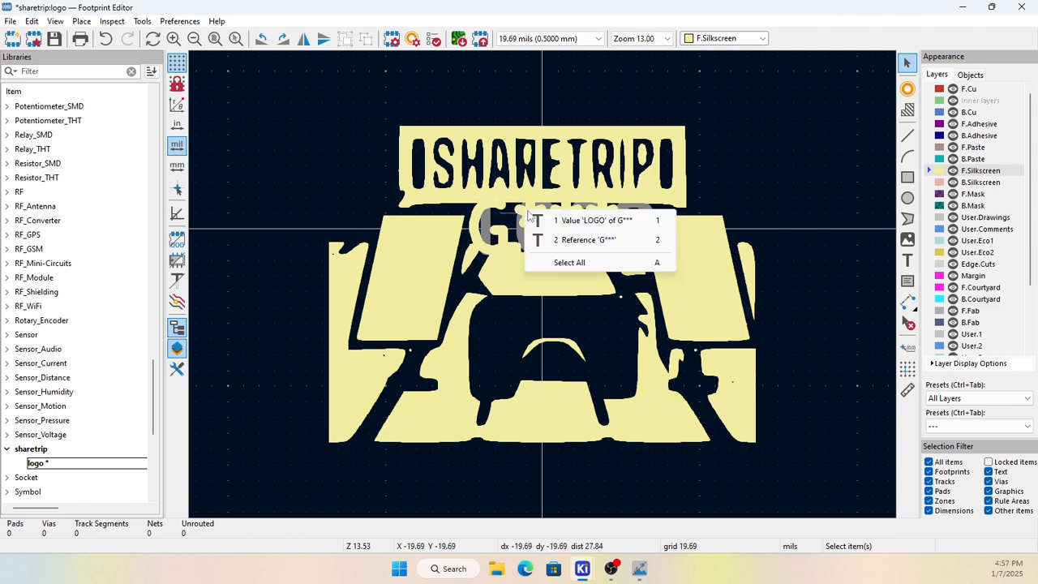
click(549, 220)
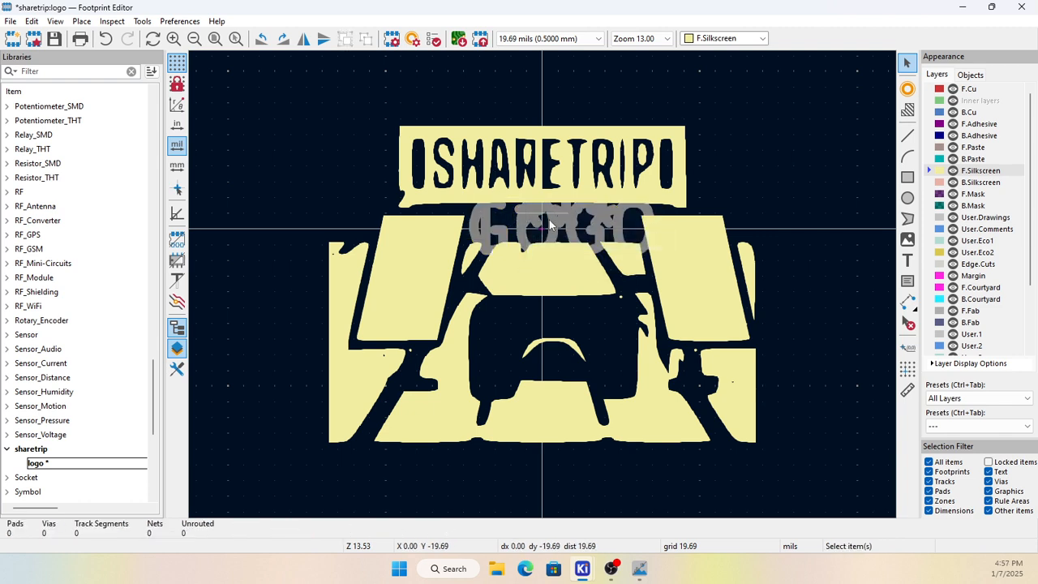
Step: Move the LOGO value text out of the artwork to the empty area beyond its upper-right corner
click(548, 220)
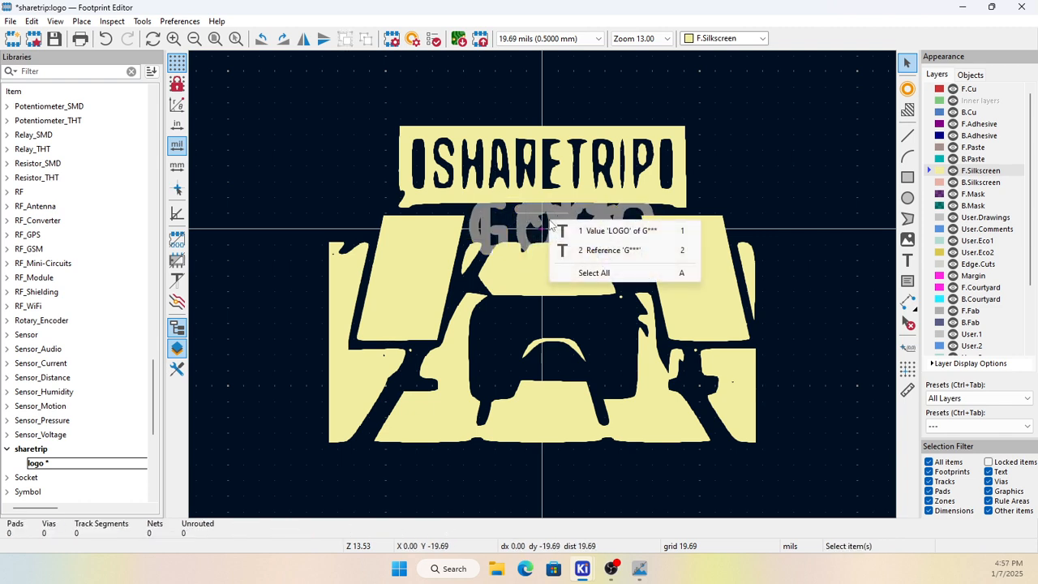
click(591, 209)
click(592, 208)
click(569, 223)
click(569, 222)
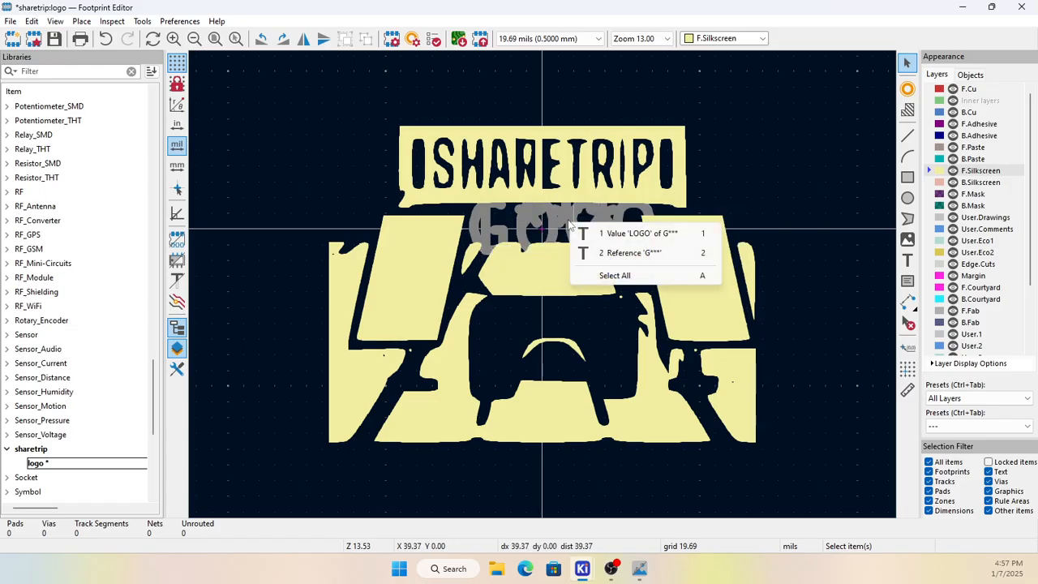
click(610, 233)
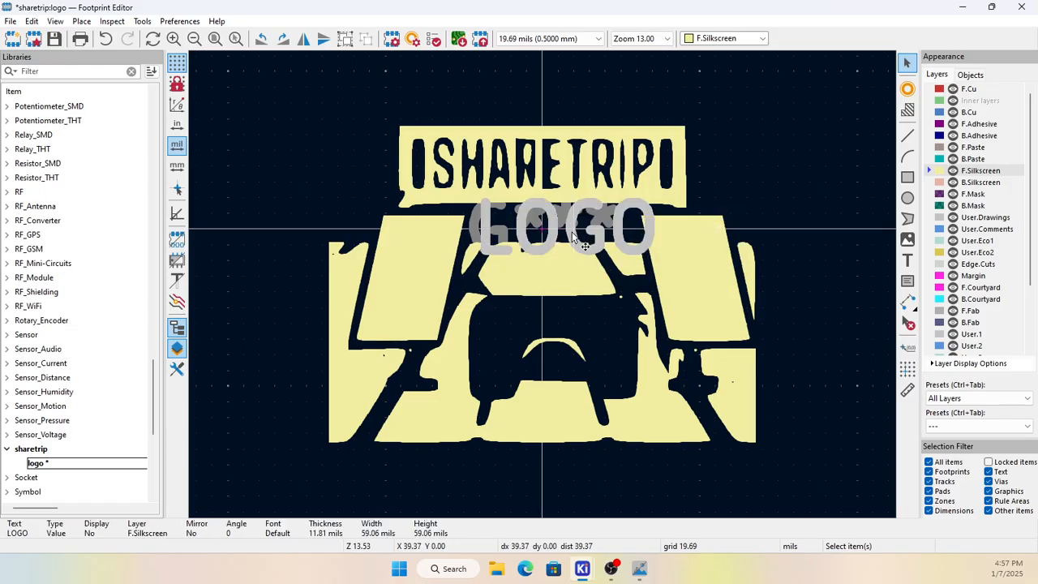
drag(584, 243, 778, 101)
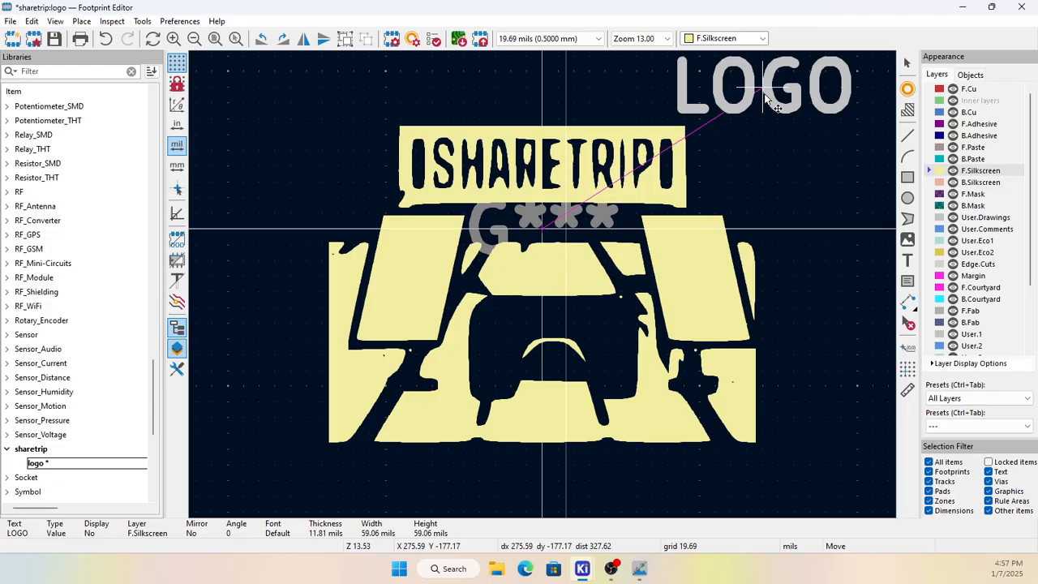
Step: Move the G*** reference text out of the artwork onto the relocated LOGO text
click(562, 230)
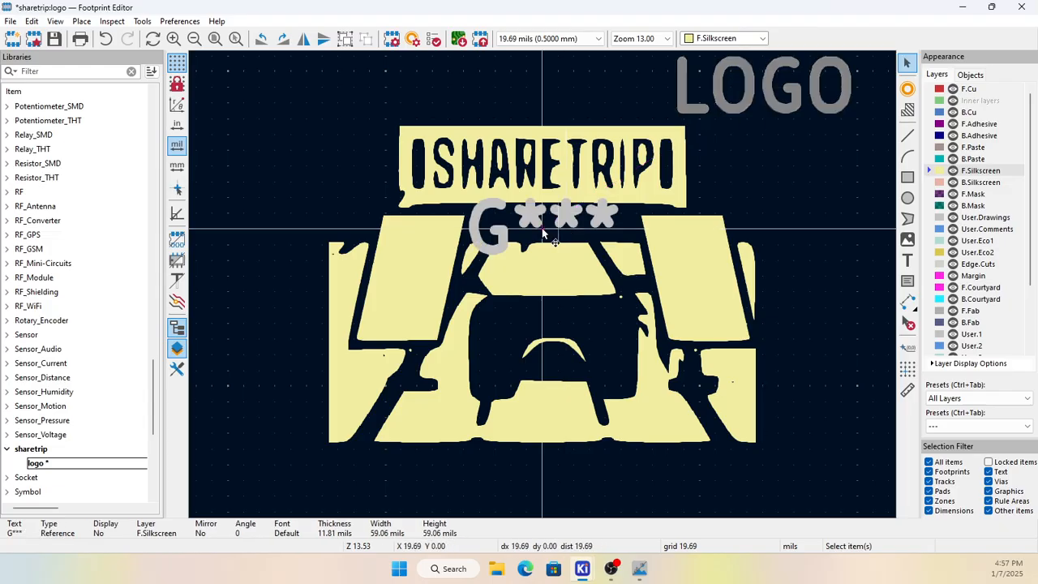
drag(541, 231, 763, 90)
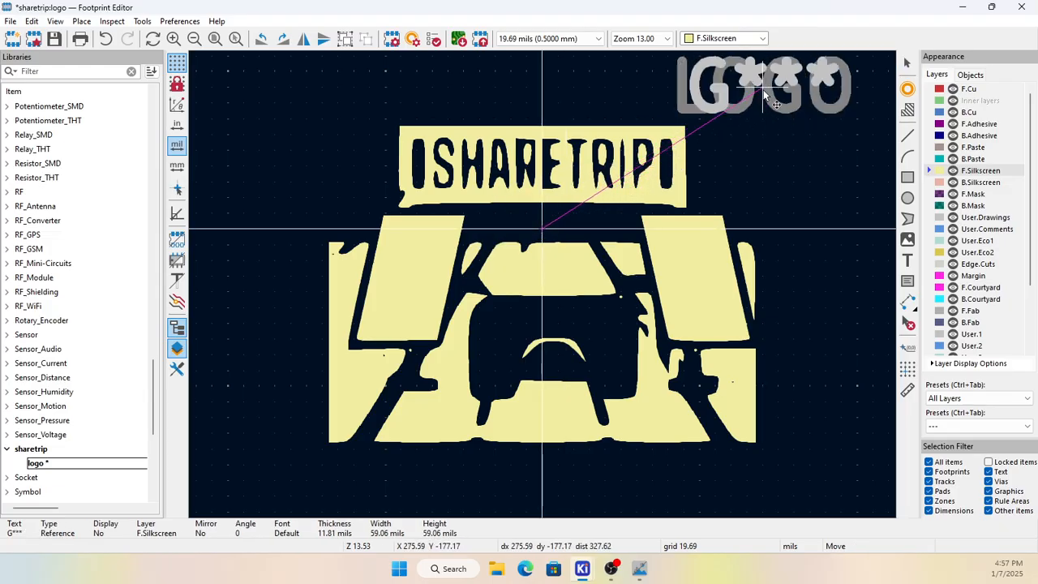
click(769, 168)
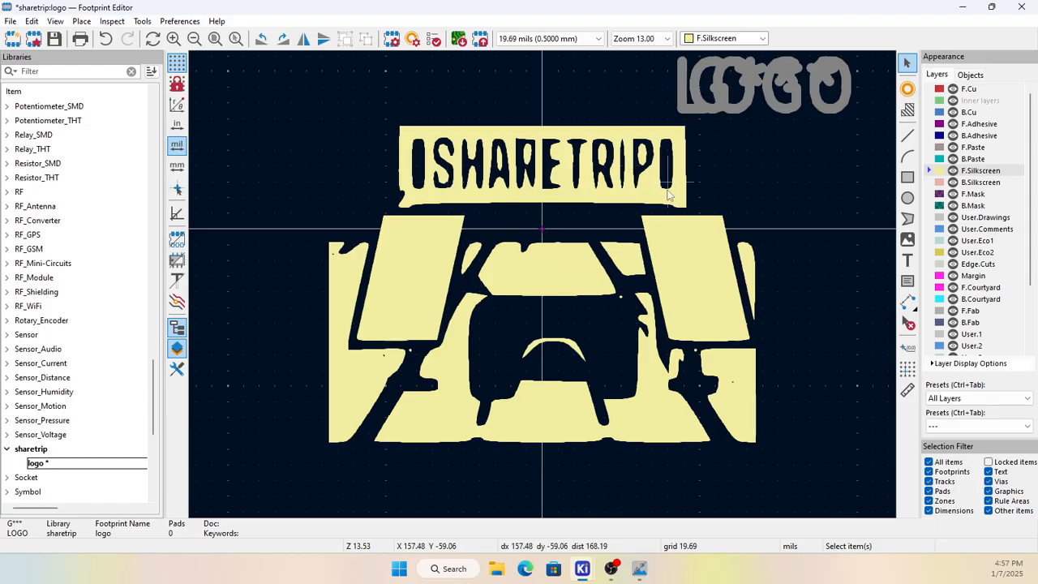
Step: Try deleting the polygon that forms the SHARETRIP banner, and undo the deletion
click(432, 139)
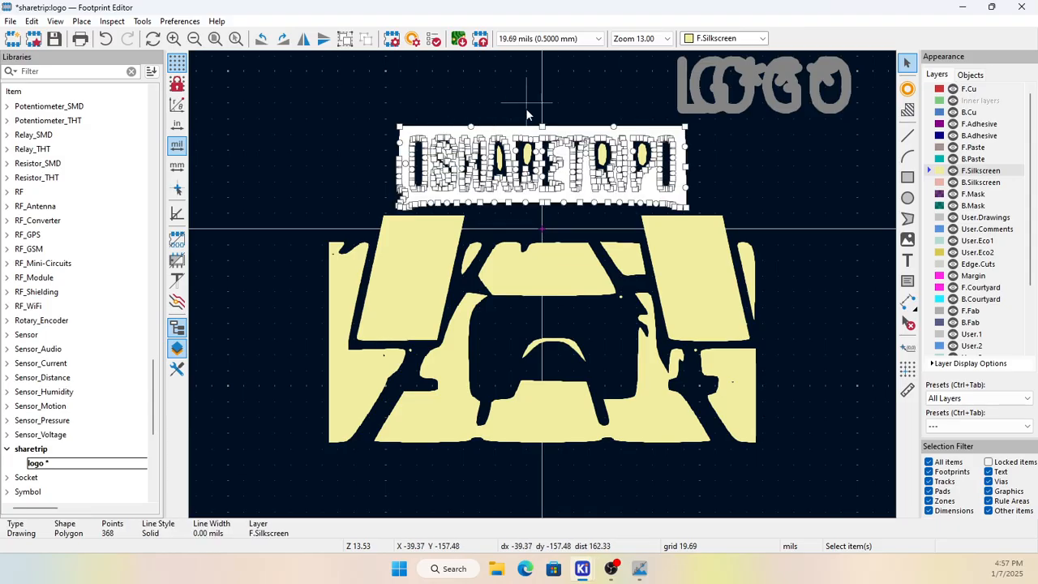
scroll(547, 292, up, 2)
scroll(516, 297, up, 3)
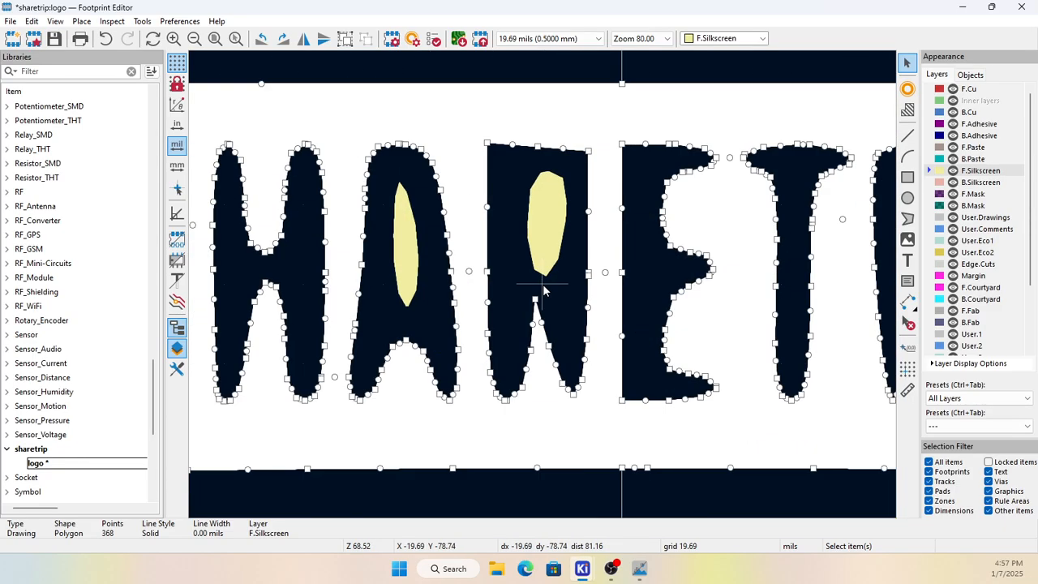
scroll(544, 290, down, 3)
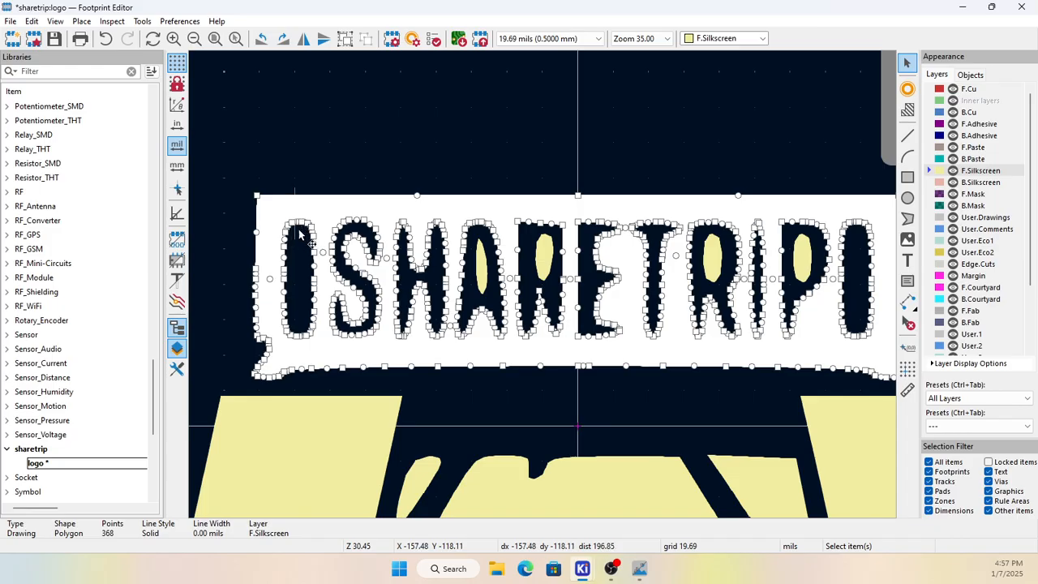
click(287, 143)
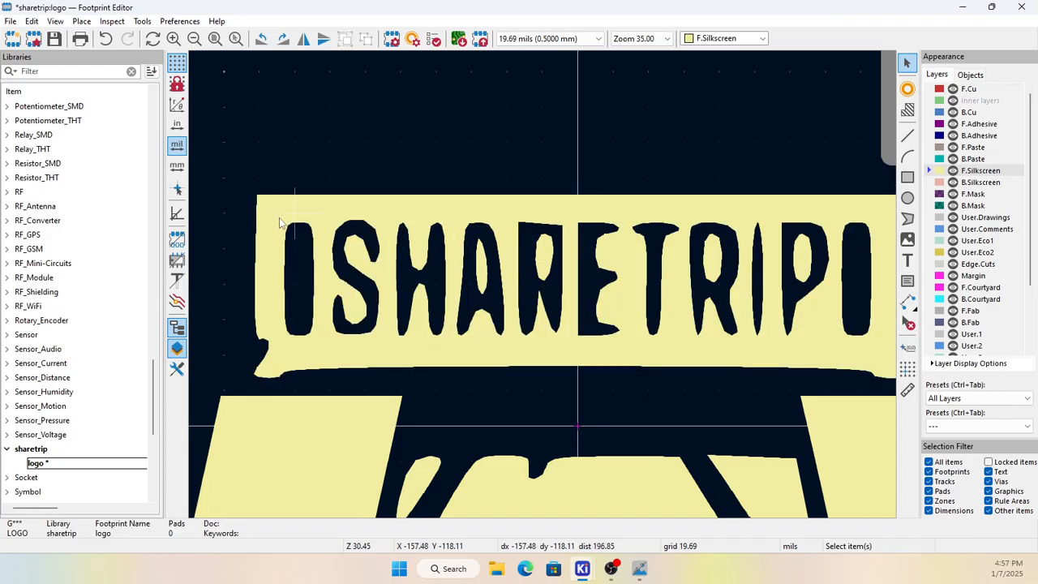
click(278, 217)
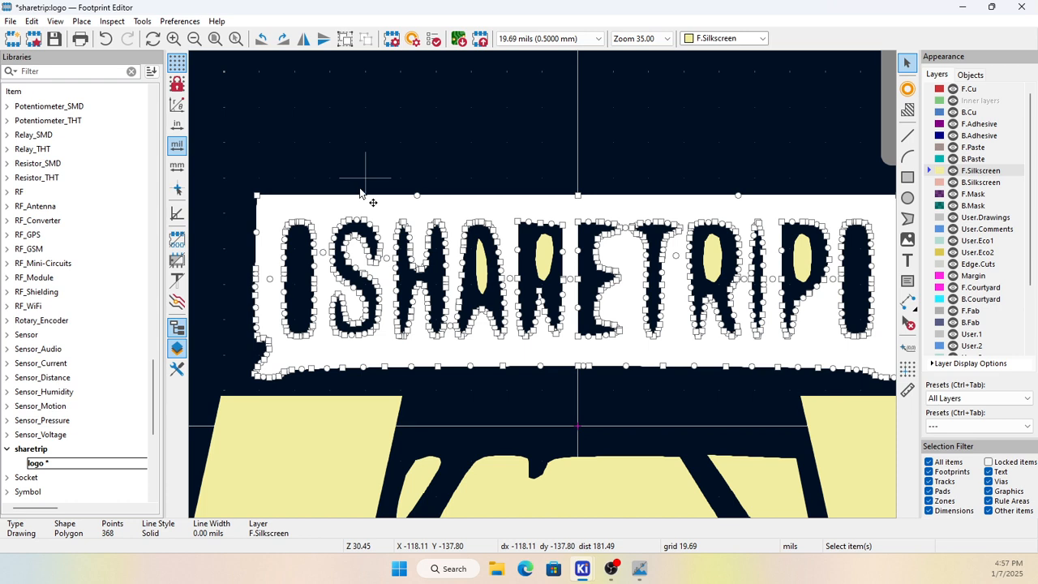
key(Delete)
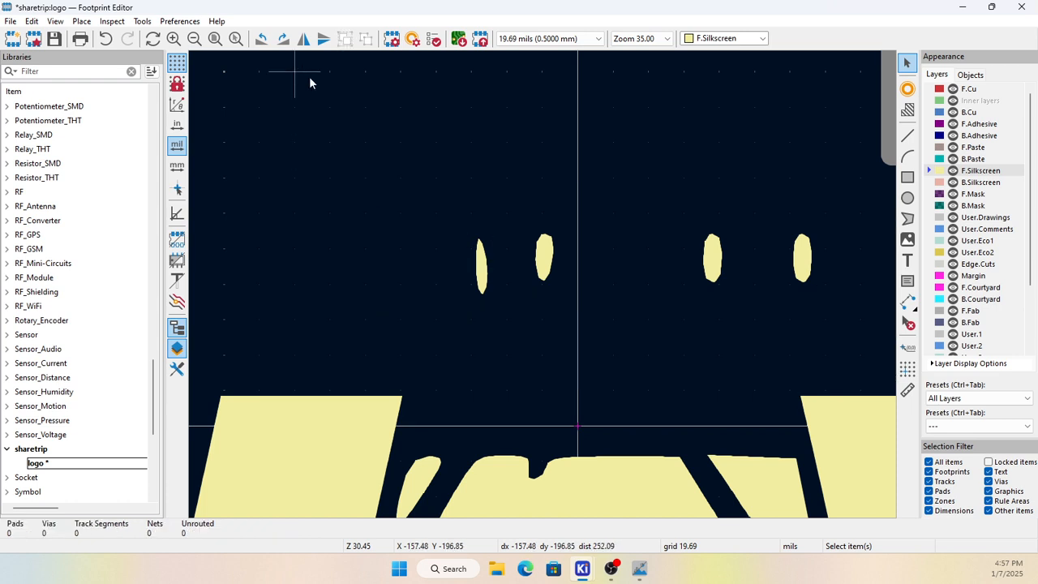
click(106, 38)
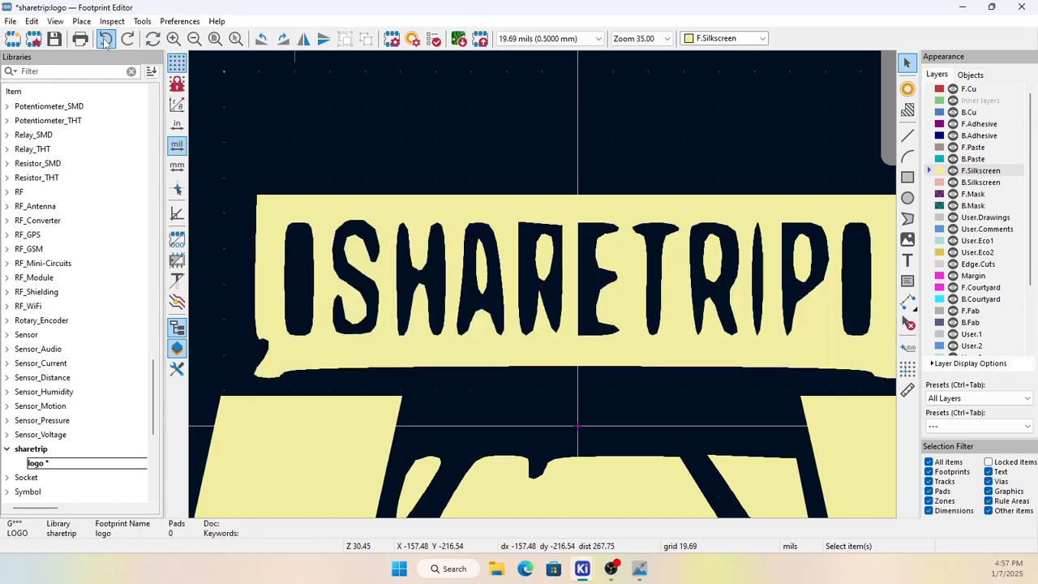
Step: Examine how the logo is divided into polygons by selecting the SHARETRIP banner, both slanted side panels and the windshield one at a time
click(405, 212)
click(428, 390)
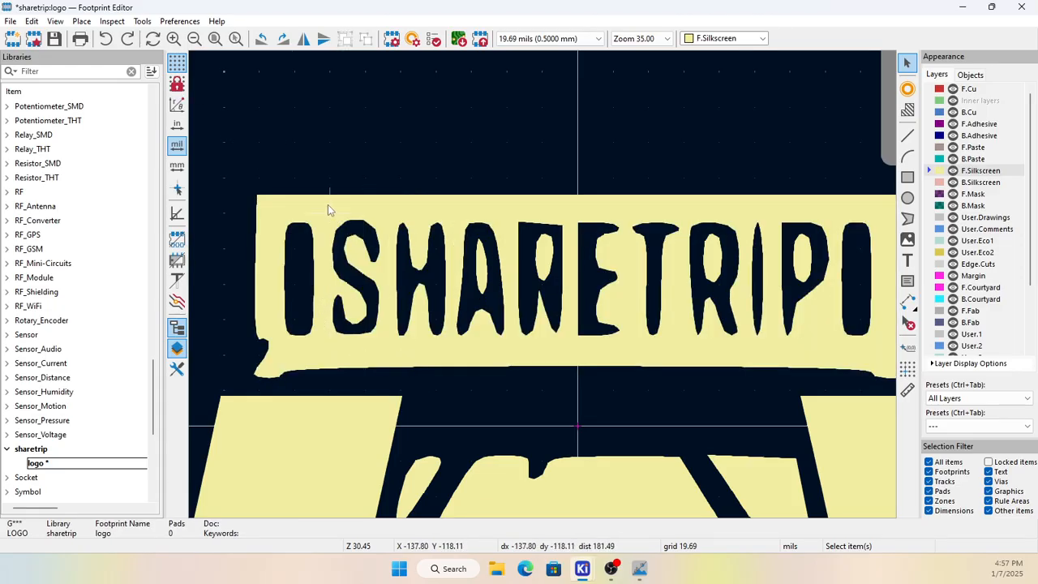
click(344, 240)
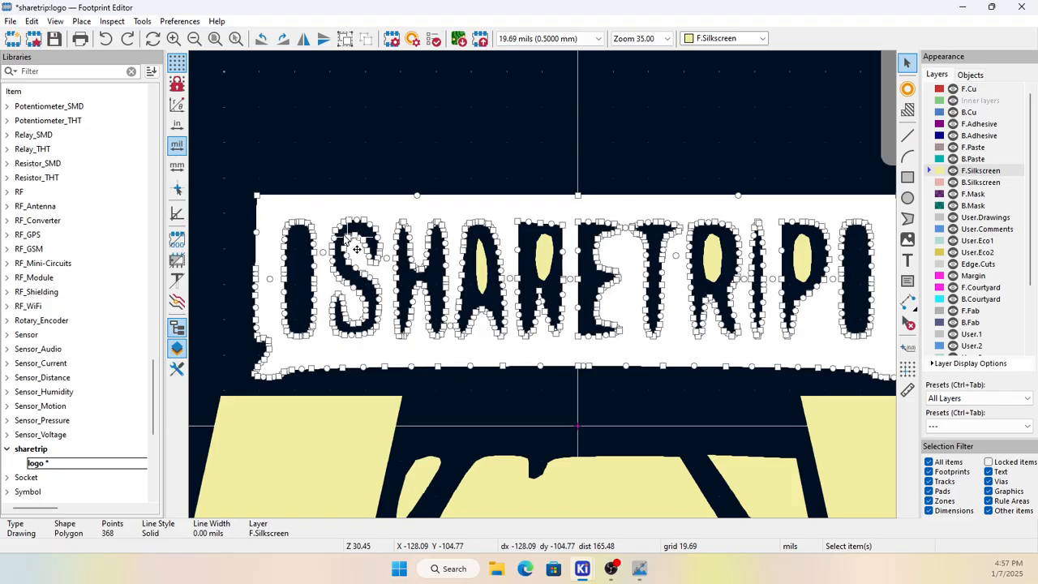
click(412, 102)
scroll(507, 299, down, 3)
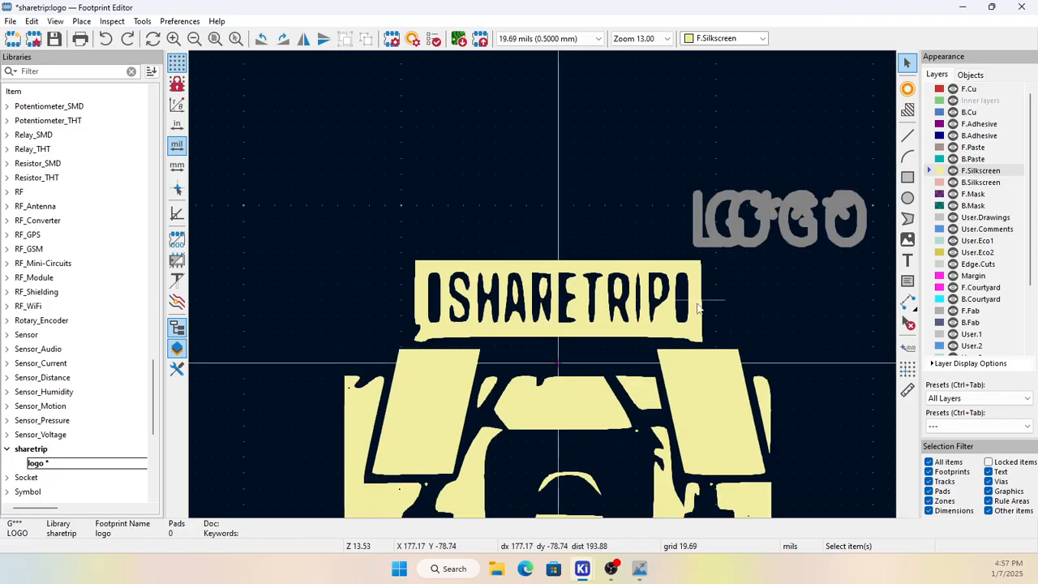
scroll(697, 307, up, 1)
scroll(542, 285, down, 2)
click(420, 359)
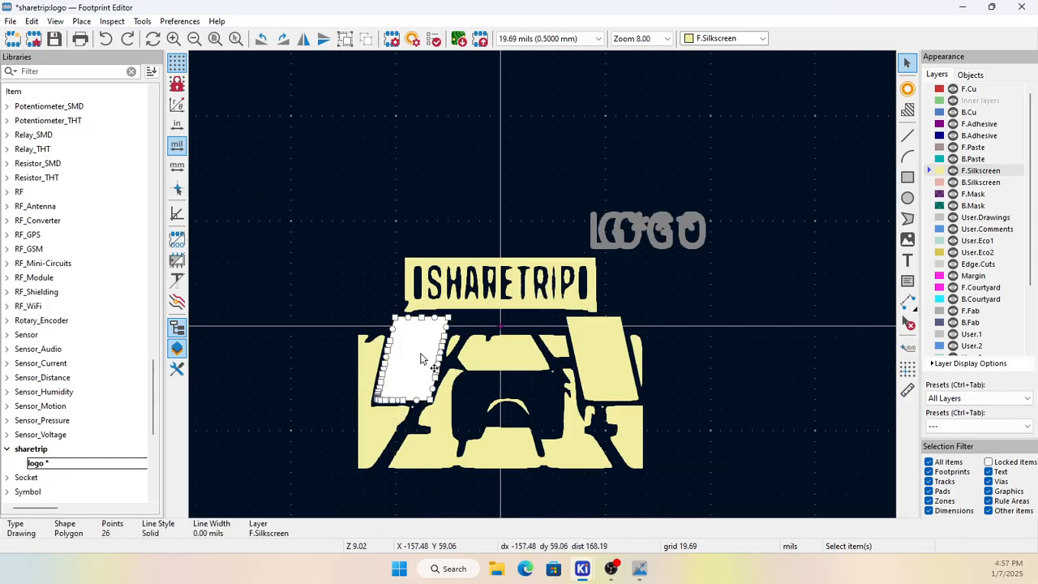
click(596, 346)
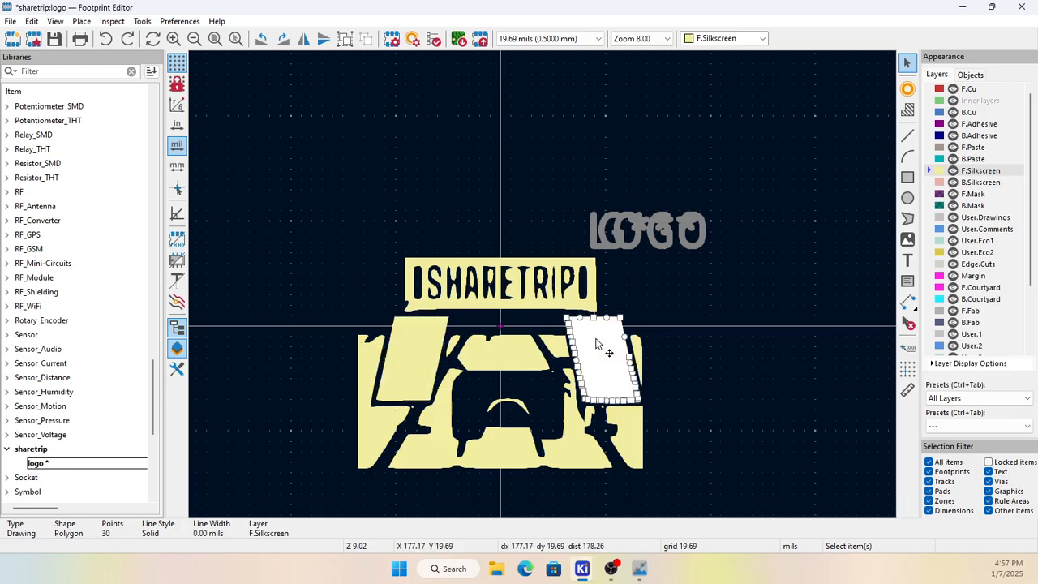
click(498, 357)
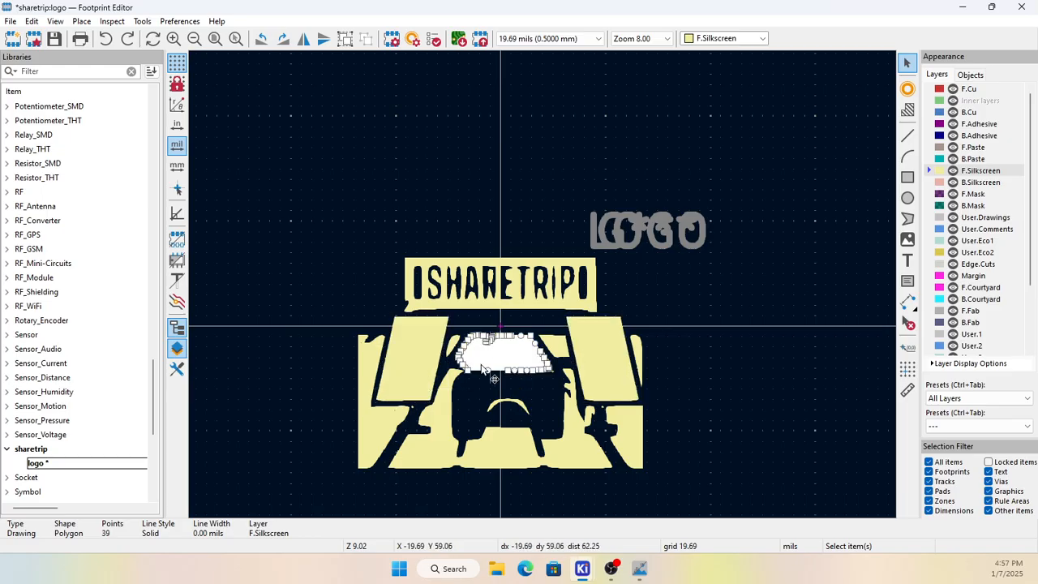
Step: Delete the two large background polygons at the outer left and lower-right edges of the car artwork
click(369, 378)
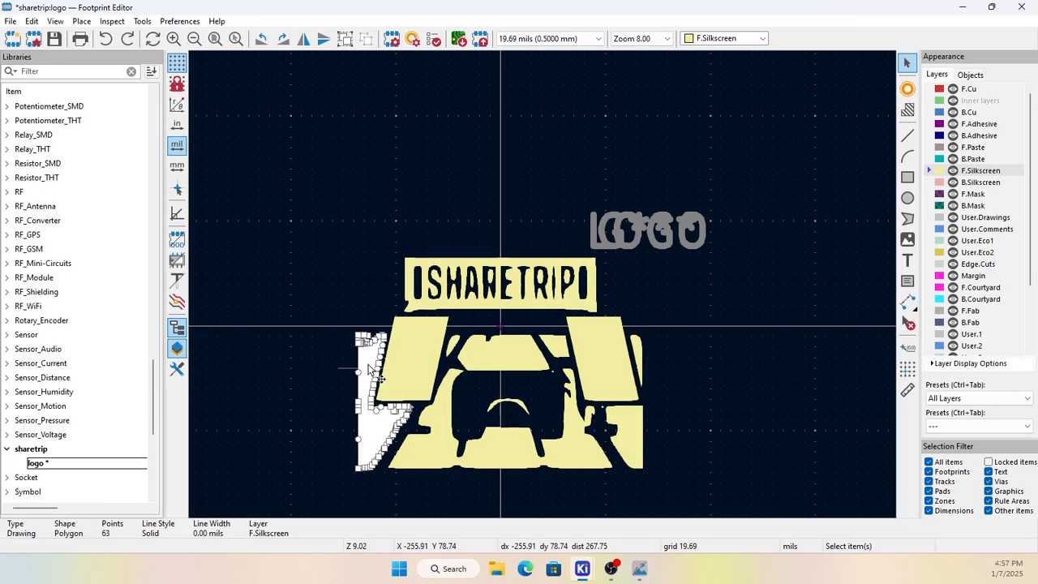
key(Delete)
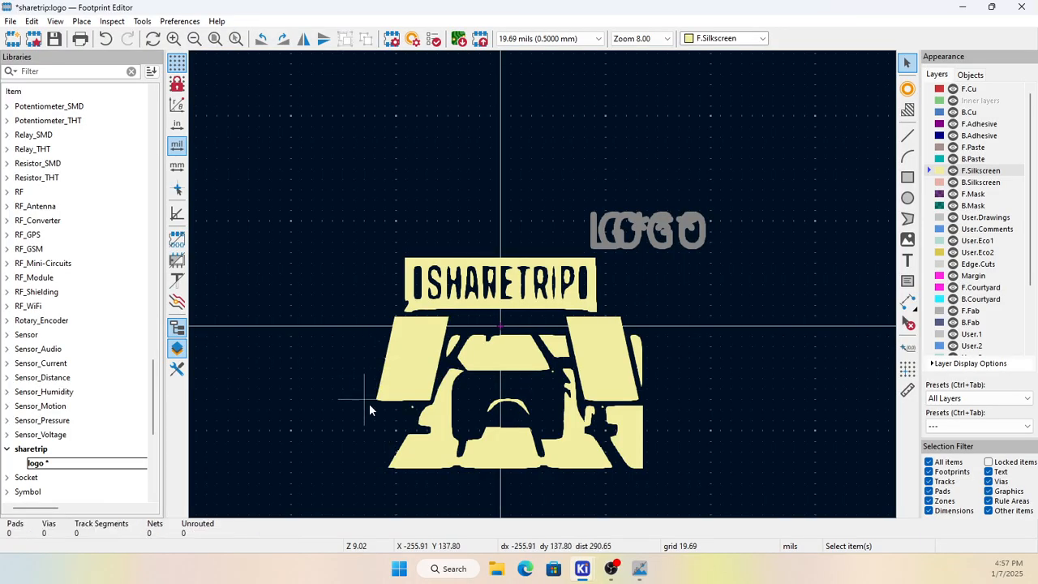
click(636, 437)
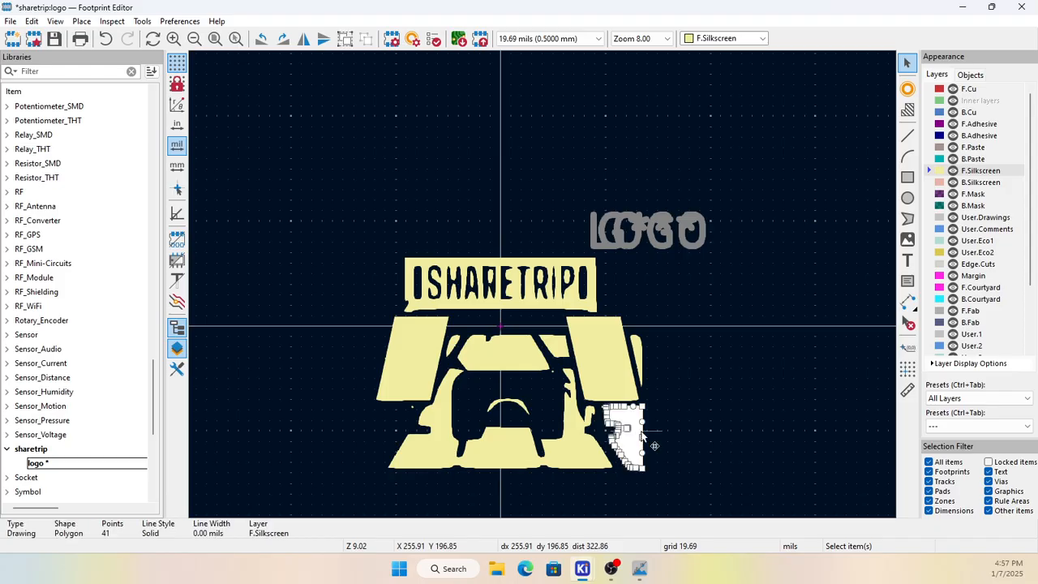
key(Delete)
Step: Delete the small stray speck just below the right slanted panel of the logo
scroll(600, 405, up, 5)
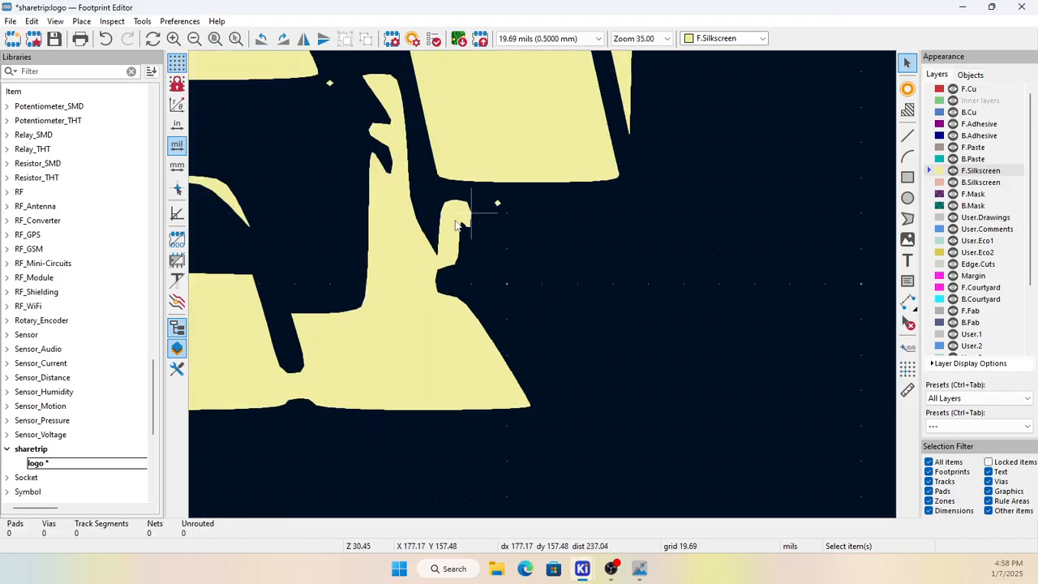
click(457, 225)
click(530, 225)
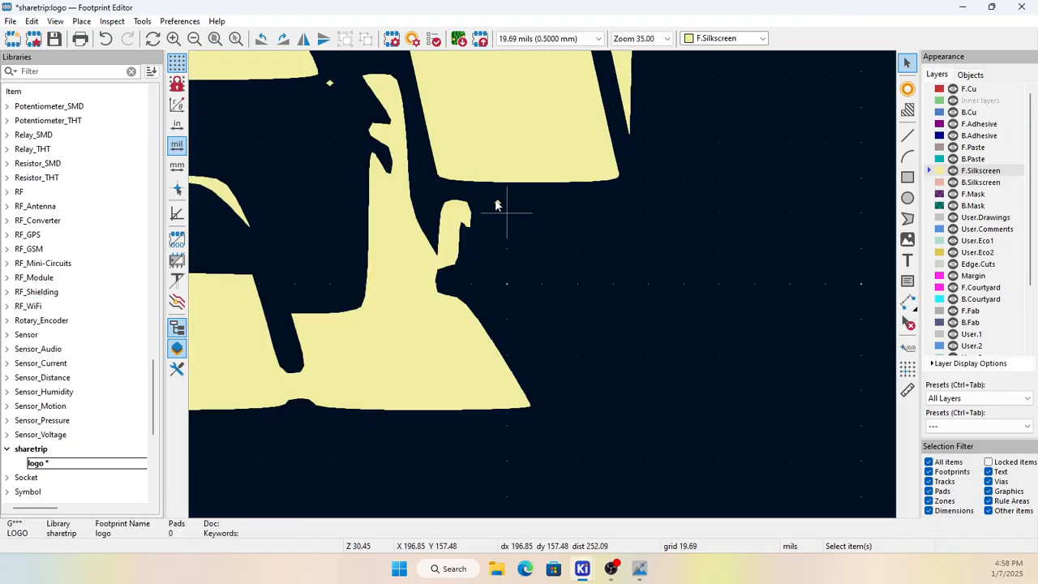
drag(492, 198, 506, 211)
key(Delete)
Step: Delete the thin sliver polygon along the outer side of the right slanted panel
scroll(576, 202, down, 2)
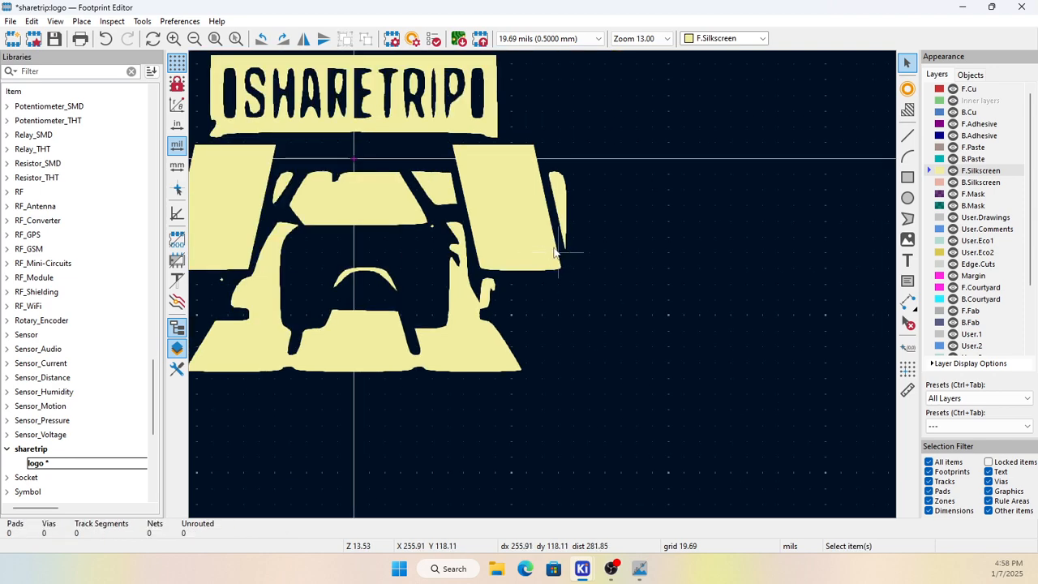
scroll(556, 253, up, 2)
click(519, 244)
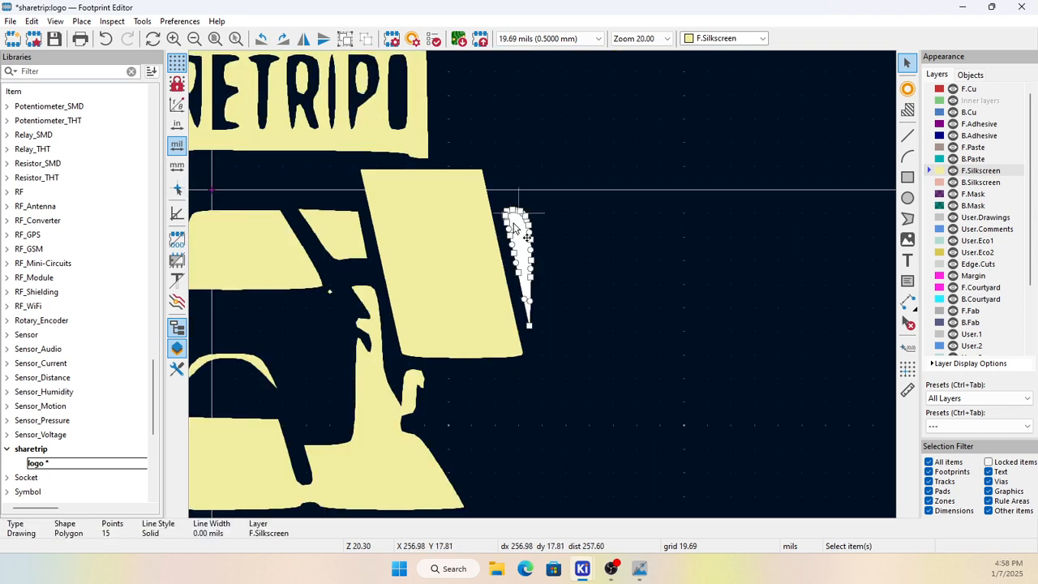
key(Delete)
Step: Reshape the windshield polygon by moving the corner points of the notch in its upper edge upward to nearly close it
scroll(490, 280, down, 3)
scroll(490, 279, up, 4)
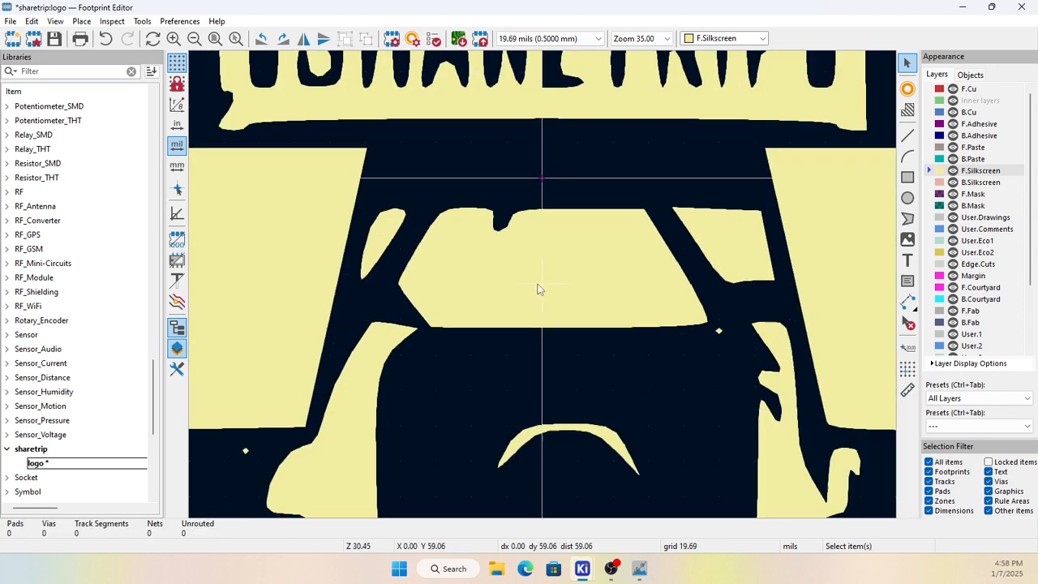
click(503, 230)
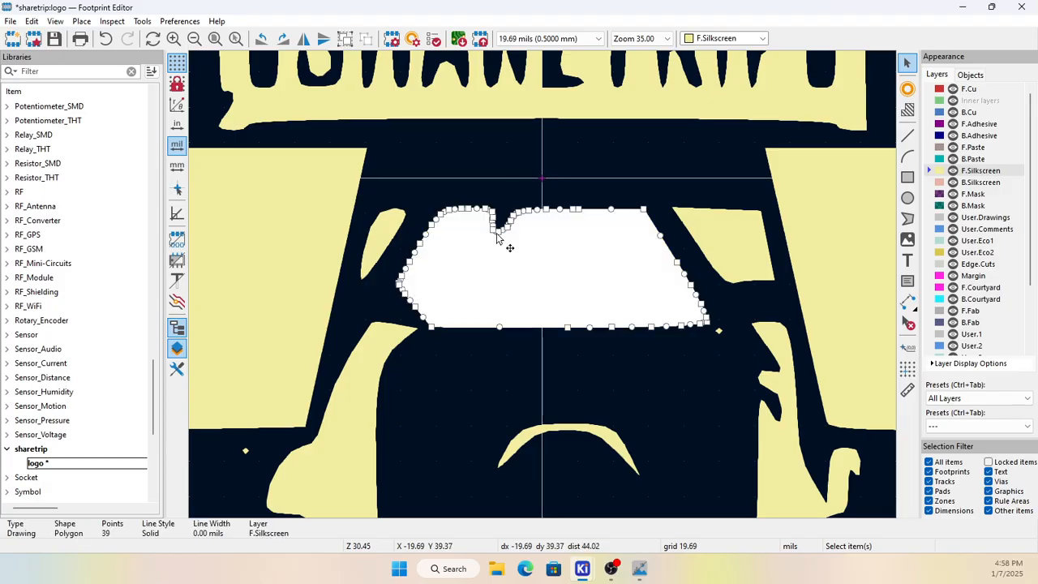
drag(503, 227, 506, 218)
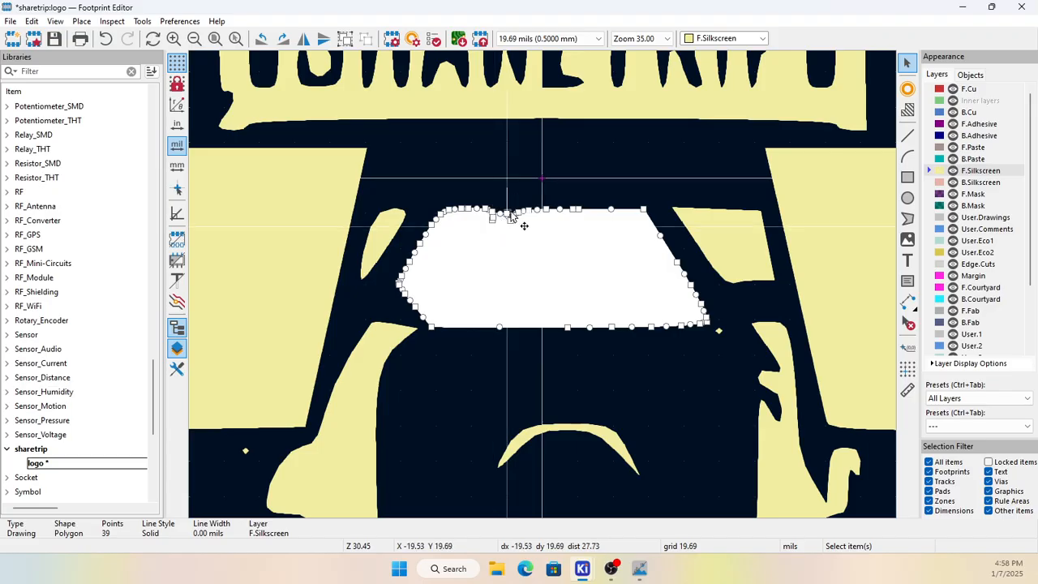
scroll(567, 300, down, 3)
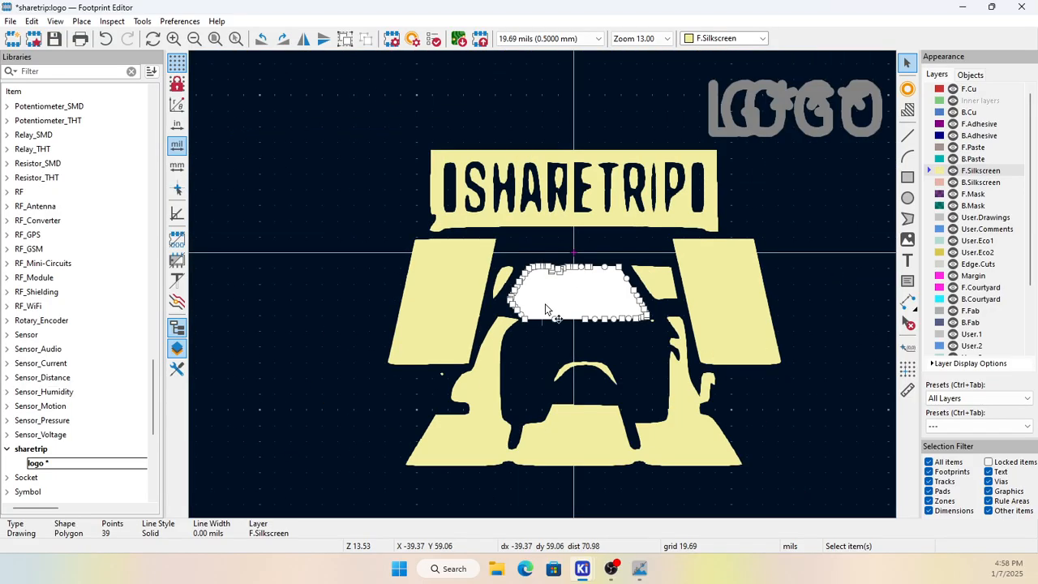
click(333, 470)
Step: Check the remaining car body and arc polygons, and save the edited logo footprint
scroll(539, 381, down, 1)
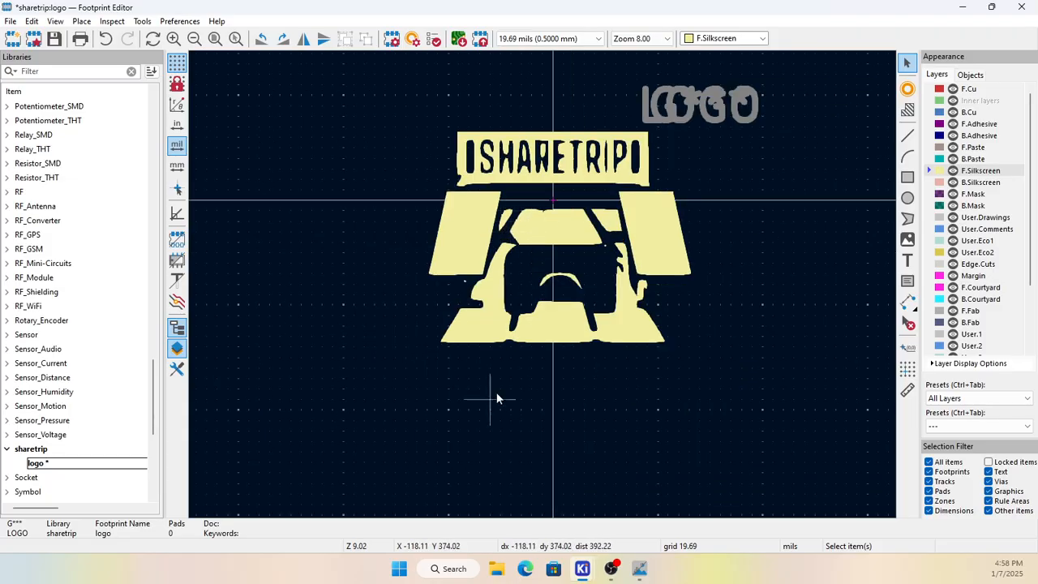
click(489, 335)
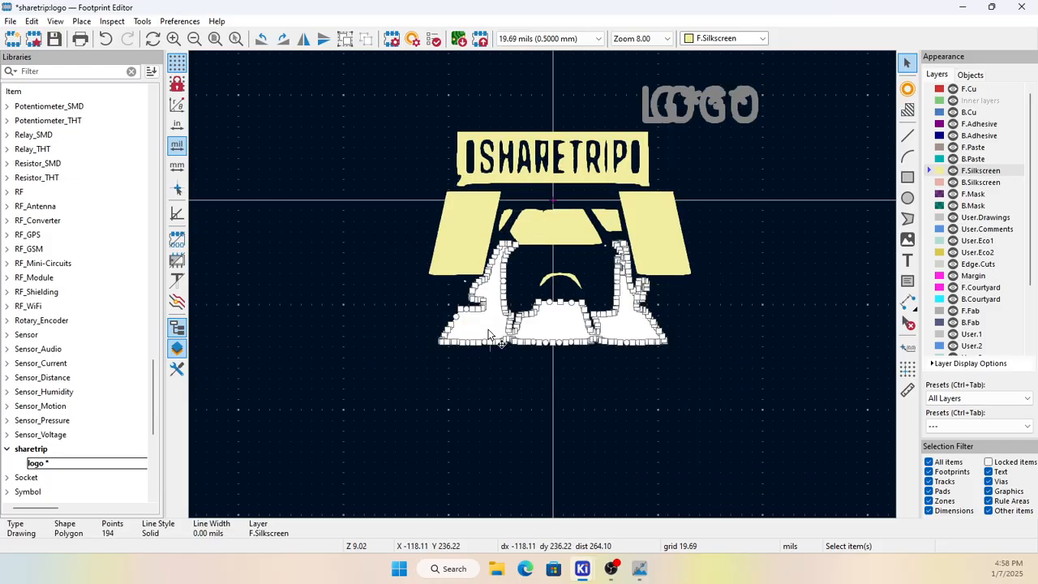
click(475, 440)
click(568, 280)
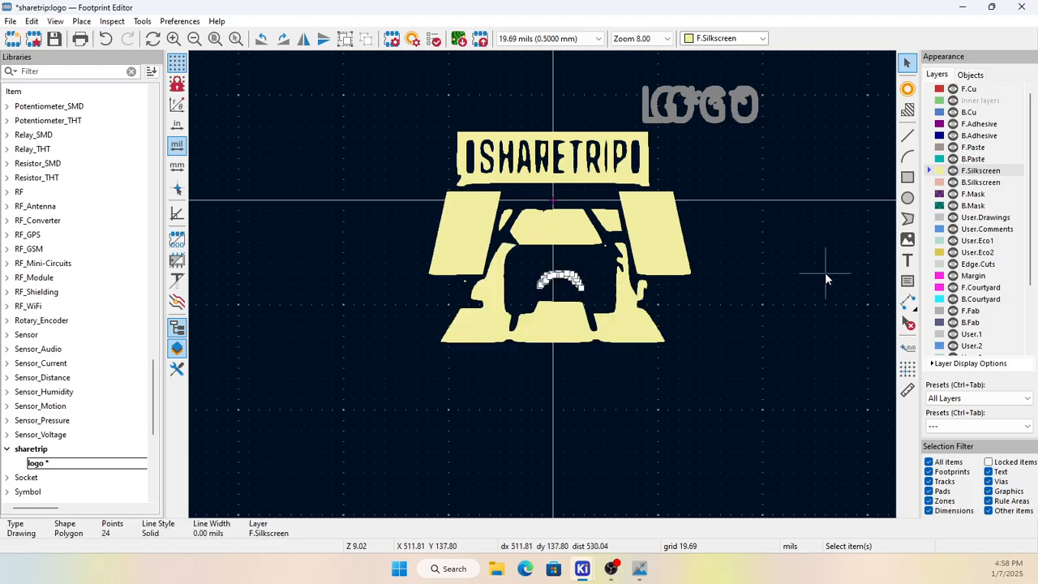
click(814, 274)
scroll(616, 178, up, 3)
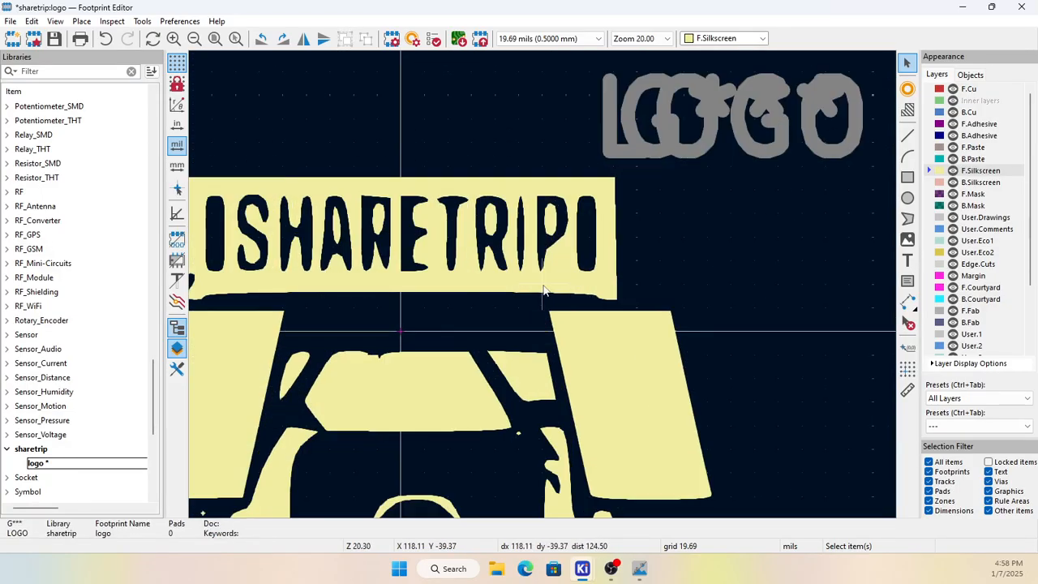
scroll(547, 300, down, 3)
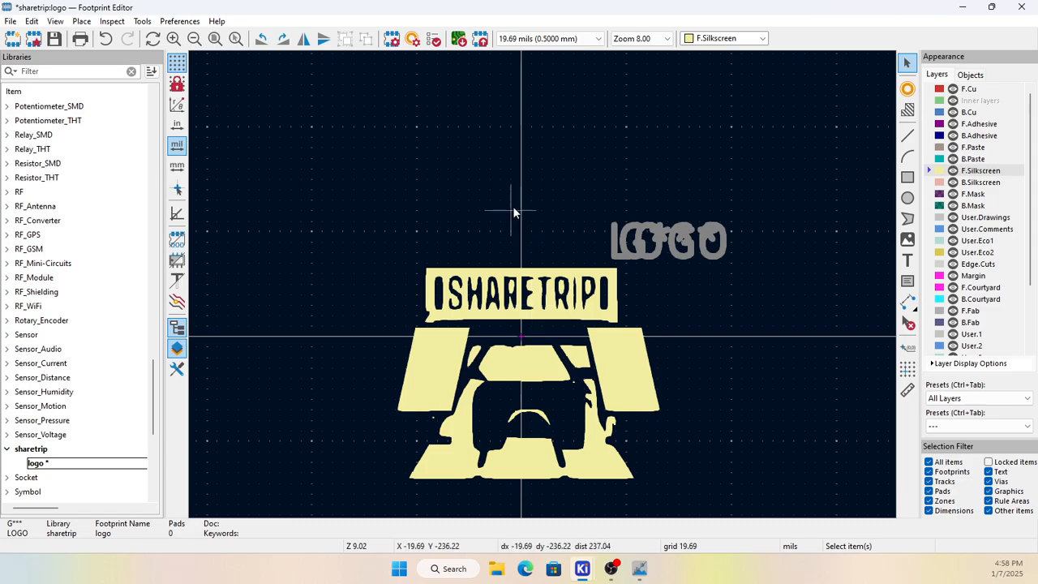
click(55, 38)
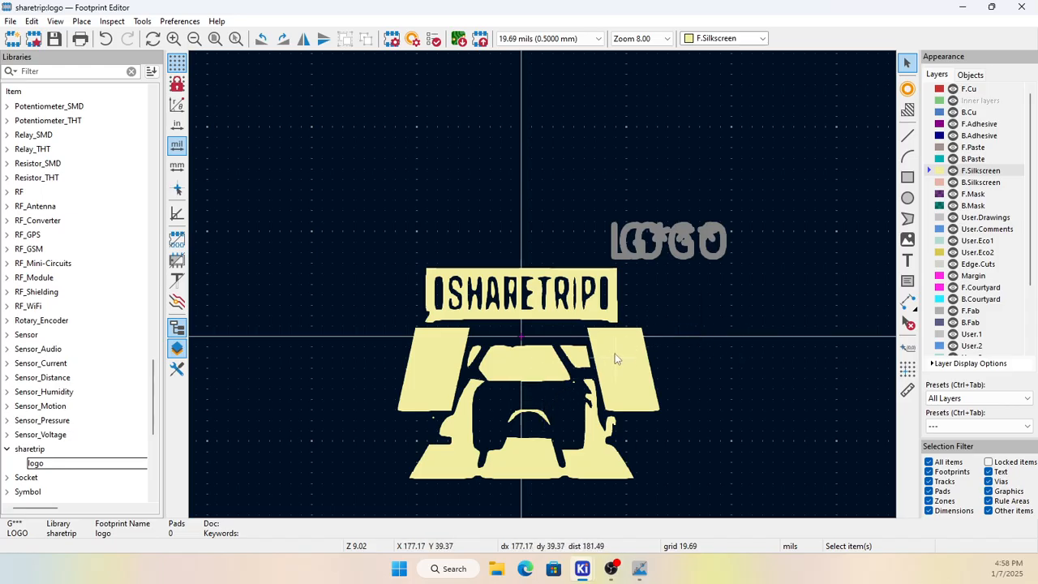
scroll(616, 357, up, 2)
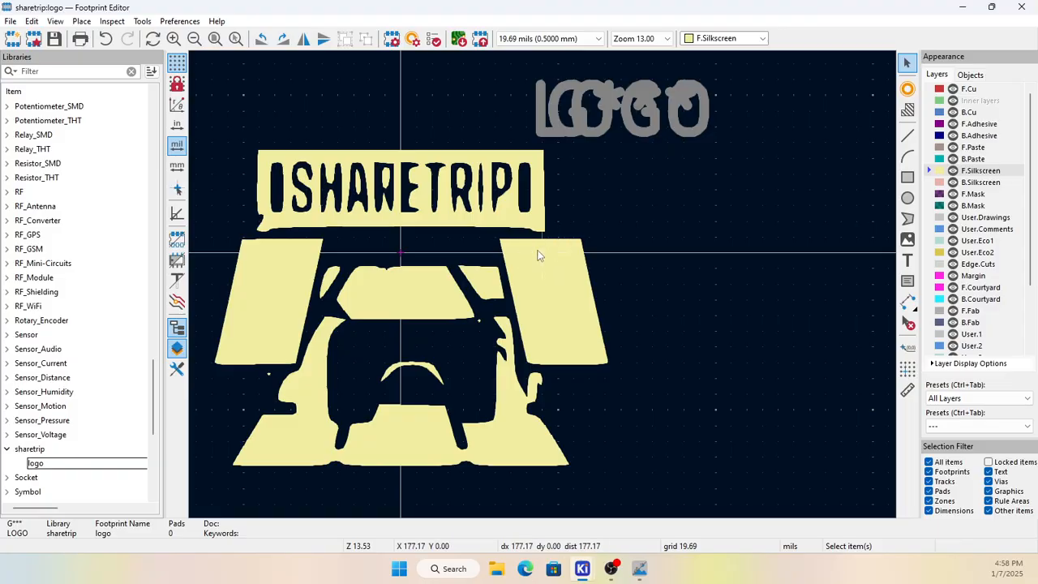
click(539, 256)
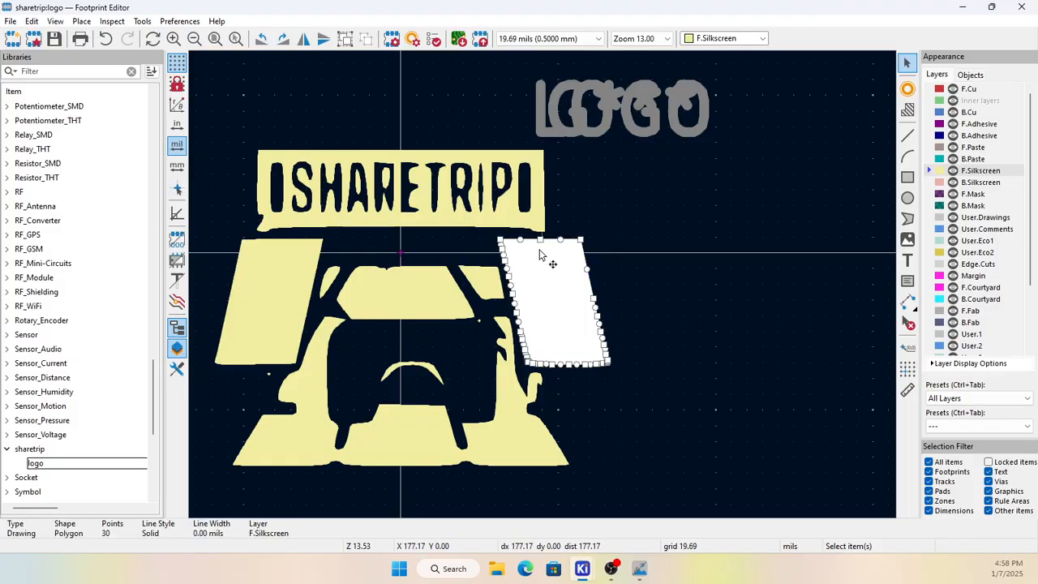
click(908, 136)
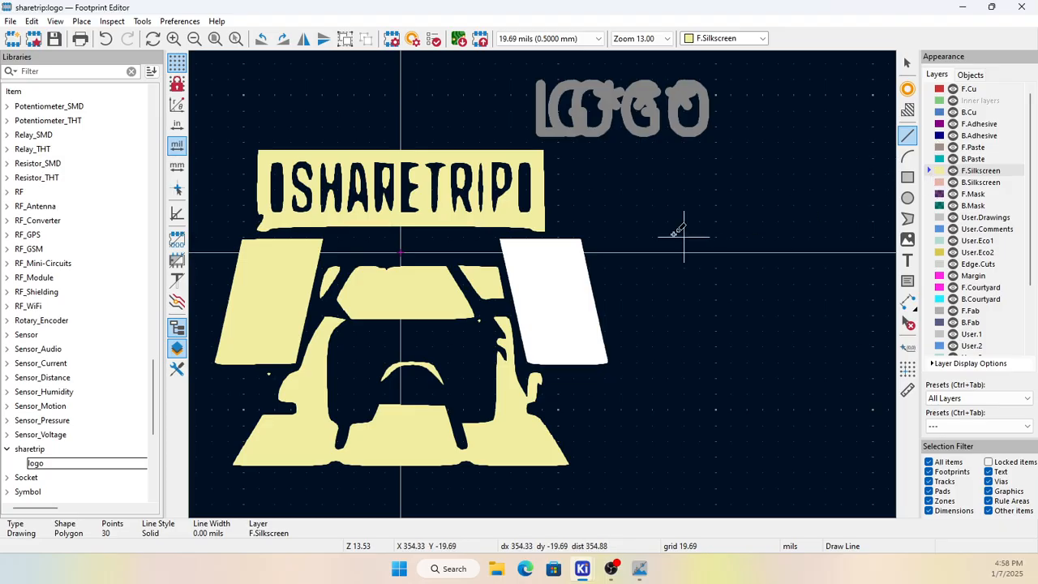
click(543, 241)
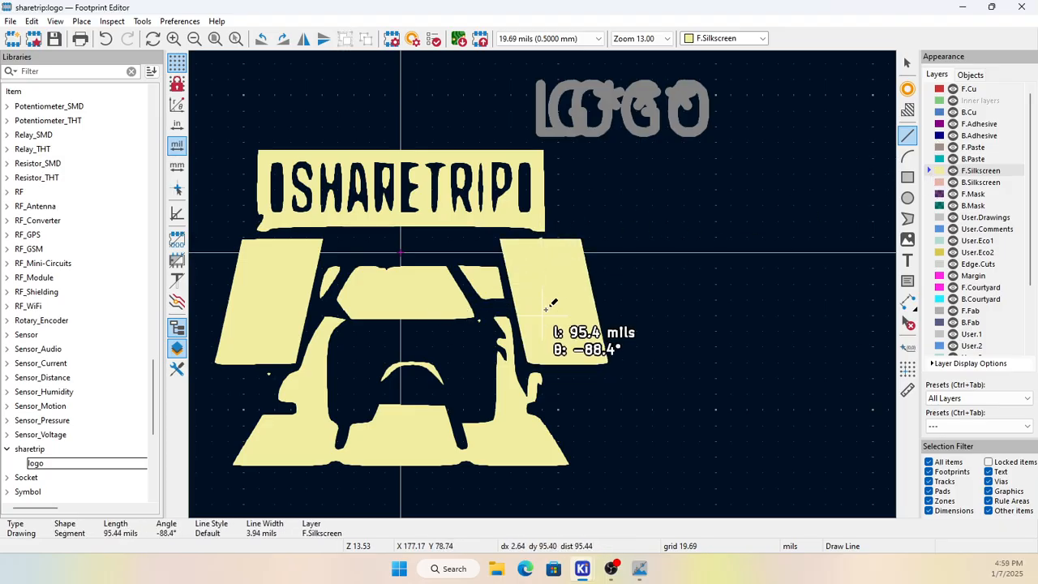
key(Escape)
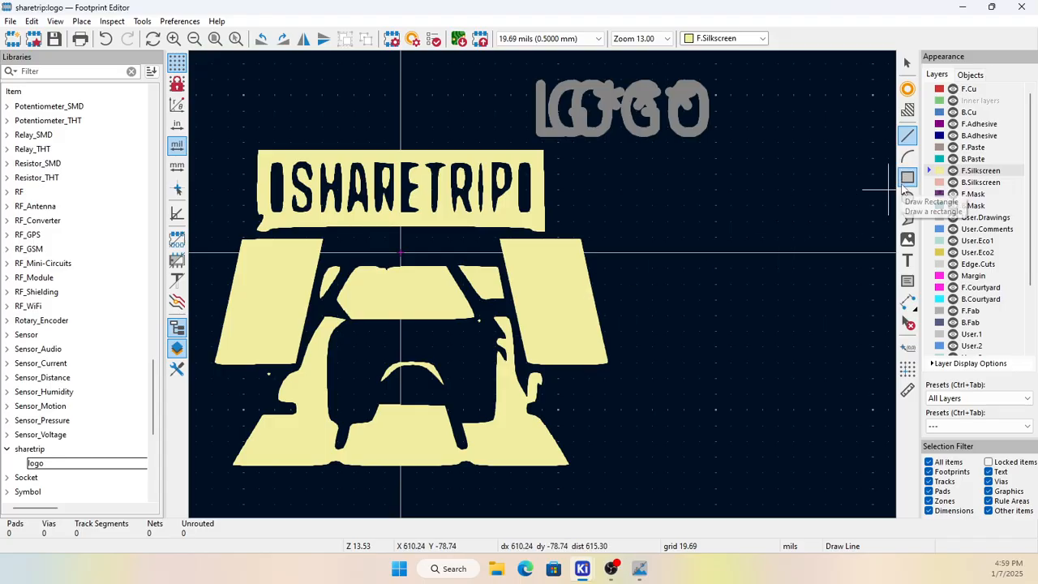
Step: Draw a rectangle about 134 by 154 mils around the right slanted panel and check its properties
click(907, 178)
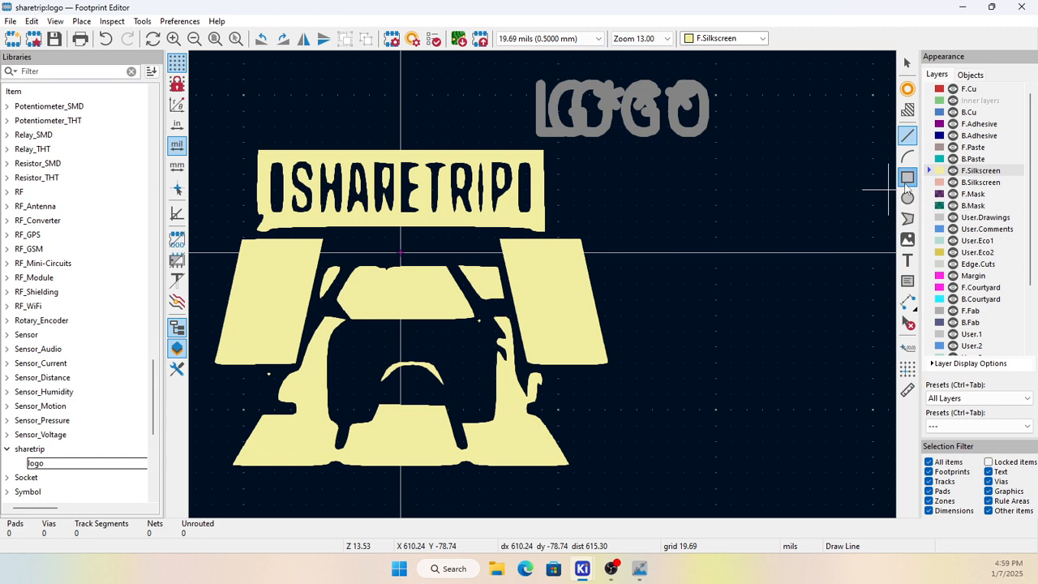
click(501, 236)
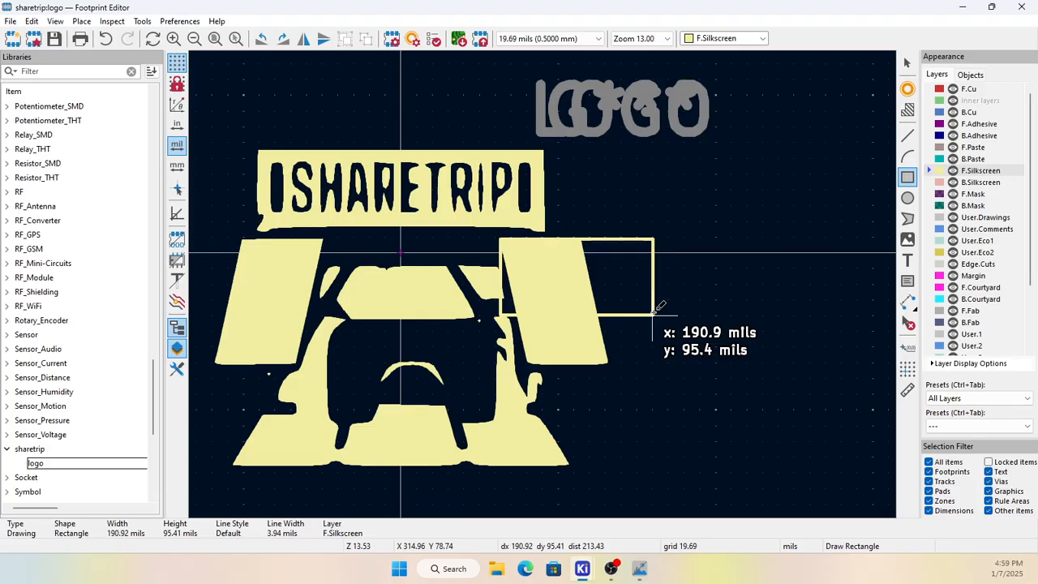
click(608, 364)
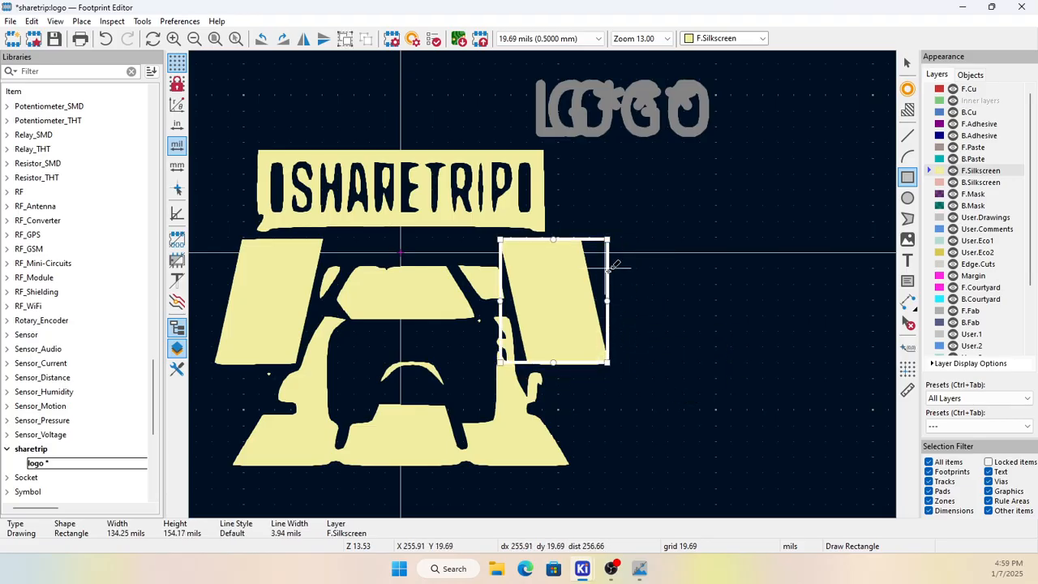
key(Escape)
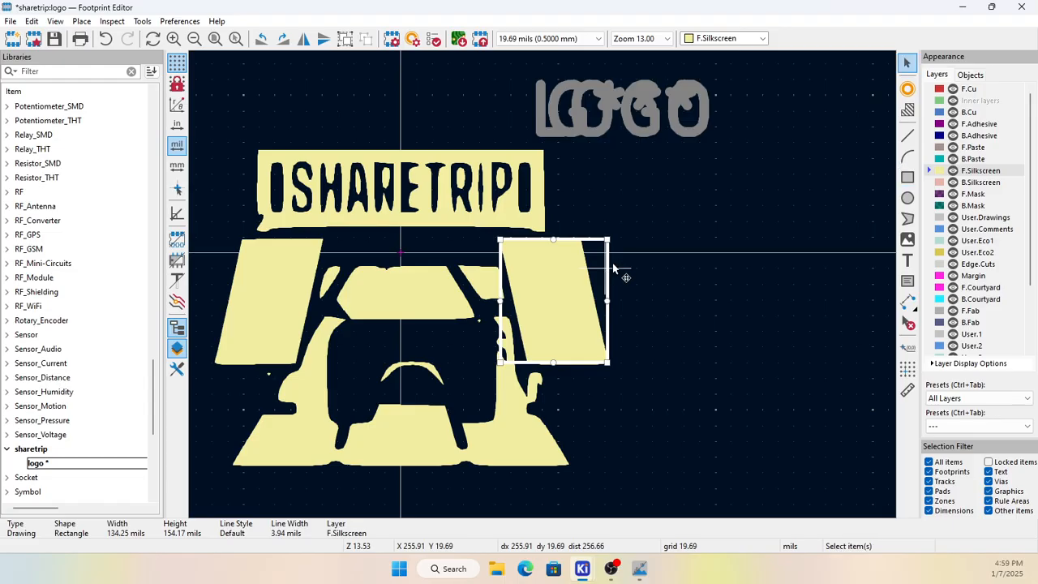
double_click(610, 270)
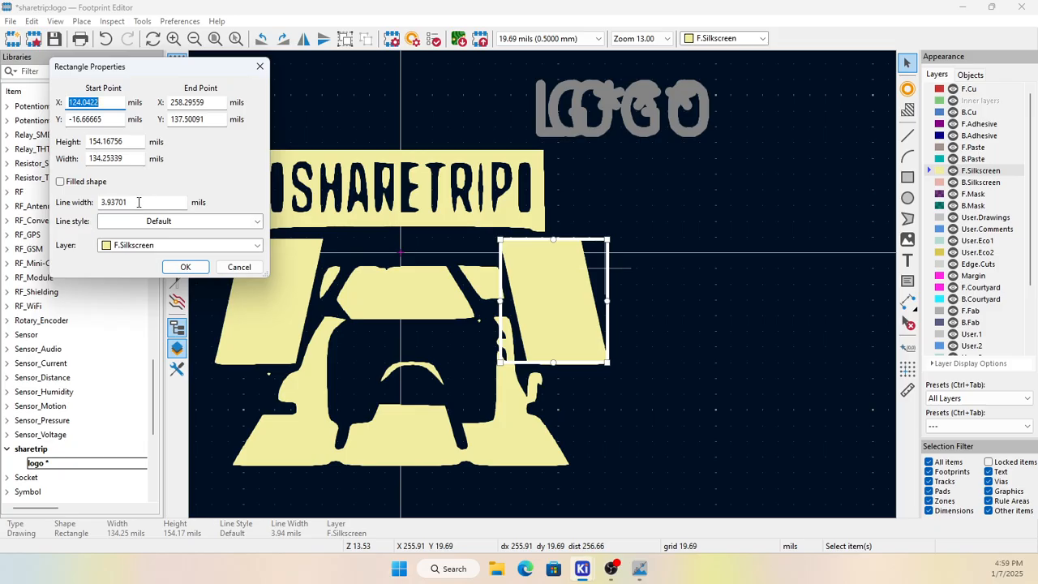
click(244, 272)
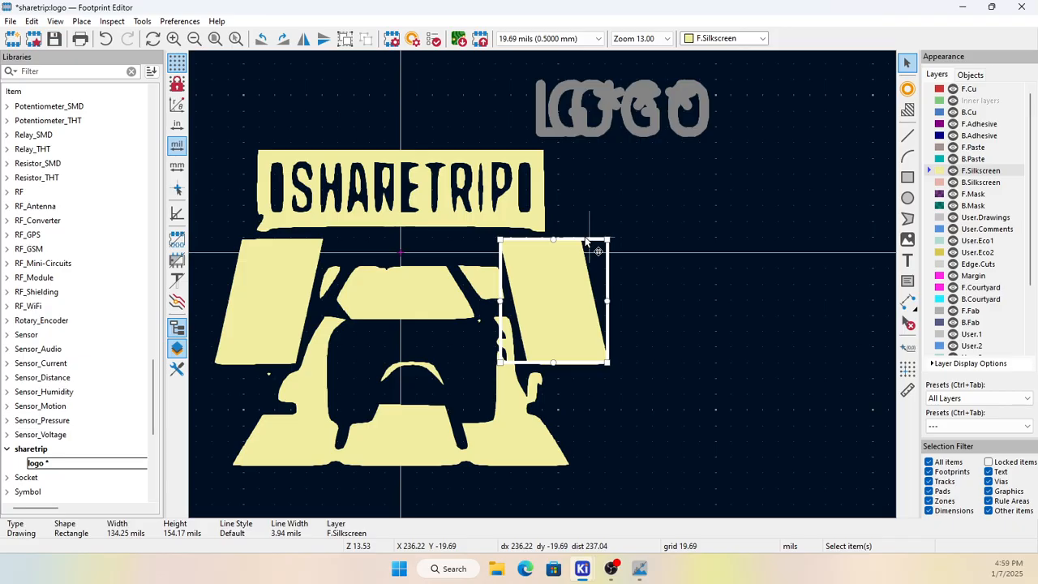
Step: Move the rectangle clear of the logo, review its properties, and delete it
drag(587, 242, 742, 175)
right_click(734, 177)
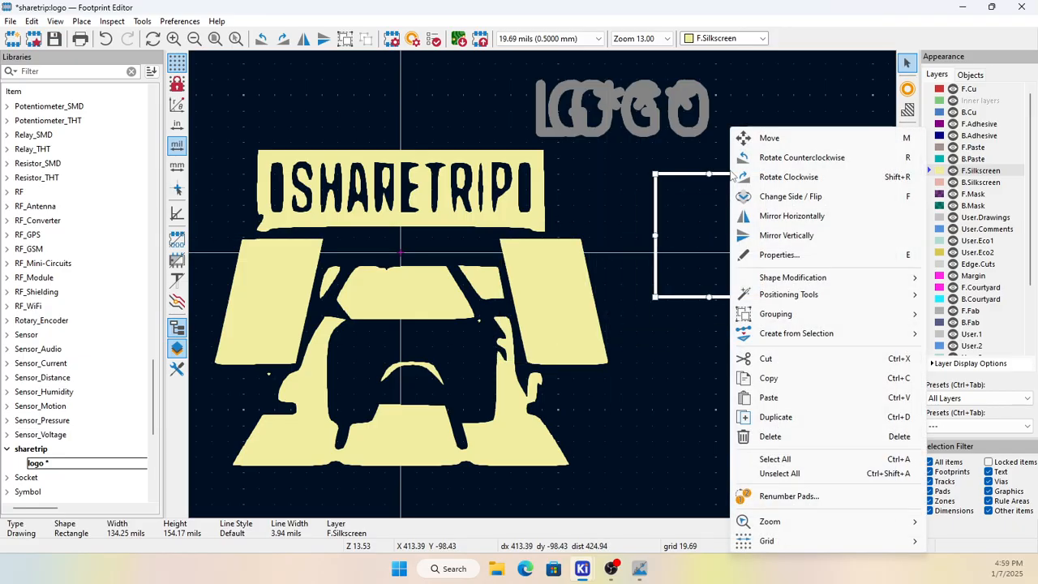
click(778, 255)
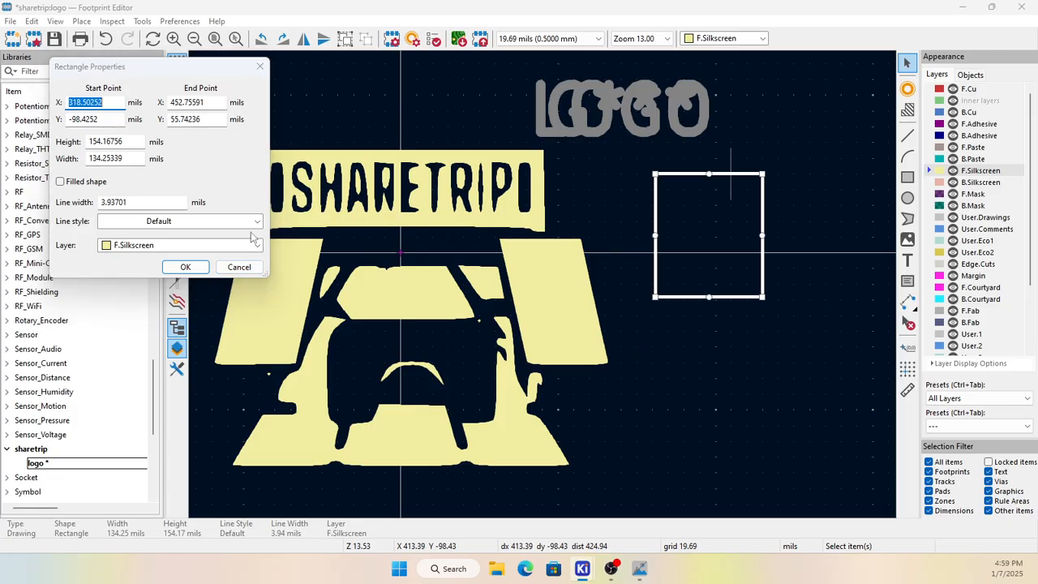
click(185, 267)
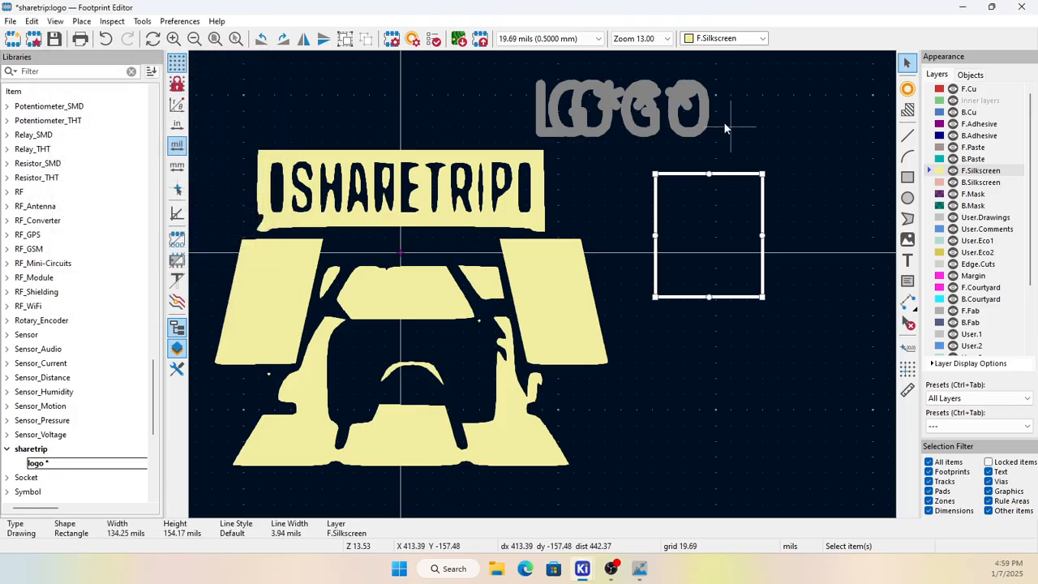
right_click(683, 176)
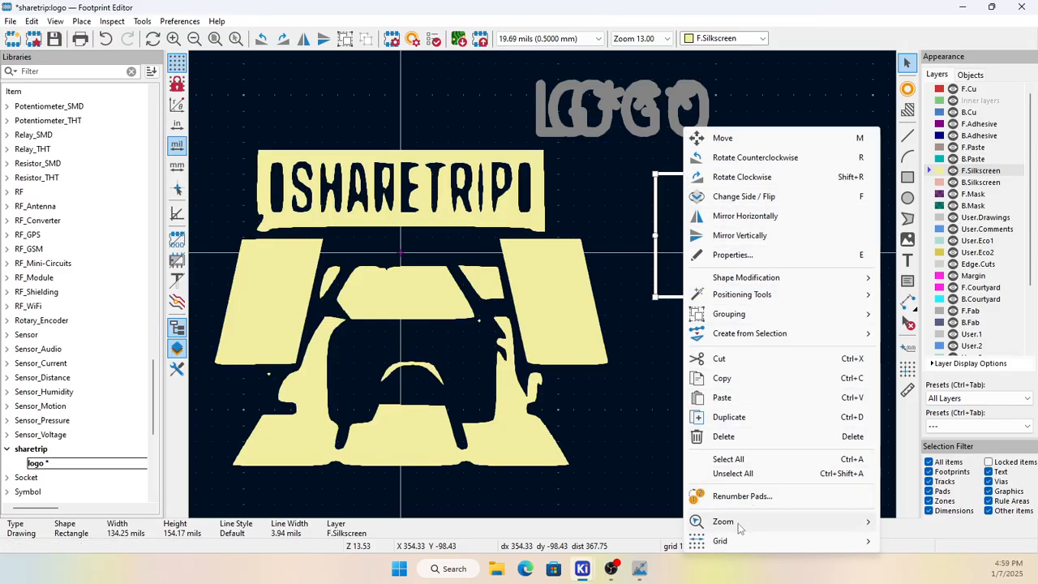
click(683, 340)
drag(629, 148, 793, 329)
key(Delete)
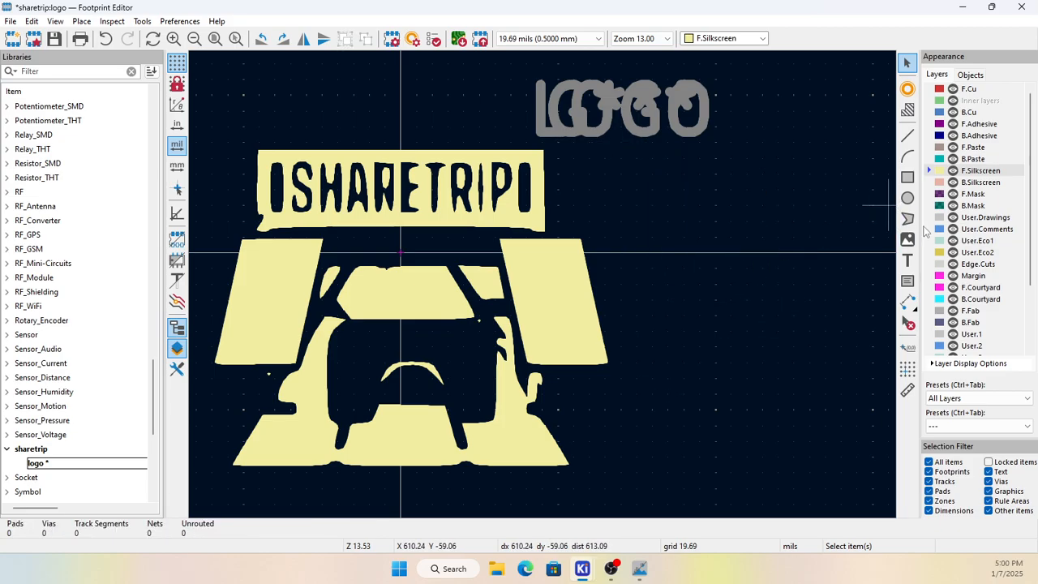
Step: Draw a four-corner graphic polygon on F.Silkscreen that traces the right slanted panel of the logo
click(908, 219)
click(580, 236)
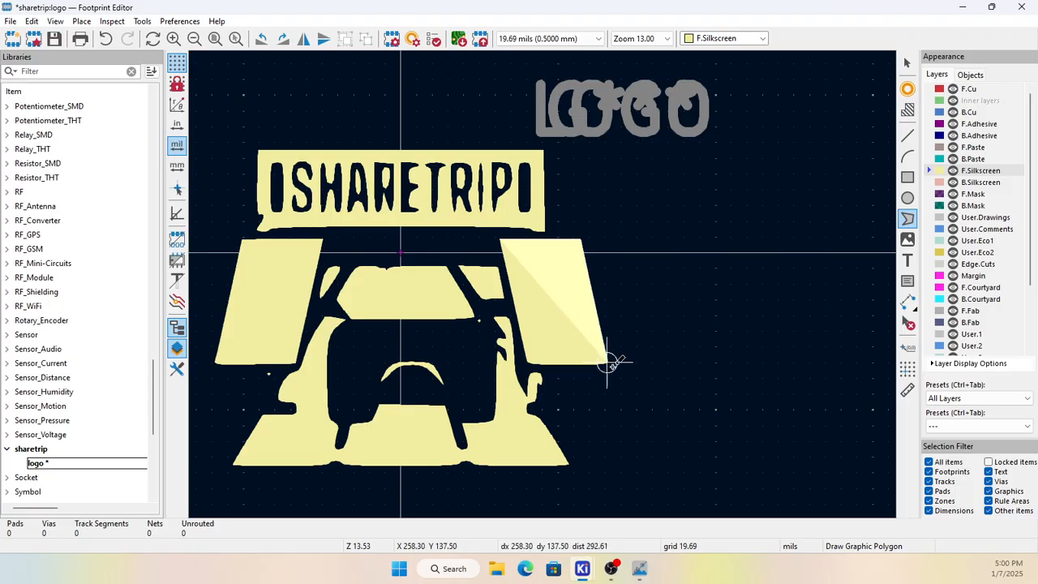
click(607, 363)
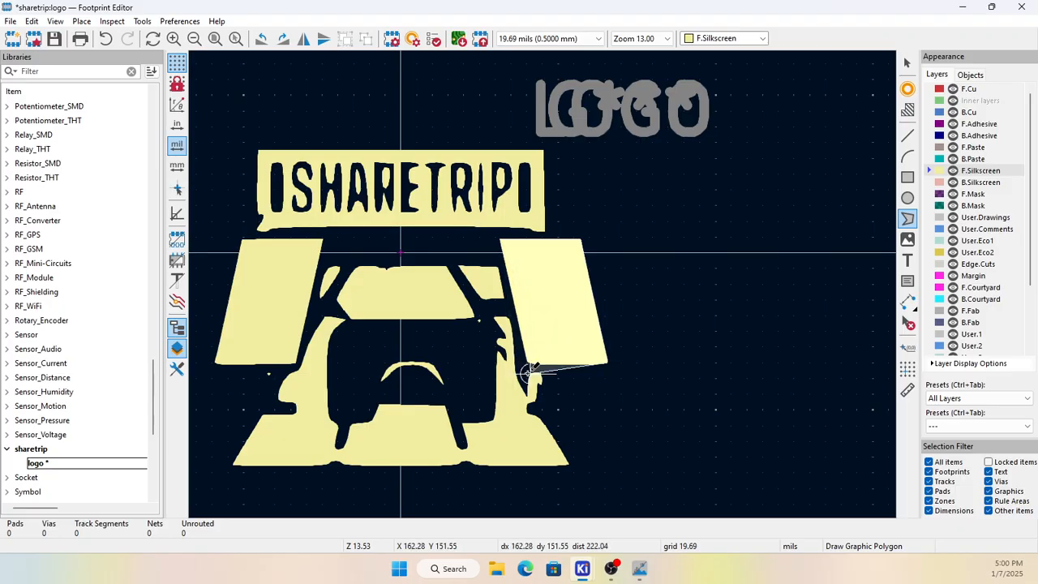
click(500, 238)
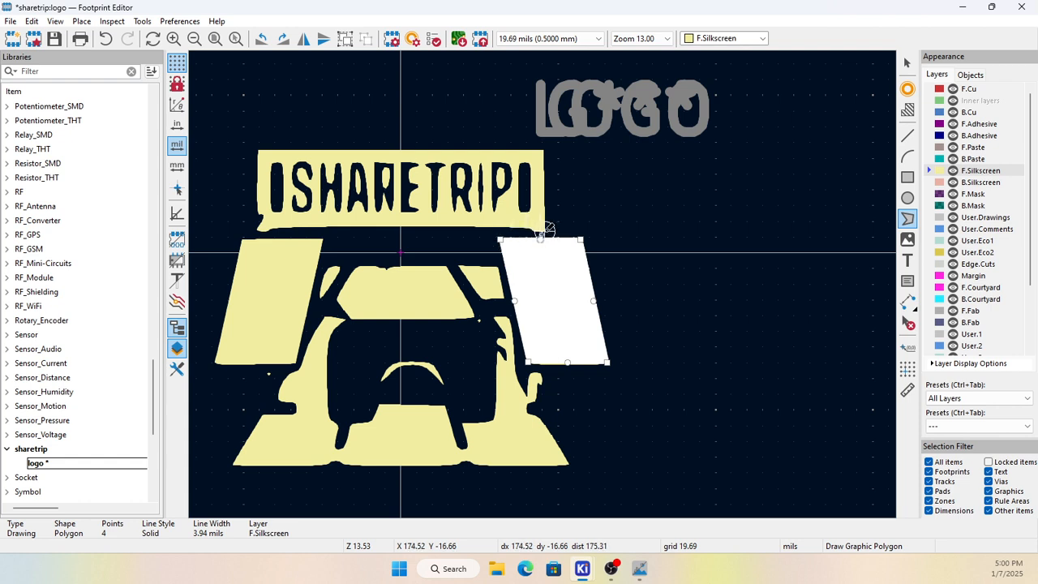
key(Escape)
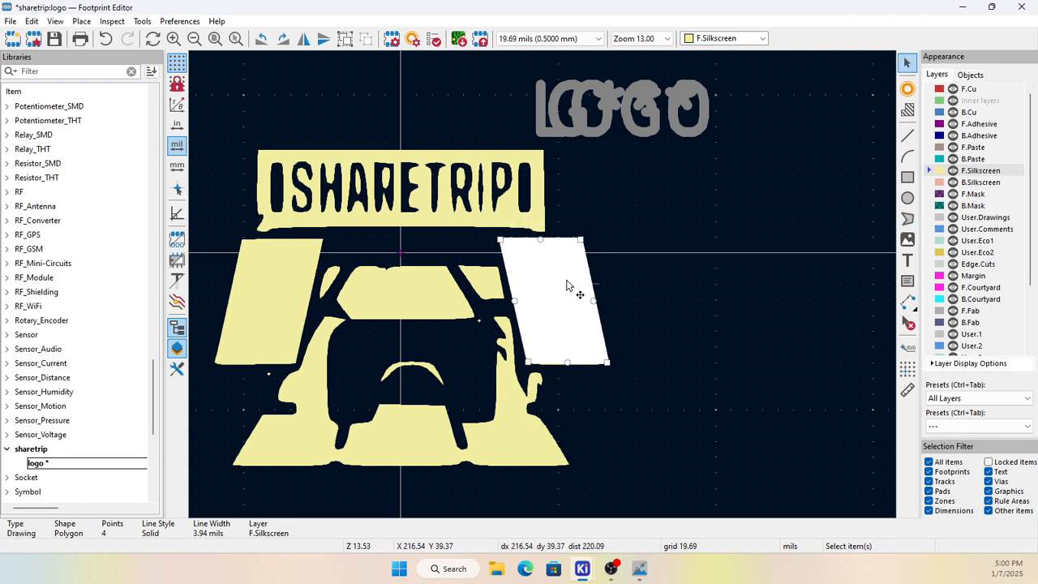
Step: Move the original right panel polygon out from under the new four-point one and delete it
click(567, 284)
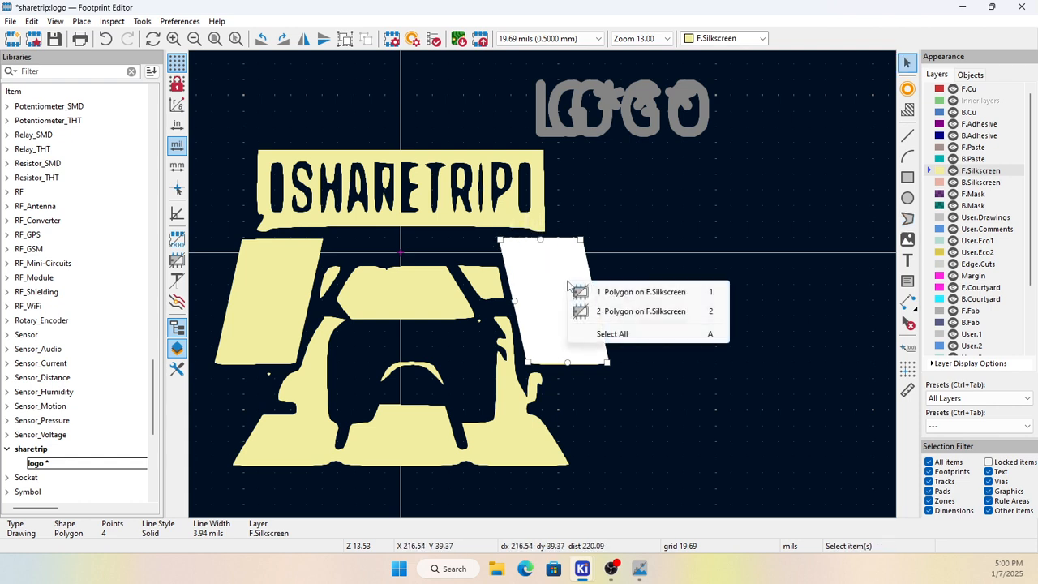
click(616, 294)
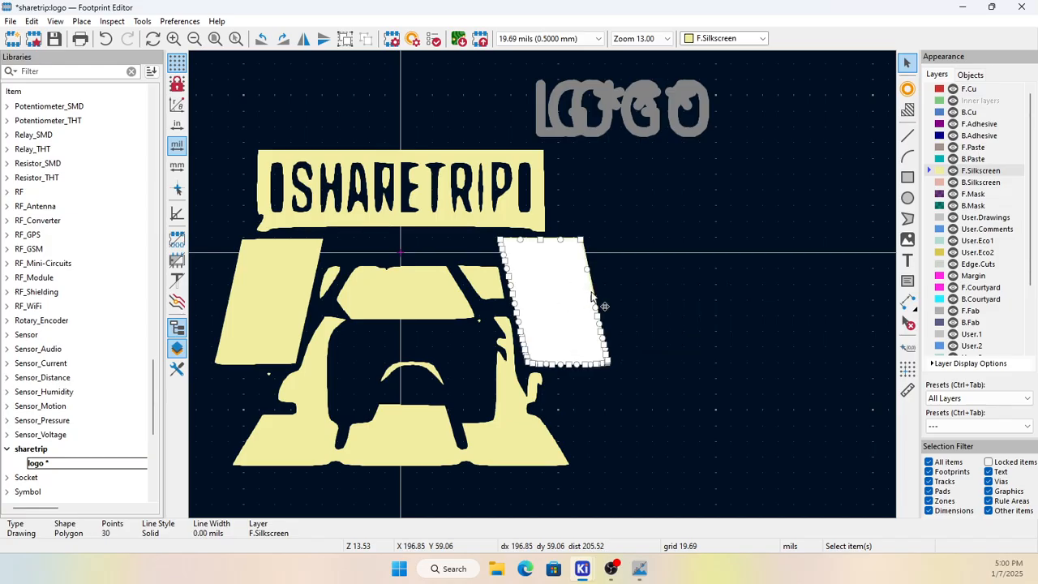
key(ctrl+d)
click(751, 289)
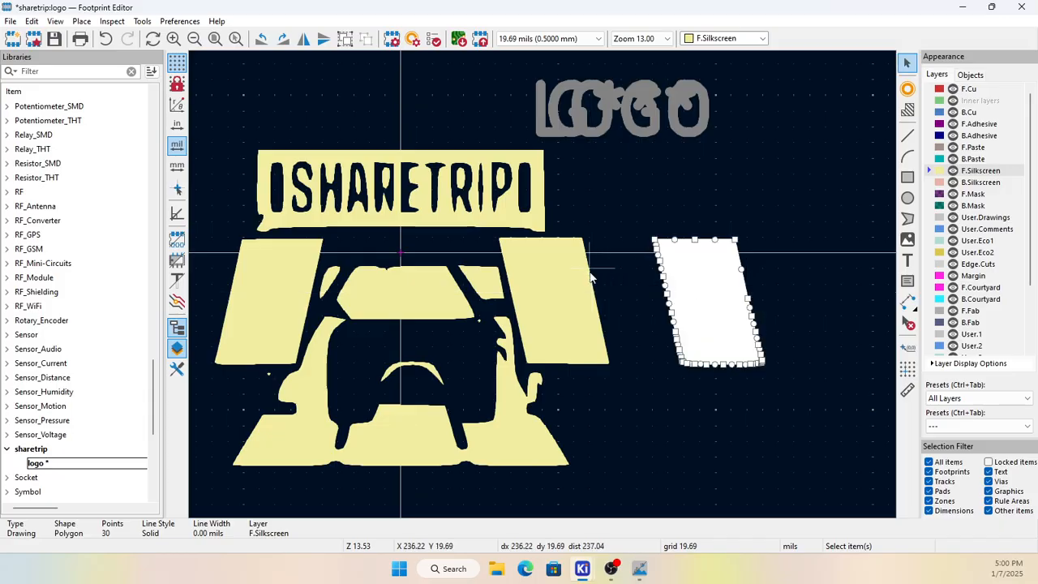
click(565, 284)
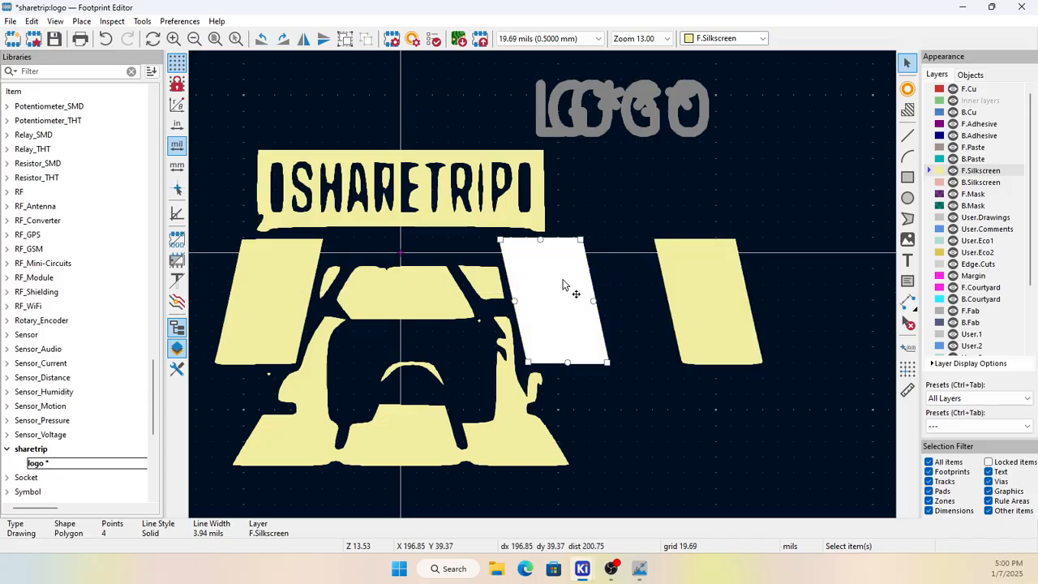
click(691, 278)
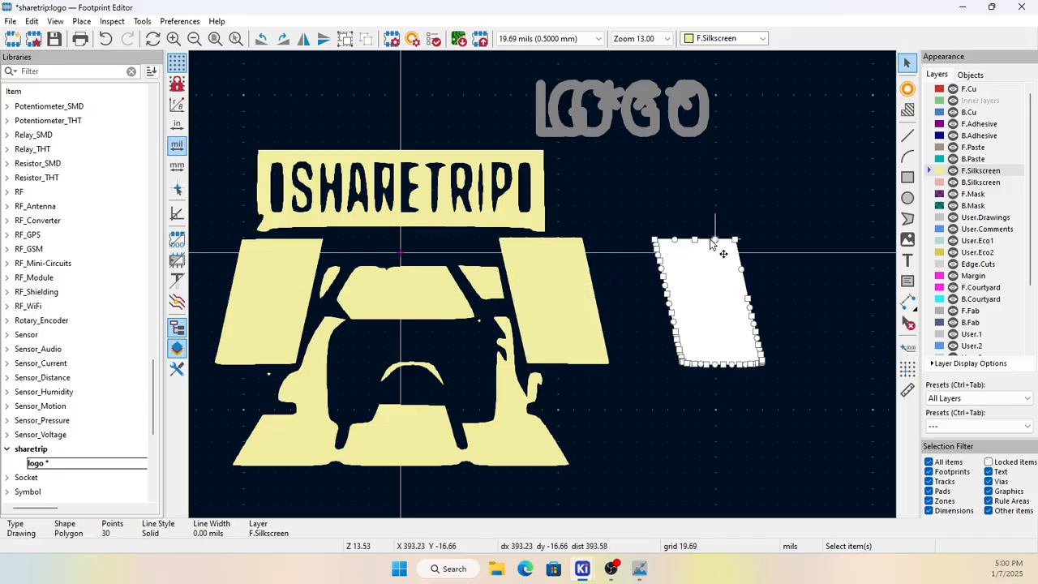
click(536, 326)
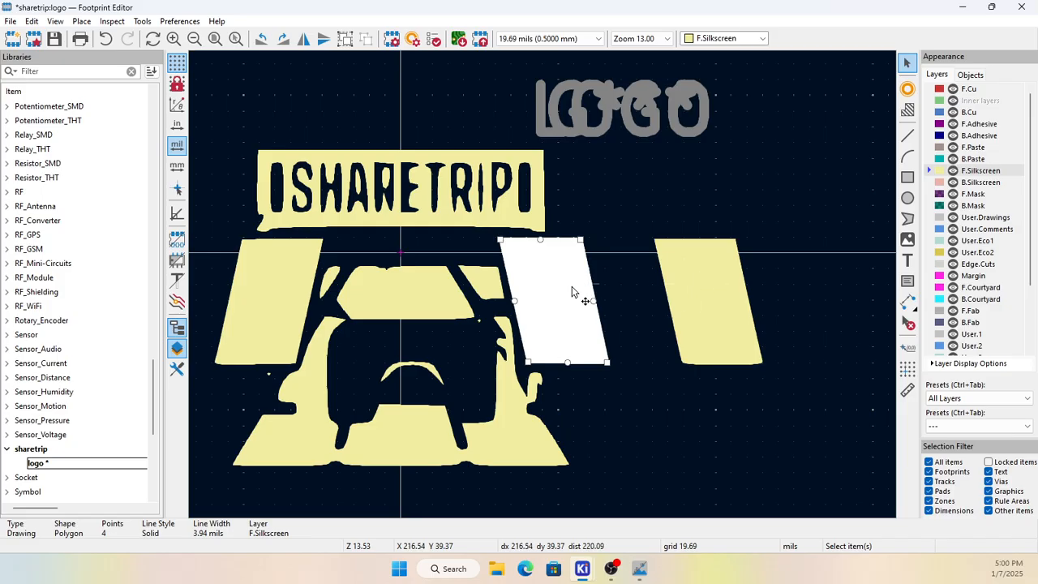
click(696, 289)
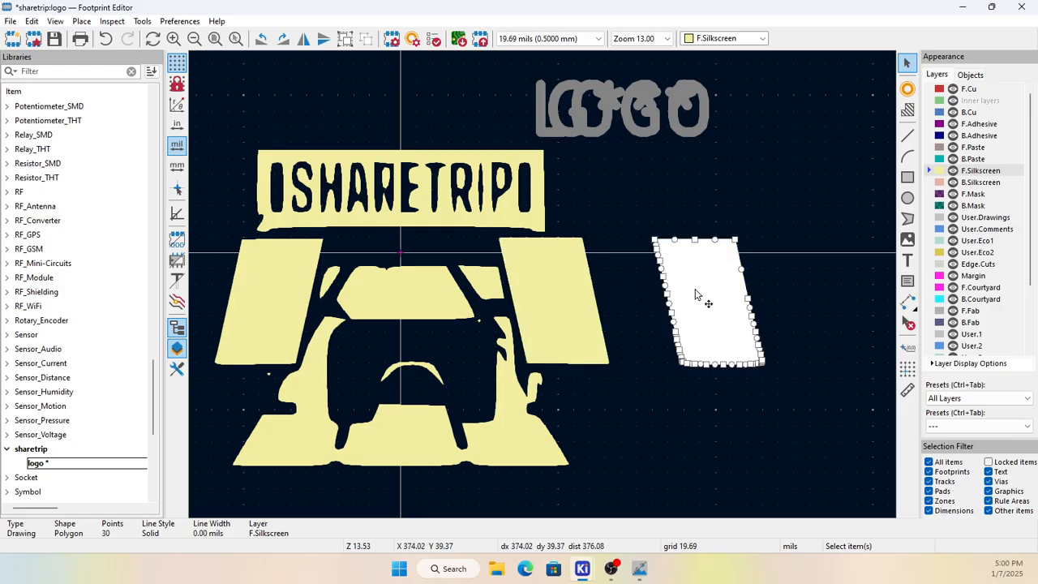
key(Delete)
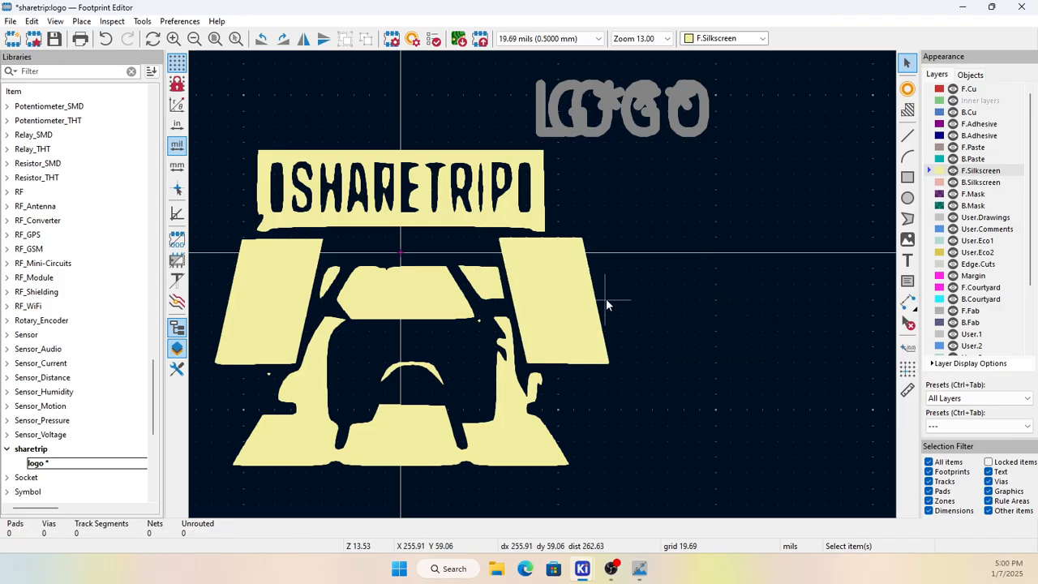
Step: Paste a copy of the new right panel polygon, mirror it vertically, and move it over the left slanted panel
click(565, 304)
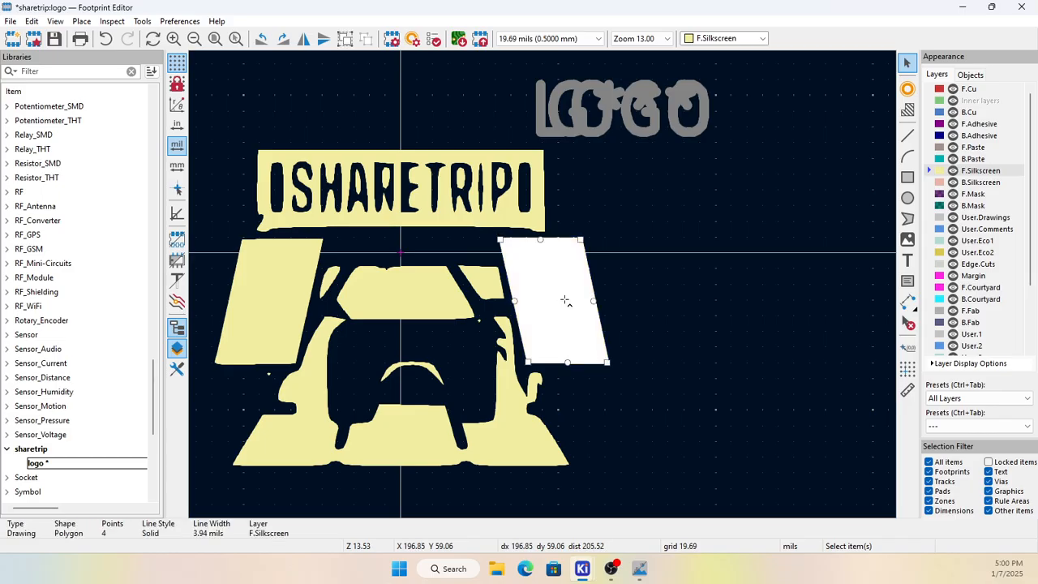
key(ctrl+c)
click(691, 295)
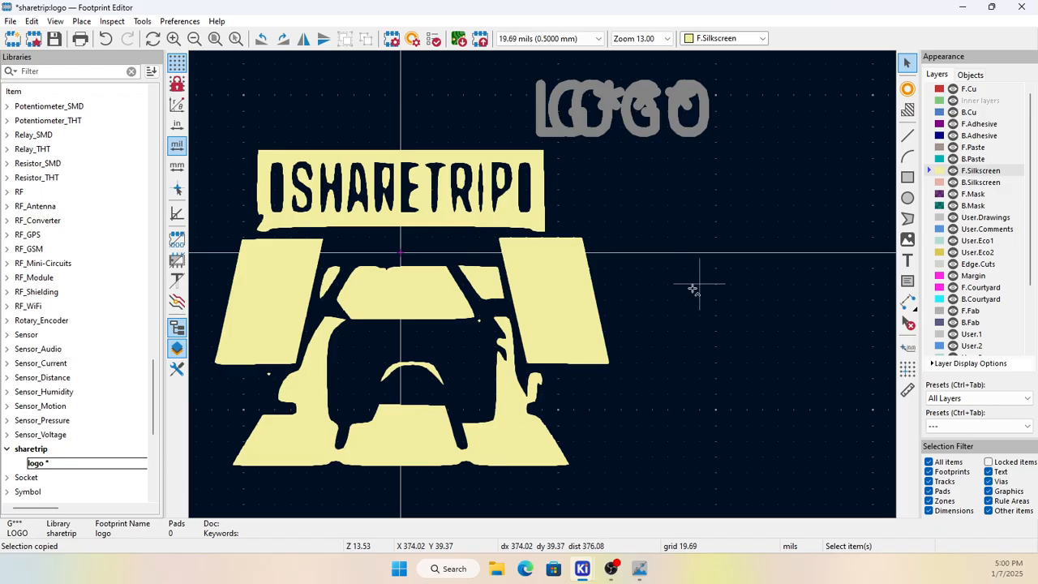
key(ctrl+v)
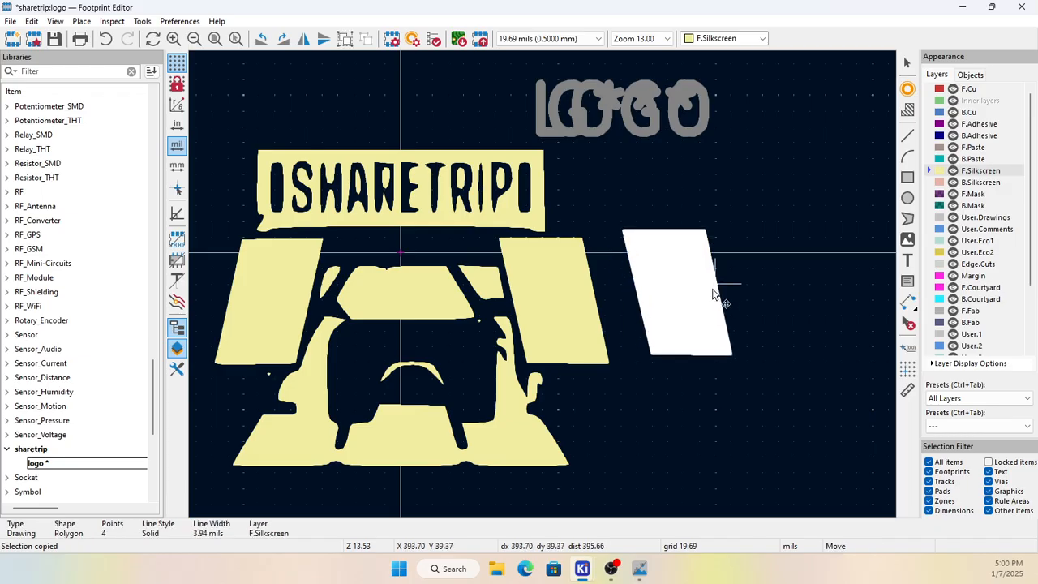
click(713, 294)
right_click(685, 289)
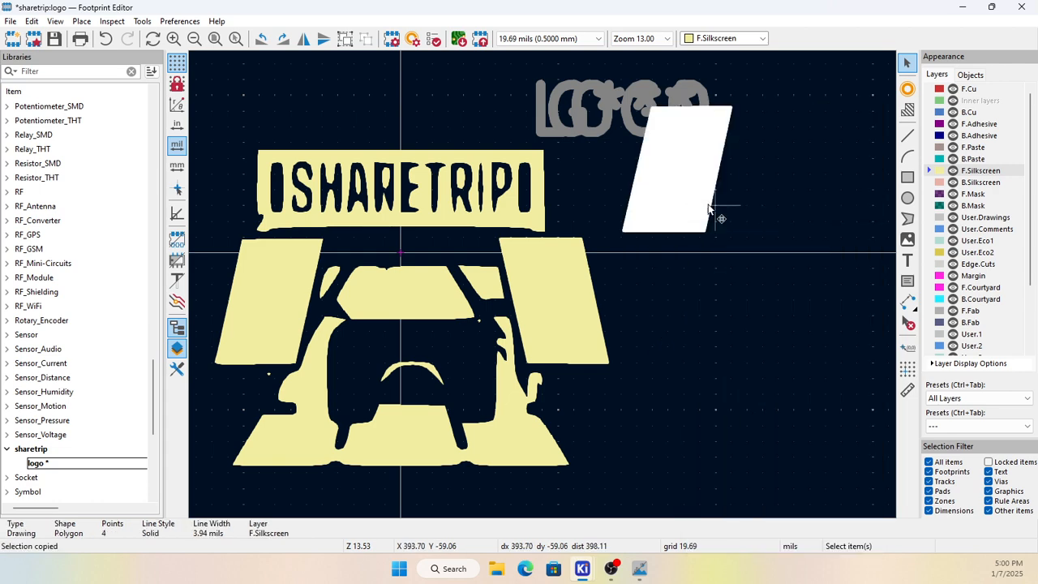
click(684, 191)
drag(684, 191, 318, 336)
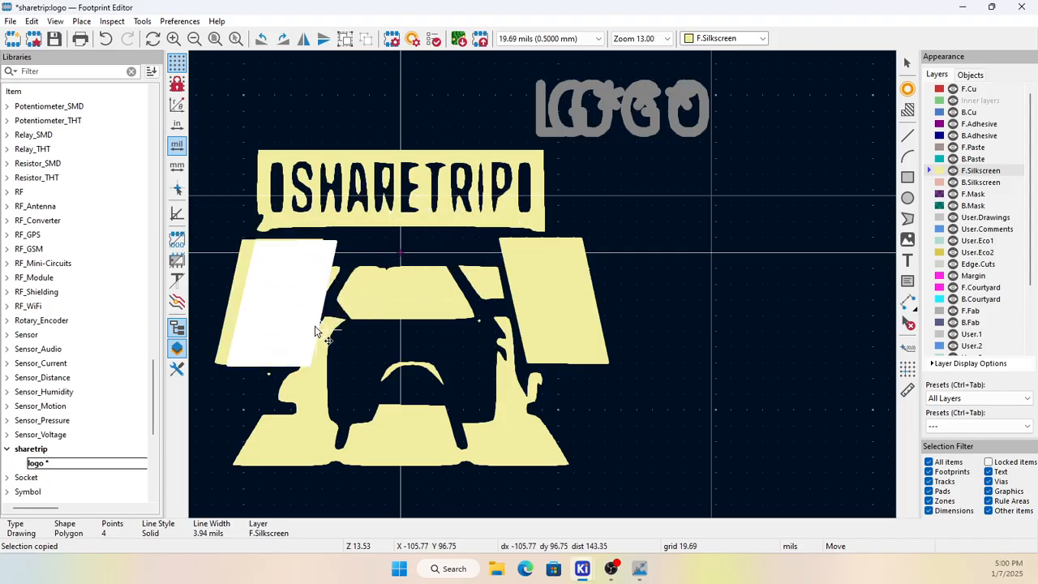
Step: Delete the original left panel polygon and shift the mirrored copy into its place
click(237, 292)
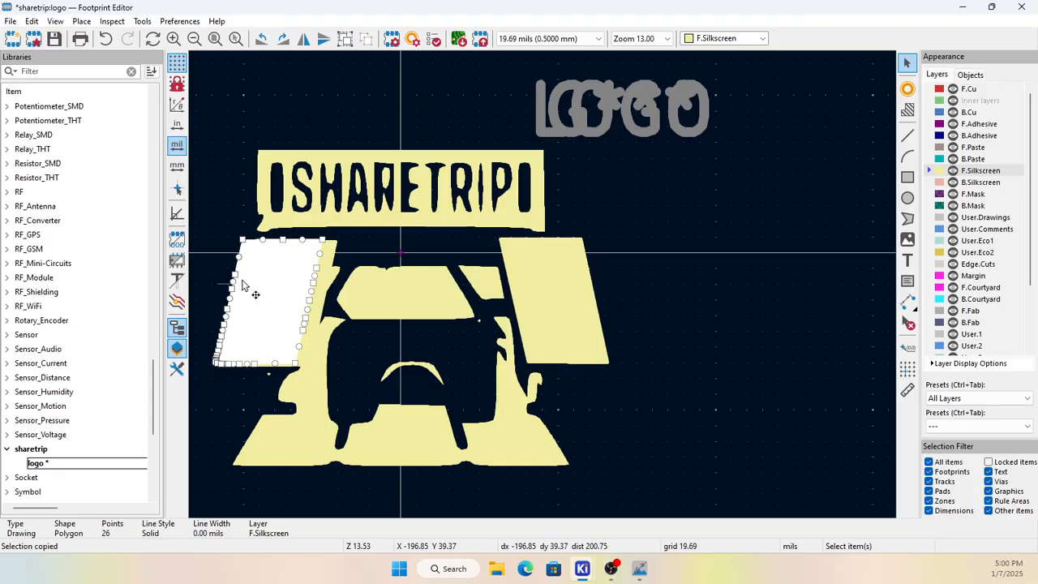
key(Escape)
click(294, 297)
drag(292, 294, 304, 310)
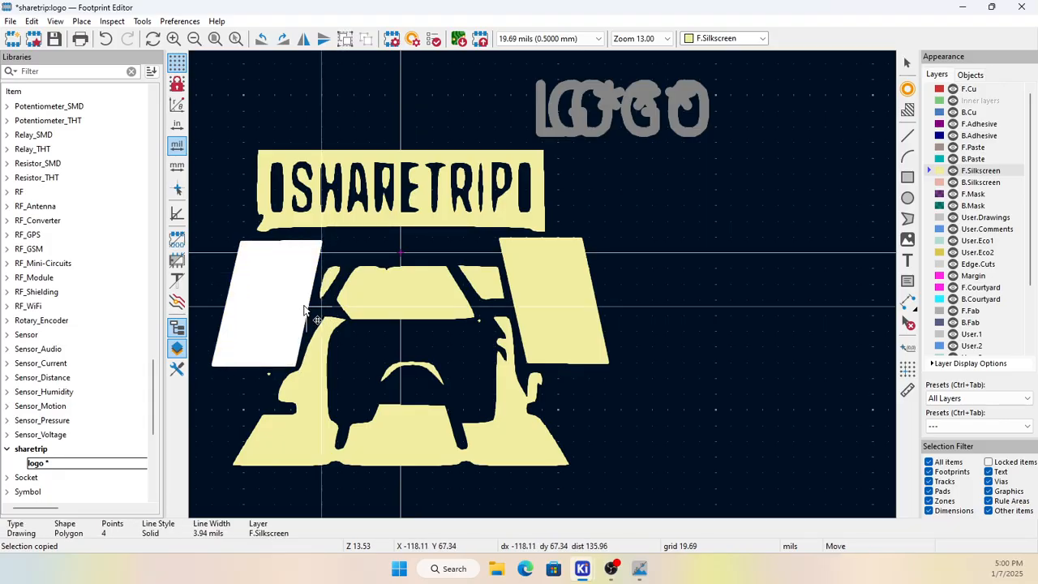
click(304, 310)
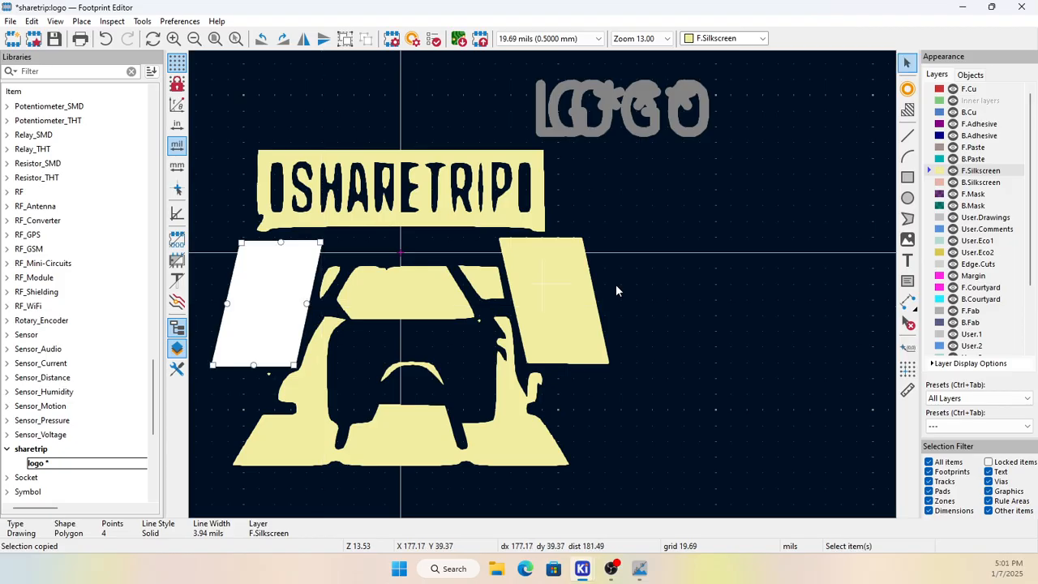
click(687, 268)
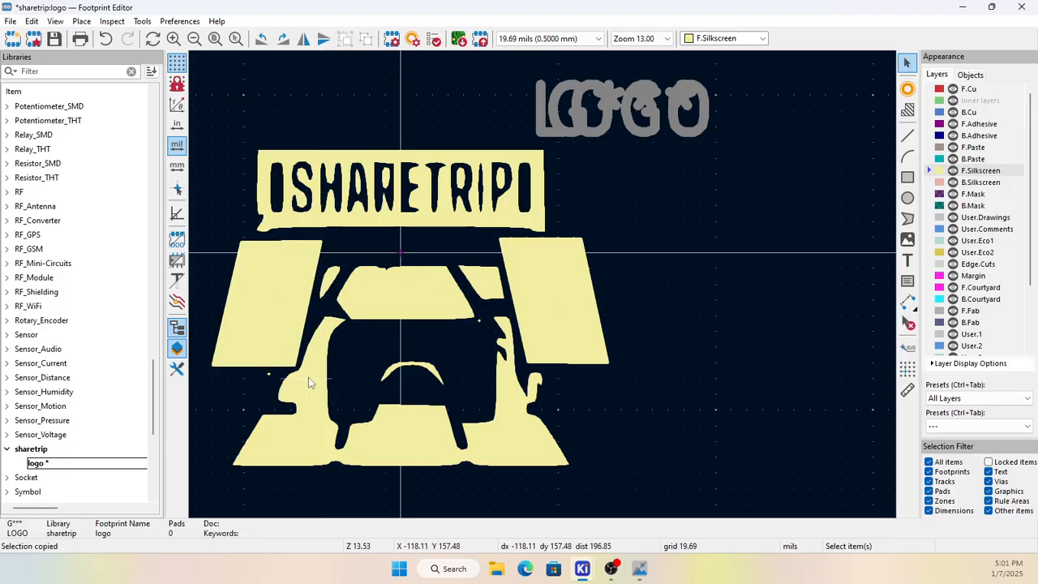
click(289, 298)
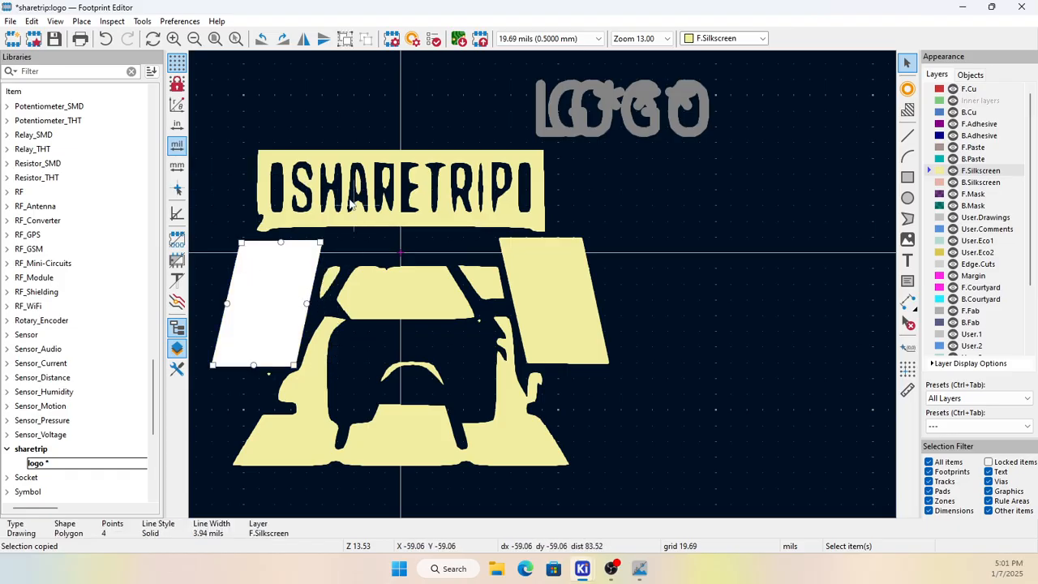
scroll(349, 206, up, 2)
scroll(550, 297, down, 1)
scroll(550, 297, up, 1)
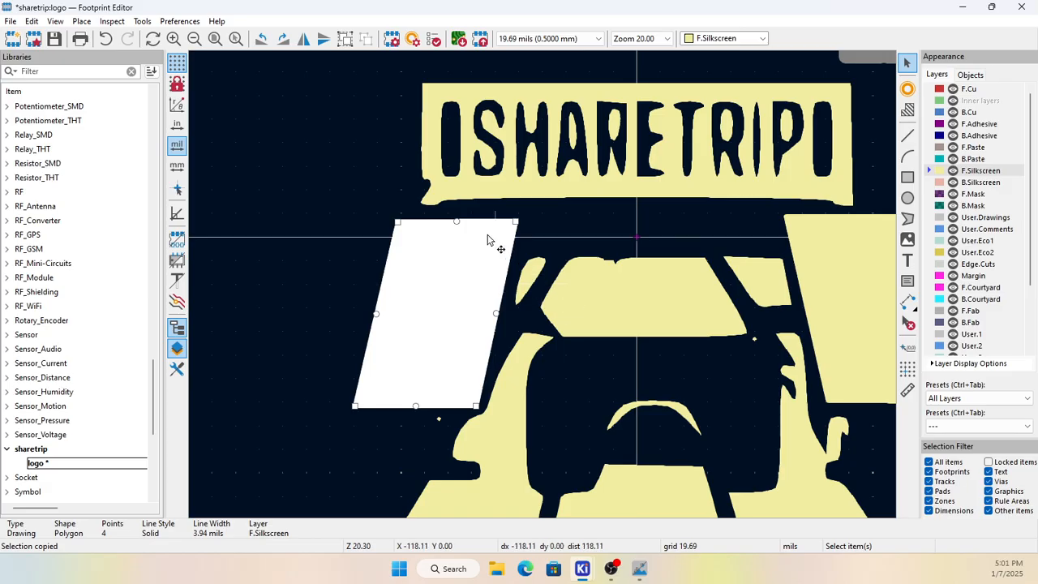
scroll(549, 290, up, 1)
scroll(606, 313, down, 3)
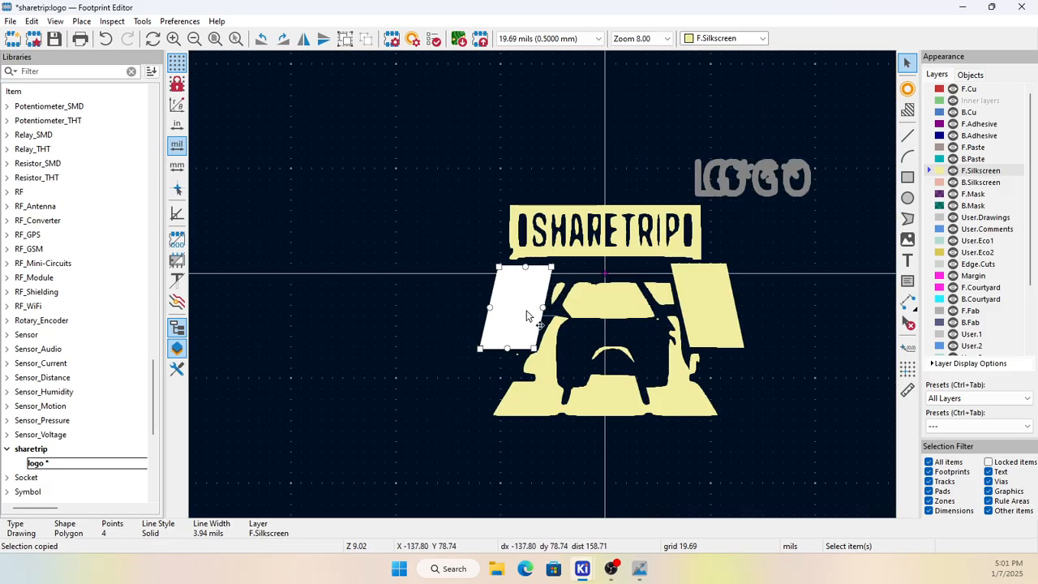
Step: Examine the redrawn side panels, the car artwork and the SHARETRIP banner lettering of the logo
scroll(705, 350, down, 2)
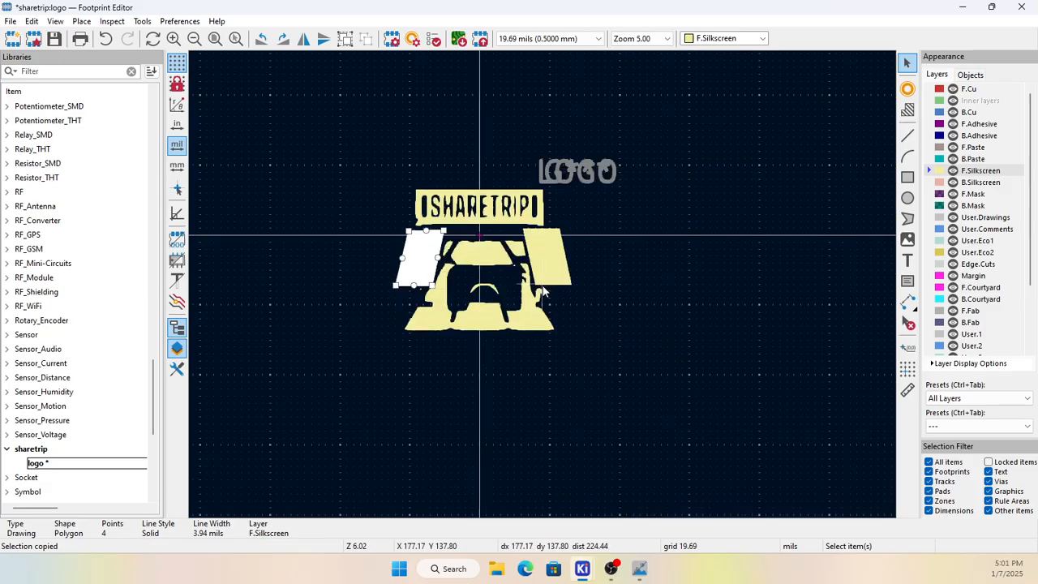
scroll(543, 290, up, 4)
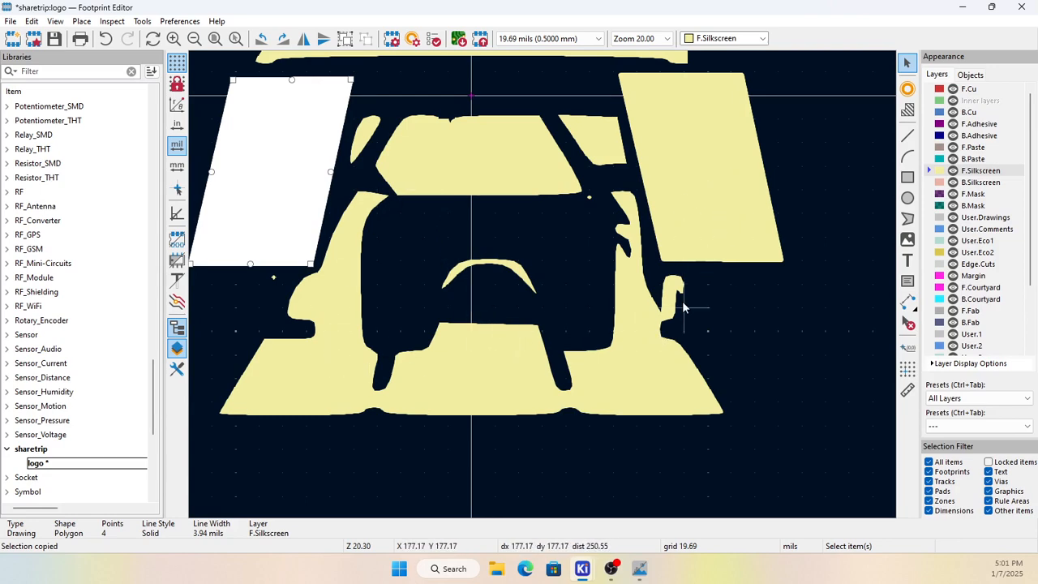
scroll(675, 310, up, 1)
scroll(284, 258, down, 2)
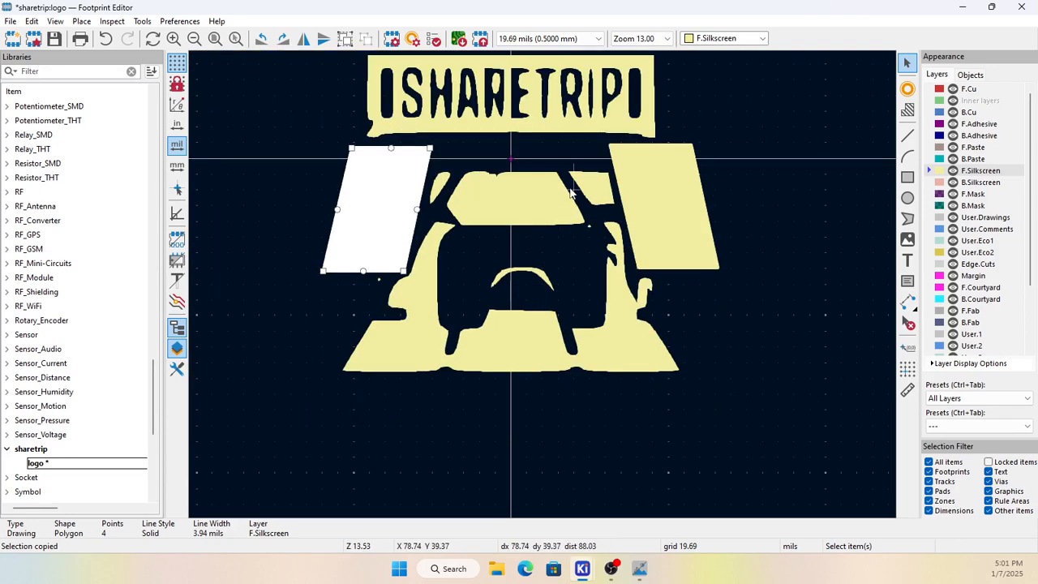
click(782, 126)
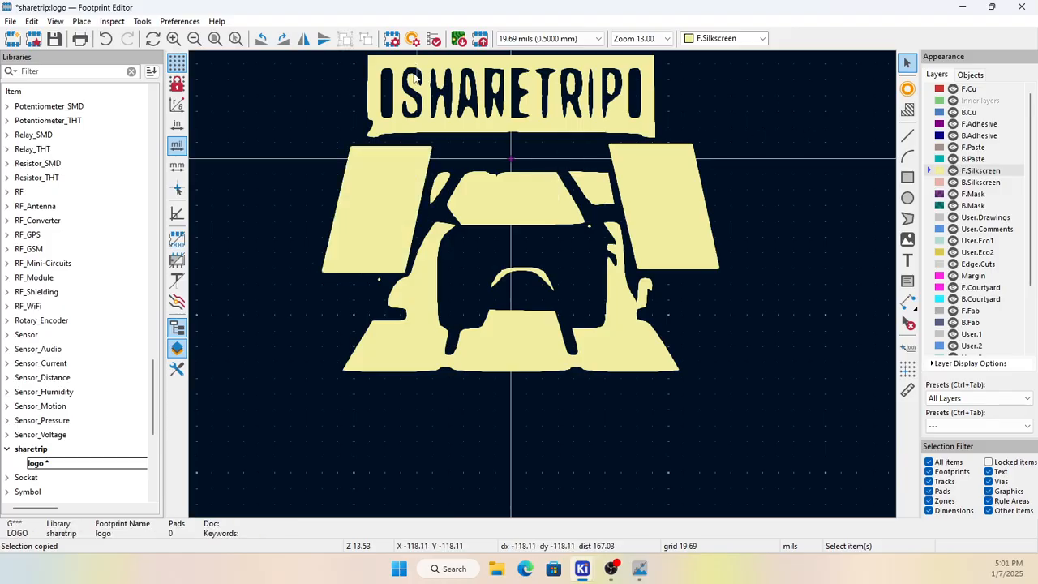
scroll(422, 98, up, 3)
scroll(639, 290, down, 2)
scroll(639, 290, down, 2)
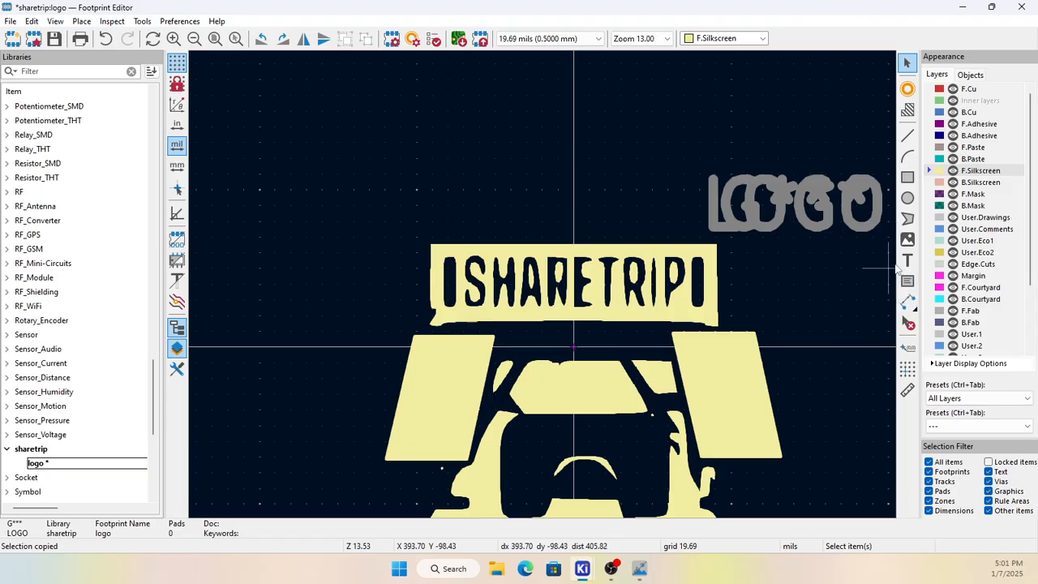
Step: Start a new text item on F.Silkscreen and set its font to Ink Free
click(907, 261)
click(892, 256)
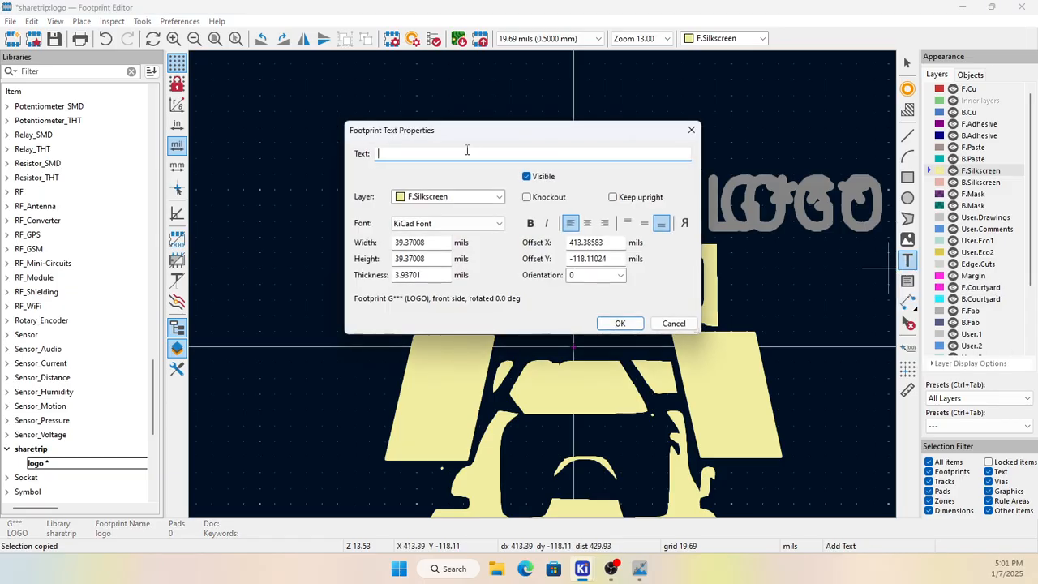
click(456, 224)
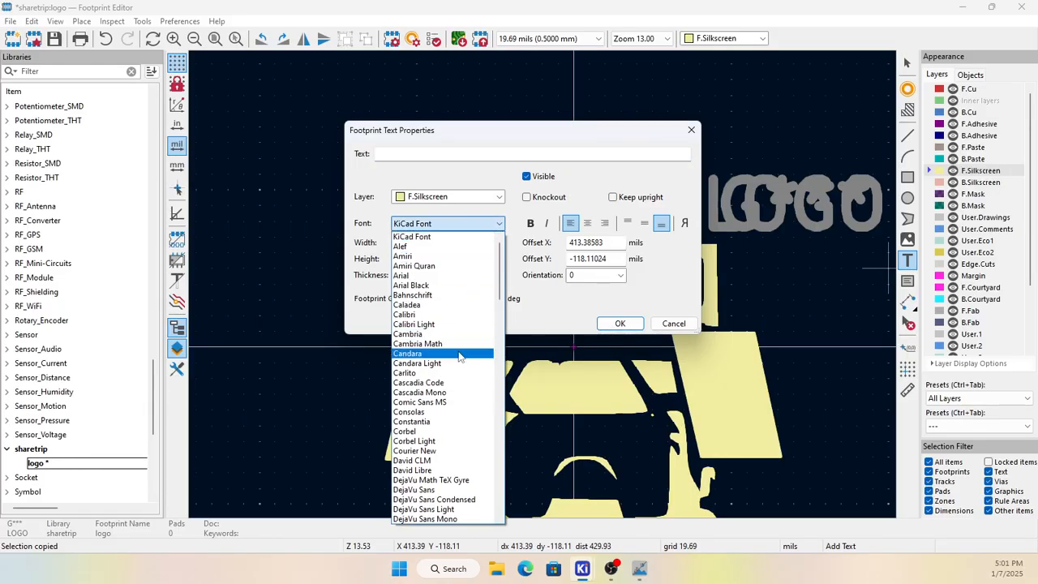
scroll(442, 487, down, 4)
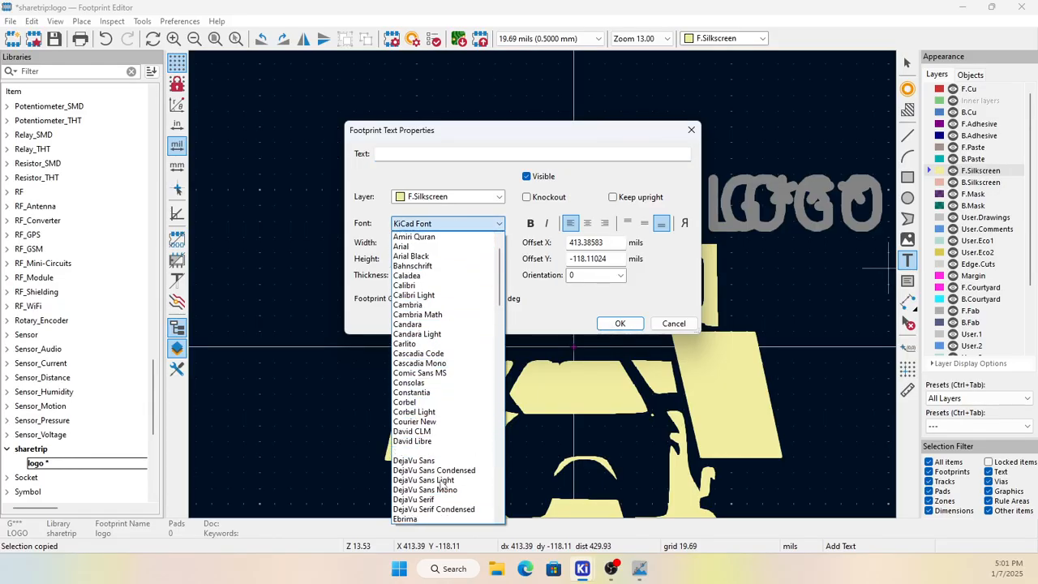
scroll(443, 486, down, 2)
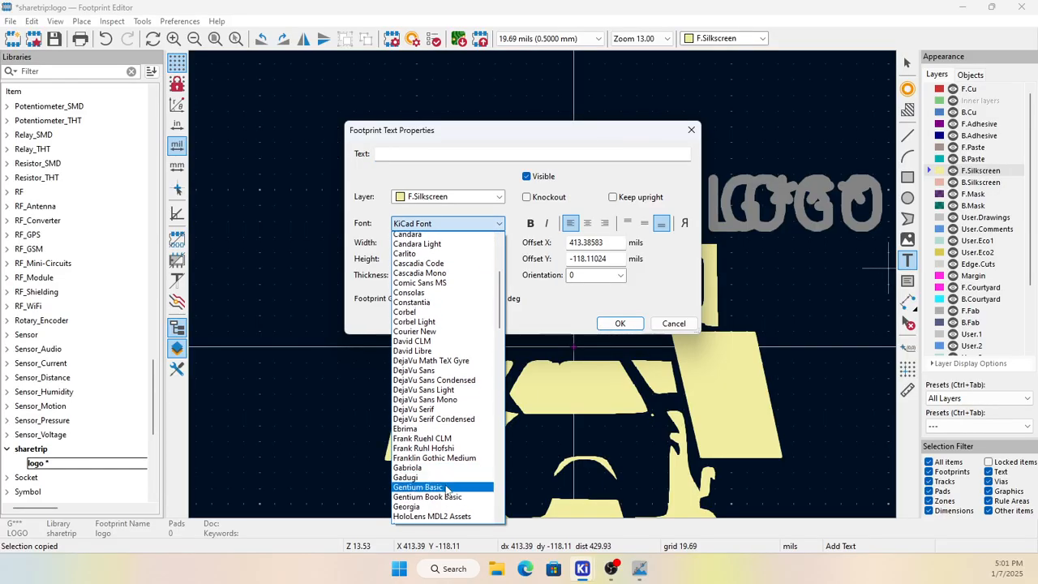
scroll(445, 491, down, 1)
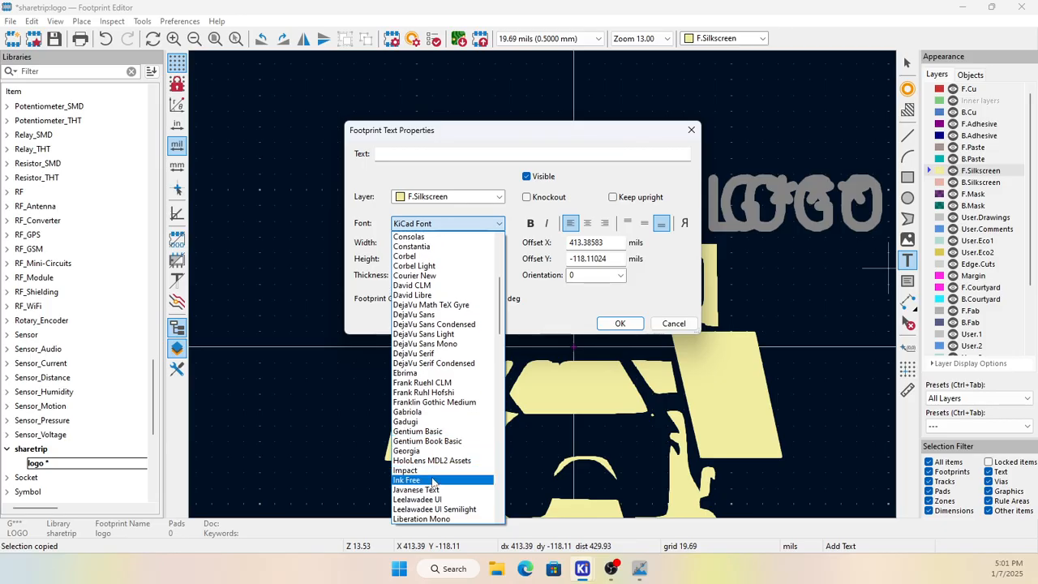
click(433, 480)
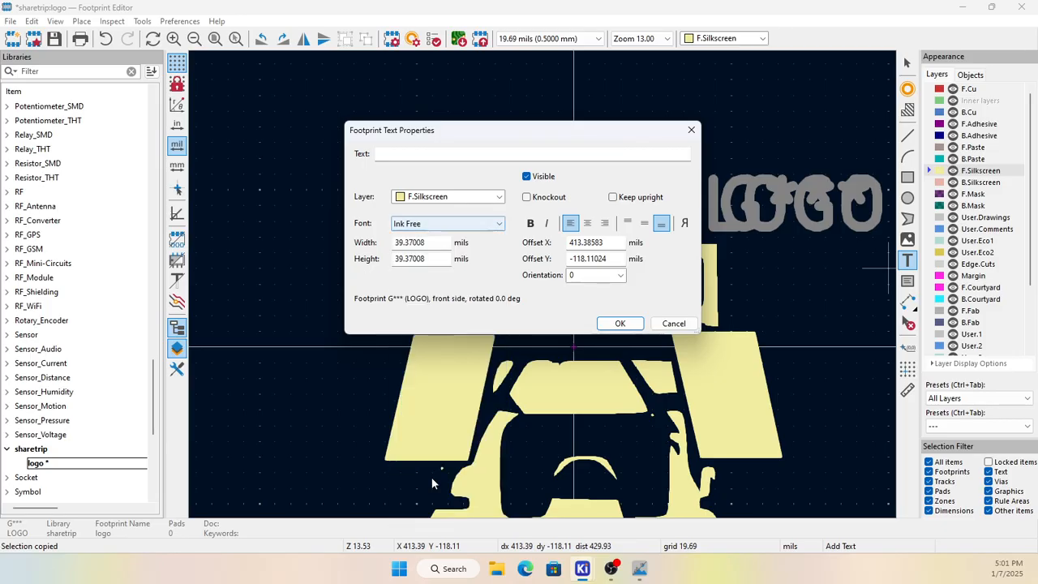
Step: Enter SHARETRIP as the new item's text and place it just above the logo's banner
click(431, 152)
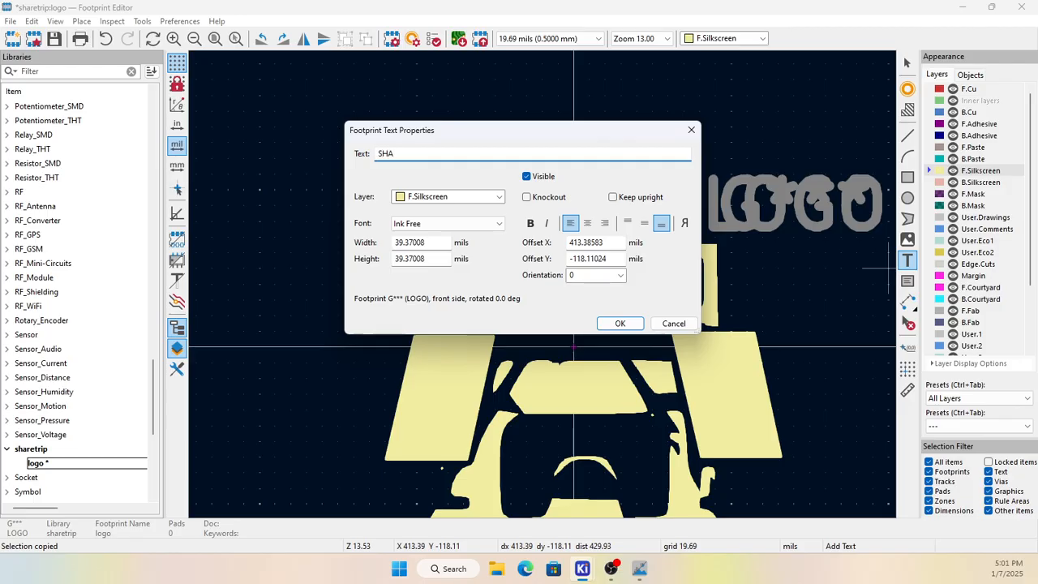
text(SHARETRIP)
drag(436, 242, 396, 243)
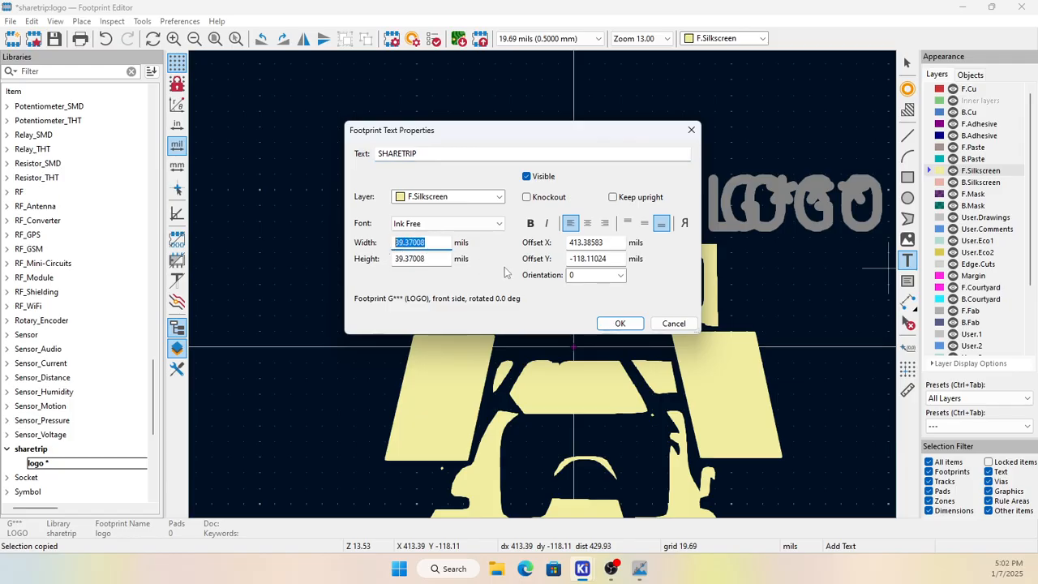
click(620, 323)
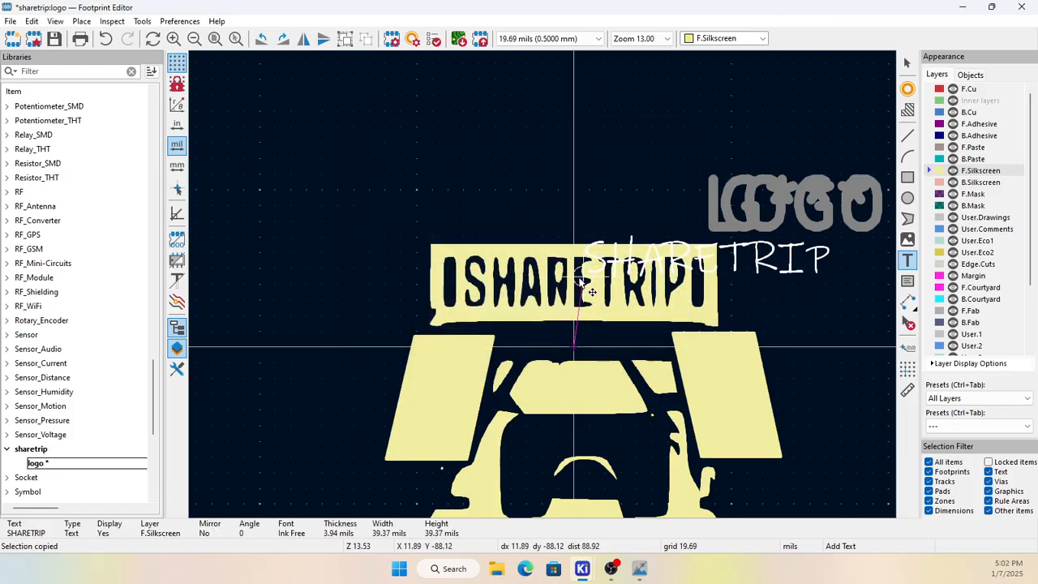
click(444, 204)
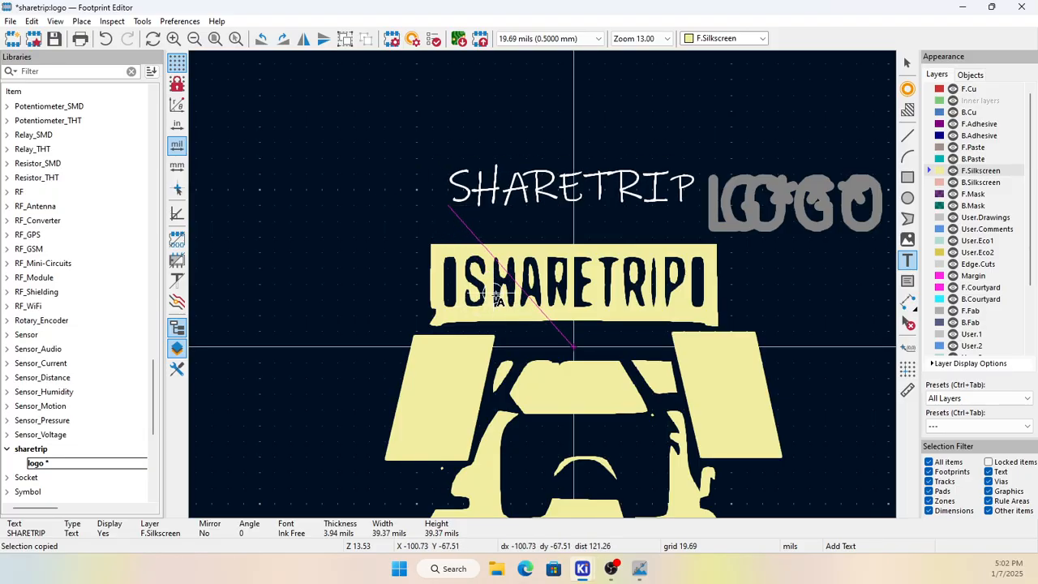
key(Escape)
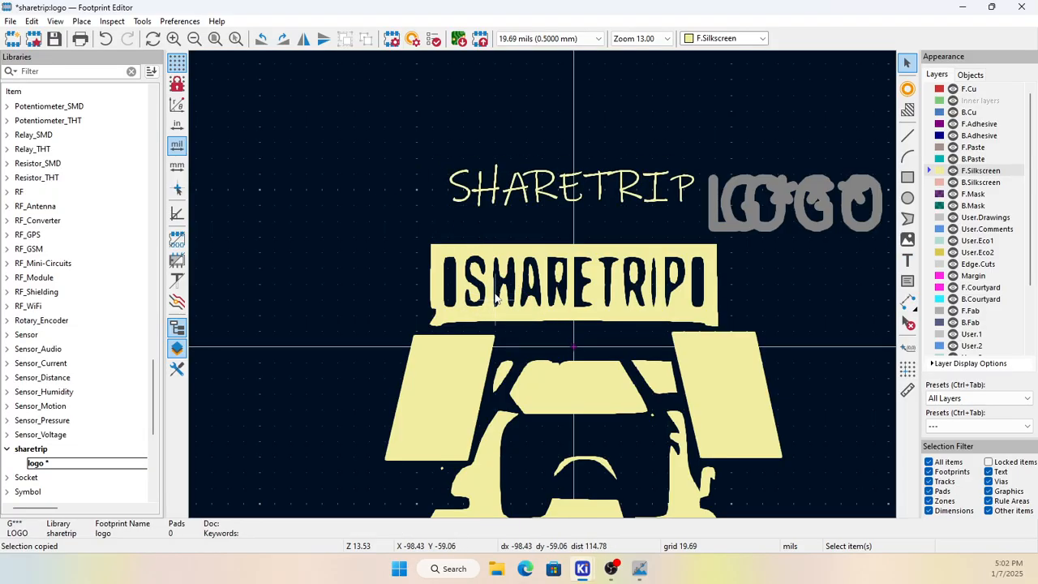
double_click(509, 255)
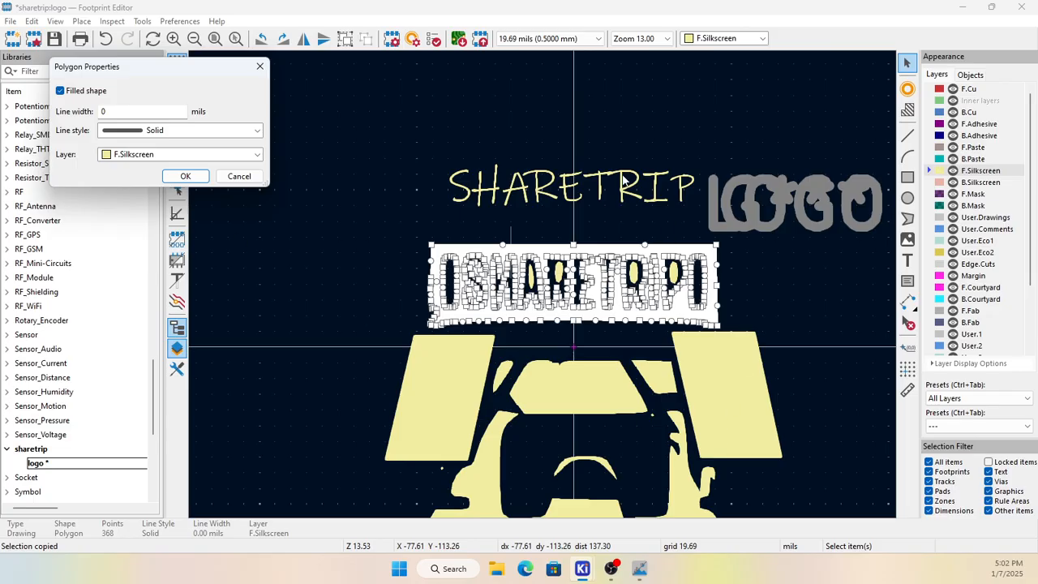
click(228, 180)
click(448, 218)
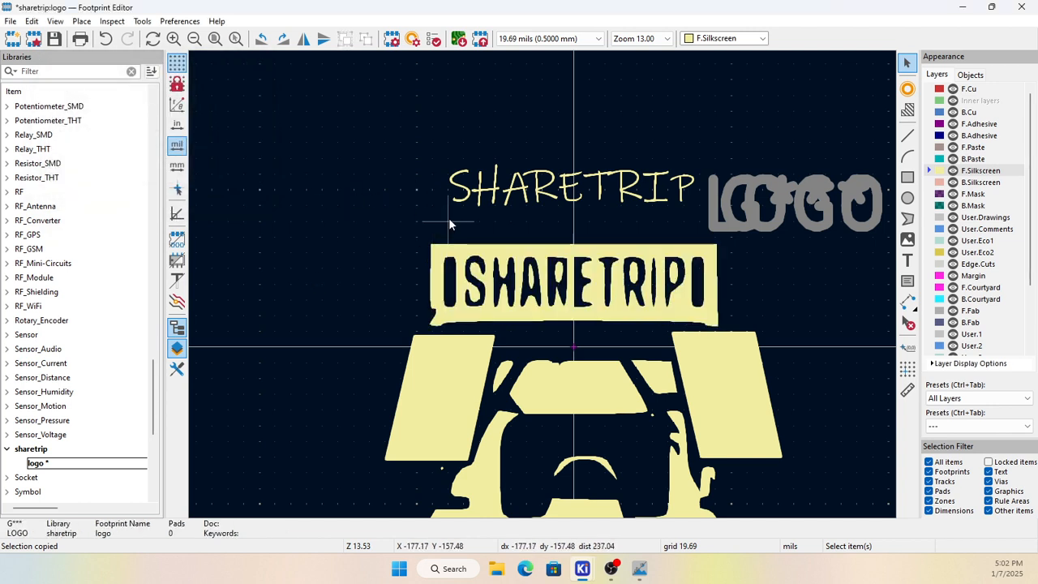
Step: Set the SHARETRIP text's width and height to 100 mils and shift the text to the left
click(541, 193)
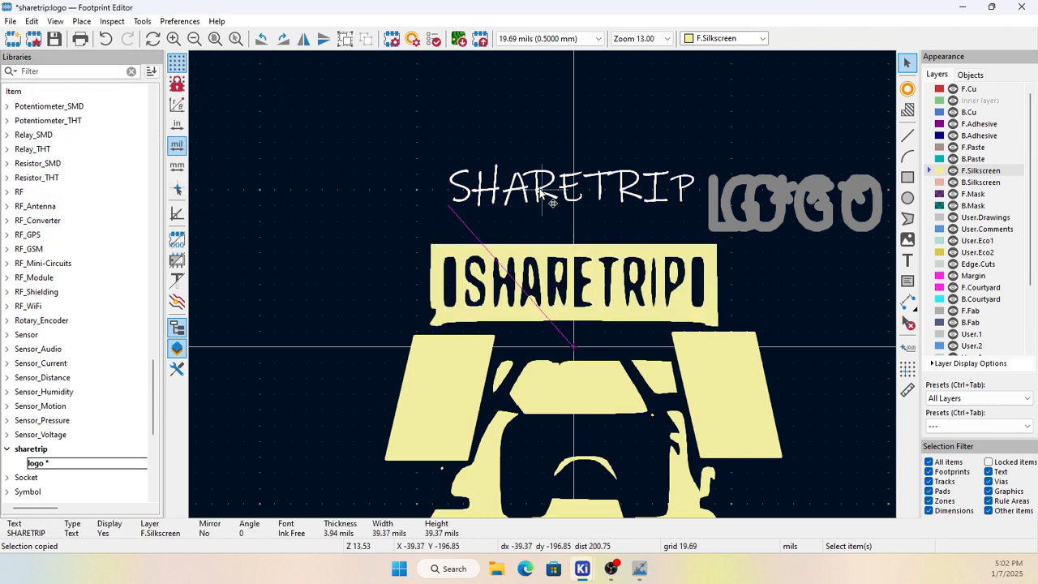
double_click(540, 192)
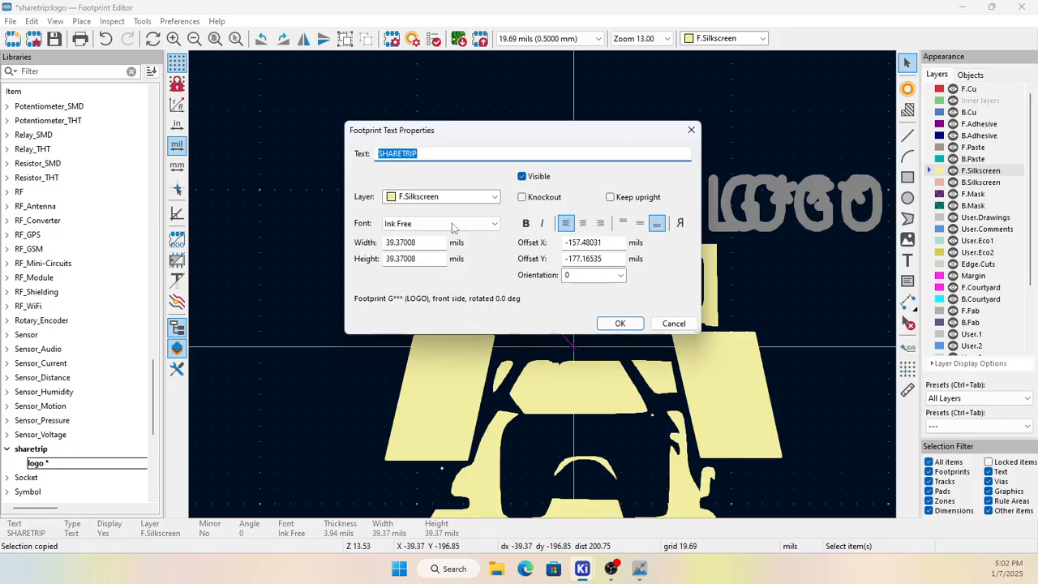
click(422, 243)
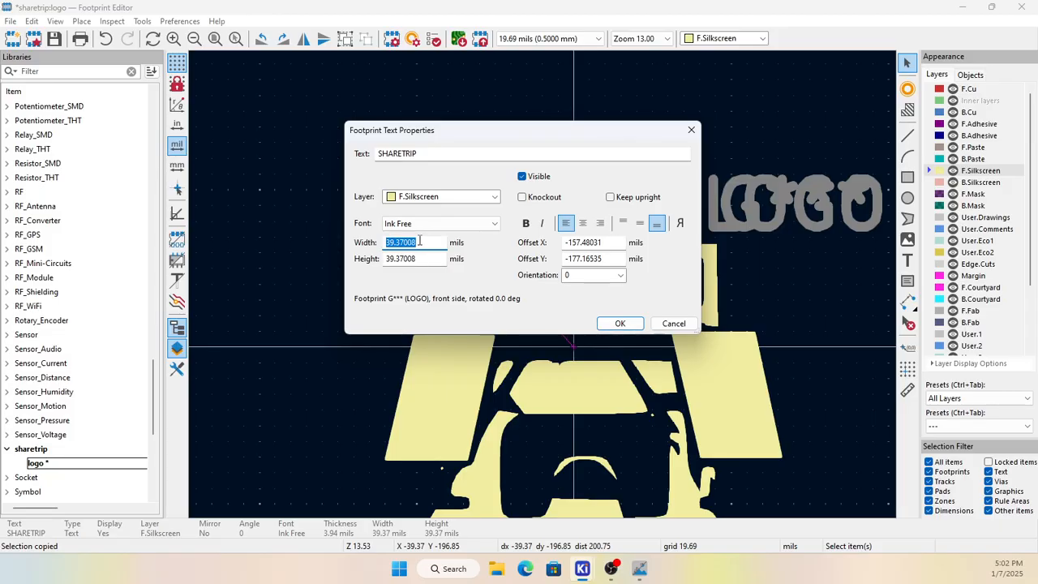
text(100)
drag(421, 258, 349, 258)
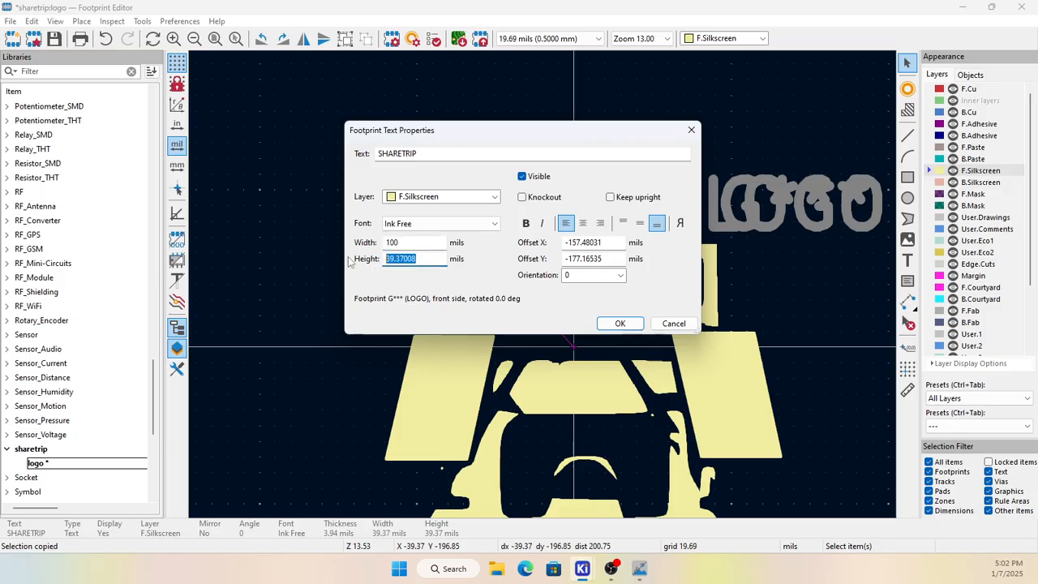
text(100)
click(624, 325)
drag(671, 177, 212, 230)
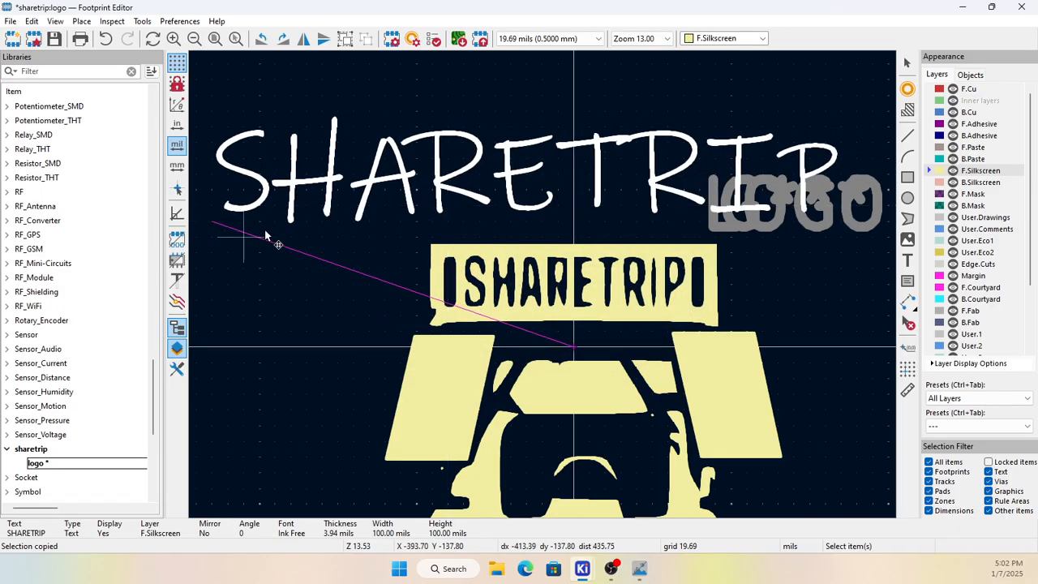
Step: Set the SHARETRIP text's width and height to 50 mils and move it back above the banner
double_click(411, 185)
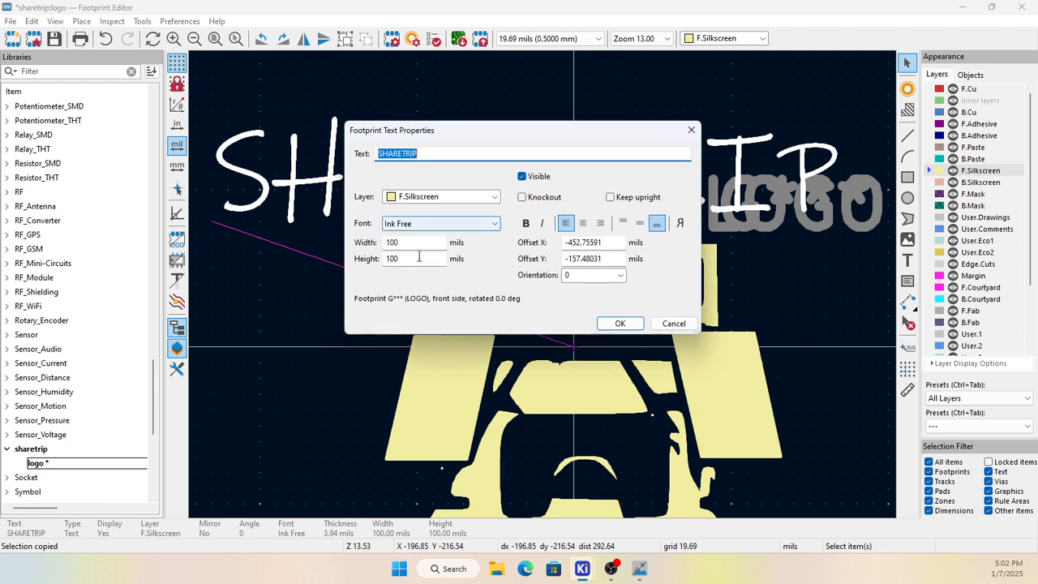
drag(412, 243, 351, 243)
text(50)
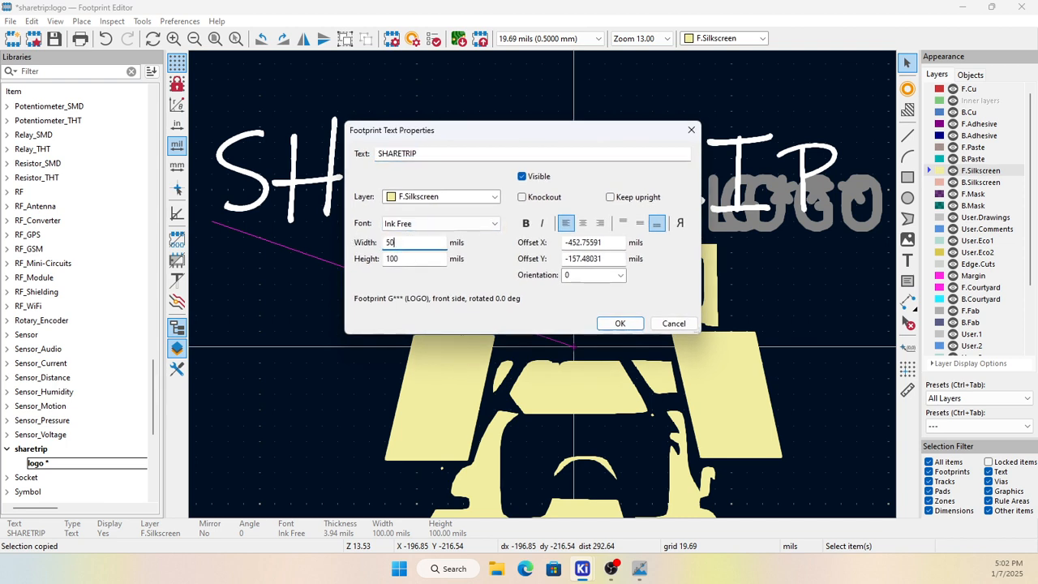
drag(408, 264, 346, 260)
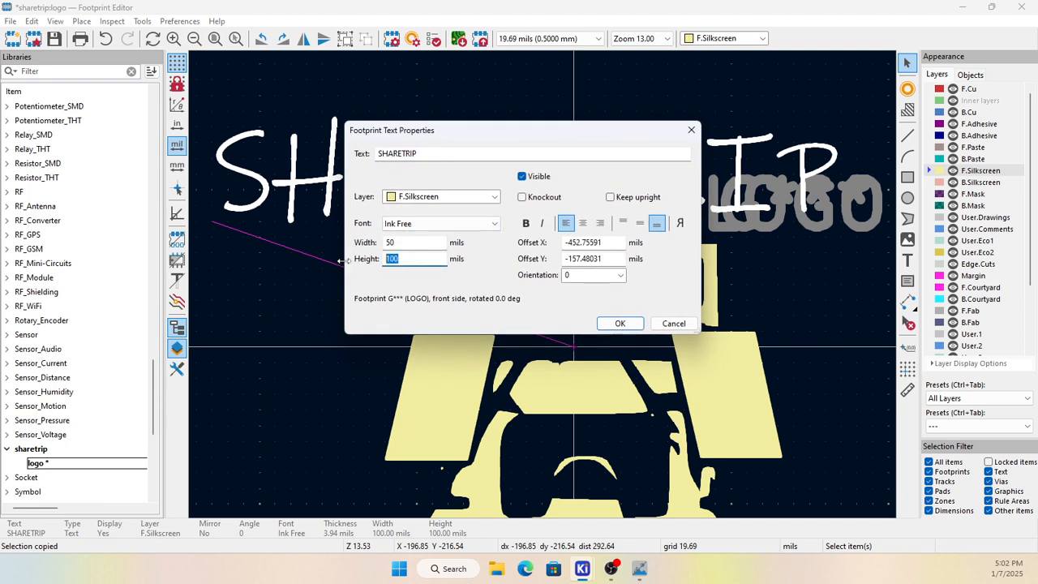
text(50)
click(618, 323)
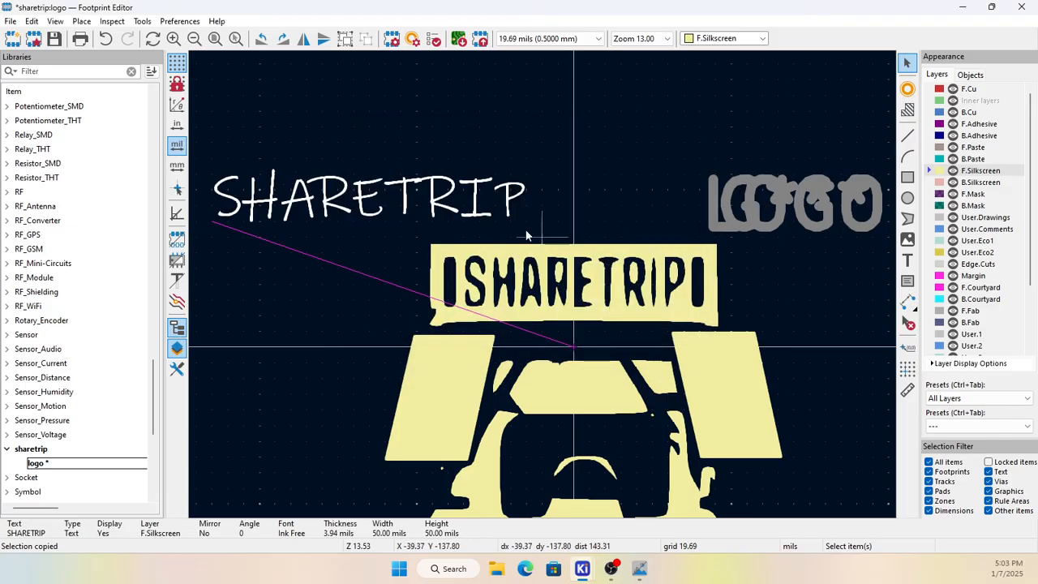
key(m)
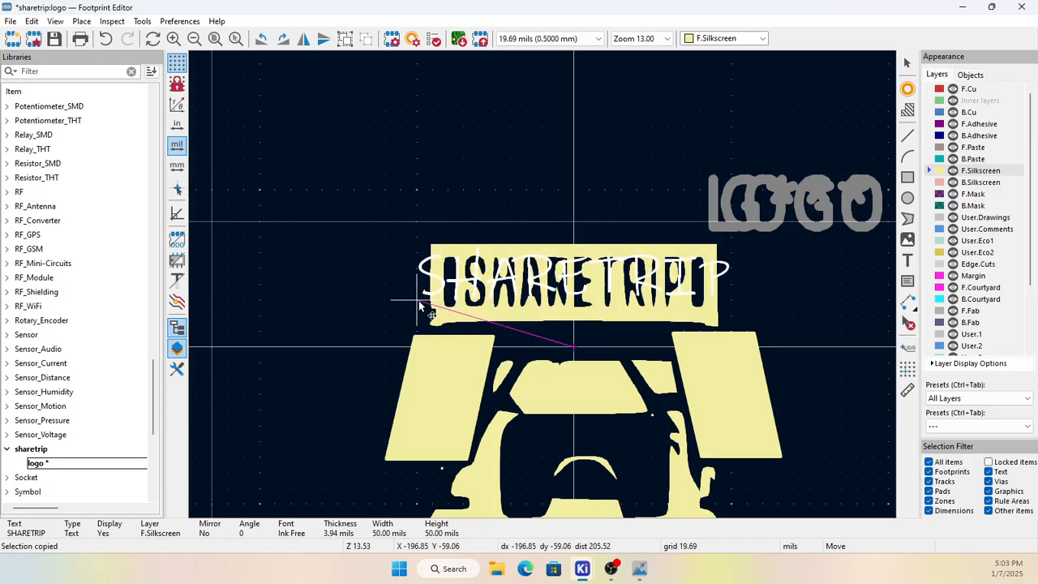
click(421, 194)
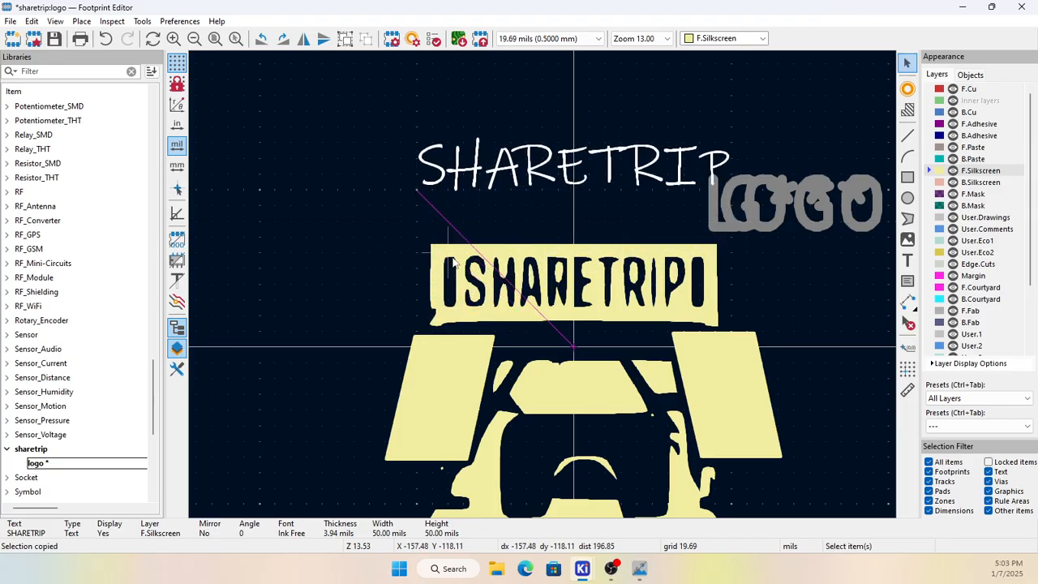
Step: Delete the original banner polygon and the small letter-hole pieces inside it
click(454, 260)
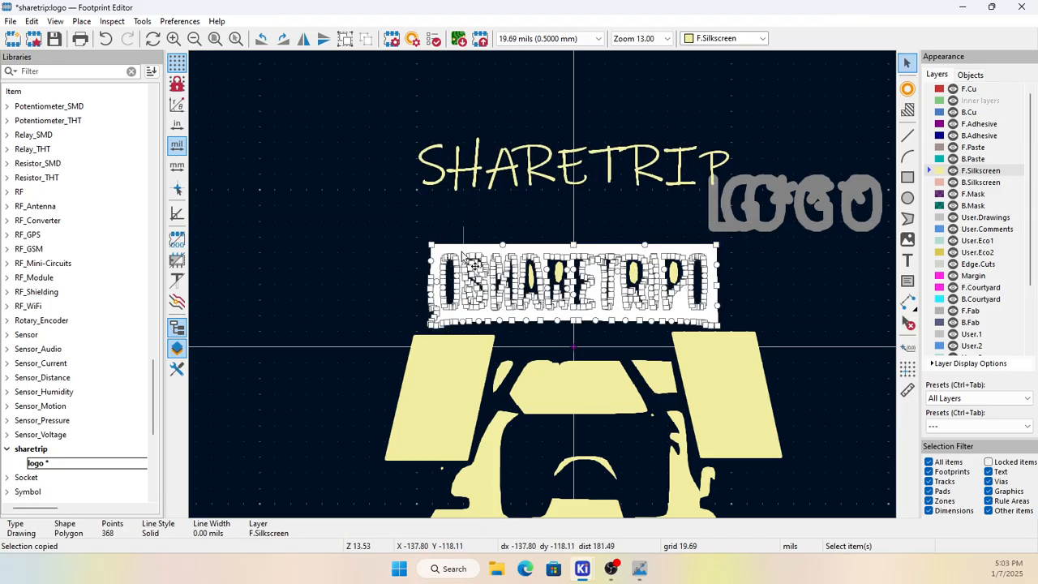
key(Delete)
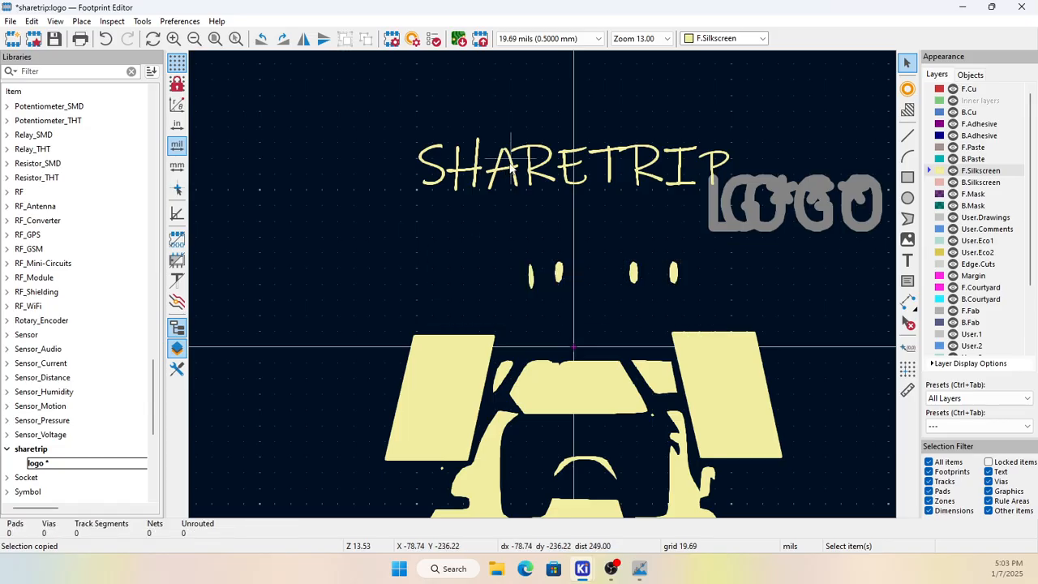
drag(495, 234, 702, 285)
key(Delete)
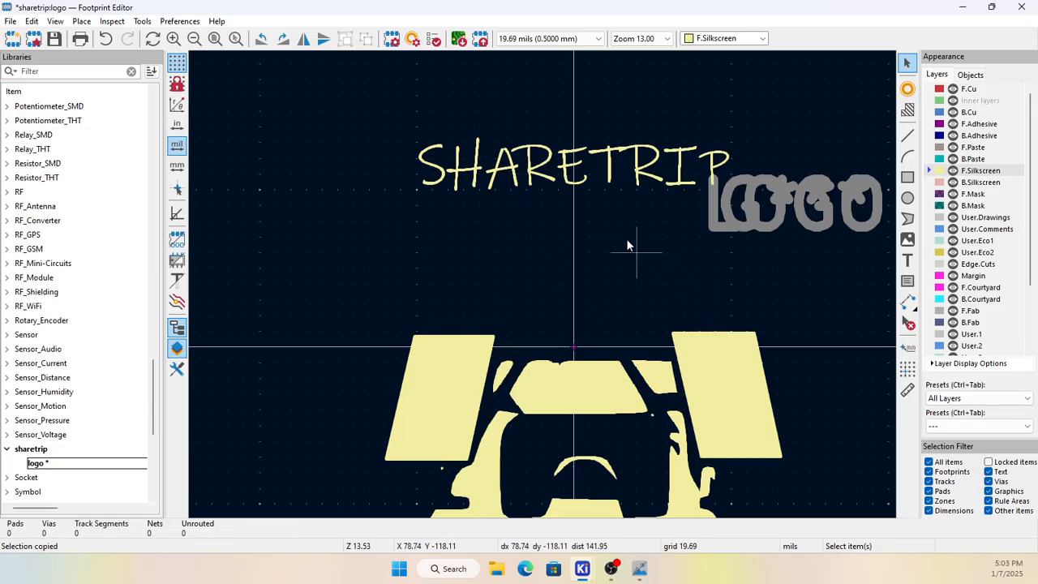
Step: Move the SHARETRIP text down into the deleted banner's place, at about X -197, Y -59 mils
click(571, 170)
key(m)
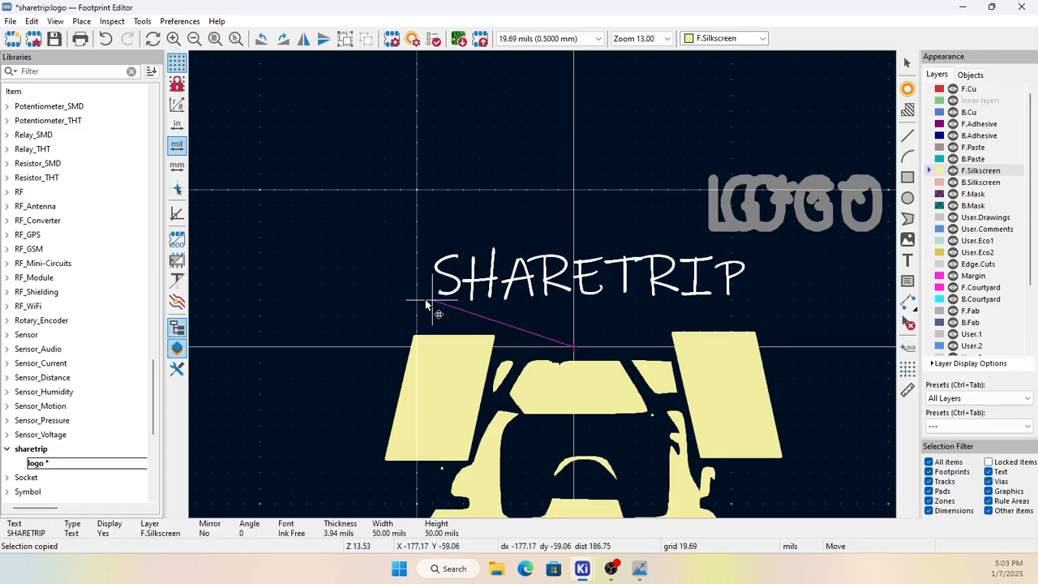
click(422, 305)
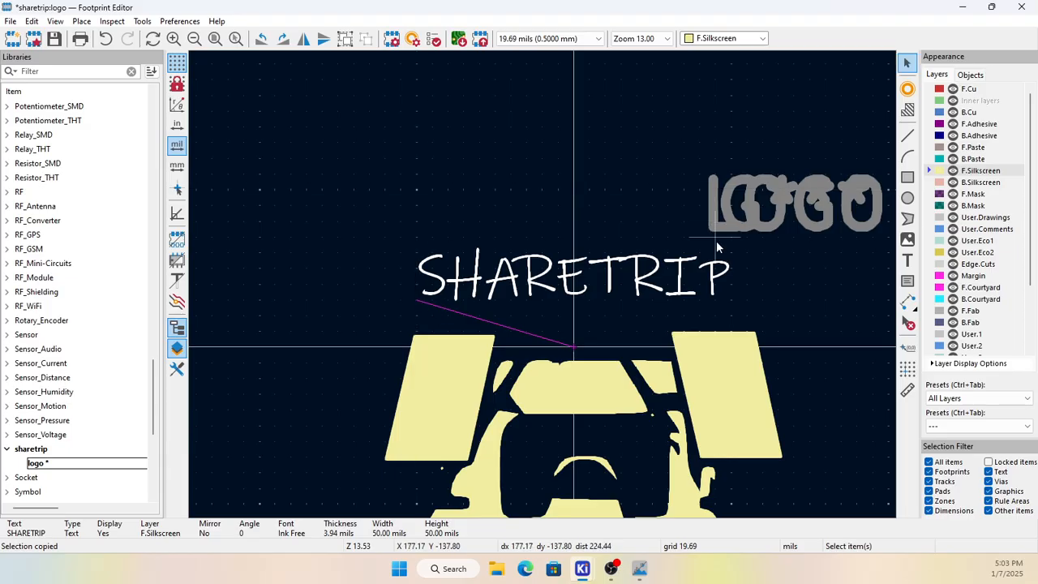
Step: Make the SHARETRIP text bold and italic
click(774, 290)
click(574, 283)
double_click(574, 284)
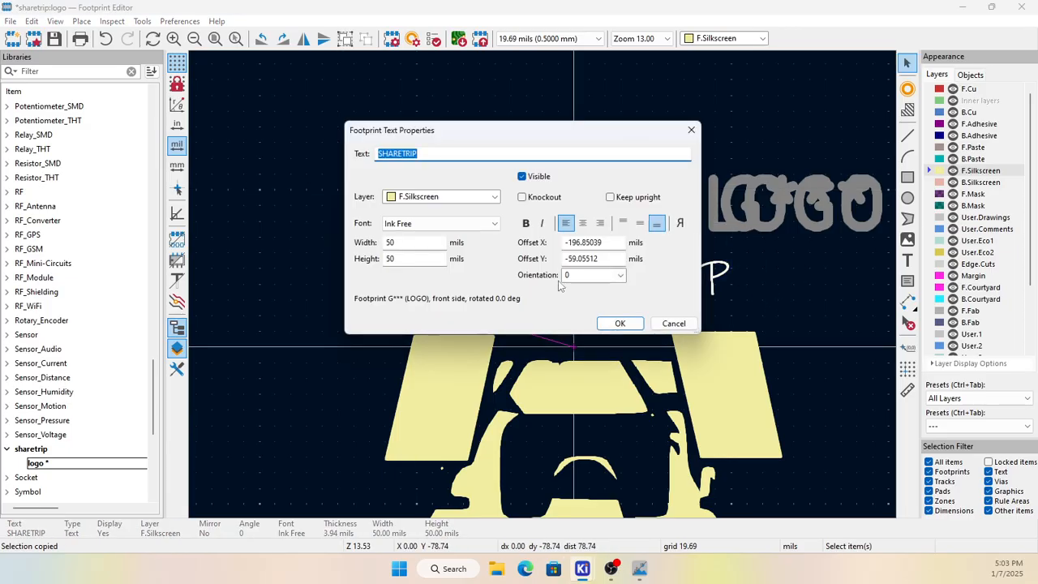
click(525, 227)
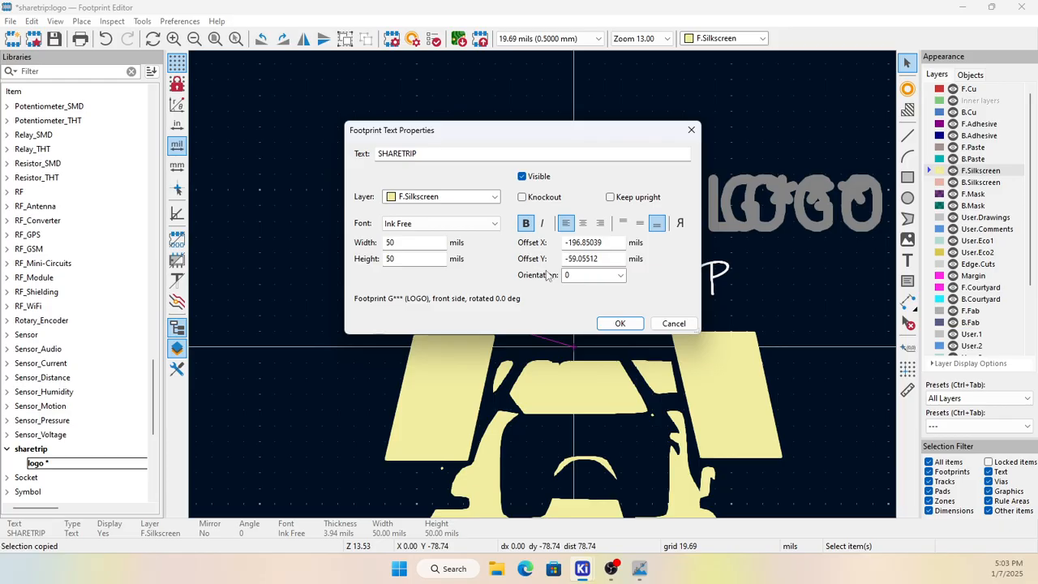
click(619, 322)
click(515, 213)
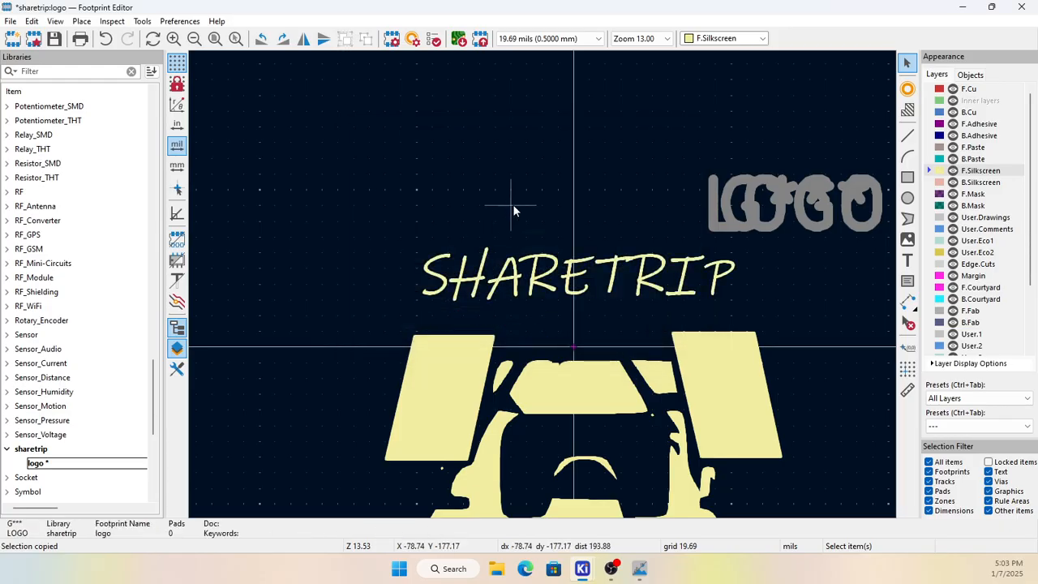
Step: Center-justify the SHARETRIP text and move it above the panels to about X 20, Y -59 mils
double_click(542, 280)
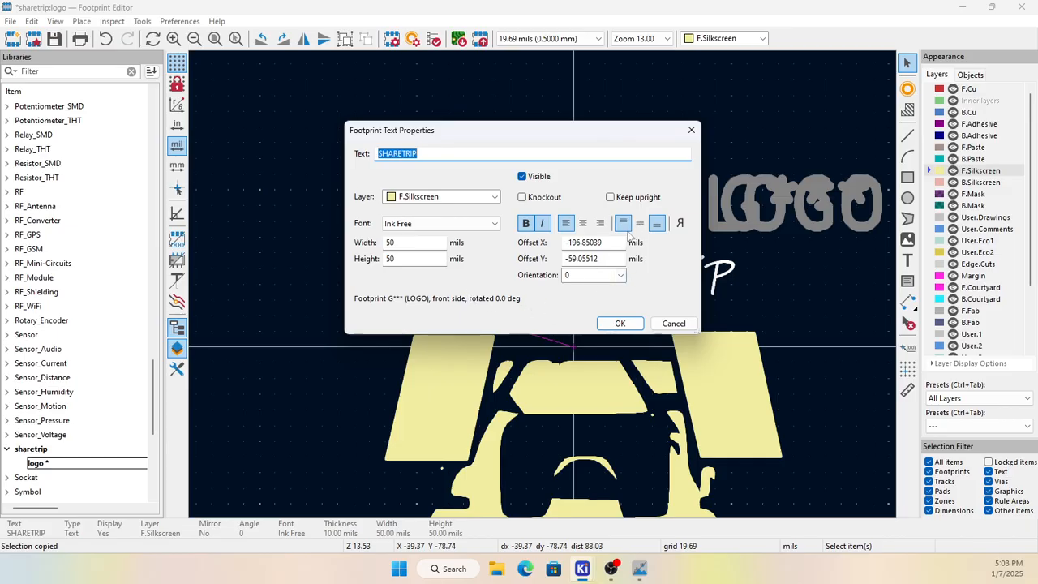
click(582, 226)
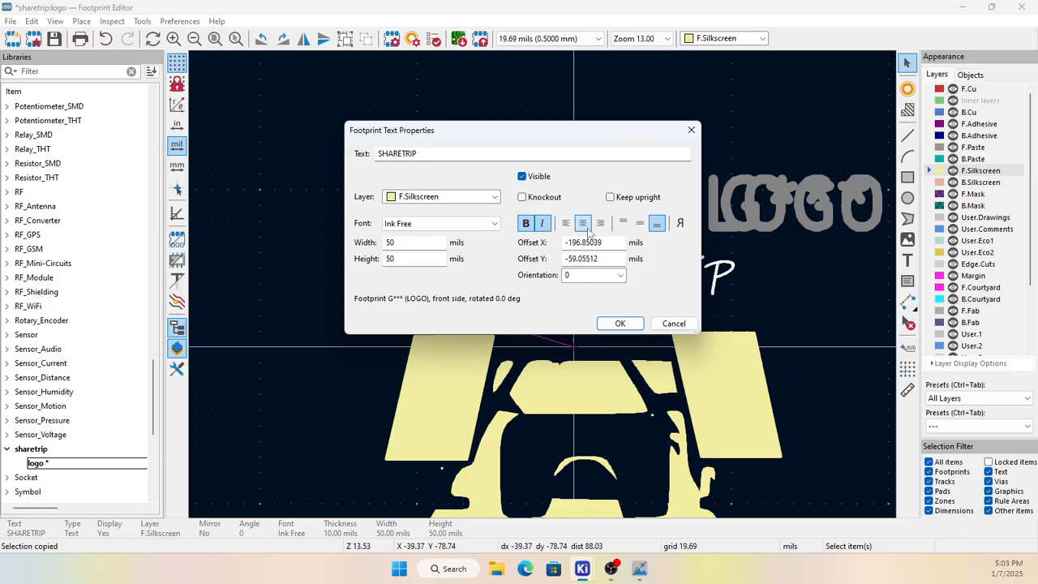
click(620, 322)
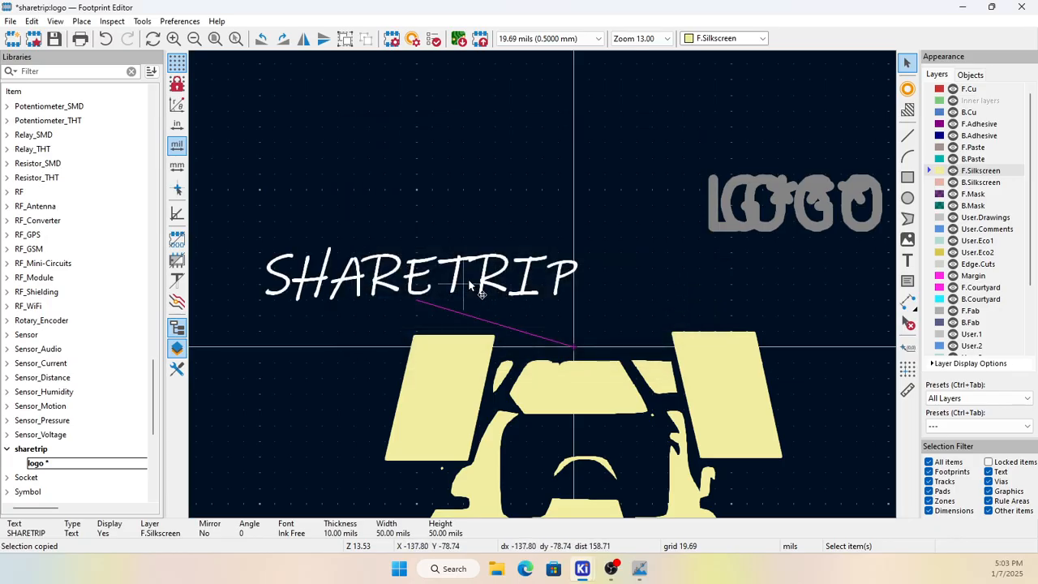
key(m)
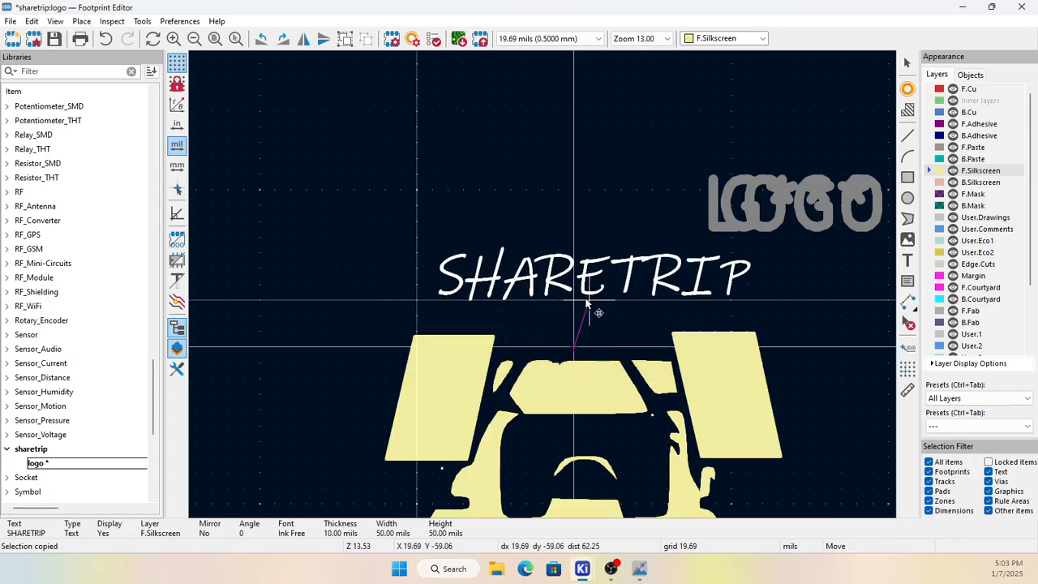
click(567, 299)
Step: Draw a five-point silkscreen polygon over the traced windshield, following its corners with straight edges
scroll(693, 297, down, 2)
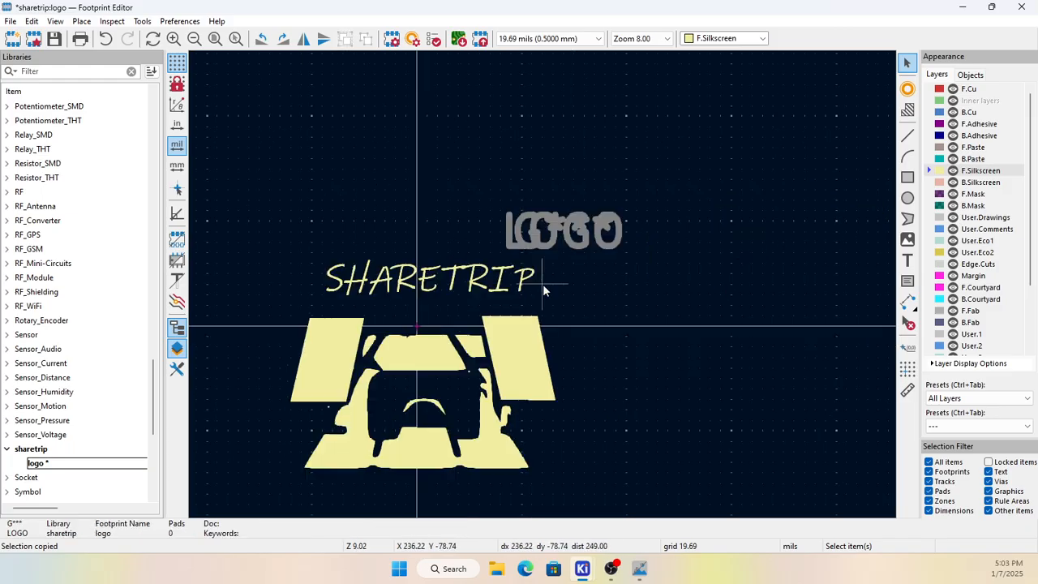
scroll(542, 284, down, 1)
scroll(487, 340, up, 1)
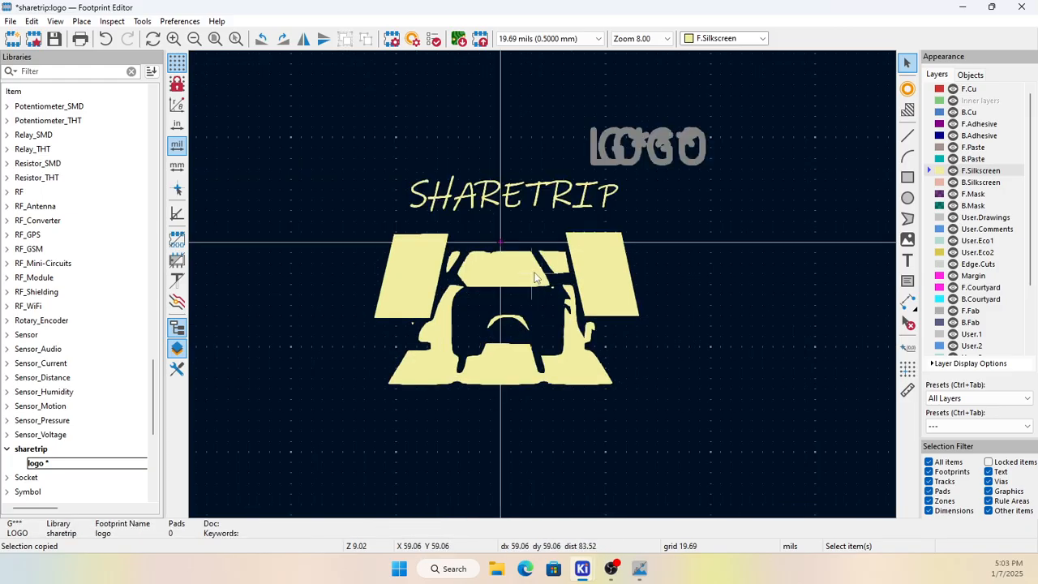
scroll(561, 304, up, 1)
scroll(562, 319, up, 1)
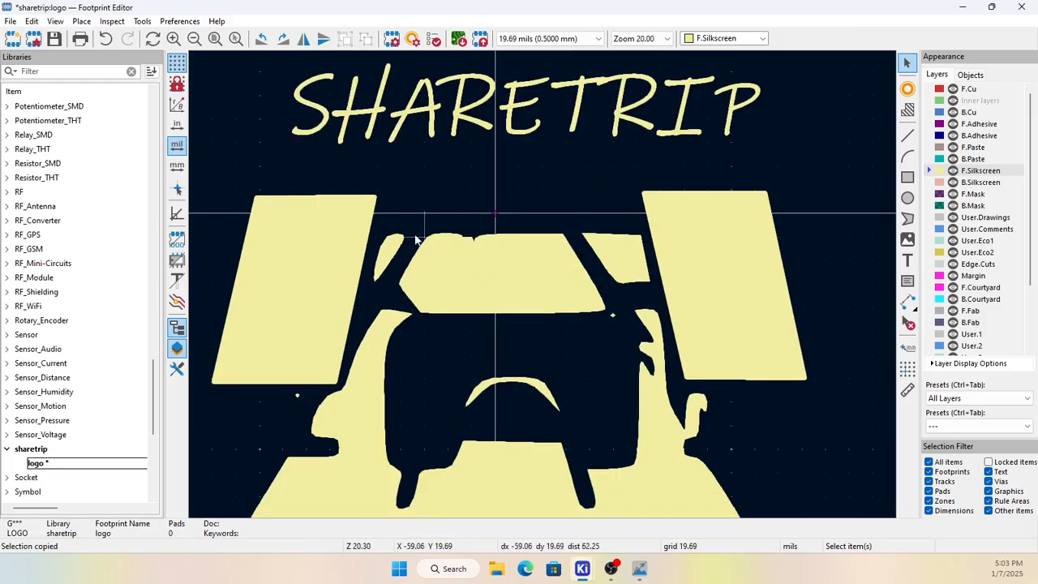
click(462, 253)
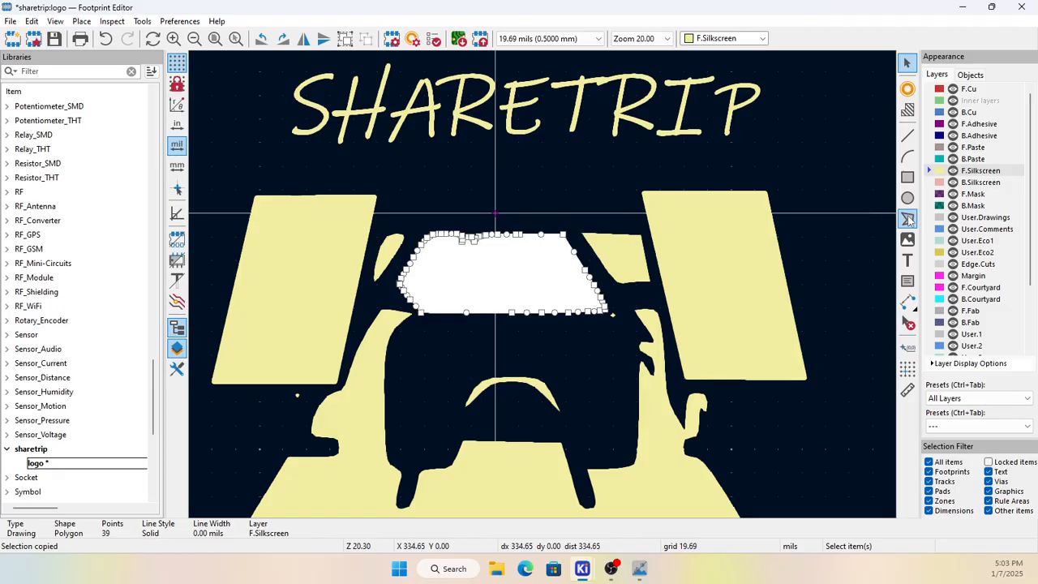
click(908, 220)
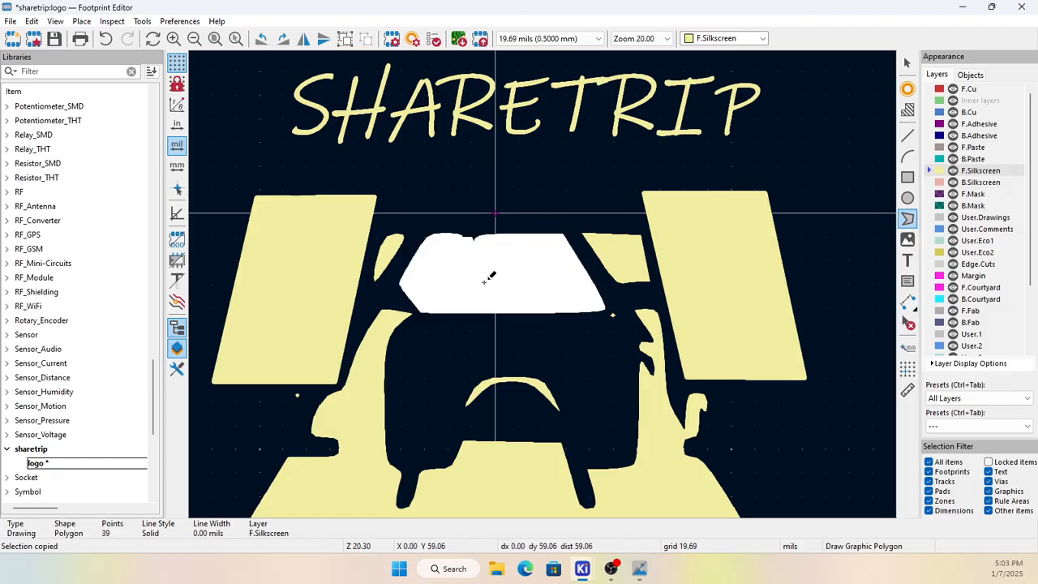
scroll(399, 277, up, 4)
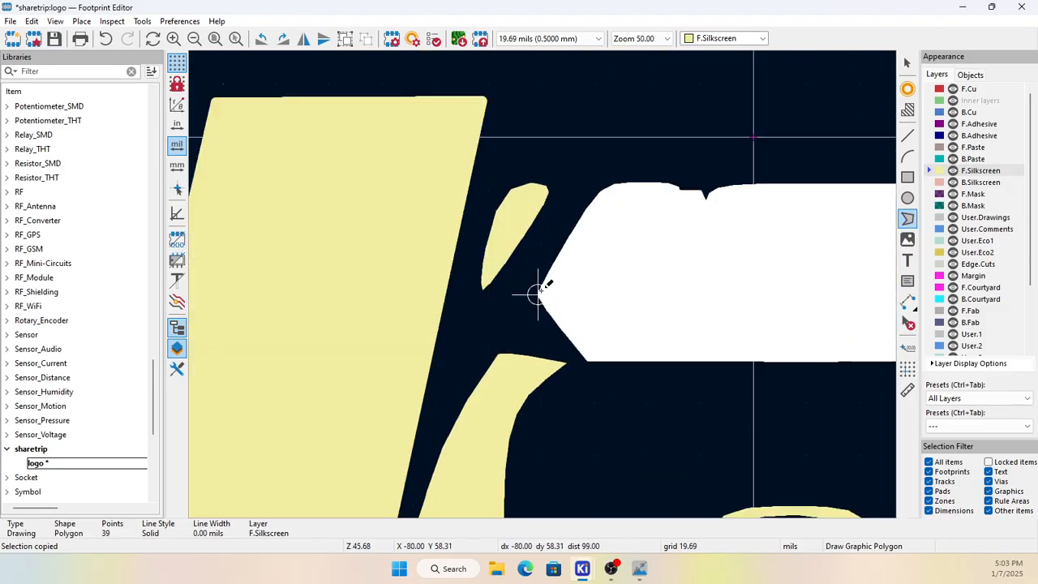
click(614, 183)
scroll(872, 182, down, 4)
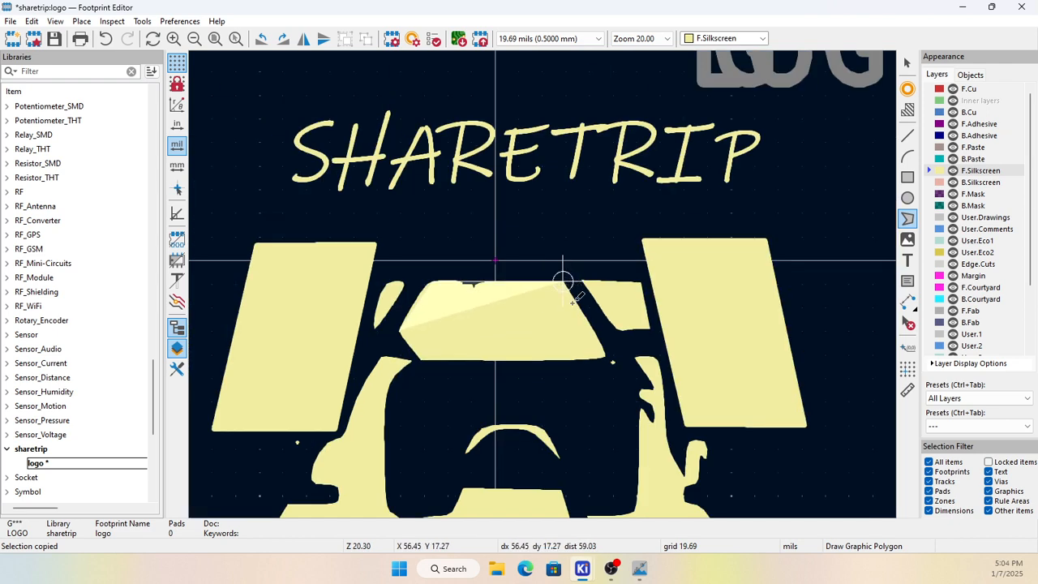
click(562, 281)
click(604, 357)
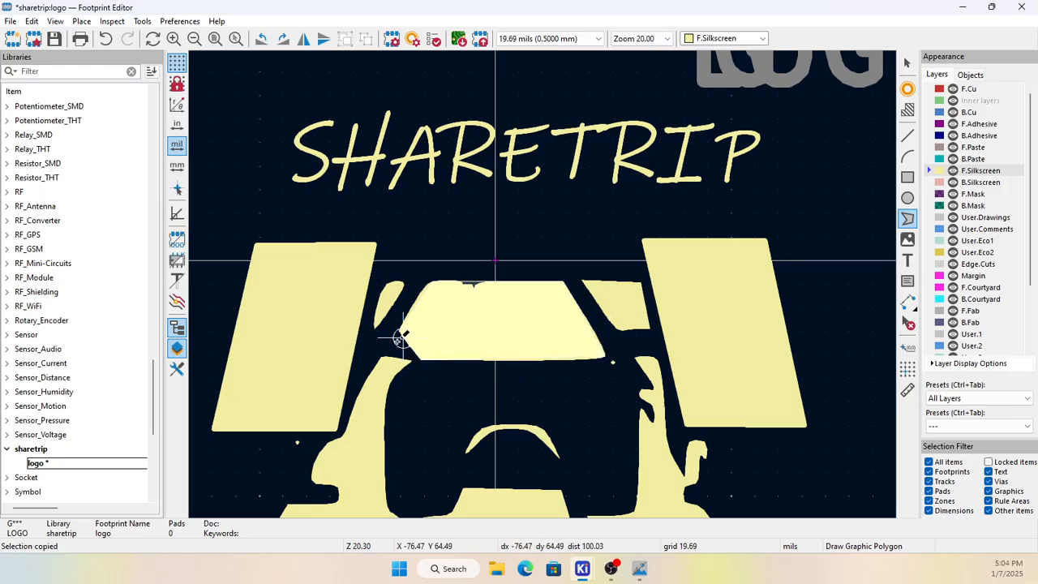
scroll(402, 338, up, 4)
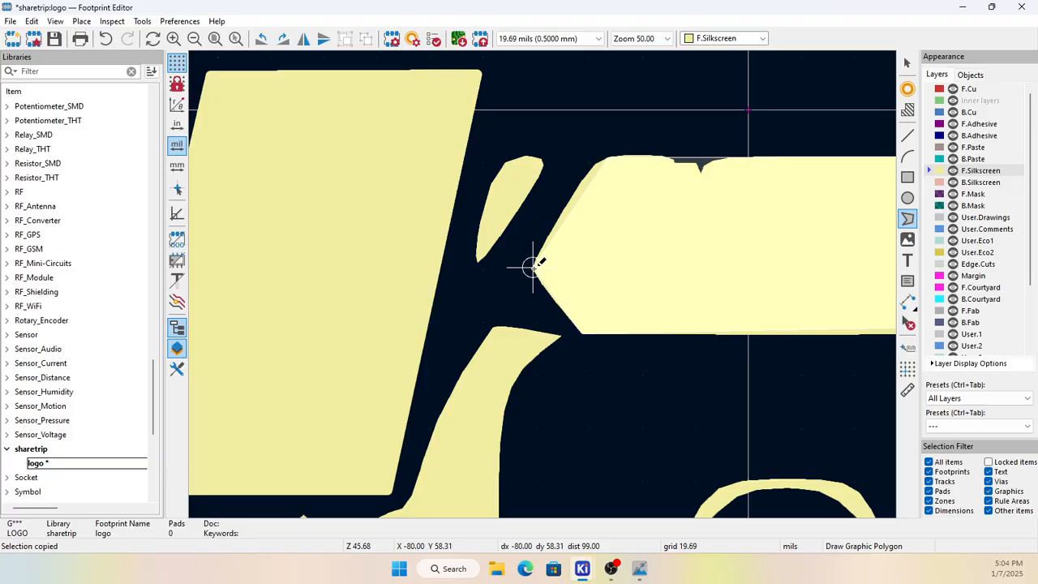
click(532, 266)
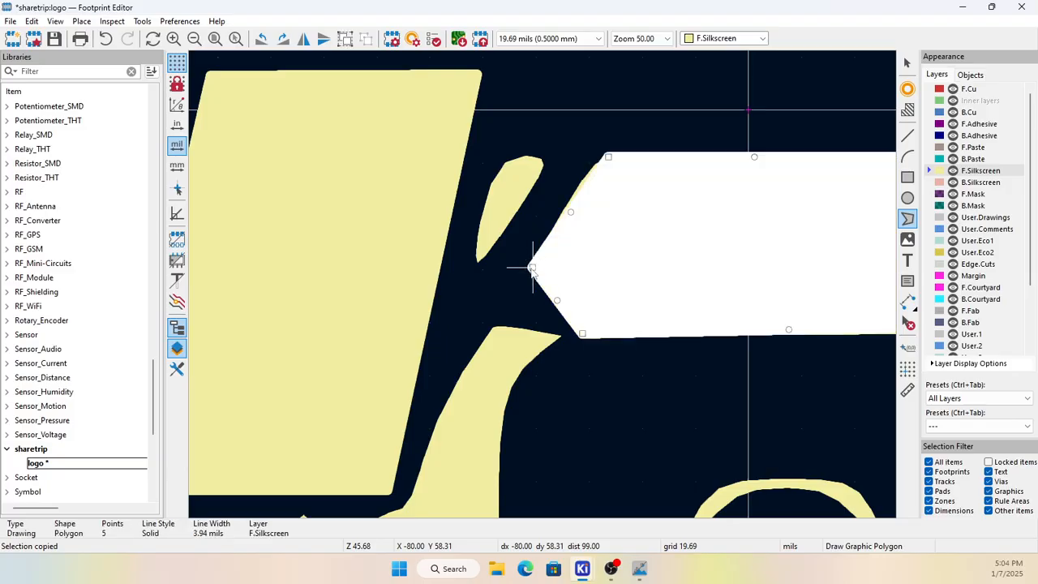
Step: Shift the new windshield polygon off the traced one and delete the original 39-point polygon
key(Escape)
drag(648, 193, 672, 217)
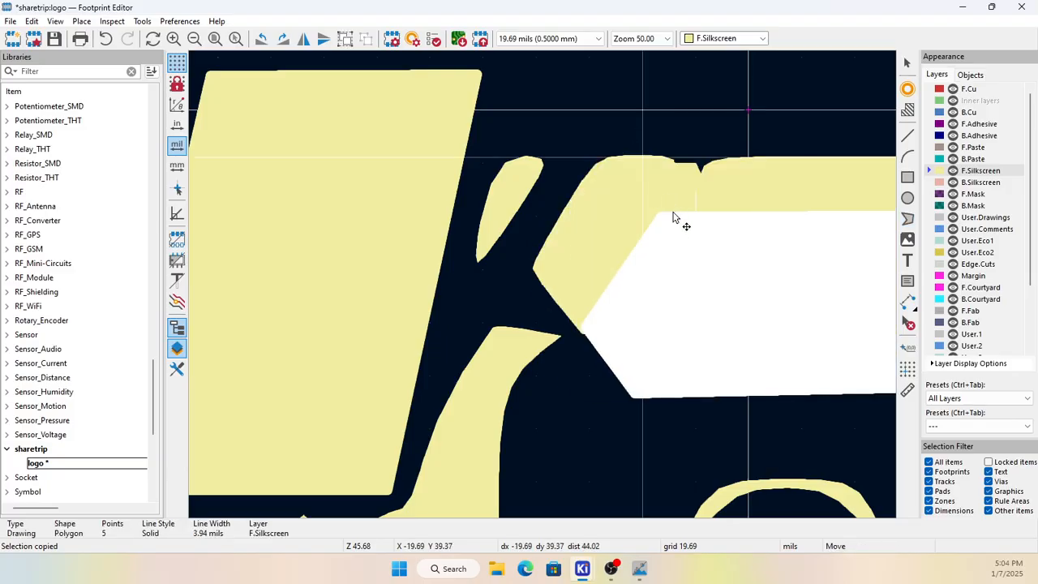
click(681, 226)
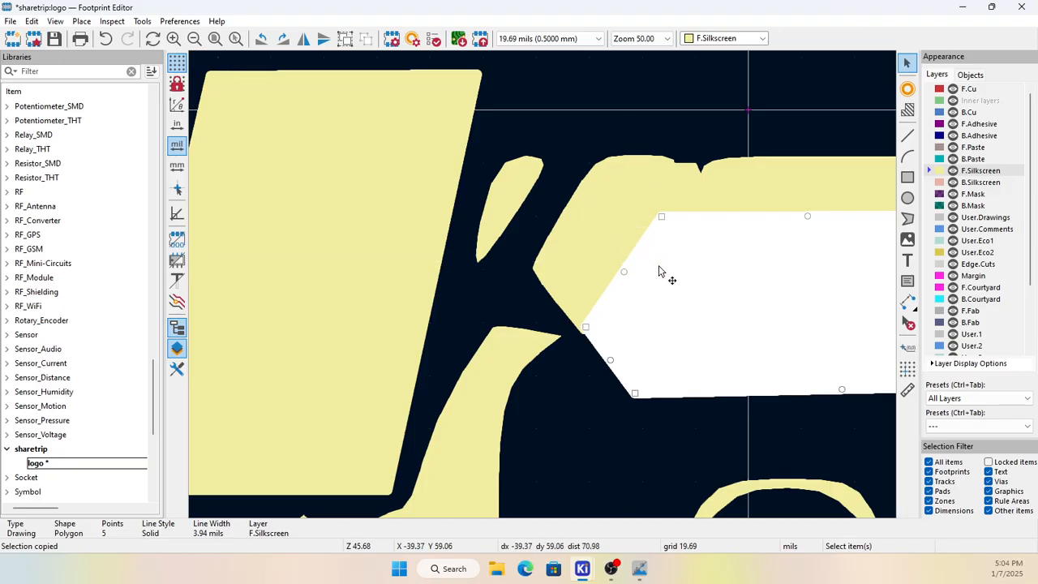
drag(665, 274, 567, 213)
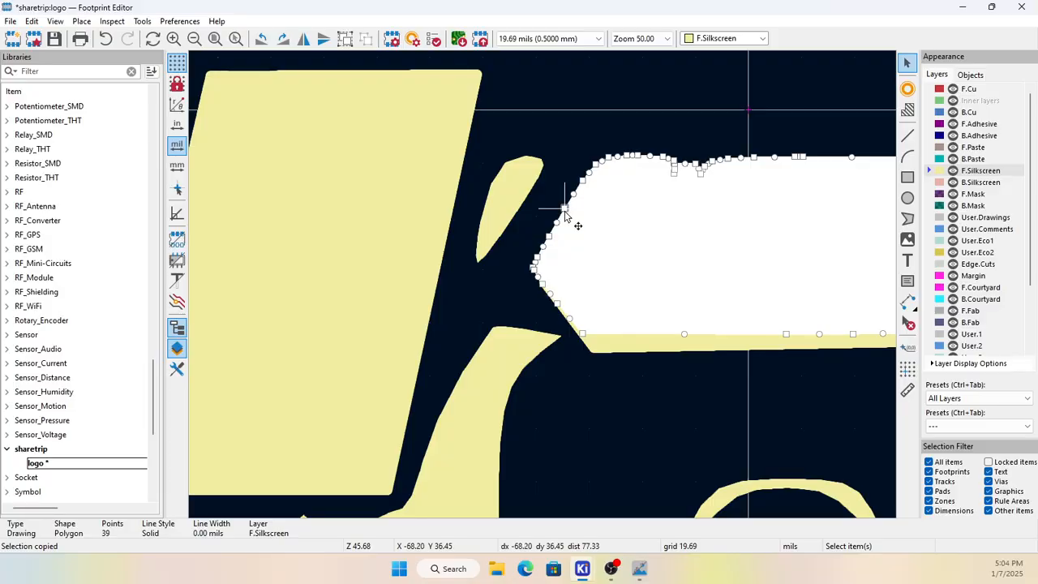
key(Delete)
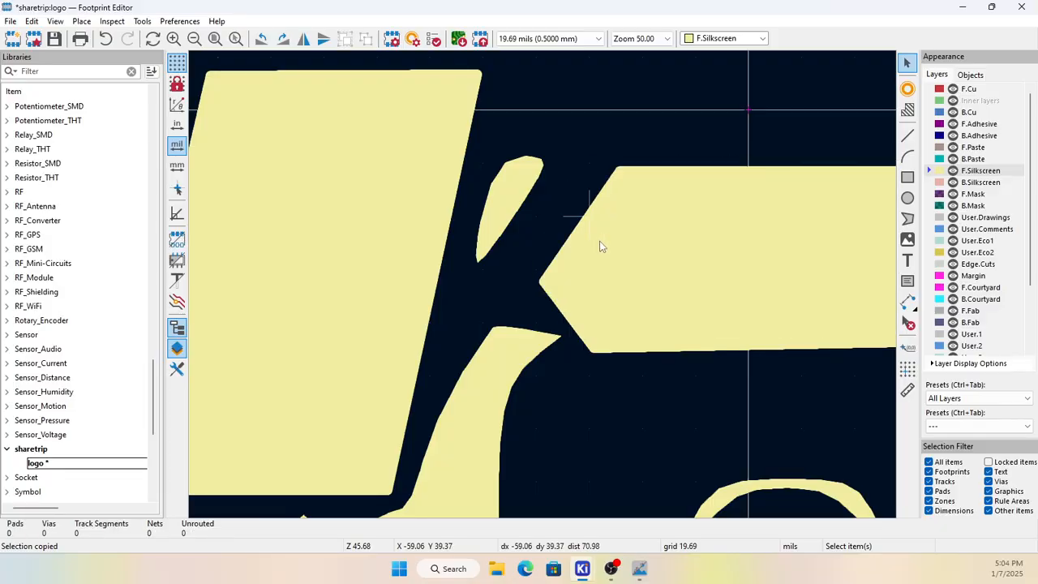
Step: Move the new windshield polygon between the side windows, with its upper-left corner at about X -48, Y 20 mils
click(599, 240)
scroll(601, 242, down, 2)
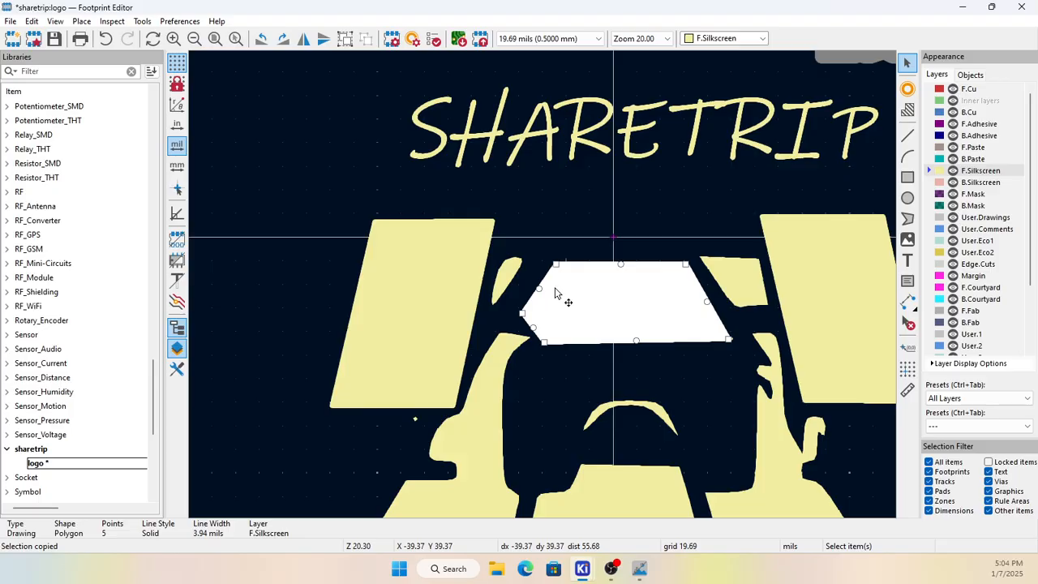
key(m)
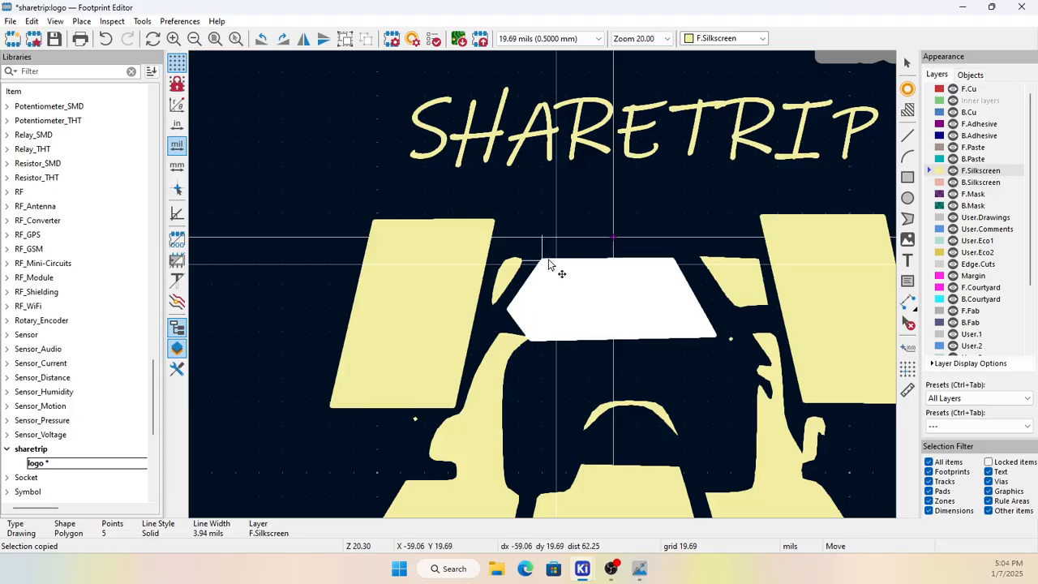
click(566, 265)
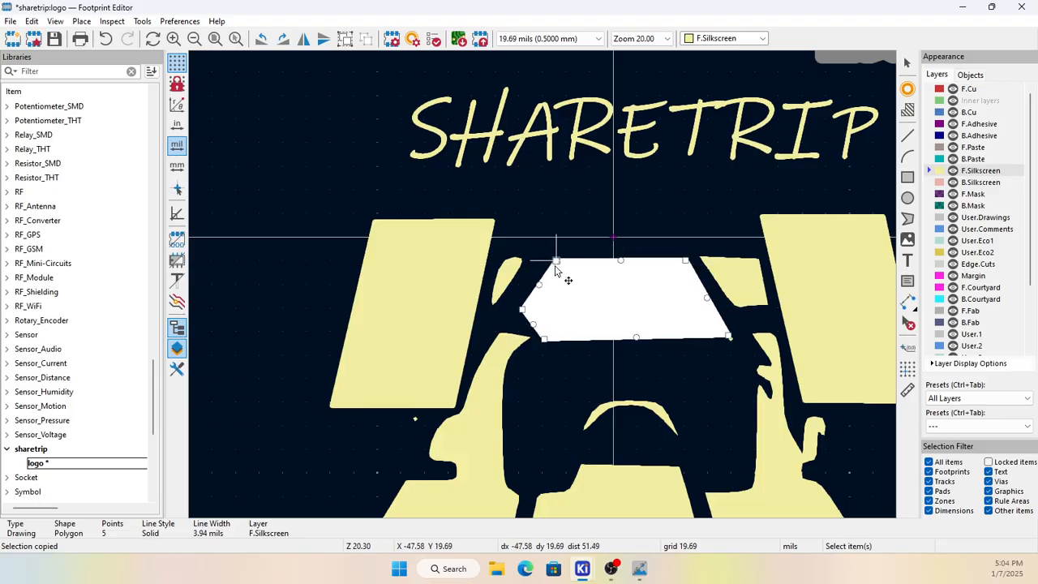
Step: Delete the small stray diamond shape at the windshield's lower-right corner
scroll(704, 328, up, 2)
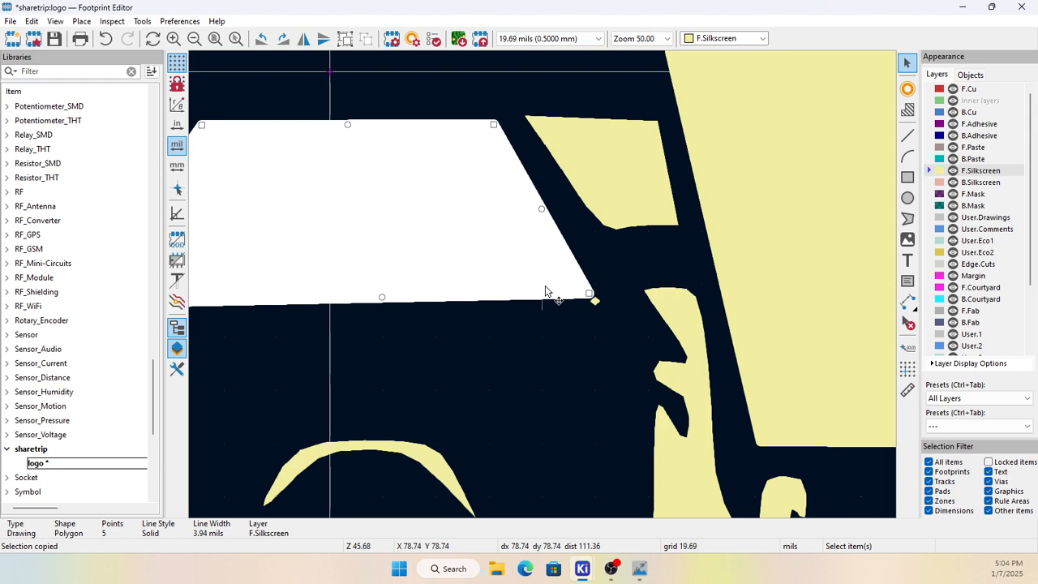
click(597, 305)
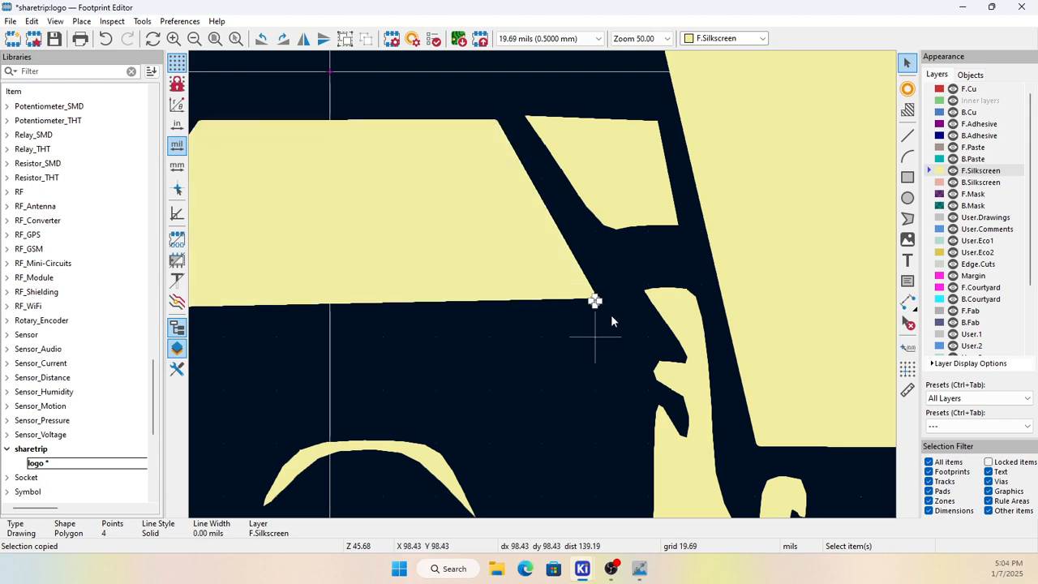
scroll(564, 349, down, 3)
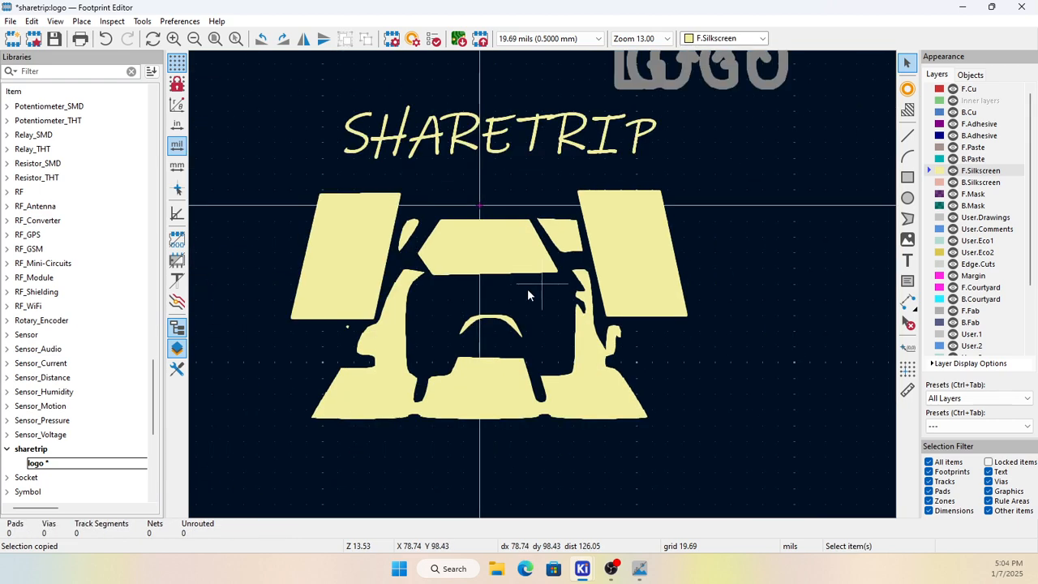
Step: Examine the left side window, the lower body outline and the arch shape for remaining rough edges
scroll(454, 280, up, 3)
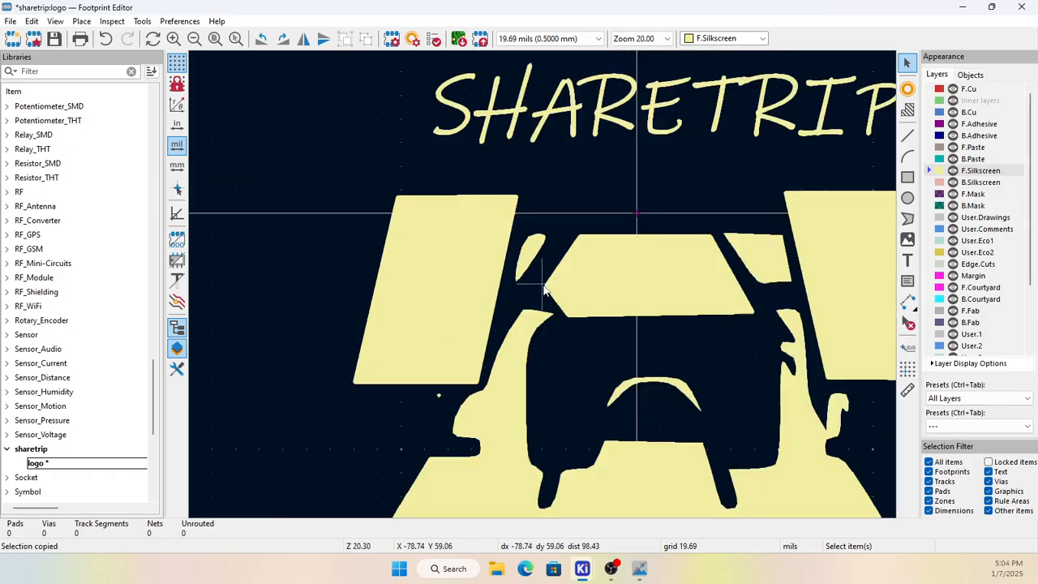
click(550, 277)
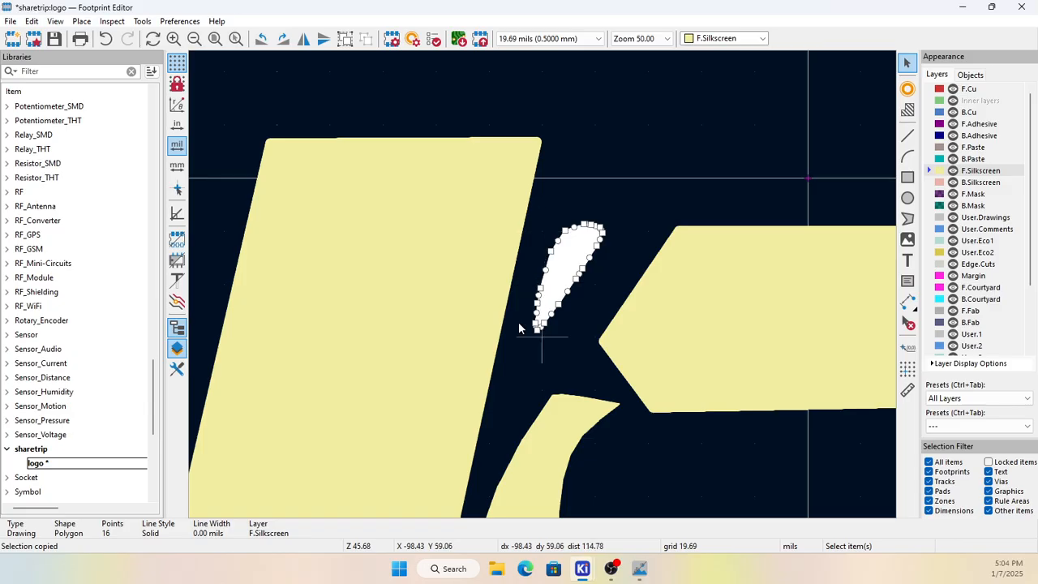
scroll(653, 267, down, 3)
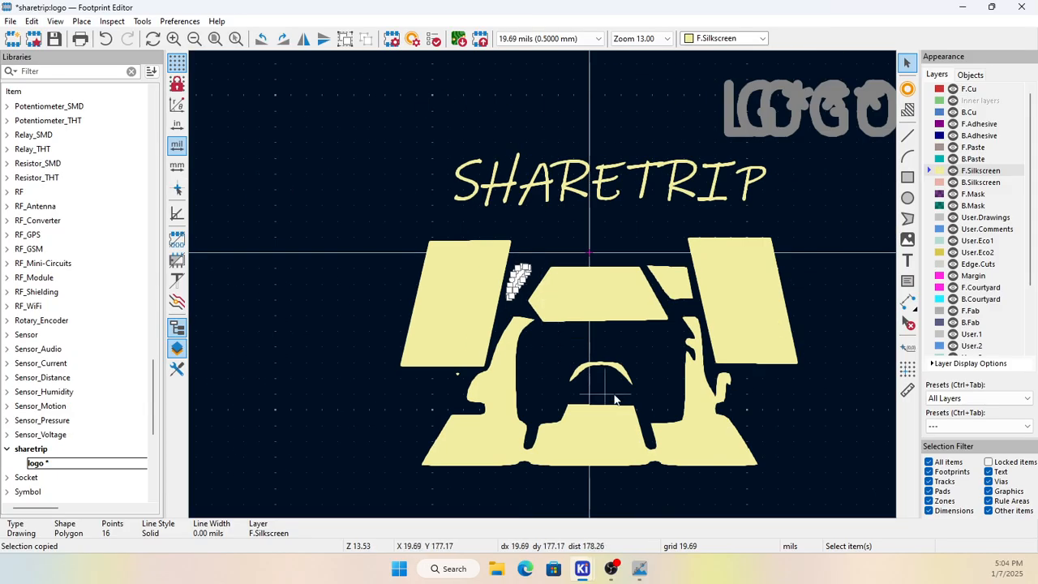
scroll(780, 428, up, 3)
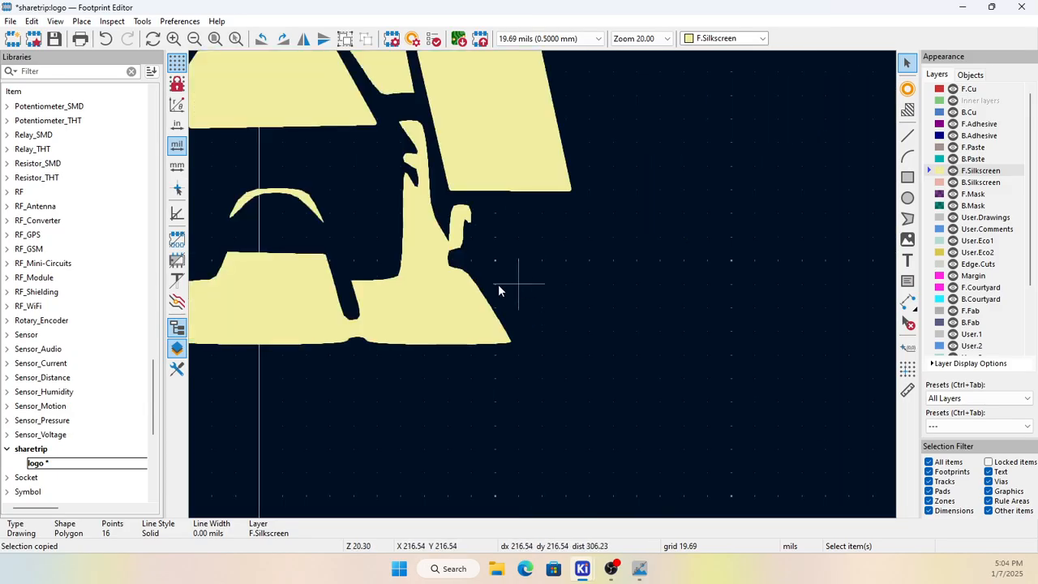
scroll(519, 285, down, 3)
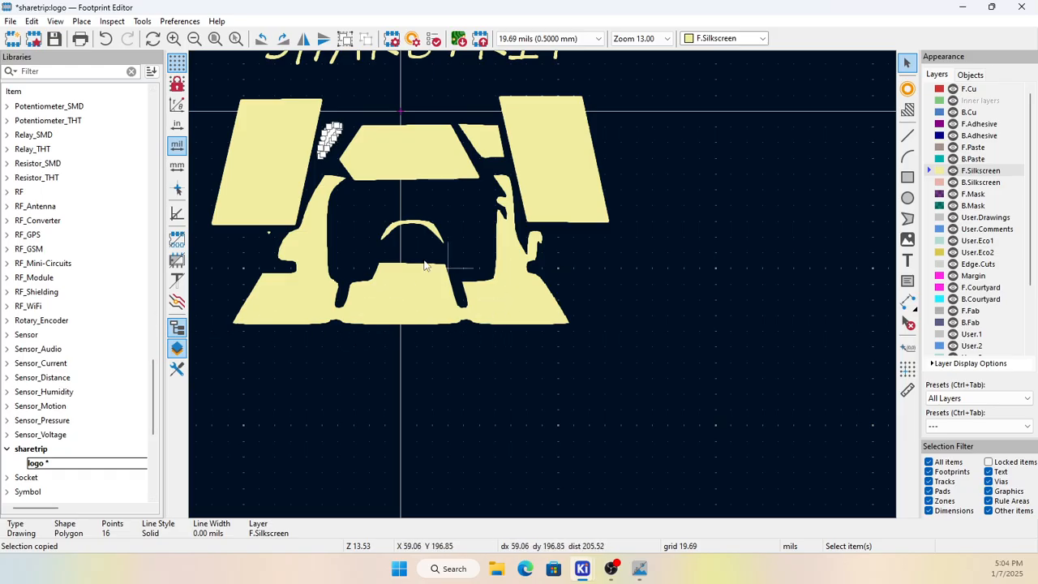
click(414, 223)
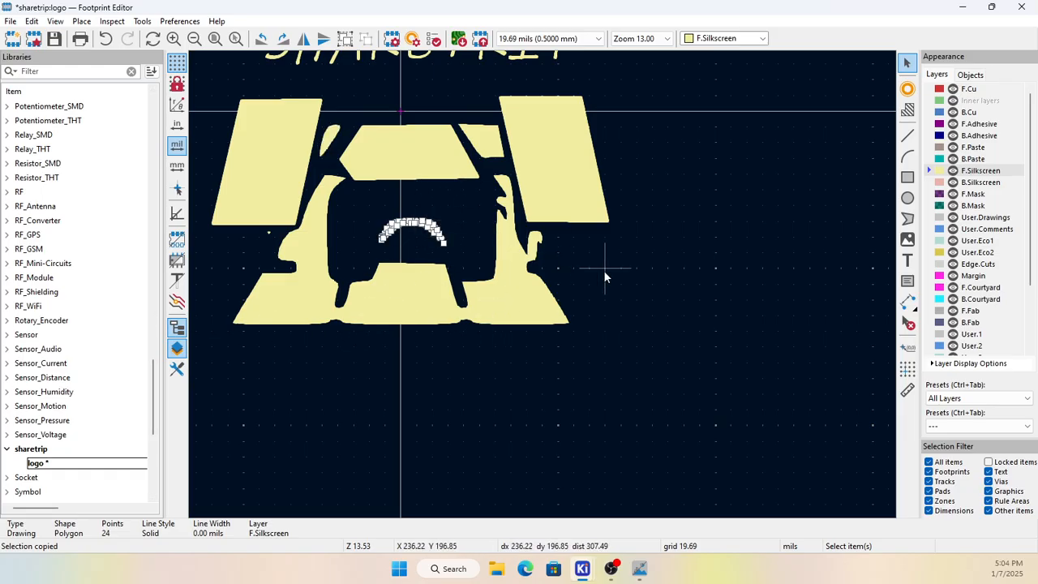
click(658, 248)
Step: Move all the logo polygons together with the SHARETRIP text upward so the artwork sits centred on the footprint origin
scroll(657, 254, down, 3)
scroll(616, 235, up, 2)
scroll(567, 215, down, 3)
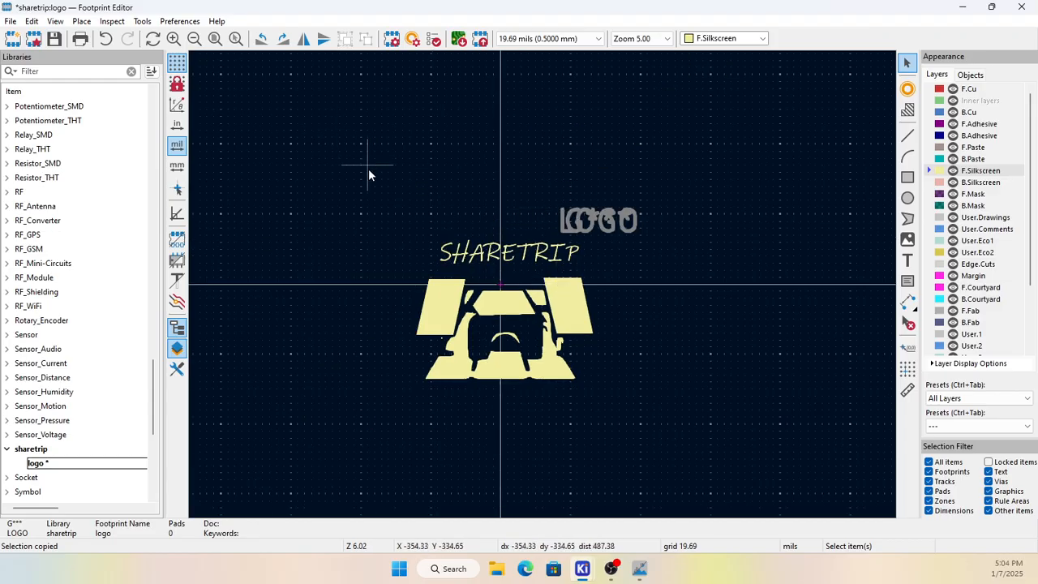
drag(363, 205, 659, 436)
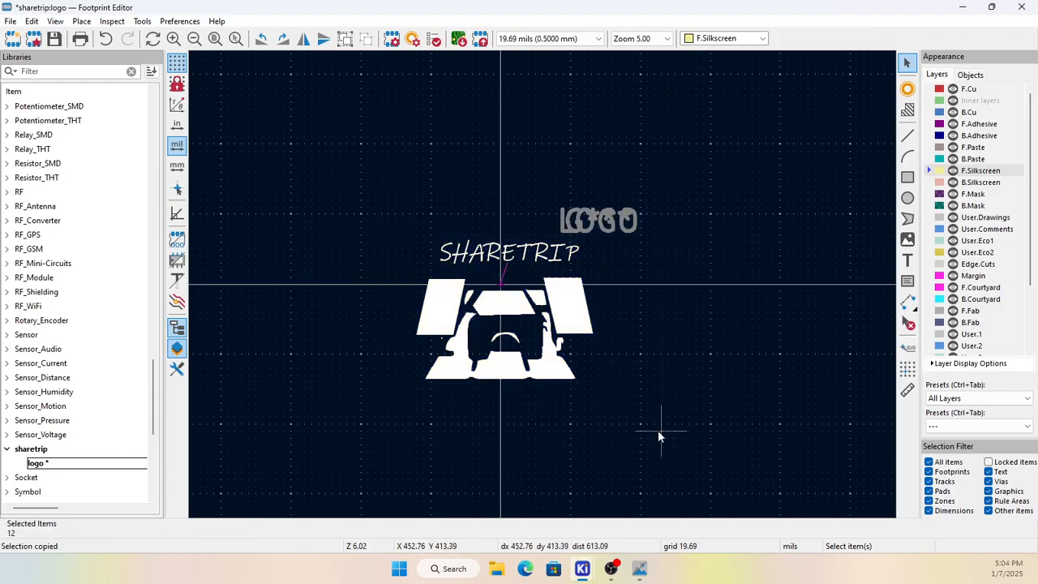
key(m)
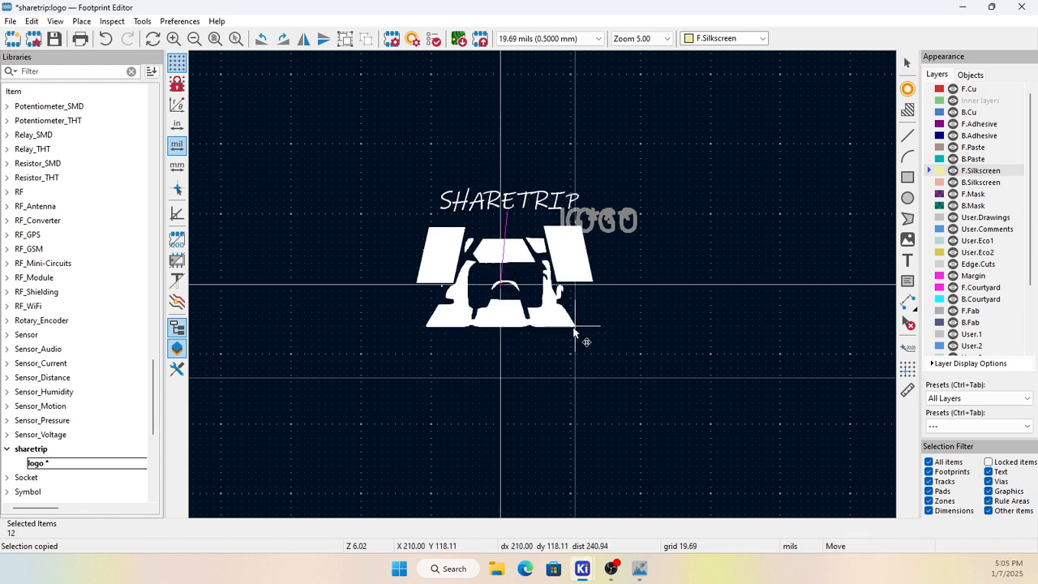
click(570, 332)
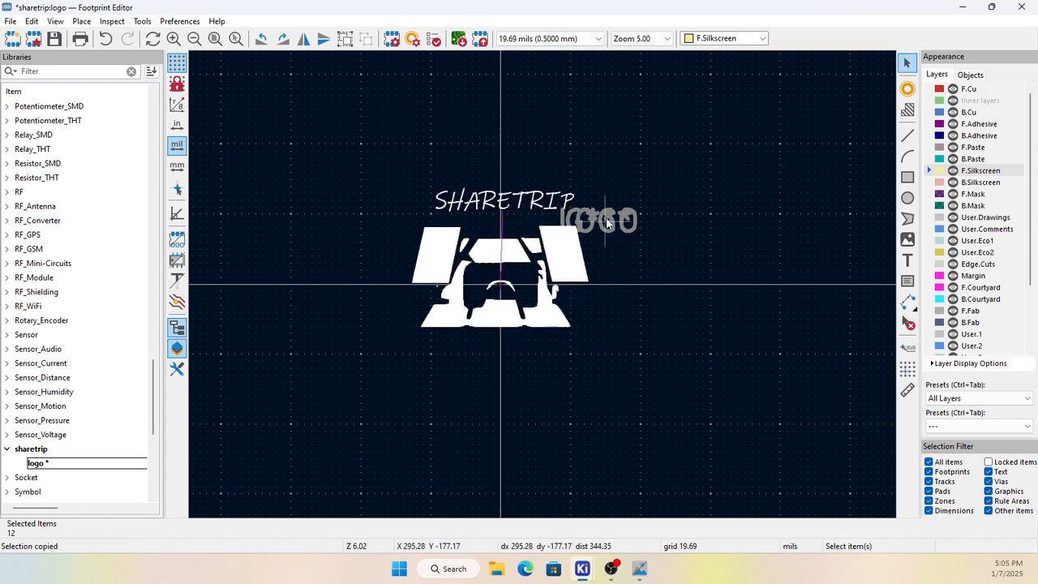
click(640, 201)
click(639, 201)
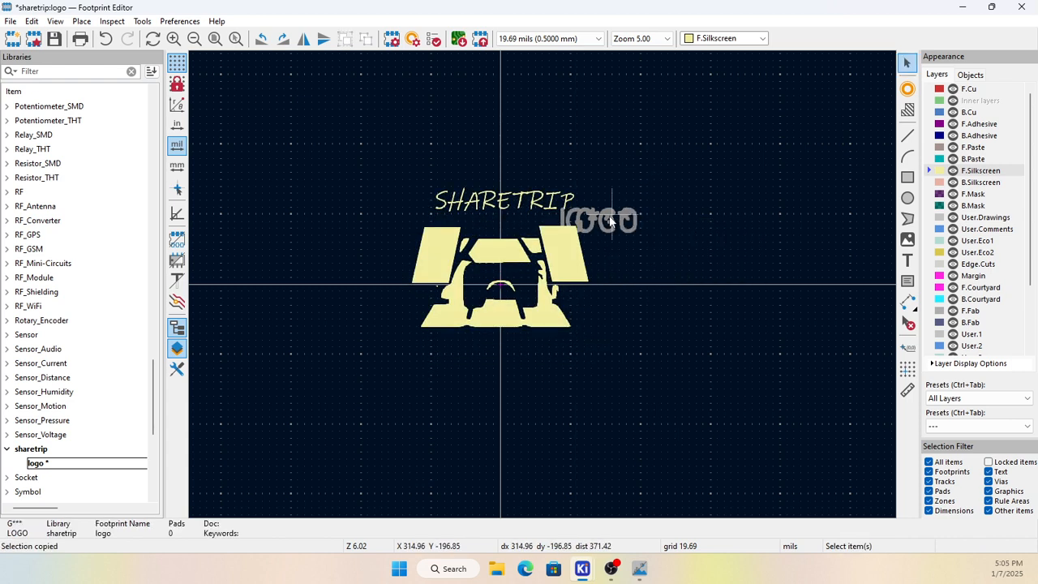
Step: Move the LOGO value and G*** reference texts above the SHARETRIP text, to about X 20, Y -374 mils
click(611, 220)
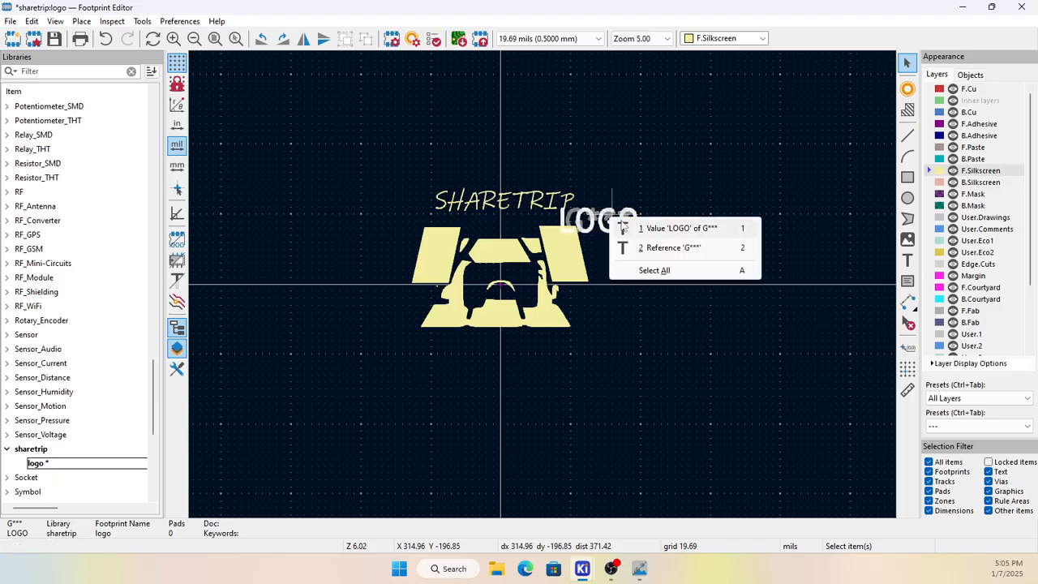
click(649, 227)
key(m)
click(508, 151)
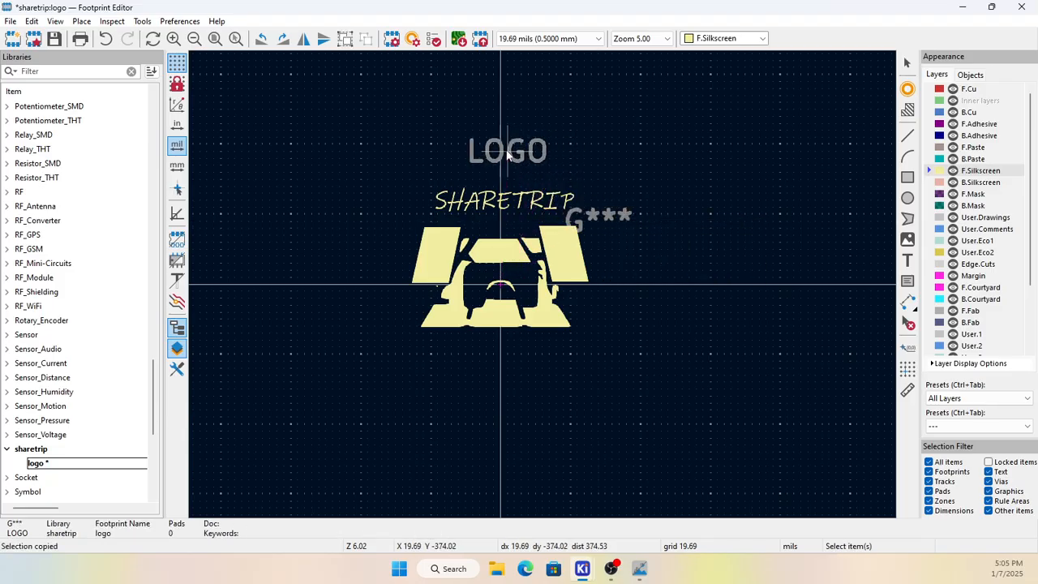
click(592, 219)
key(m)
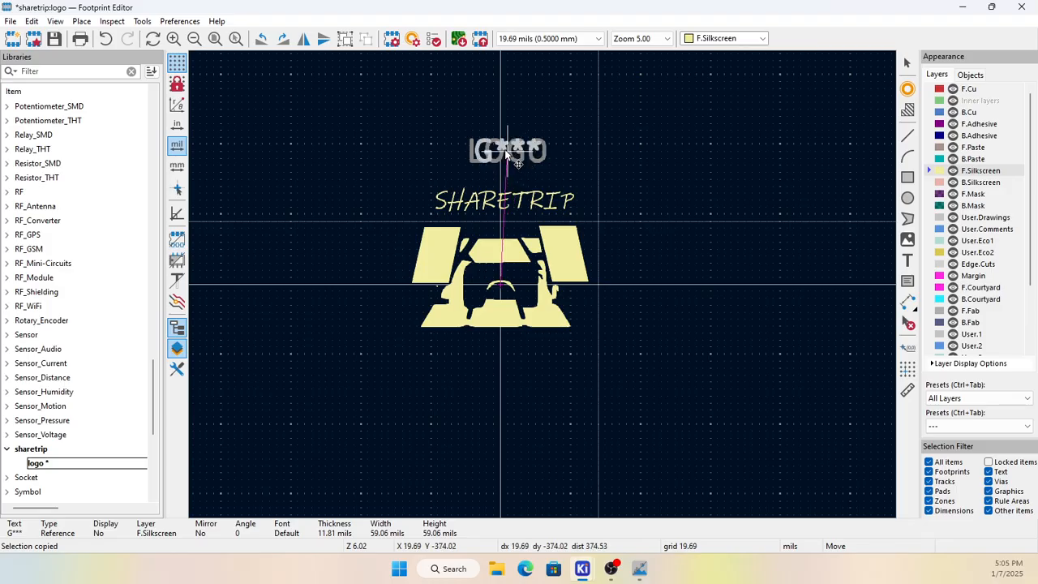
click(504, 150)
click(756, 175)
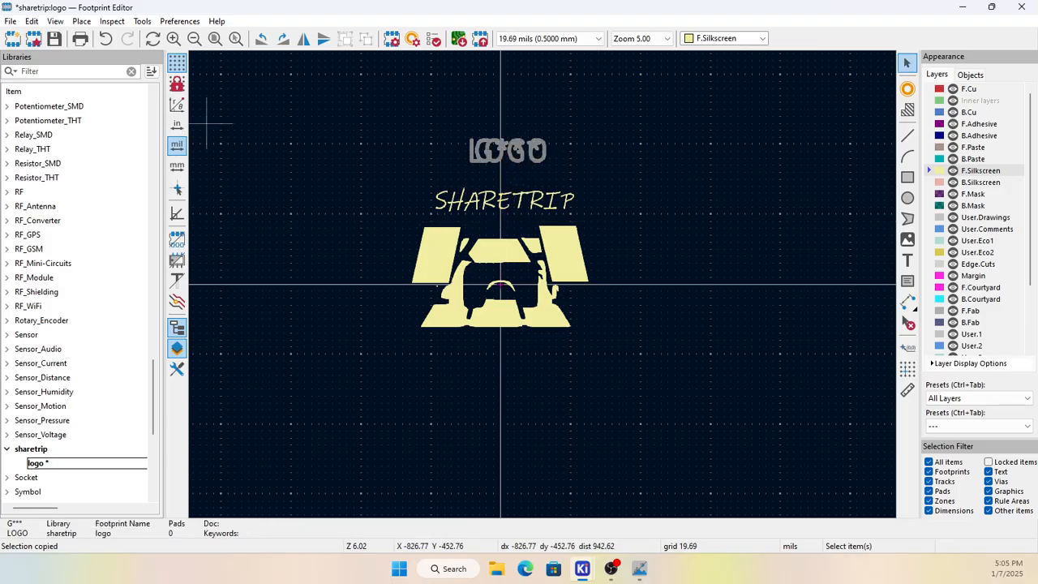
Step: Save the logo footprint, close the Footprint Editor and return to the tutorial board in the PCB Editor
click(54, 39)
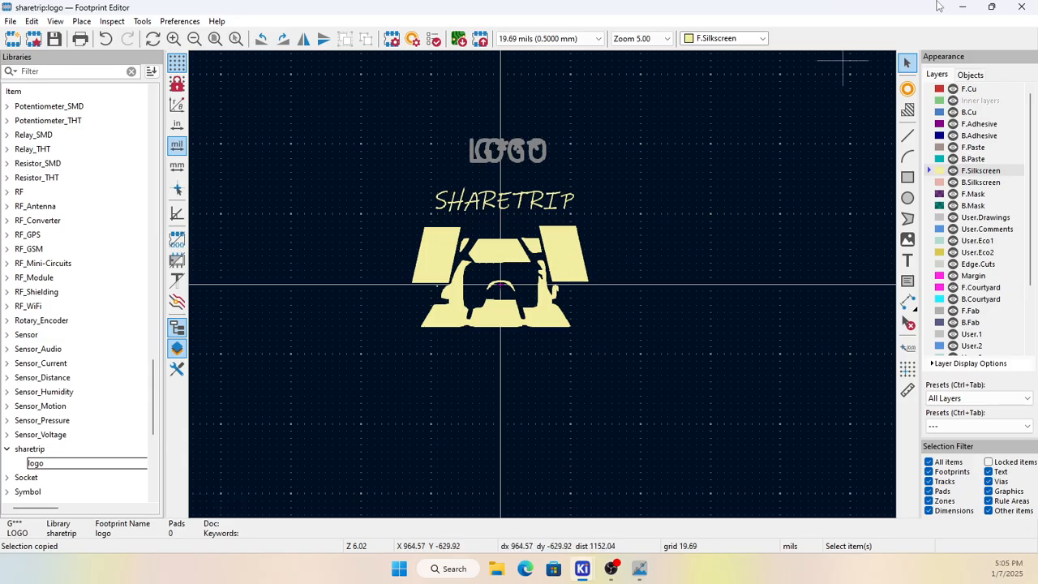
click(1021, 8)
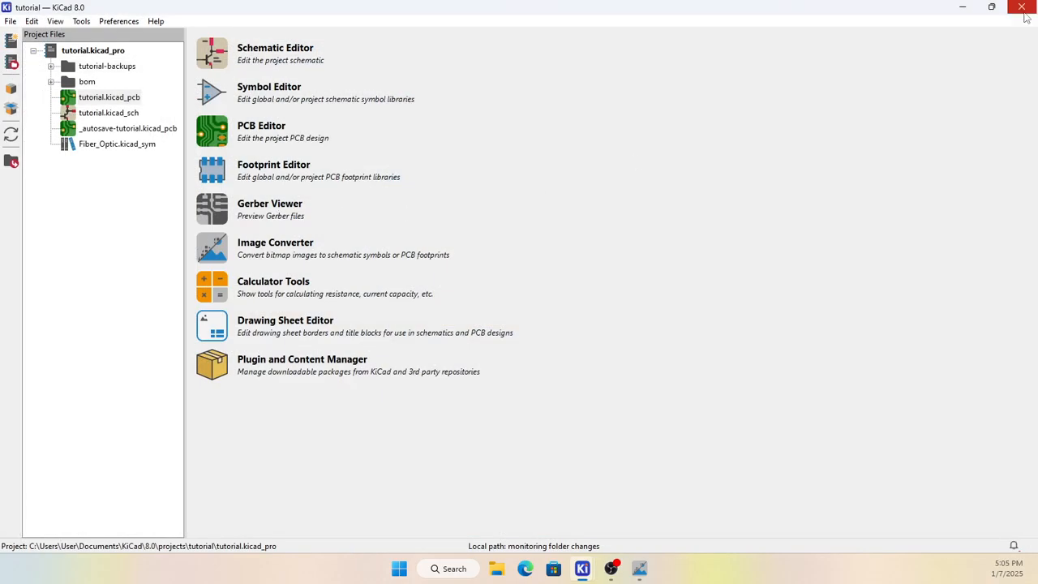
click(219, 138)
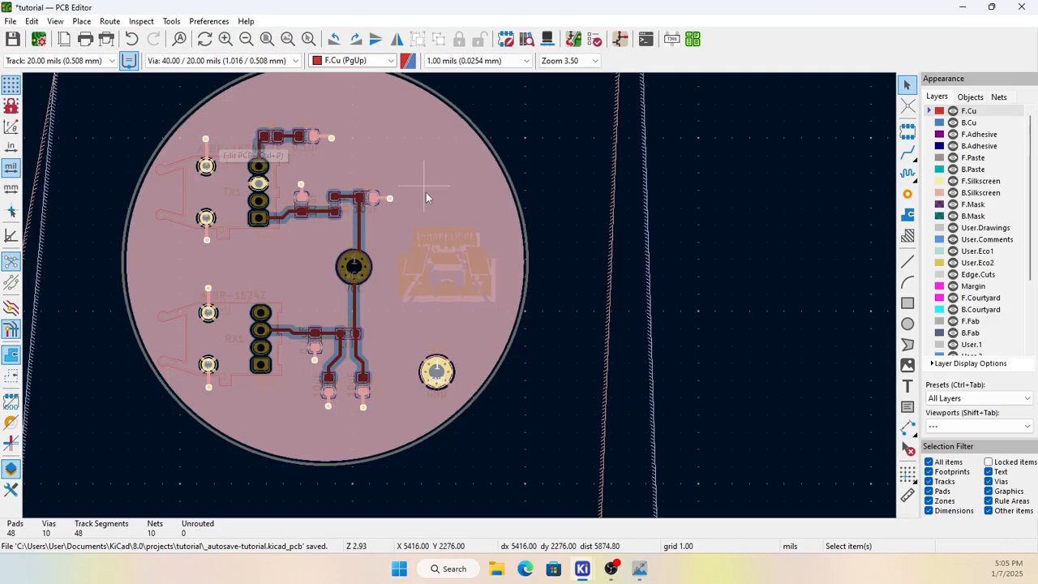
Step: Display the copper zones on the board as outlines only
click(440, 250)
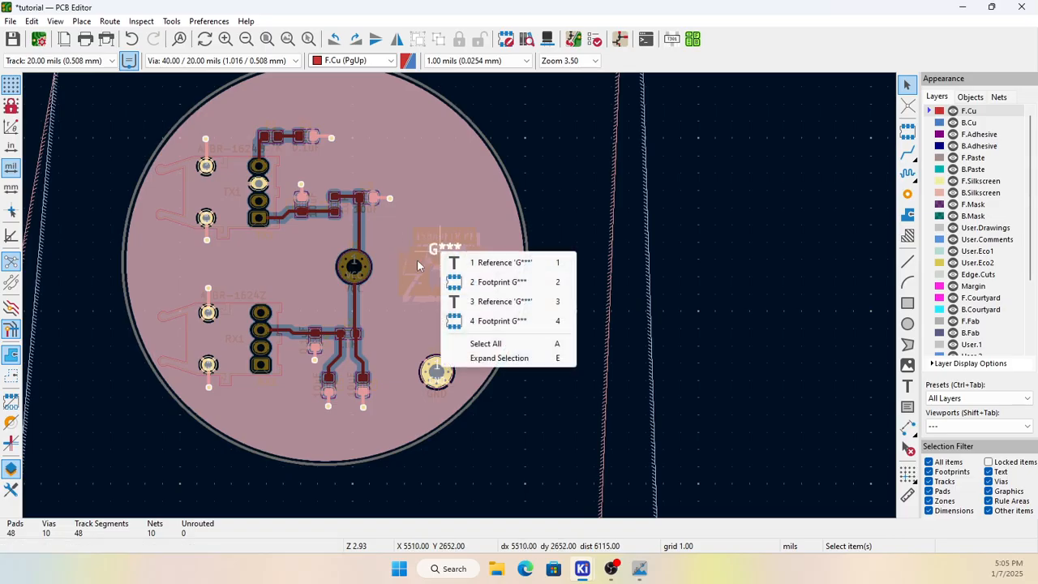
click(403, 220)
click(401, 223)
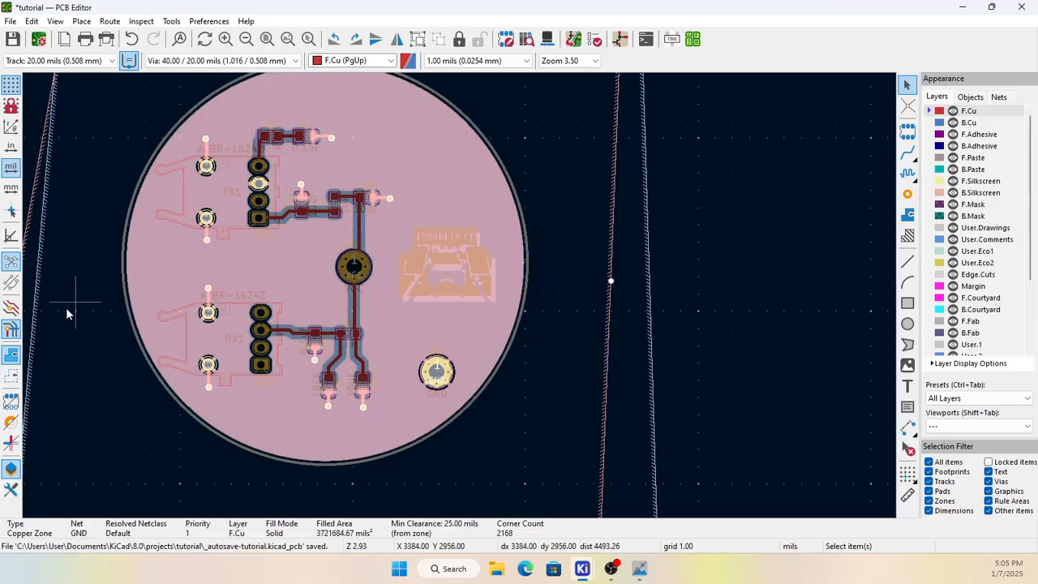
click(10, 376)
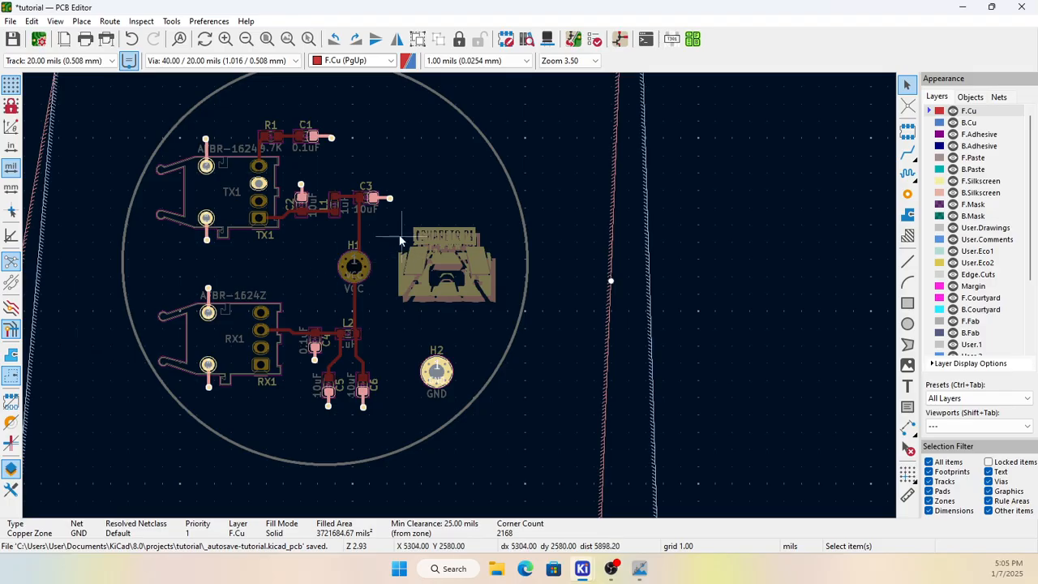
Step: Delete both overlapping old G*** logo footprints from the board
drag(400, 241, 483, 313)
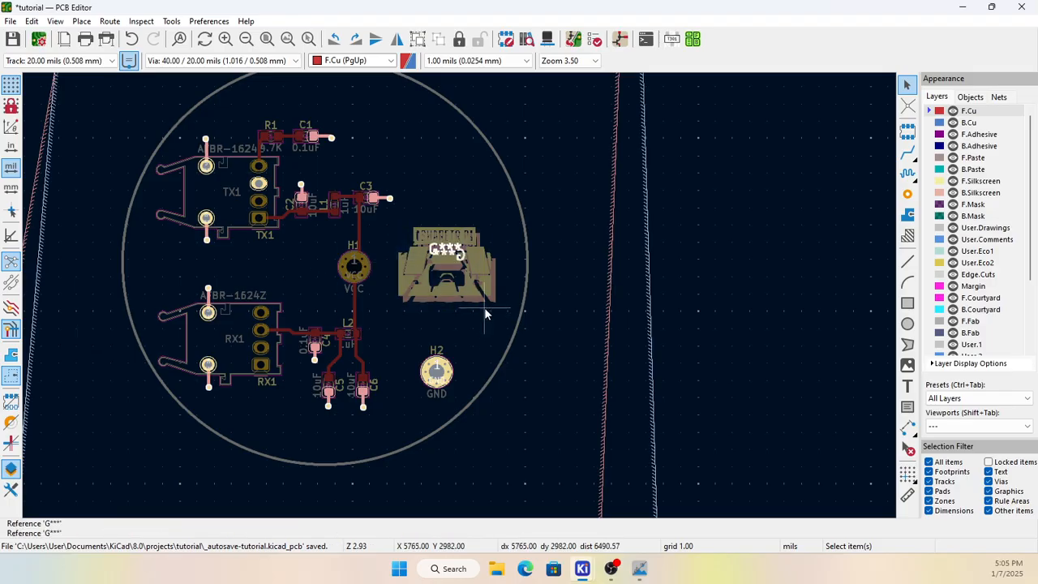
click(485, 306)
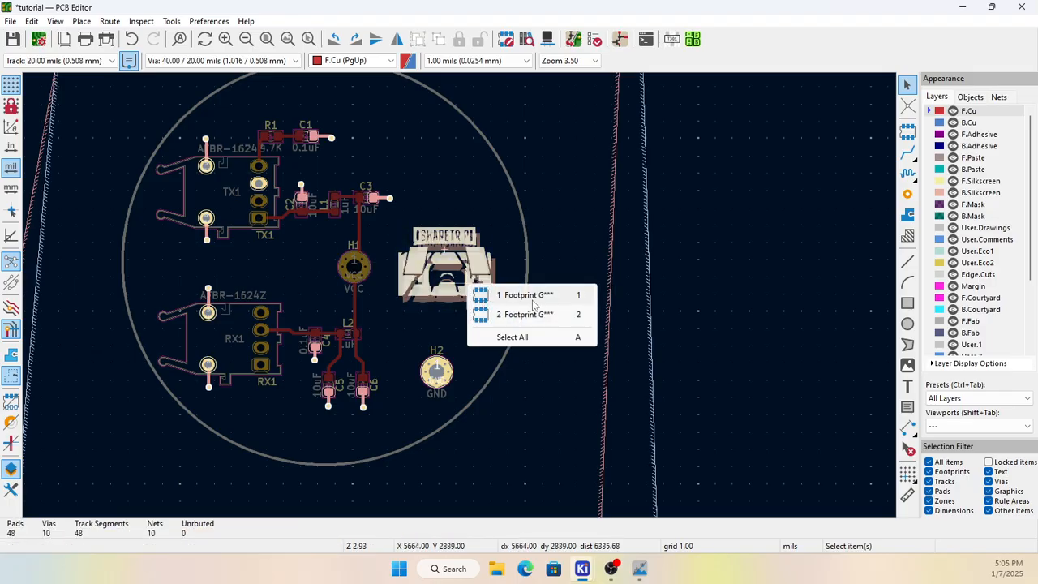
click(528, 295)
key(Delete)
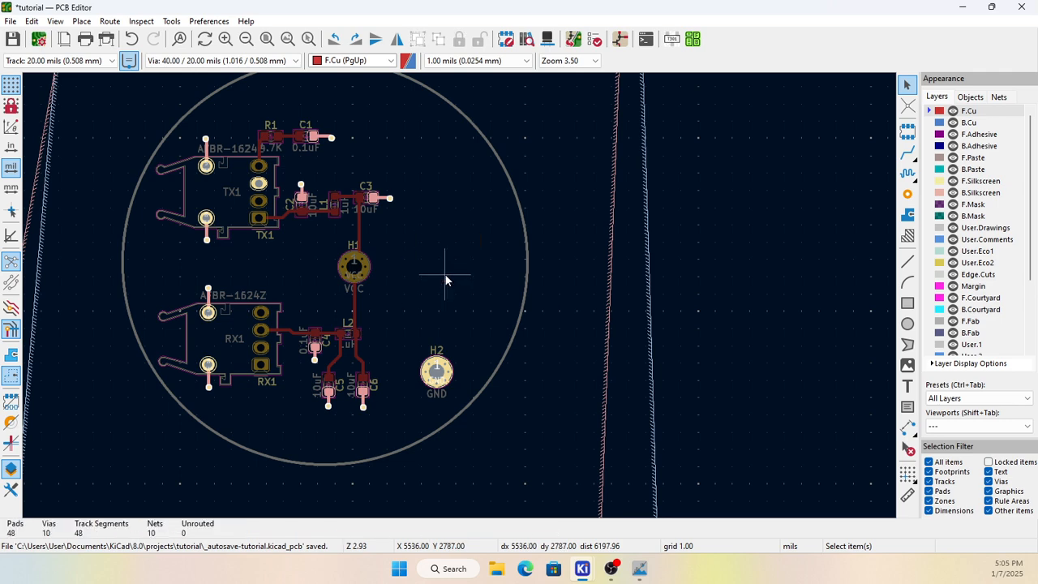
Step: Place the updated logo footprint from the sharetrip library between H1 and H2, at about X 5525, Y 2862 mils
click(907, 132)
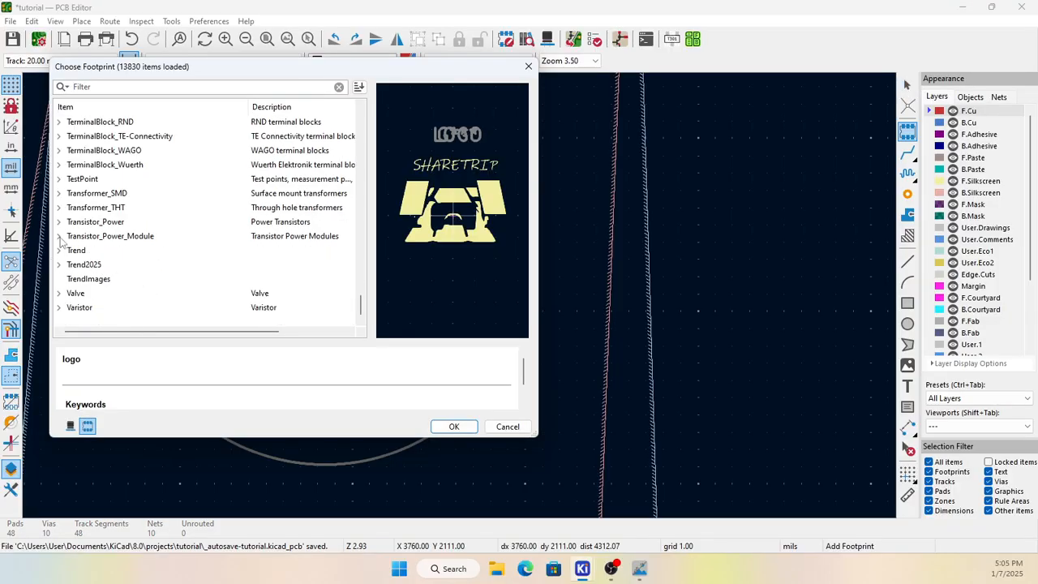
scroll(63, 238, up, 1)
scroll(79, 237, up, 3)
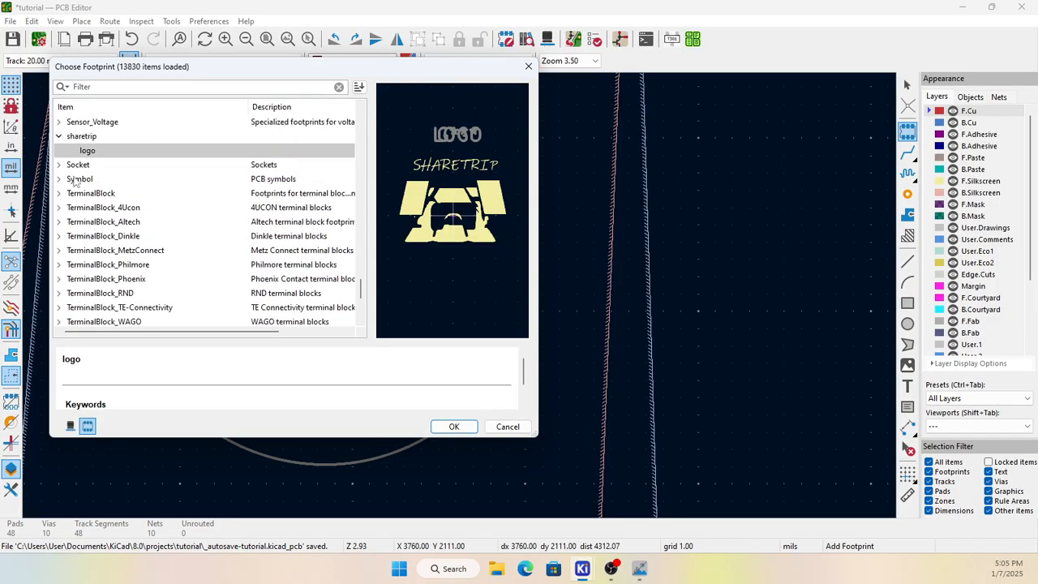
click(451, 426)
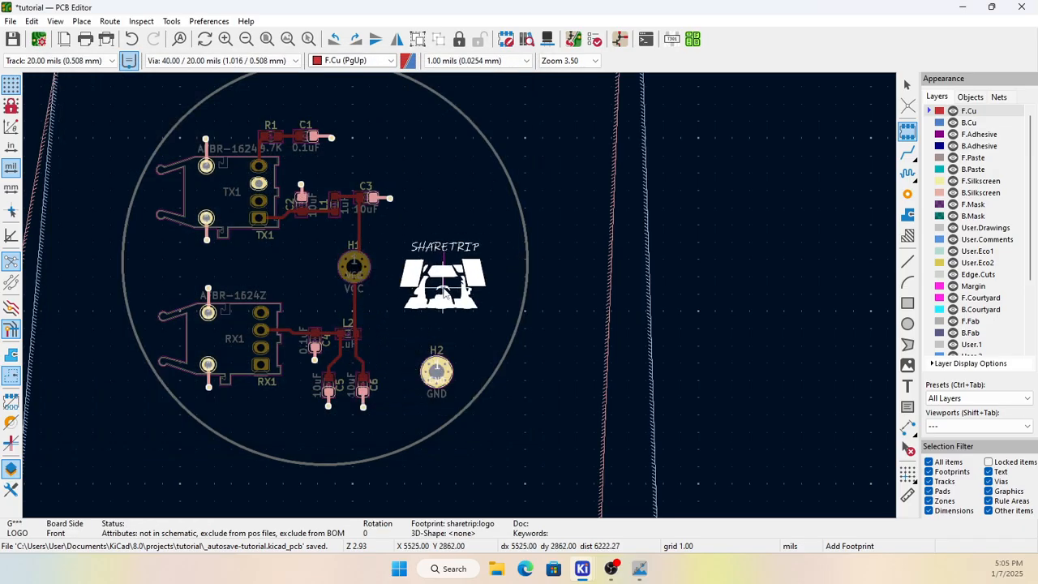
click(444, 294)
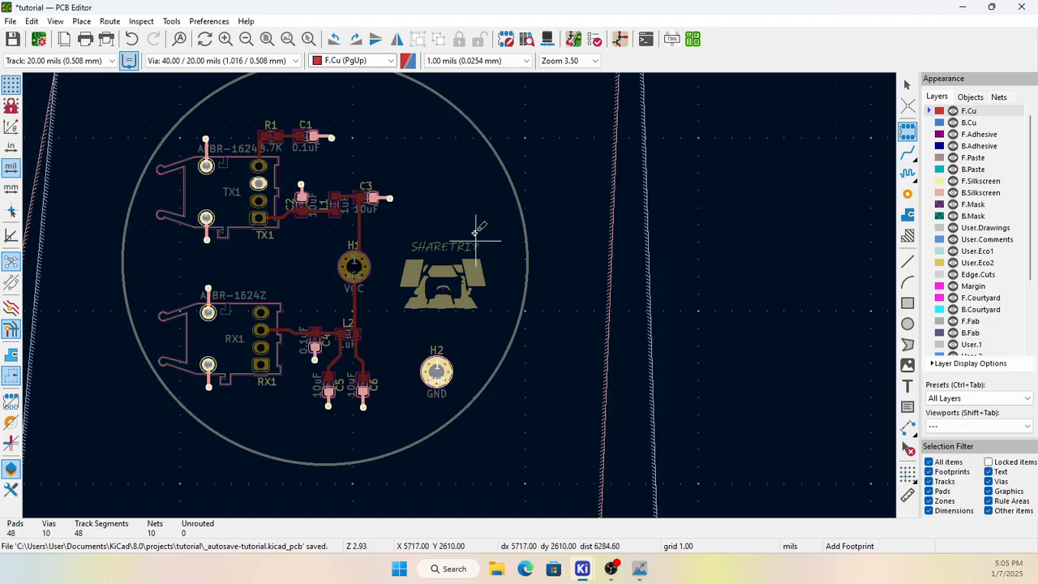
Step: Place a second sharetrip logo footprint above the first one and flip it to the back of the board
click(443, 174)
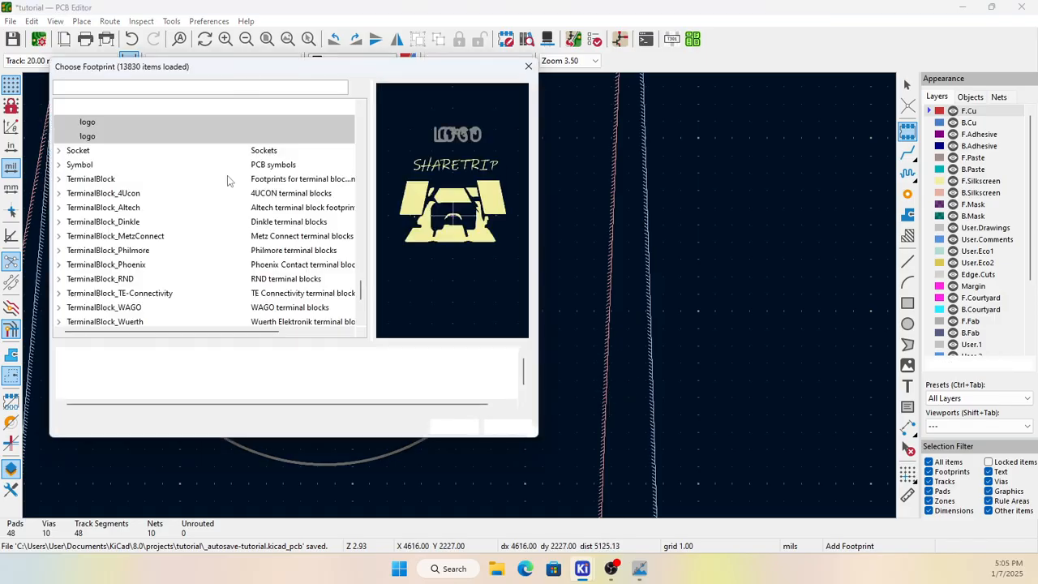
click(454, 427)
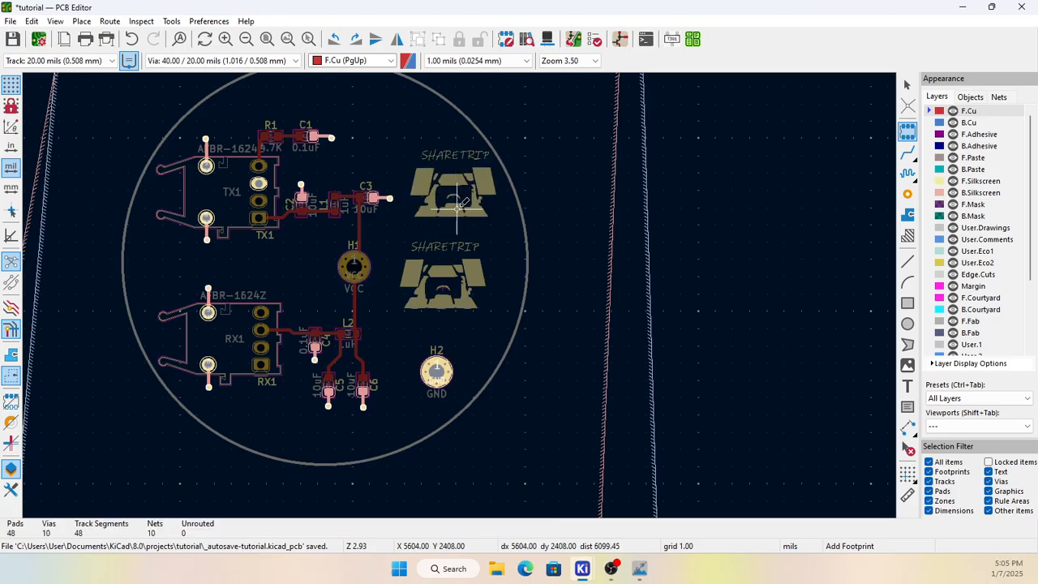
right_click(452, 208)
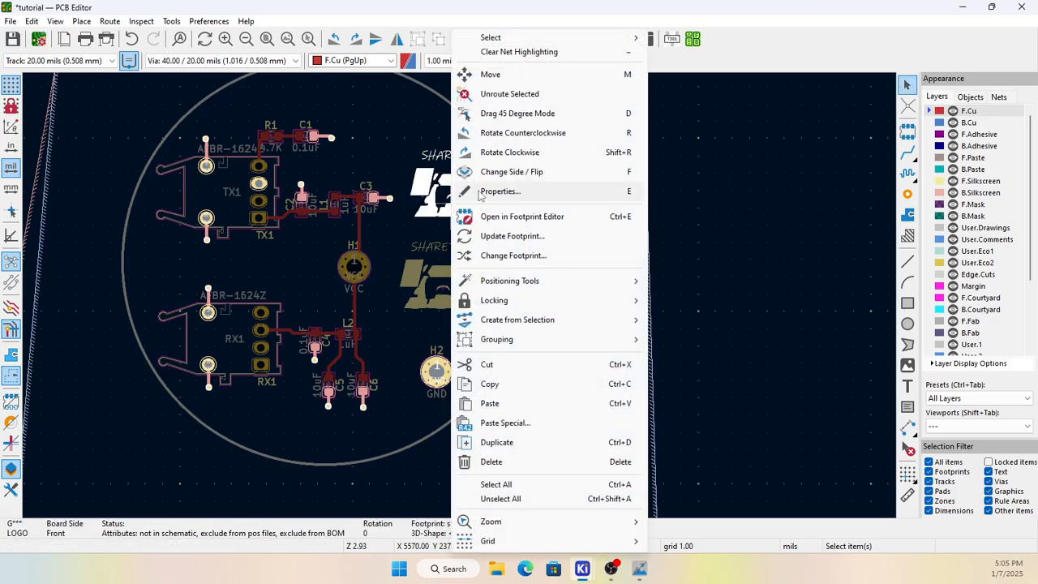
click(525, 172)
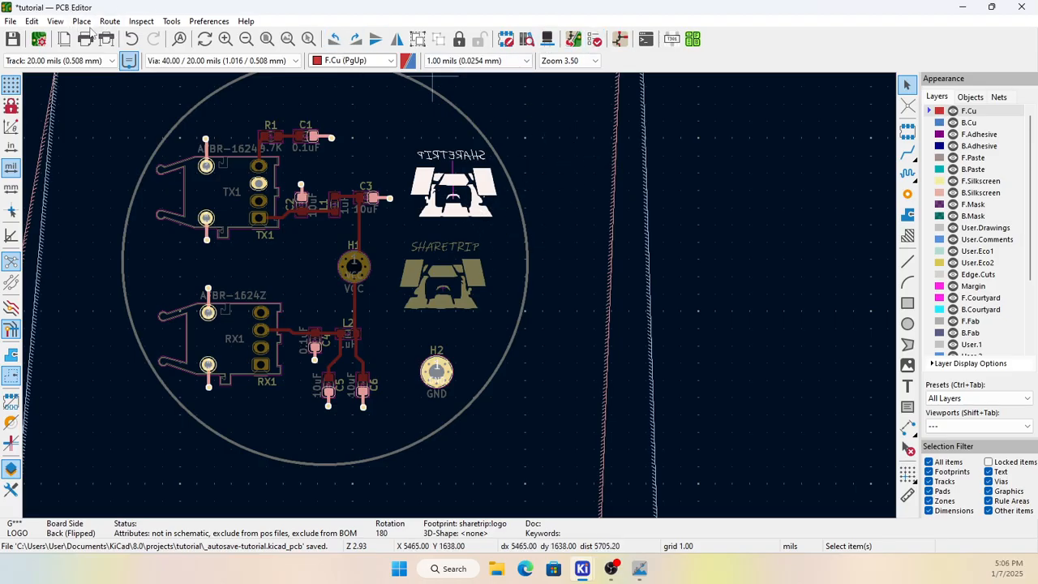
Step: Open the board in the 3D Viewer and examine the logo silkscreen on the front side
click(56, 22)
click(105, 61)
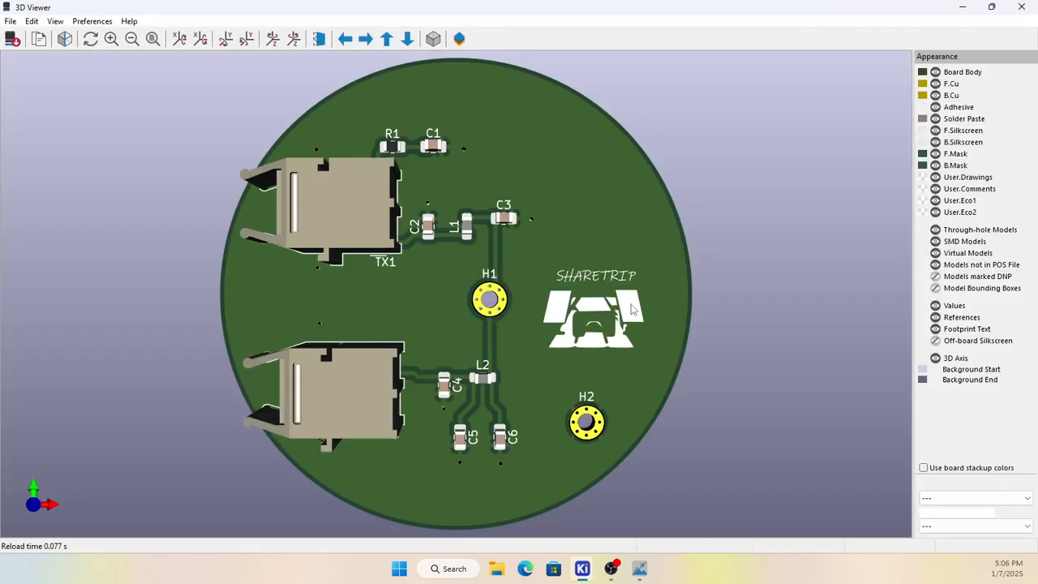
scroll(649, 325, up, 2)
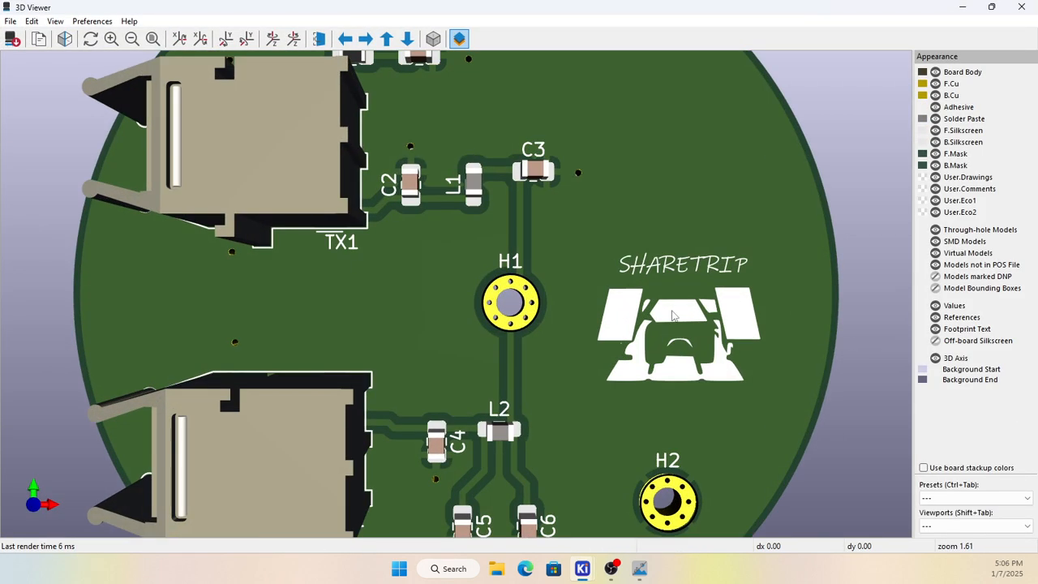
scroll(631, 256, down, 1)
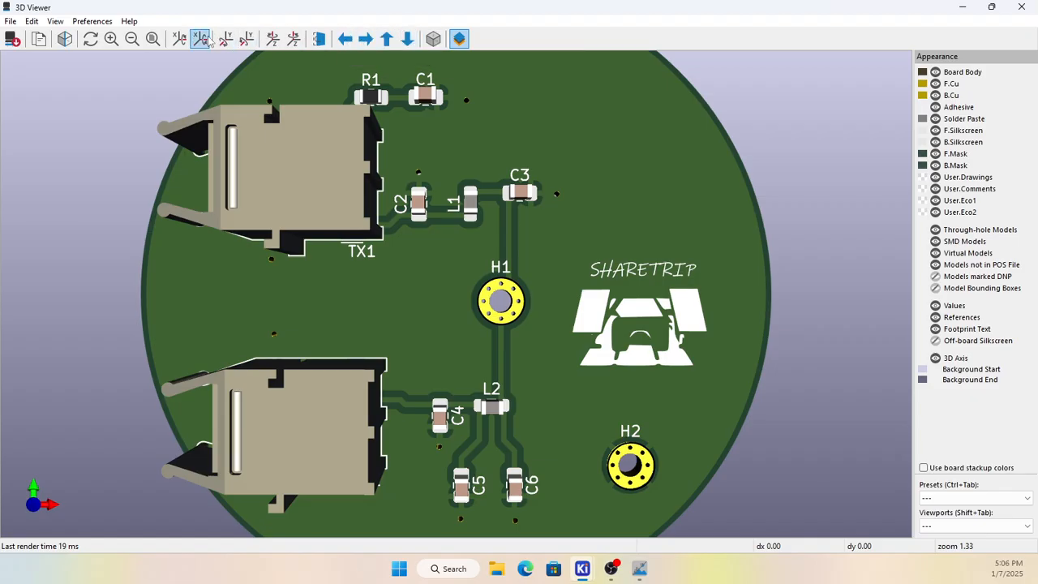
click(365, 39)
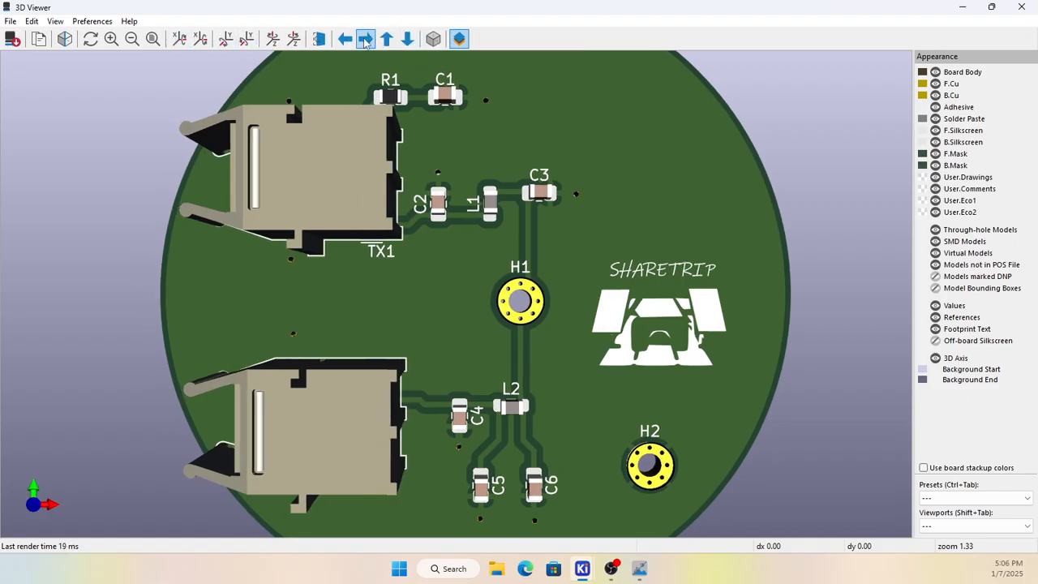
click(387, 41)
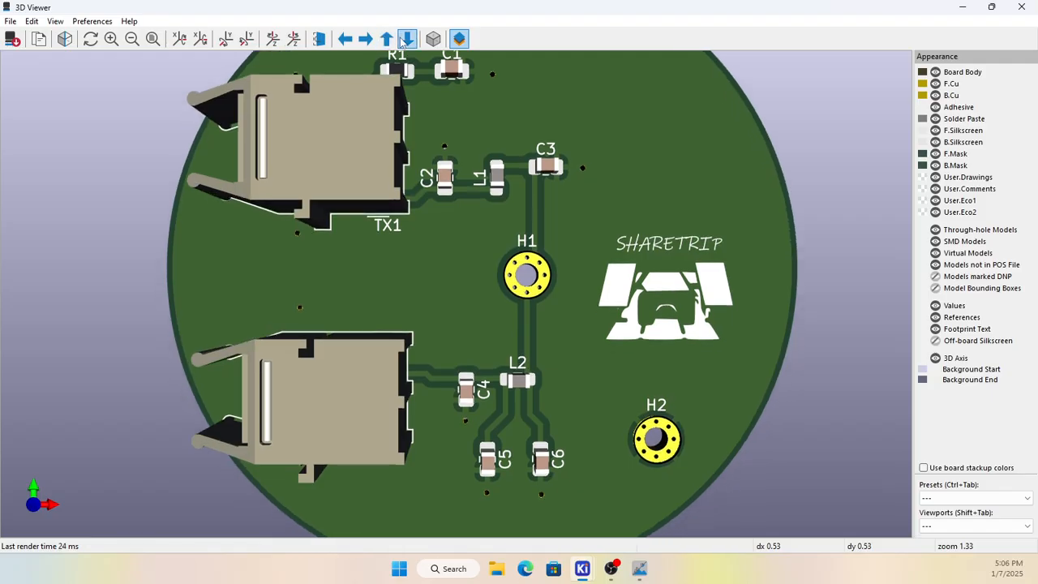
click(407, 39)
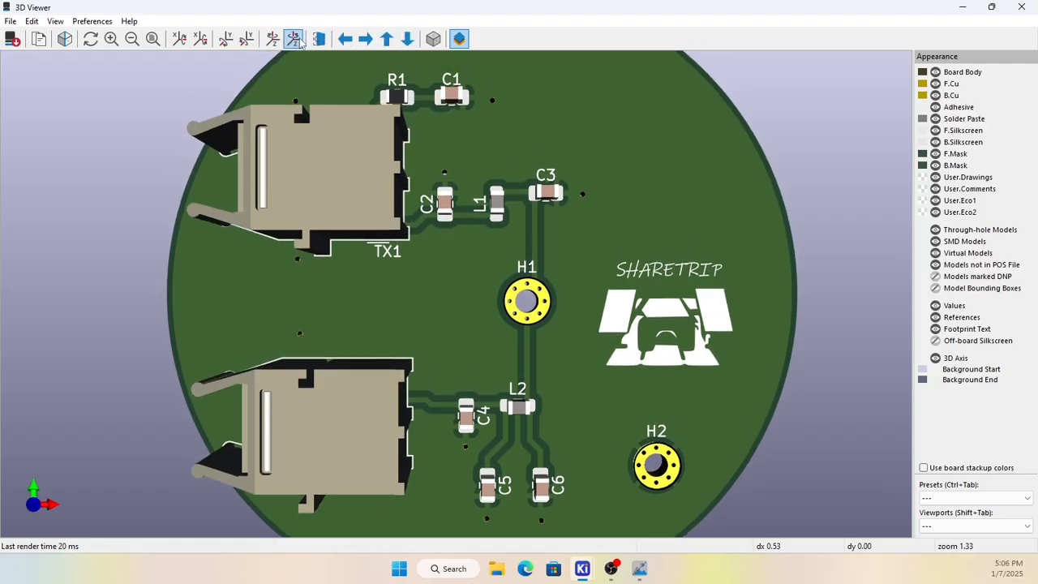
Step: Flip the 3D board view to compare the logo on the back side with the front
click(320, 39)
click(318, 39)
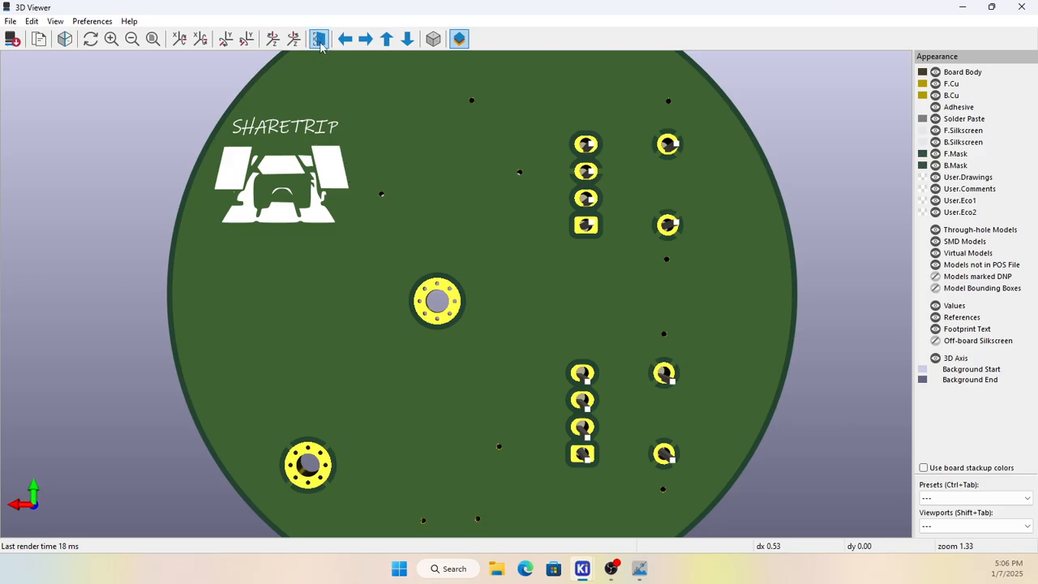
click(320, 39)
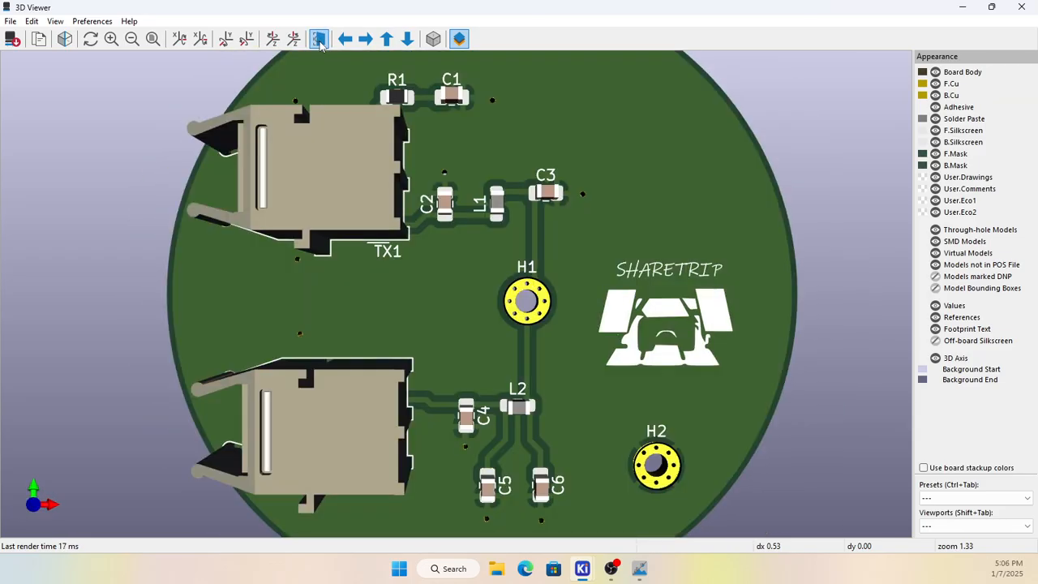
click(320, 41)
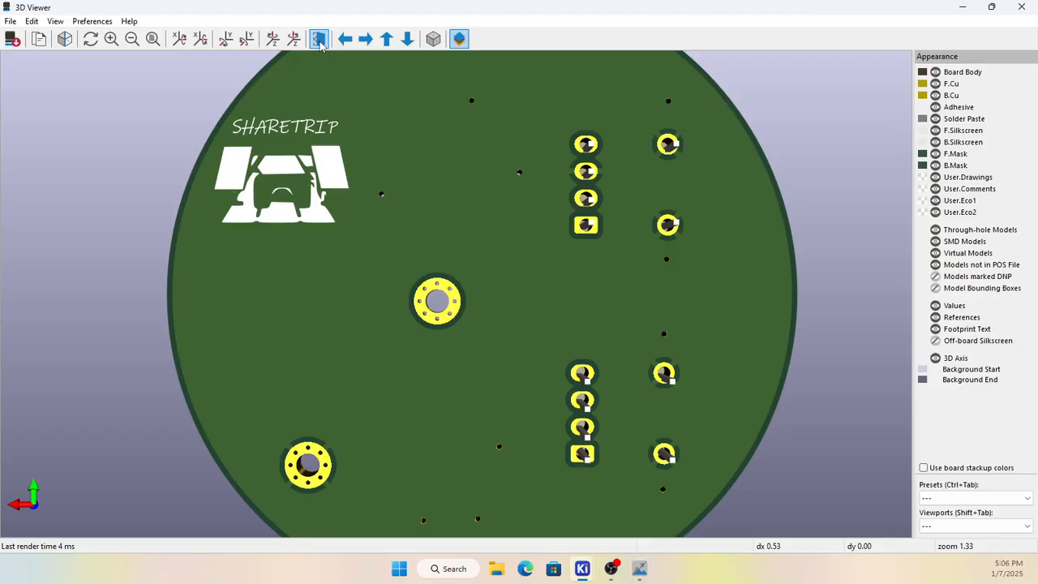
Step: Close the 3D view and draw a rectangle about 729 by 117 mils on F.Silkscreen below C5 and C6
click(1023, 8)
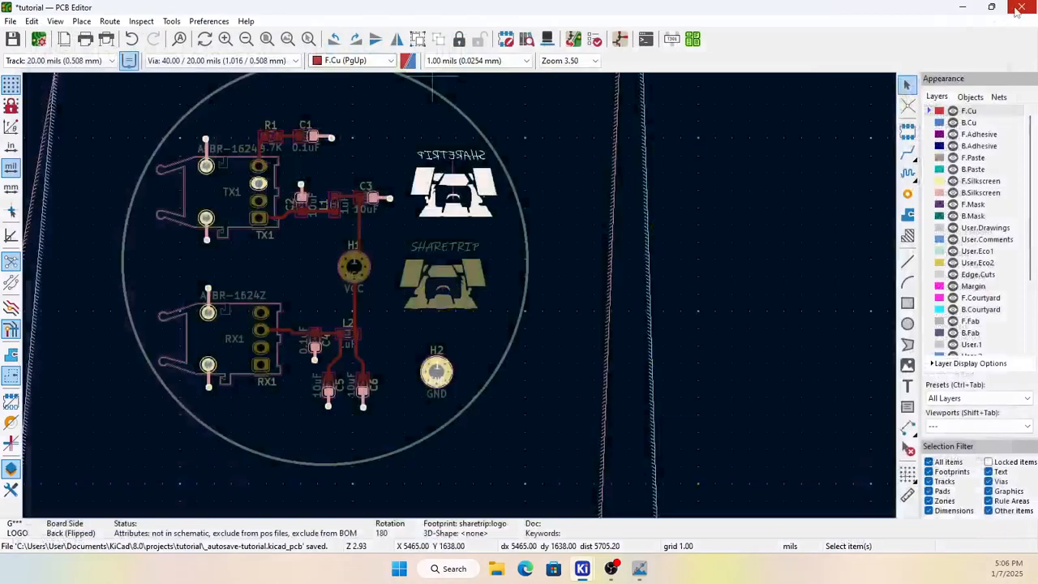
click(934, 183)
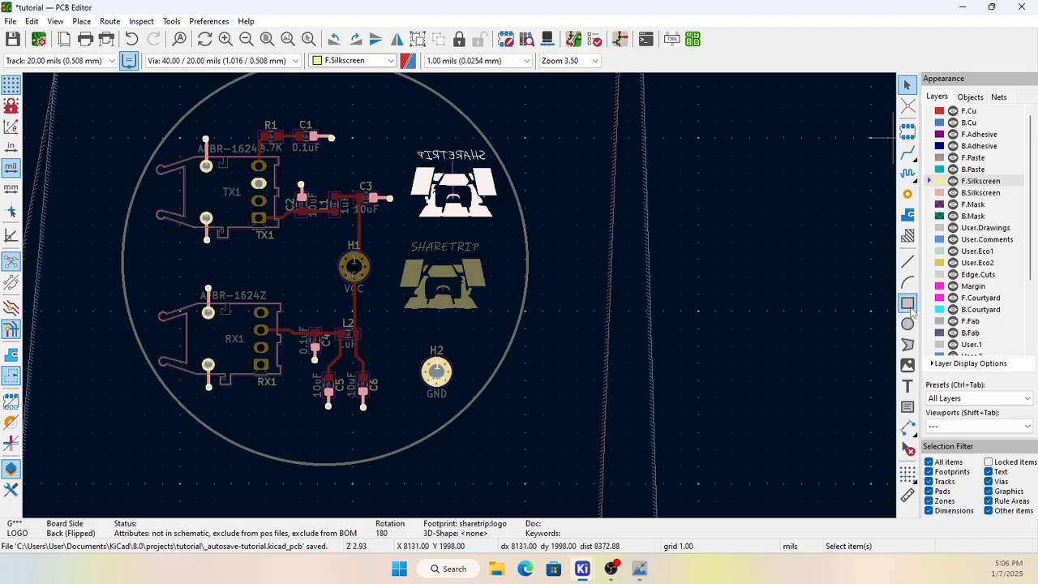
click(907, 302)
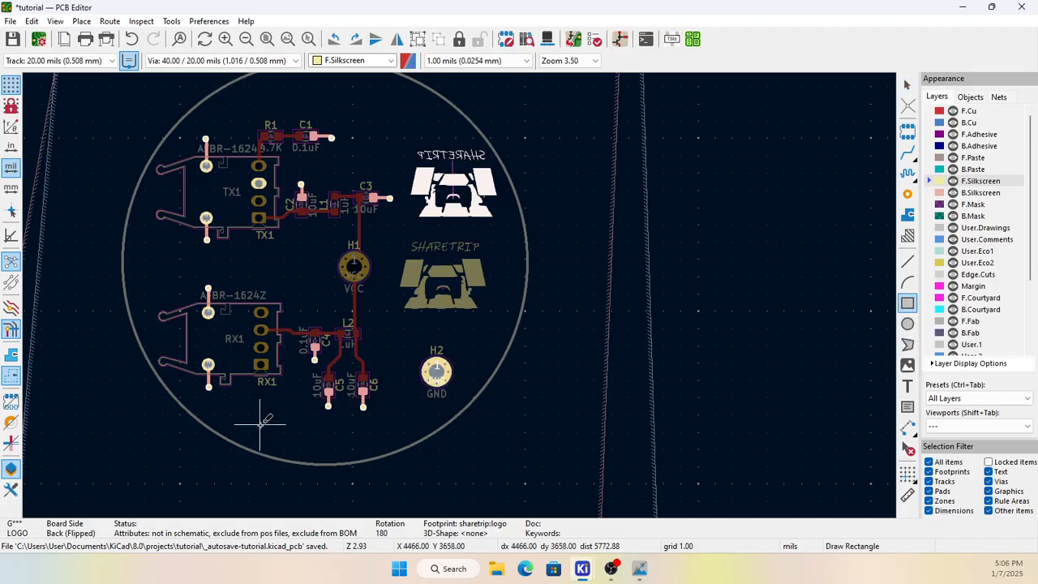
click(260, 421)
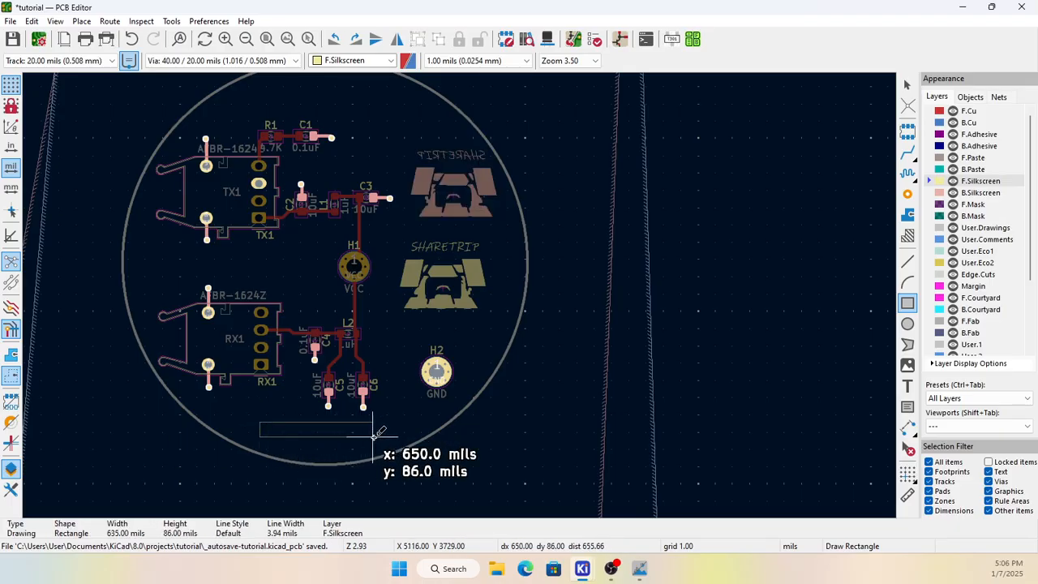
click(385, 442)
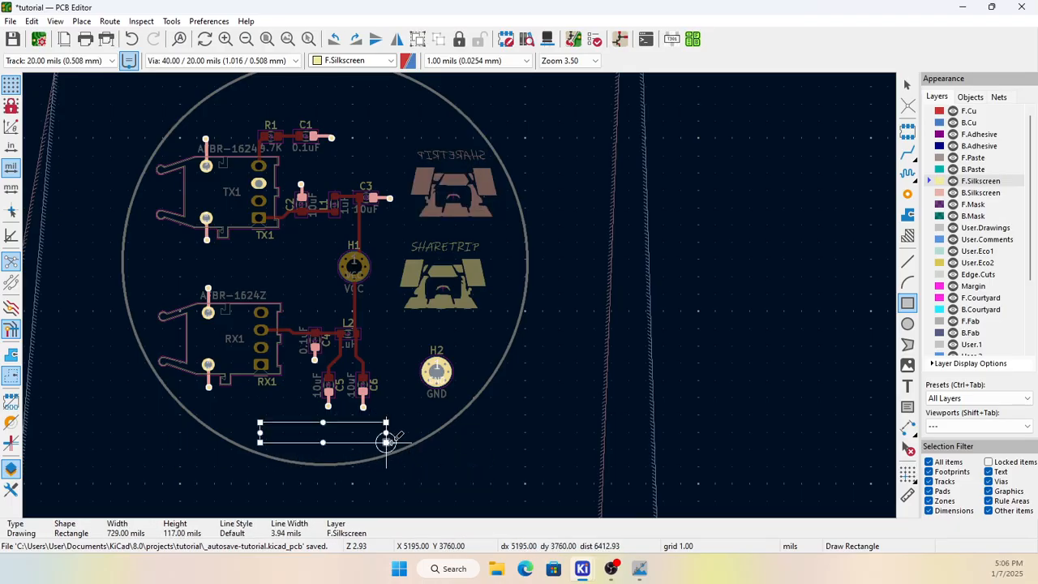
key(Escape)
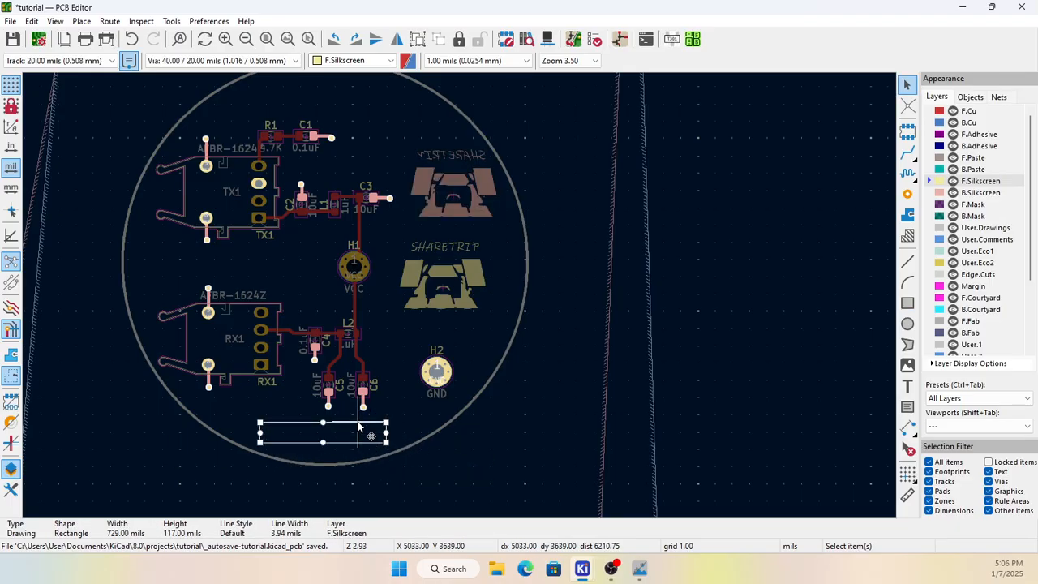
Step: Make the front silkscreen rectangle below C5 and C6 a filled shape
right_click(359, 428)
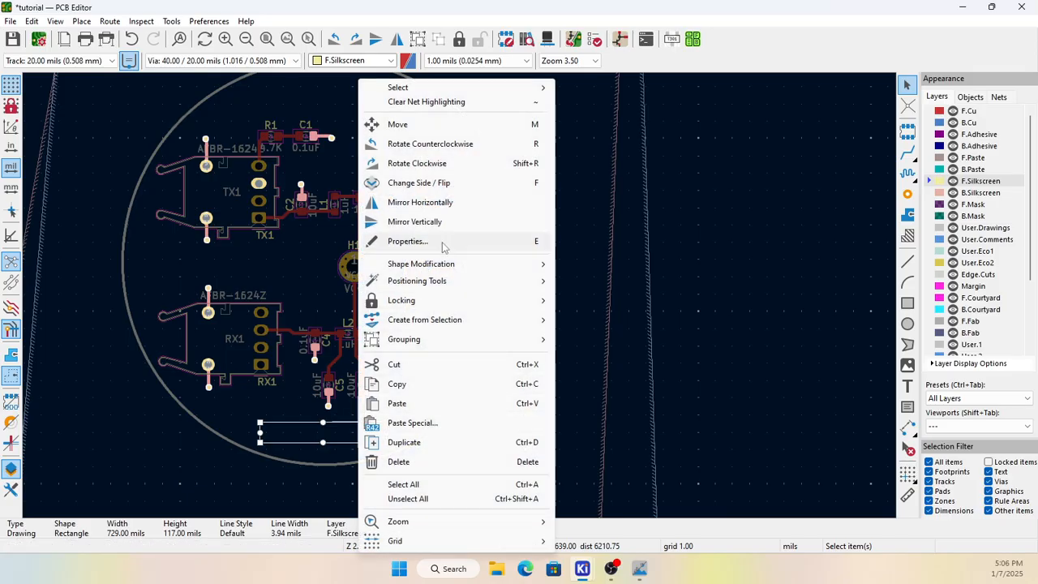
double_click(293, 422)
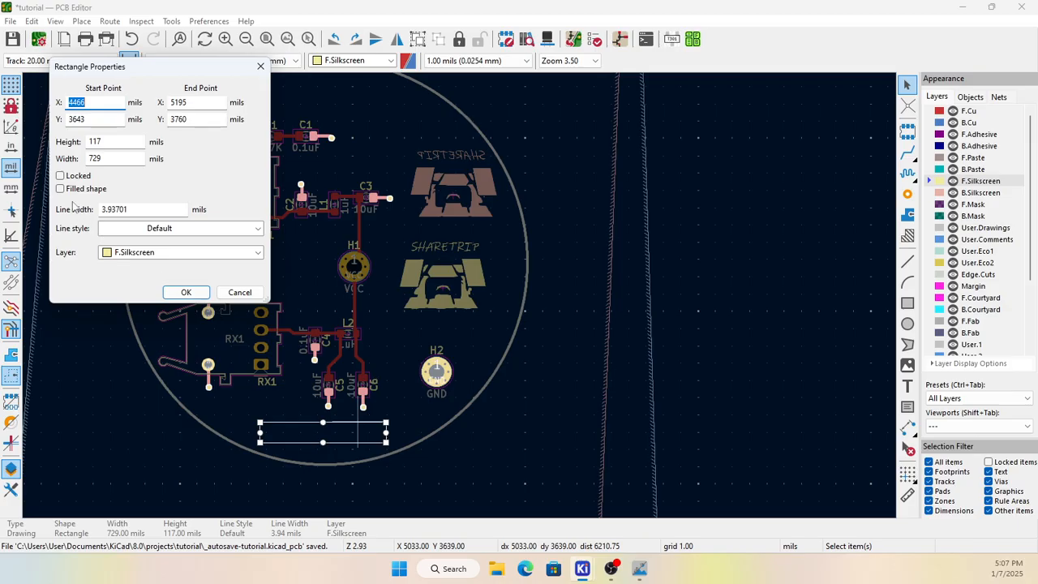
click(61, 188)
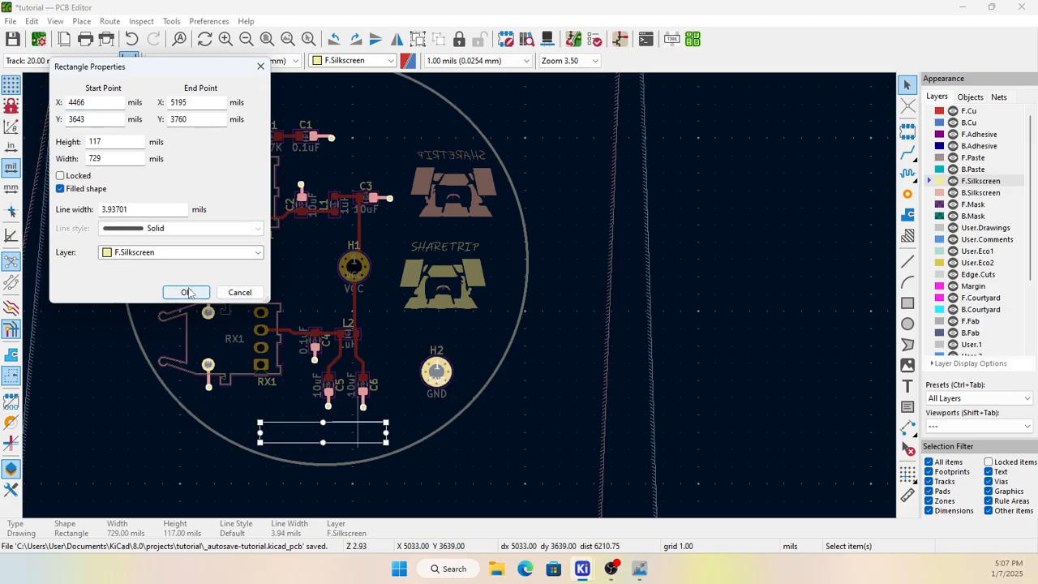
click(187, 292)
click(242, 415)
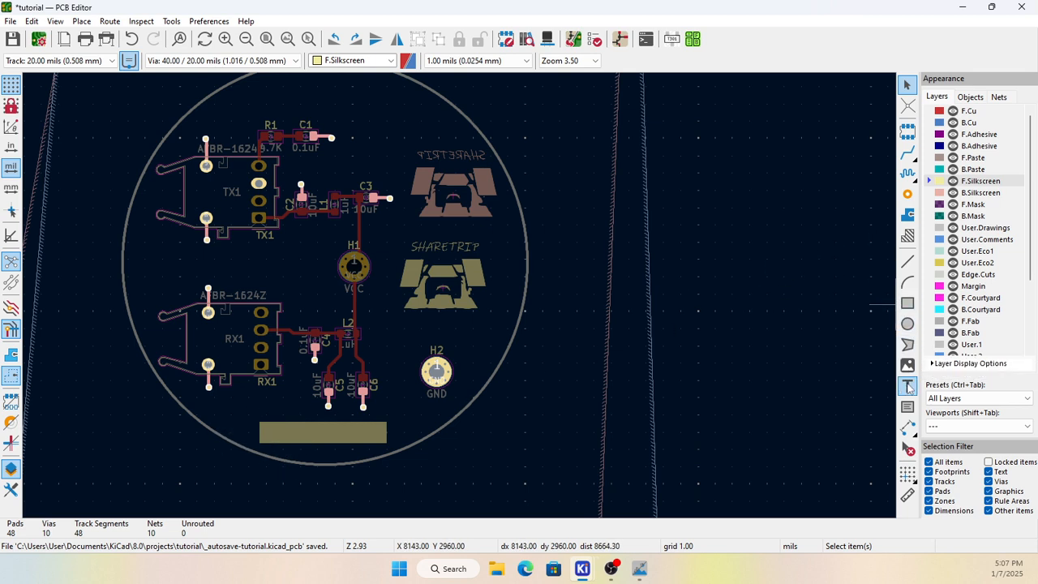
Step: Add the text "Rev" on F.Silkscreen just left of the filled rectangle
click(908, 387)
click(339, 407)
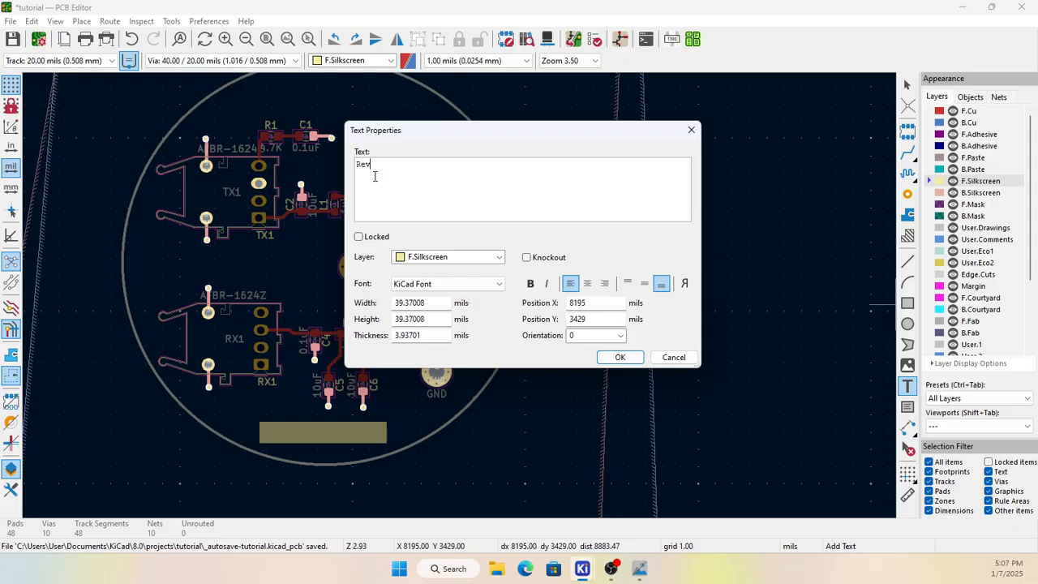
click(620, 358)
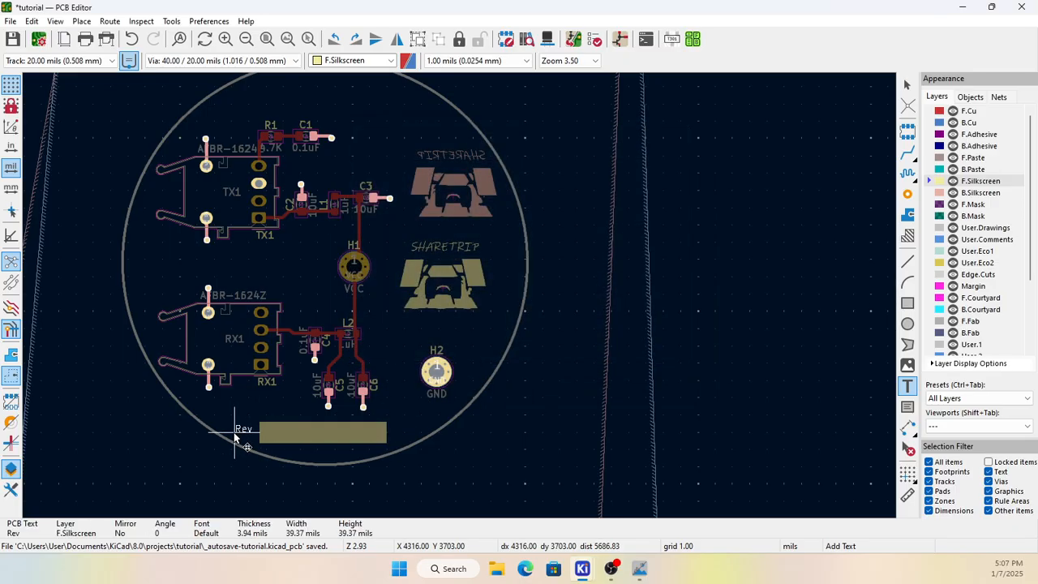
click(234, 438)
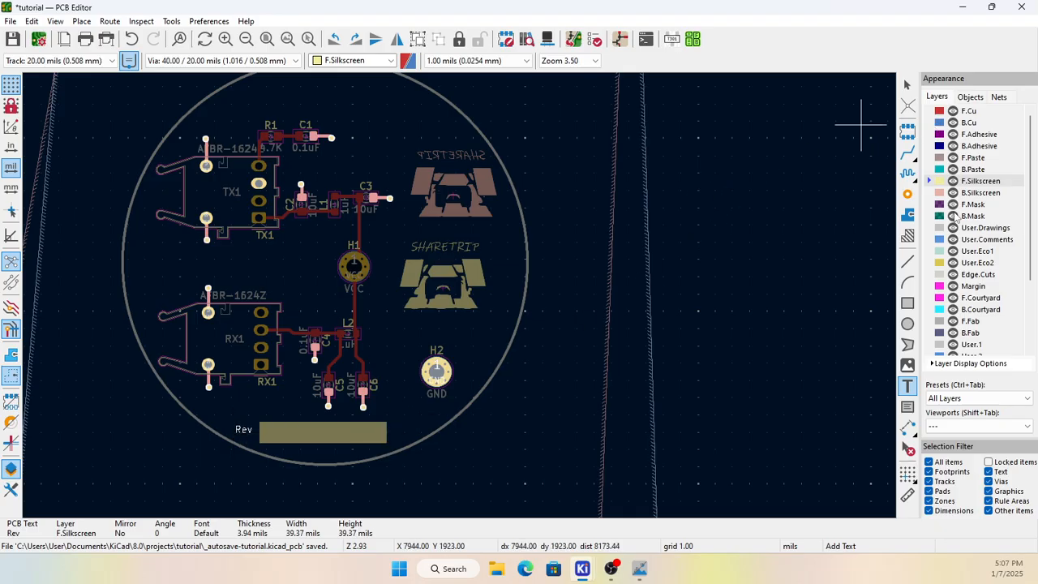
Step: Draw two stacked rectangles on B.Silkscreen near R1 and C1, about 939 by 146 and 990 by 148 mils
click(935, 195)
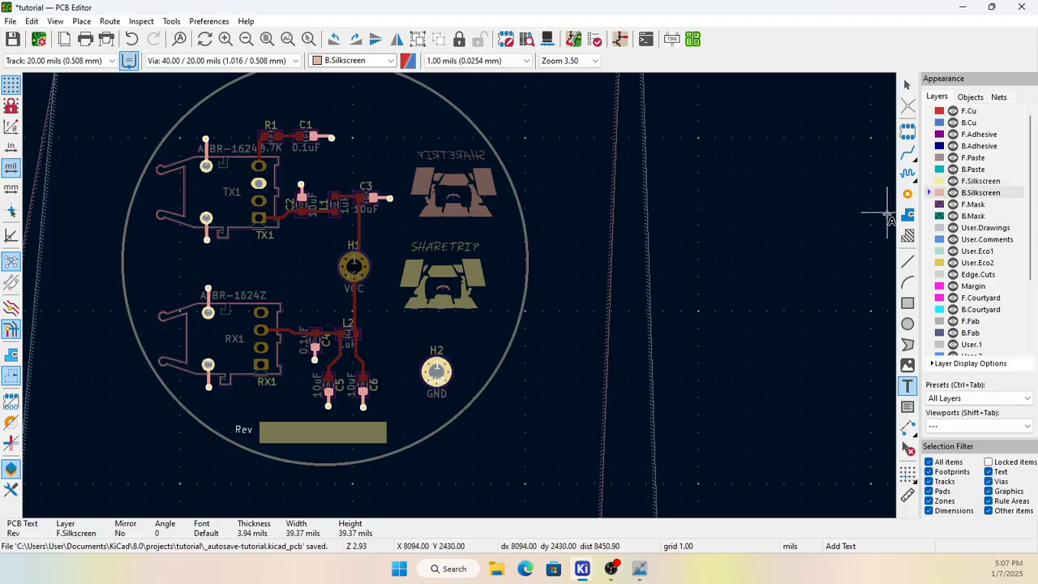
click(908, 304)
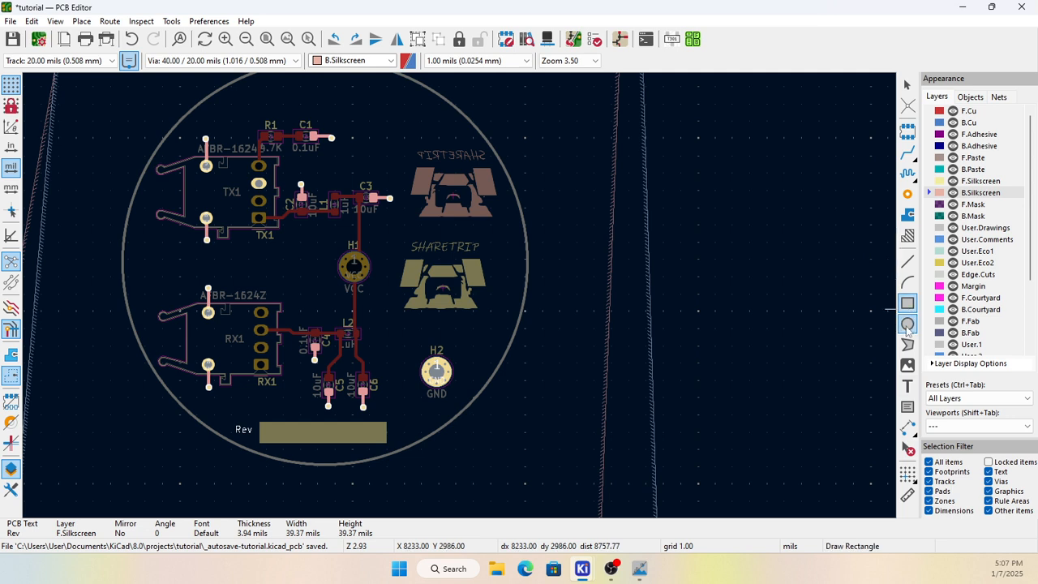
click(253, 100)
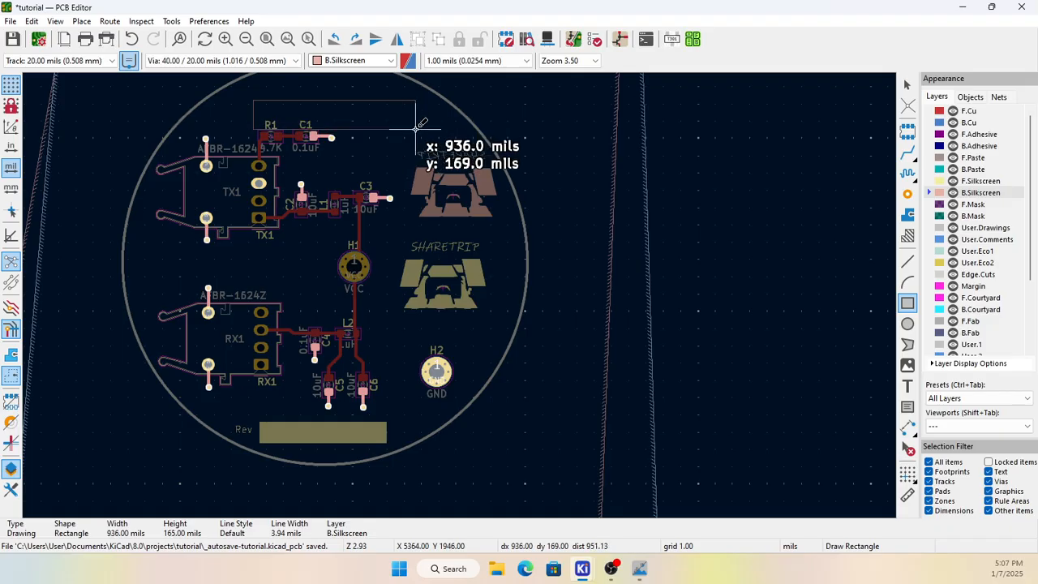
click(416, 124)
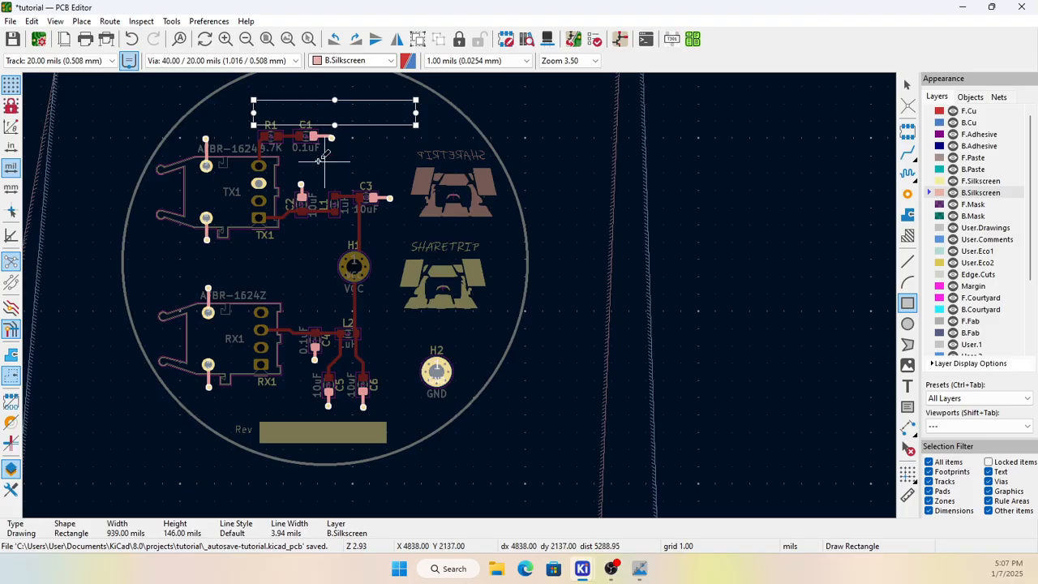
click(245, 142)
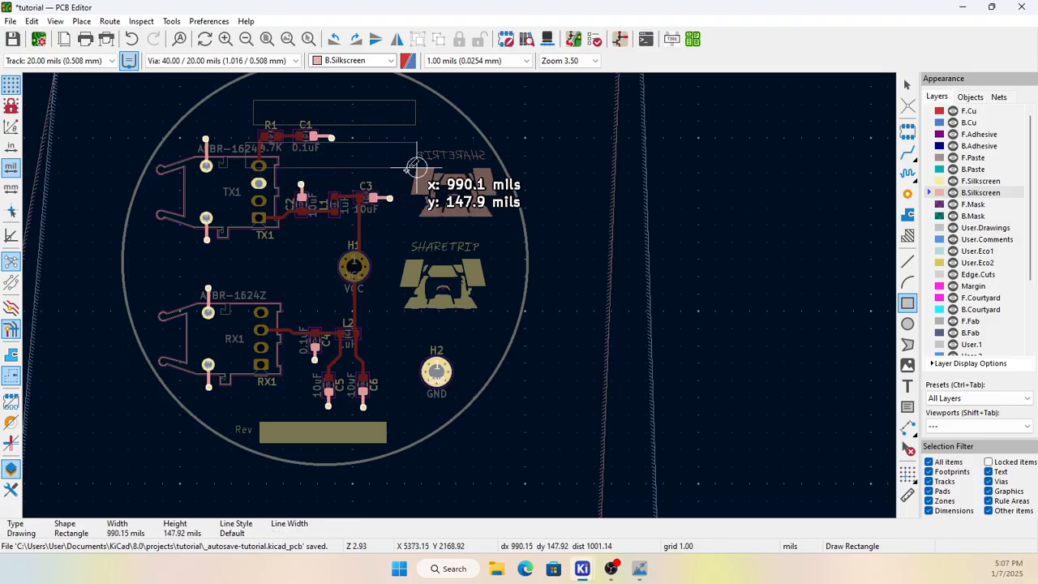
click(417, 168)
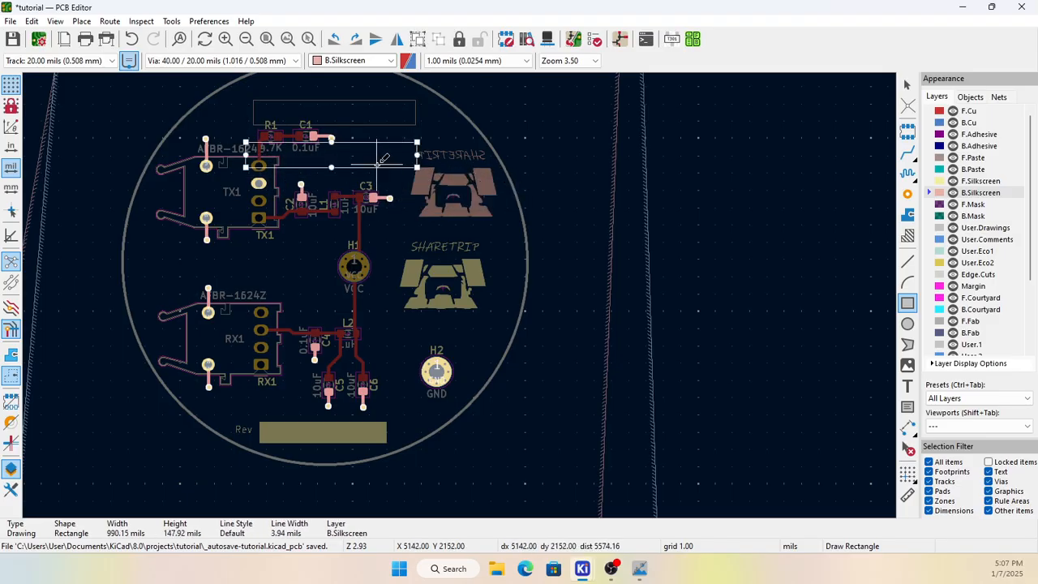
key(Escape)
Step: Shift both back silkscreen rectangles slightly left, away from the back-side logo
click(348, 103)
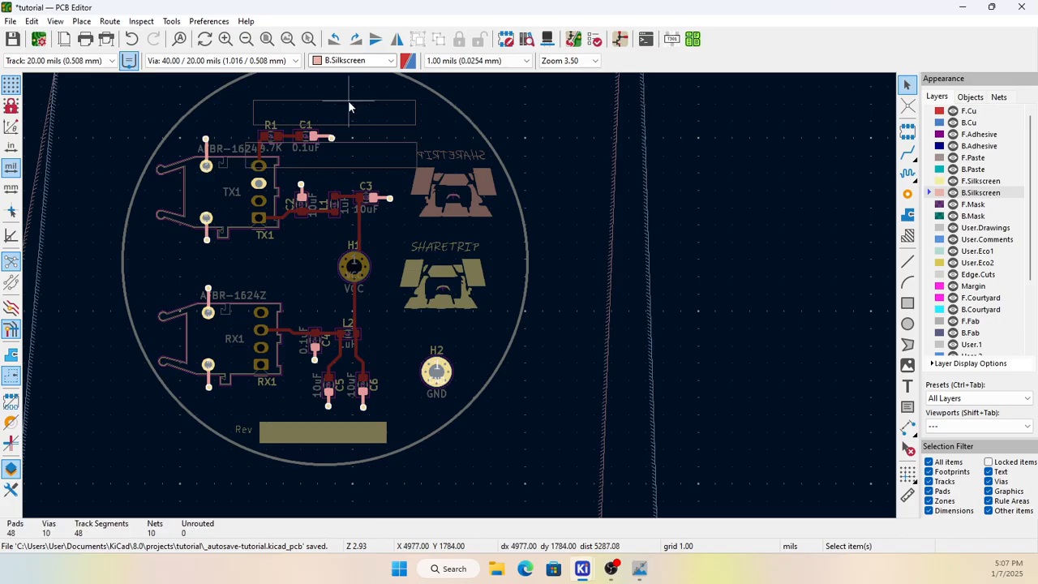
click(349, 99)
drag(348, 104, 328, 104)
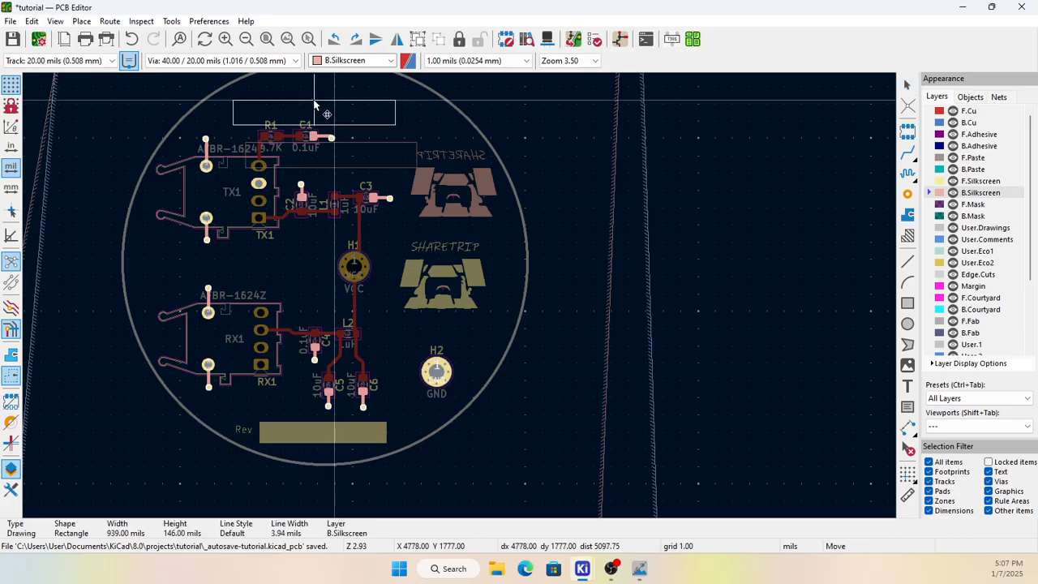
click(354, 144)
drag(352, 144, 308, 143)
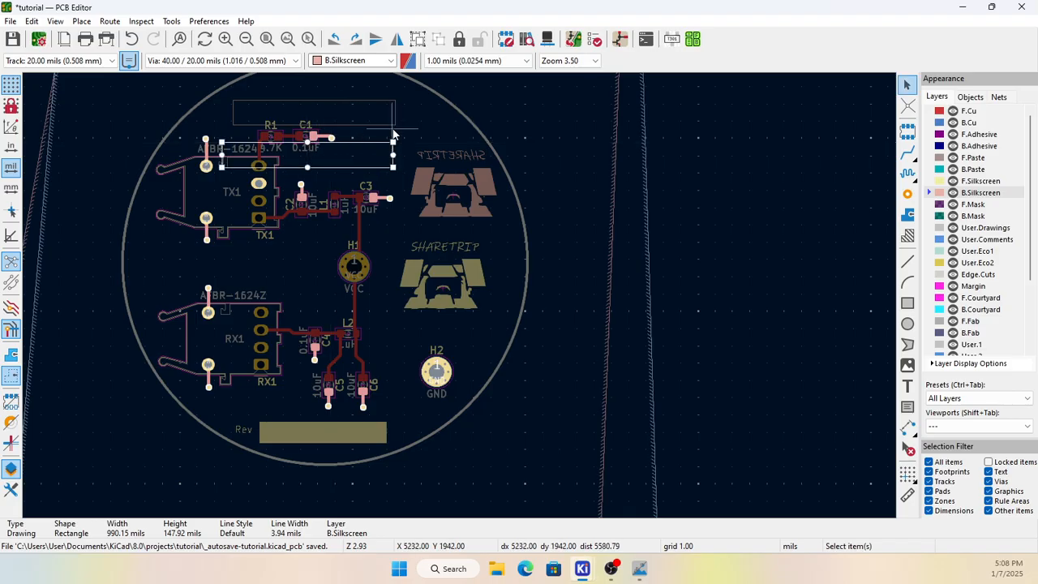
click(415, 115)
Step: Make both back silkscreen rectangles filled shapes
click(357, 106)
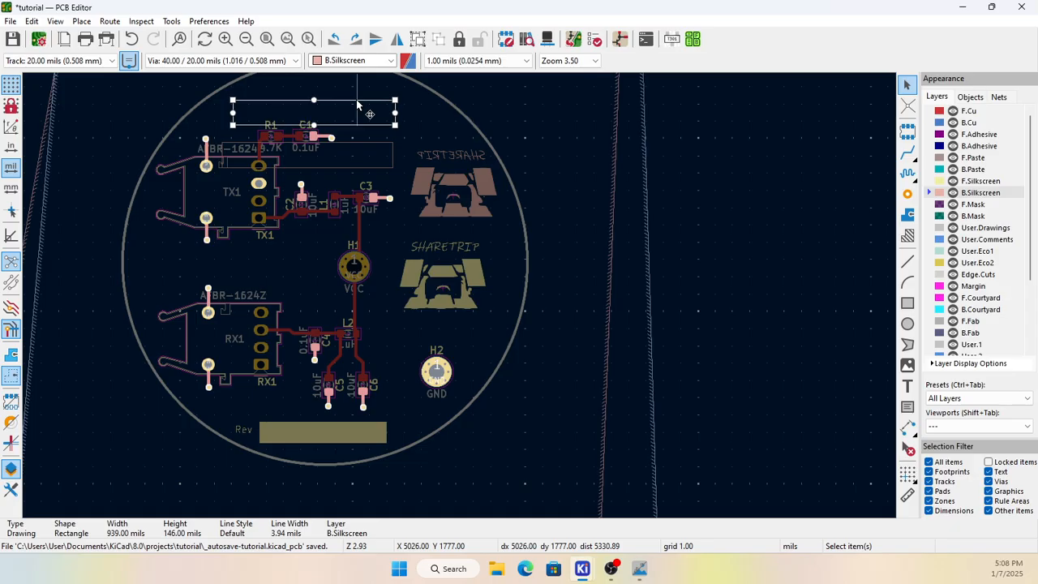
double_click(358, 105)
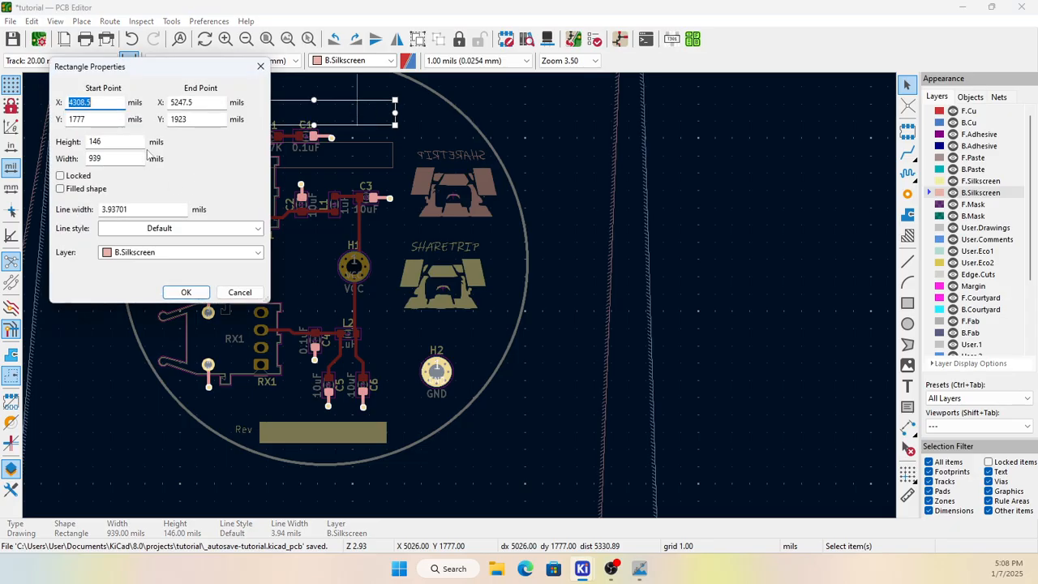
click(60, 188)
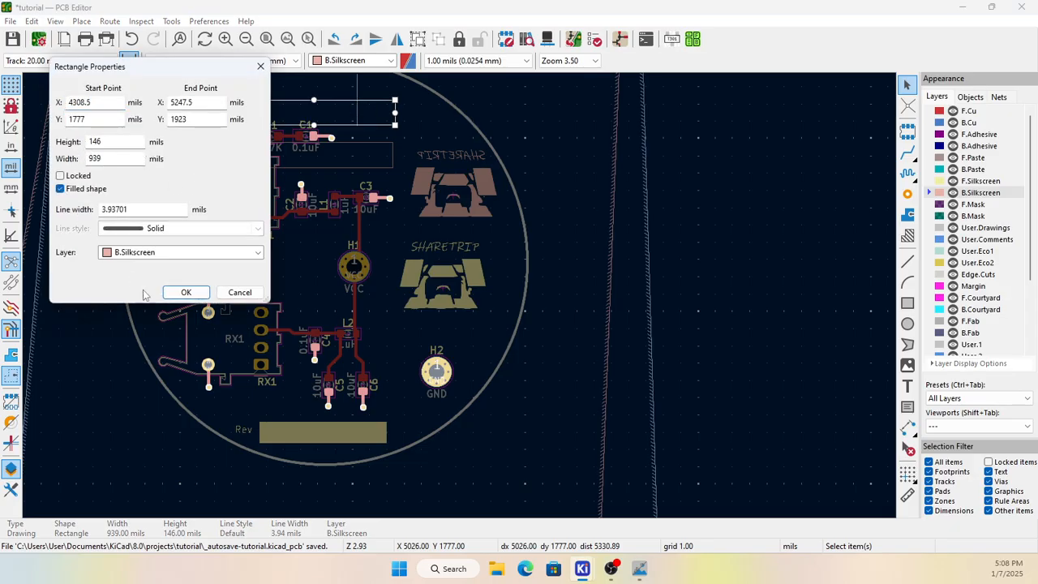
click(186, 292)
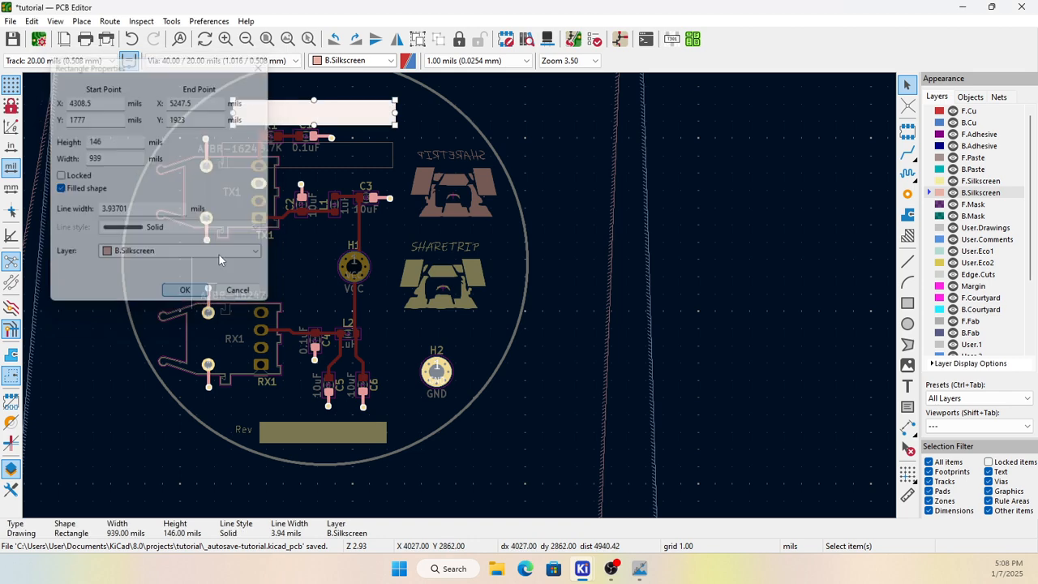
double_click(371, 143)
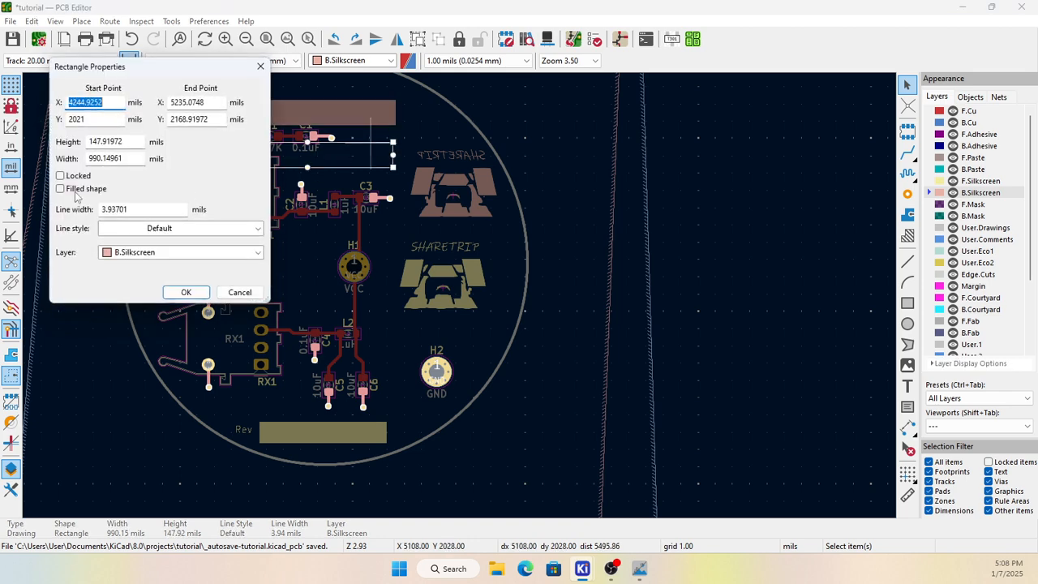
click(60, 188)
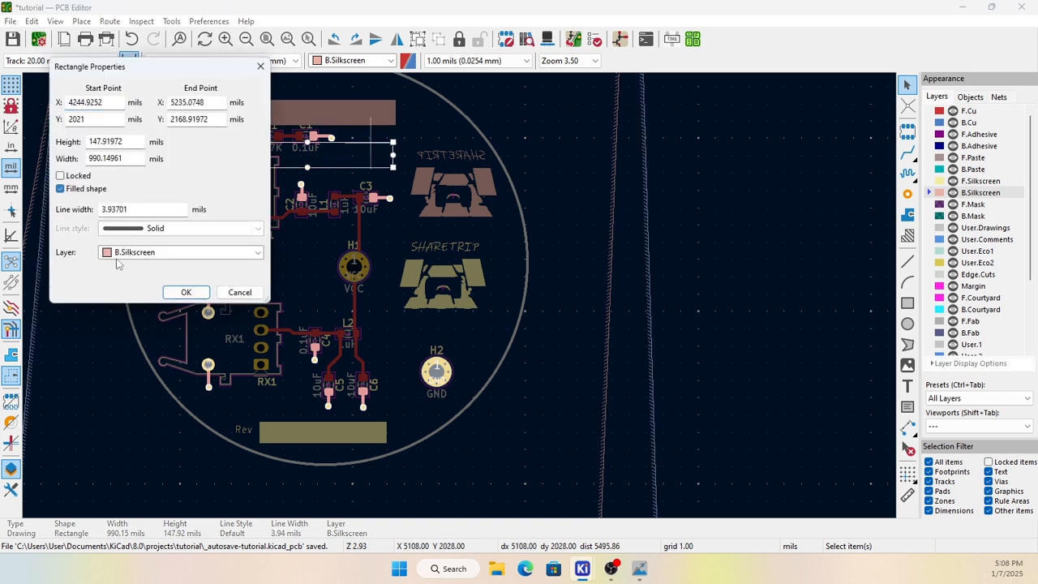
click(186, 291)
click(448, 127)
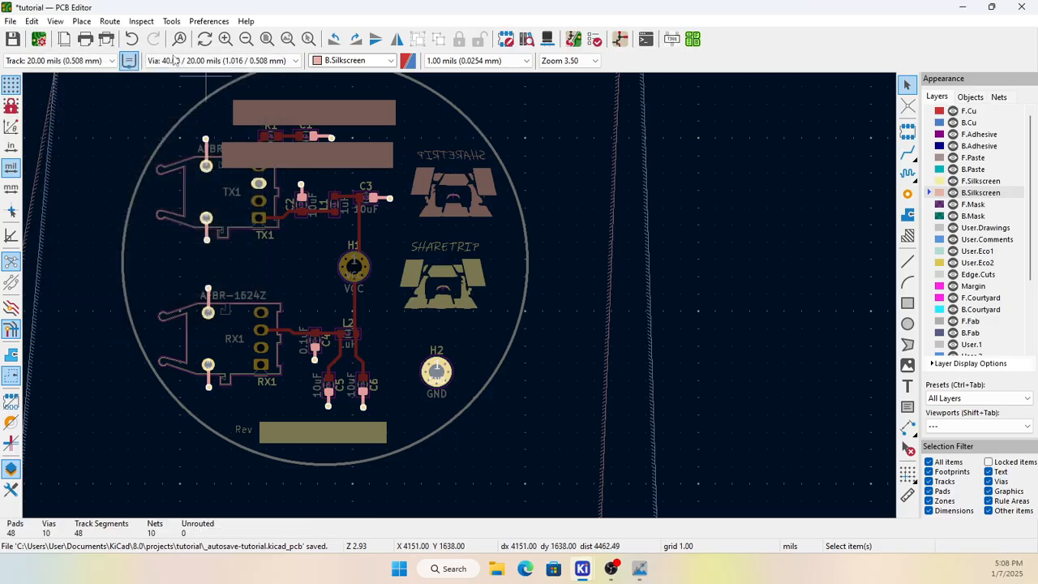
Step: Inspect the filled silkscreen rectangles on the front and back of the board in the 3D Viewer
click(55, 21)
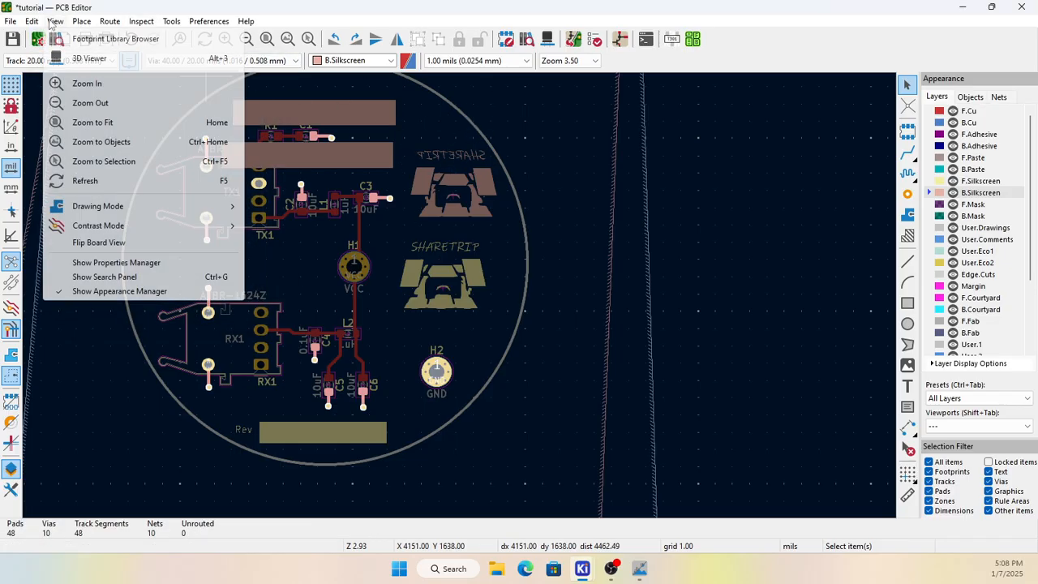
click(76, 61)
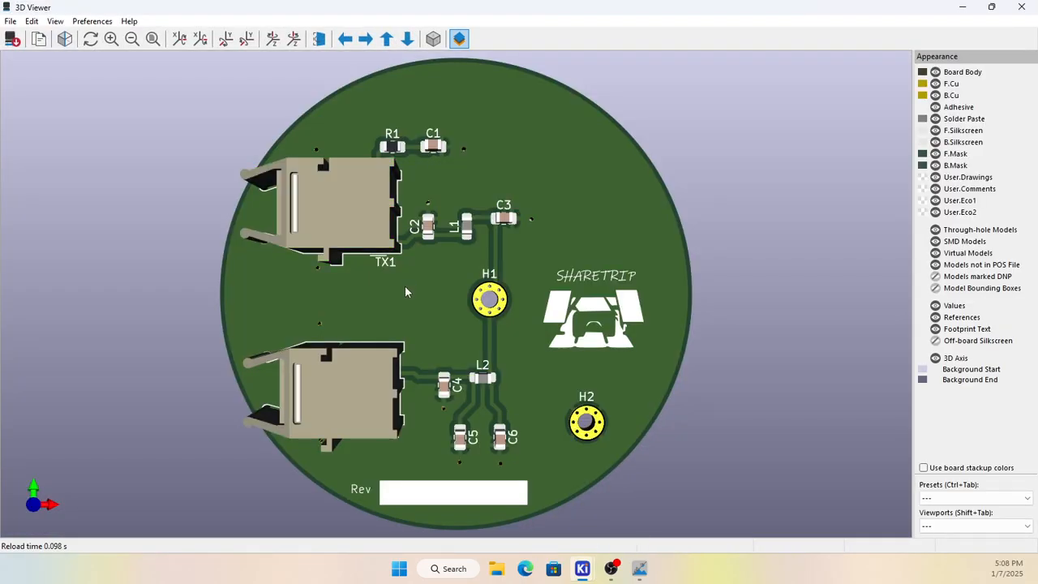
drag(367, 300, 430, 293)
drag(391, 260, 489, 203)
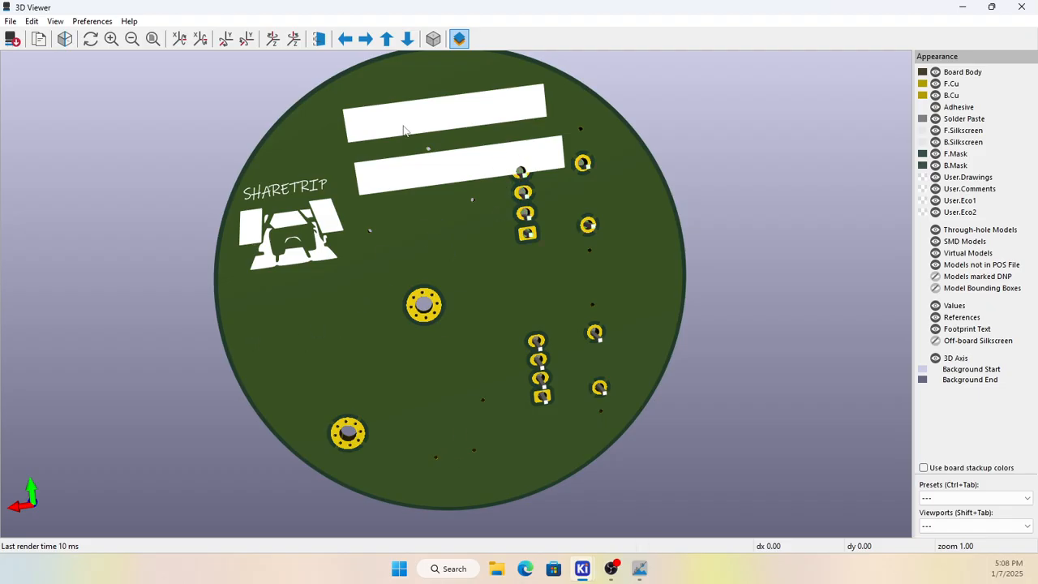
click(1020, 6)
Step: Move the lower back silkscreen rectangle between TX1 and RX1, and the upper one slightly higher above R1 and C1
click(334, 155)
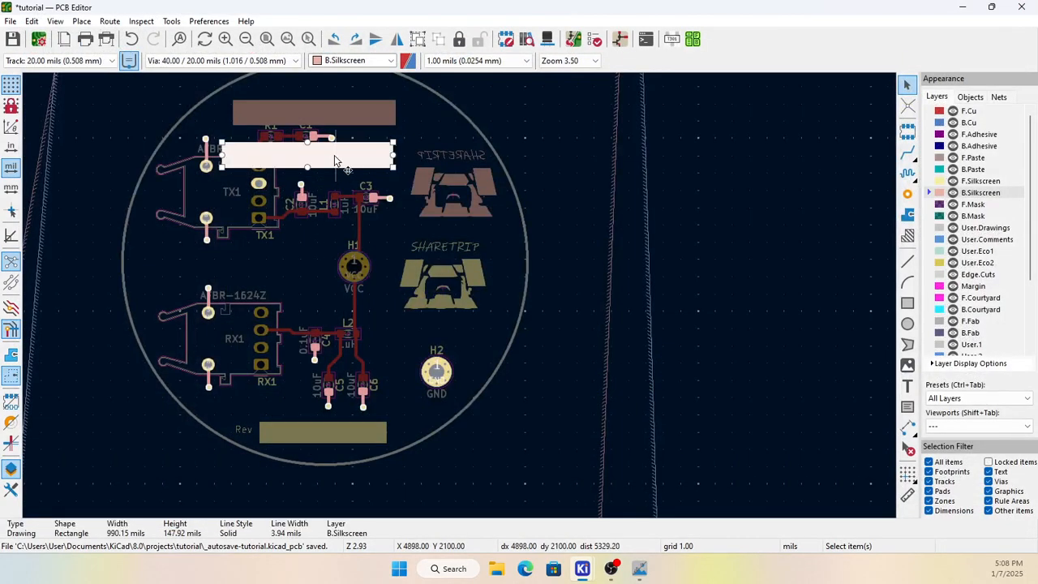
mouse_move(334, 154)
mouse_down()
mouse_move(288, 234)
mouse_move(229, 289)
mouse_up()
click(353, 113)
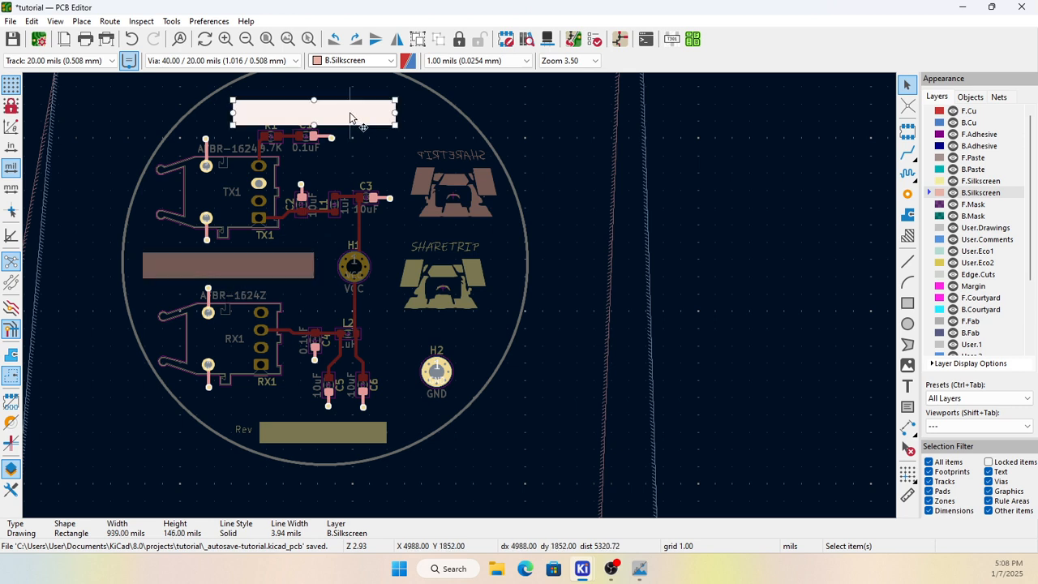
drag(318, 102, 316, 91)
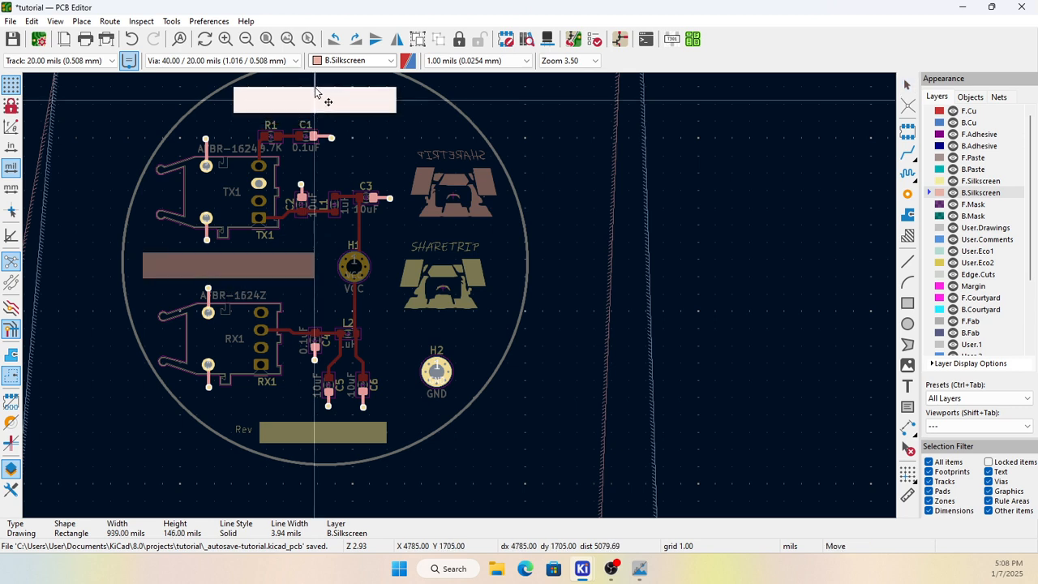
Step: Clear the selection on the board and save the PCB file
click(430, 153)
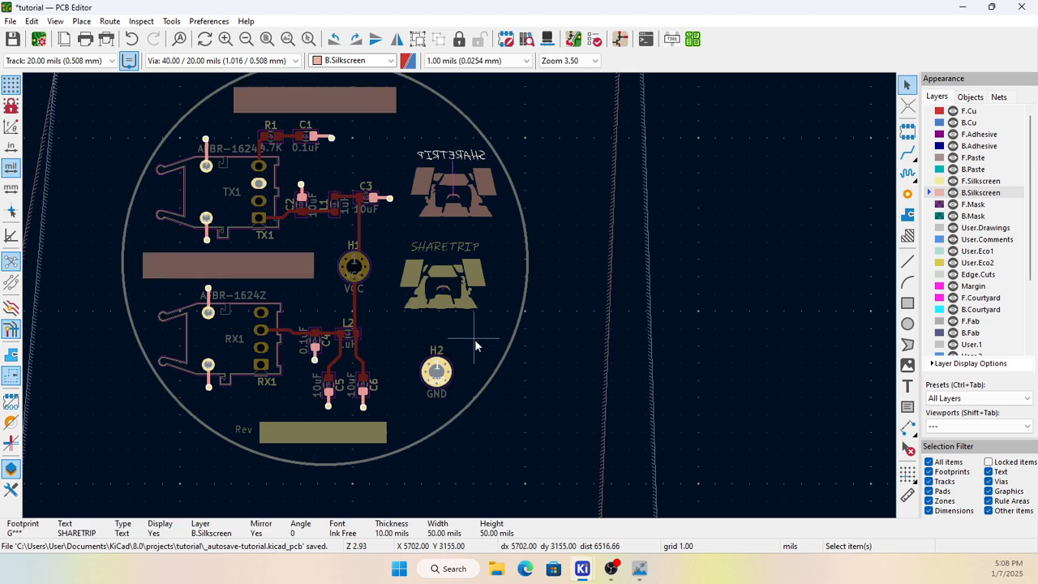
click(458, 325)
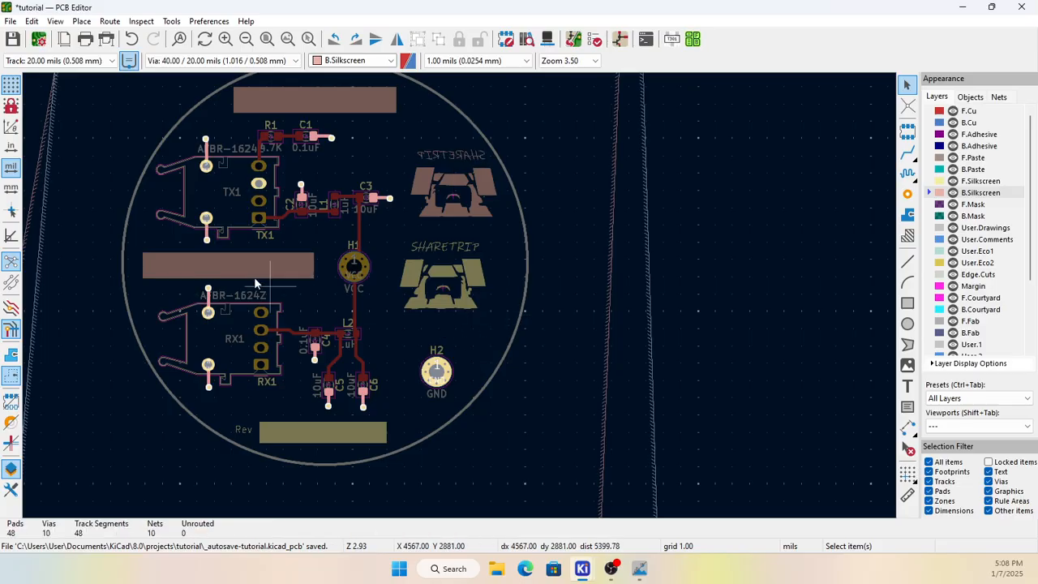
click(13, 39)
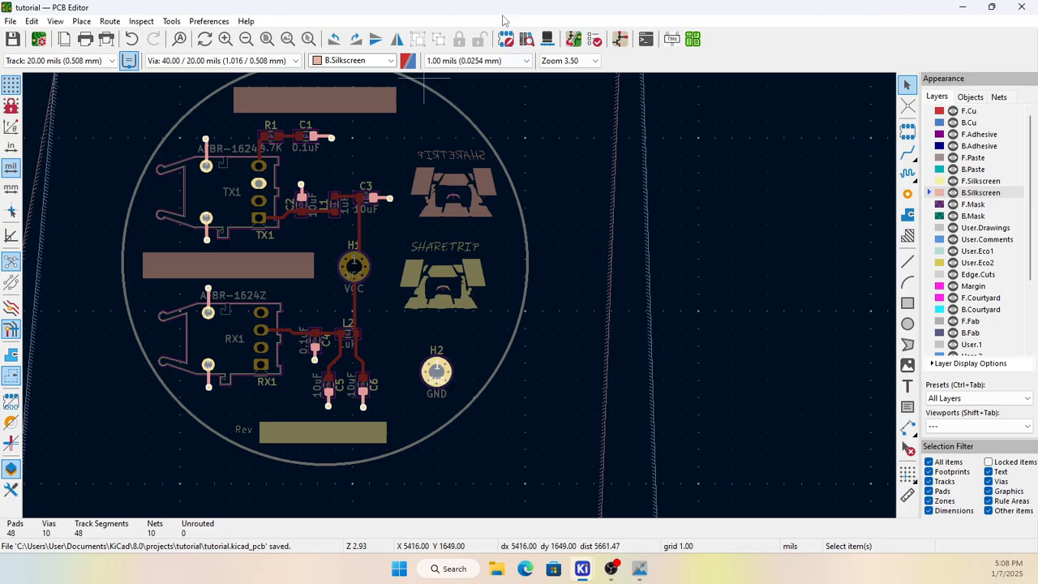
Step: Run the design rules check and locate each reported violation on the board
click(594, 40)
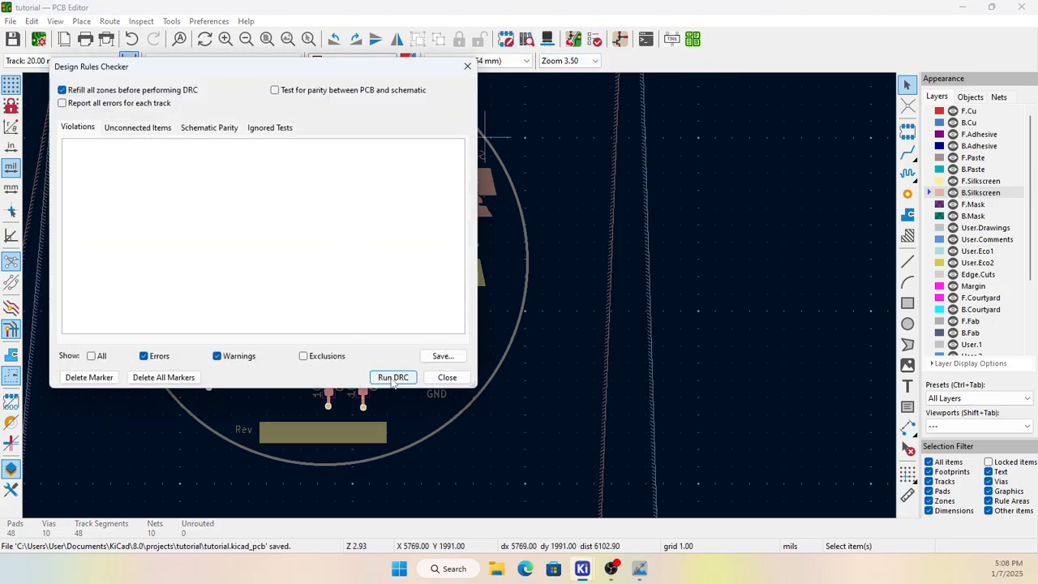
click(388, 377)
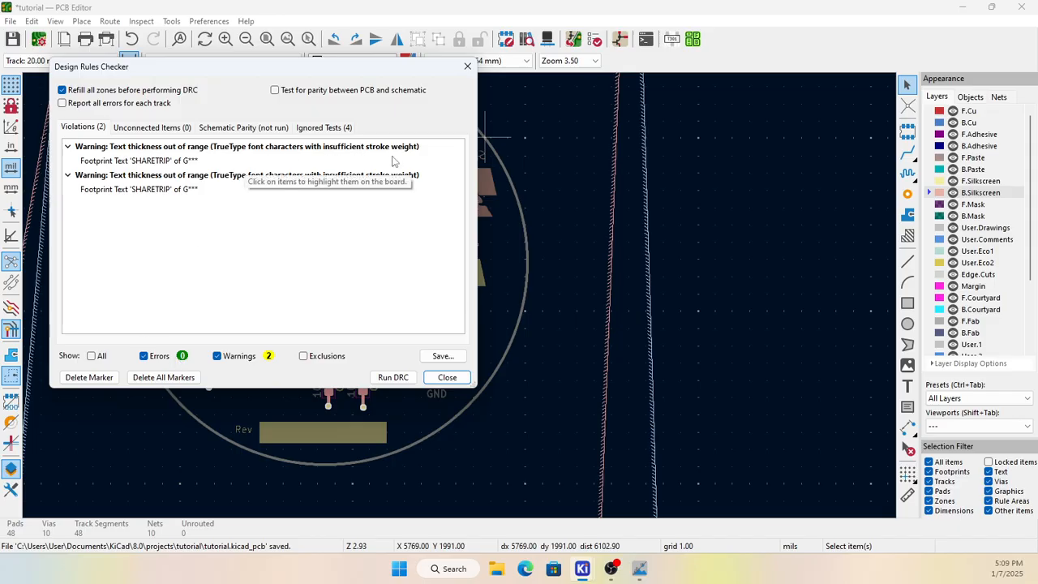
click(175, 161)
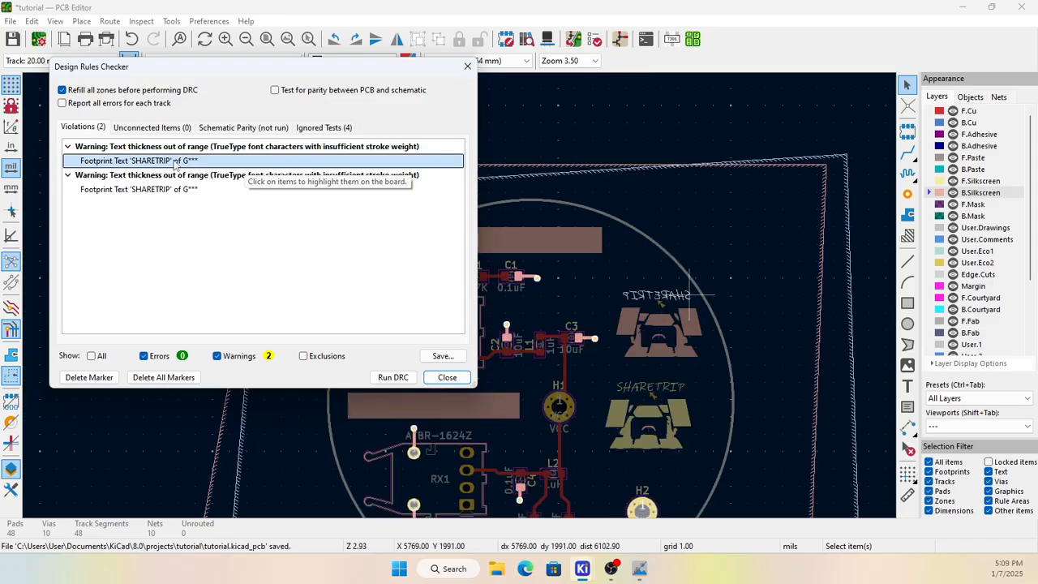
click(173, 191)
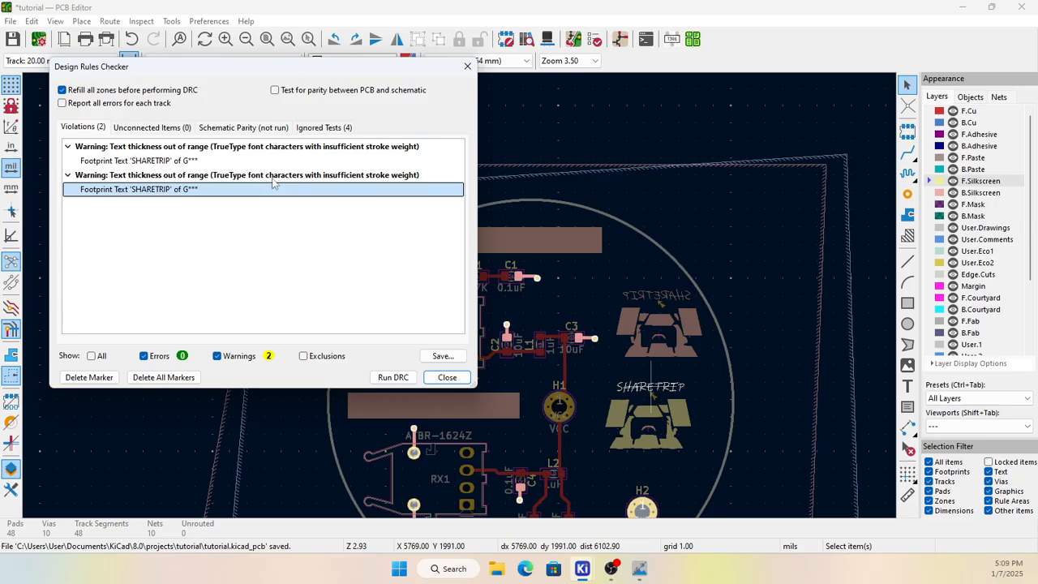
click(384, 176)
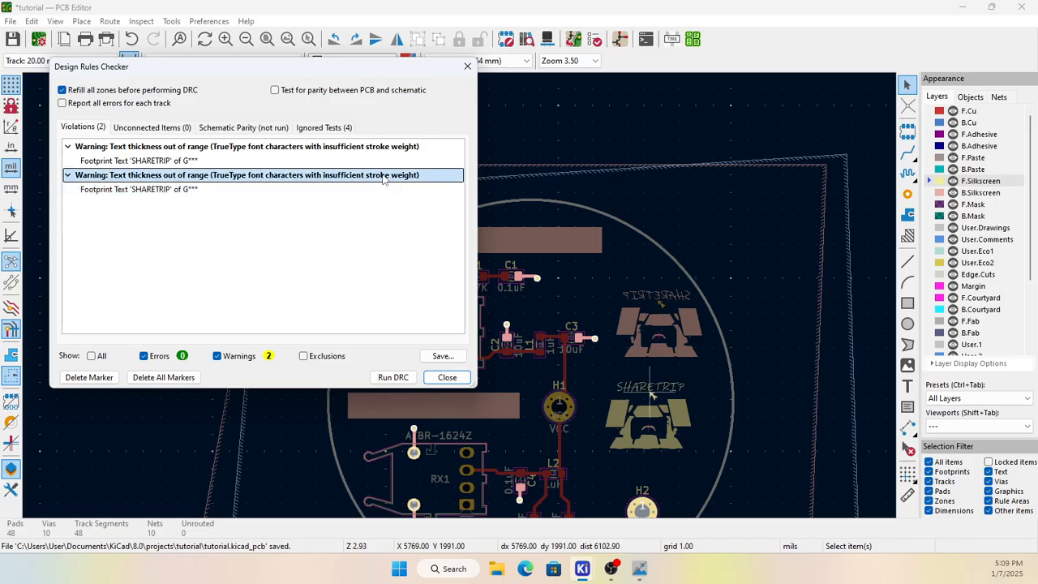
double_click(385, 177)
Step: Check the text properties of the front silkscreen SHARETRIP logo text without changing them
scroll(663, 388, up, 3)
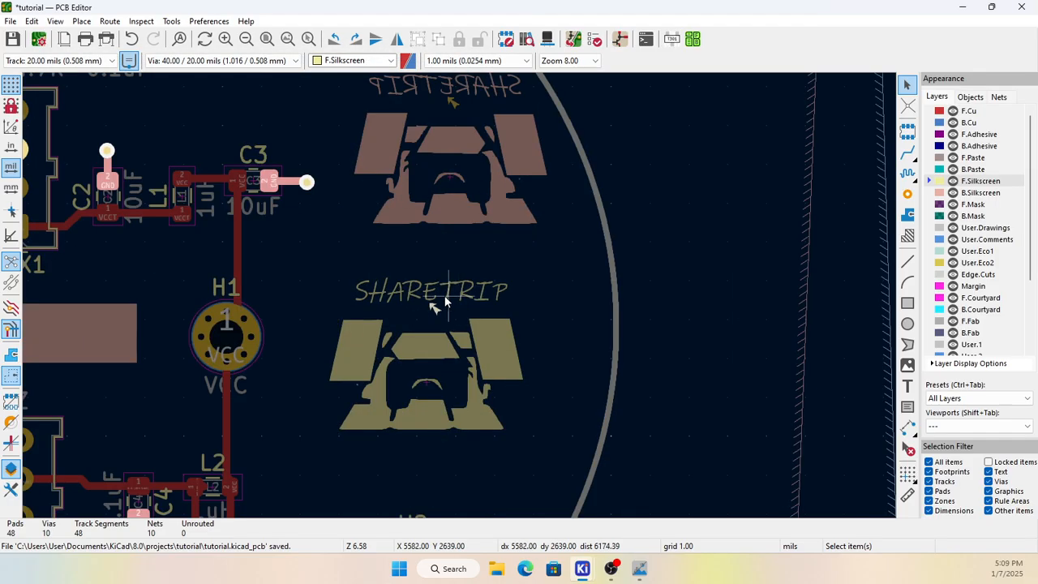
scroll(444, 301, up, 3)
click(523, 293)
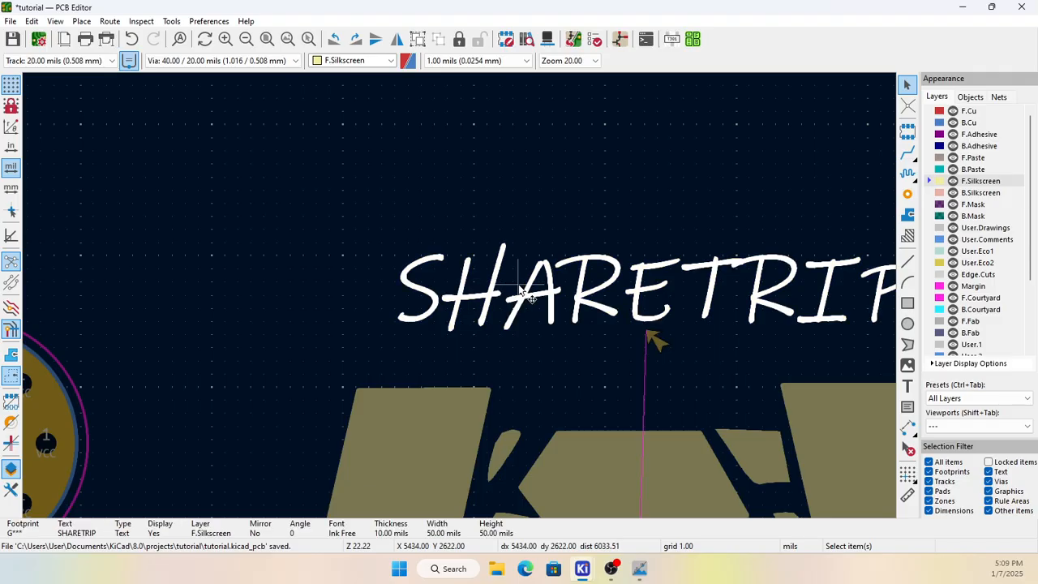
double_click(520, 289)
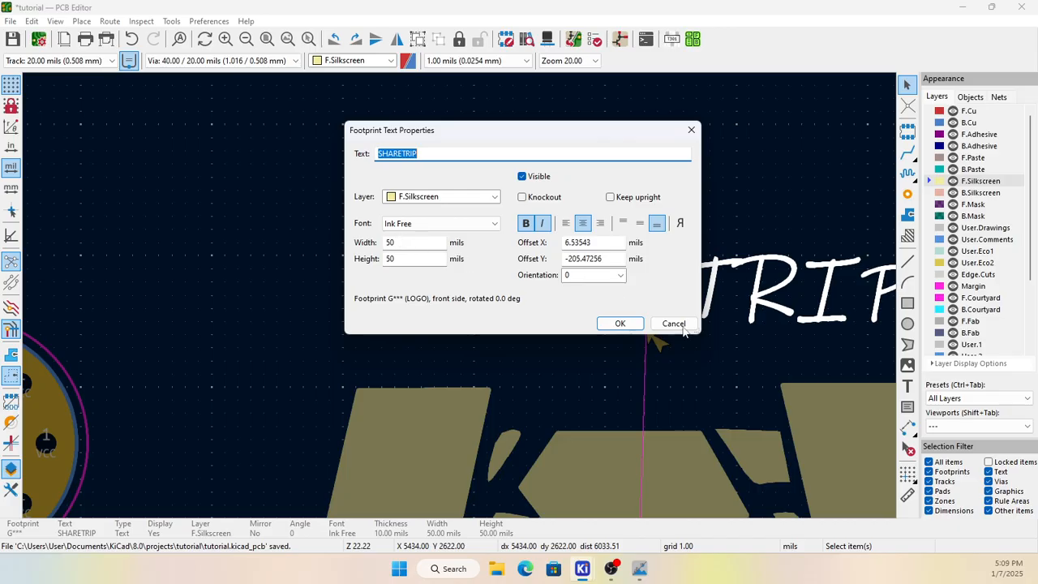
click(673, 323)
Step: In the board's text and graphics defaults, set line thickness to 6 mils for silk, courtyards, fab and other layers, and 15 mils for edge cuts
click(39, 40)
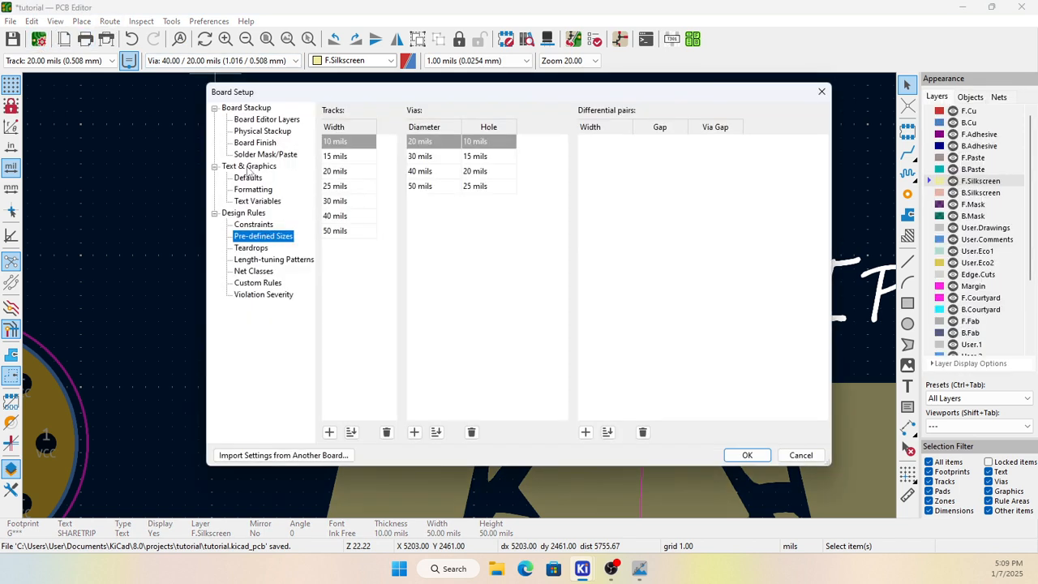
click(248, 177)
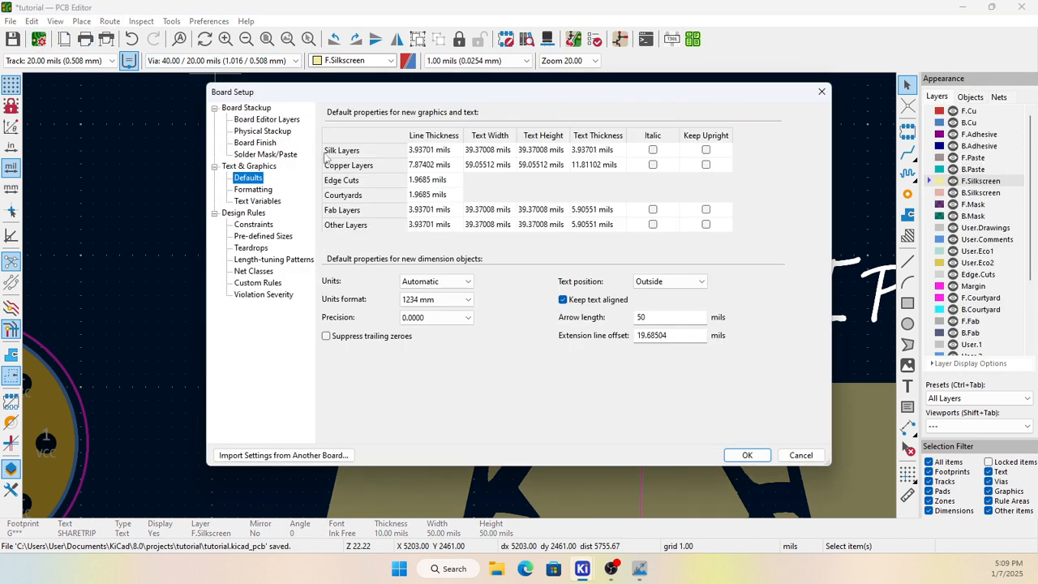
click(423, 150)
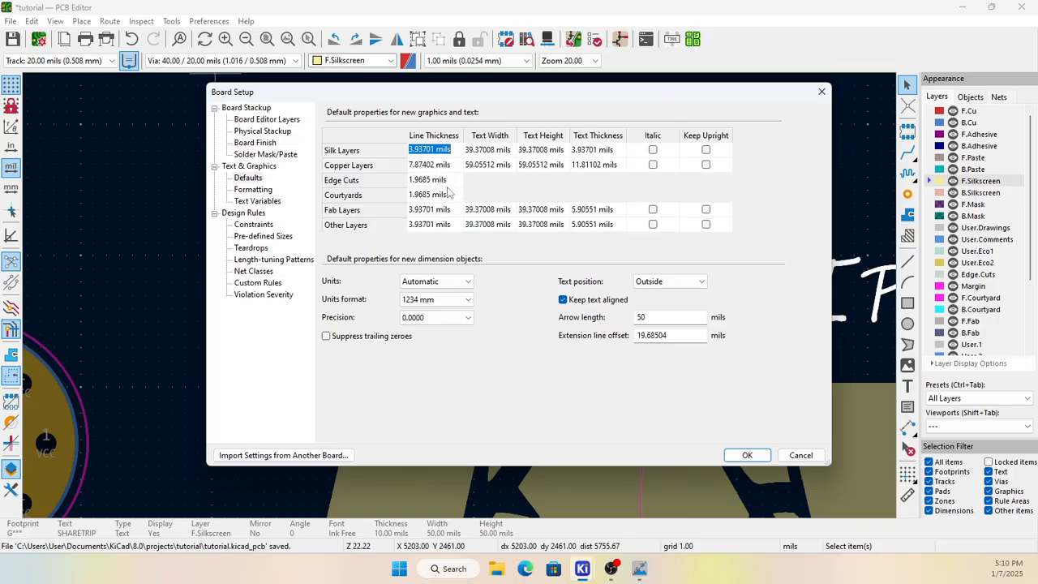
text(6)
click(435, 180)
text(6)
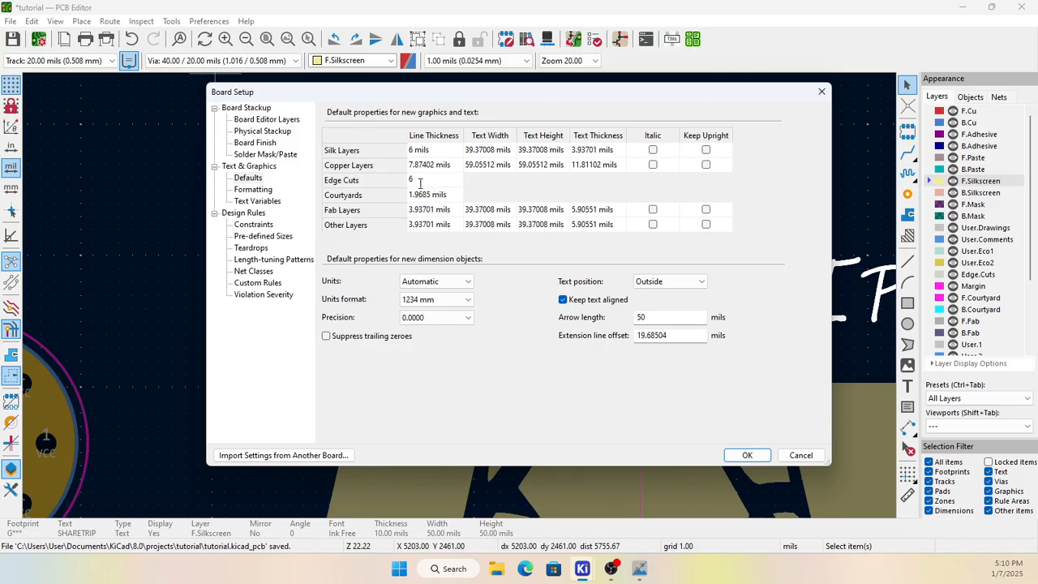
text(15)
click(438, 196)
text(6)
click(437, 210)
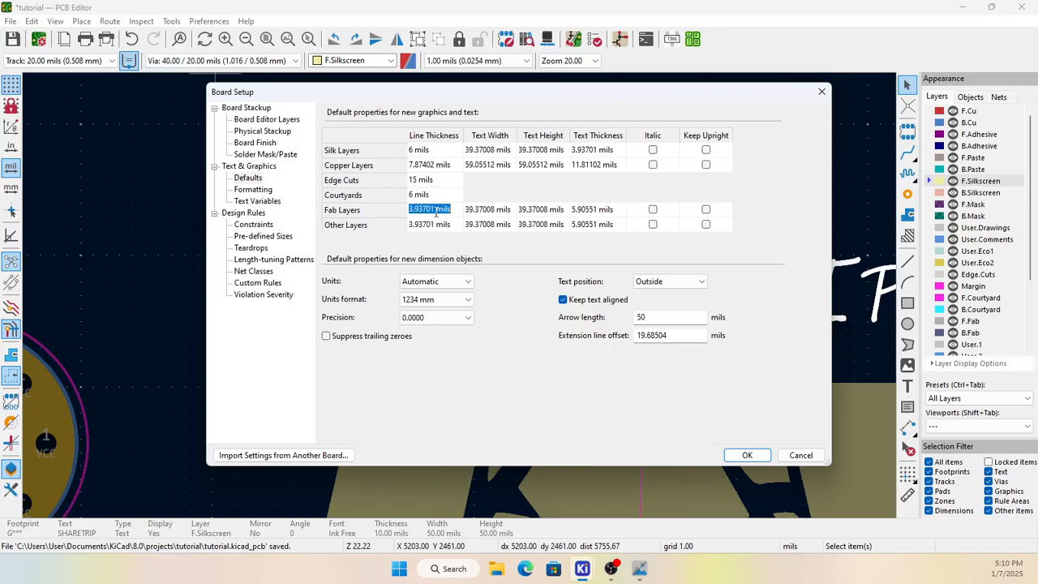
text(6)
click(434, 224)
text(6)
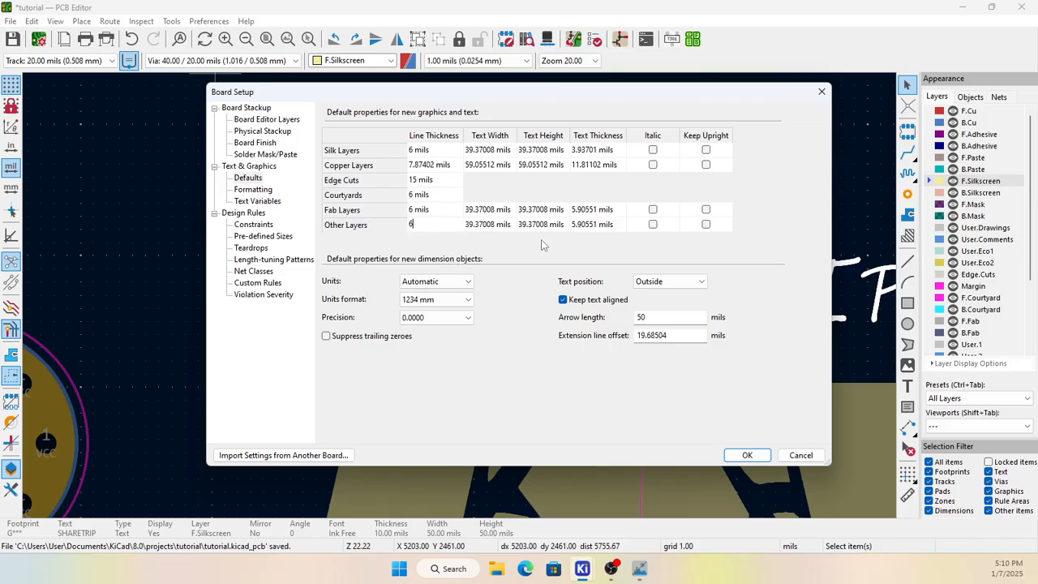
Step: Set default text thickness to 6 mils for silk, fab and other layers and 12 mils for copper layers, and apply the board setup
click(596, 151)
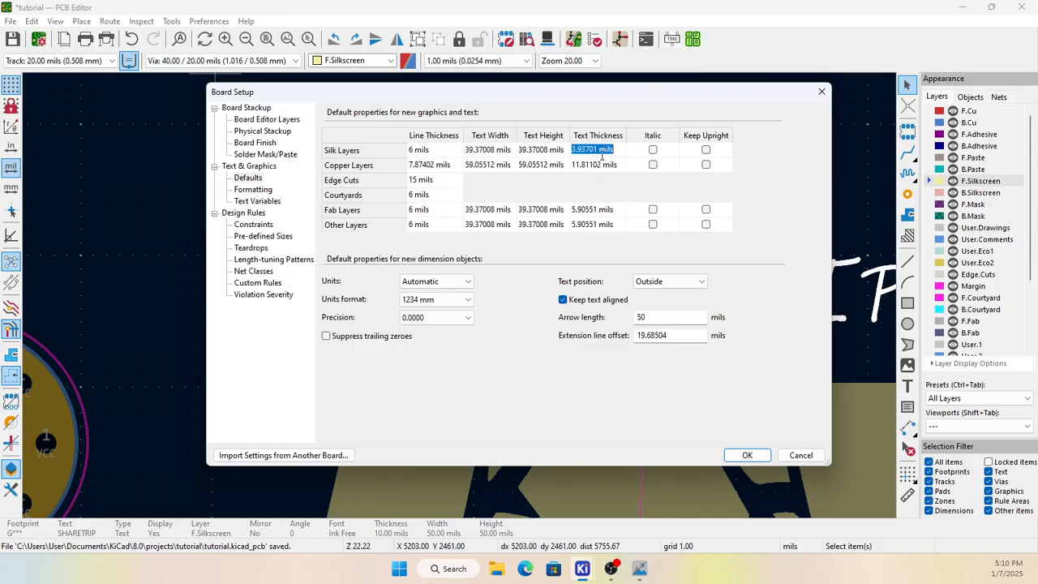
text(6)
click(600, 165)
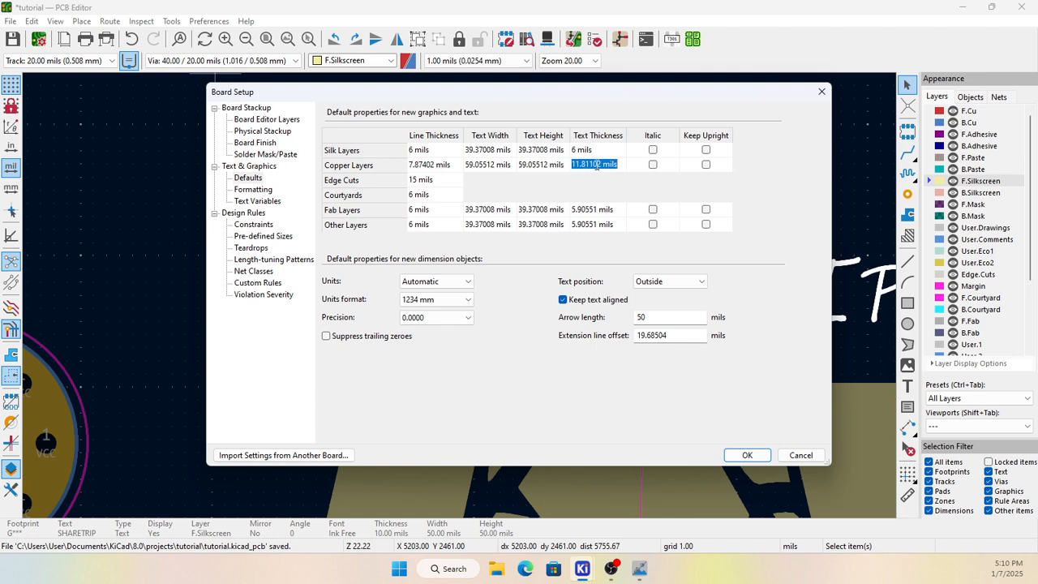
text(12)
click(597, 209)
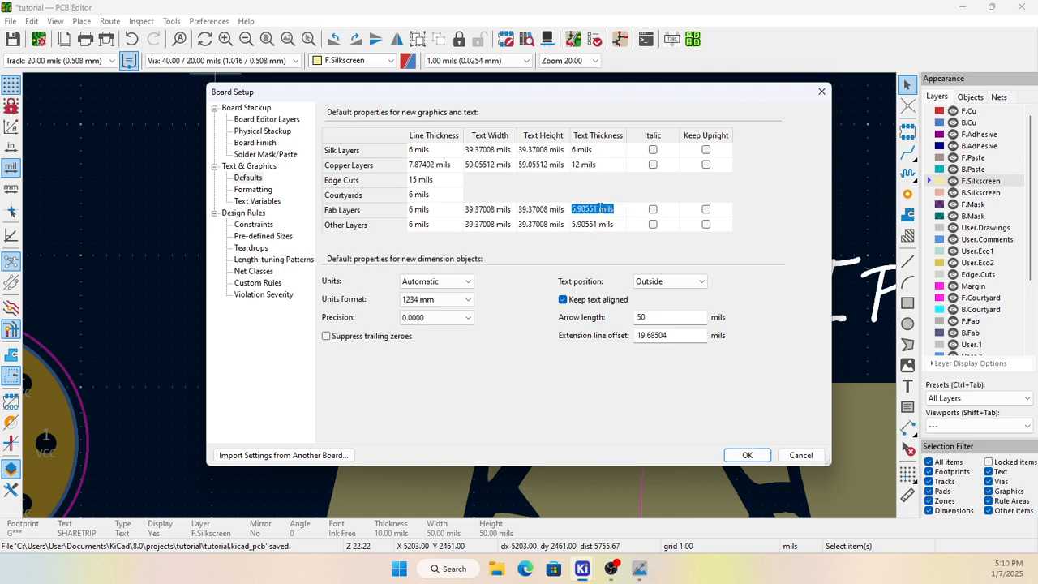
text(6)
click(600, 223)
text(6)
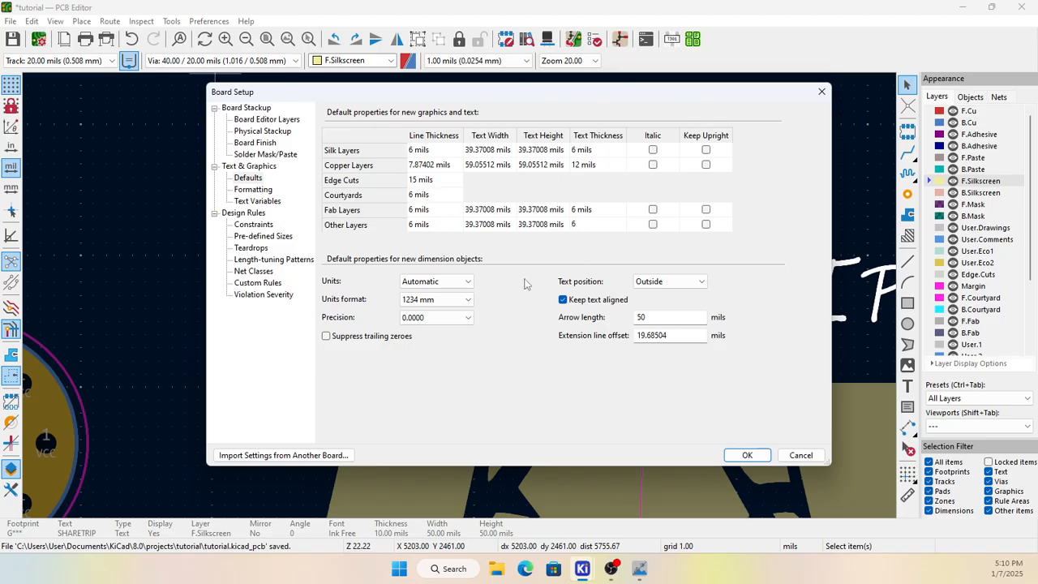
click(747, 455)
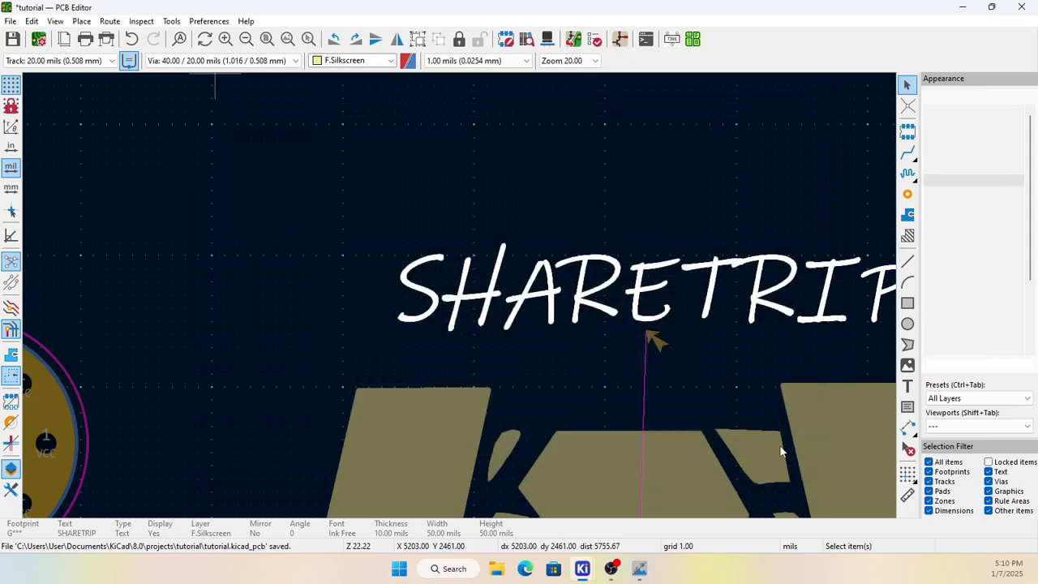
Step: Leave the PCB layout and switch to the Footprint Editor with the sharetrip logo footprint
click(324, 118)
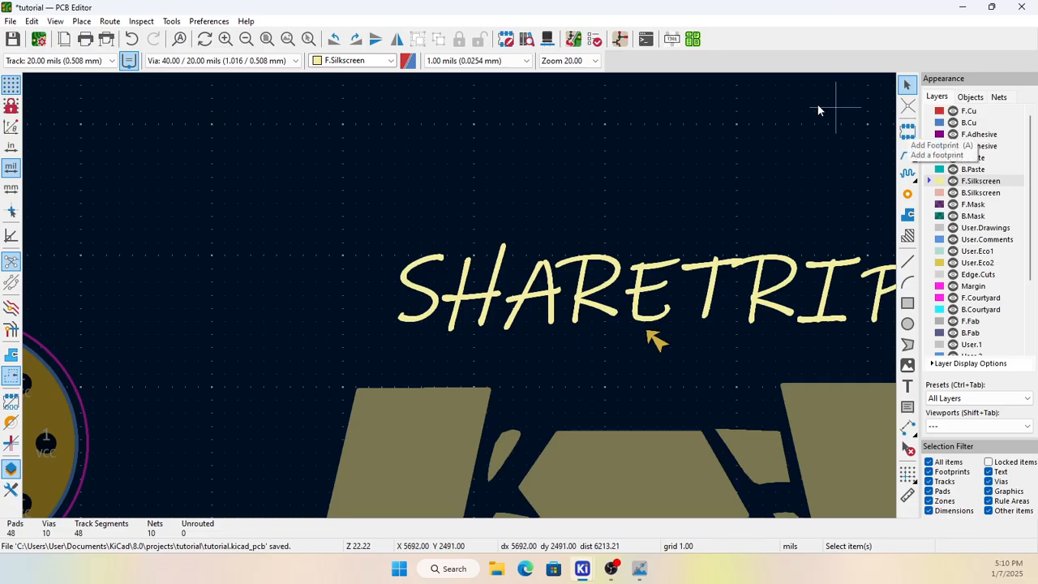
click(964, 8)
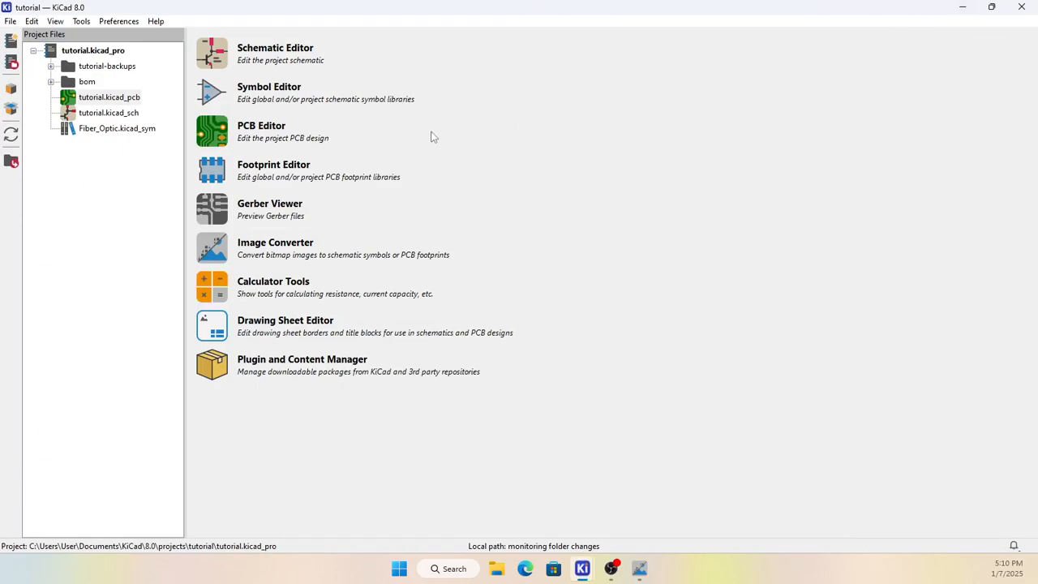
click(212, 172)
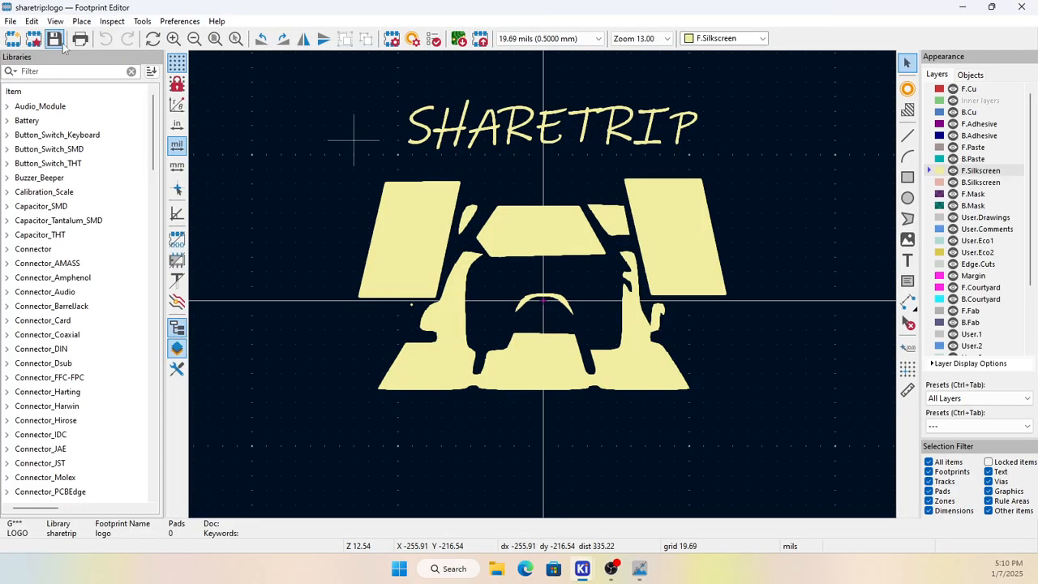
Step: Examine the properties of the SHARETRIP text above the logo, then close them without making changes
double_click(448, 132)
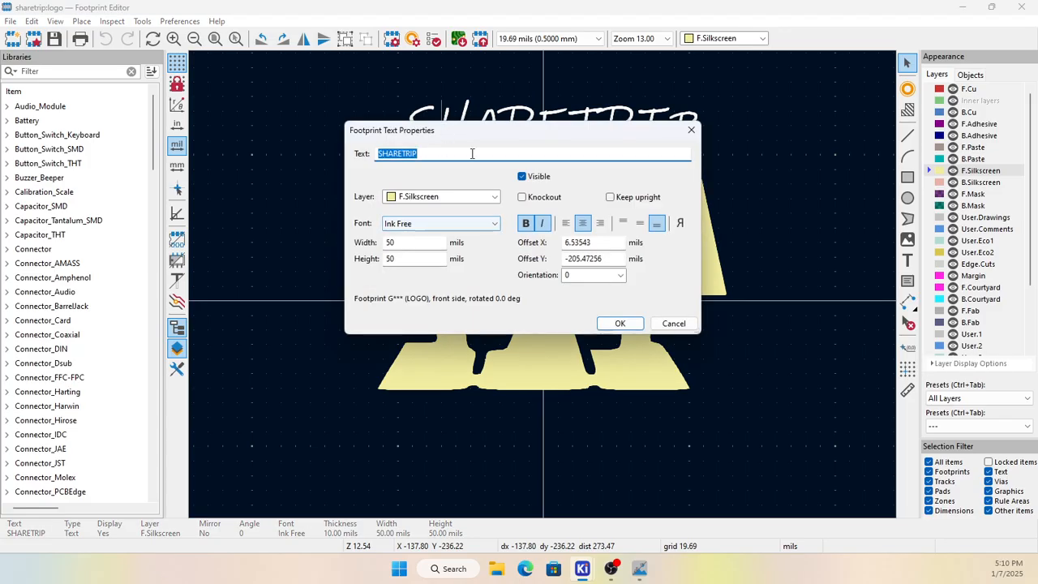
click(471, 154)
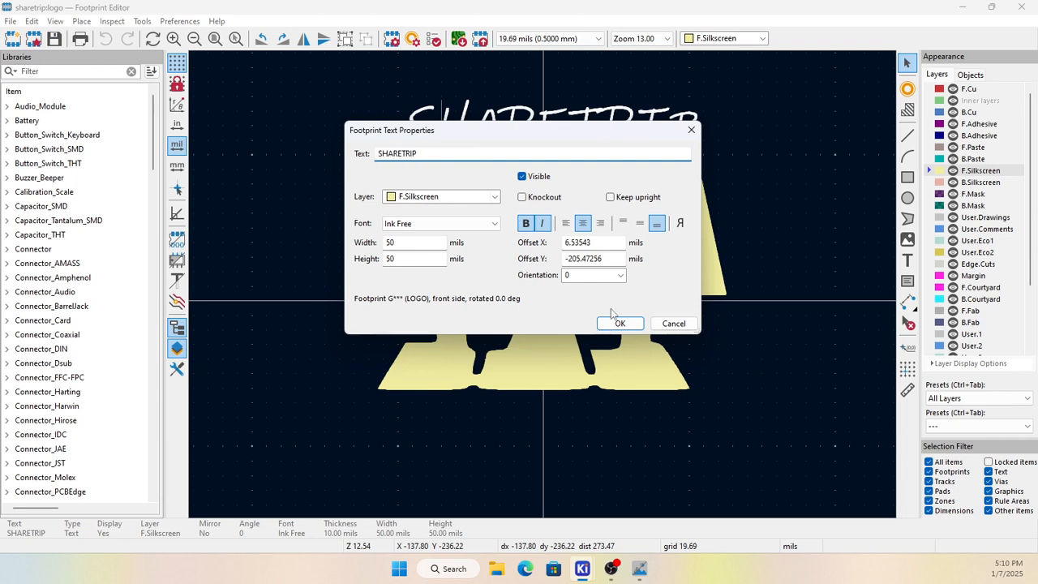
click(672, 323)
Step: Add a bold italic "SHARETRIP" text in KiCad Font on F.Silkscreen above and to the left of the logo
click(907, 260)
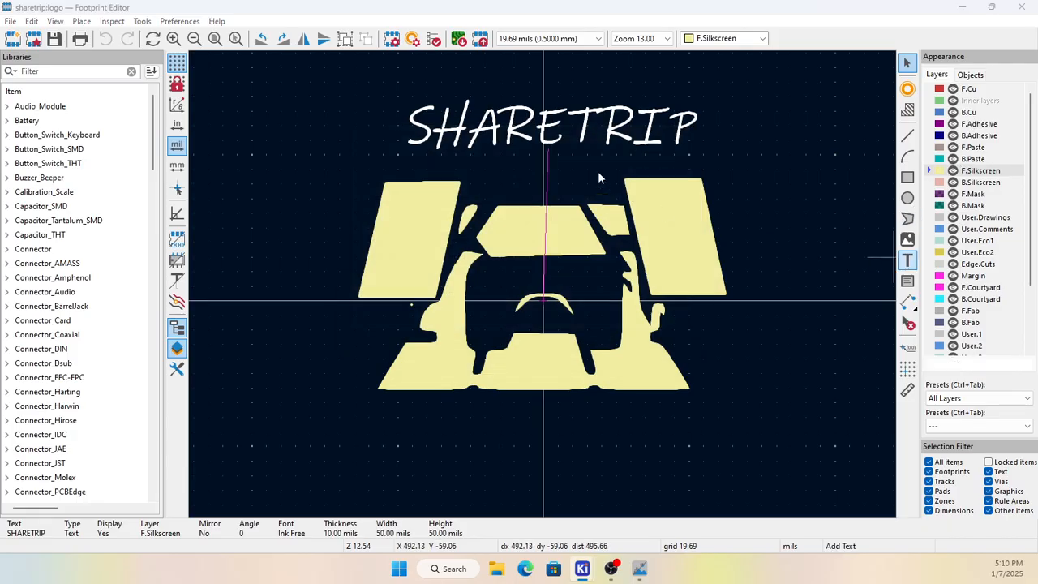
click(885, 257)
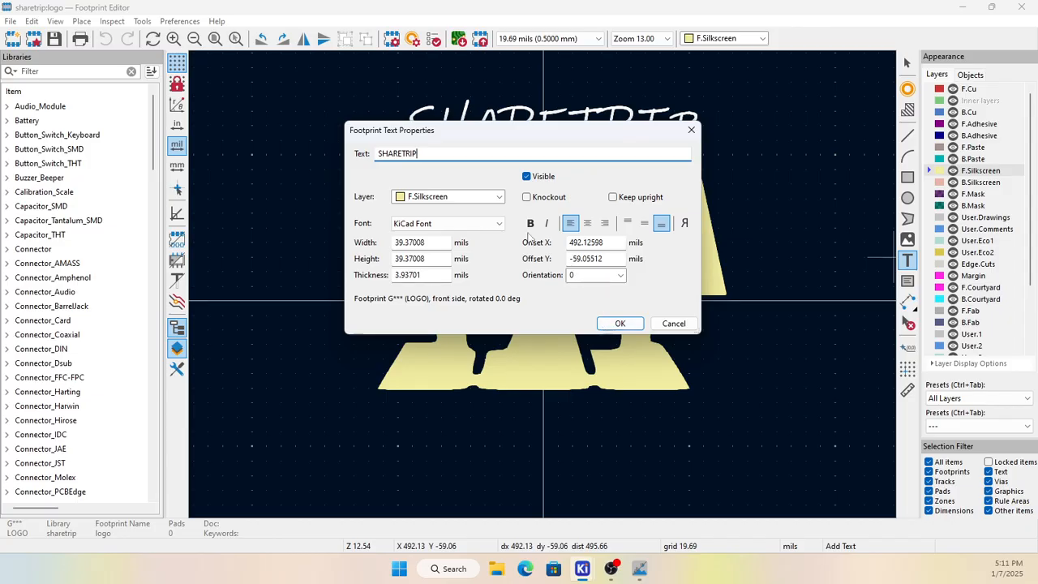
click(530, 223)
click(546, 223)
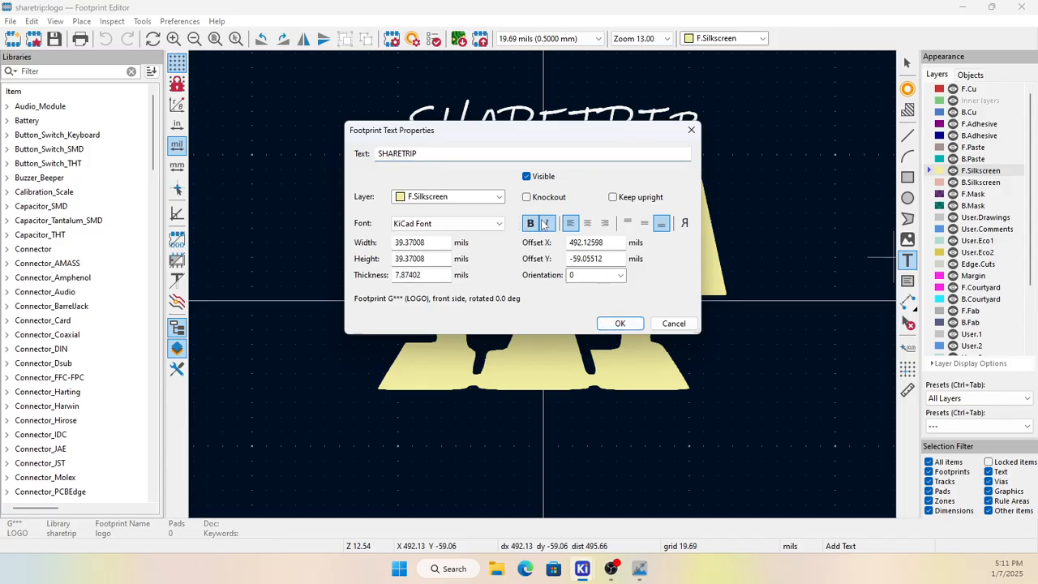
click(621, 324)
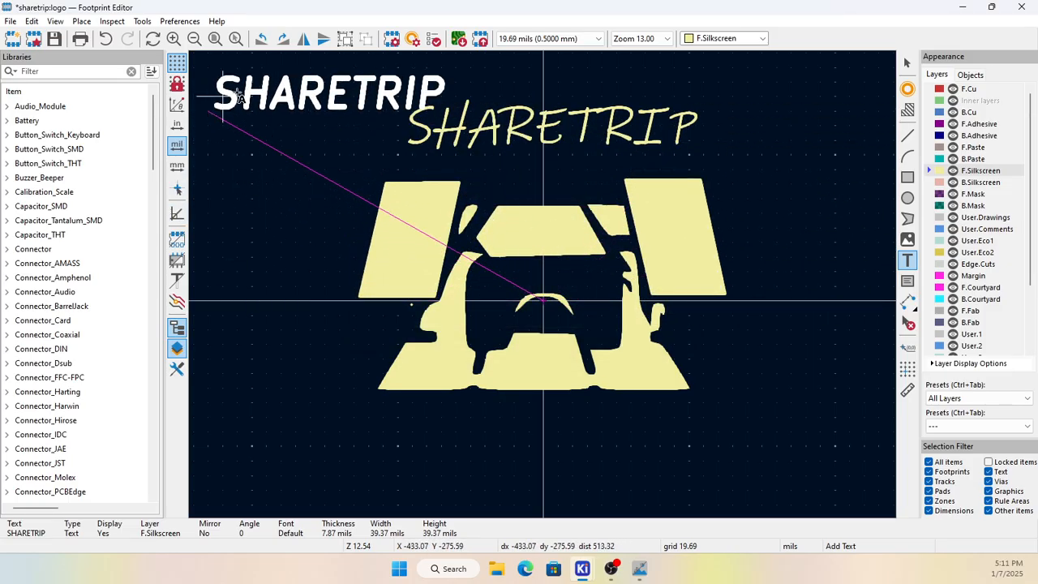
double_click(296, 91)
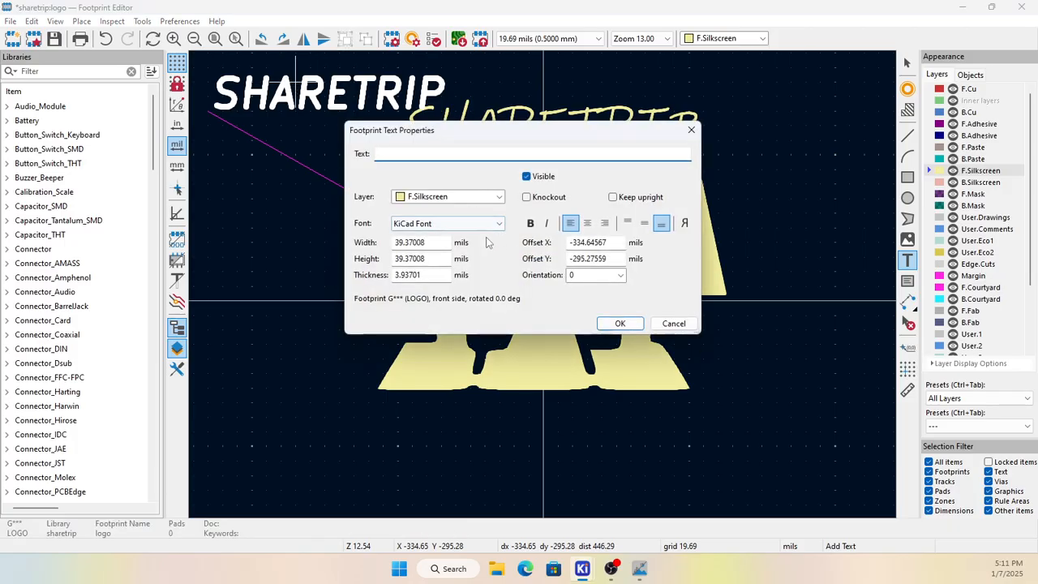
click(476, 225)
scroll(458, 478, down, 8)
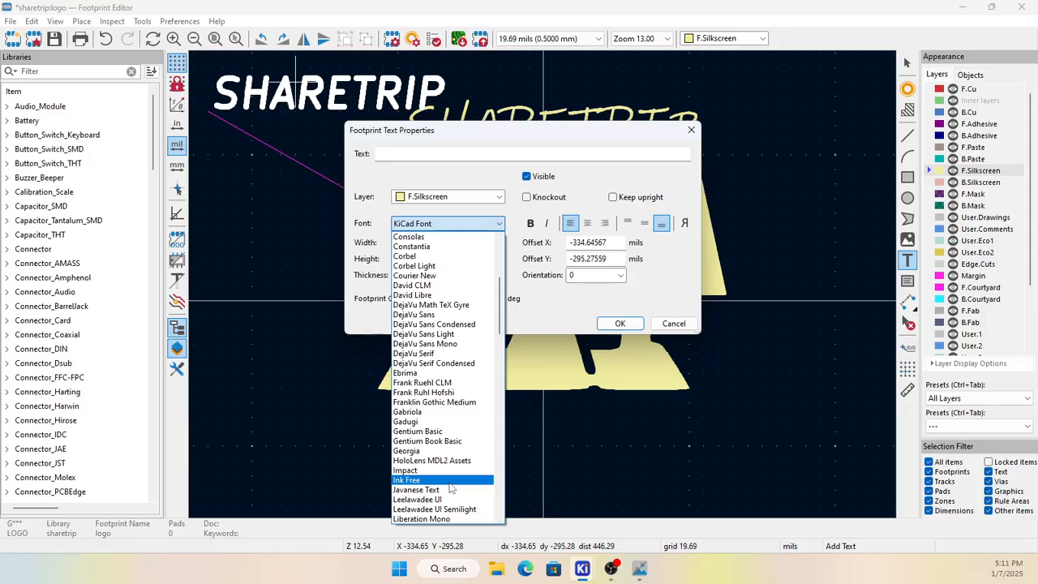
click(438, 470)
click(612, 326)
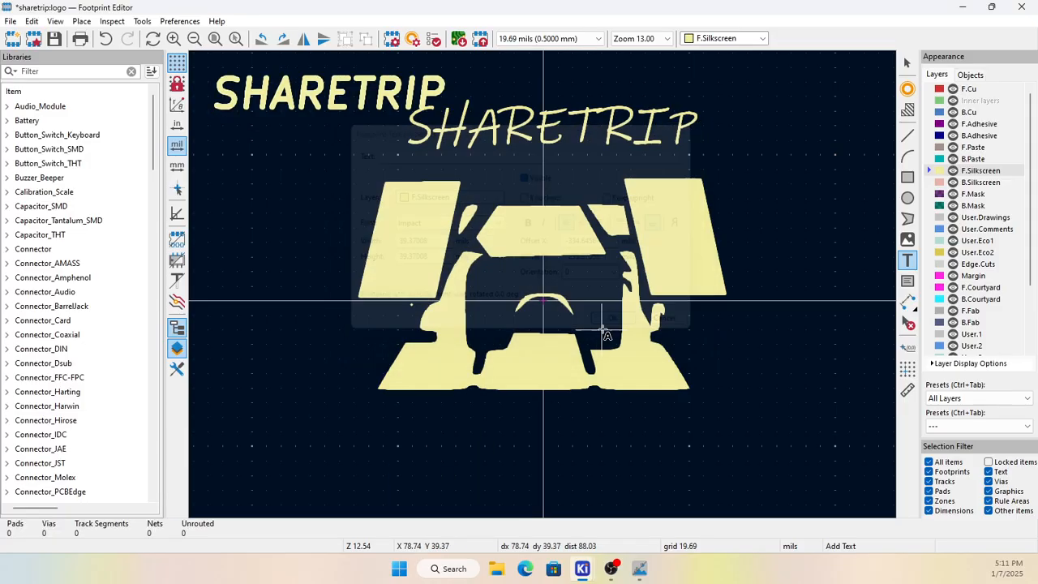
click(341, 102)
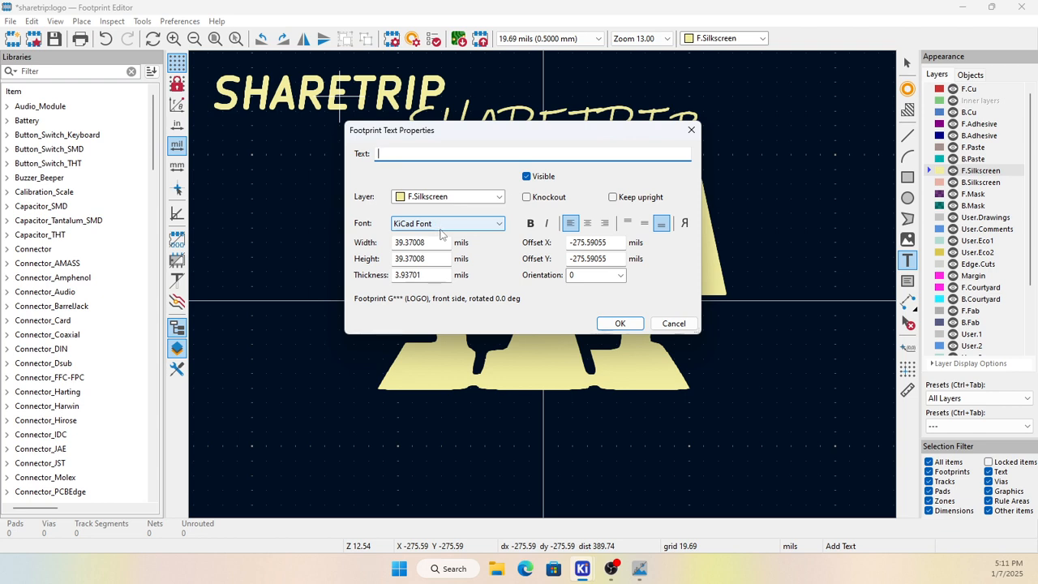
click(673, 323)
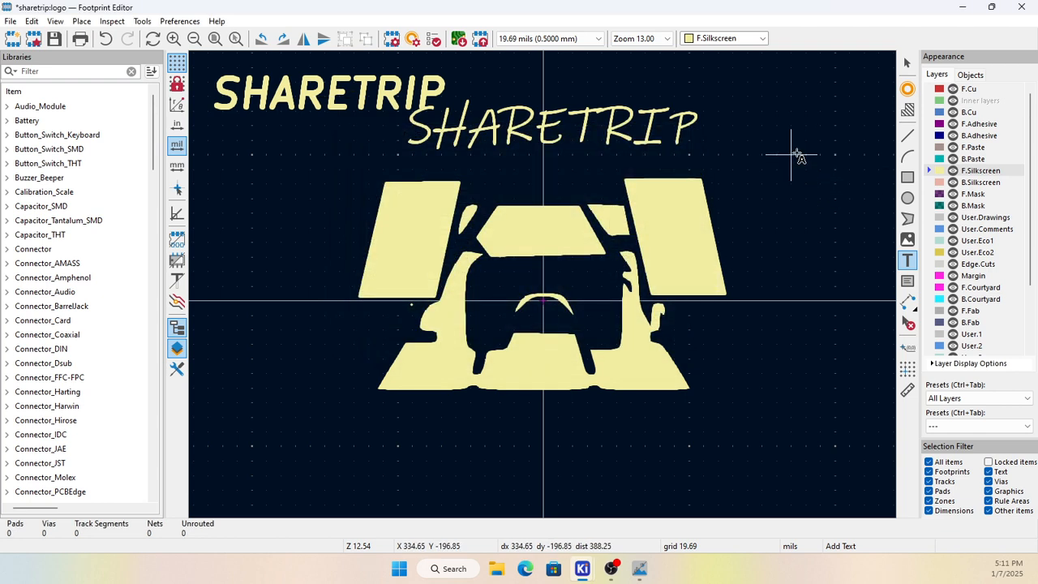
Step: Add a "SHARETRIP" text in the Impact font on F.Silkscreen and place it above the existing handwritten-style text
click(793, 154)
click(467, 224)
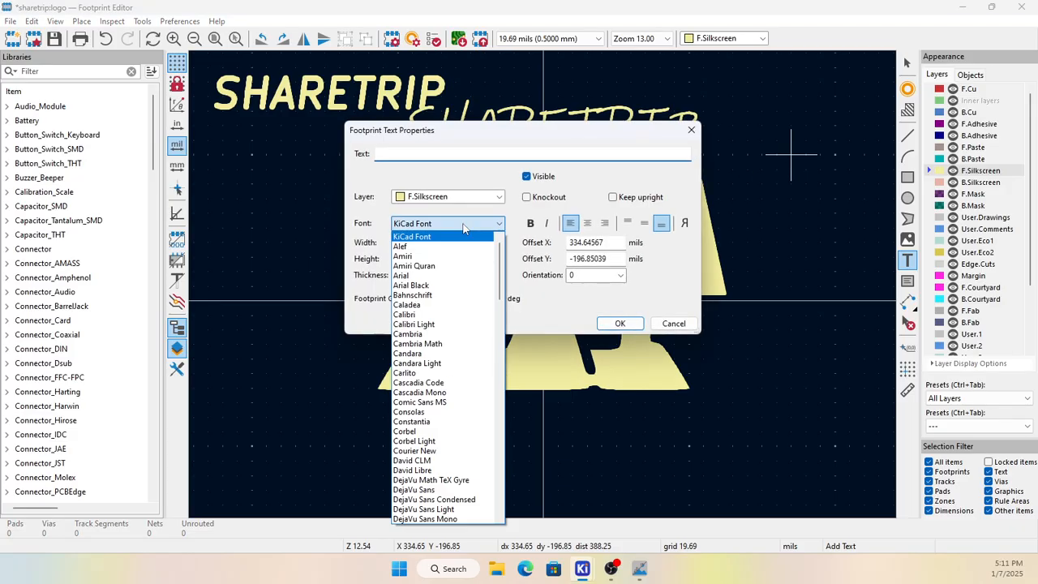
scroll(417, 495, down, 5)
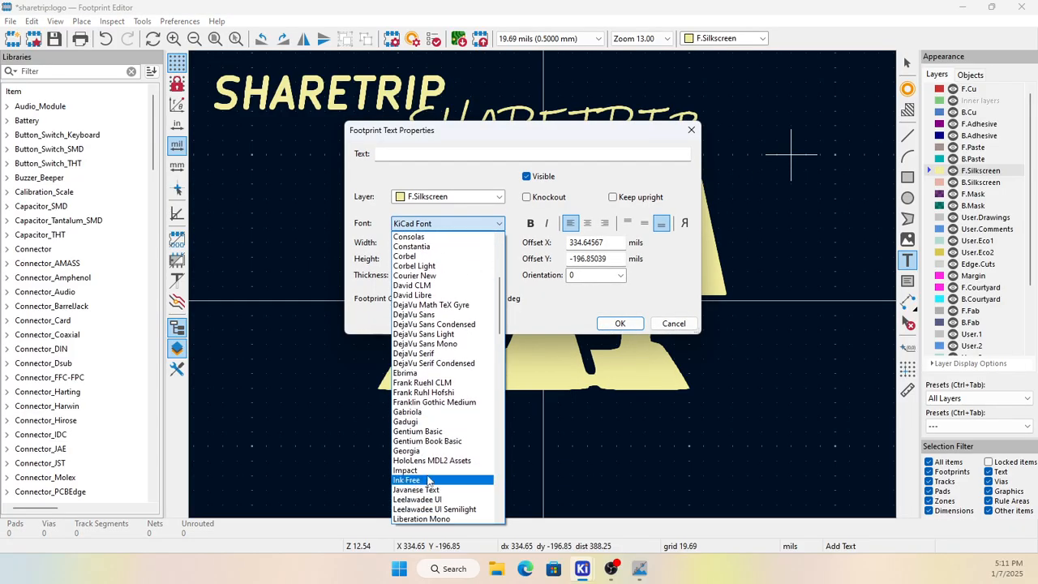
click(405, 470)
click(398, 152)
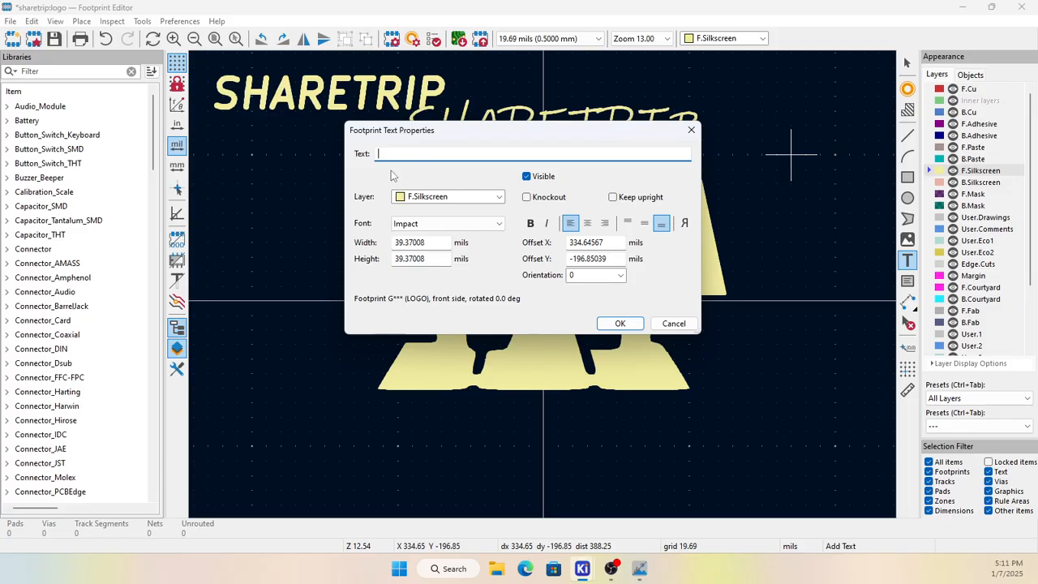
text(SHARETRIP)
click(619, 322)
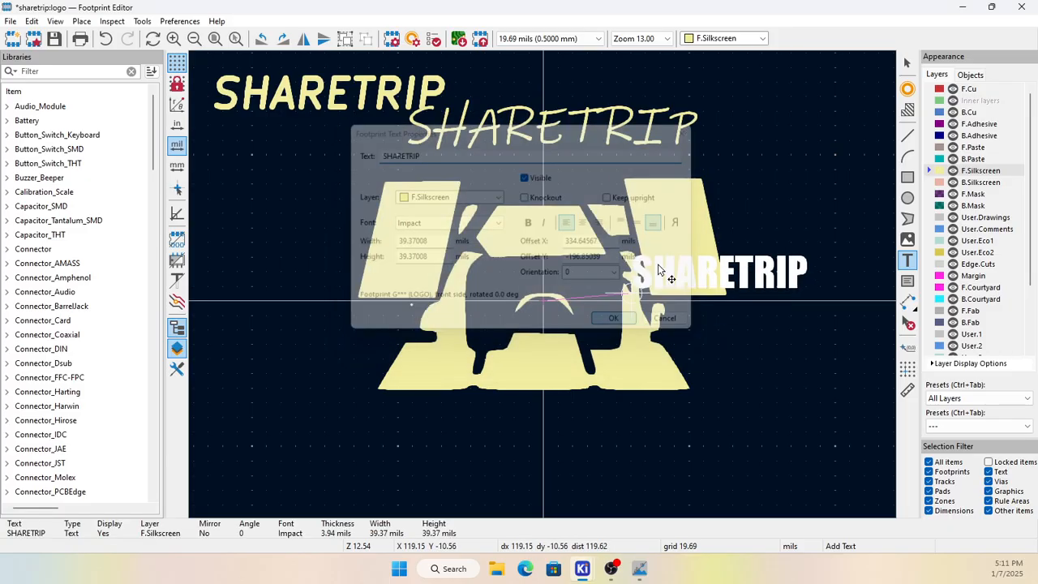
click(531, 89)
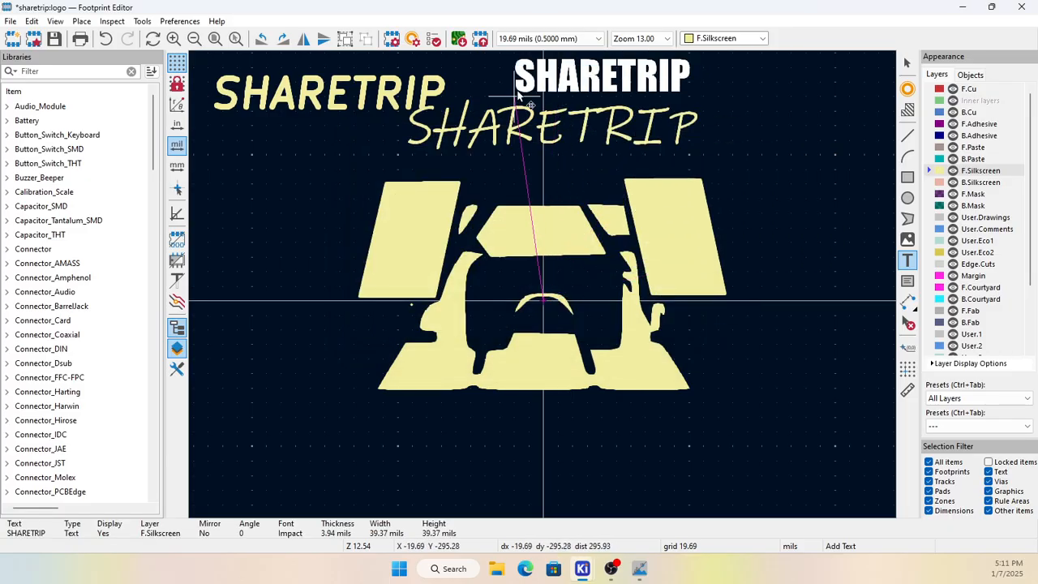
Step: Add a "SHARETRIP" text in the Ink Free font on F.Silkscreen and place it to the upper right of the logo
click(763, 207)
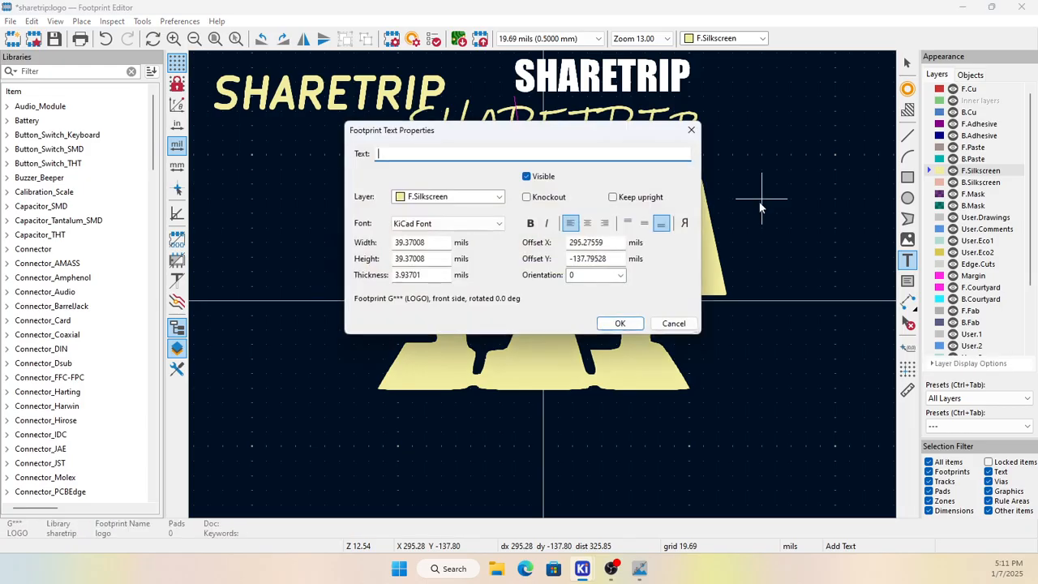
click(454, 228)
scroll(430, 454, down, 3)
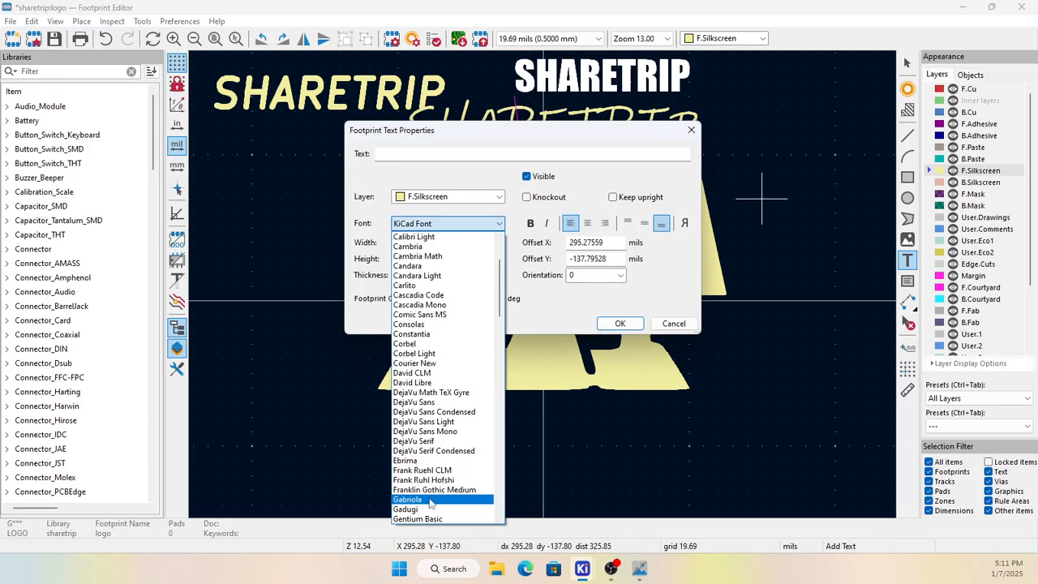
scroll(431, 503, down, 3)
click(414, 480)
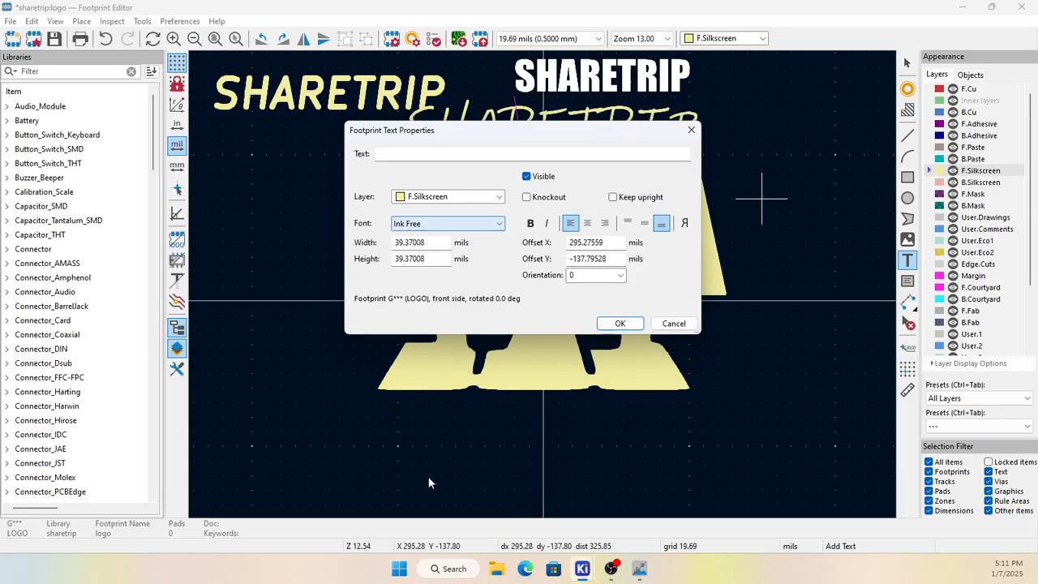
click(395, 152)
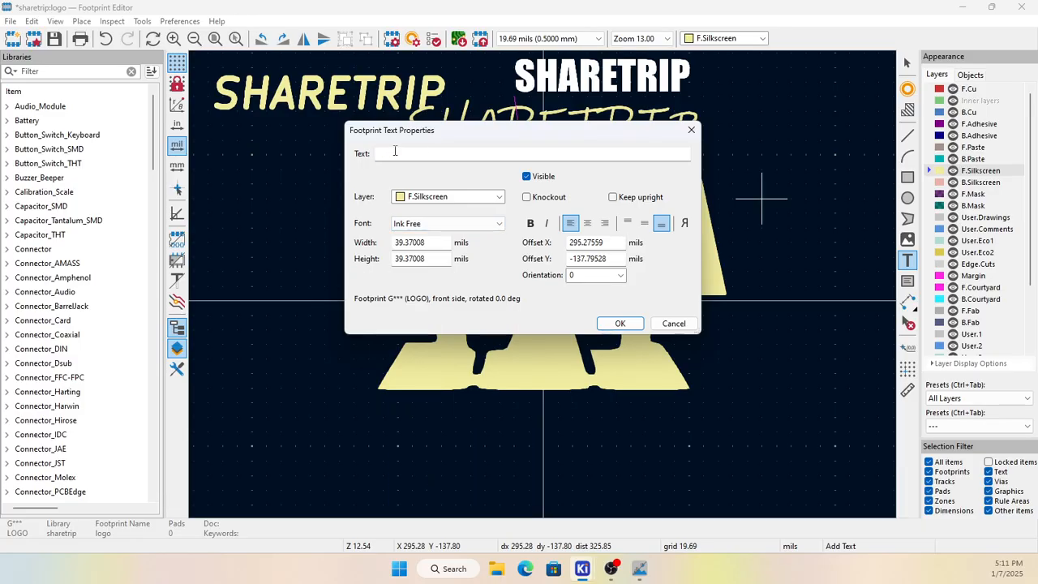
text(SHARETRIP)
click(616, 323)
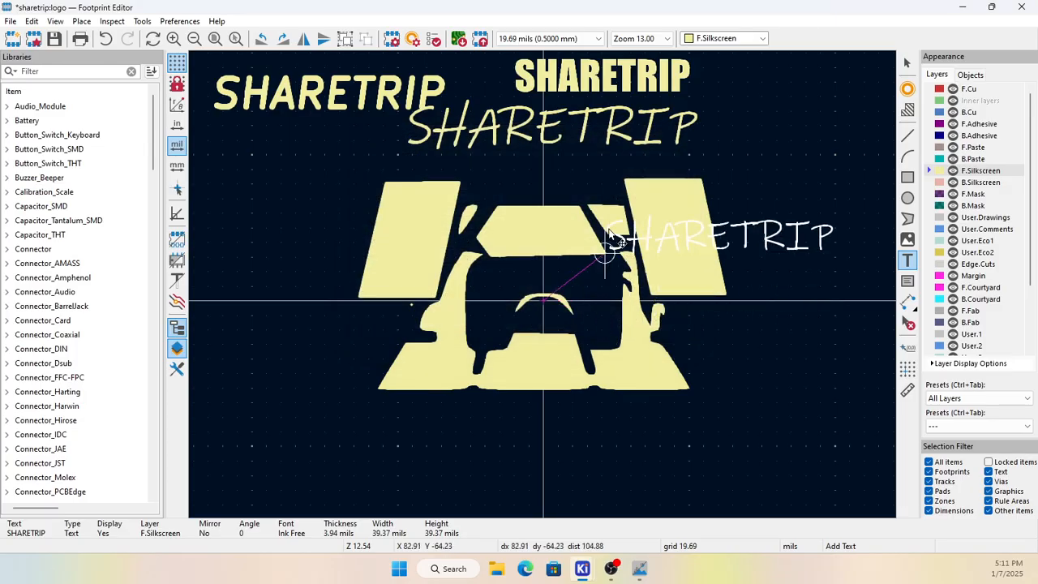
click(716, 164)
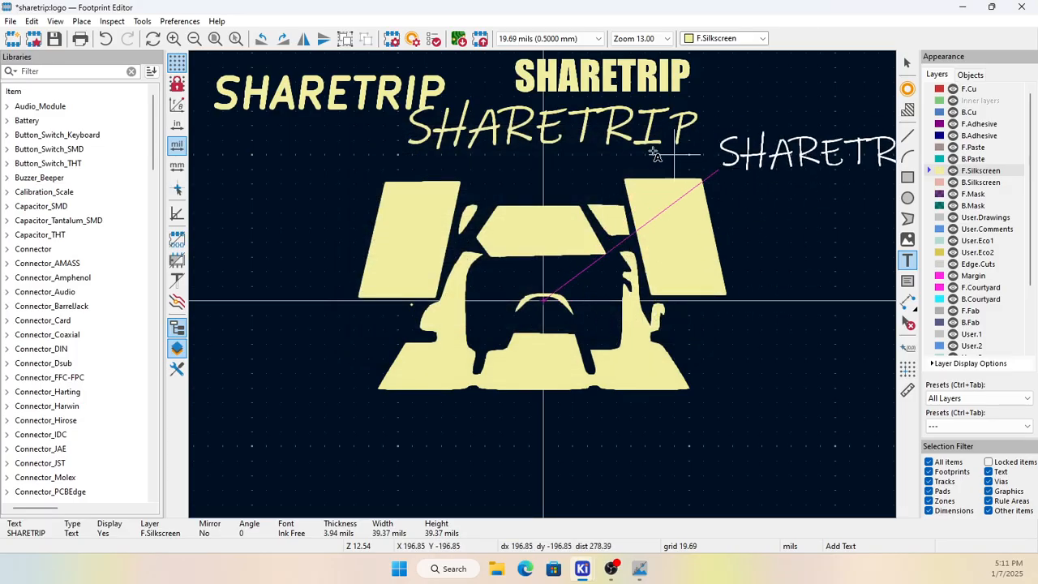
Step: Delete the original SHARETRIP text, the Impact version and the bold italic KiCad Font version, keeping only the new Ink Free text
click(601, 128)
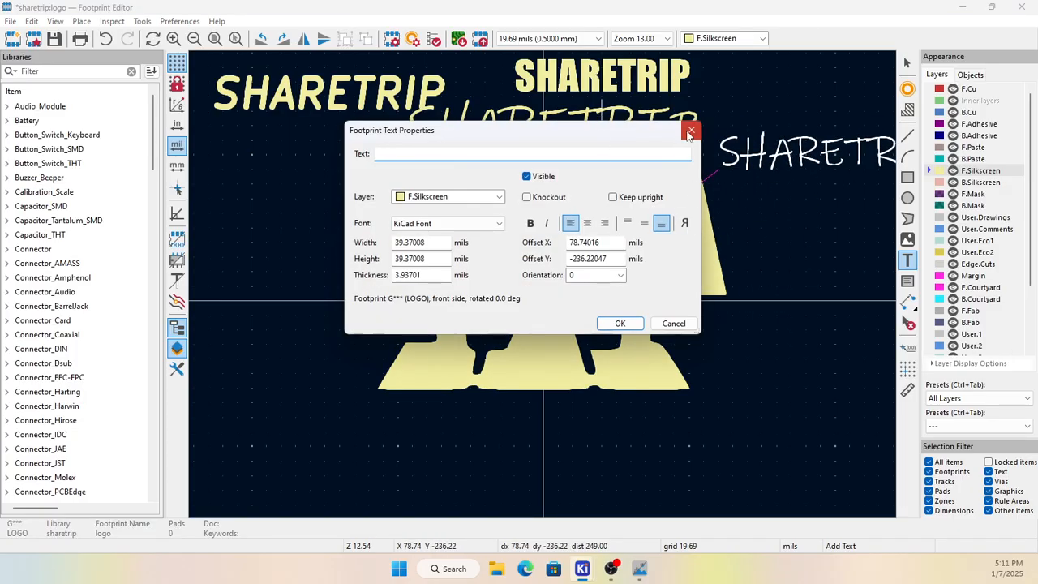
click(691, 130)
click(907, 62)
click(567, 134)
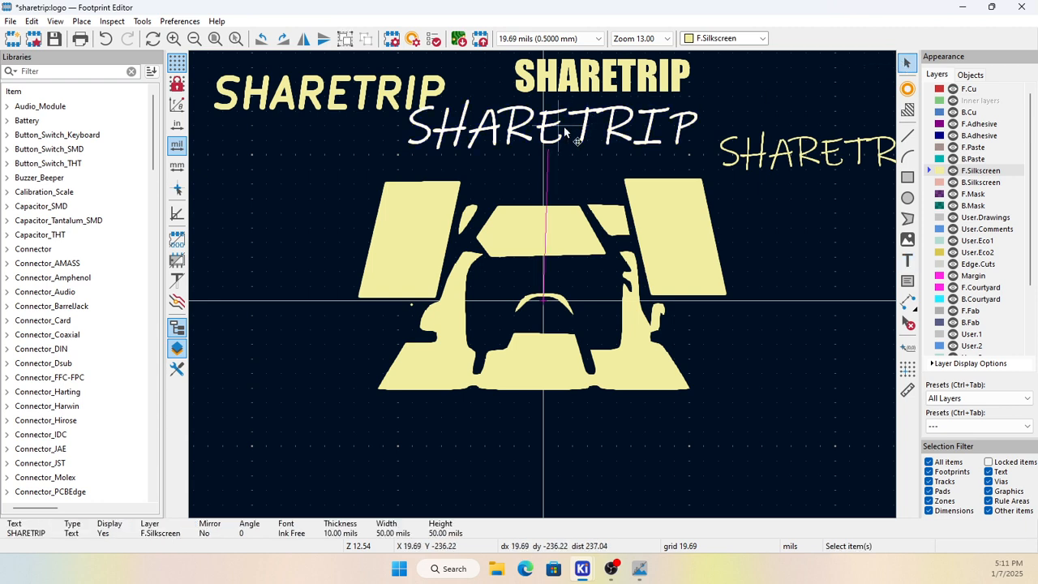
key(Delete)
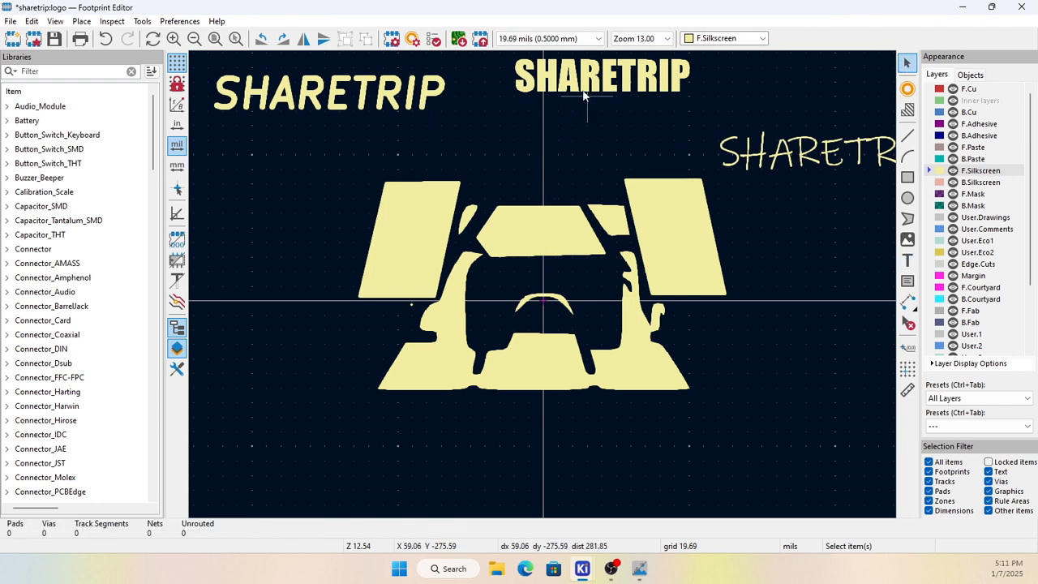
click(585, 88)
key(Delete)
click(360, 87)
key(Delete)
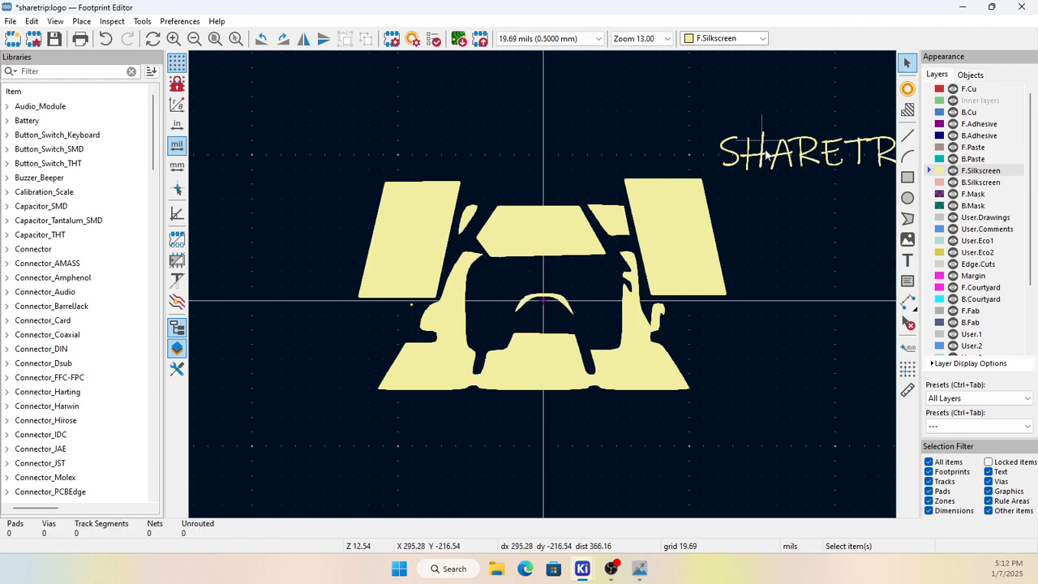
Step: Move the remaining Ink Free SHARETRIP text above the logo, to about X -137.8, Y -196.85 mils
click(766, 154)
key(m)
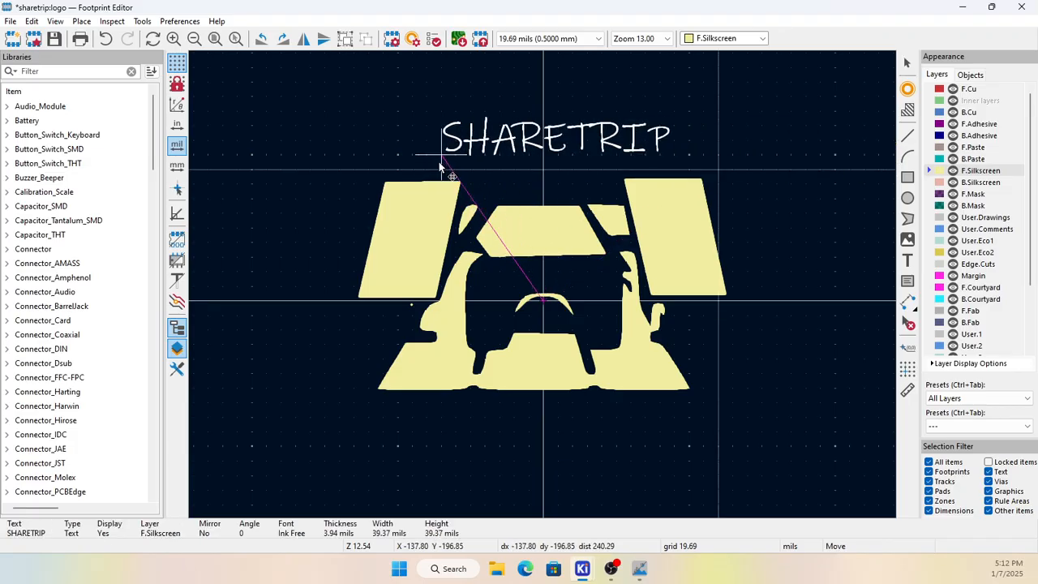
click(439, 166)
Step: Set the SHARETRIP text's width and height to 50 mils each
key(e)
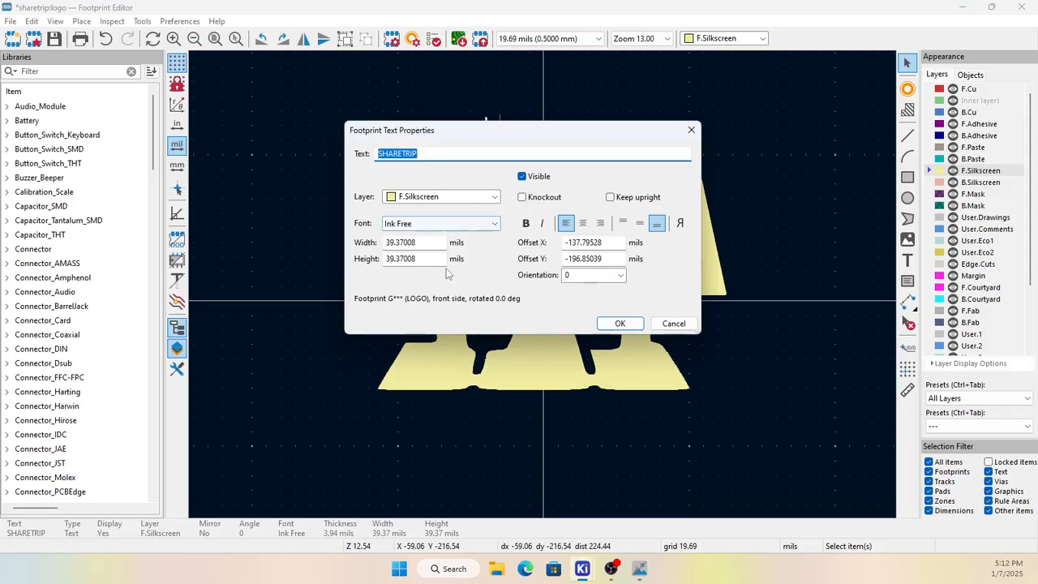
click(430, 242)
text(5)
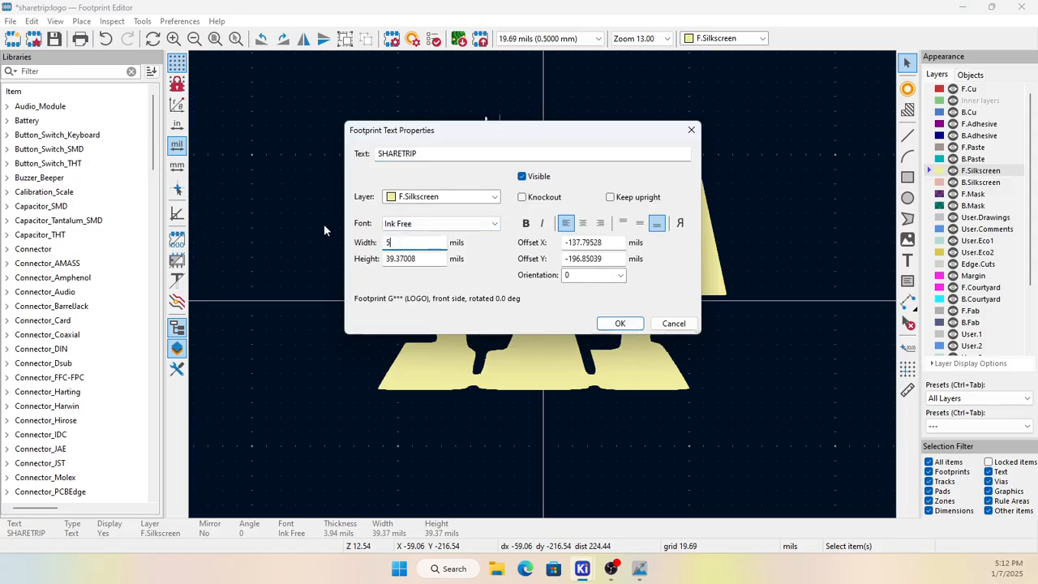
text(0)
key(Tab)
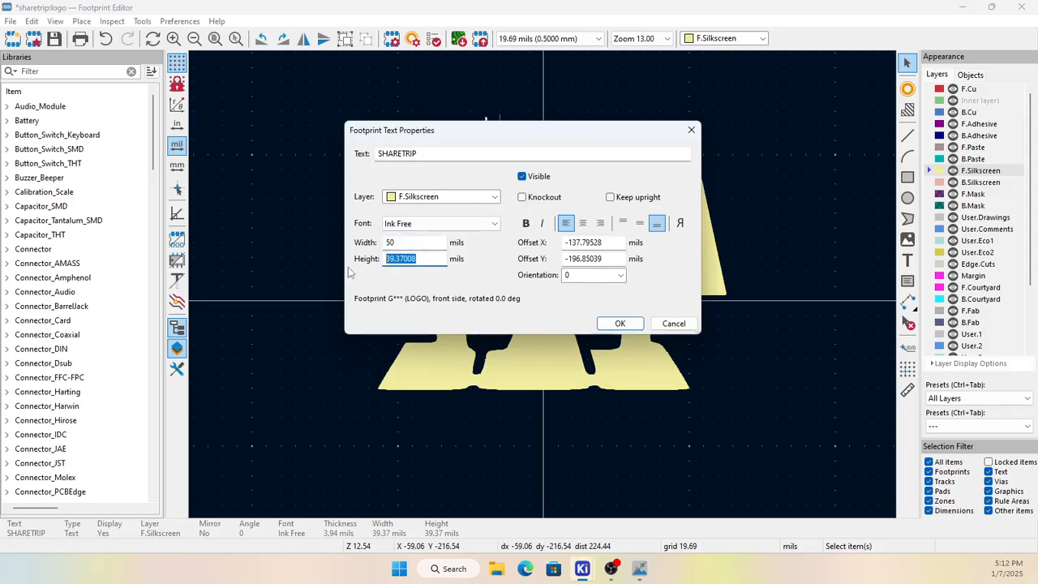
click(622, 328)
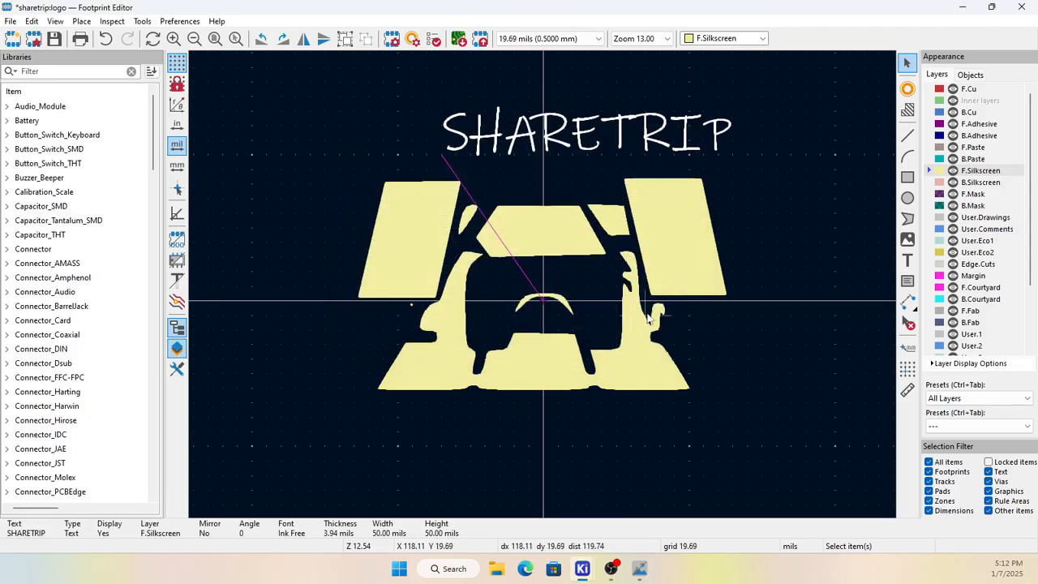
Step: Move the SHARETRIP text so it is centred above the logo artwork, and save the footprint
click(786, 174)
click(589, 134)
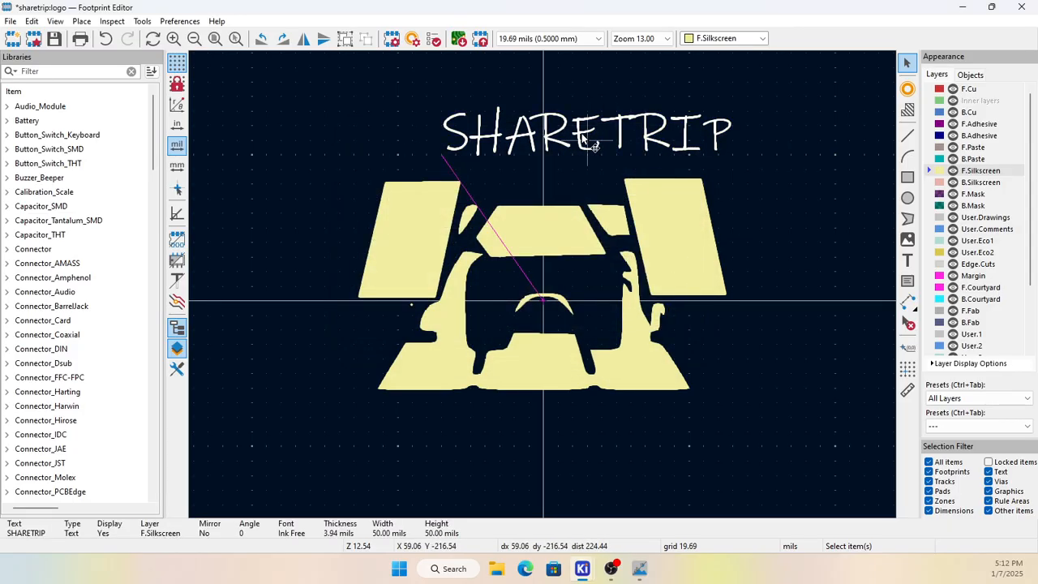
key(m)
click(399, 154)
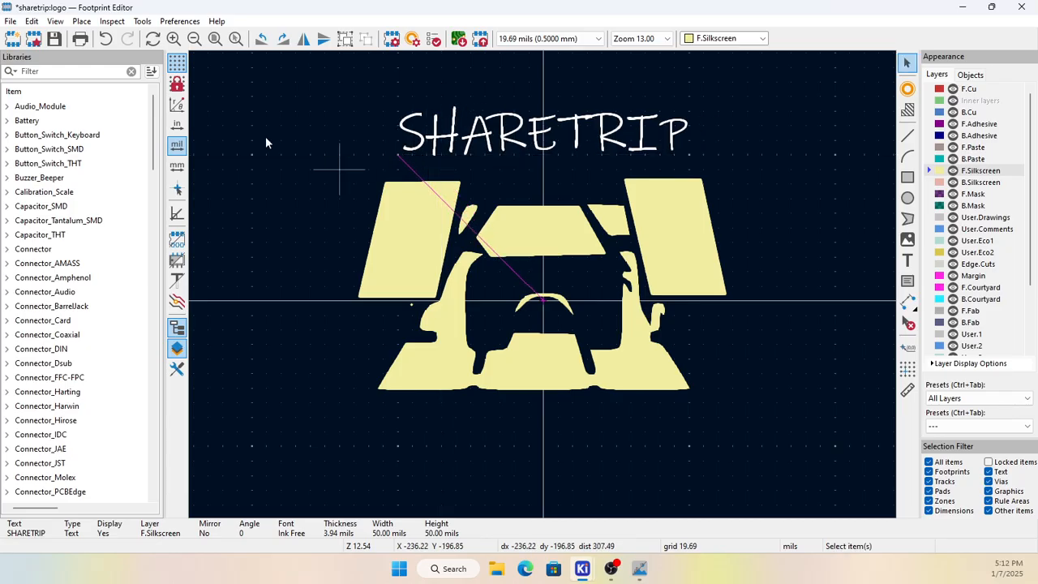
key(ctrl+s)
click(690, 98)
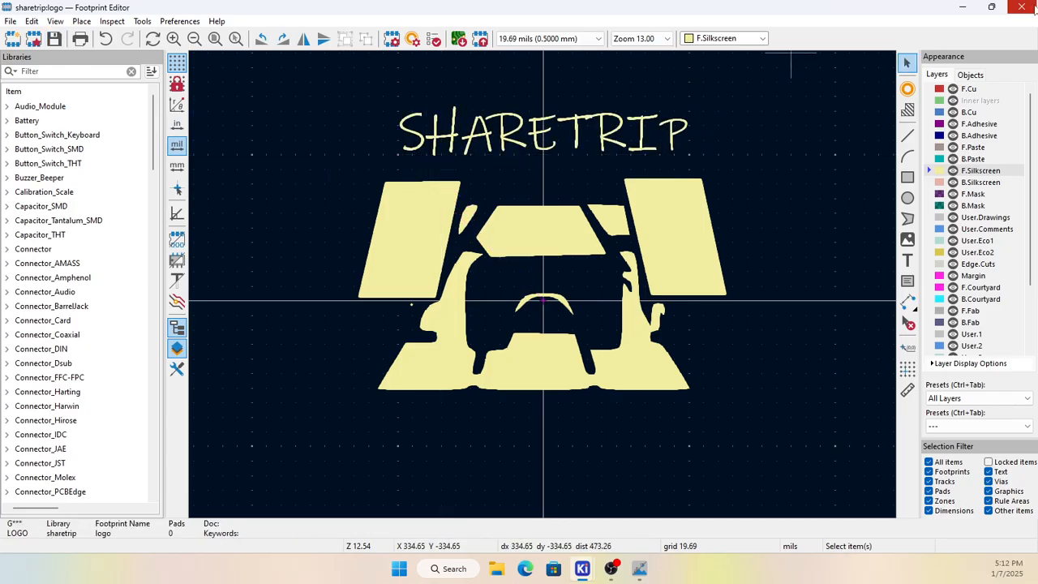
Step: Close the Footprint Editor, switch to the PCB Editor and delete the old front and back logo footprints from the board
click(1035, 8)
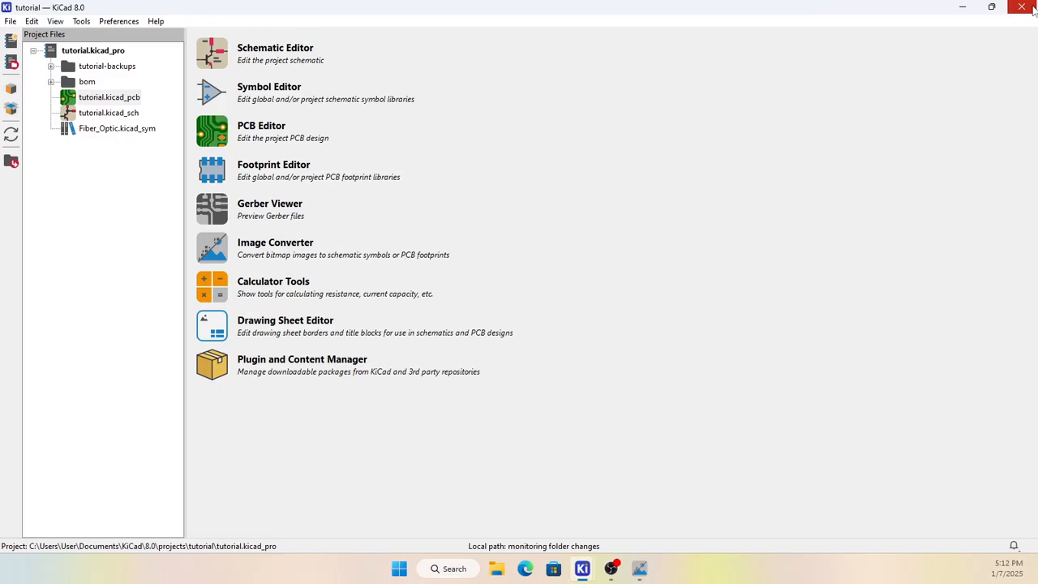
click(211, 132)
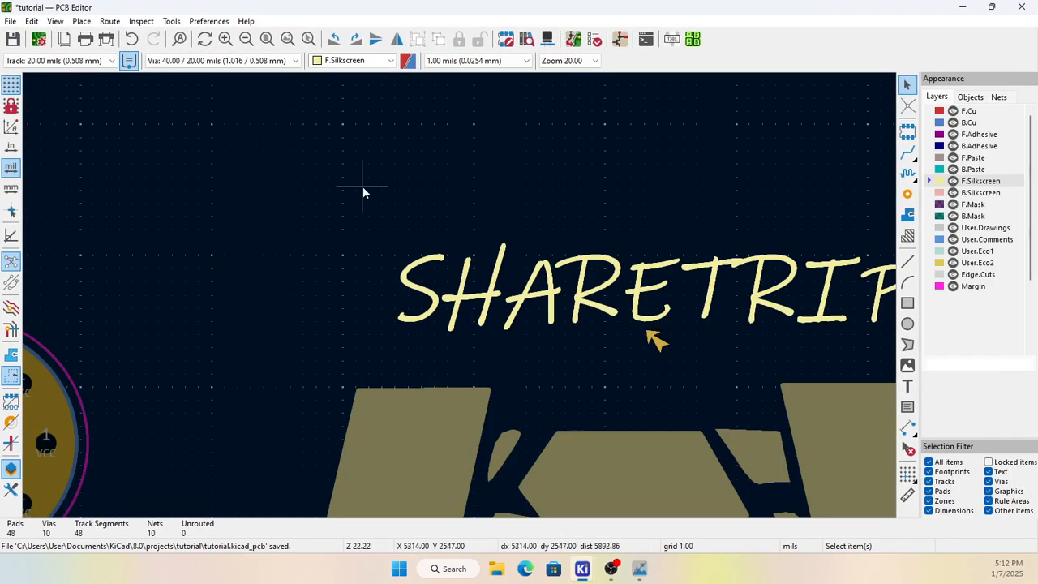
scroll(390, 301, down, 5)
drag(373, 268, 571, 467)
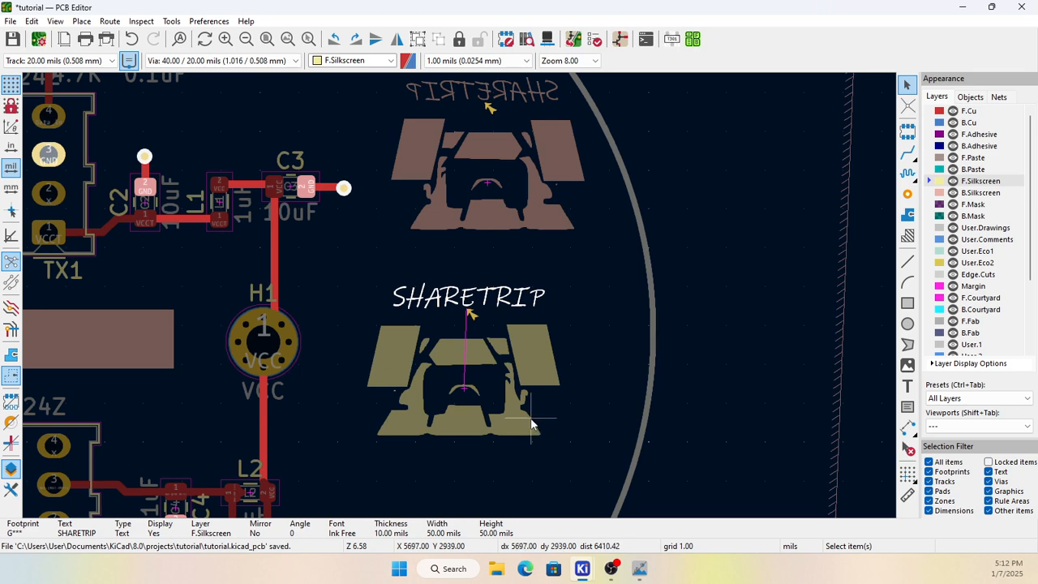
key(Delete)
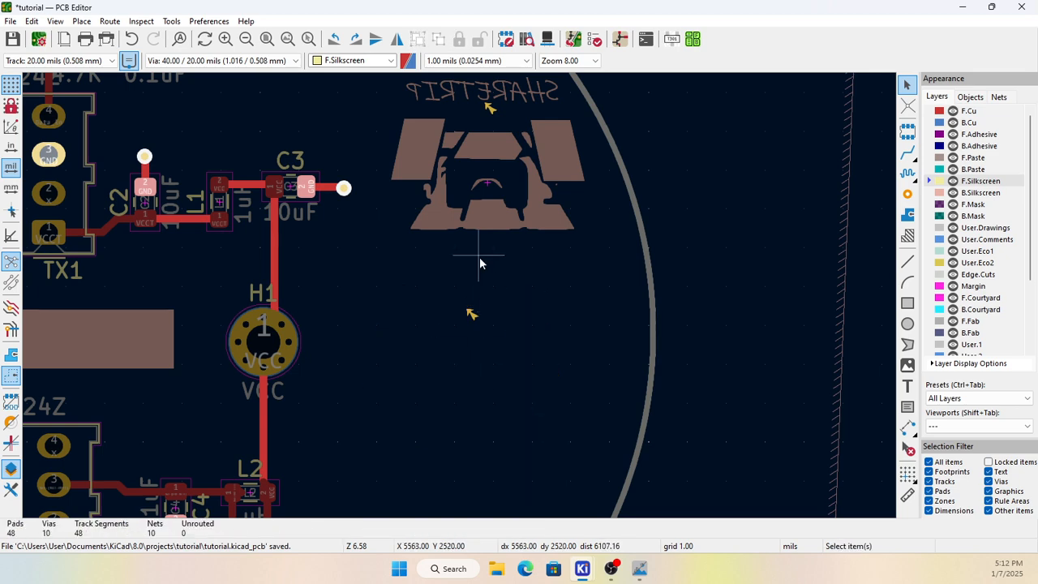
scroll(479, 257, up, 2)
drag(338, 98, 641, 394)
key(Delete)
key(Delete)
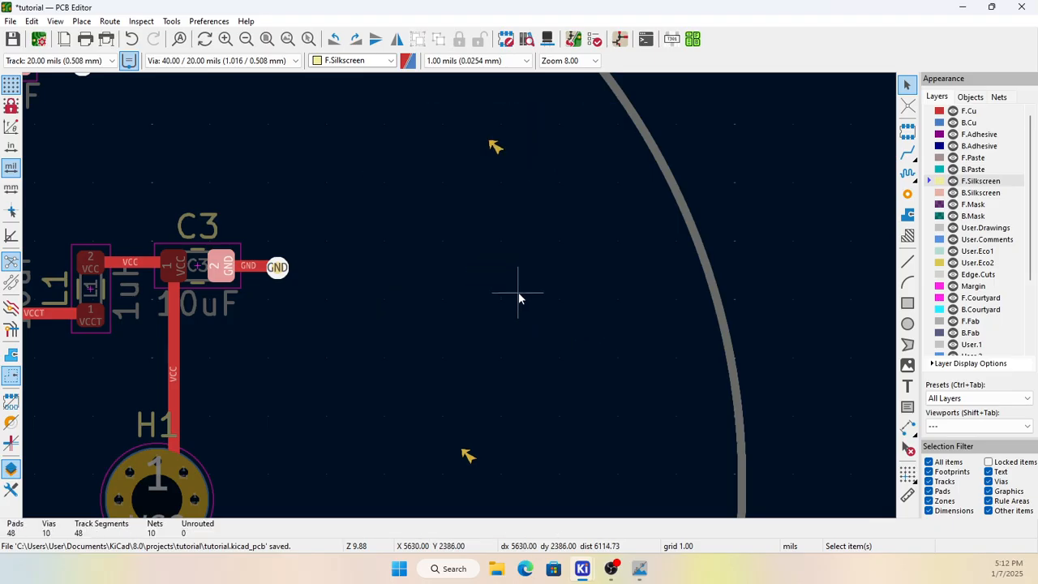
Step: Place the updated logo footprint from the sharetrip library on the board, to the right of C3, and save the board
click(908, 131)
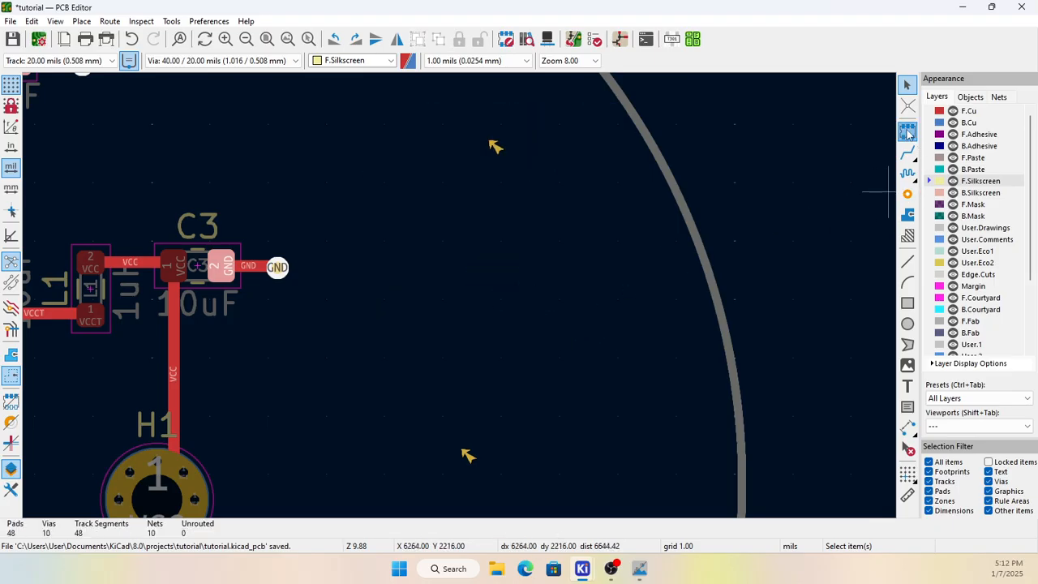
click(182, 206)
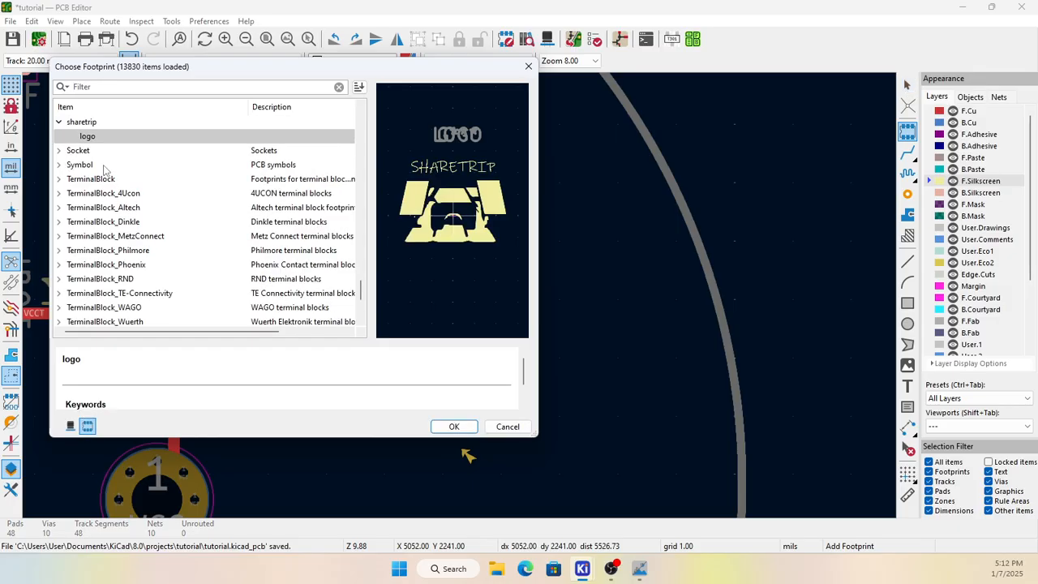
click(452, 425)
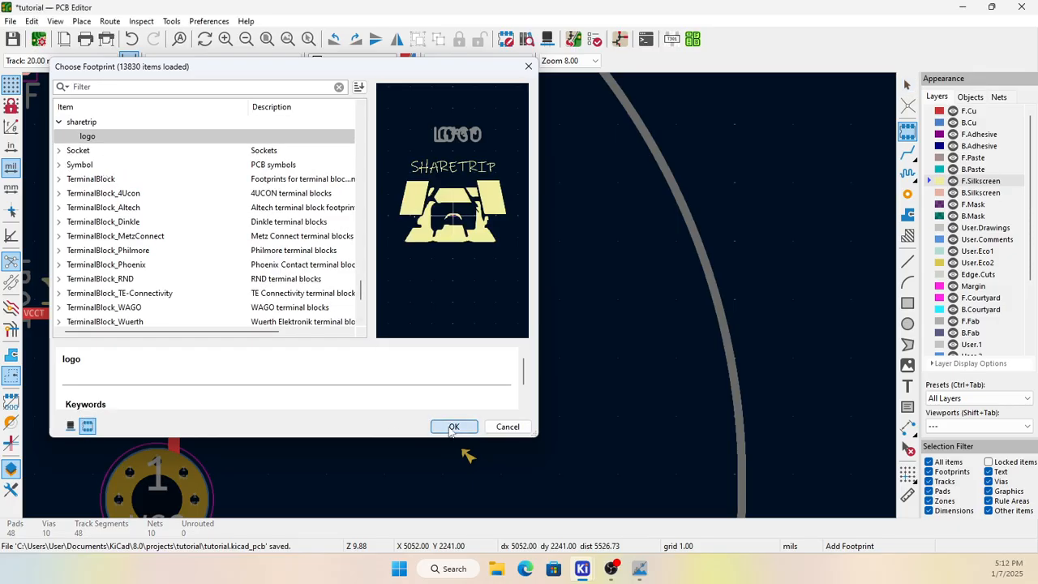
click(499, 345)
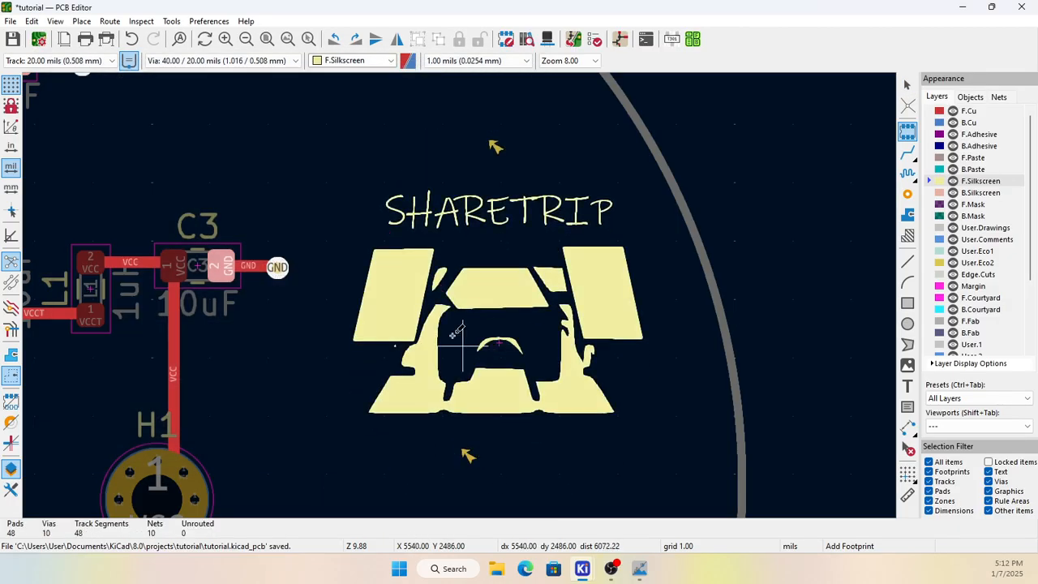
click(13, 39)
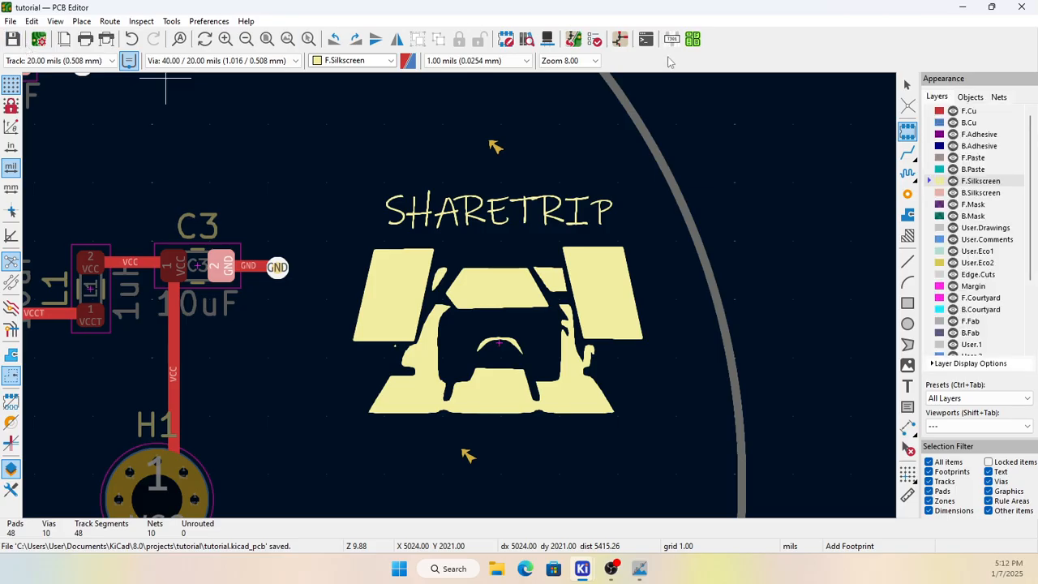
Step: Run the design rules check and locate the reported violation and its item on the board
click(594, 39)
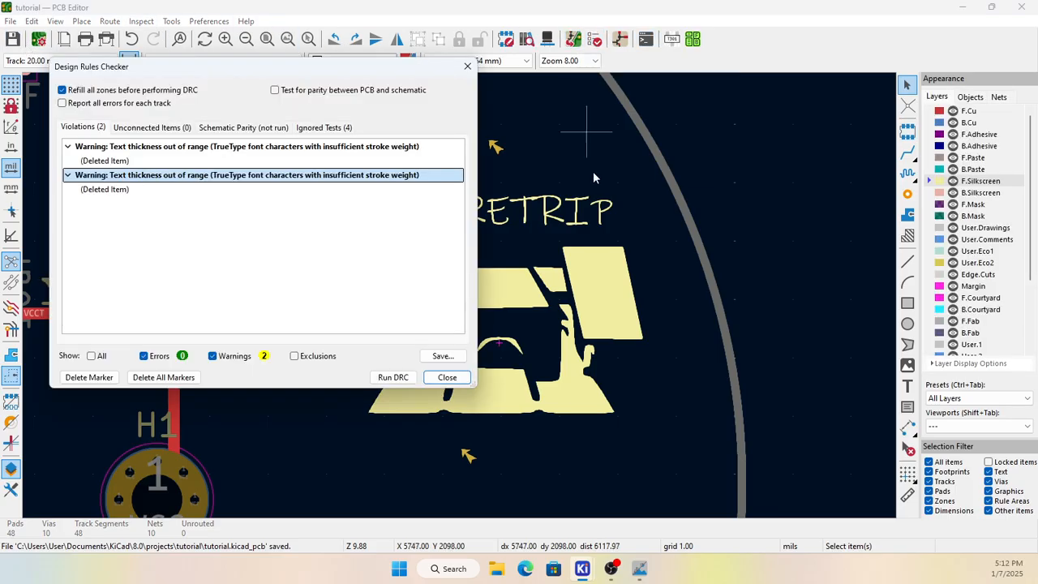
click(392, 377)
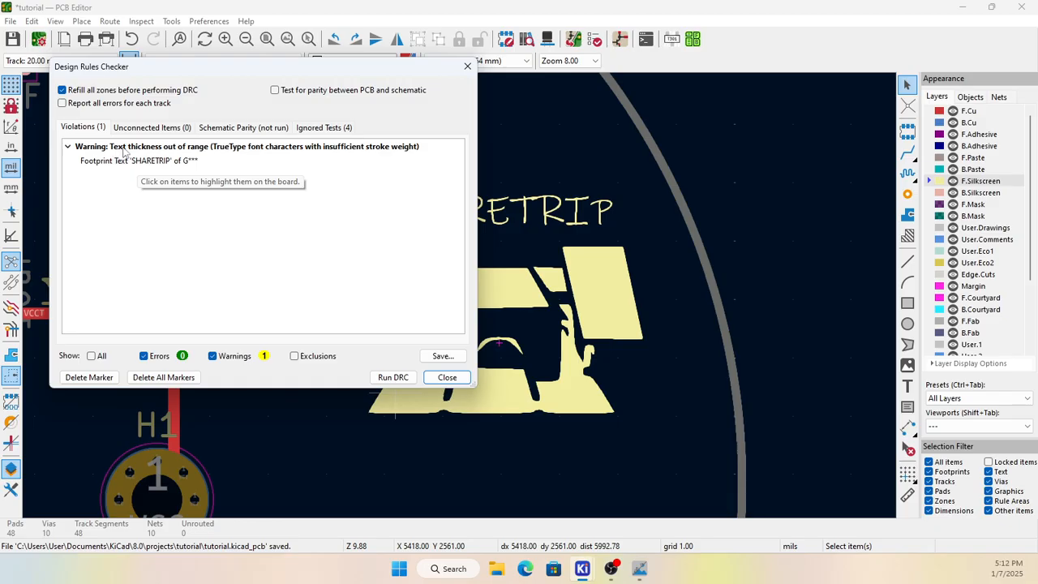
click(228, 147)
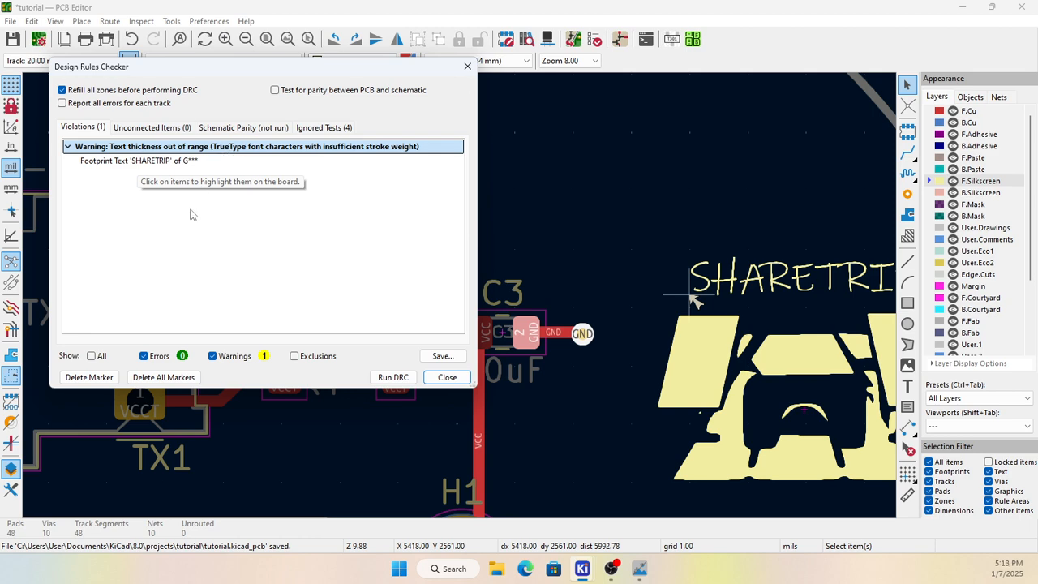
click(163, 162)
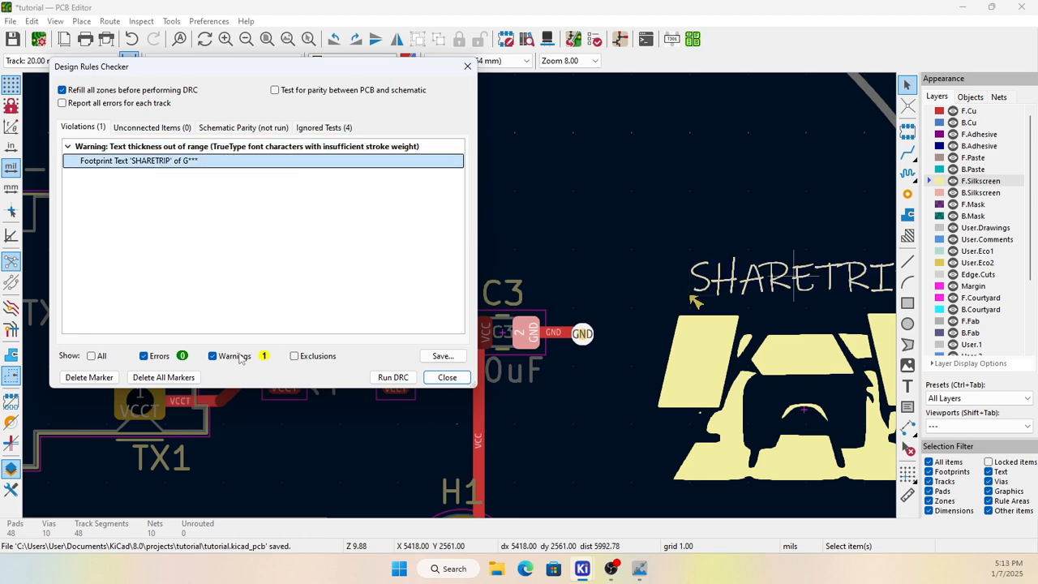
click(454, 384)
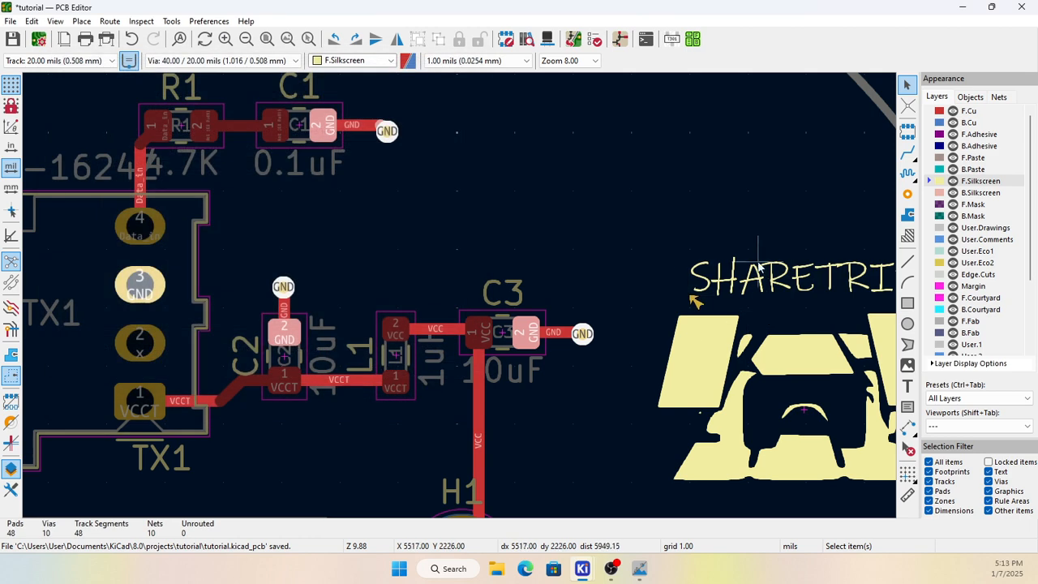
Step: Inspect the new logo and both sides of the board in the 3D Viewer
scroll(702, 174, down, 3)
scroll(462, 302, up, 2)
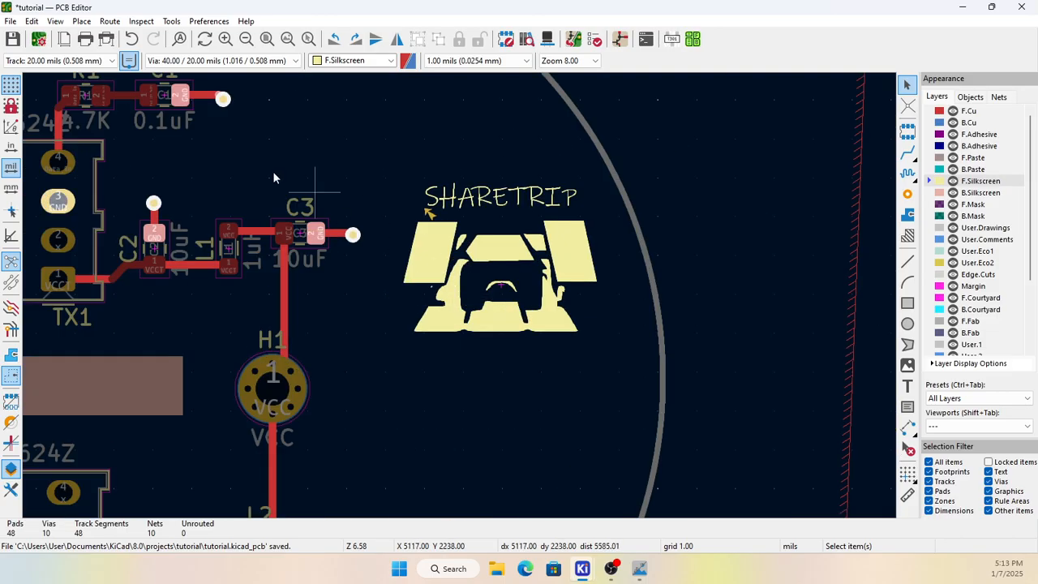
click(56, 21)
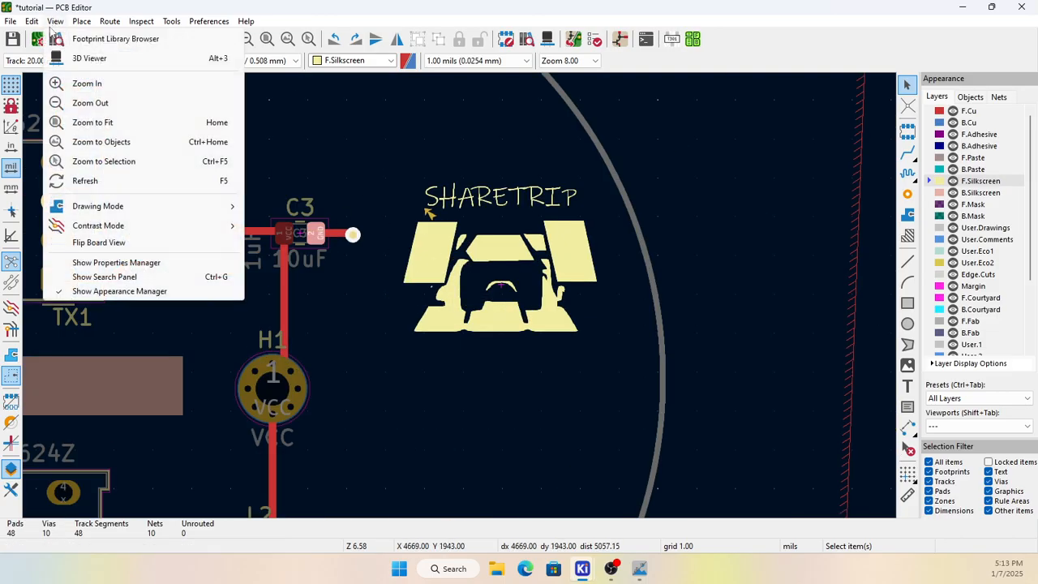
click(89, 59)
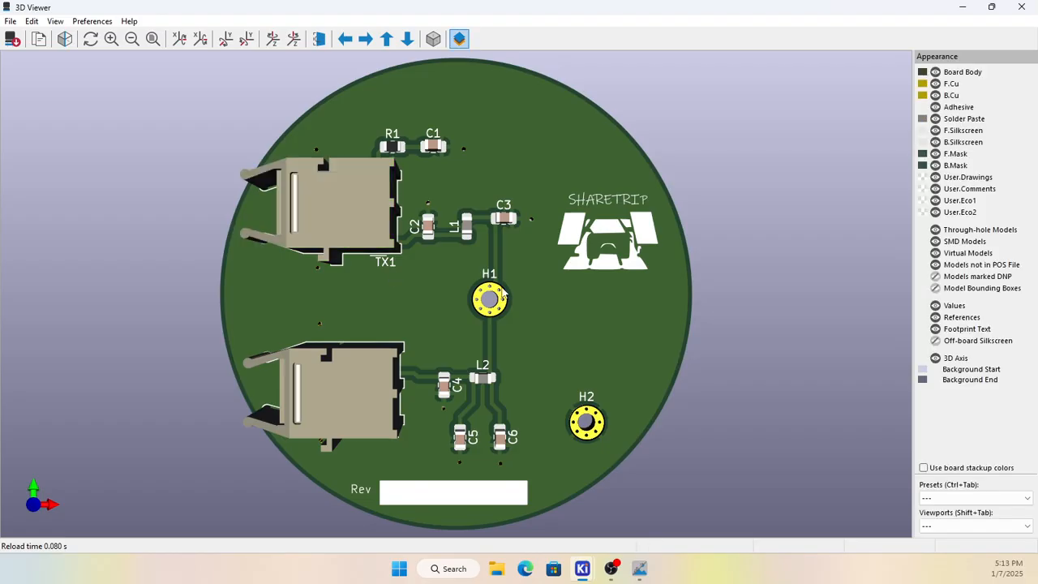
scroll(604, 272, up, 1)
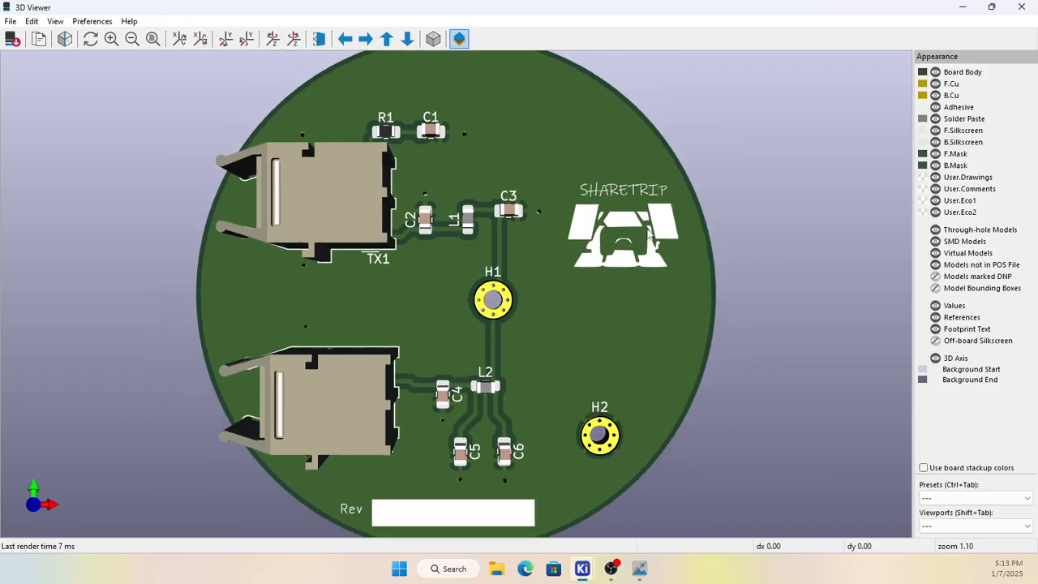
drag(568, 313, 339, 267)
drag(401, 339, 435, 119)
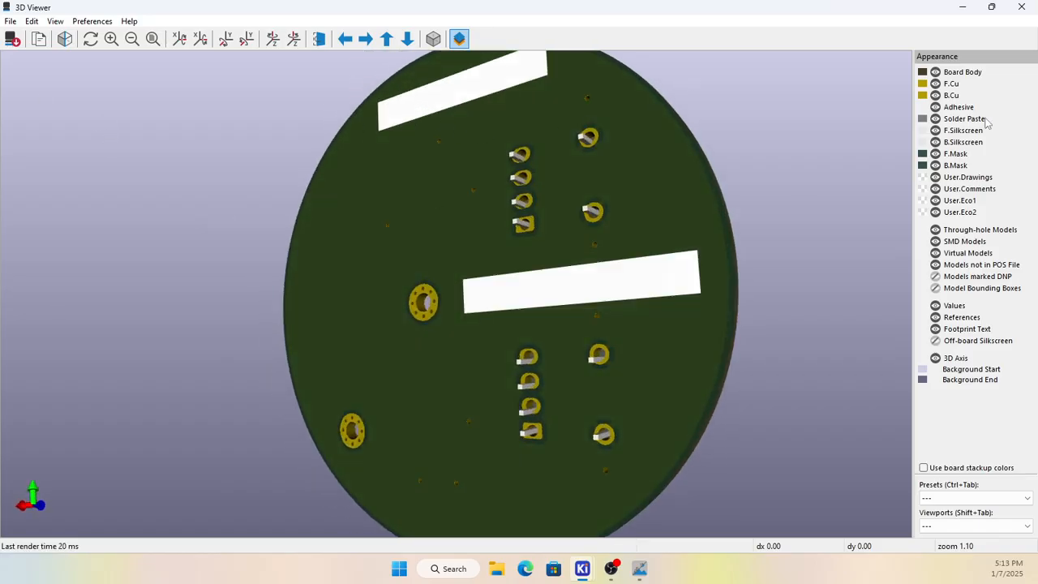
click(1021, 6)
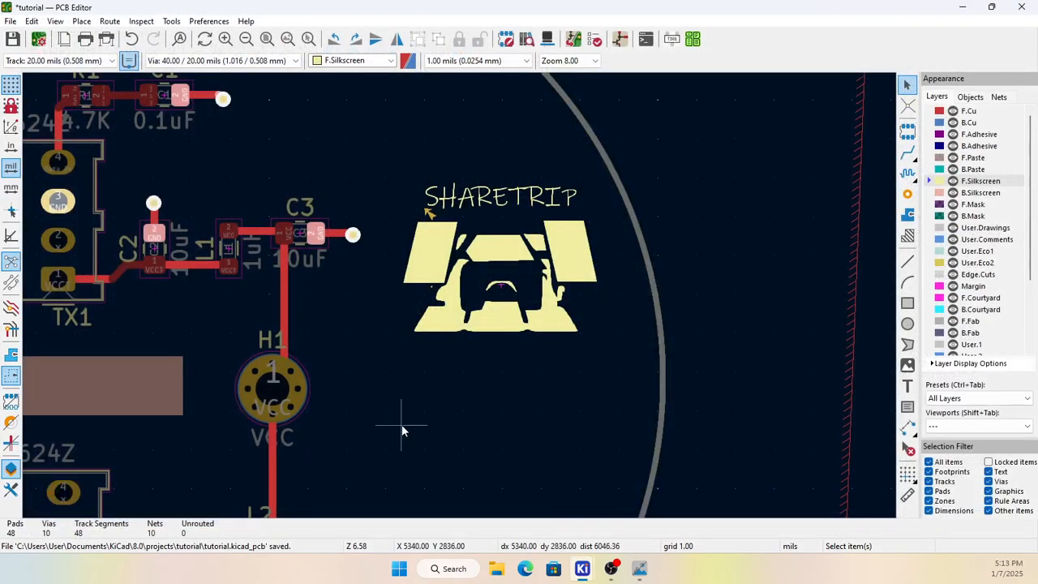
Step: Add an "SN" text in KiCad Font on B.Silkscreen and place it to the right of the rectangle above R1 and C1
scroll(406, 319, down, 3)
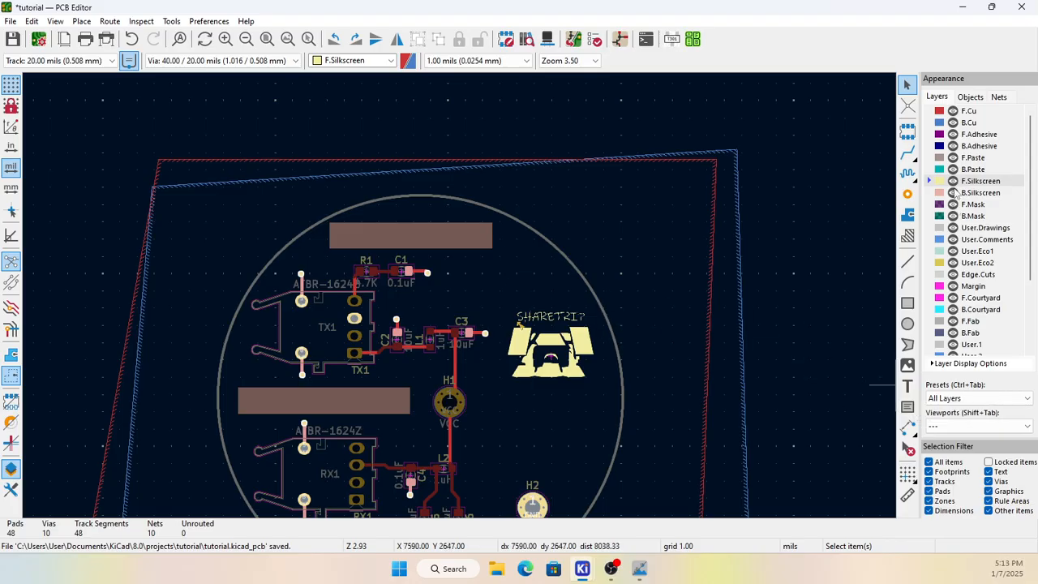
click(962, 195)
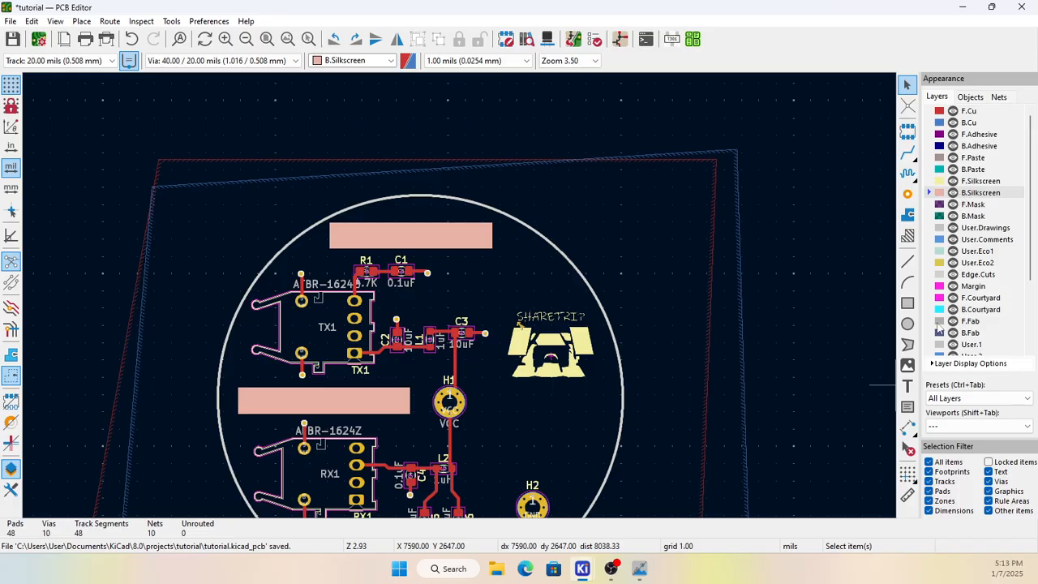
click(908, 386)
click(484, 298)
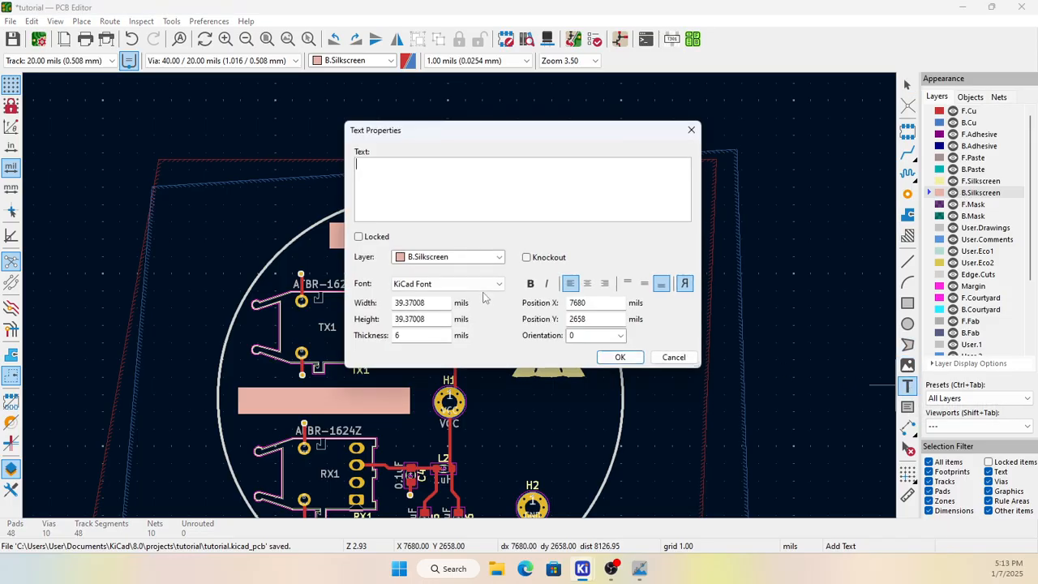
click(371, 160)
click(620, 357)
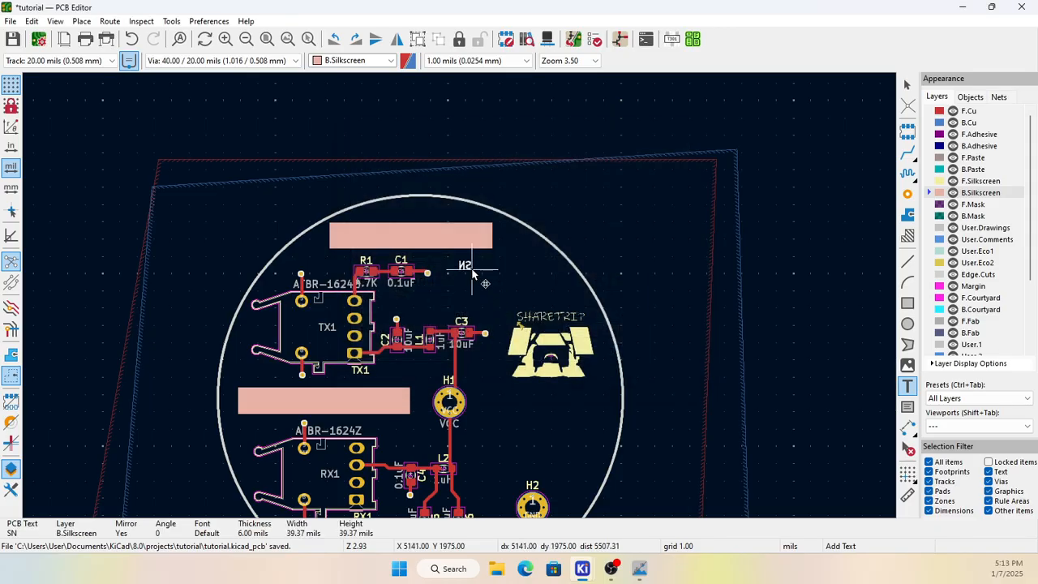
click(515, 248)
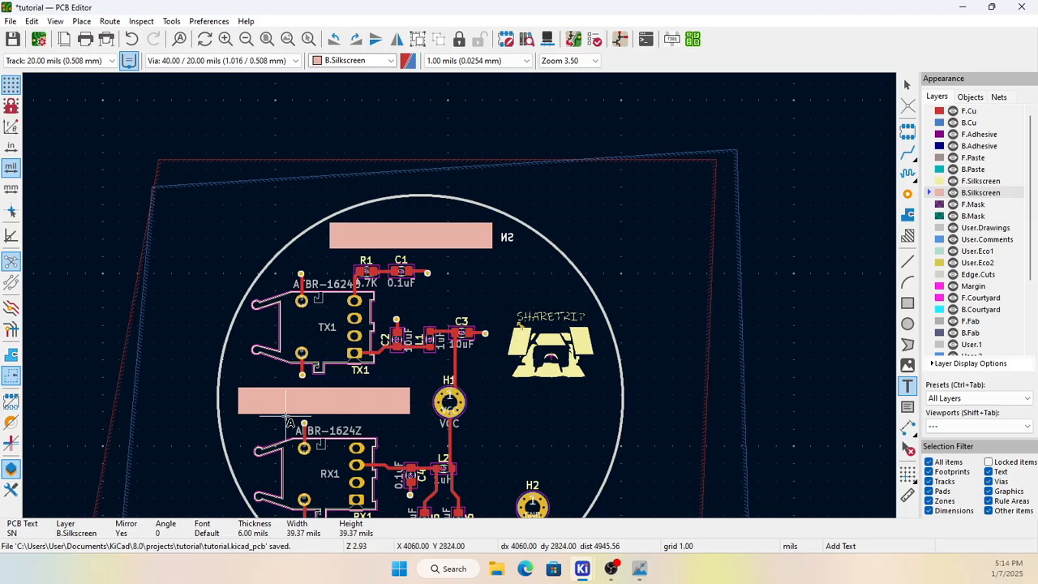
key(Escape)
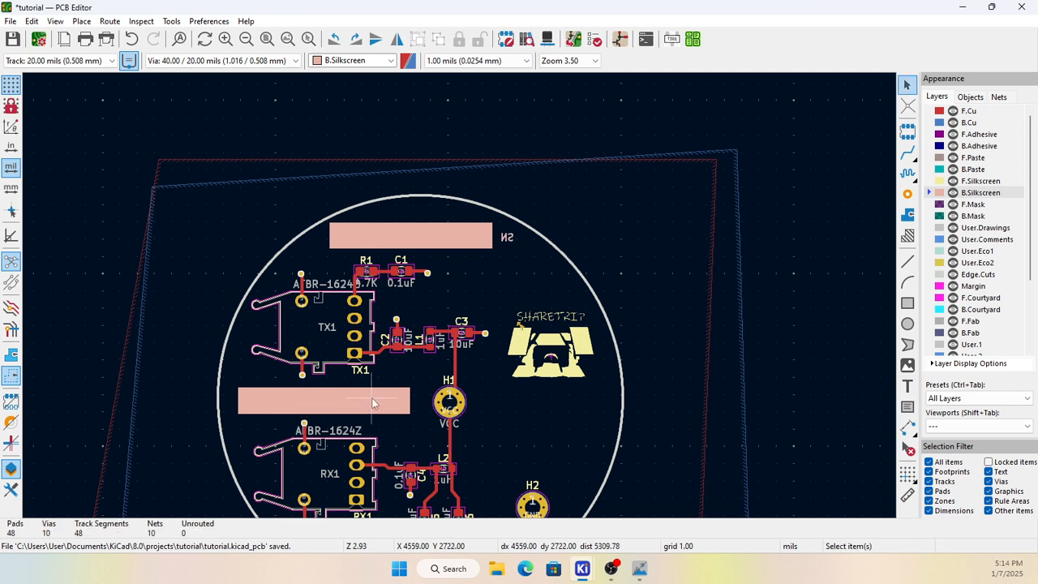
Step: Shrink the B.Silkscreen rectangle below TX1 to about 509 by 95 mils and place a "PN" text on the same layer to its right
click(393, 404)
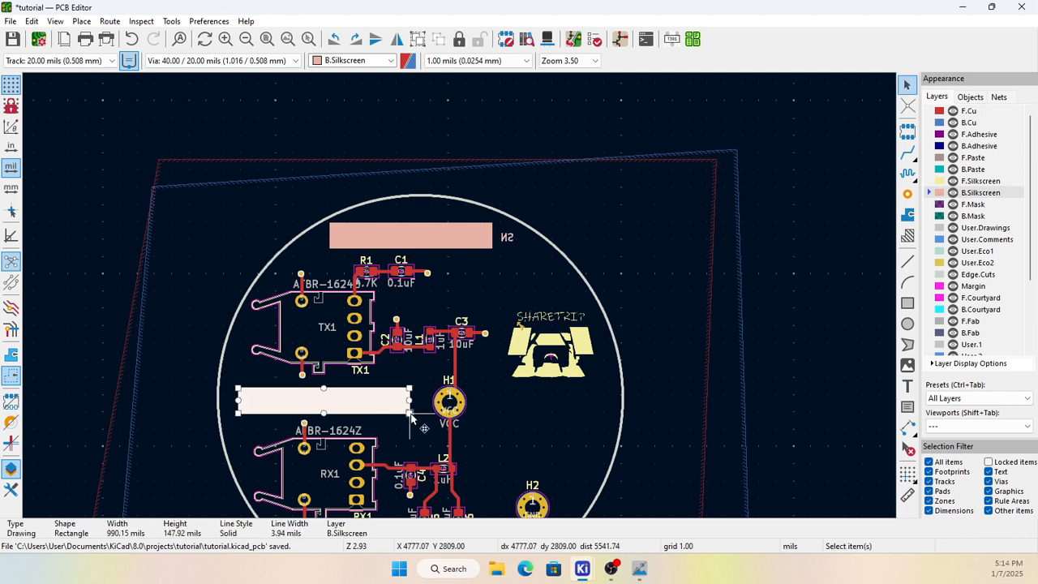
drag(410, 415, 326, 405)
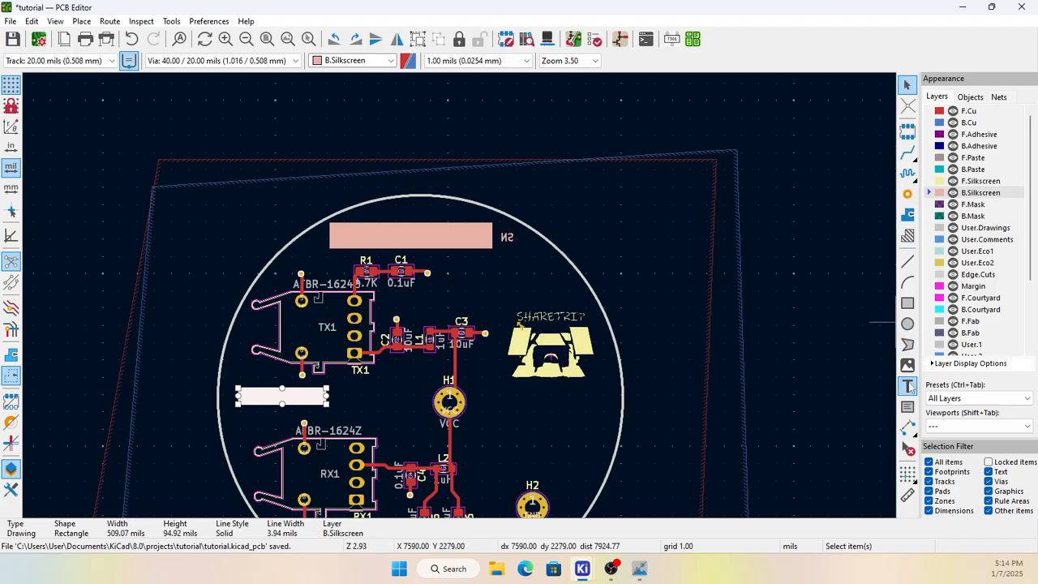
click(908, 387)
click(892, 392)
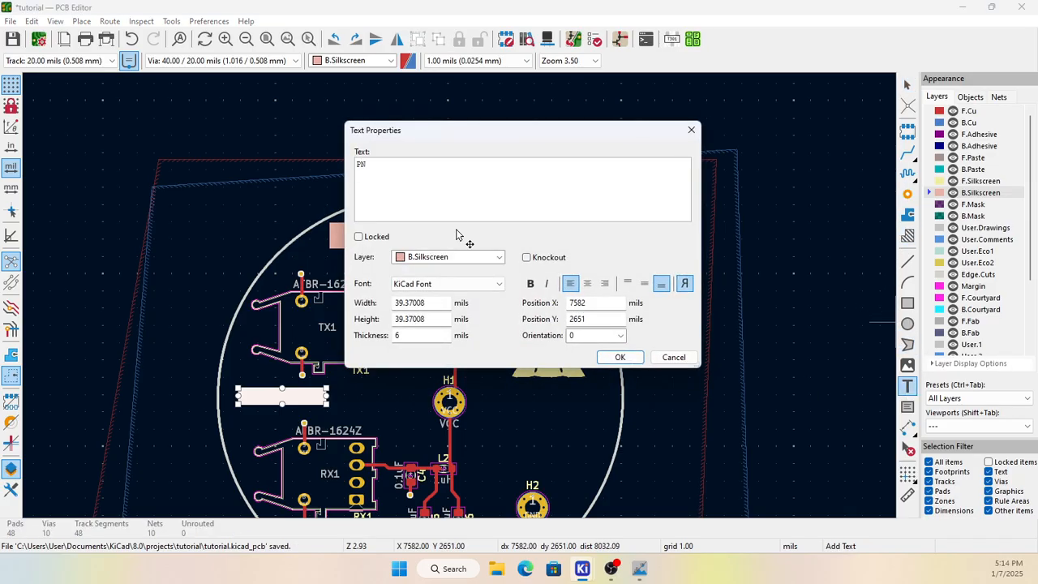
click(619, 357)
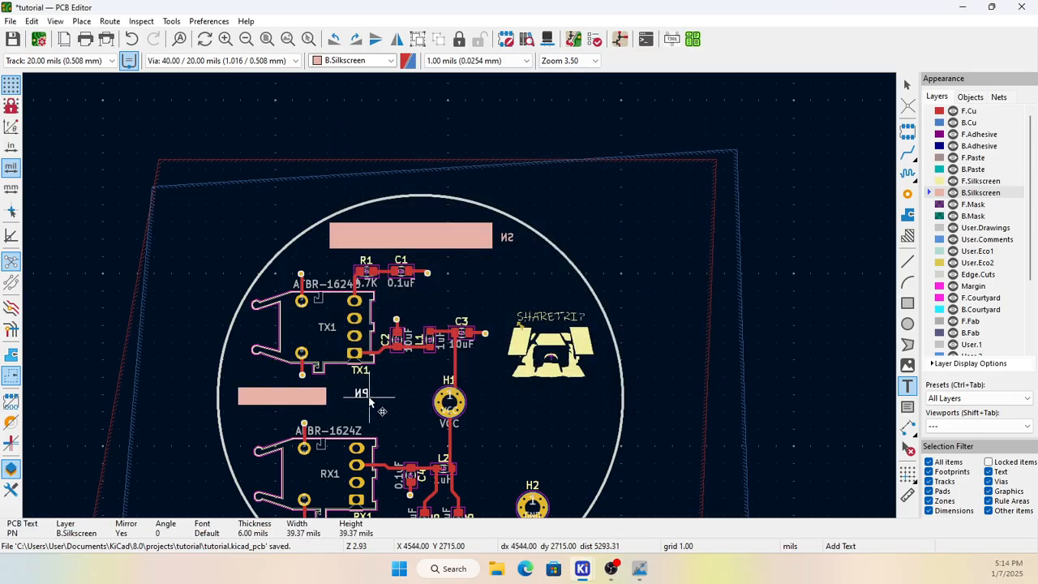
click(350, 403)
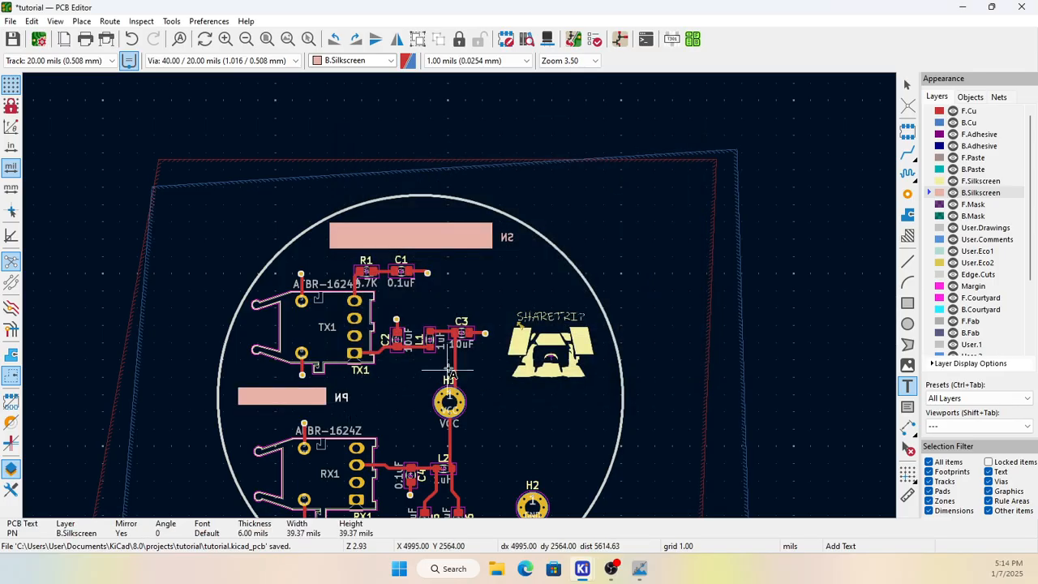
Step: Leave text placement, save the board, and inspect its component side at an angle in the 3D Viewer
key(Escape)
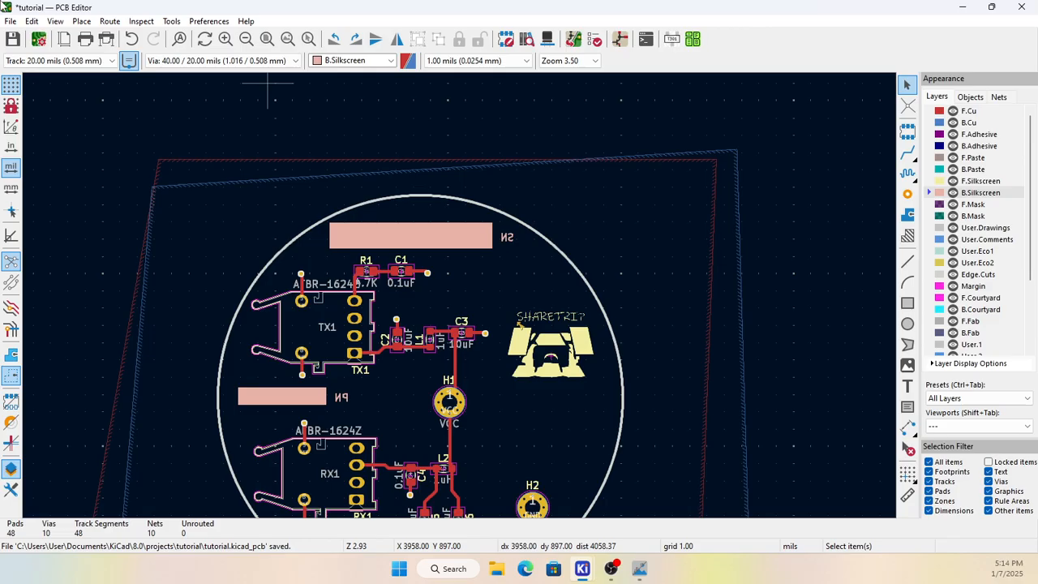
click(13, 42)
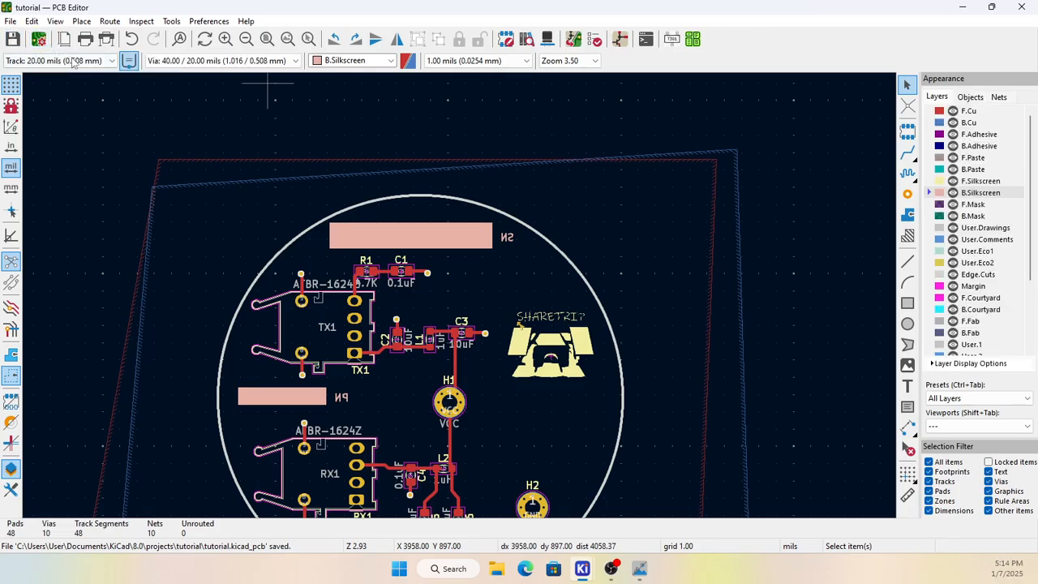
click(55, 21)
click(81, 59)
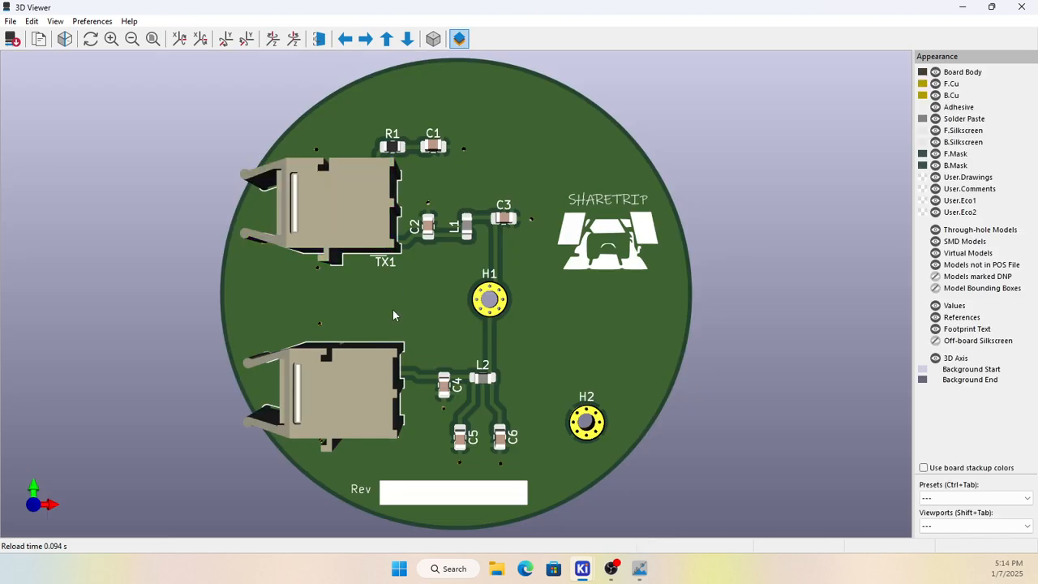
drag(400, 307, 613, 273)
drag(483, 291, 339, 336)
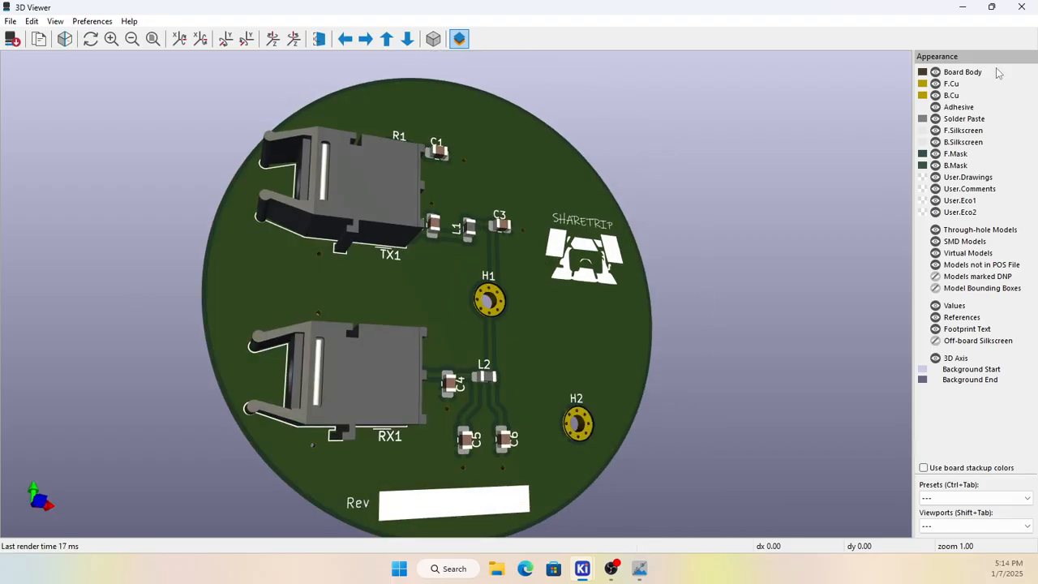
click(1028, 6)
Step: Shrink the F.Silkscreen rectangle beside the "Rev" text to about a quarter of its width, keeping the edge nearest the text, and save the board
scroll(541, 382, down, 3)
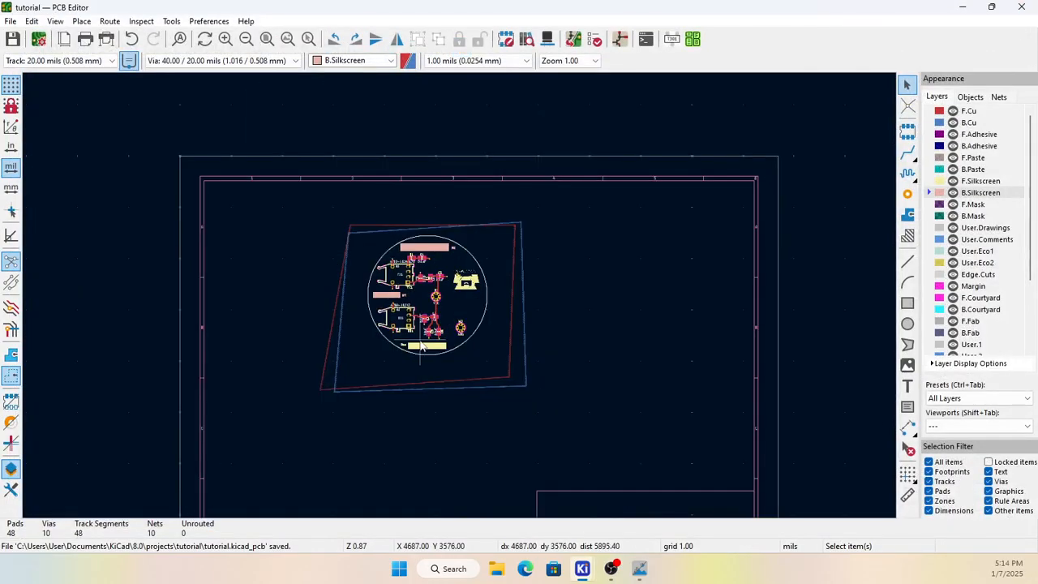
scroll(493, 296, up, 4)
scroll(474, 316, up, 4)
click(560, 303)
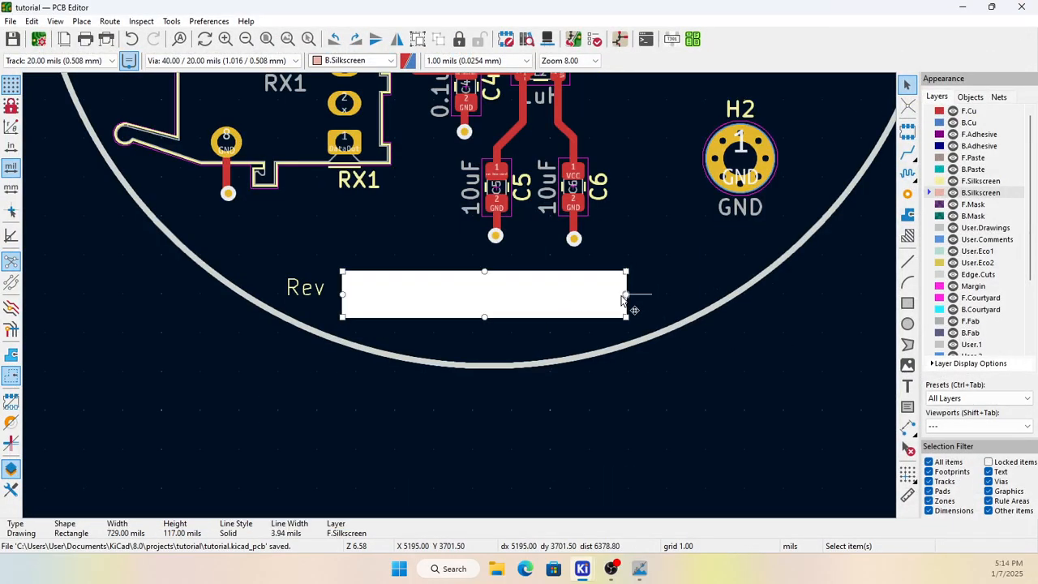
drag(623, 298, 408, 307)
click(494, 287)
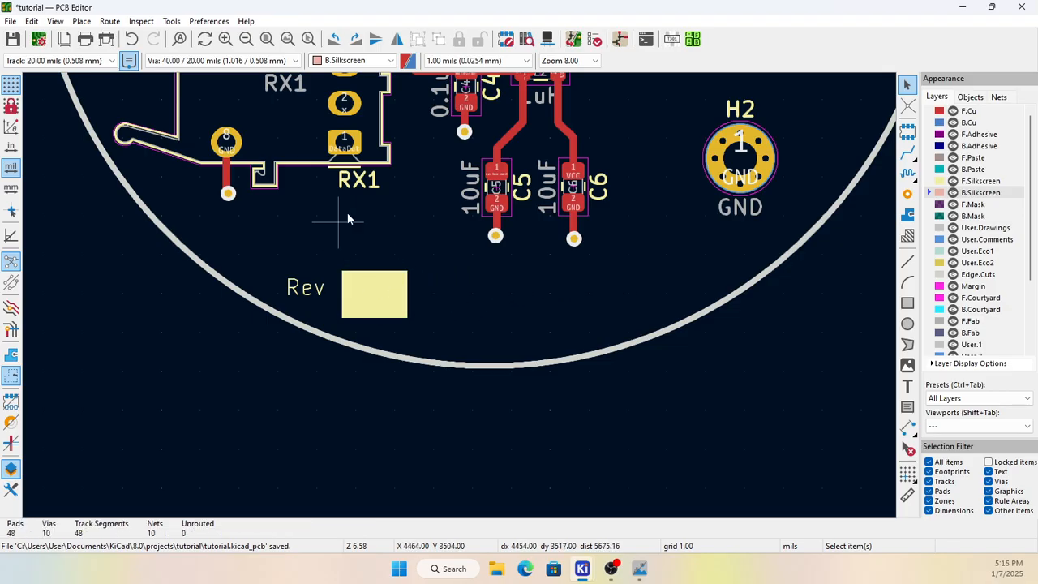
click(12, 39)
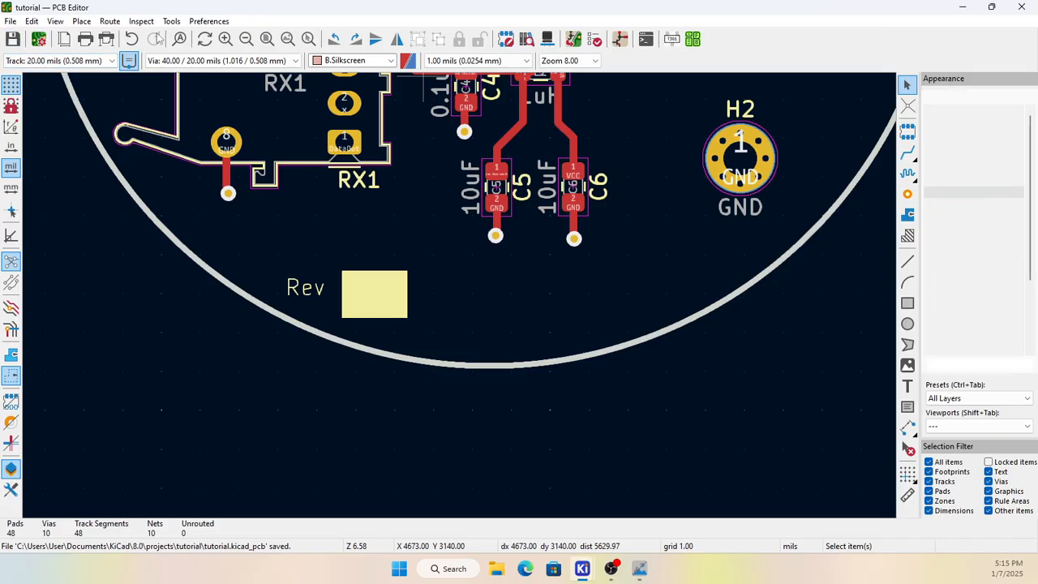
Step: Inspect the shortened Rev rectangle, logo and components in the 3D Viewer, and tilt the board so the fiber connector openings show
click(55, 22)
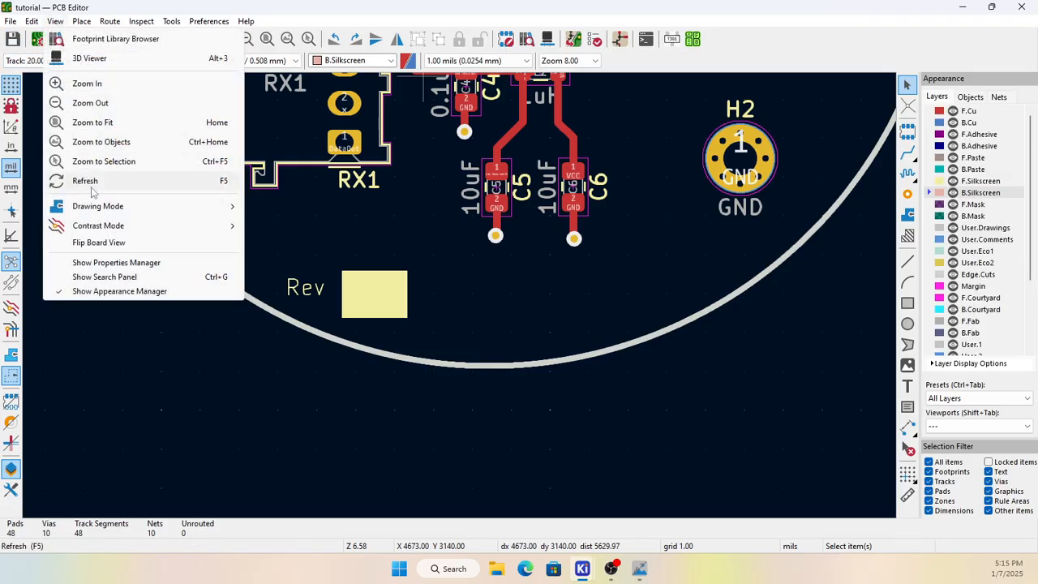
click(75, 58)
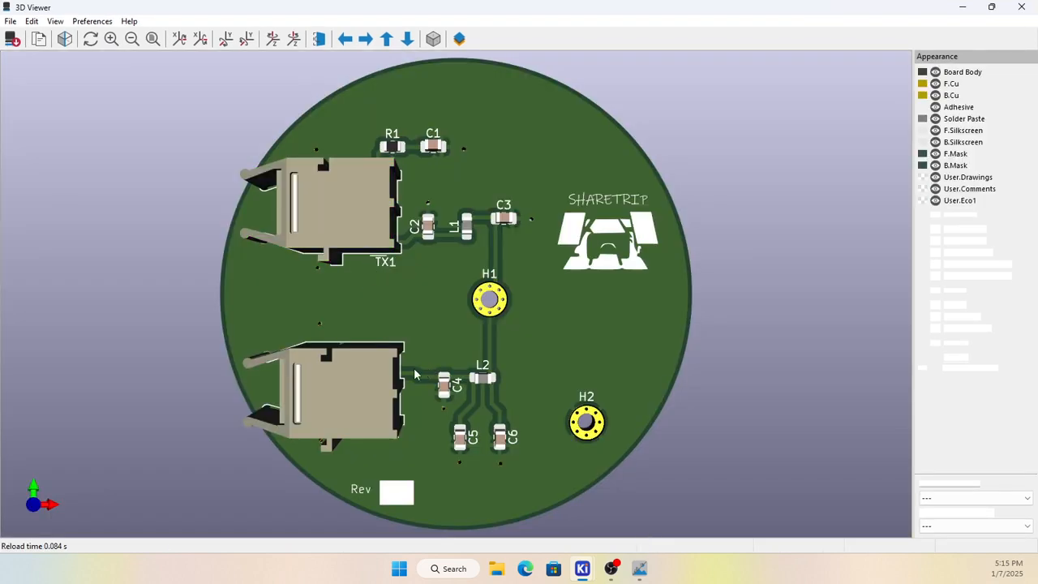
scroll(413, 381, down, 1)
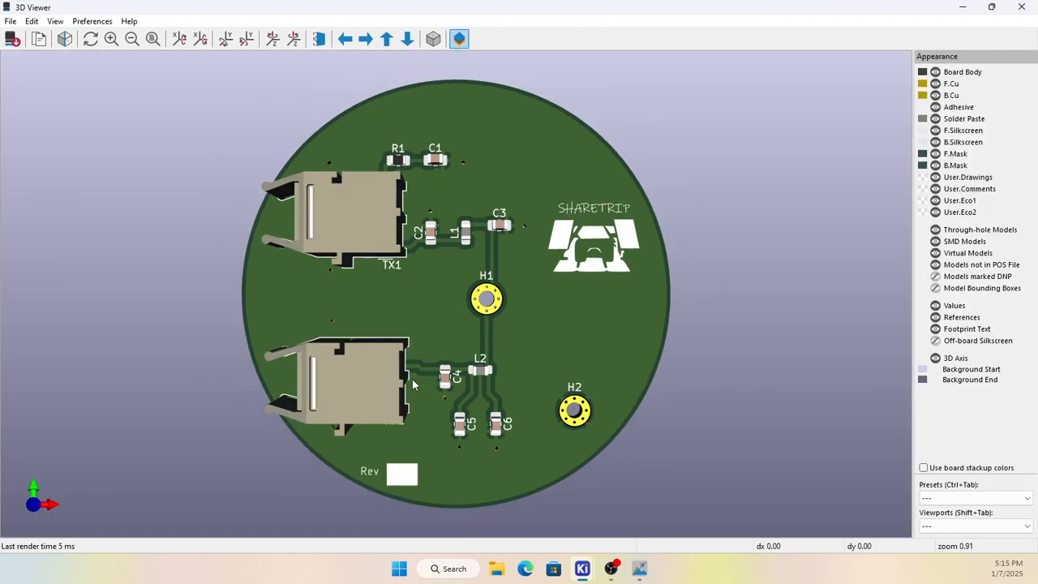
scroll(464, 343, up, 2)
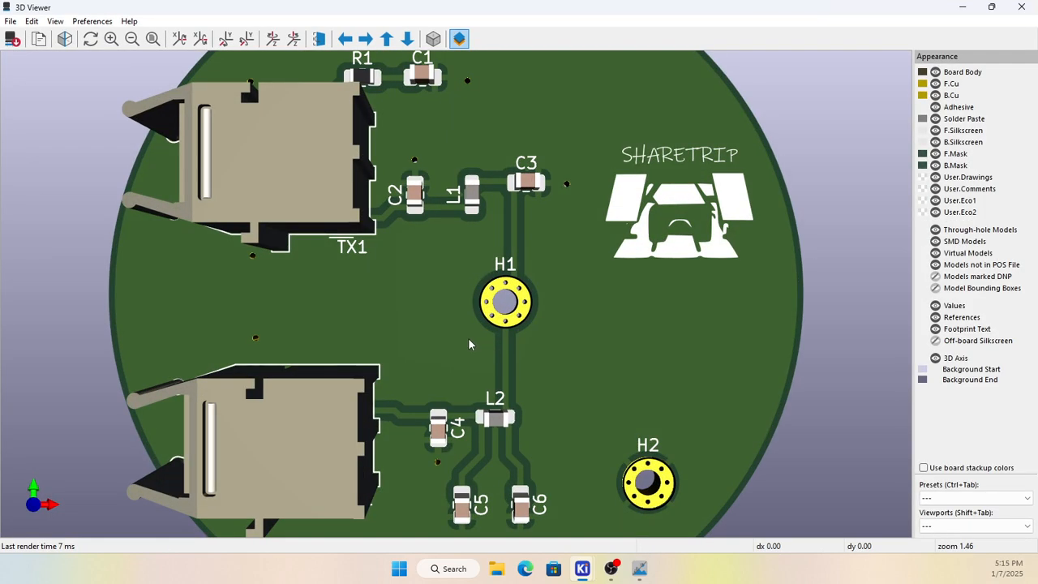
scroll(468, 337, down, 3)
drag(414, 437, 470, 271)
drag(437, 418, 427, 68)
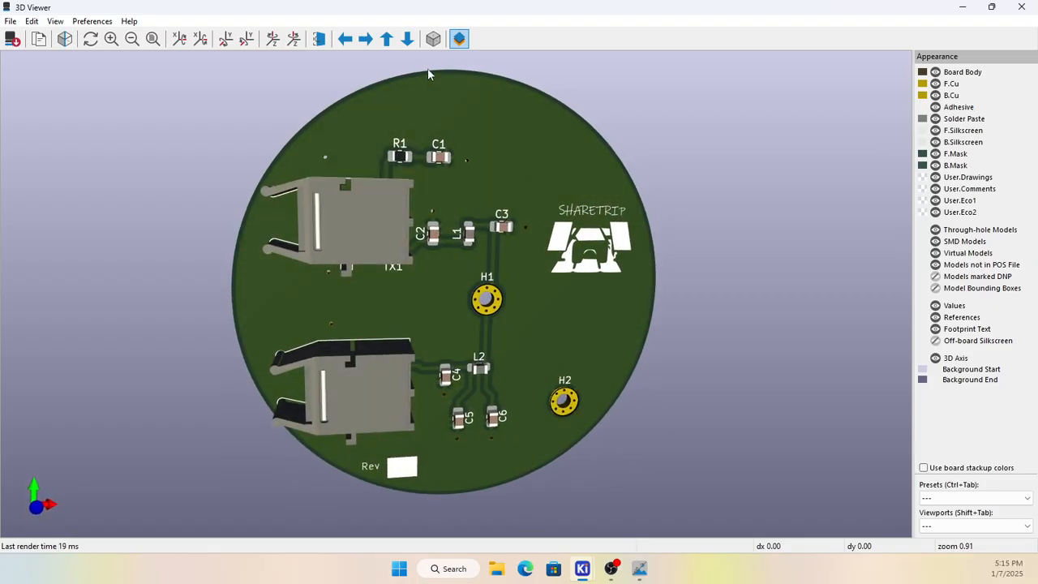
scroll(409, 300, up, 5)
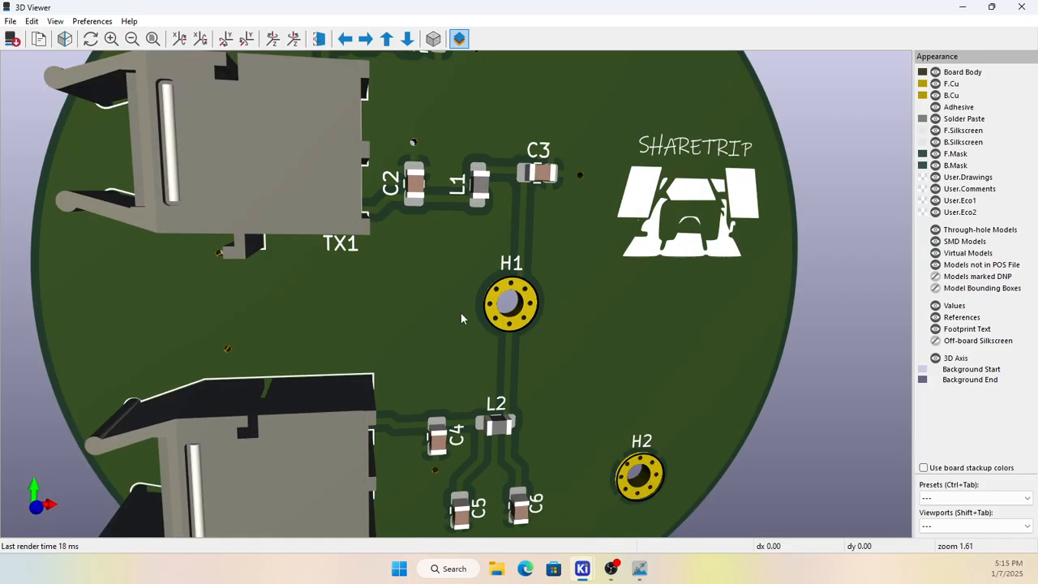
scroll(396, 304, down, 5)
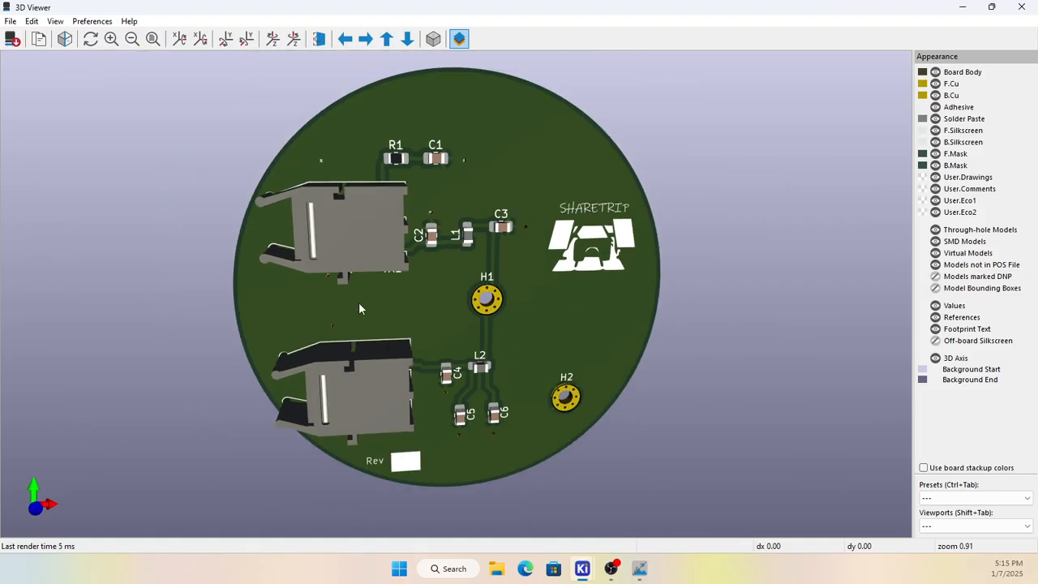
drag(283, 265, 486, 278)
Step: Start exporting the current 3D view as PNG, and create and open a folder named "upload" in Downloads
click(12, 21)
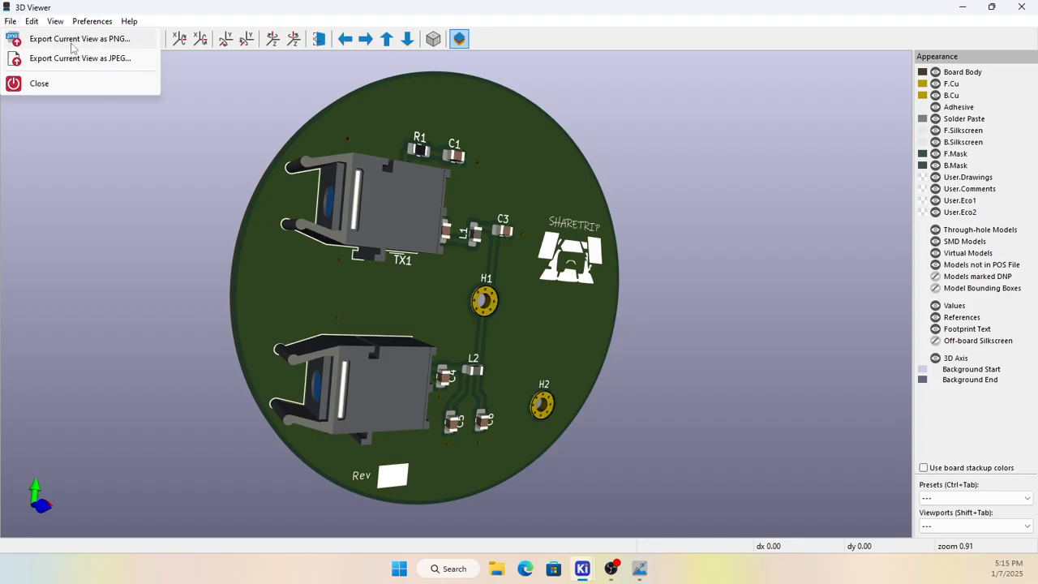
click(71, 43)
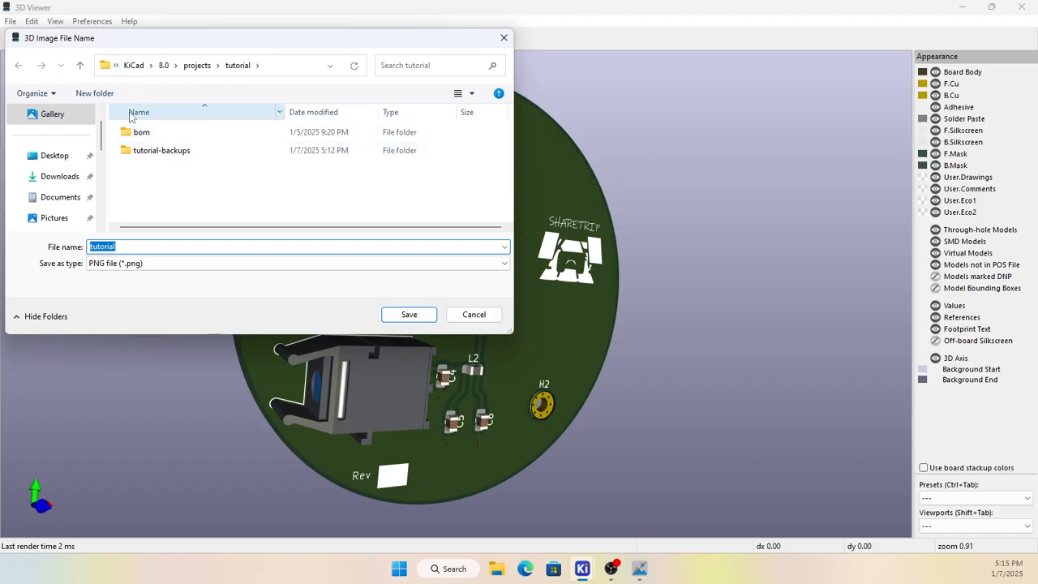
click(70, 180)
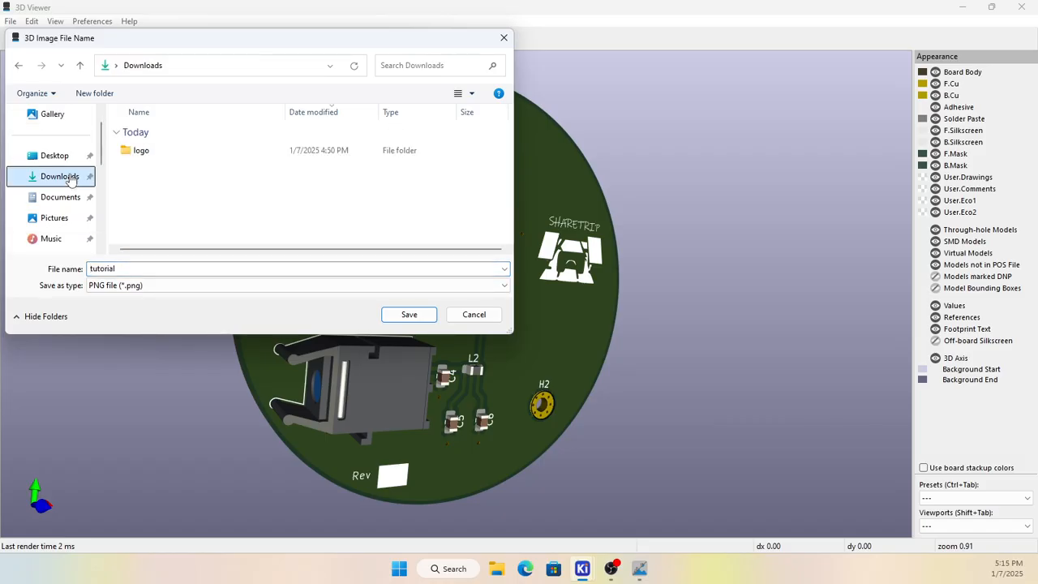
right_click(130, 212)
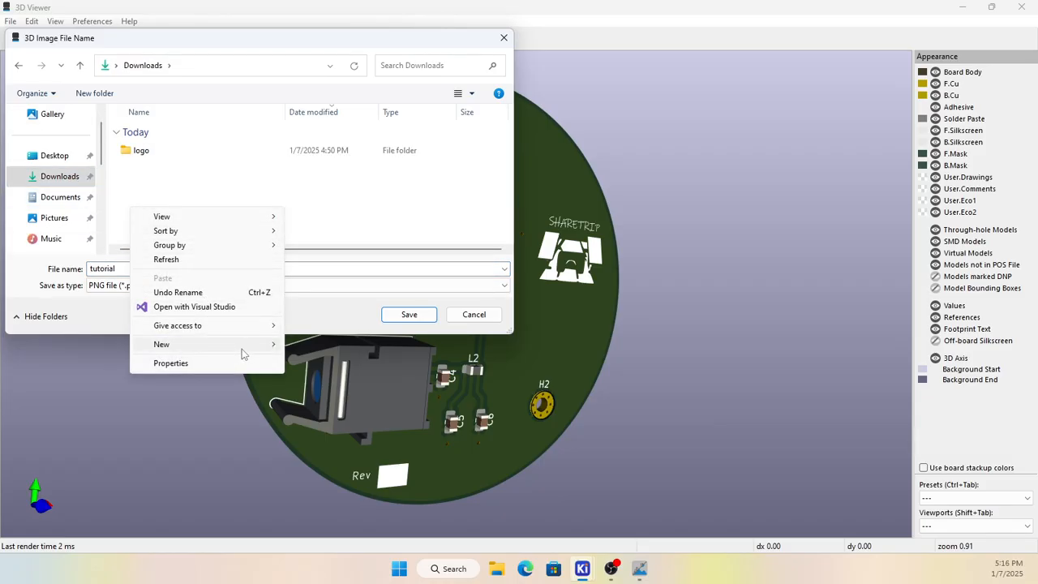
mouse_move(242, 354)
click(336, 347)
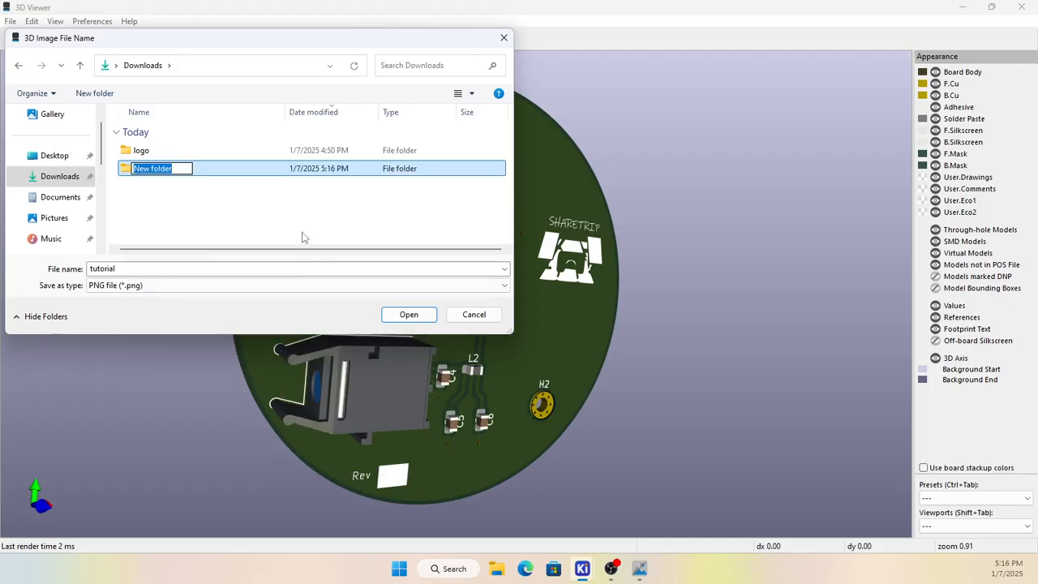
text(u)
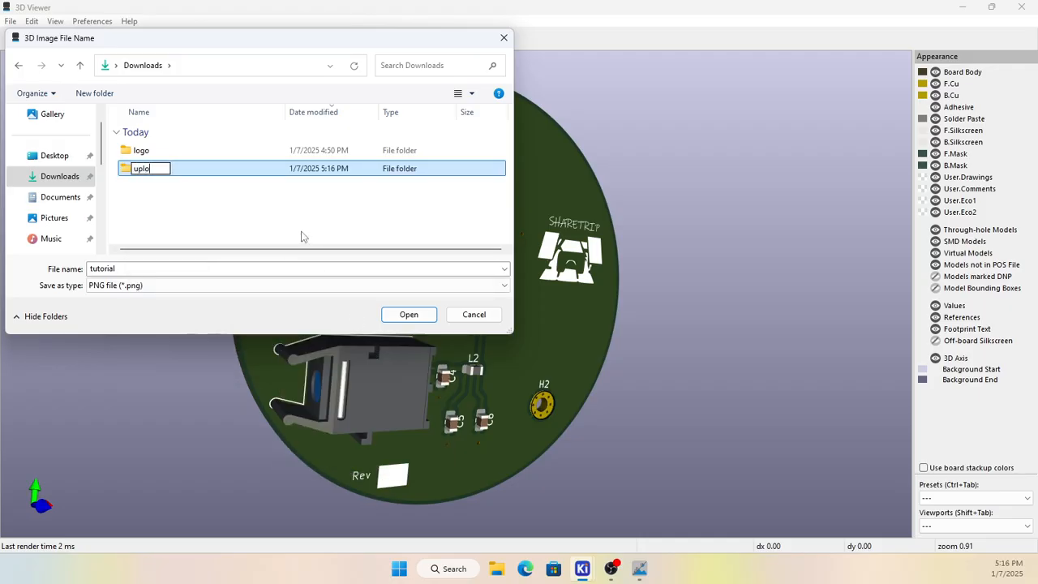
text(pload)
double_click(126, 172)
Step: Save the PNG image as "tutorial2" in the upload folder and close the 3D Viewer
double_click(117, 267)
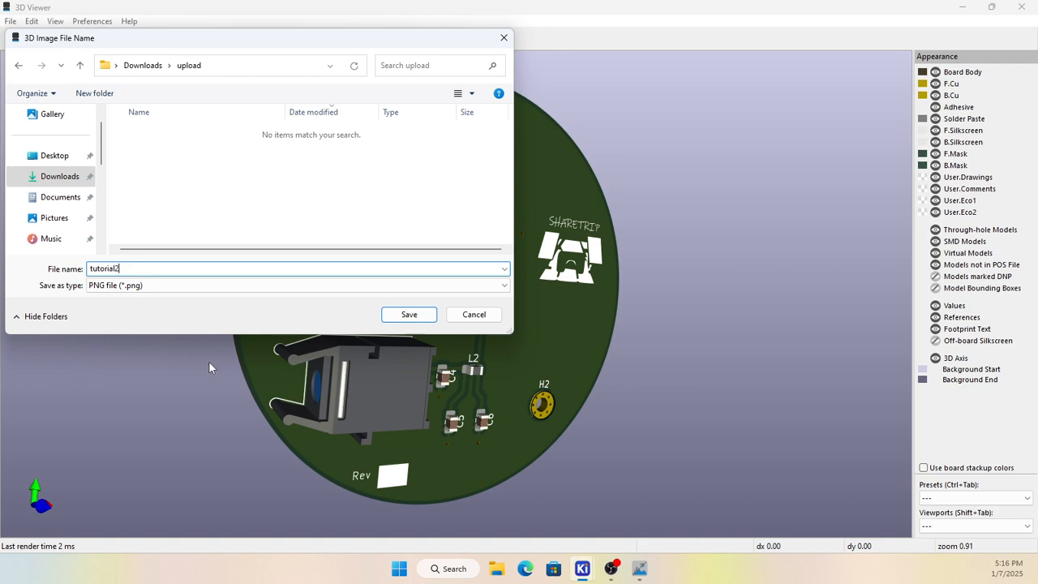
click(408, 315)
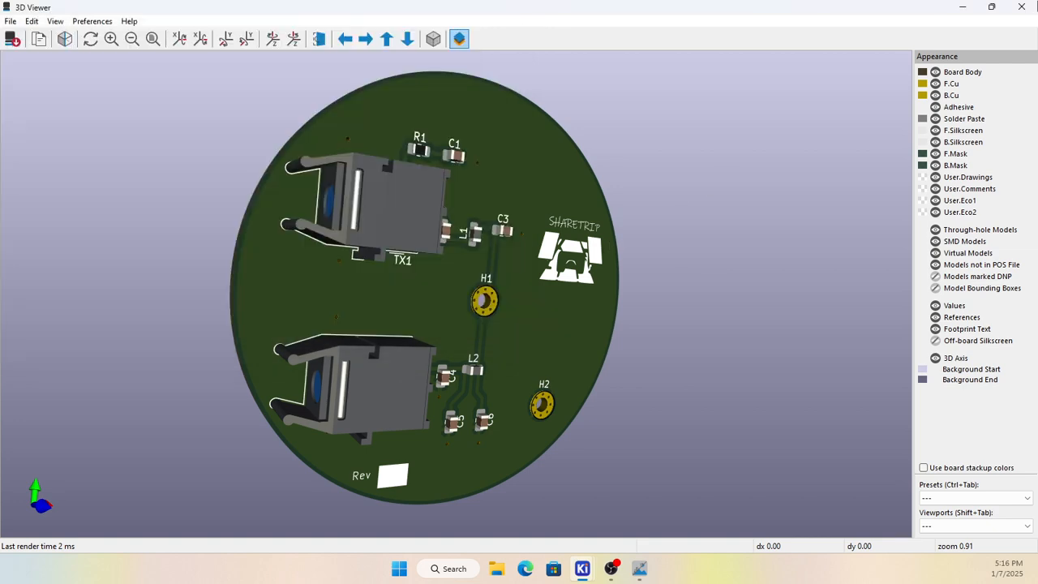
click(1021, 6)
Step: Look over the whole board layout, switch to the Schematic Editor, and review the TX1 and RX1 circuits
scroll(463, 304, down, 7)
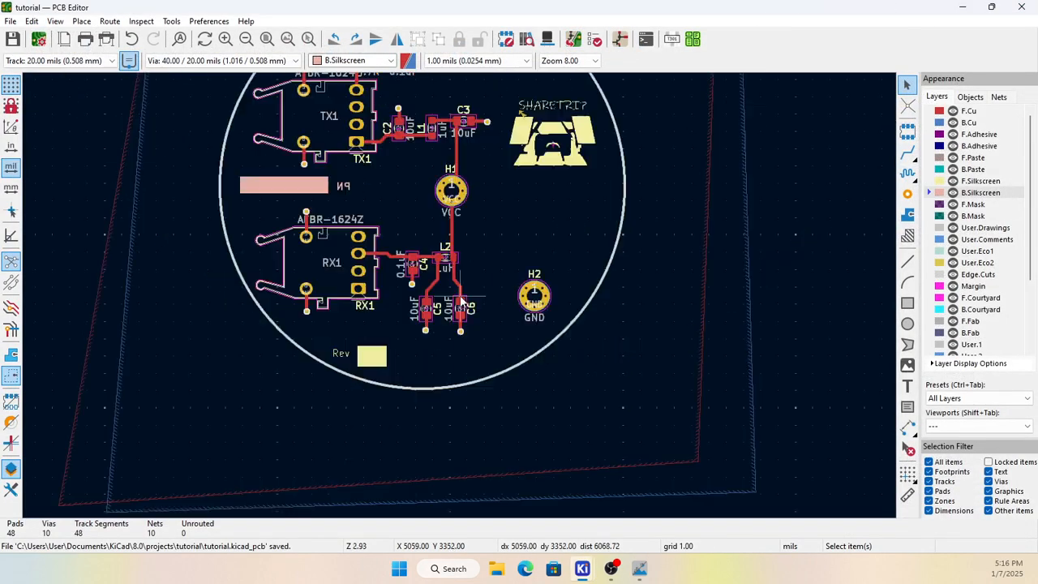
scroll(462, 304, up, 2)
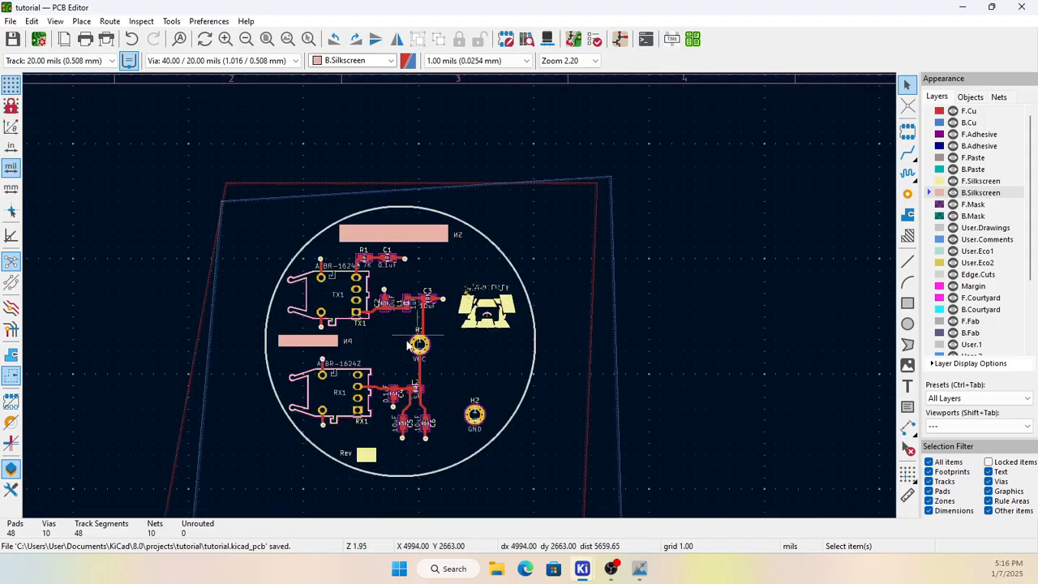
click(0, 361)
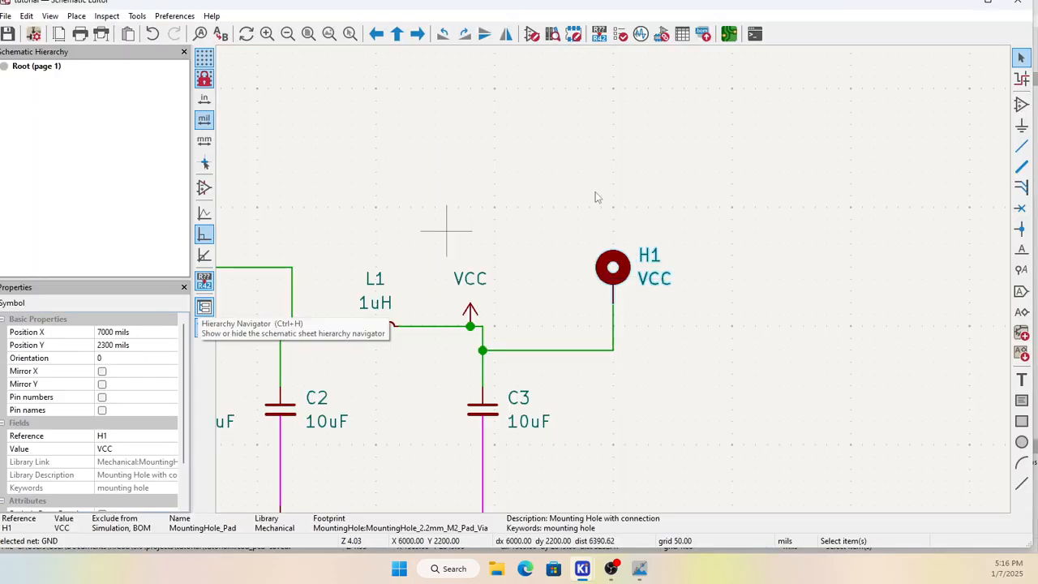
scroll(632, 284, down, 8)
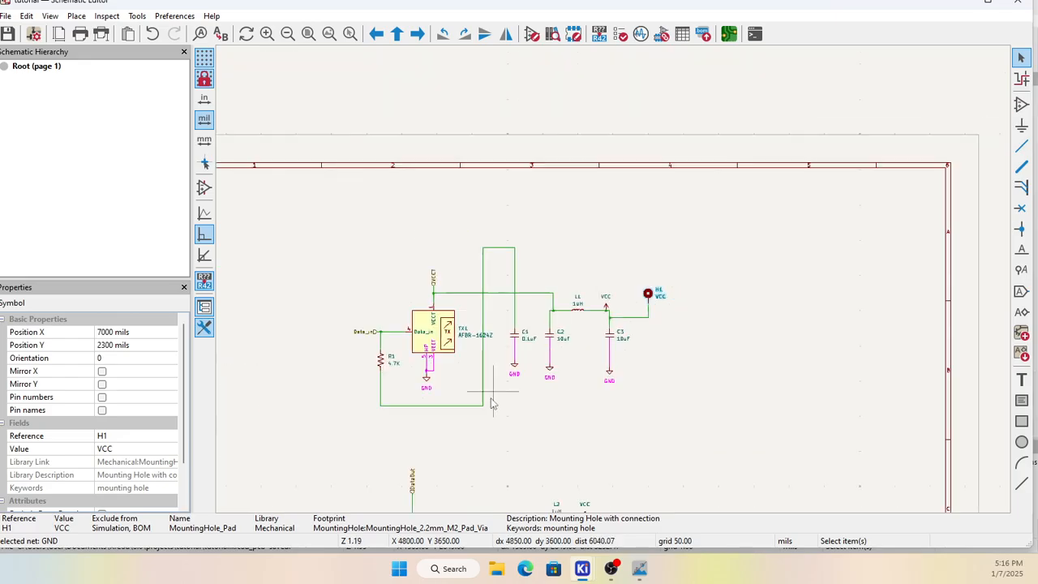
scroll(637, 303, up, 6)
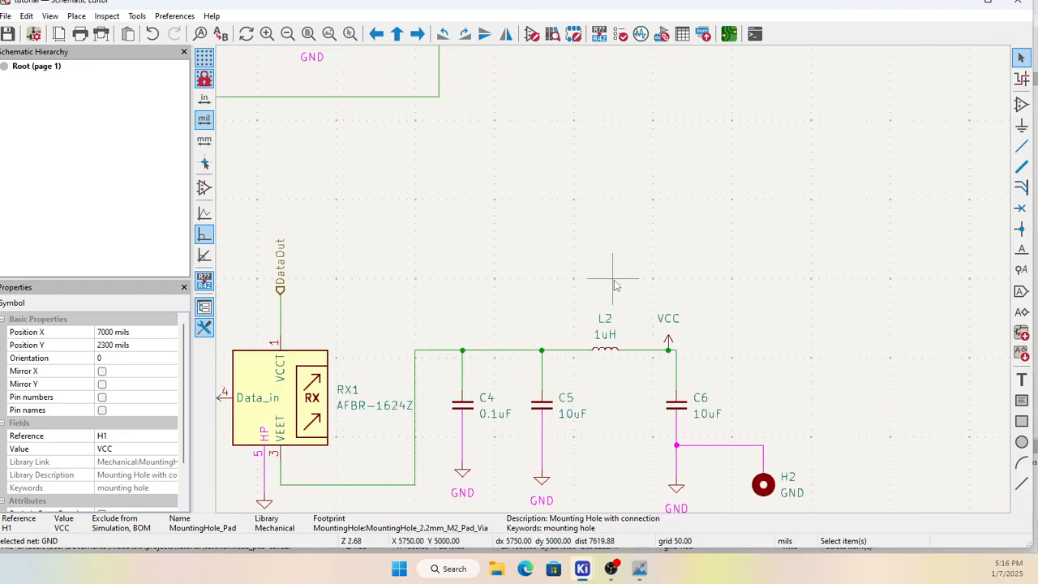
scroll(614, 281, down, 5)
scroll(614, 281, up, 5)
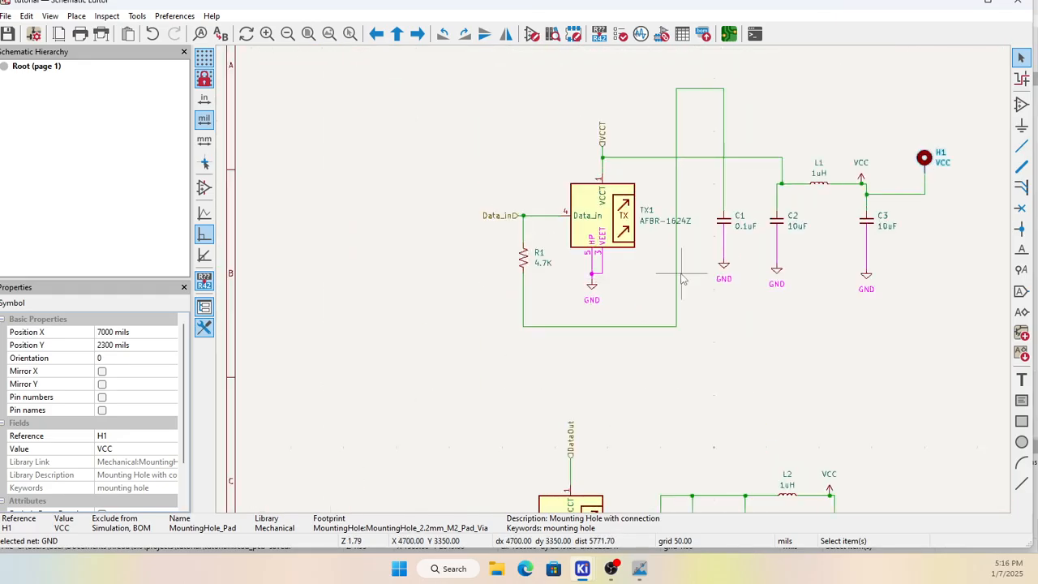
Step: Open the datasheet of the AFBR-1624Z transmitter TX1 from the schematic
click(476, 192)
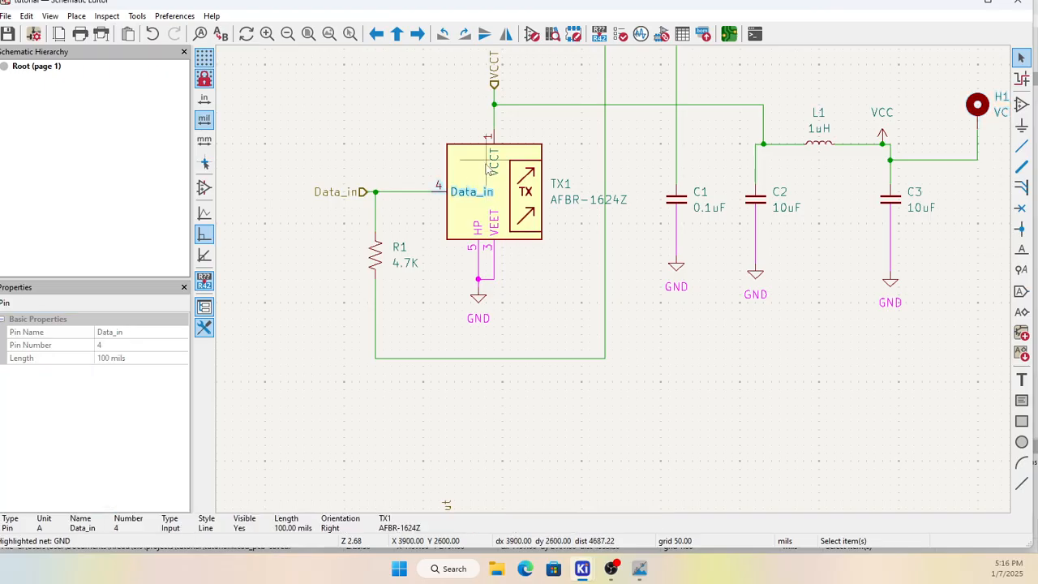
click(487, 169)
click(469, 174)
right_click(468, 174)
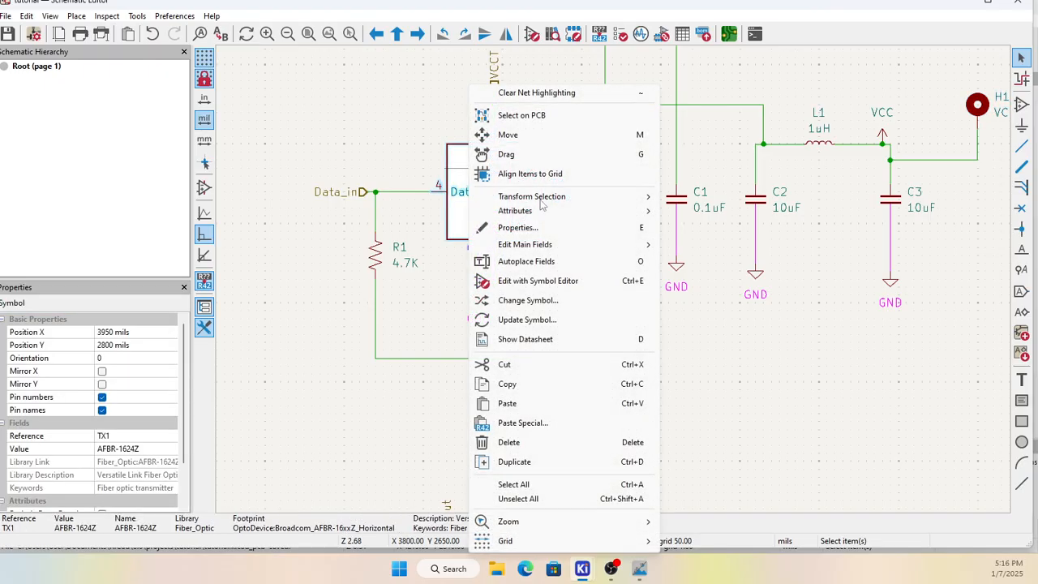
click(527, 341)
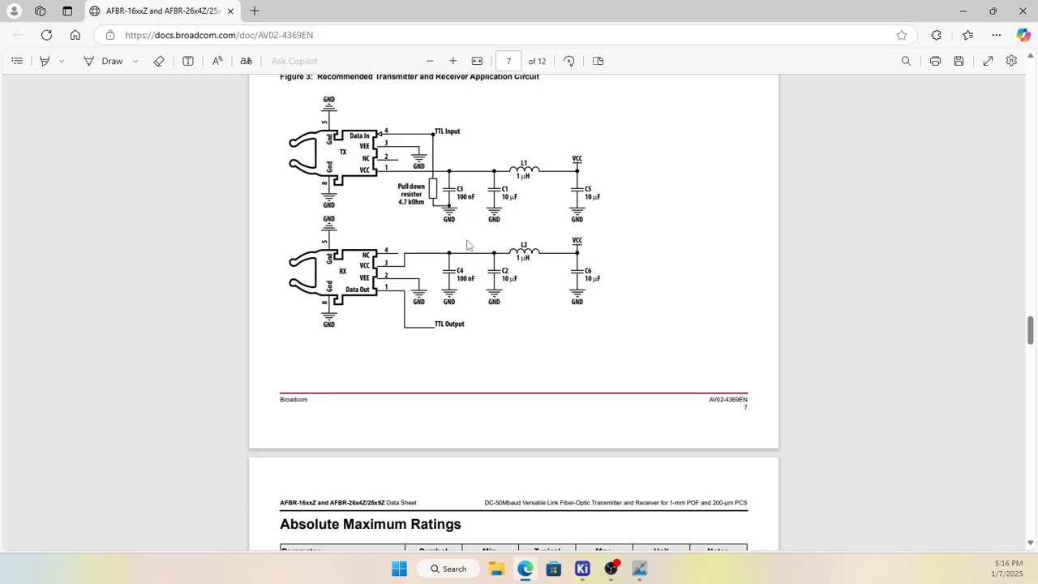
Step: Examine the recommended transmitter and receiver application circuit in Figure 3 on page 7, and close the datasheet
scroll(466, 243, up, 2)
ctrl+scroll(463, 314, up, 2)
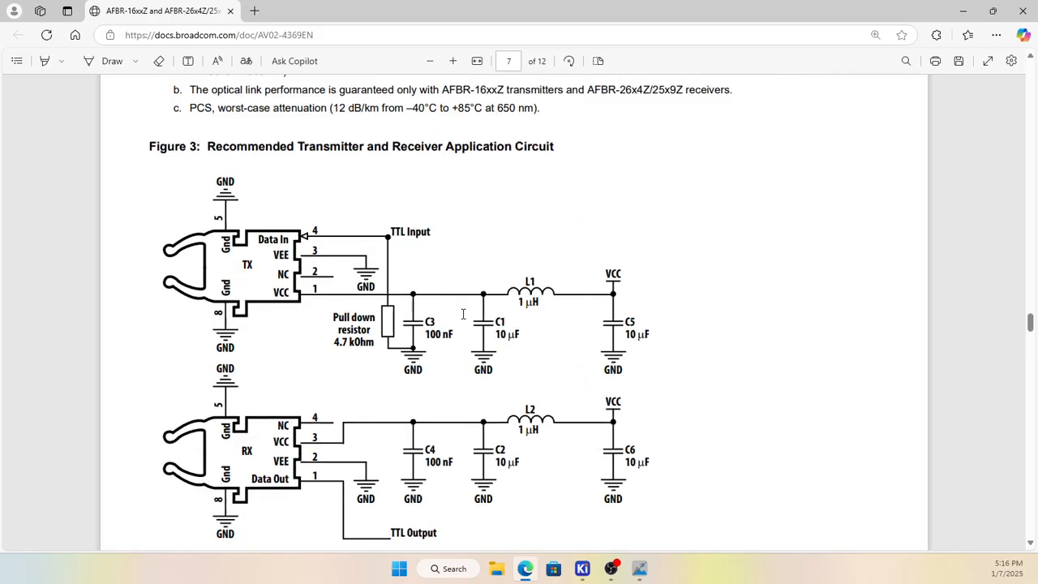
ctrl+scroll(464, 347, down, 2)
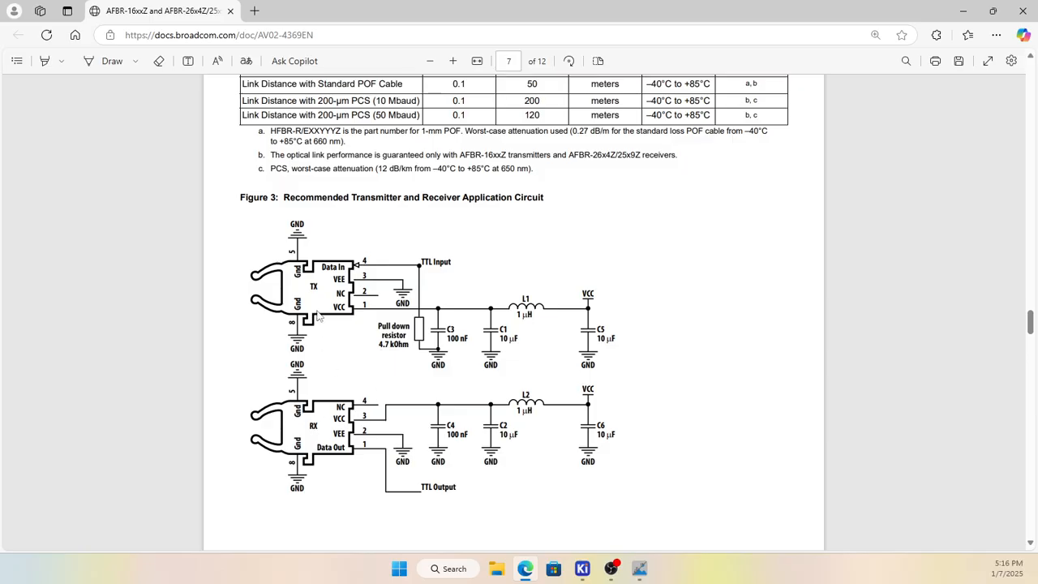
click(306, 427)
click(1020, 11)
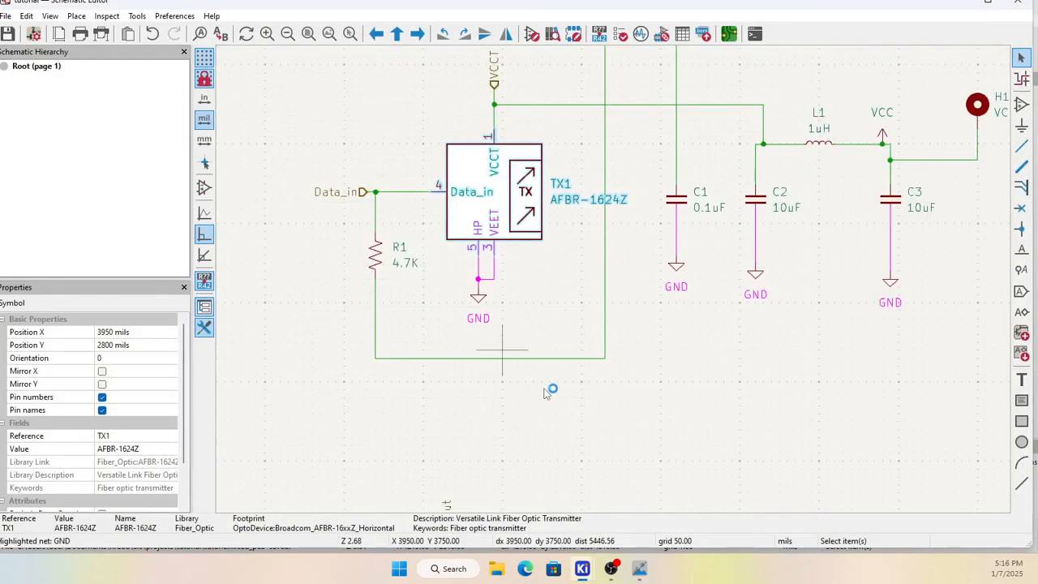
Step: Examine the TX1 and RX1 circuits with their filter components across the schematic sheet
scroll(614, 399, down, 5)
scroll(618, 310, up, 3)
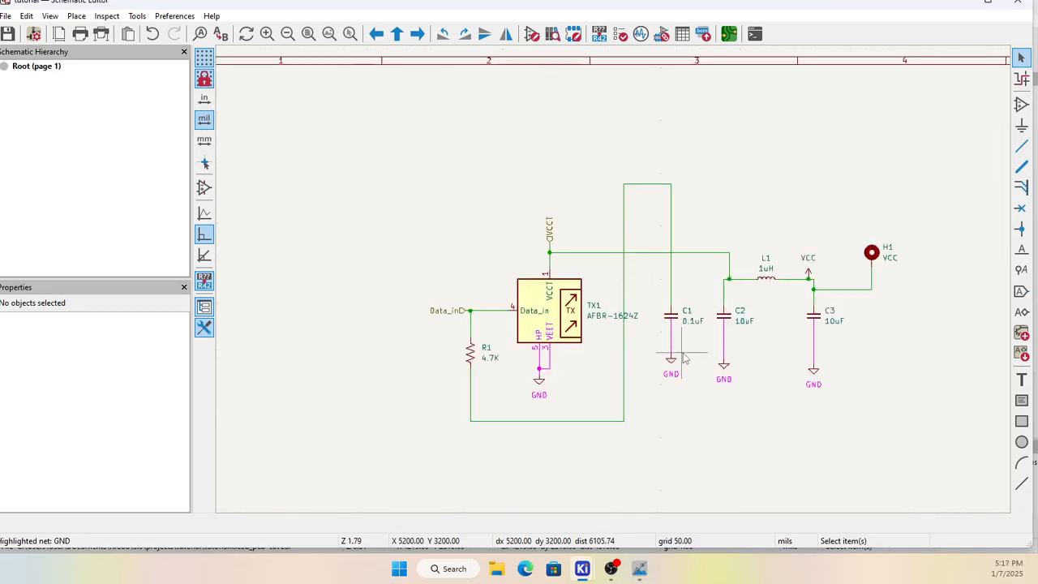
scroll(618, 310, down, 3)
scroll(618, 311, up, 2)
scroll(614, 297, down, 2)
scroll(612, 292, up, 3)
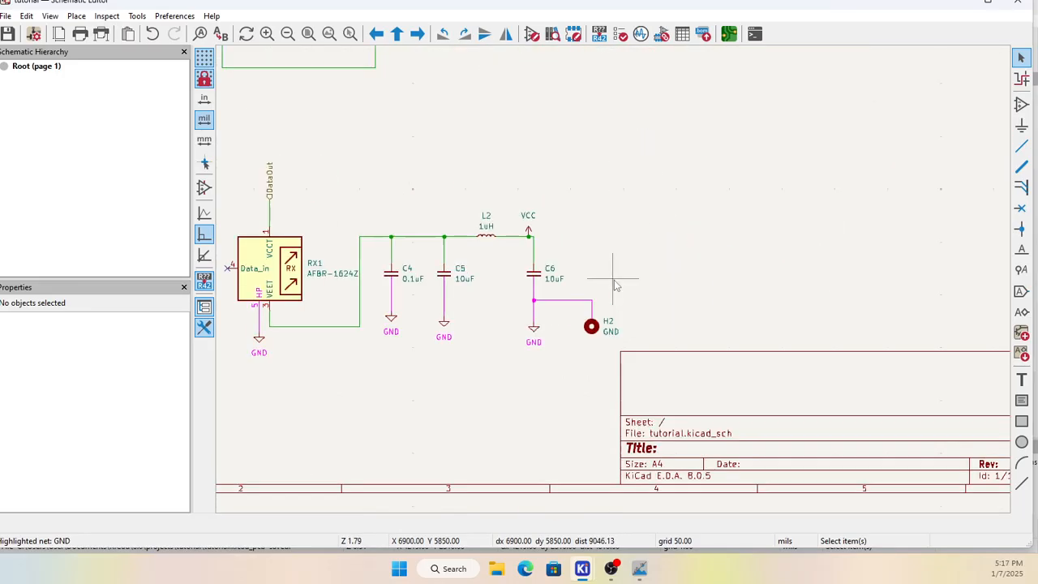
scroll(608, 278, down, 1)
scroll(613, 285, down, 2)
scroll(600, 227, up, 2)
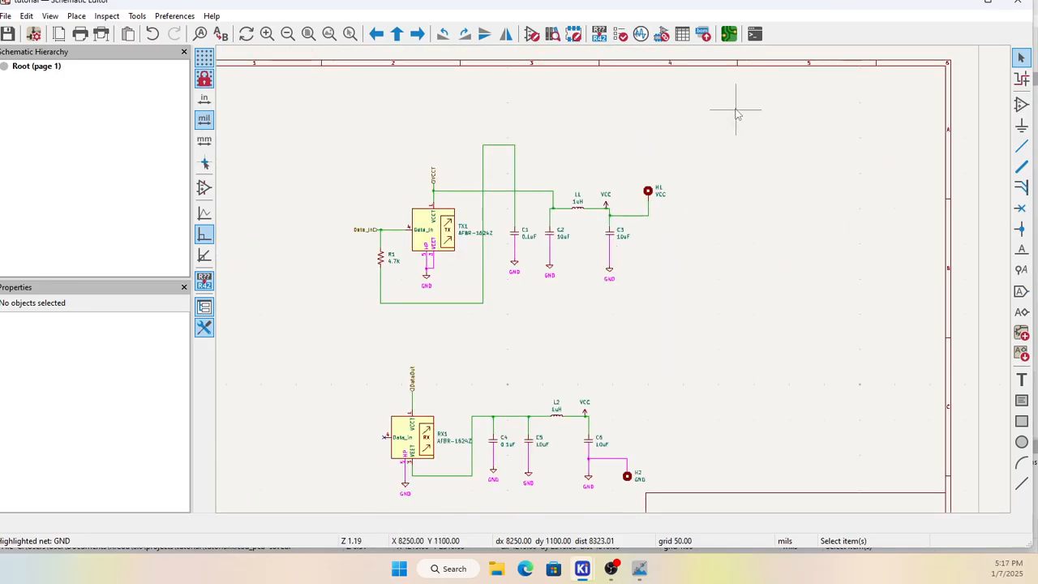
Step: Switch to the PCB Editor and display the filled copper zones across the round board
click(728, 37)
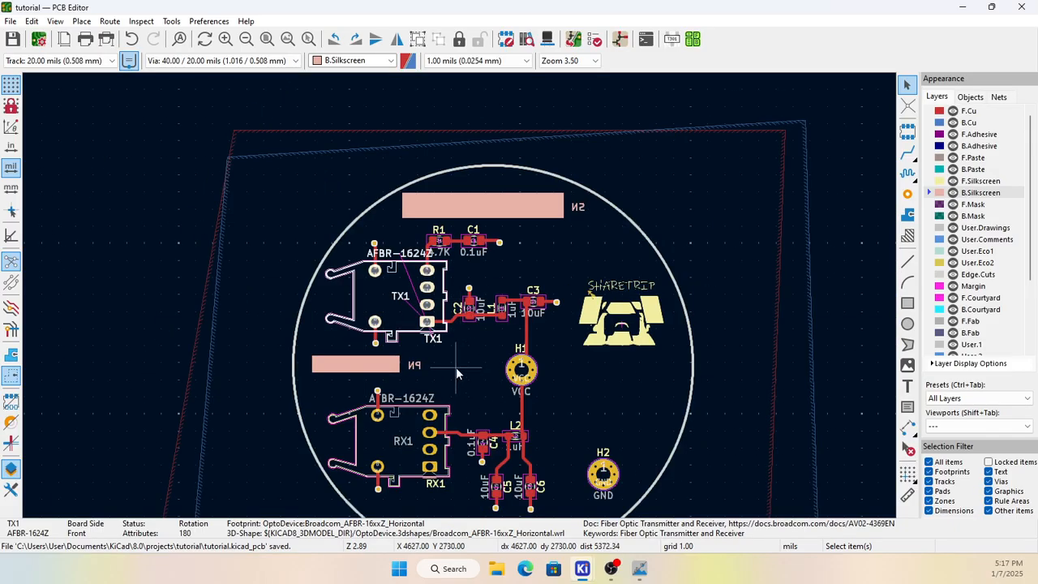
scroll(460, 295, up, 1)
scroll(459, 294, down, 3)
scroll(430, 369, up, 2)
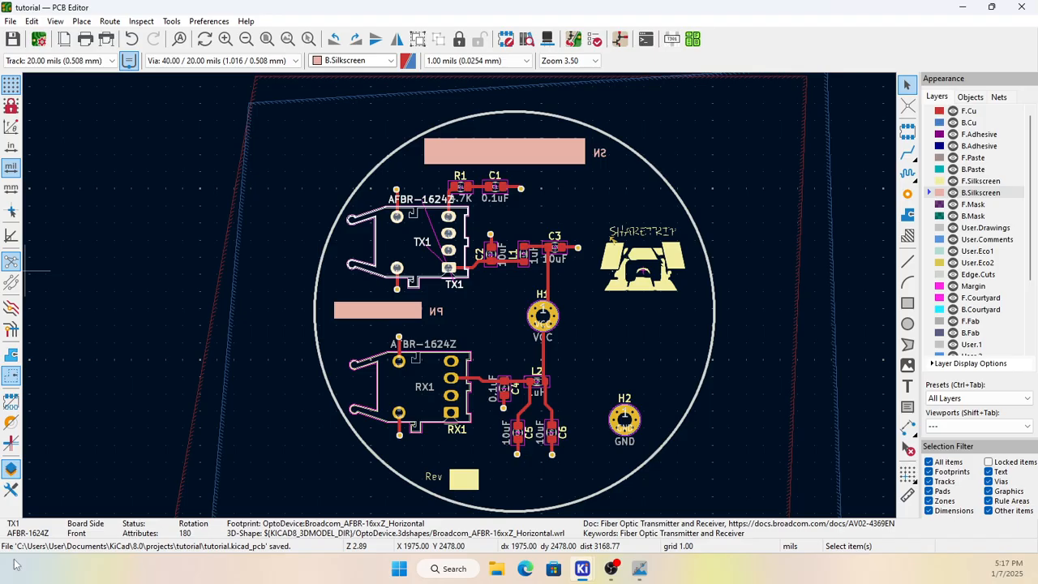
click(10, 354)
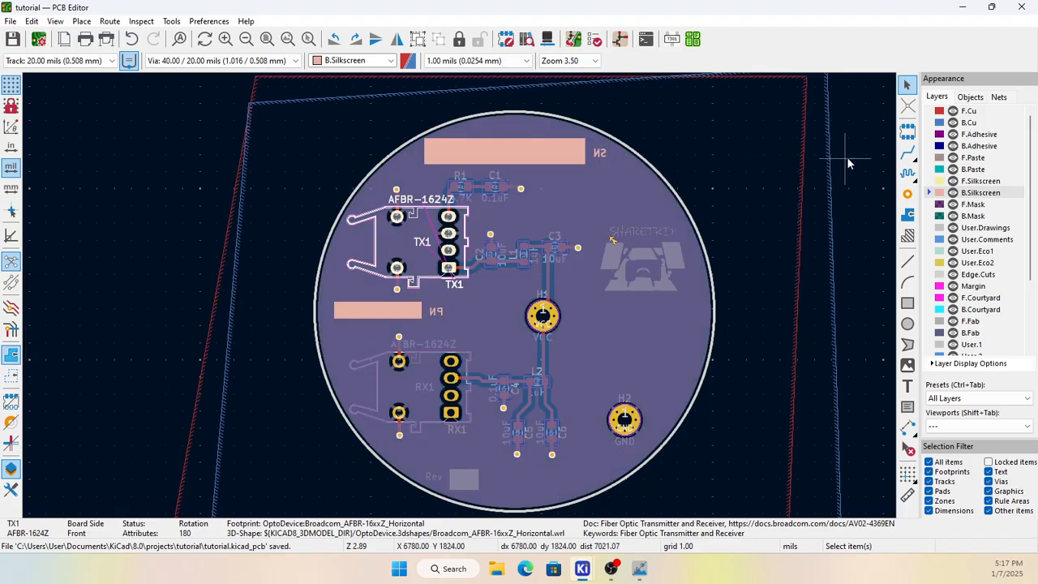
Step: Toggle the visibility of the F.Cu and B.Cu layers off and on to compare the copper
click(954, 111)
click(955, 111)
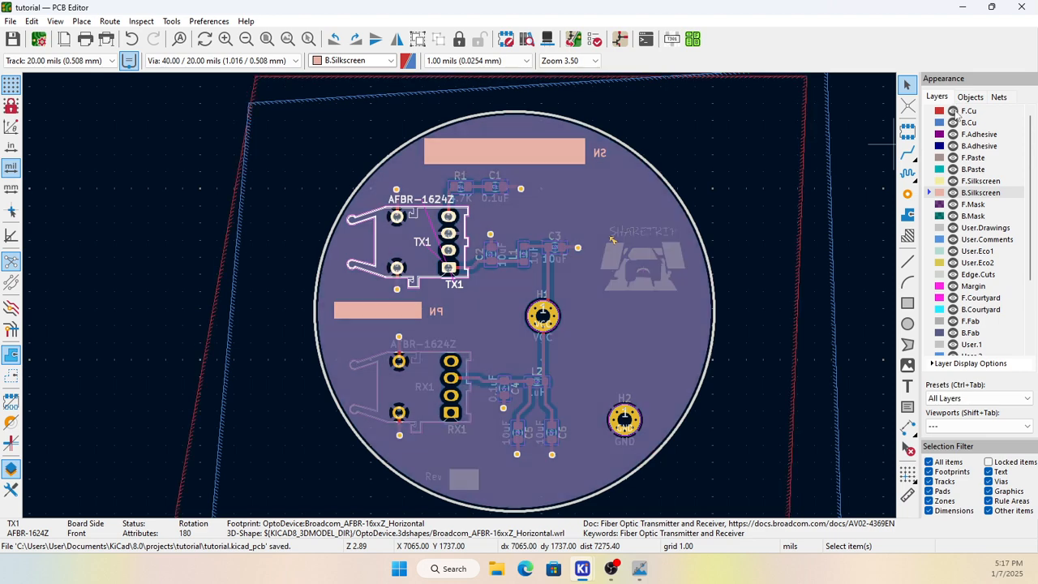
click(955, 123)
click(955, 122)
Step: Open the Gerber plot settings for the board and bring up the drill file generation from there
click(10, 21)
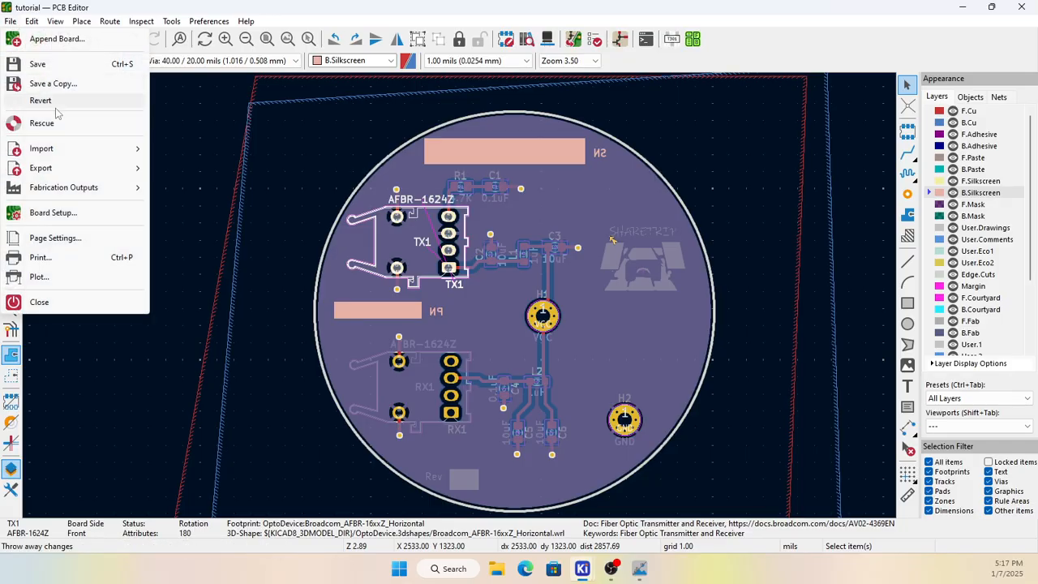
mouse_move(73, 186)
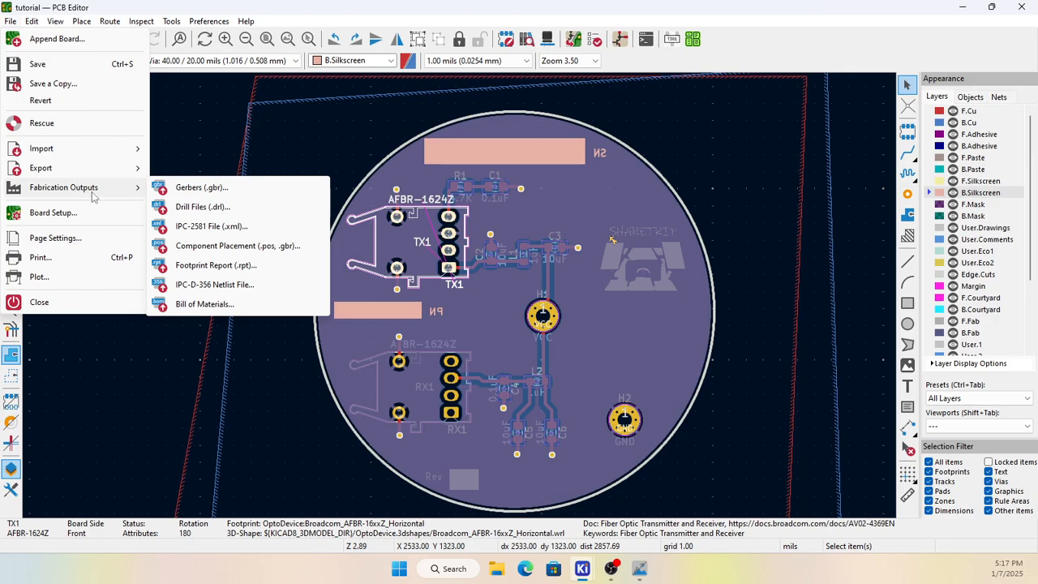
click(203, 193)
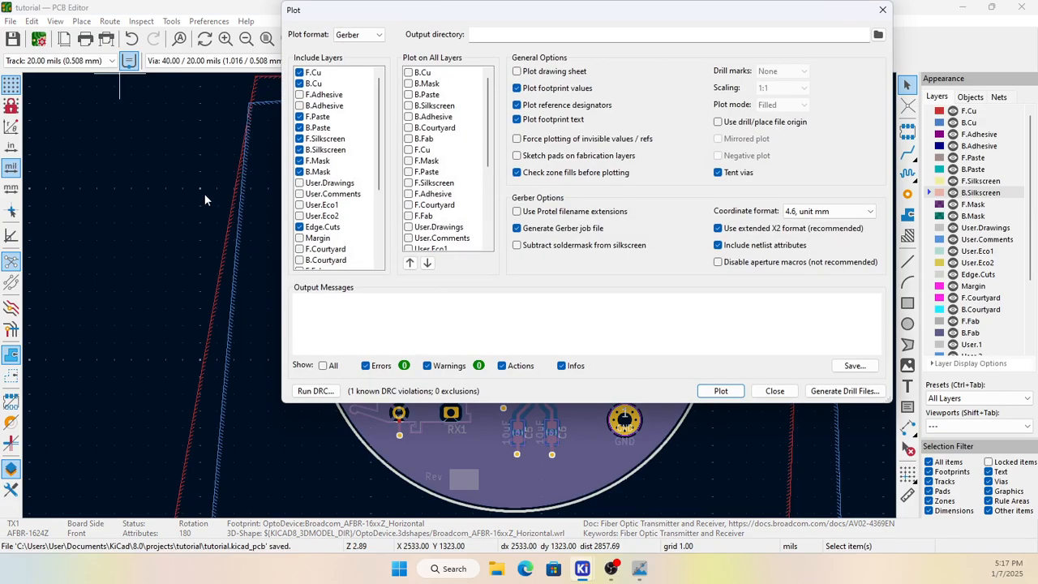
click(843, 391)
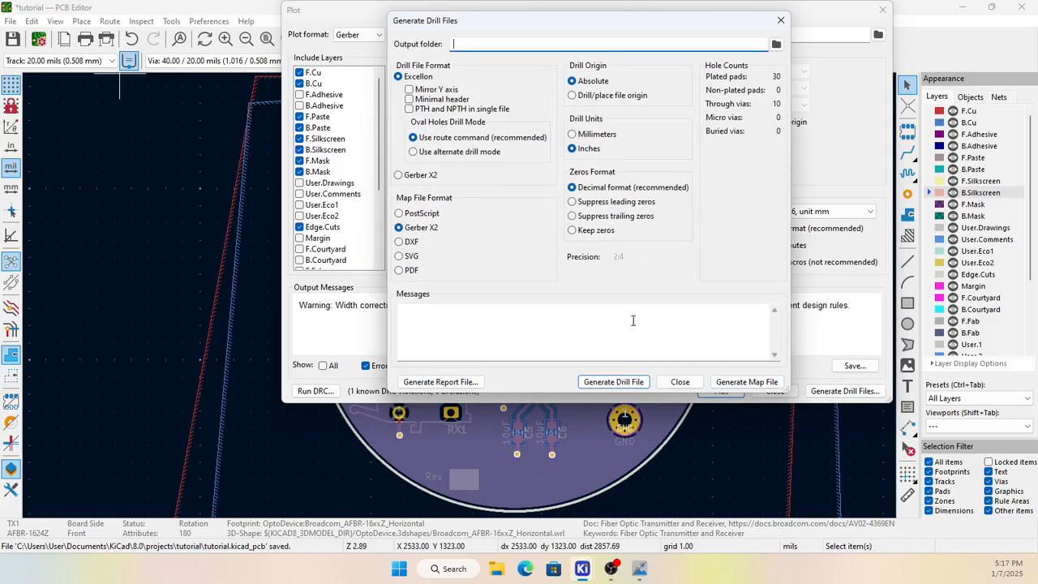
Step: Create a folder named "gerber" in the tutorial project and set it as the drill output folder with a relative path
click(776, 43)
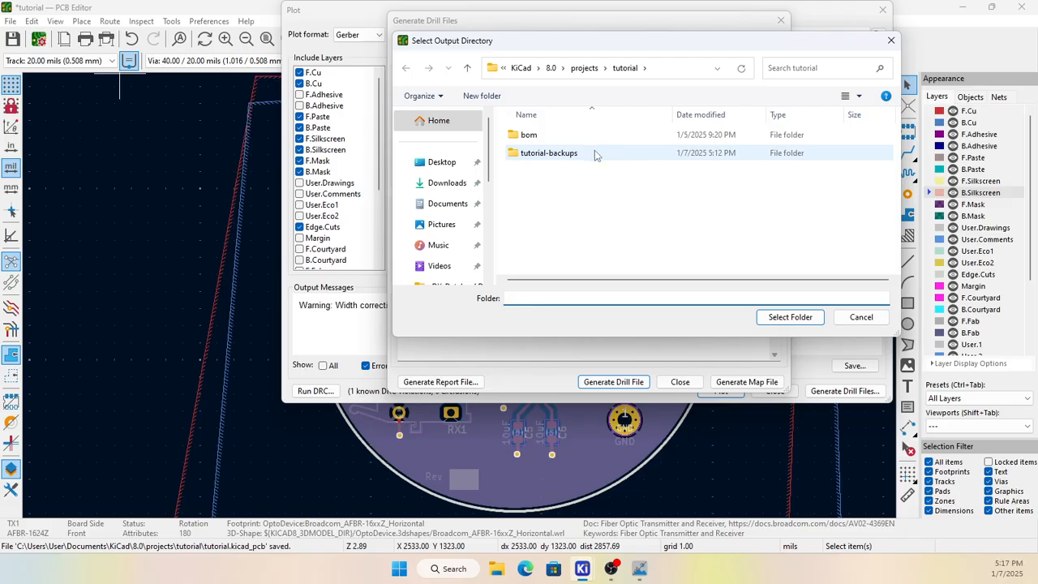
right_click(546, 196)
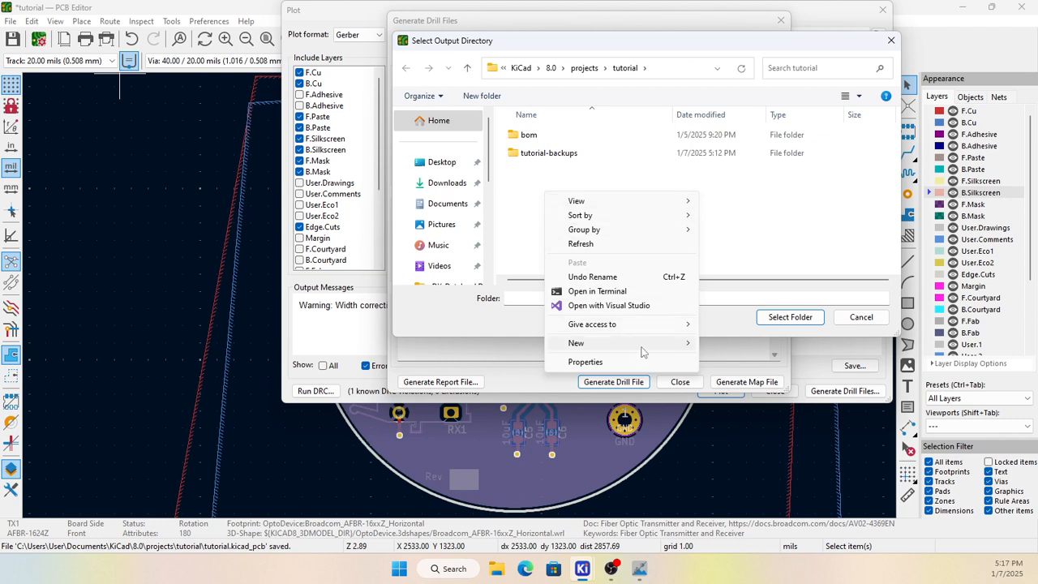
mouse_move(641, 351)
click(736, 350)
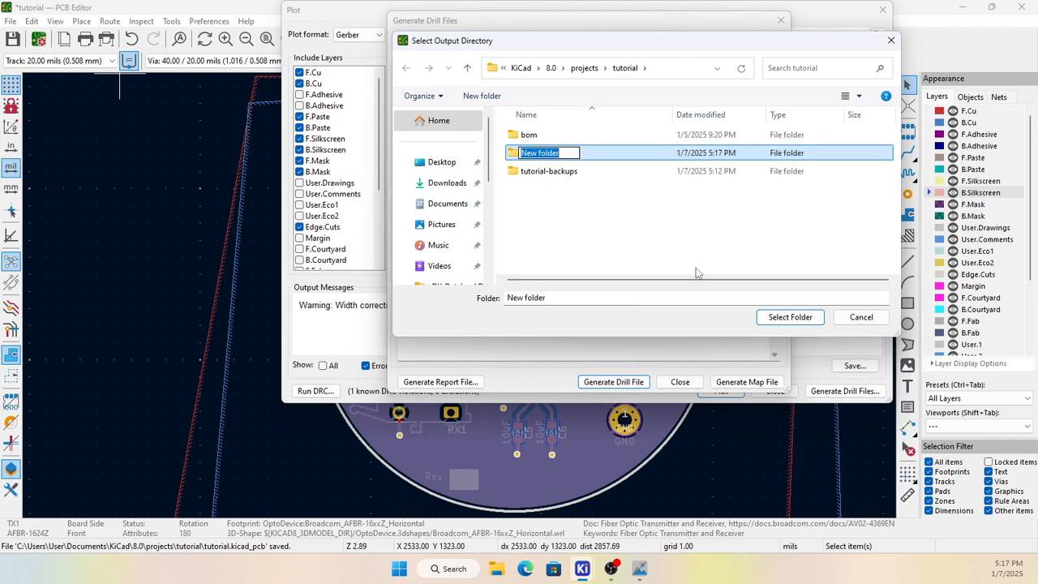
text(gerber)
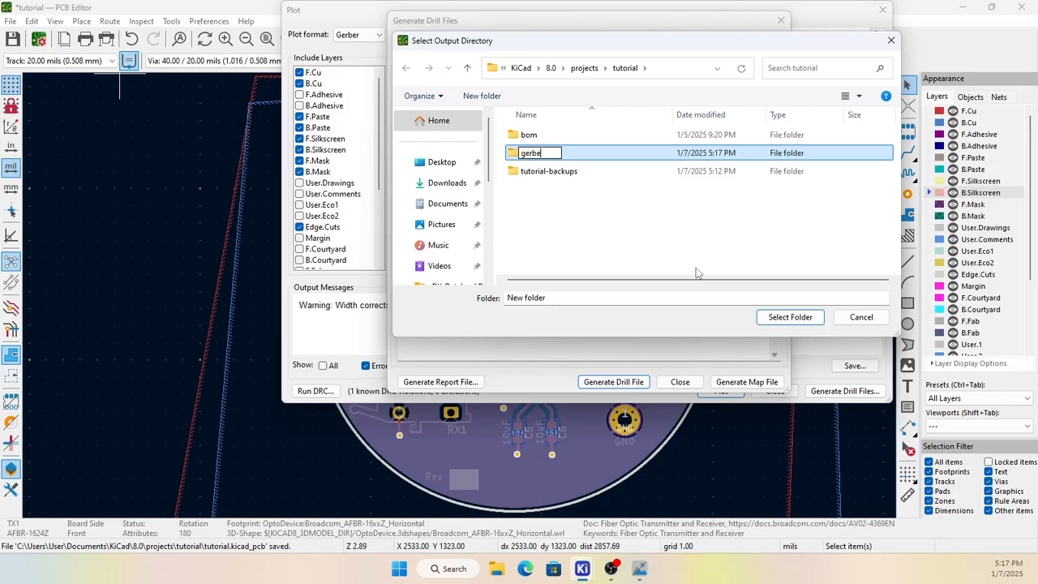
click(515, 154)
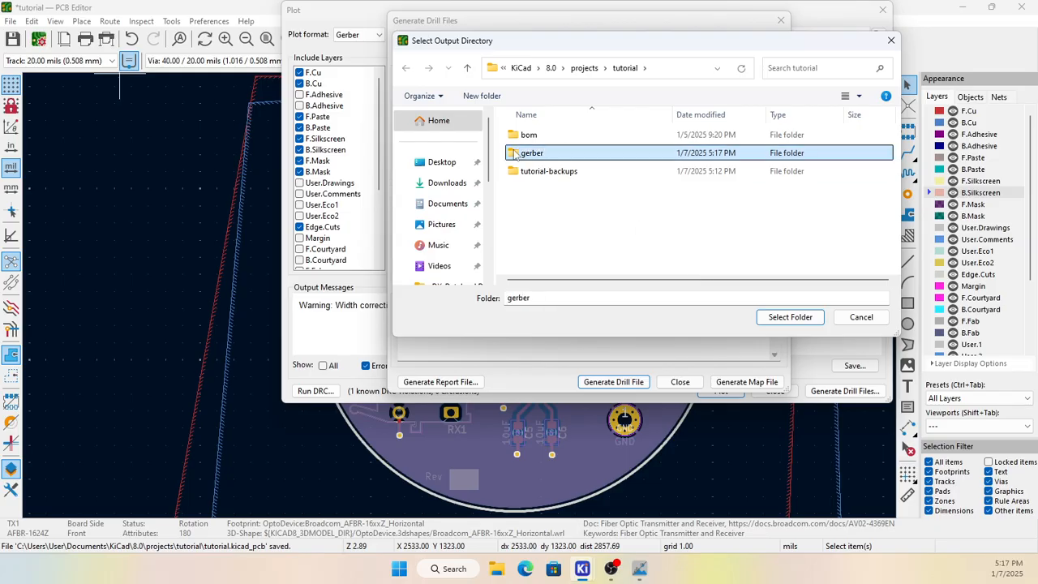
click(790, 317)
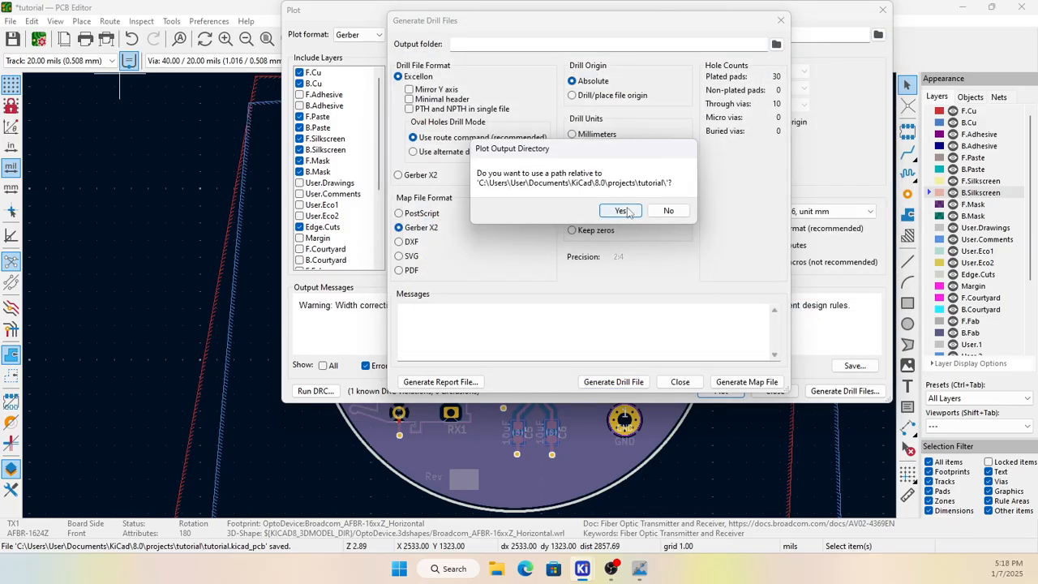
click(620, 211)
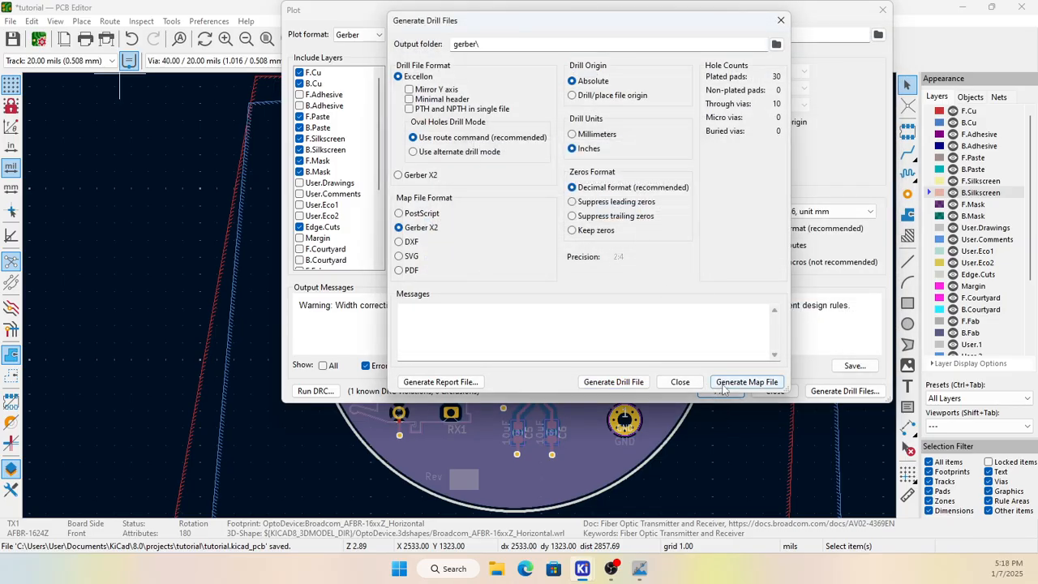
Step: Generate the Excellon drill files in inches and plot the selected layers as Gerbers into the gerber folder
click(623, 389)
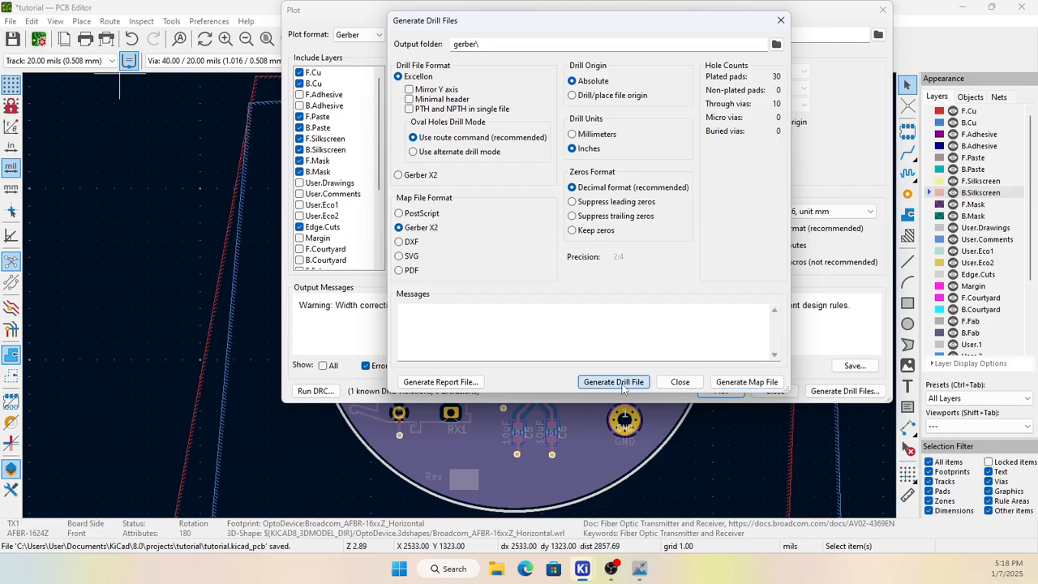
click(682, 384)
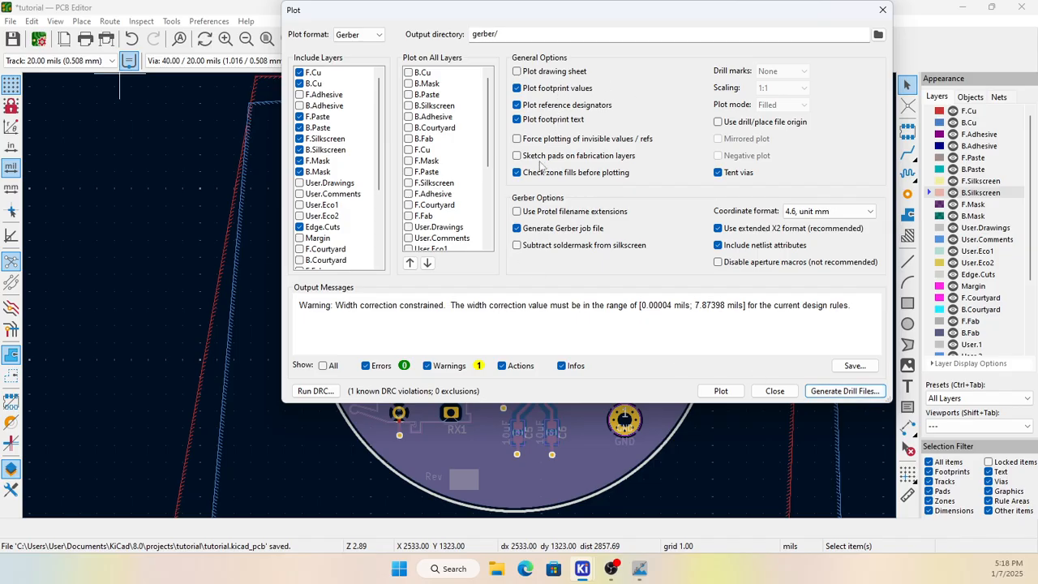
click(721, 391)
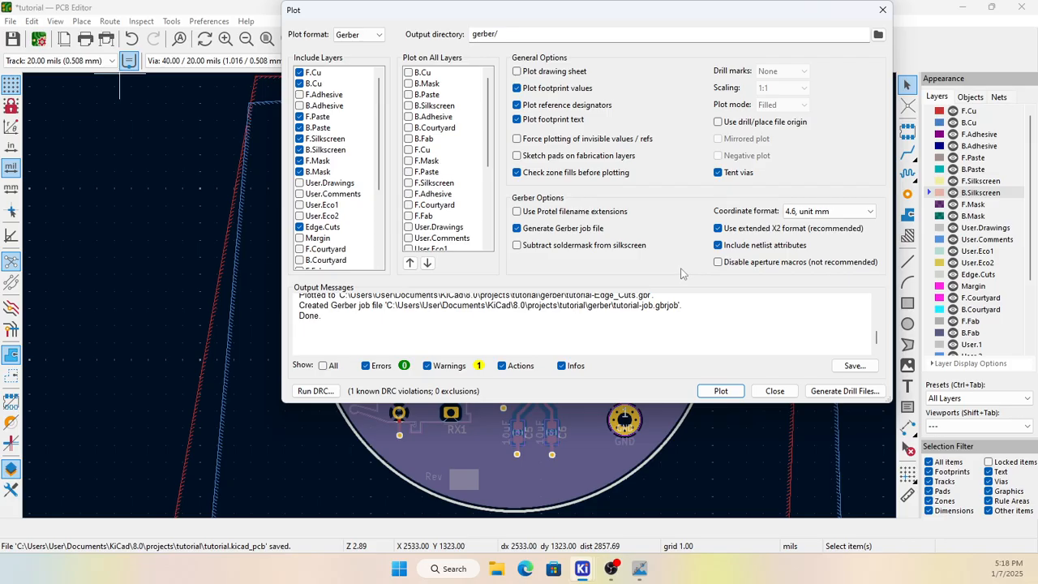
click(775, 392)
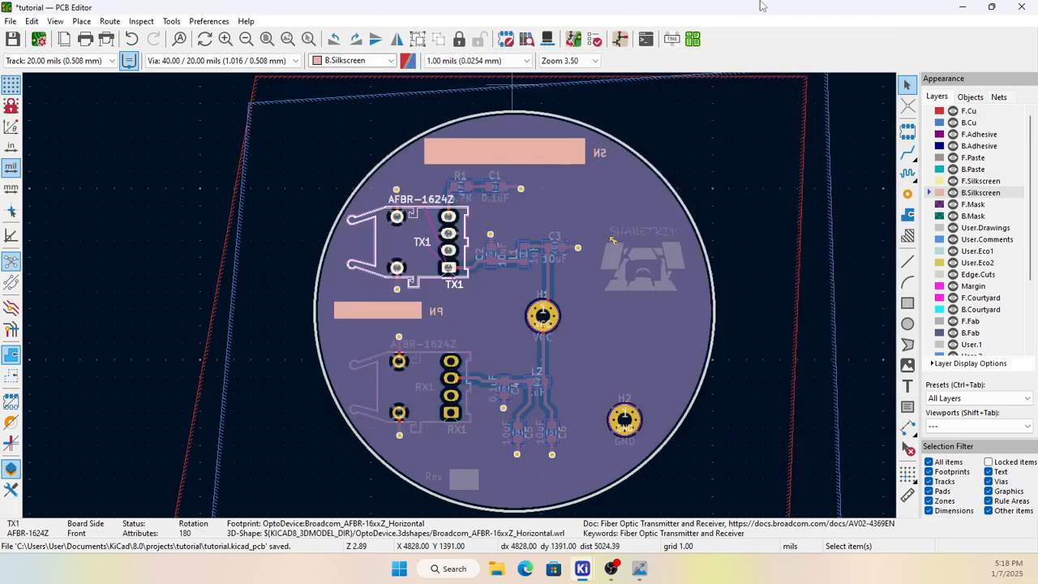
Step: Minimise the PCB and Schematic Editors and open the Gerber Viewer in a maximised window from the project manager
click(965, 8)
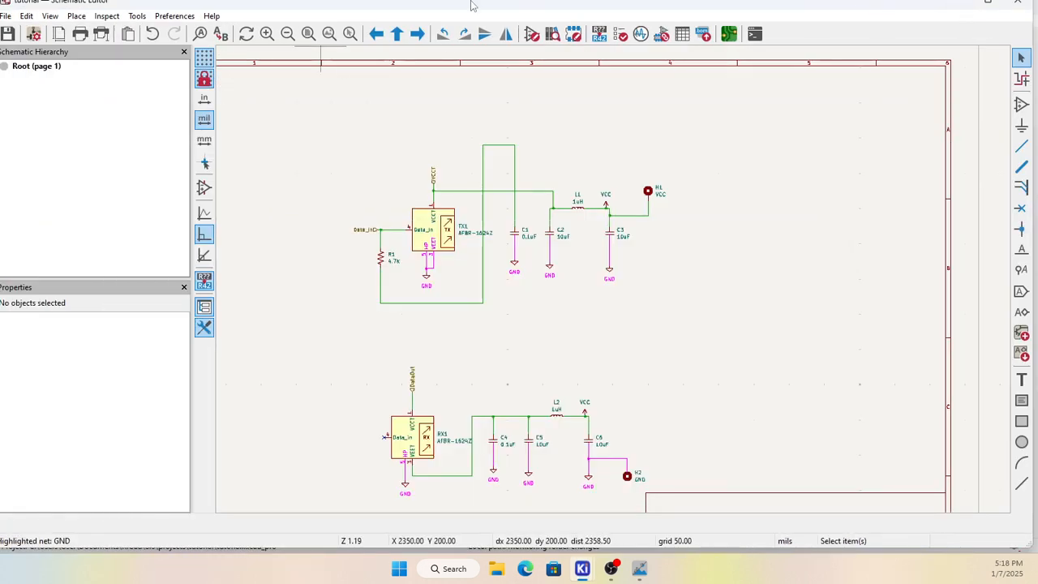
click(986, 5)
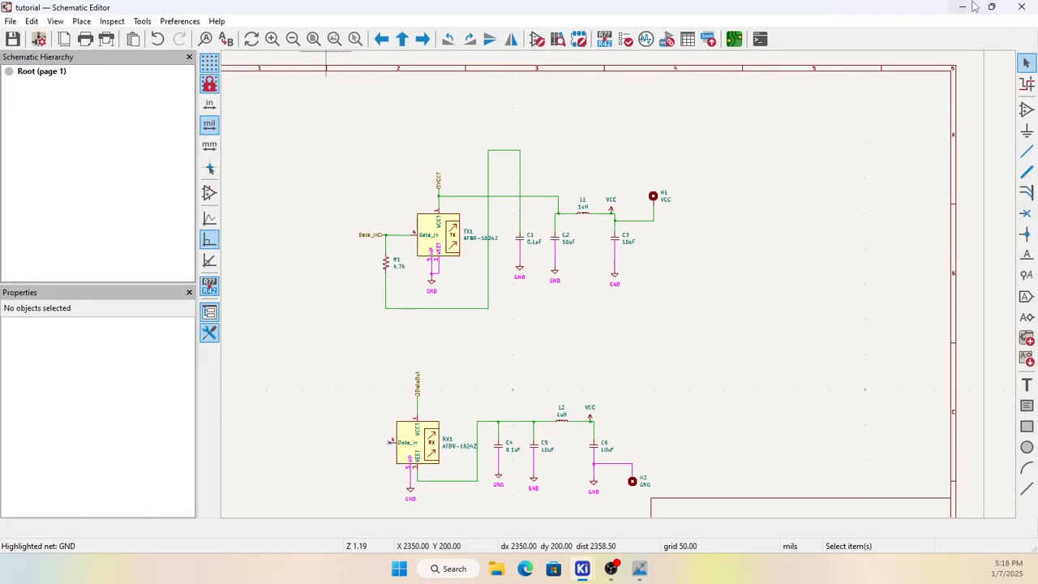
click(964, 8)
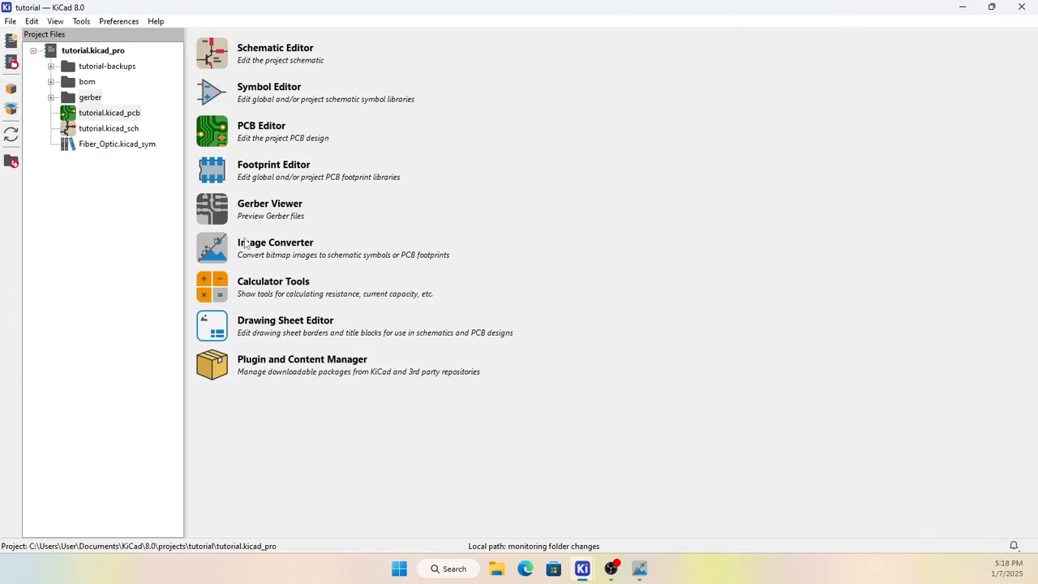
click(218, 213)
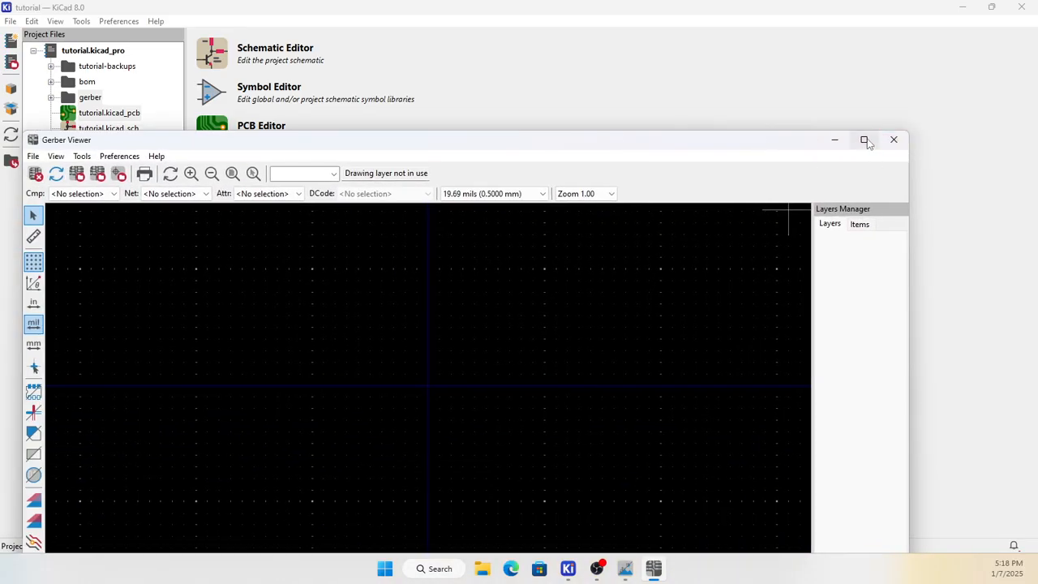
click(864, 140)
Step: Load all the Gerber plot files from the project's gerber folder and dismiss the job file error
click(10, 22)
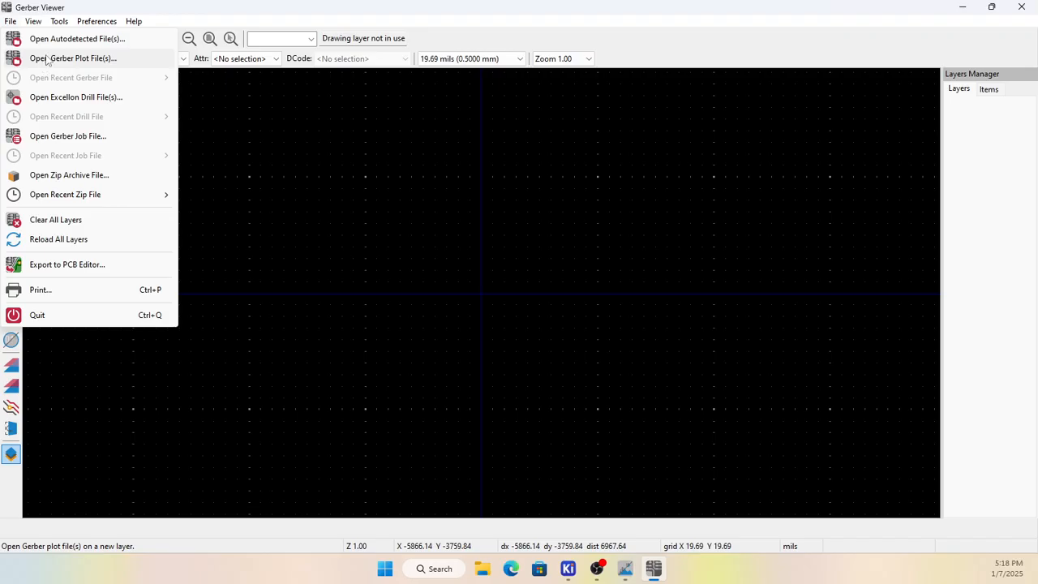
click(47, 61)
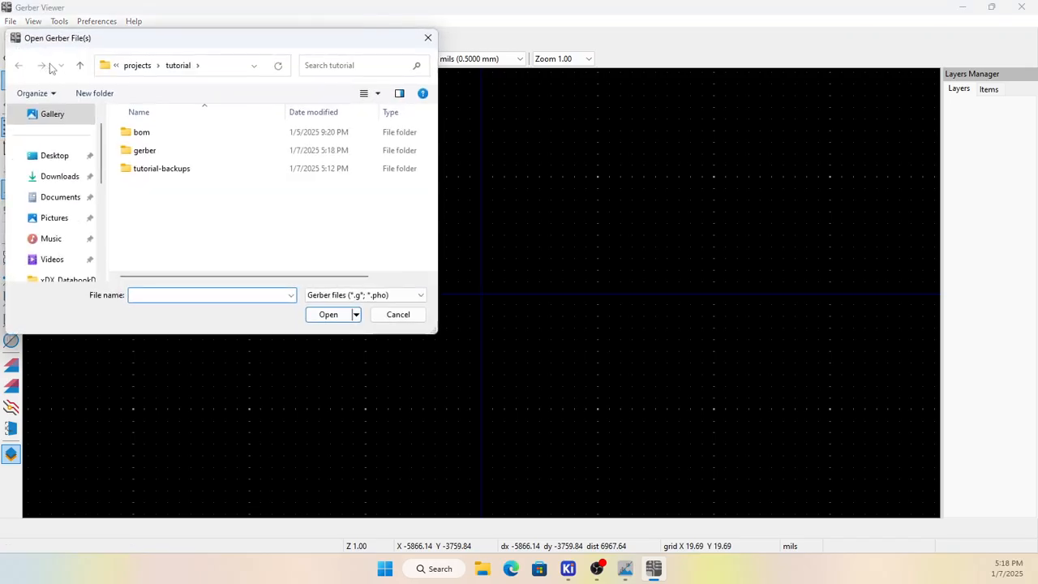
double_click(145, 150)
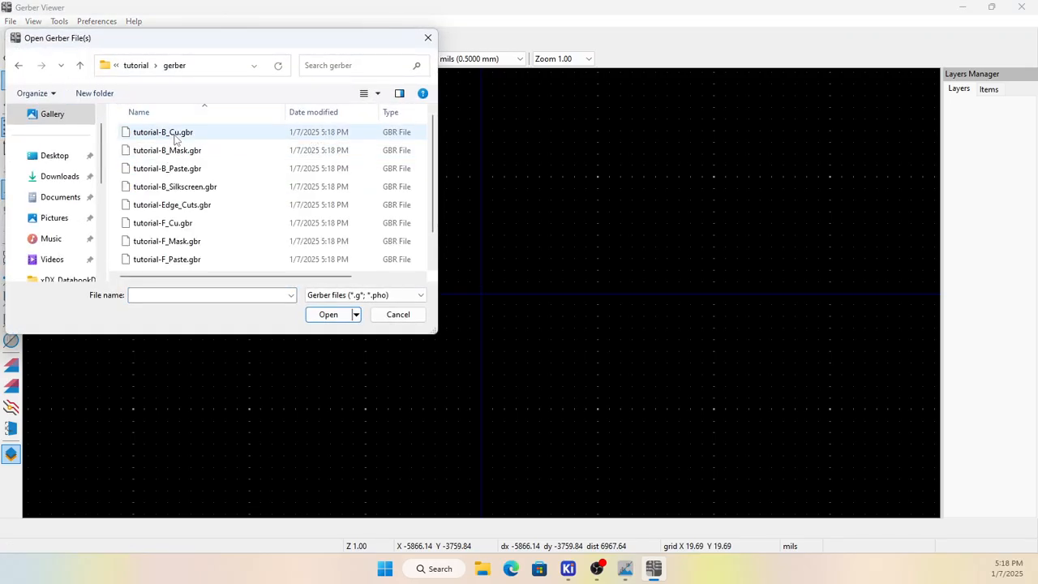
click(174, 134)
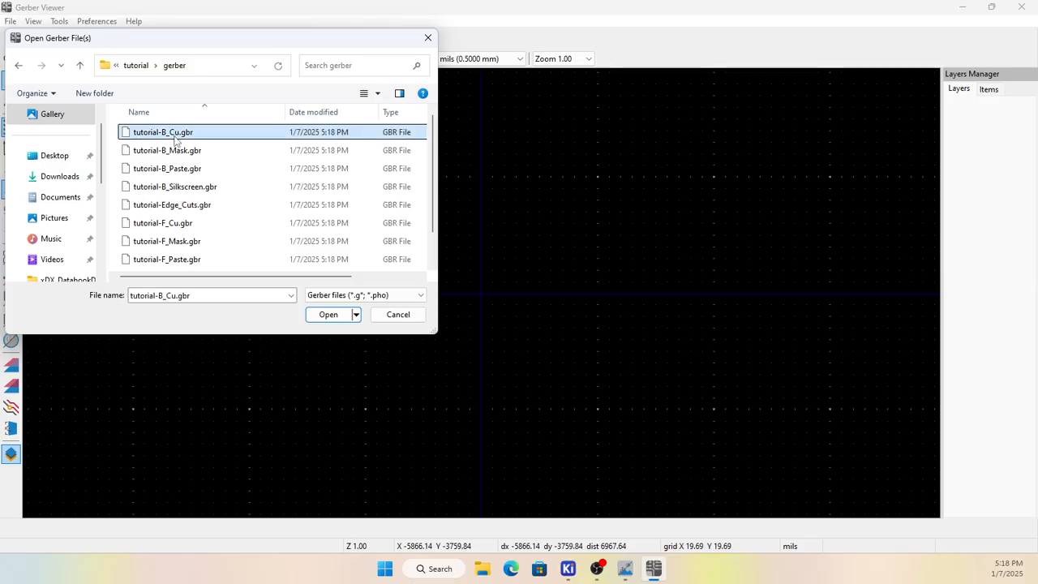
key(ctrl+a)
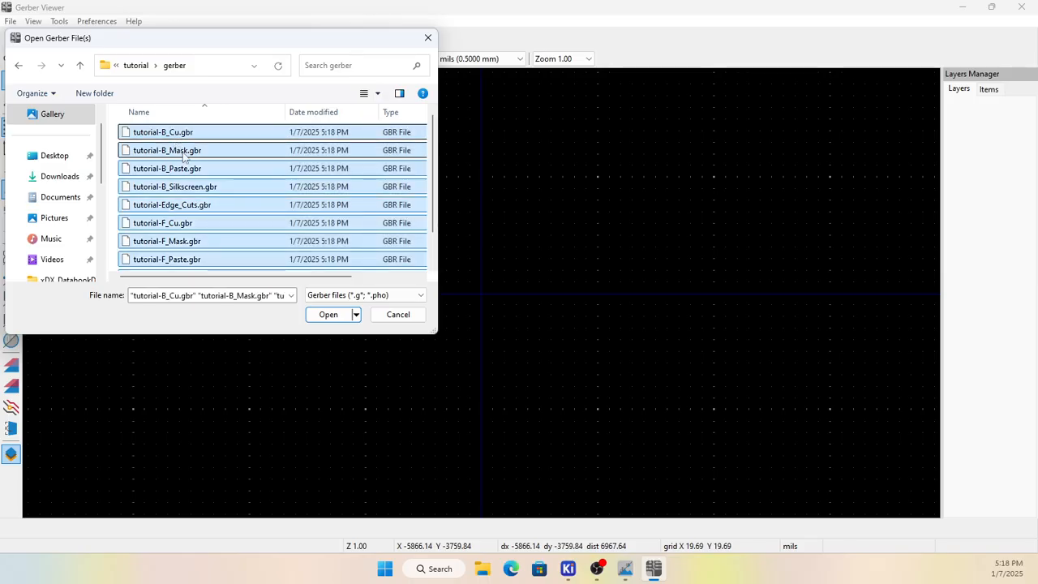
click(328, 315)
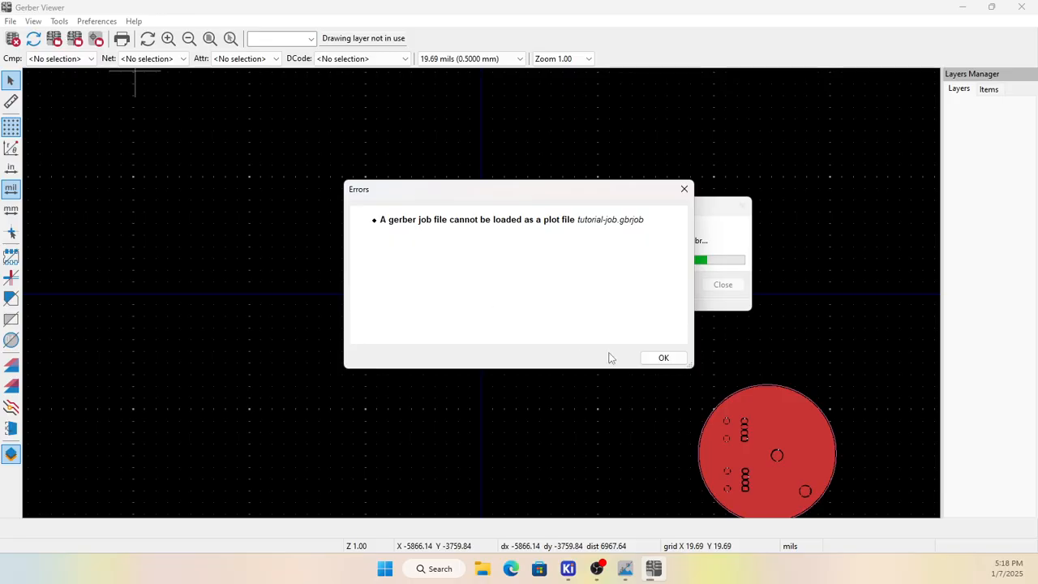
click(647, 356)
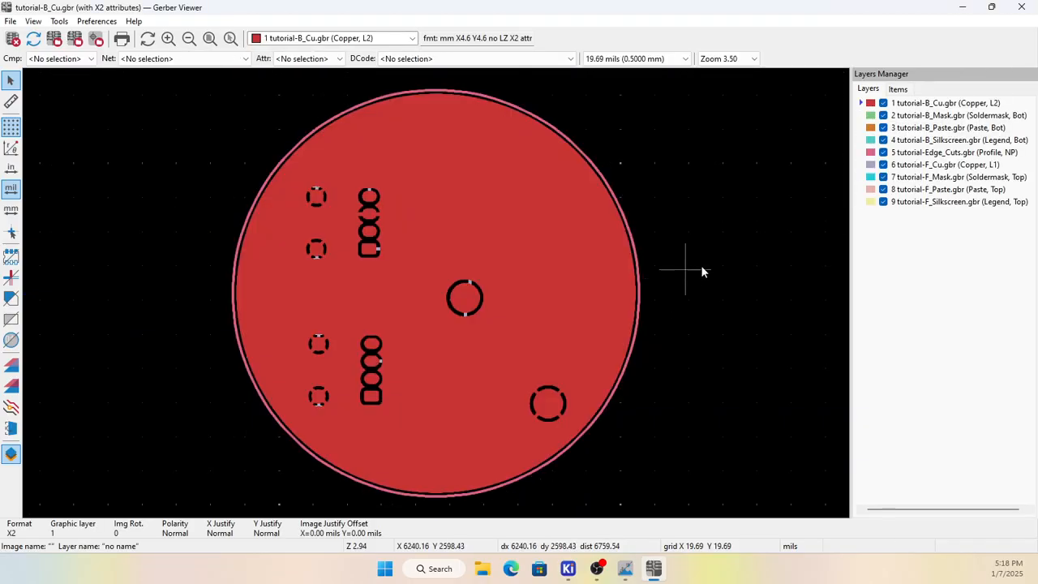
Step: Hide the B_Cu, B_Mask, B_Paste, B_Silkscreen, Edge_Cuts and F_Cu layers to inspect the top mask, paste and silkscreen
click(865, 118)
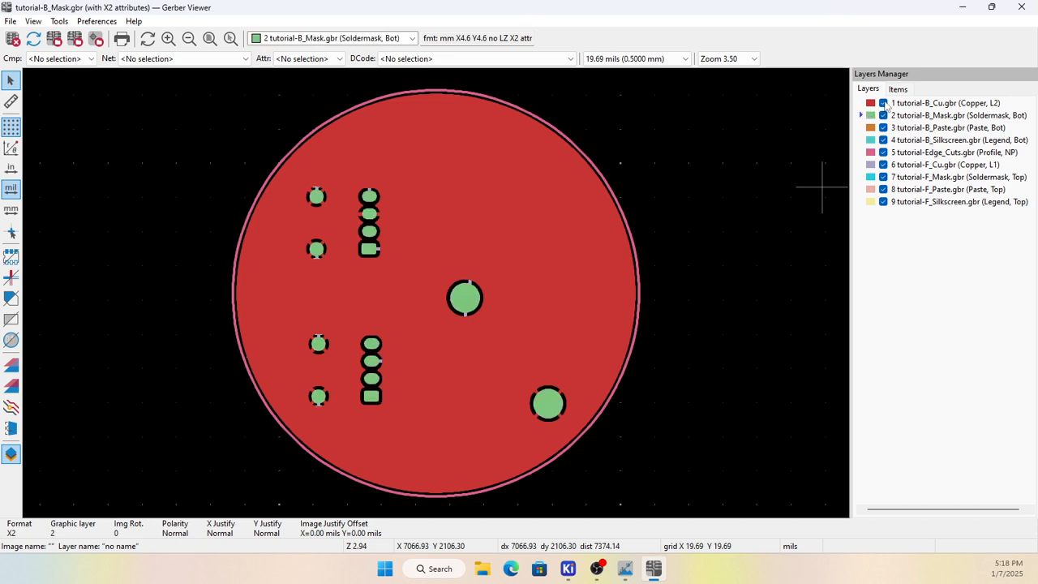
click(883, 103)
click(883, 115)
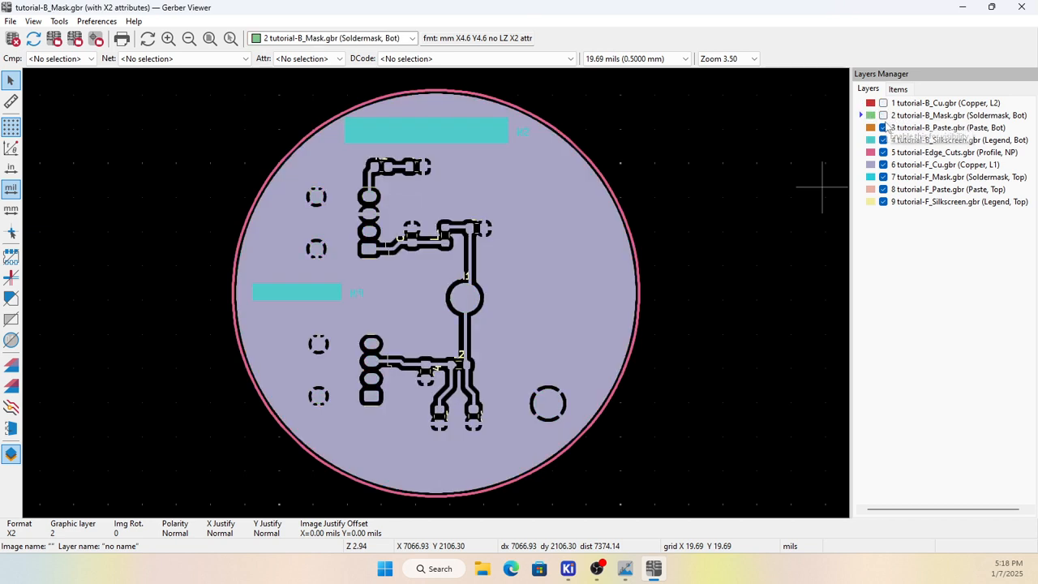
click(883, 127)
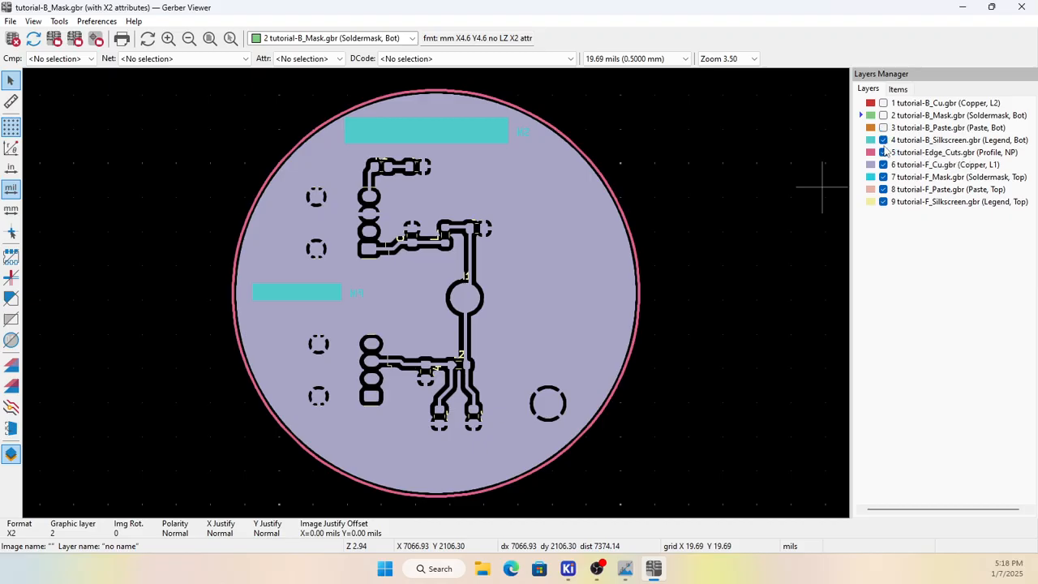
click(883, 139)
click(883, 152)
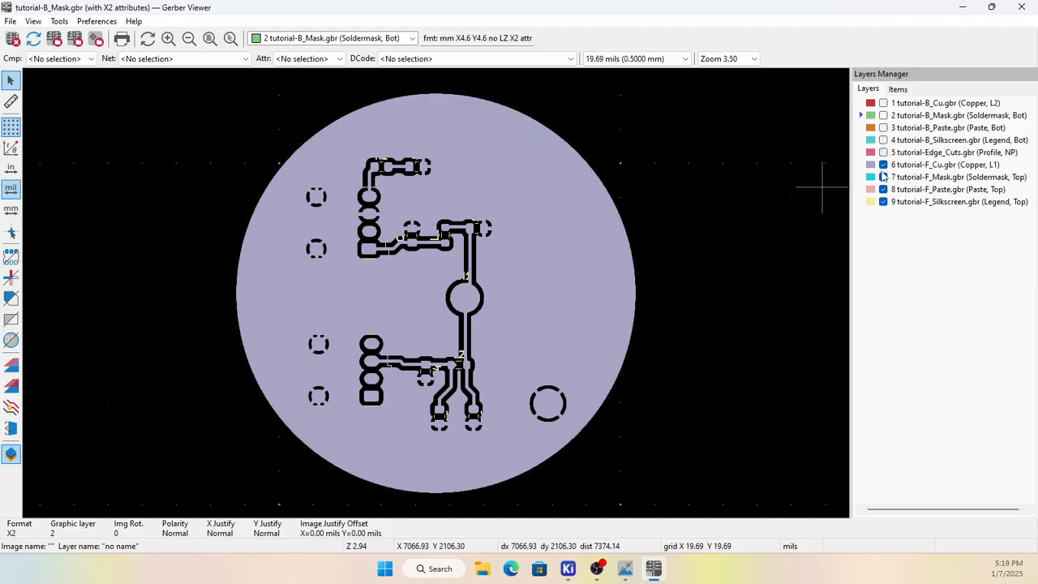
click(883, 164)
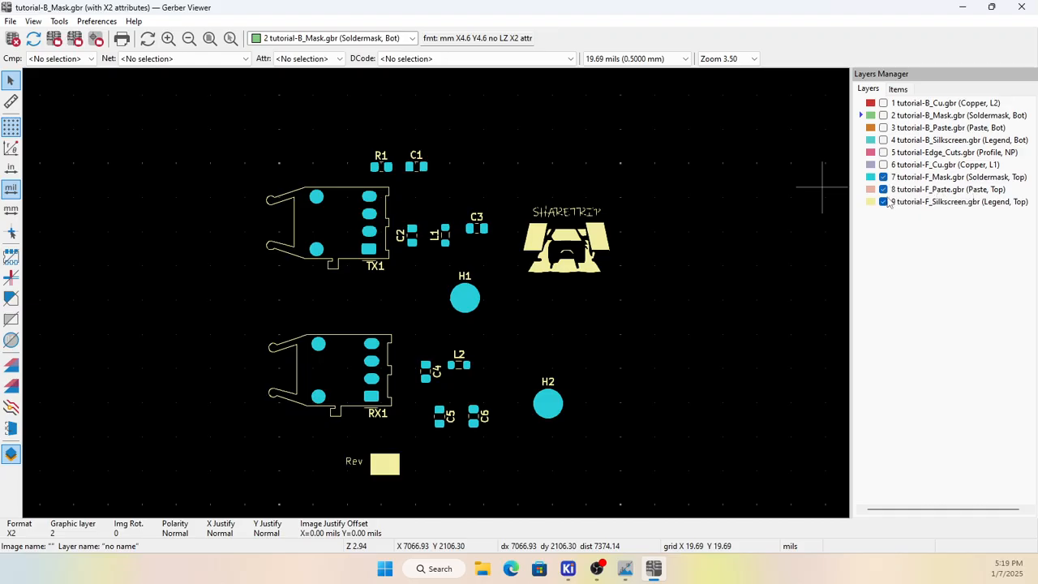
Step: Briefly show B_Cu, make B_Mask visible, hide F_Paste, and toggle F_Silkscreen off and on to compare the layers
click(883, 103)
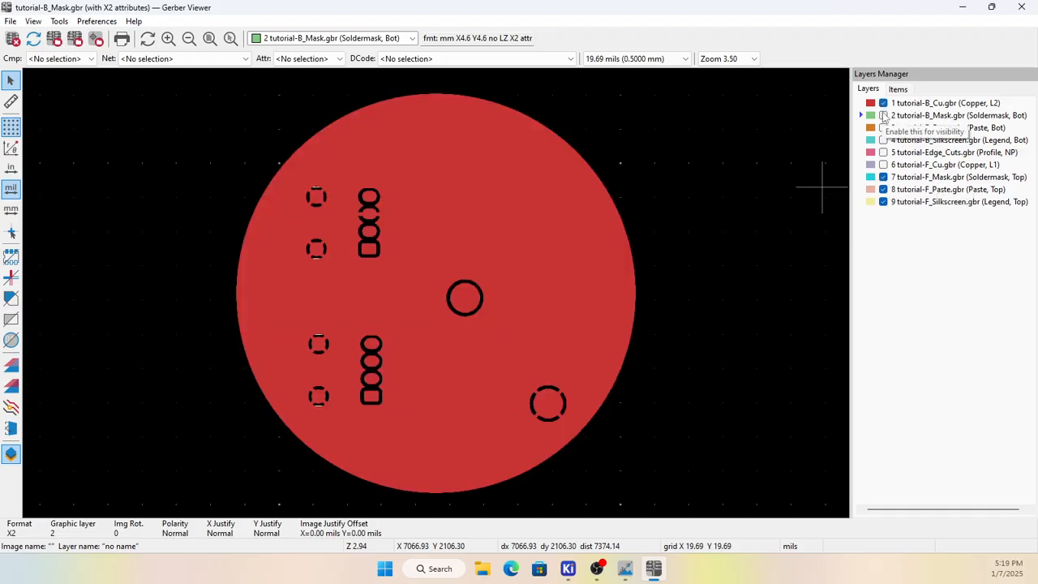
click(883, 103)
click(883, 115)
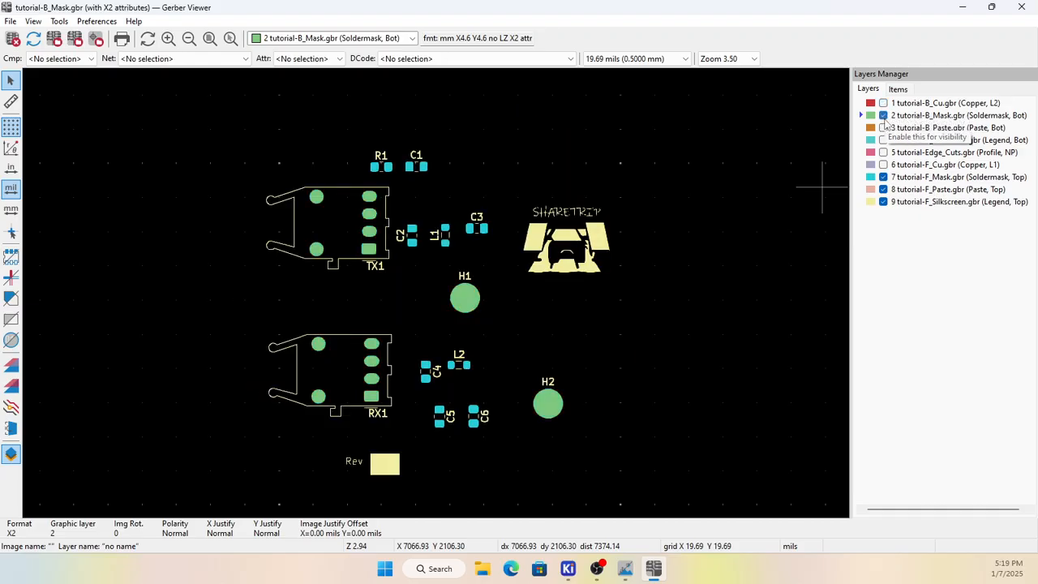
click(883, 201)
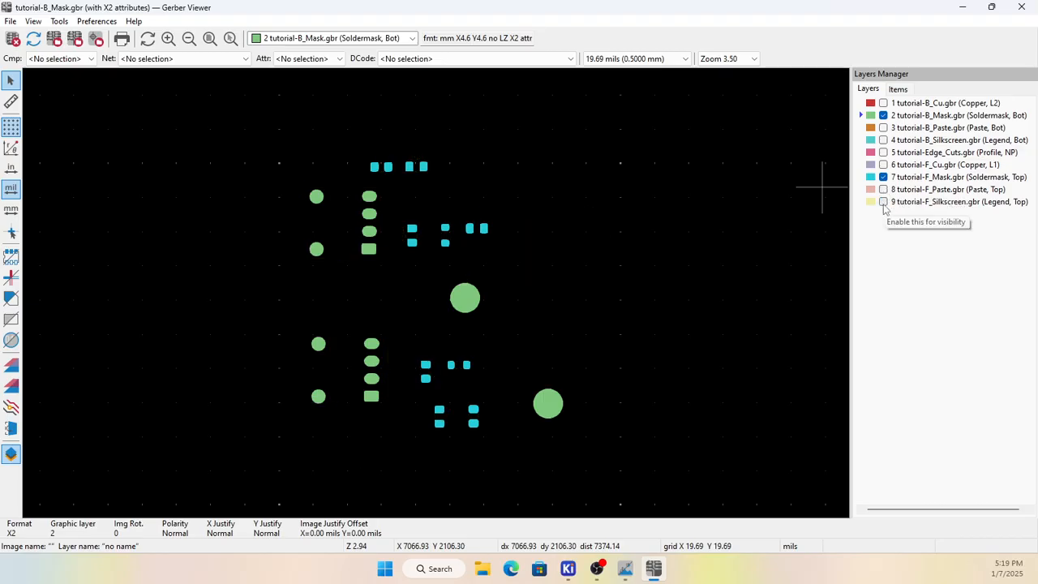
click(883, 202)
click(883, 202)
click(883, 202)
click(882, 201)
click(883, 202)
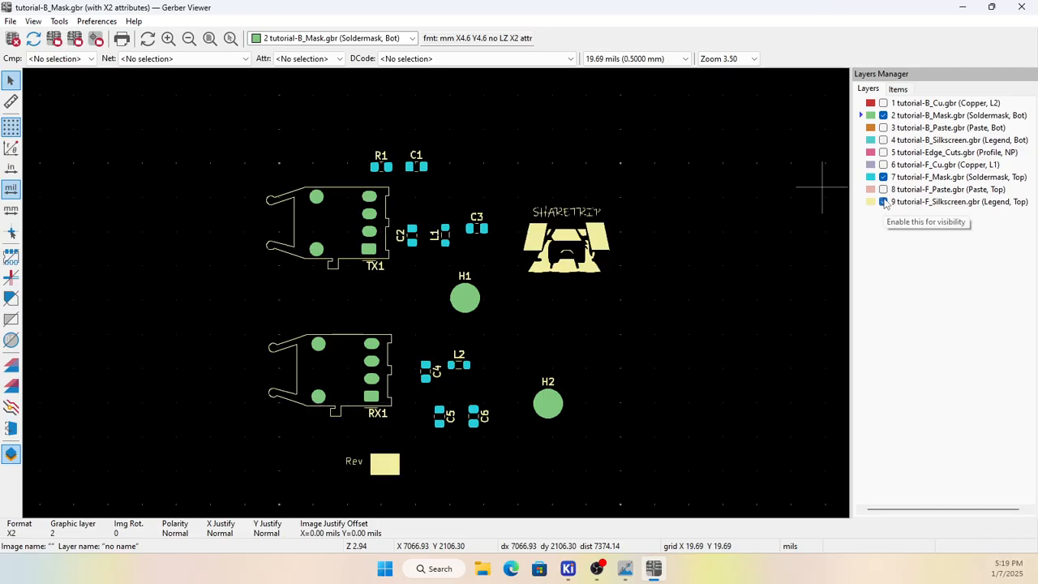
Step: Check F_Cu, Edge_Cuts and B_Silkscreen in turn and make all nine Gerber layers visible again
click(883, 165)
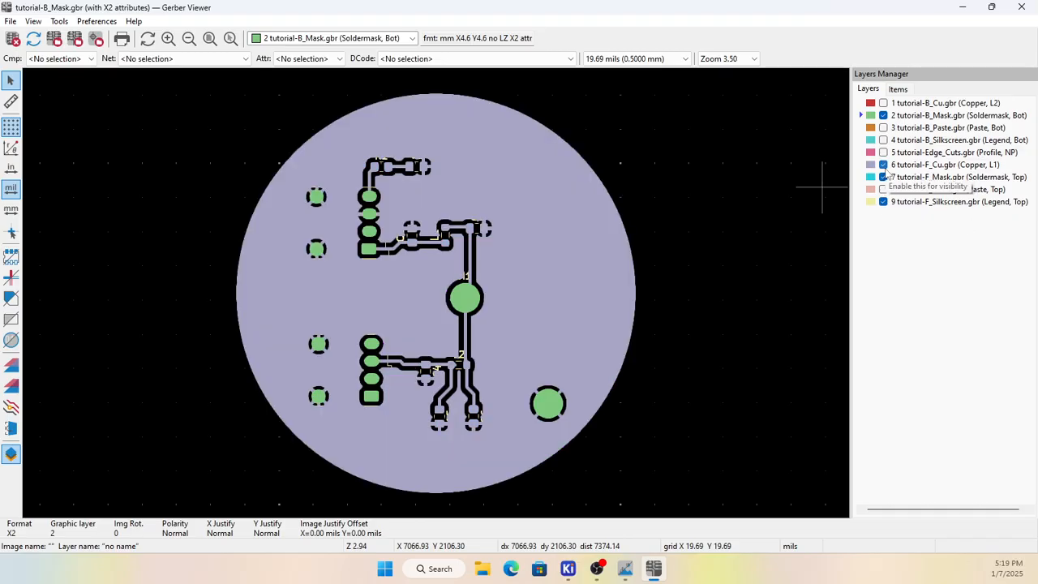
click(882, 164)
click(882, 152)
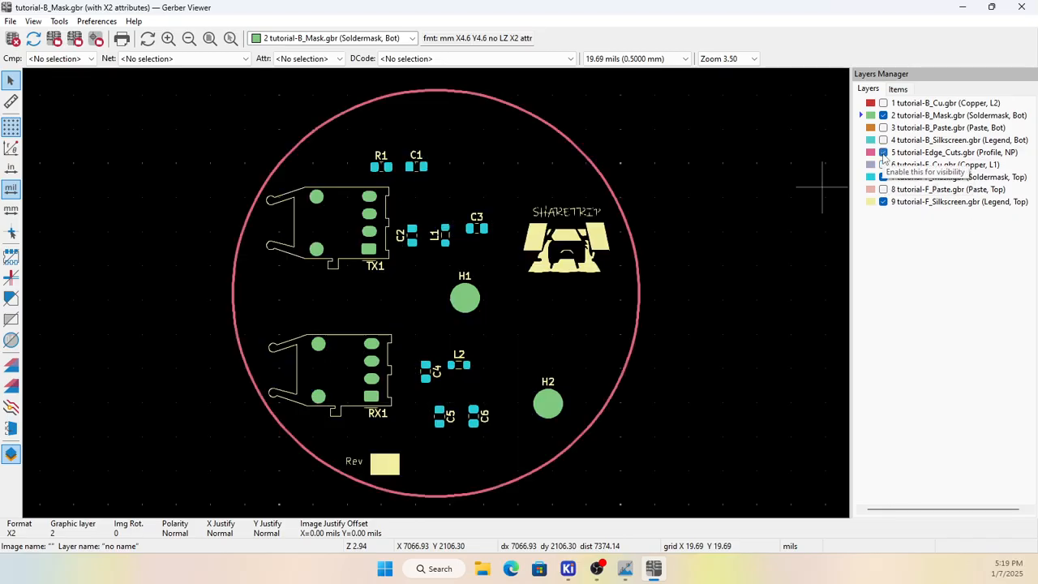
click(883, 139)
click(883, 115)
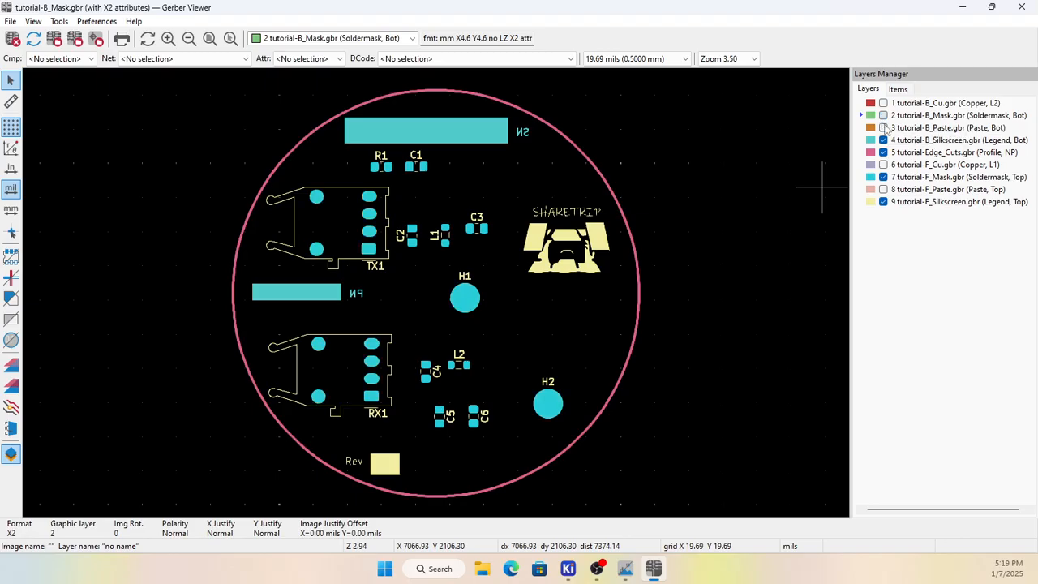
click(883, 127)
click(883, 115)
click(883, 103)
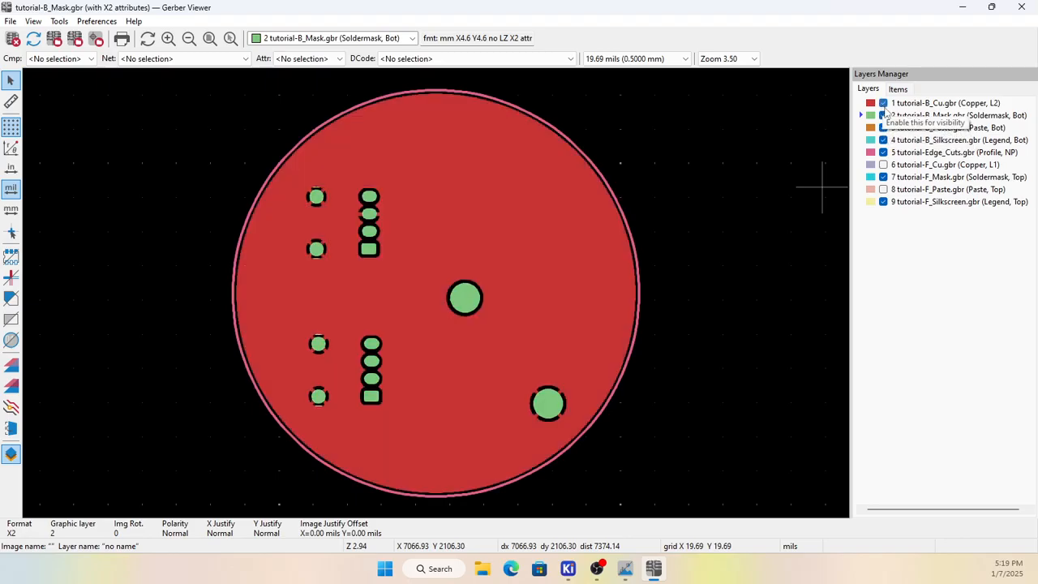
click(883, 165)
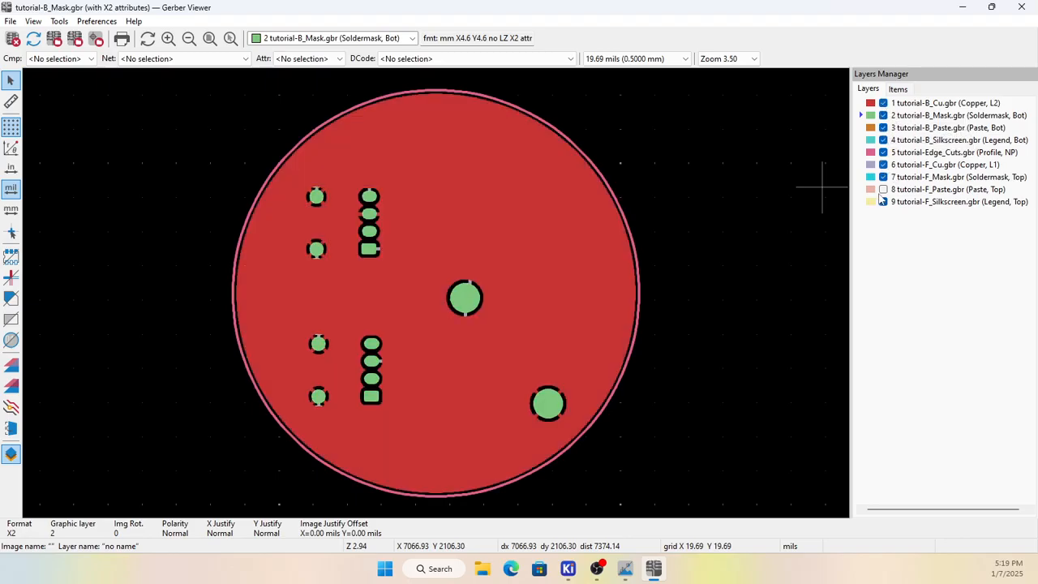
click(883, 188)
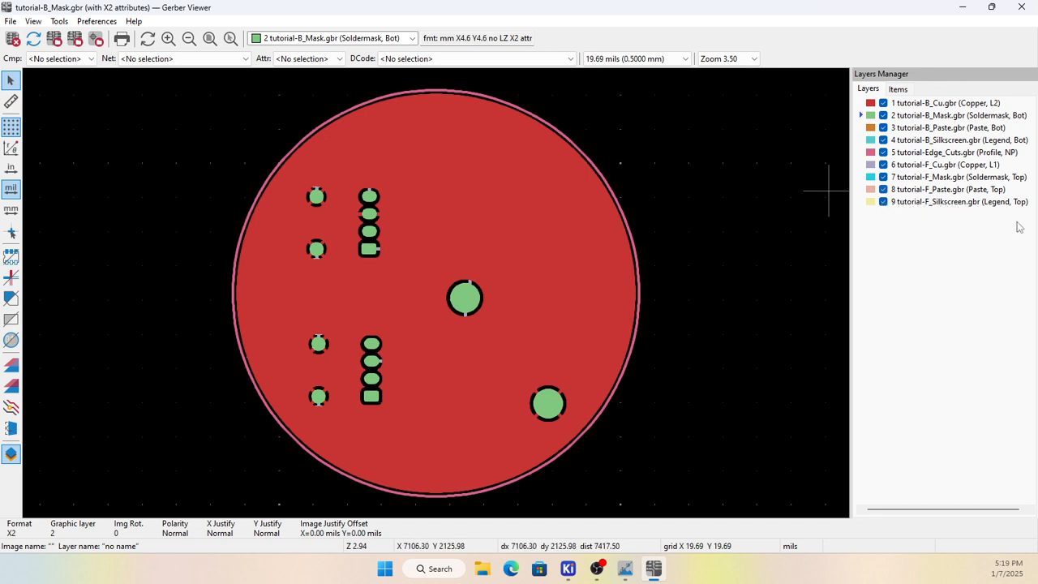
Step: Close the Gerber Viewer and open the tutorial schematic in the Schematic Editor to examine its title block
click(1030, 7)
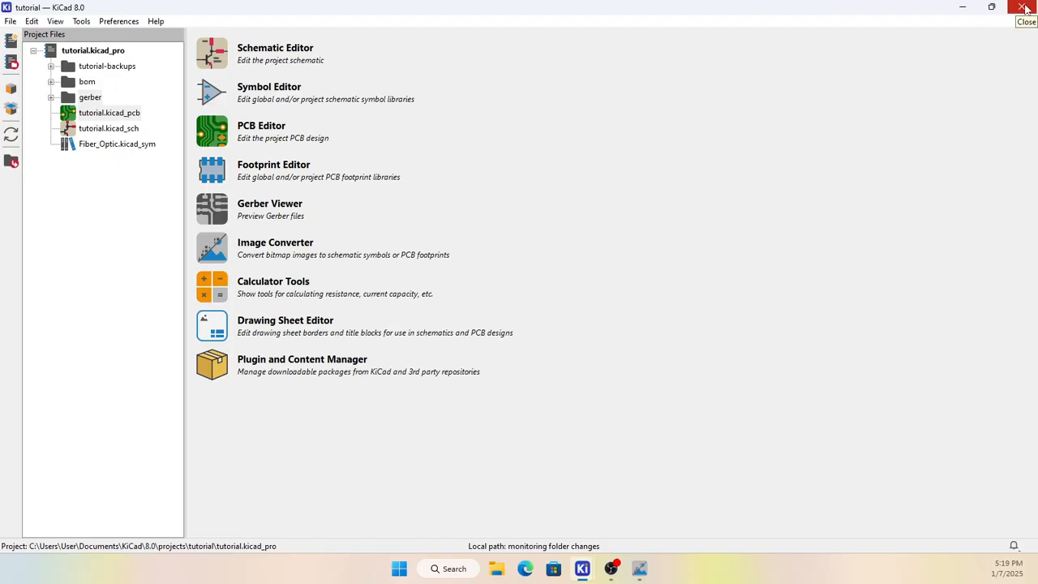
double_click(108, 128)
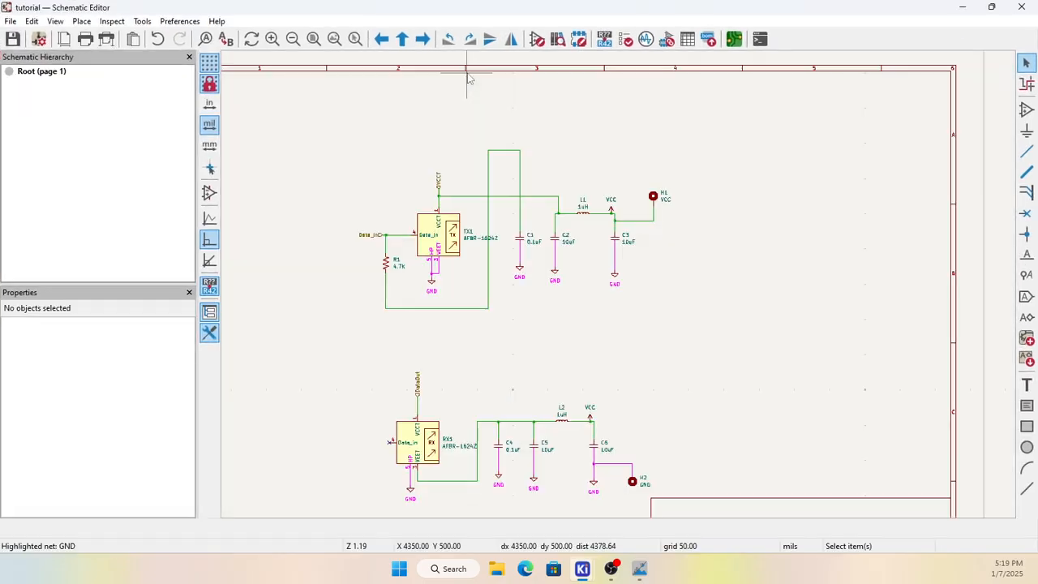
scroll(635, 295, up, 4)
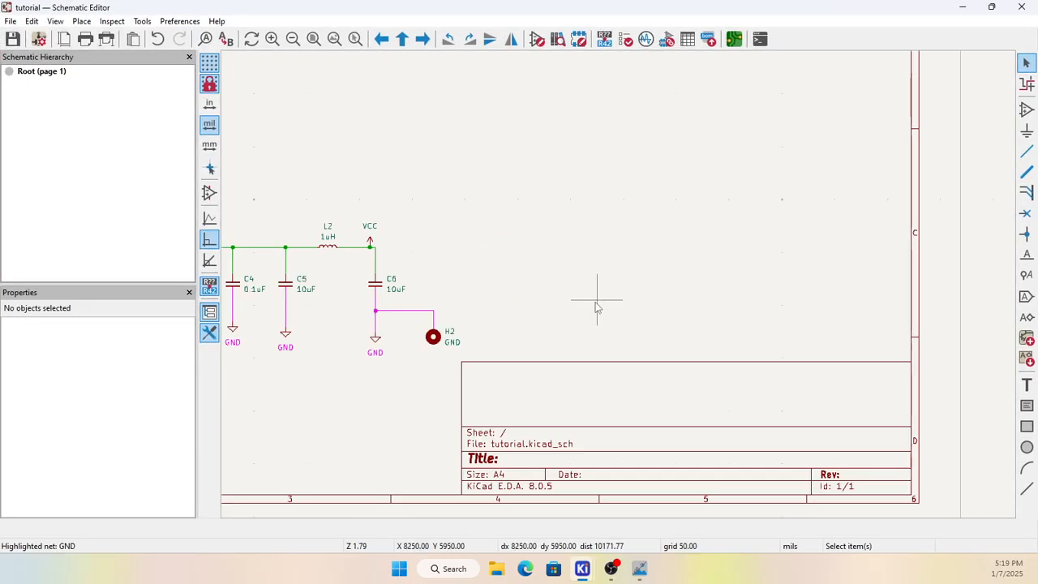
scroll(539, 446, up, 2)
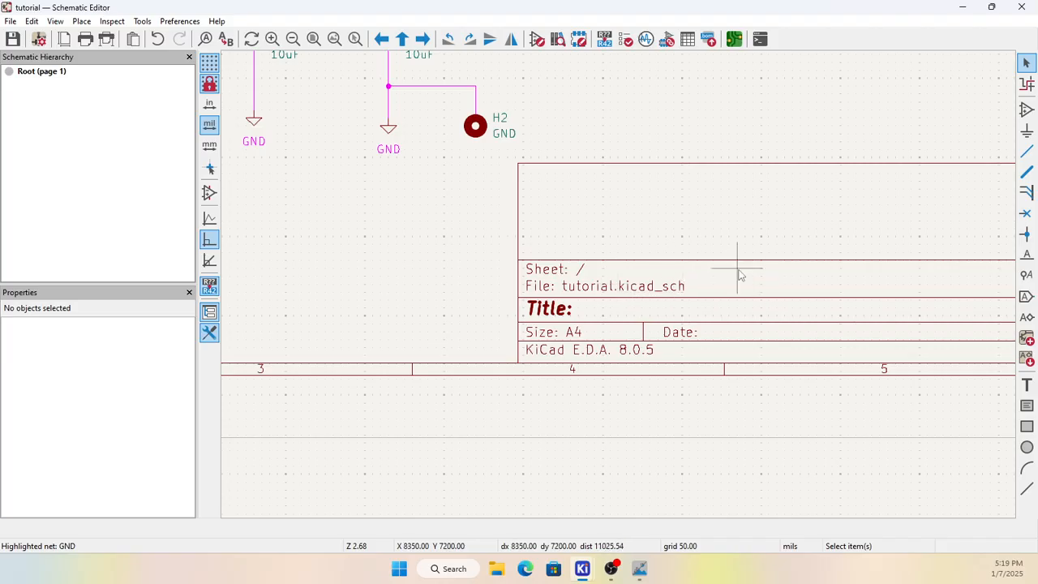
scroll(630, 292, down, 4)
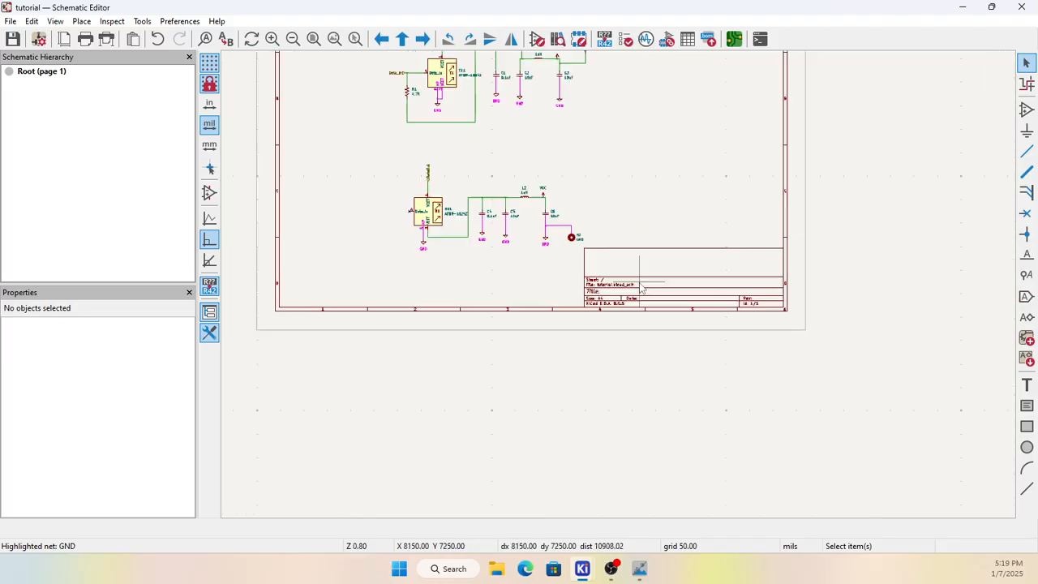
scroll(625, 292, up, 8)
scroll(554, 305, down, 3)
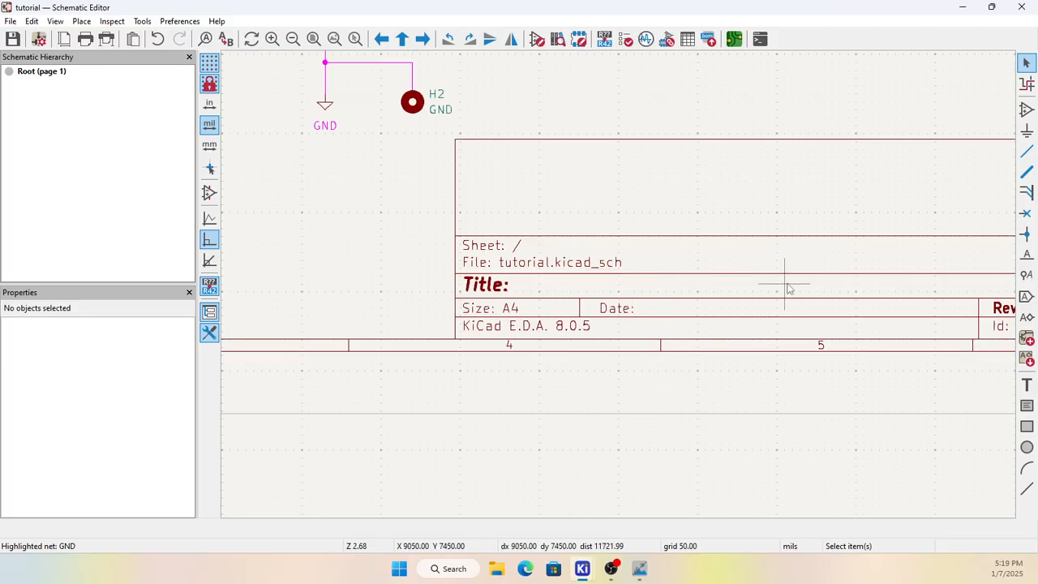
scroll(616, 292, up, 3)
scroll(586, 279, down, 4)
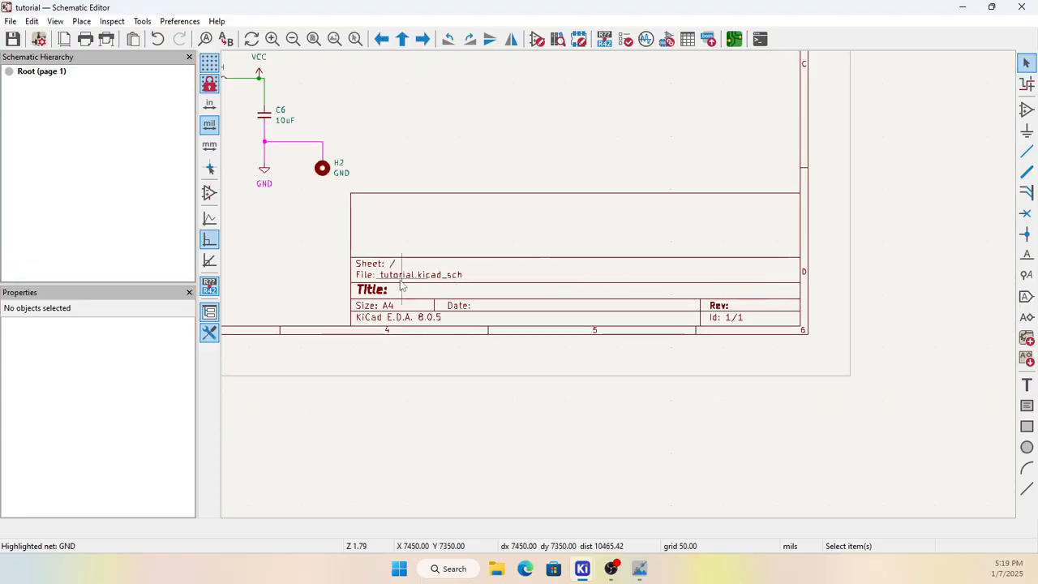
Step: Fill in the schematic's title block with issue date 2025-01-07, revision A, title "TX/RX Fiber", company "Sharetrip" and Comment1 "Youtube"
click(65, 39)
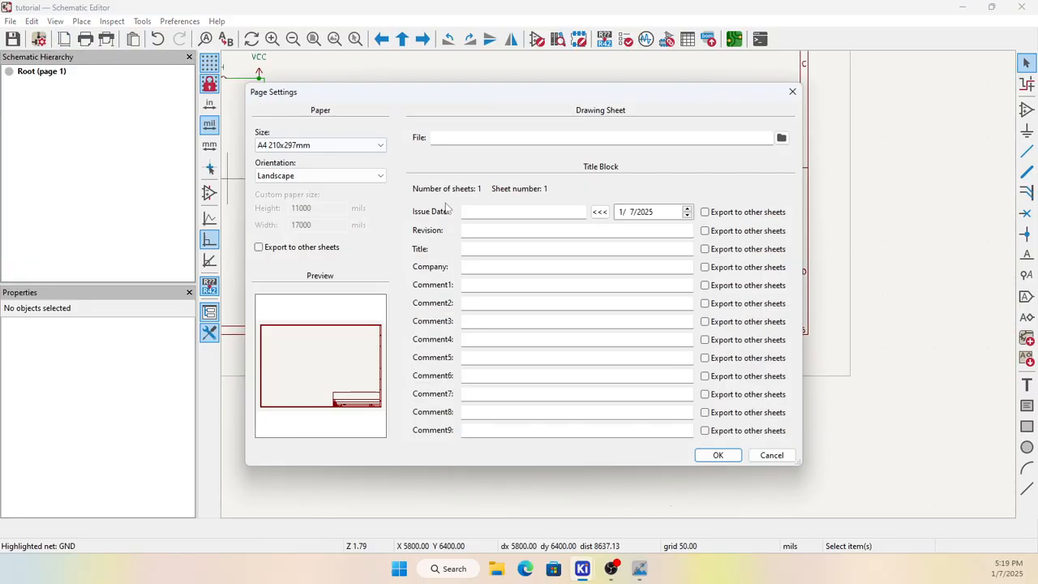
click(599, 211)
click(513, 230)
text(A)
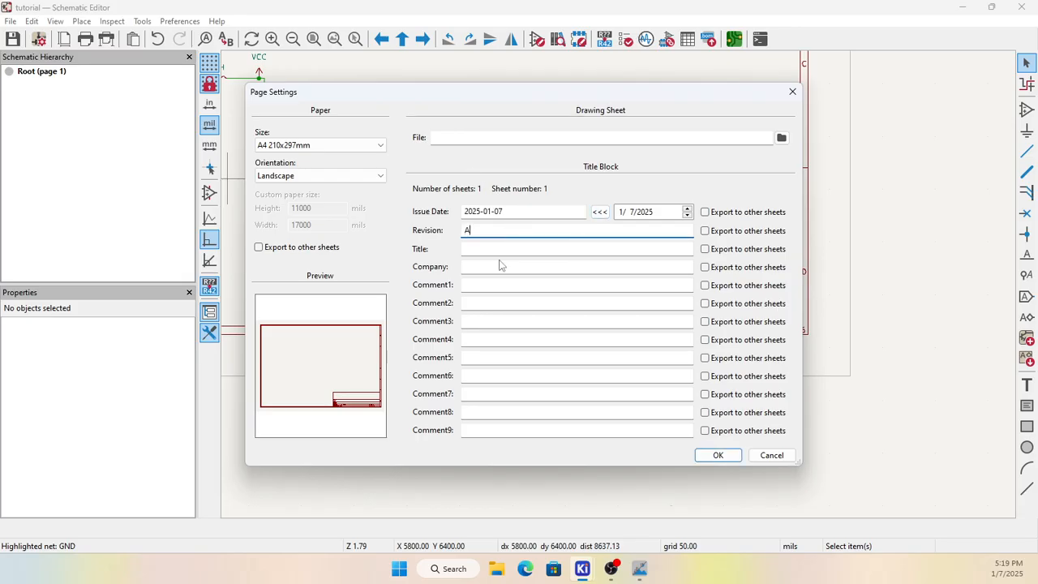
click(481, 249)
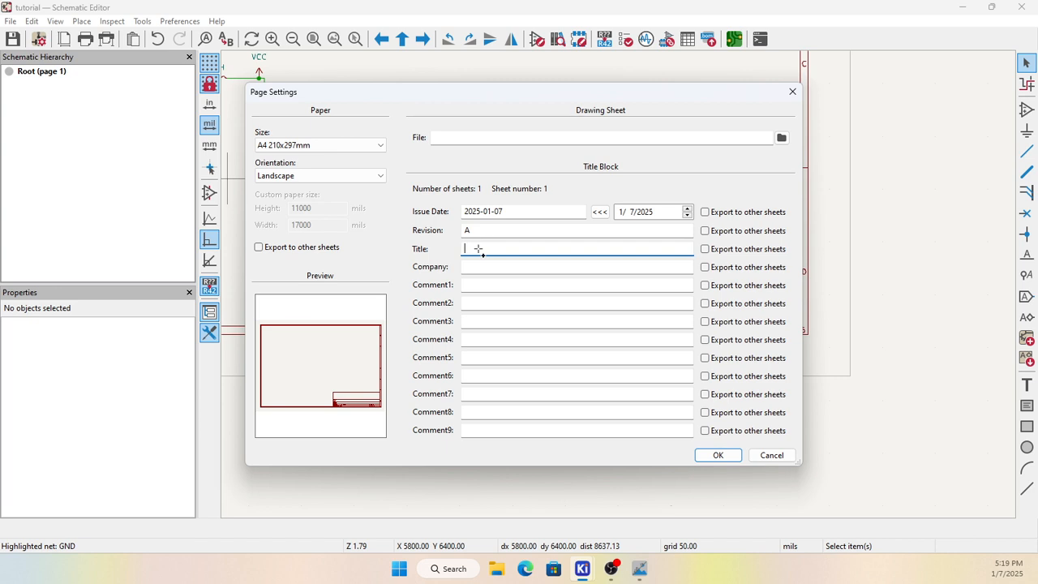
text(TX/FX Fiber)
click(480, 270)
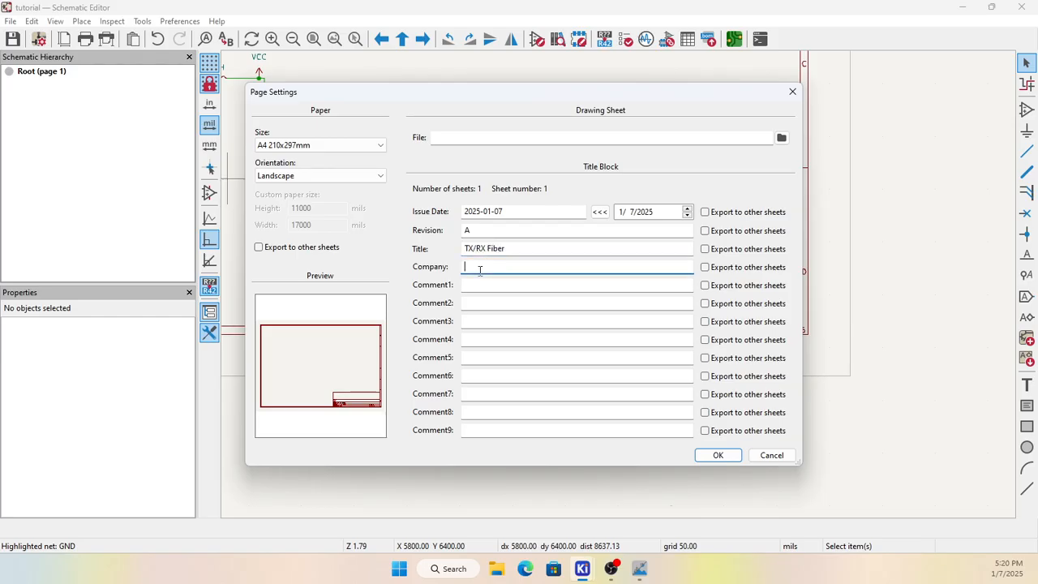
text(Sharetrip)
click(480, 285)
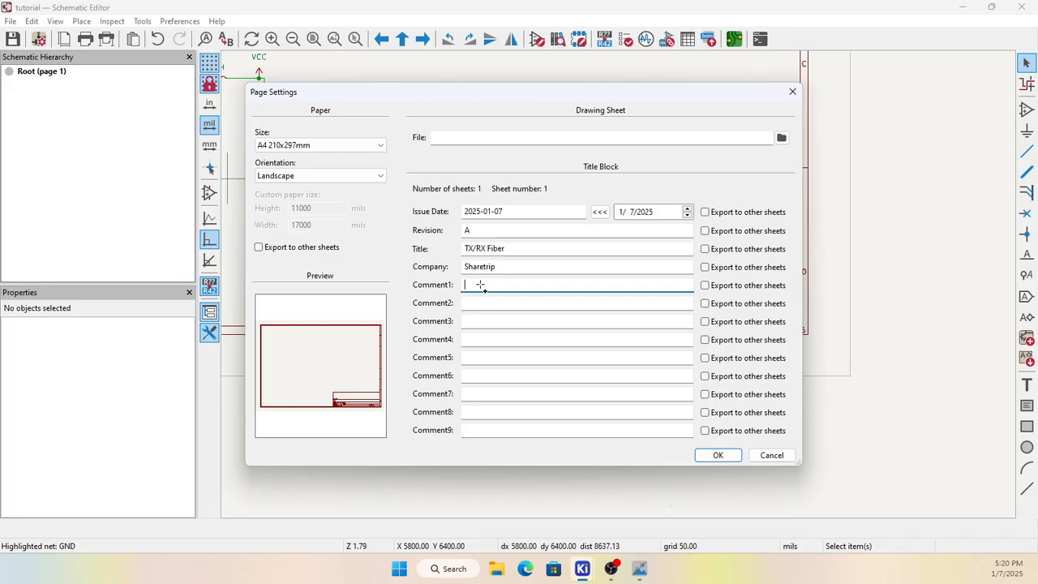
text(Youtube)
click(717, 455)
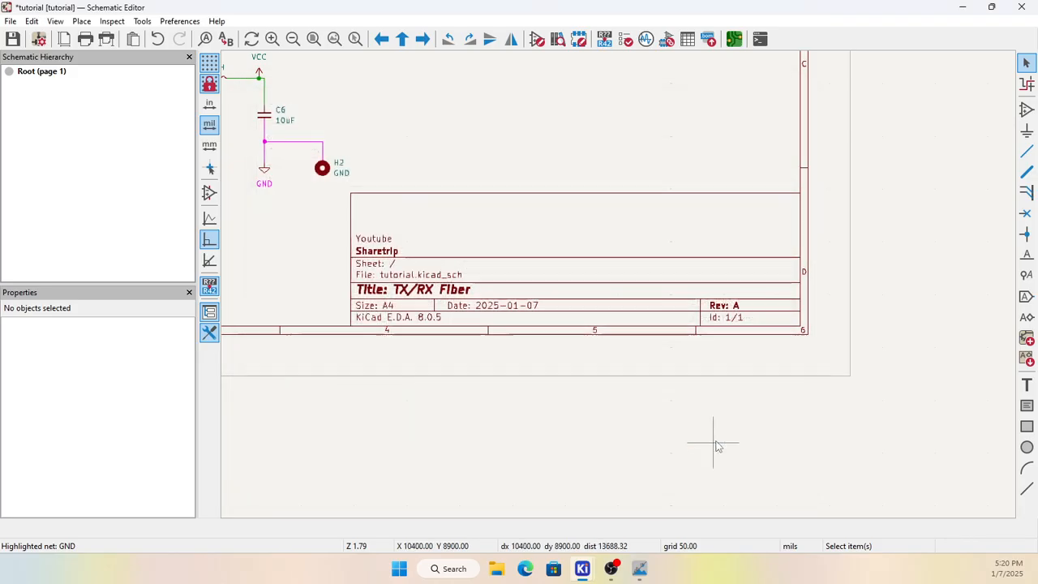
Step: Check the completed title block and look over the rest of the schematic sheet
scroll(619, 293, up, 2)
scroll(618, 293, up, 2)
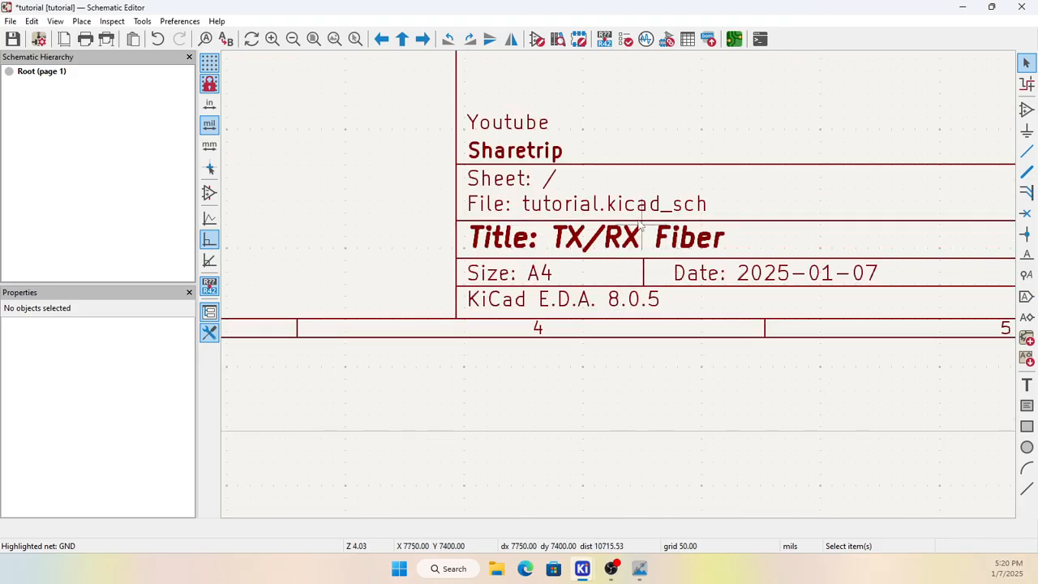
scroll(556, 150, down, 2)
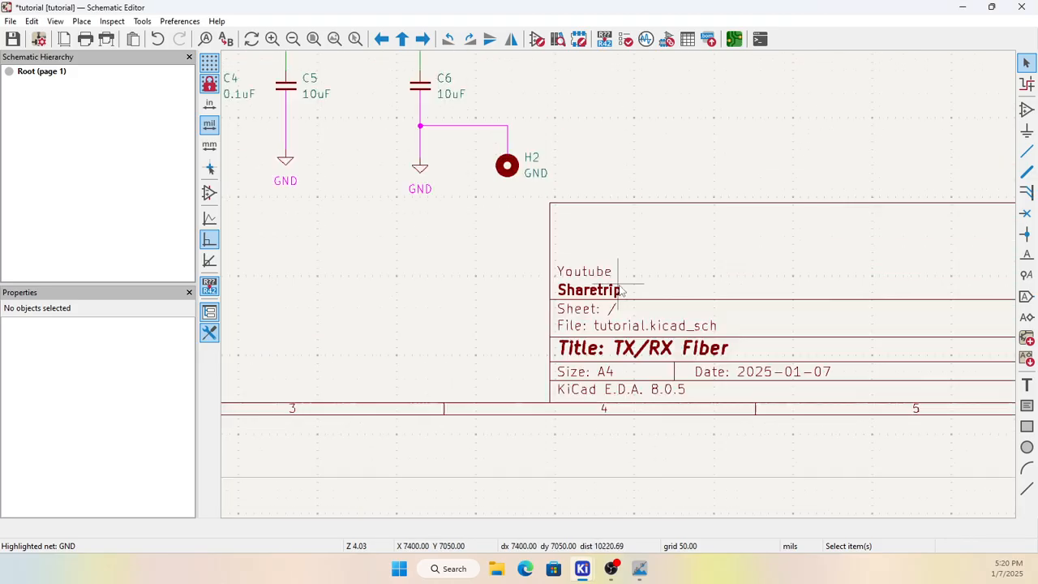
scroll(666, 365, up, 2)
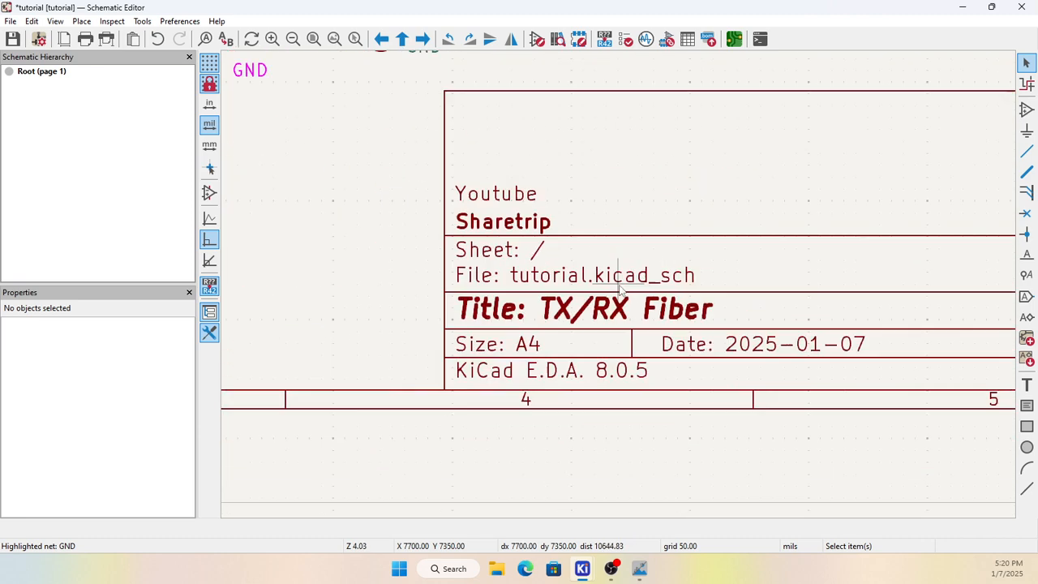
scroll(666, 364, down, 10)
scroll(618, 290, up, 4)
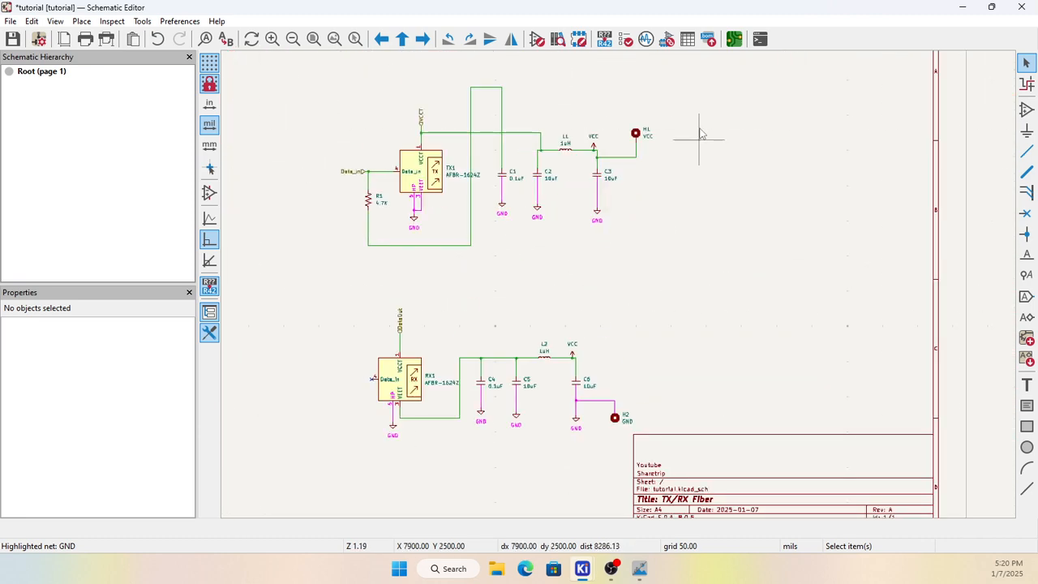
Step: Switch to the PCB Editor and set the board title block's issue date to 2025-01-07 and revision to A
click(734, 41)
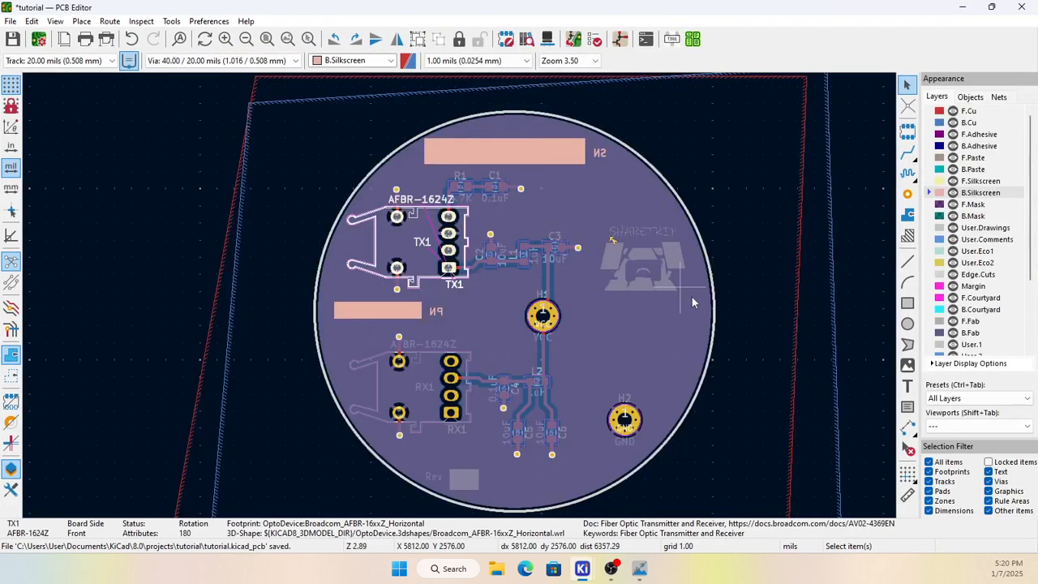
scroll(440, 377, down, 5)
scroll(460, 295, up, 10)
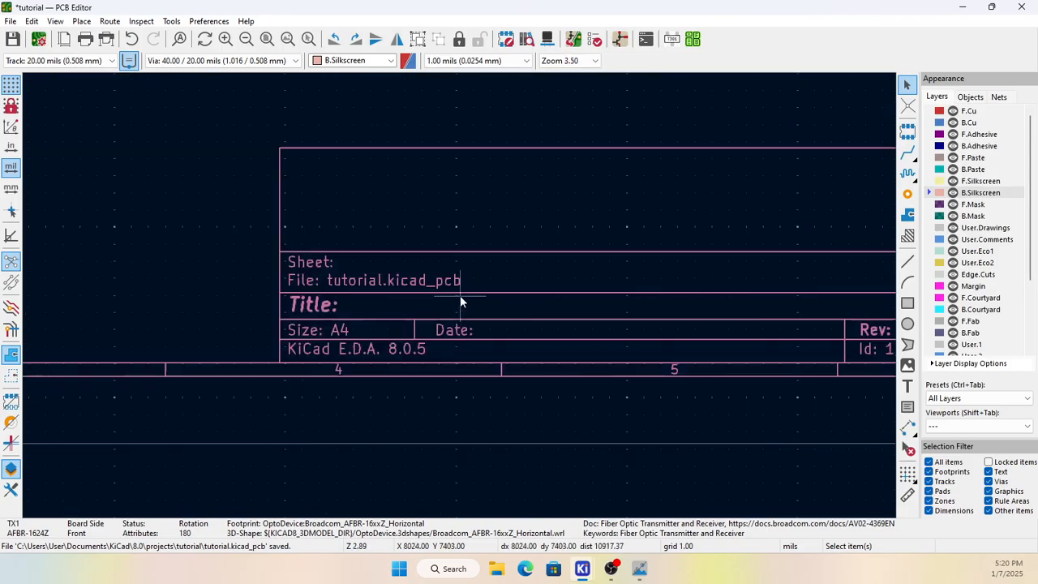
click(64, 44)
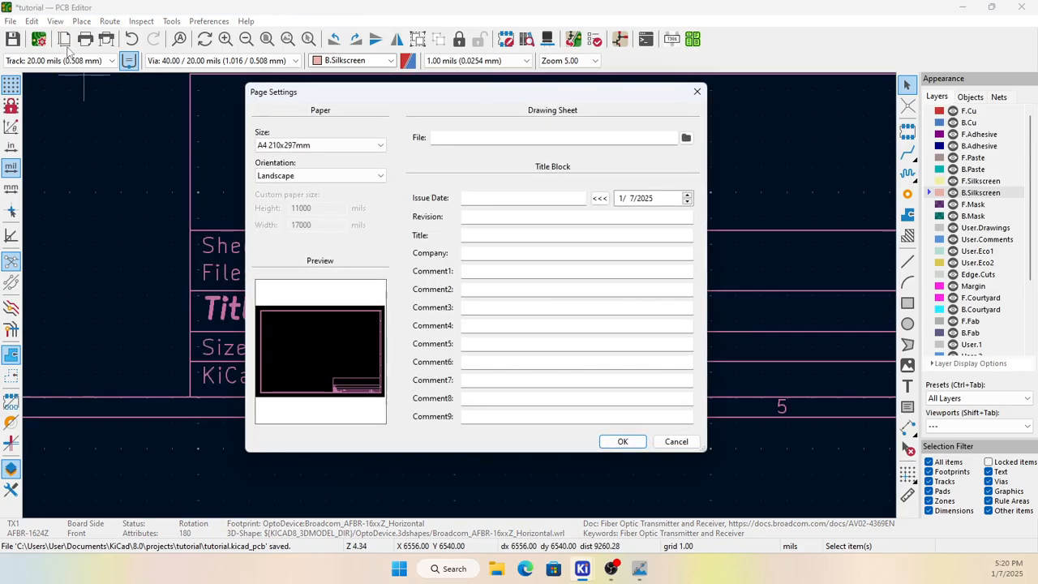
click(599, 198)
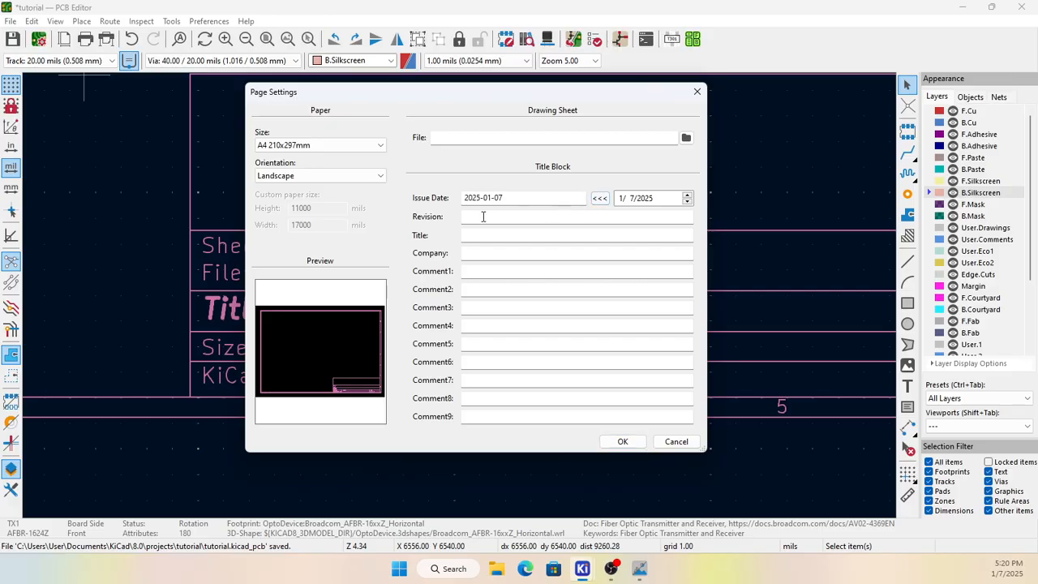
click(471, 217)
text(A)
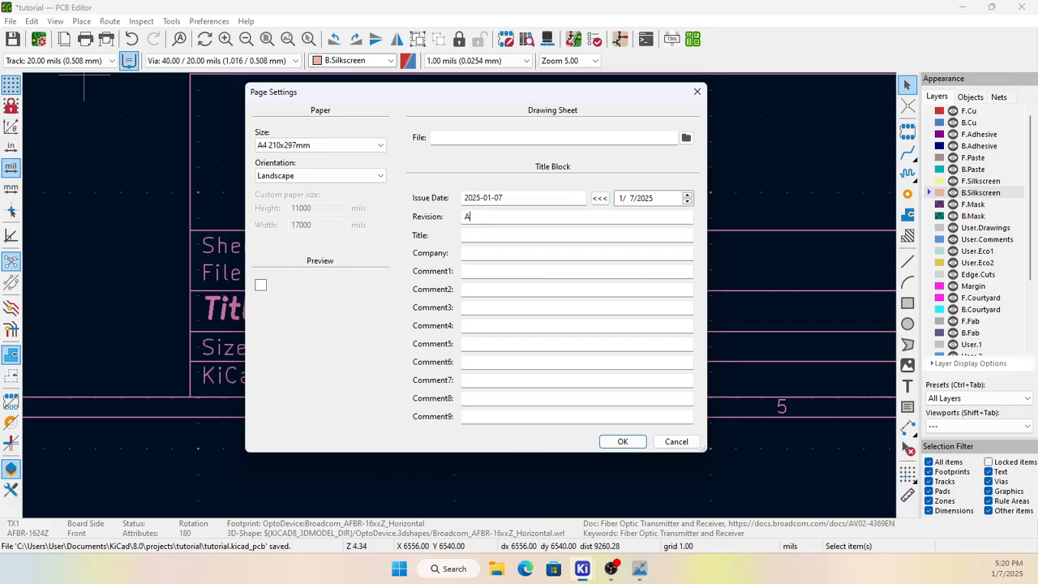
Step: Fill in the board's title block with title "TX/.RX Fiber", company "Sharetrip" and Comment1 "Youtube", and apply the page settings
click(476, 236)
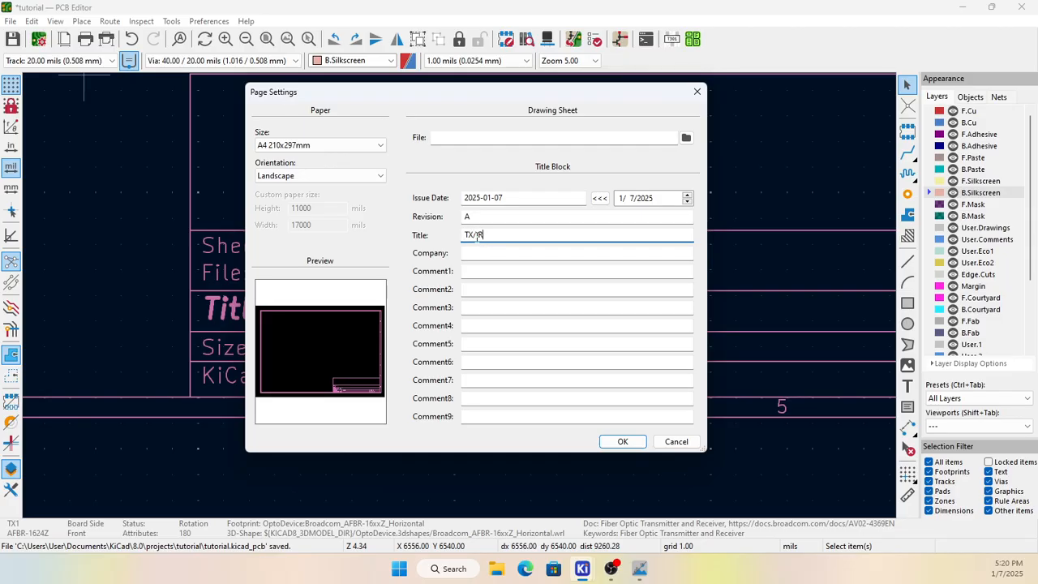
text(Fiber)
click(480, 253)
text(Shar)
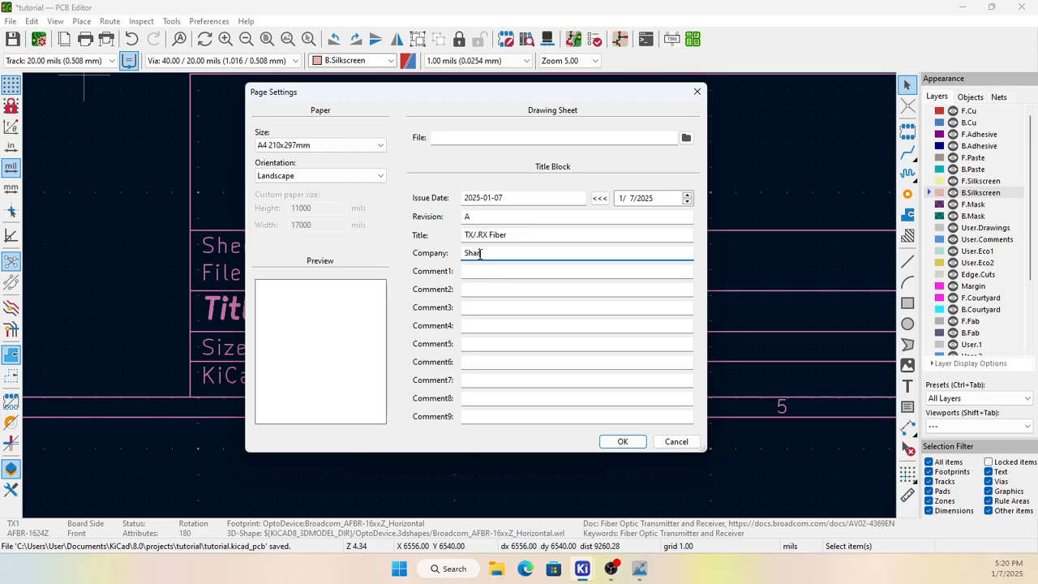
text(etrip)
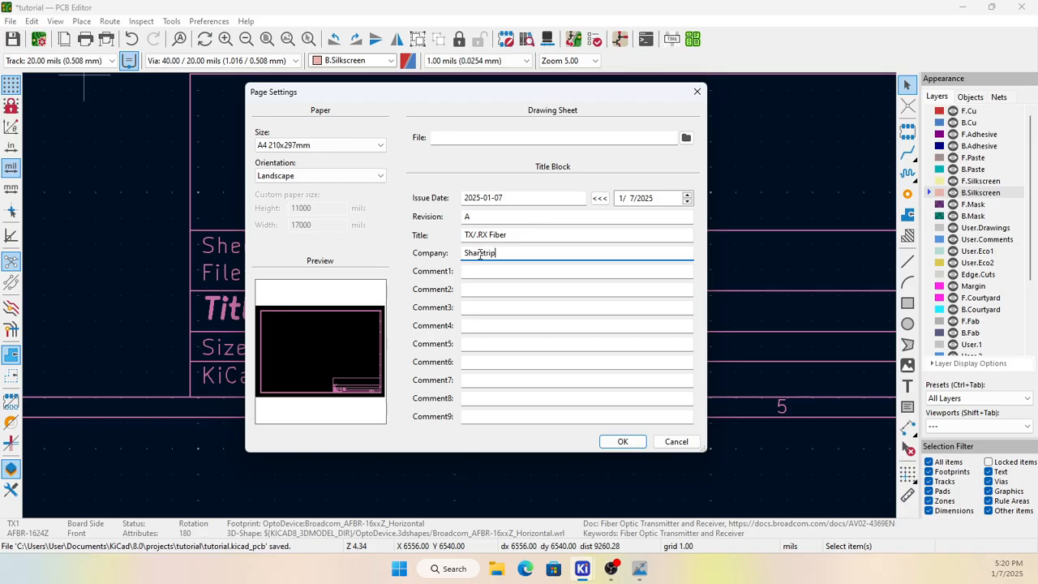
key(Tab)
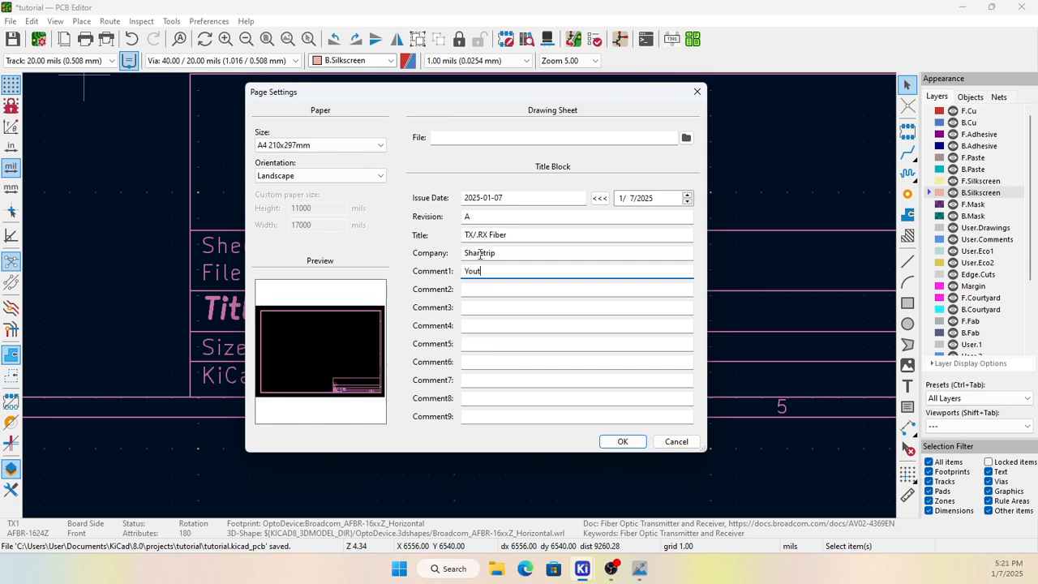
text(Youtube)
click(621, 442)
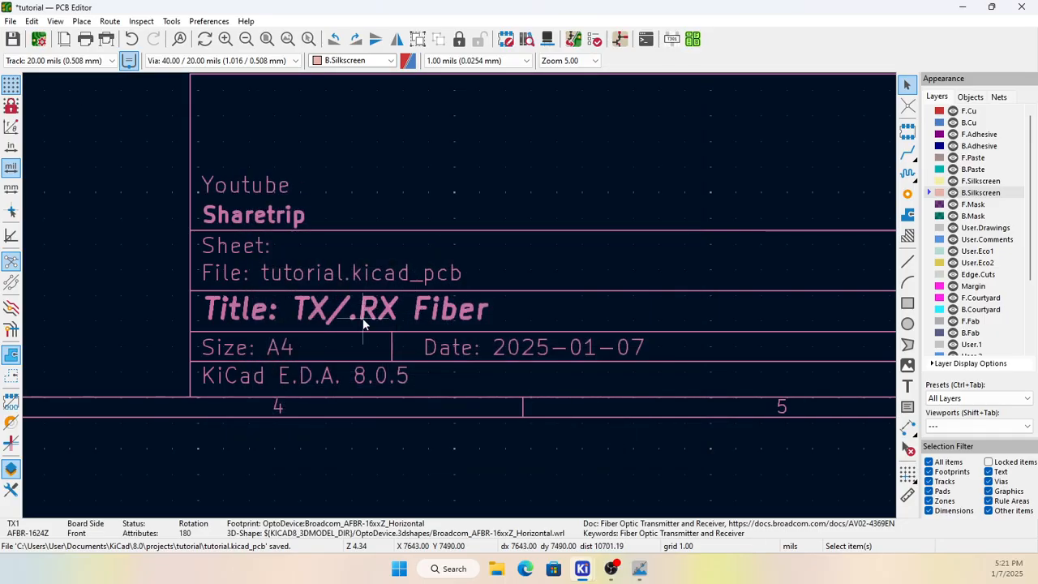
Step: Correct the board's title block title to "TX/RX Fiber" in the page settings
click(65, 40)
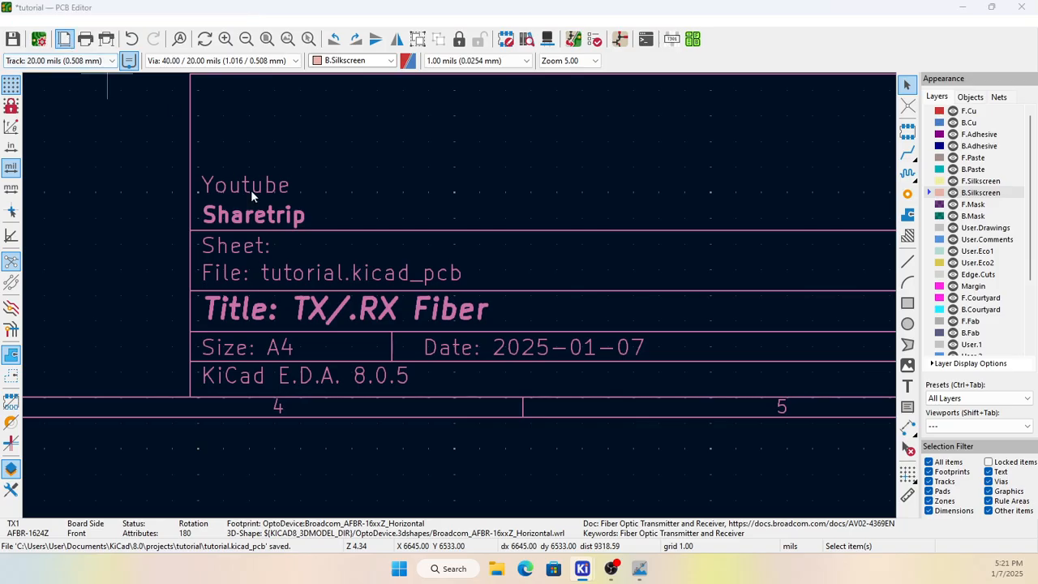
click(478, 234)
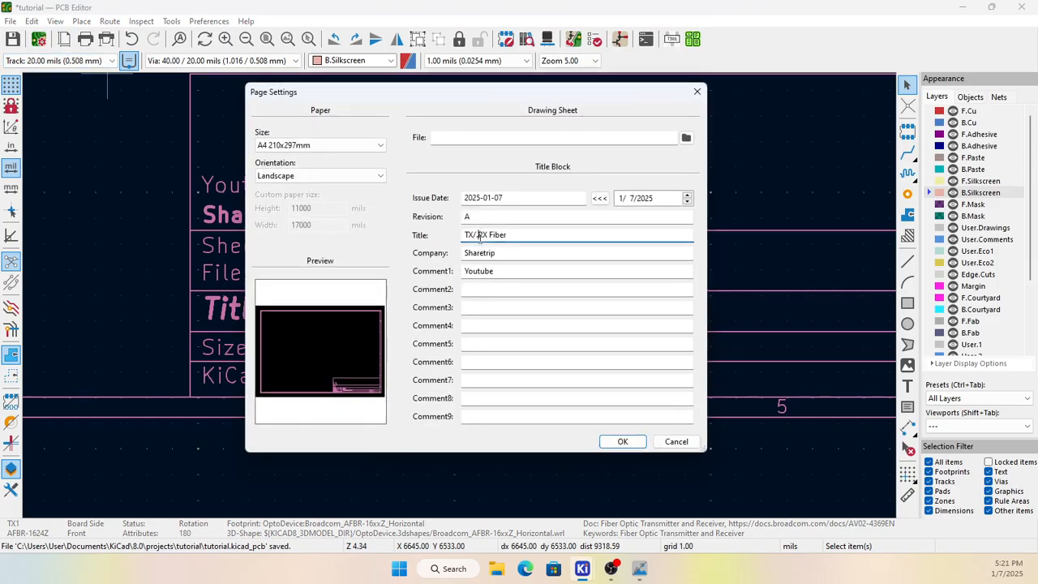
text(\)
key(BackSpace)
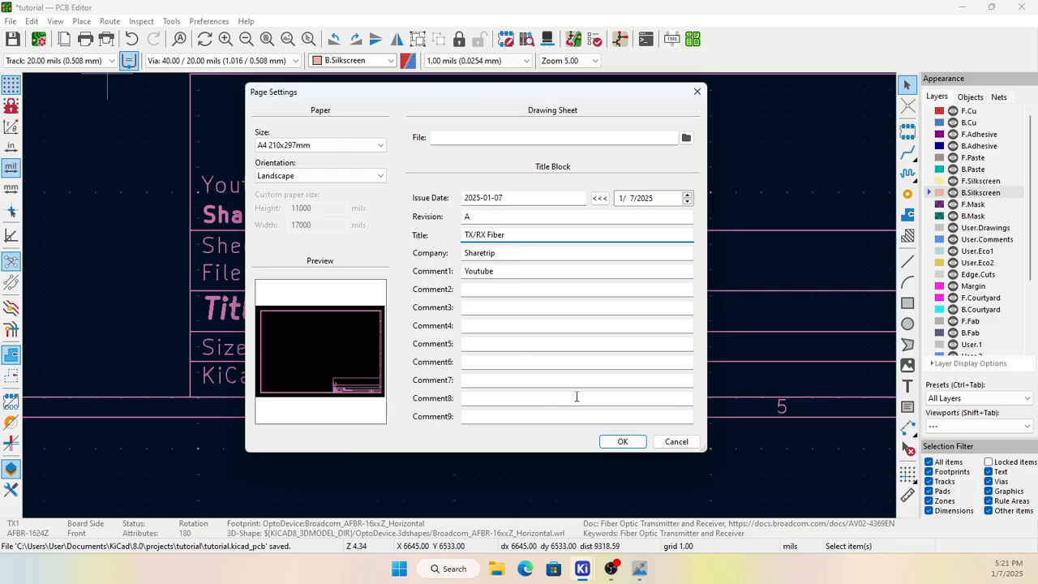
click(621, 442)
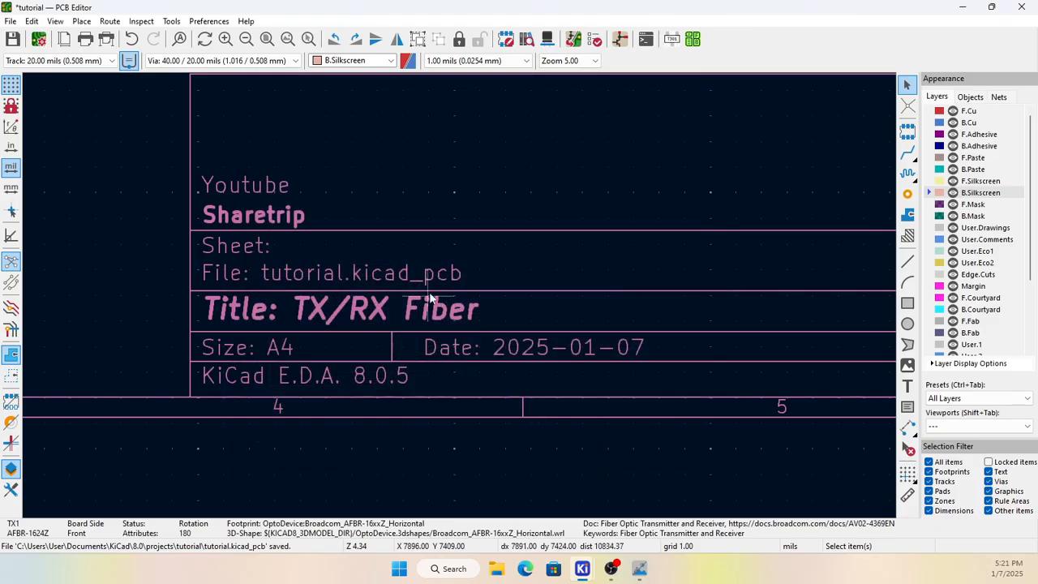
Step: Examine the board's completed title block and the round board with its copper zone outlines
scroll(426, 243, down, 3)
scroll(502, 277, down, 1)
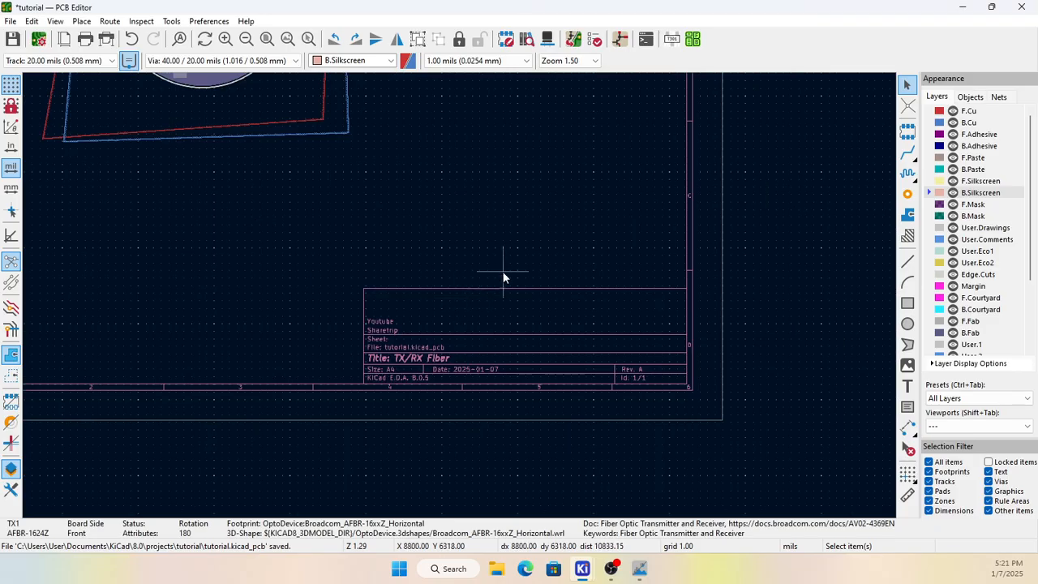
scroll(503, 278, up, 4)
scroll(267, 420, up, 1)
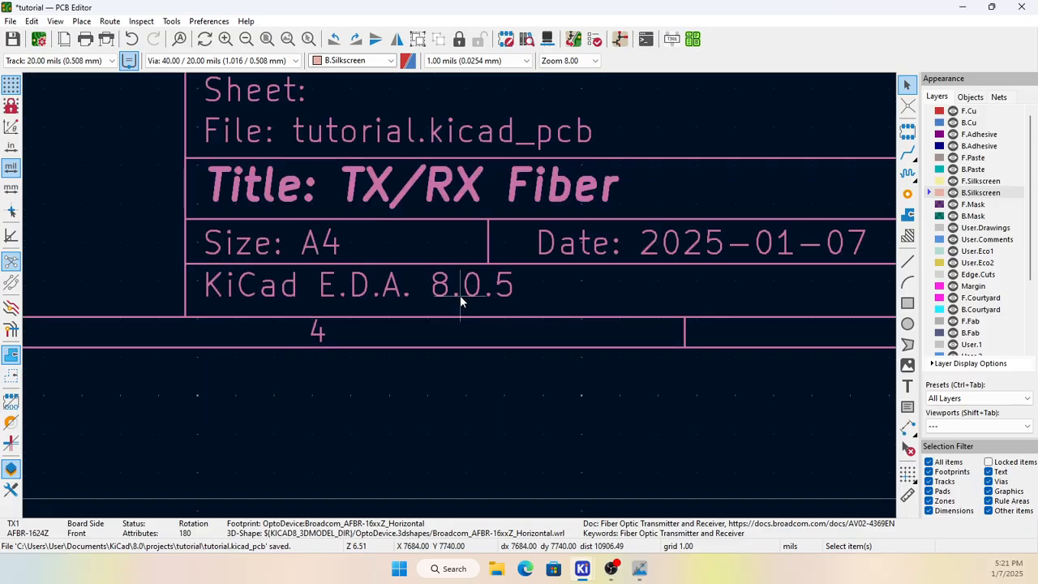
scroll(479, 291, down, 1)
scroll(491, 173, down, 4)
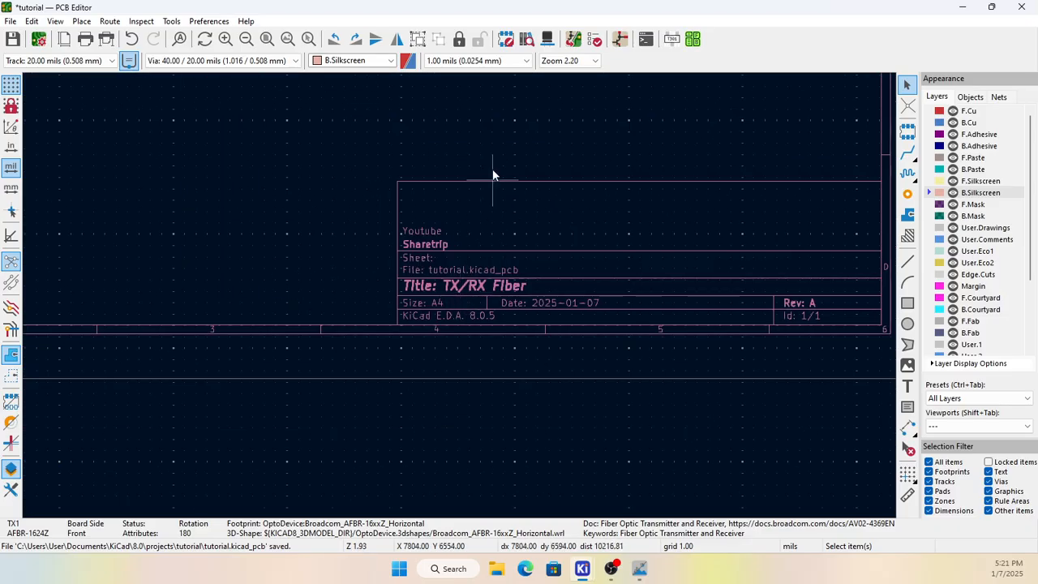
scroll(465, 293, up, 3)
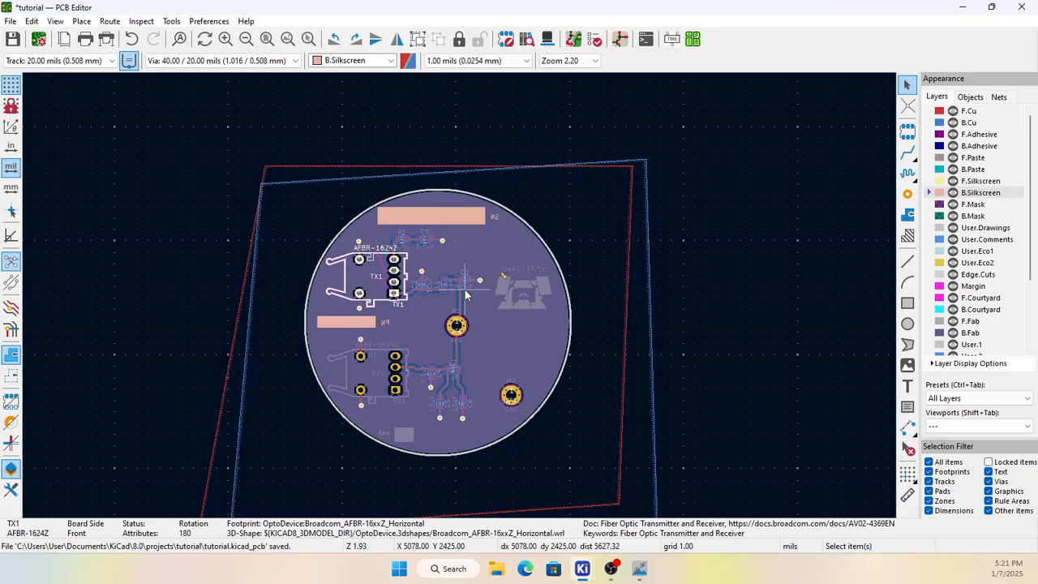
scroll(464, 289, down, 1)
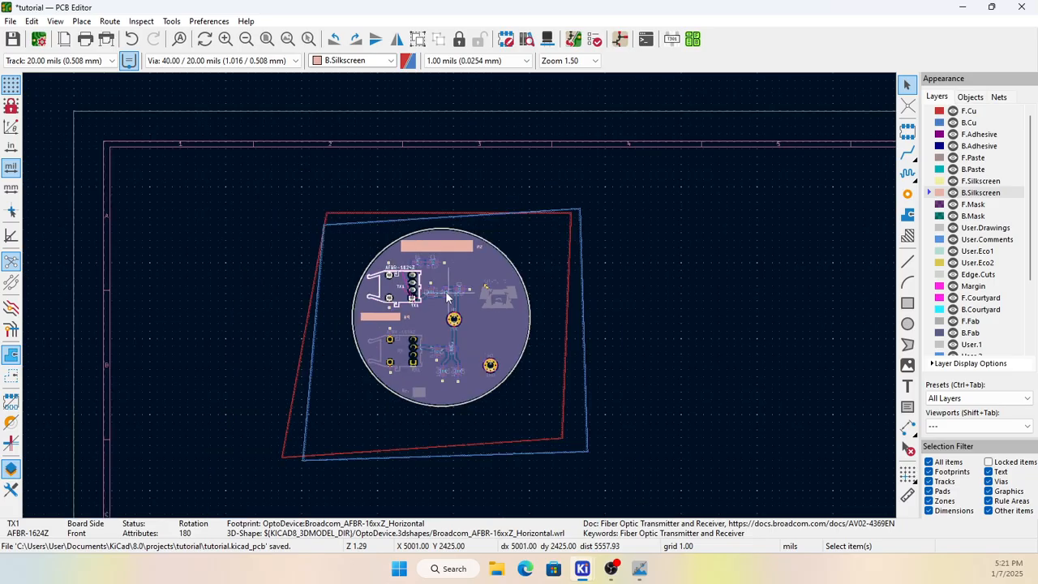
Step: Move the upper-left corners of the F.Cu and B.Cu zone outlines farther out from the board and save the PCB
click(327, 215)
drag(326, 215, 287, 220)
click(324, 226)
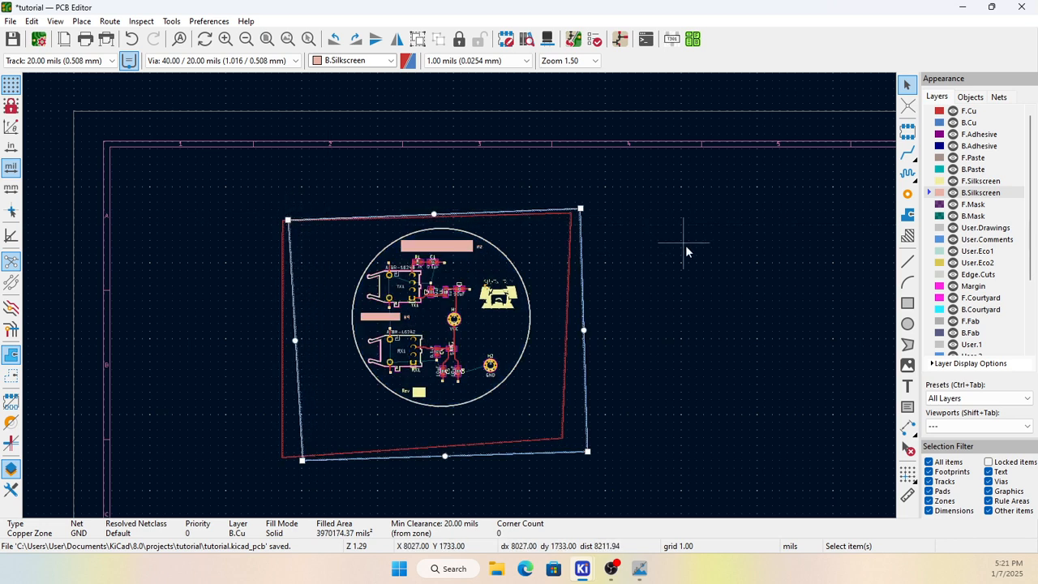
click(613, 245)
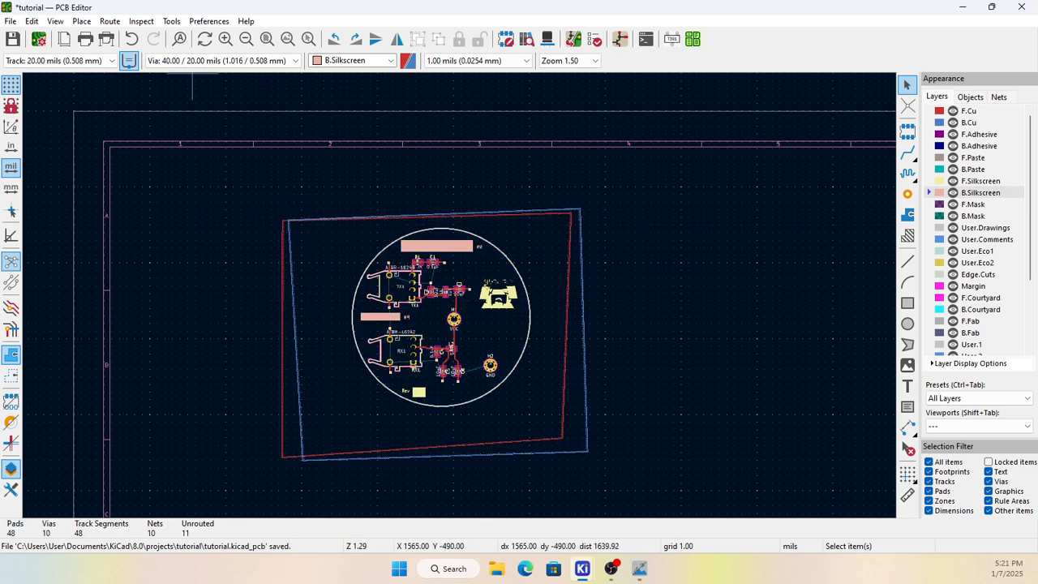
click(12, 39)
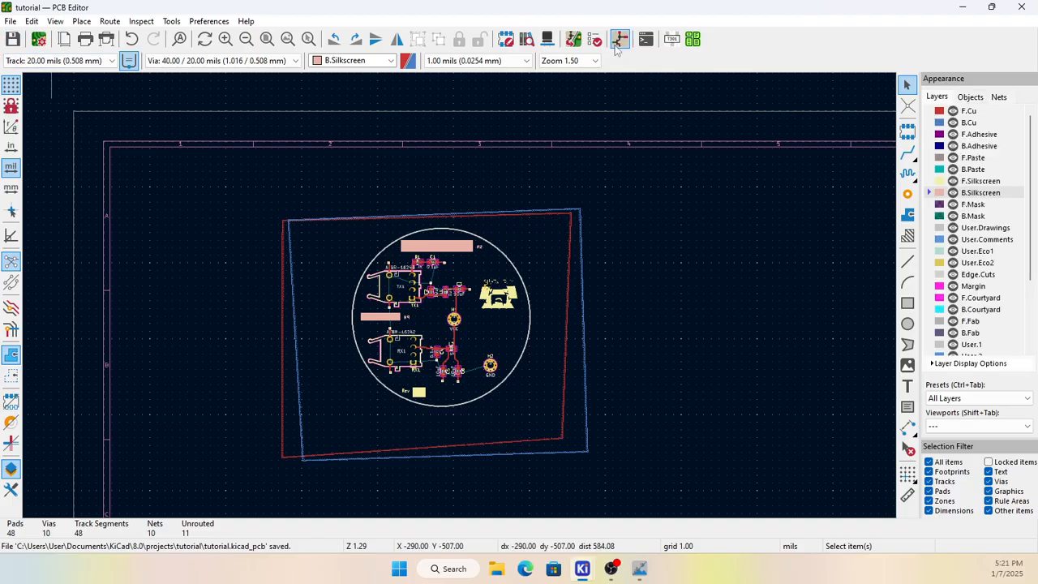
Step: Generate the board's interactive HTML BOM with the name format ibom and default settings
click(698, 42)
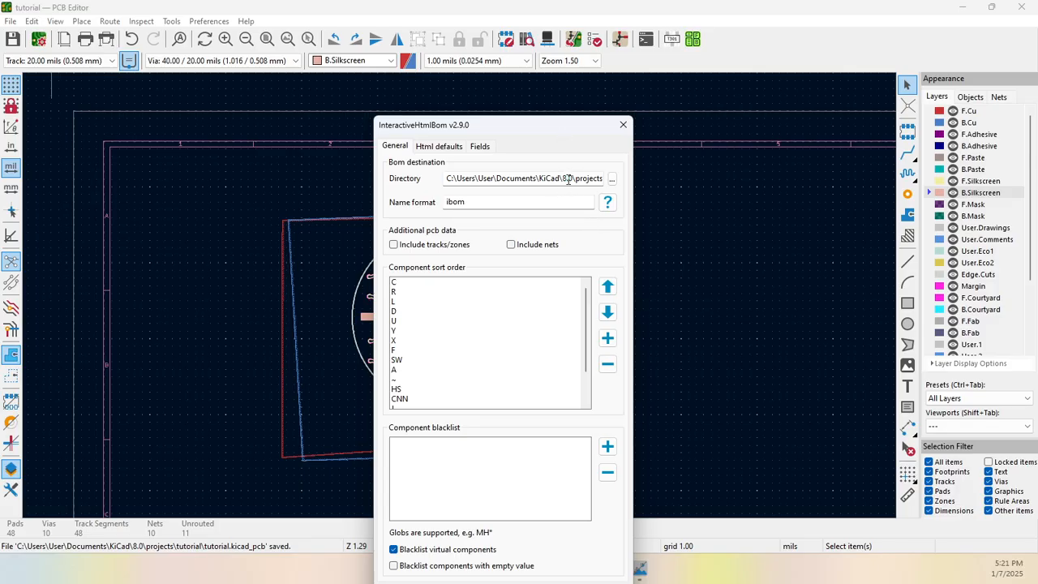
drag(536, 132, 532, 55)
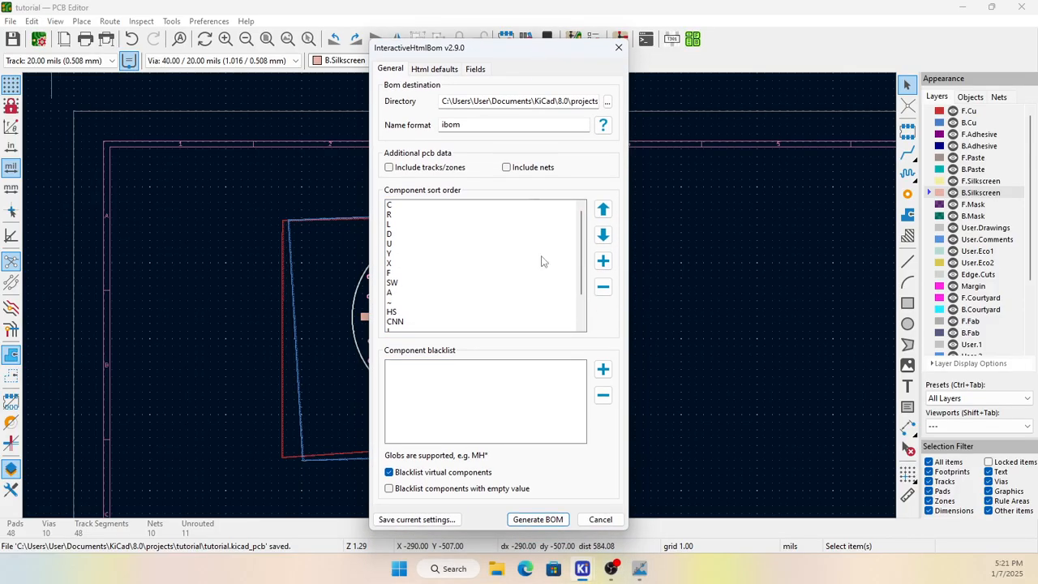
click(539, 520)
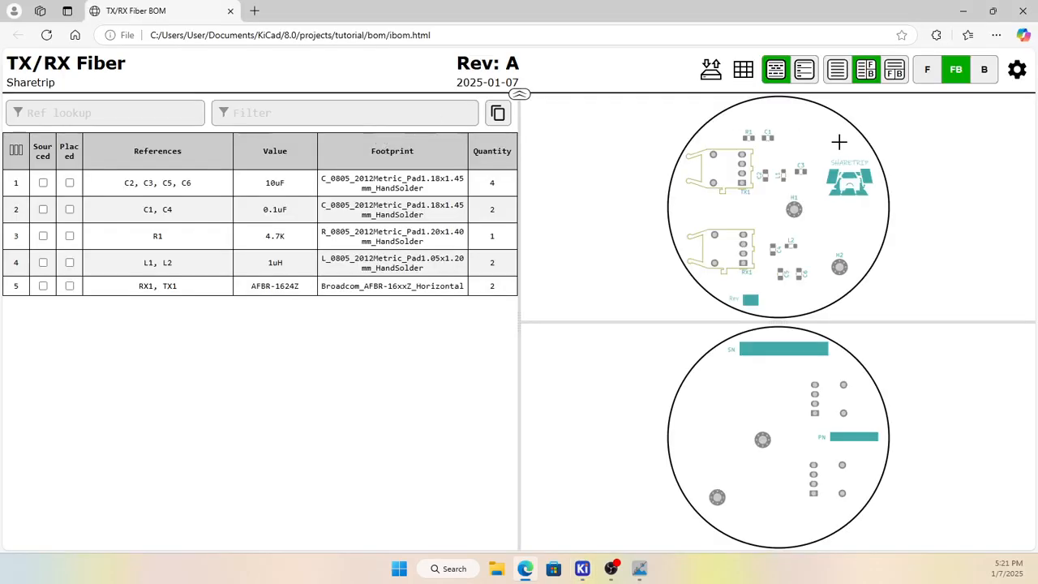
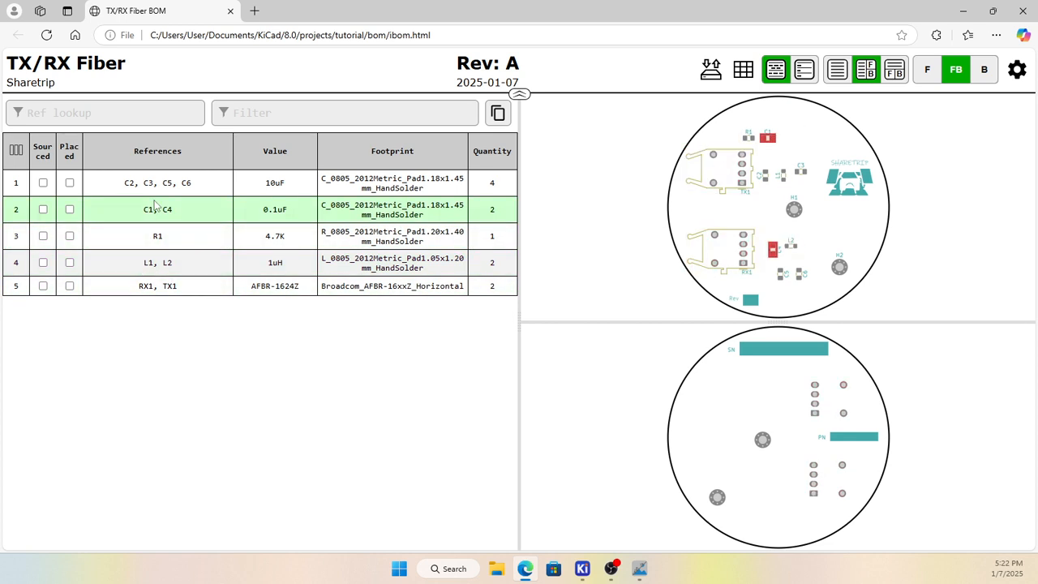
Step: Examine the 10uF capacitors in the BOM's front board drawing and close the browser
scroll(800, 249, up, 3)
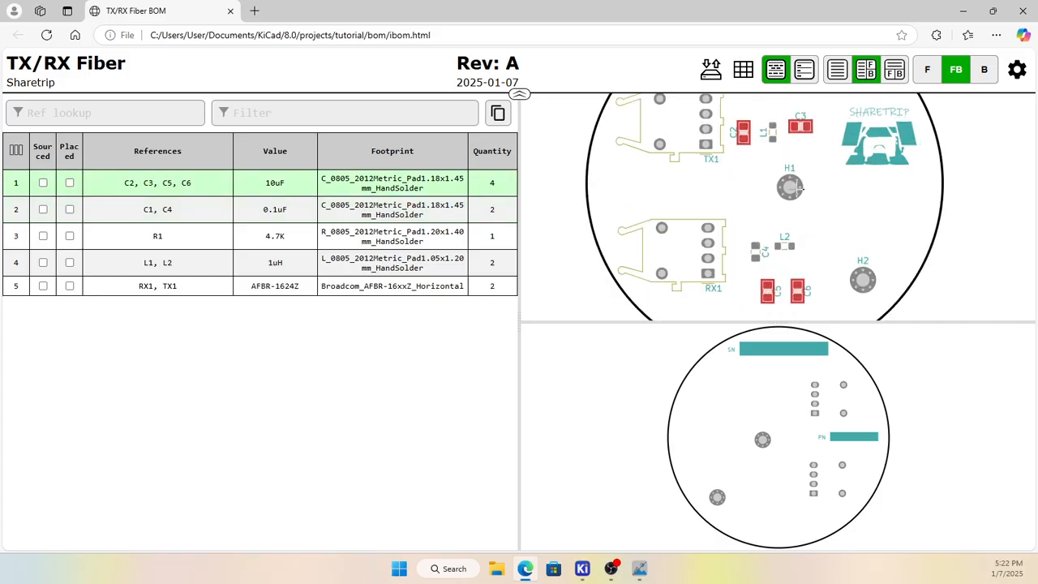
scroll(800, 188, down, 3)
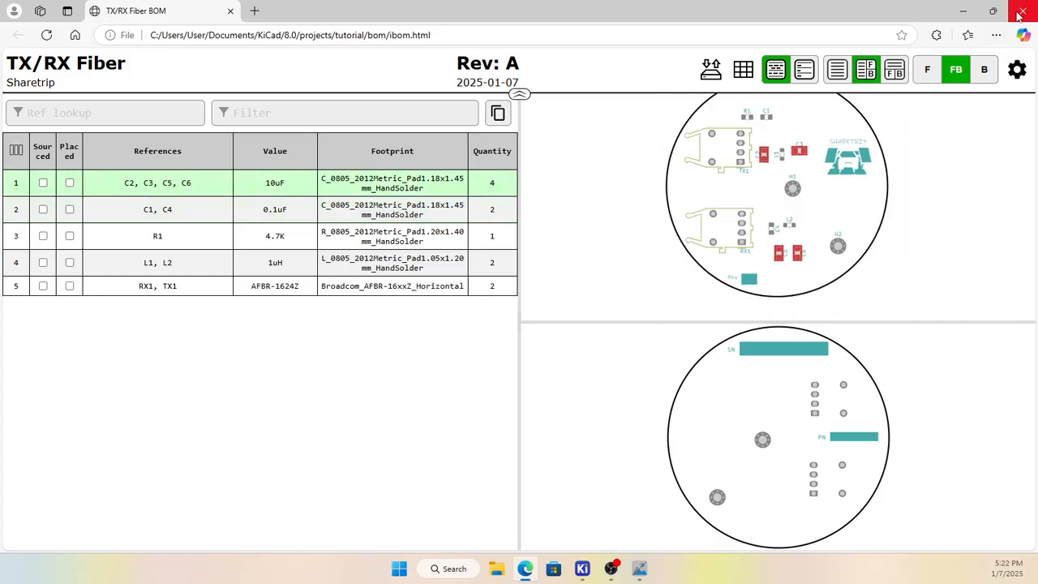
click(1023, 11)
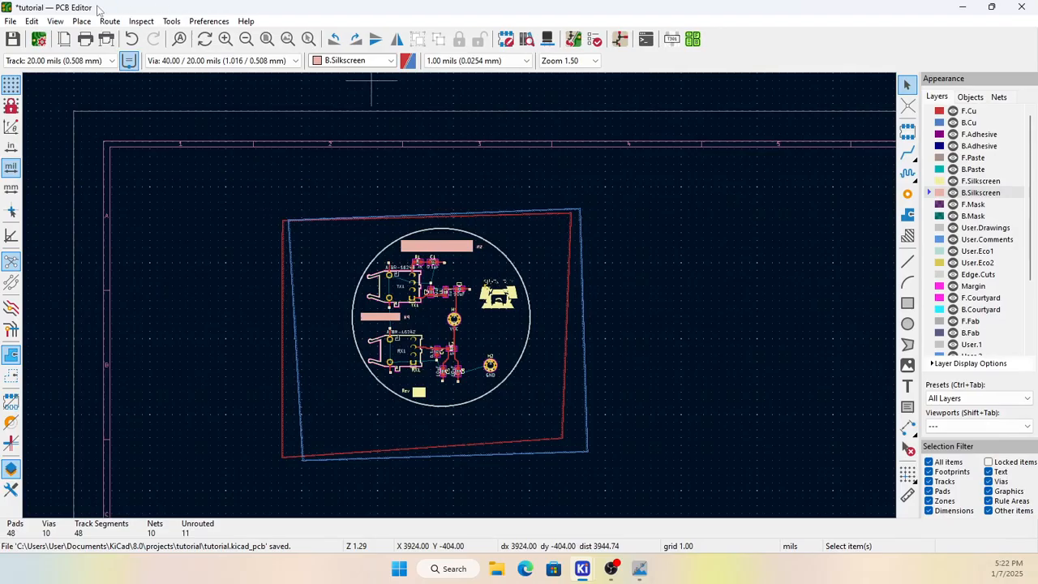
Step: Open the board in the 3D Viewer
click(55, 21)
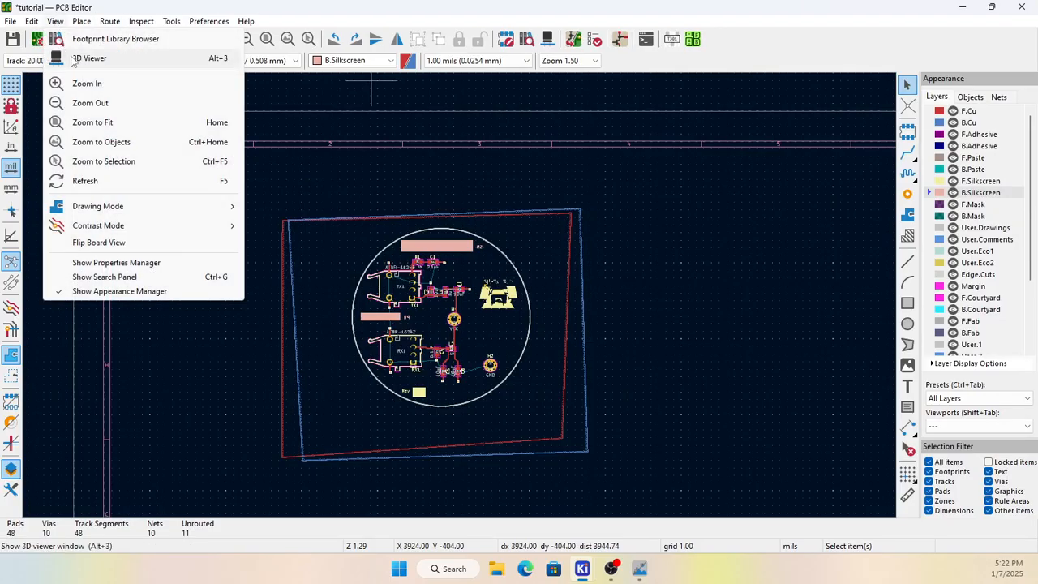
click(73, 60)
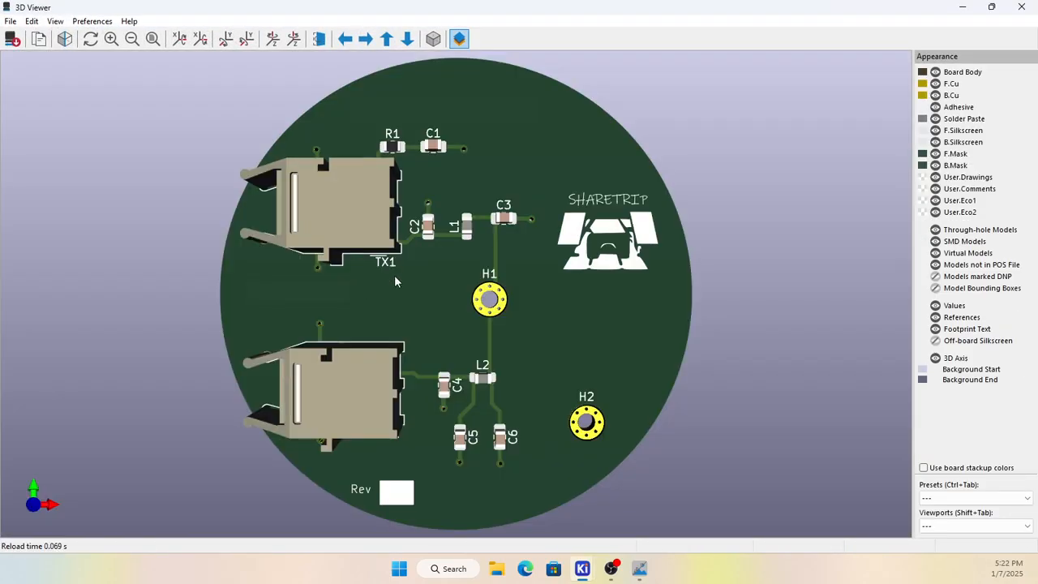
Step: Examine the component reference labels around C5 and C6 in the 3D view and close the viewer
scroll(394, 275, up, 3)
scroll(470, 227, down, 1)
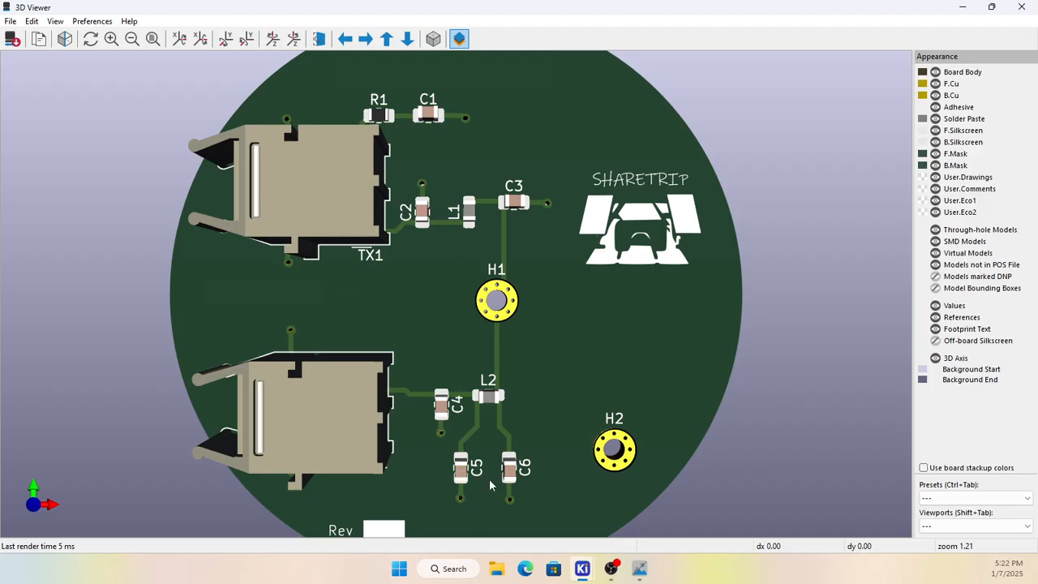
click(1021, 6)
Step: Move the C5 and C6 silkscreen references to just below their capacitors' outer sides and rotate both to read horizontally
scroll(461, 300, up, 5)
scroll(460, 300, up, 5)
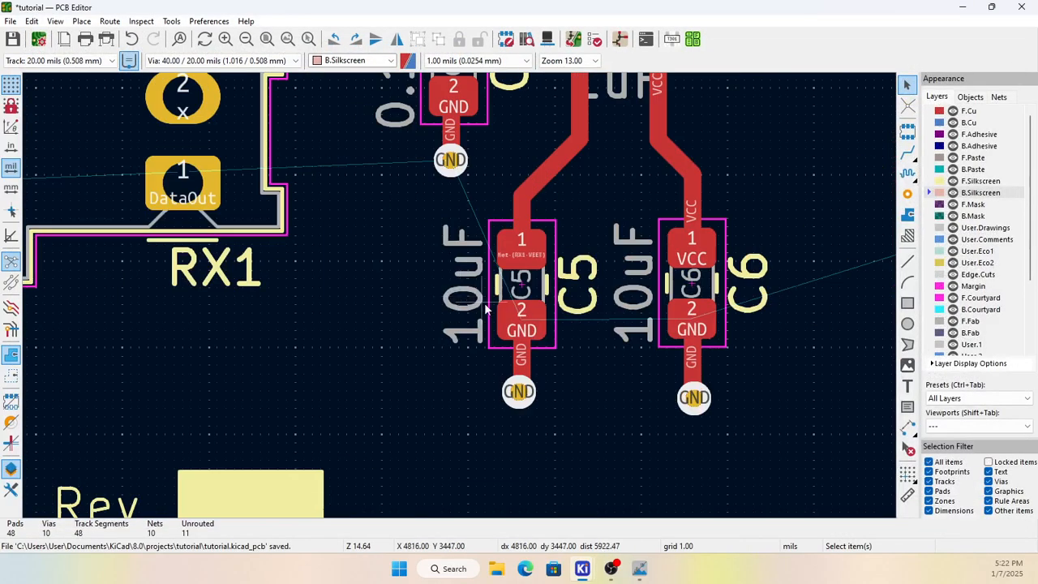
click(574, 289)
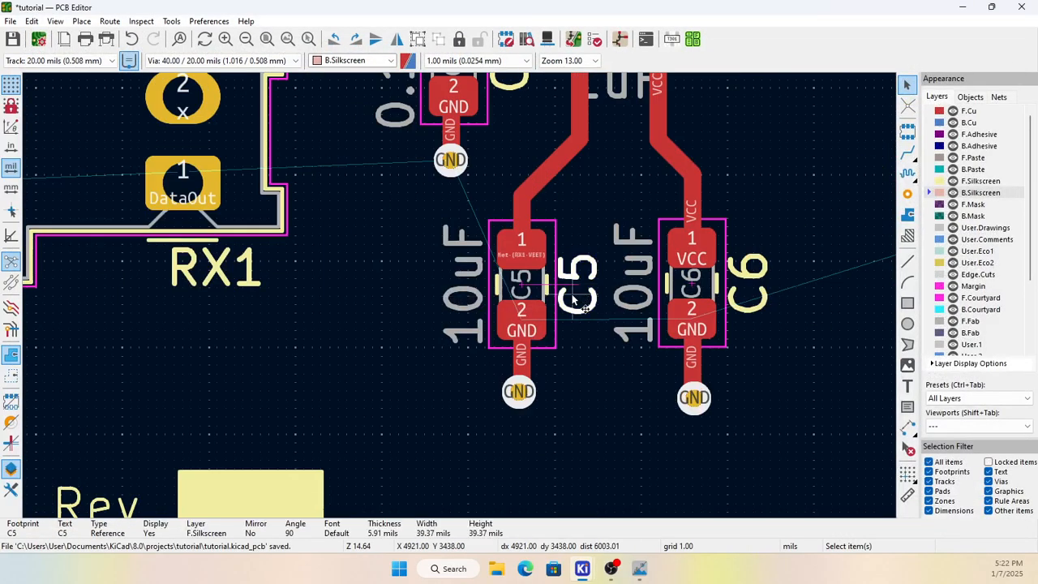
drag(574, 301, 458, 399)
key(r)
click(758, 297)
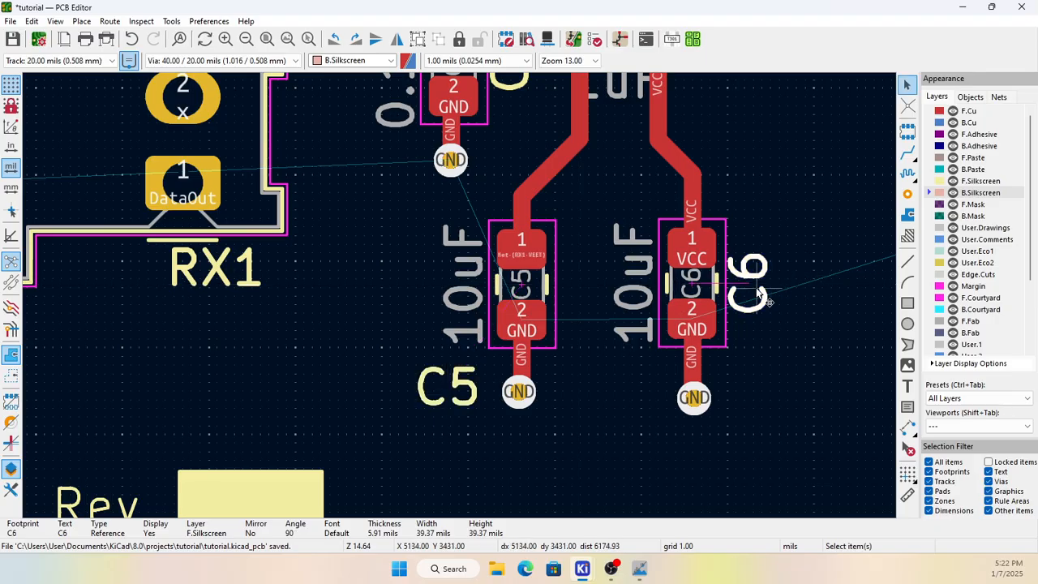
drag(757, 293, 775, 391)
key(r)
Step: Move the C4 silkscreen reference above its capacitor and rotate it to read horizontally
scroll(733, 260, up, 3)
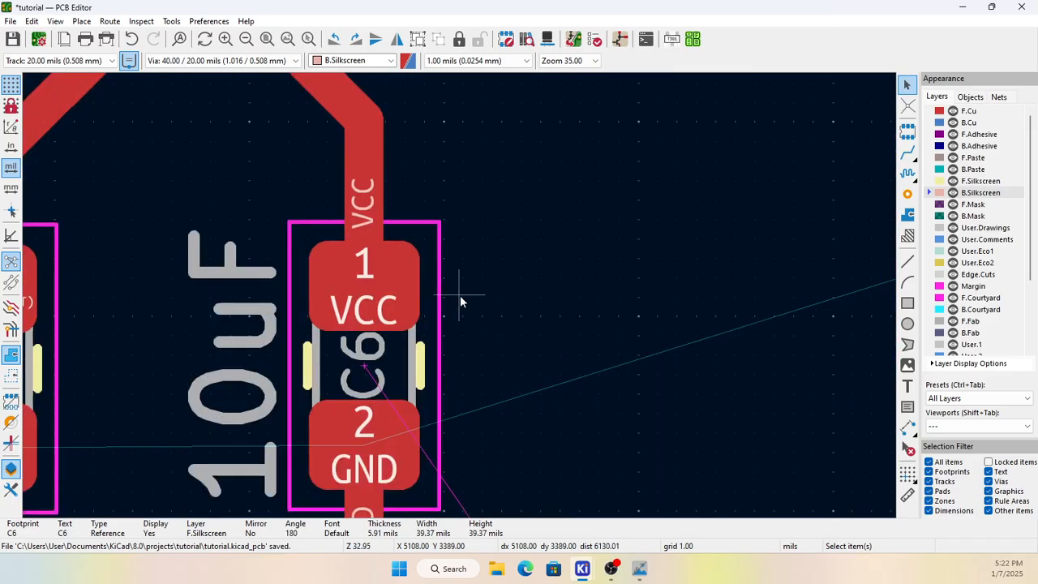
scroll(460, 298, down, 4)
scroll(411, 172, down, 2)
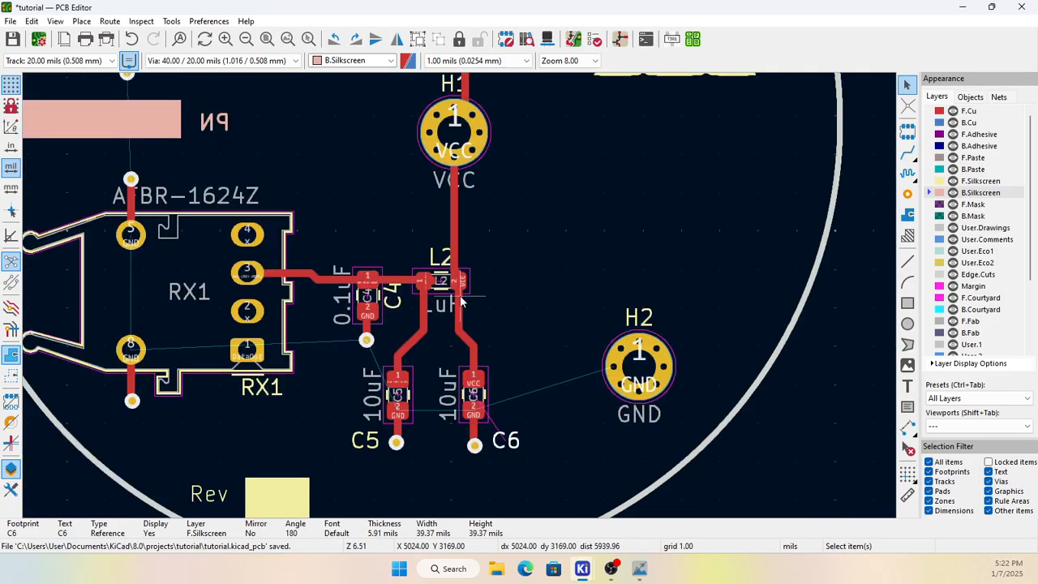
scroll(486, 285, up, 4)
click(489, 290)
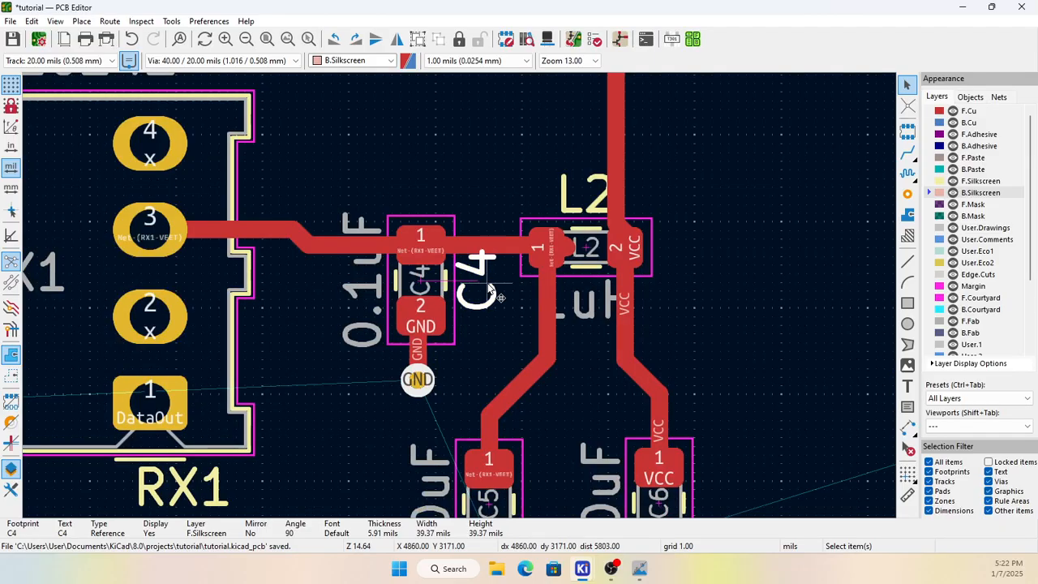
key(m)
key(r)
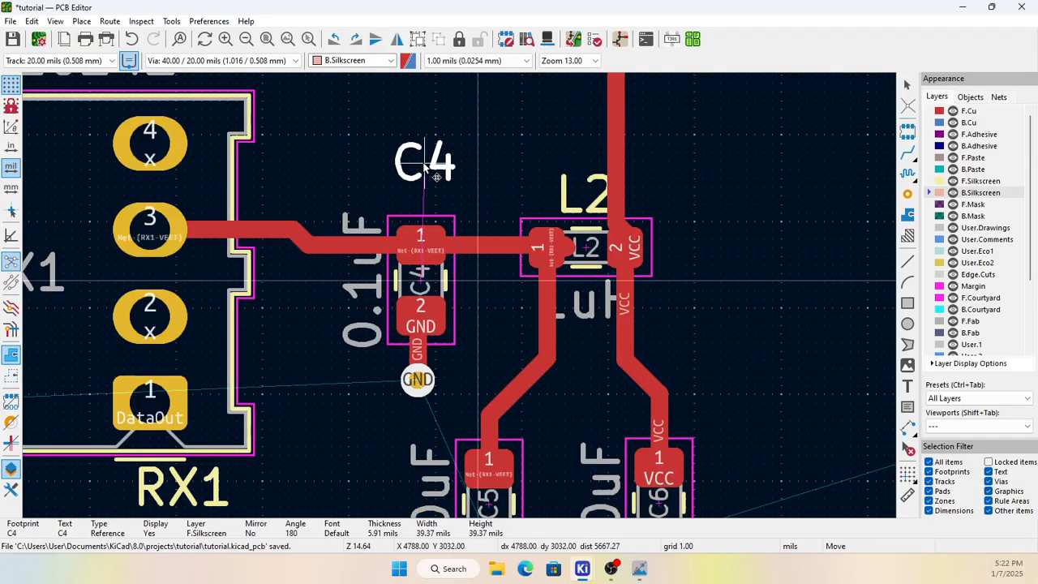
click(415, 185)
Step: Move the C2 silkscreen reference directly below its capacitor and rotate it to read horizontally
scroll(415, 185, up, 1)
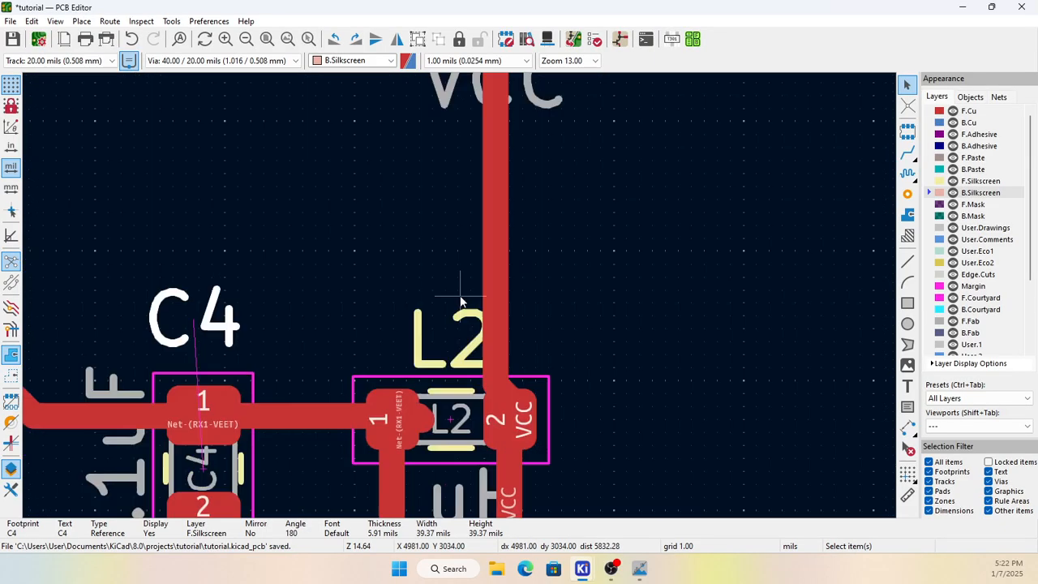
scroll(409, 243, down, 3)
scroll(403, 297, down, 1)
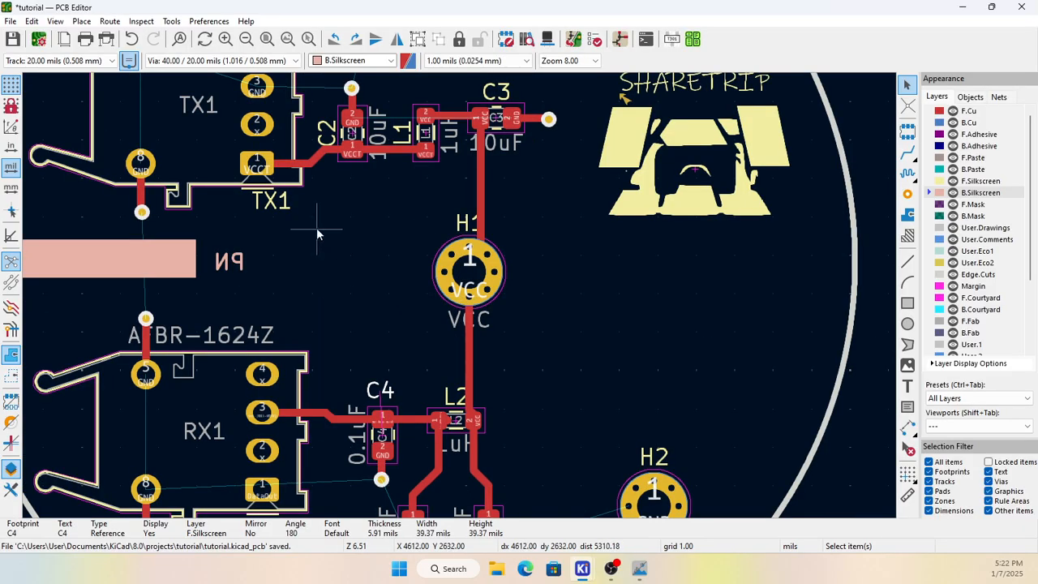
scroll(405, 297, down, 1)
scroll(426, 297, up, 1)
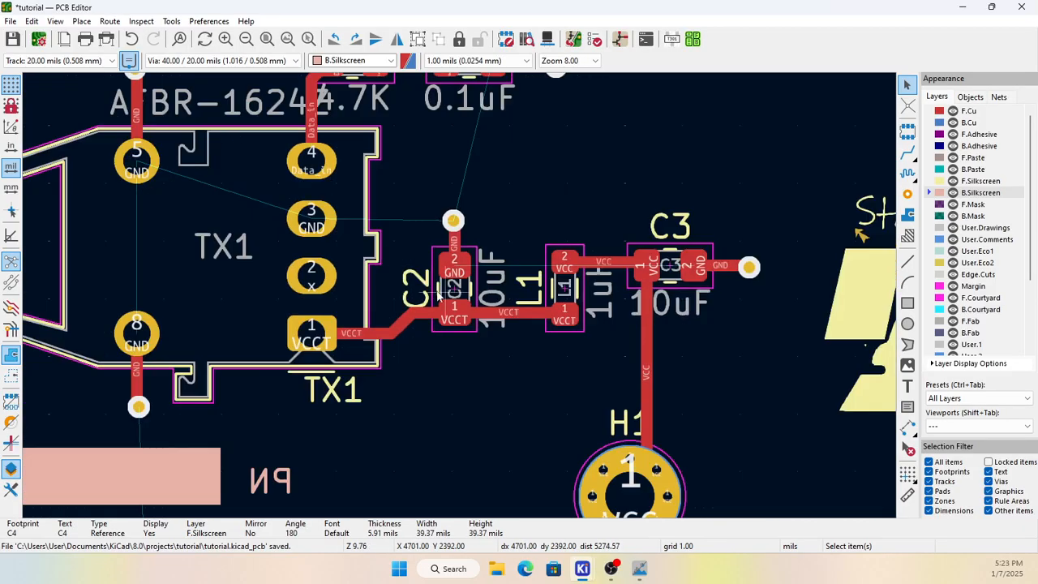
click(417, 290)
key(m)
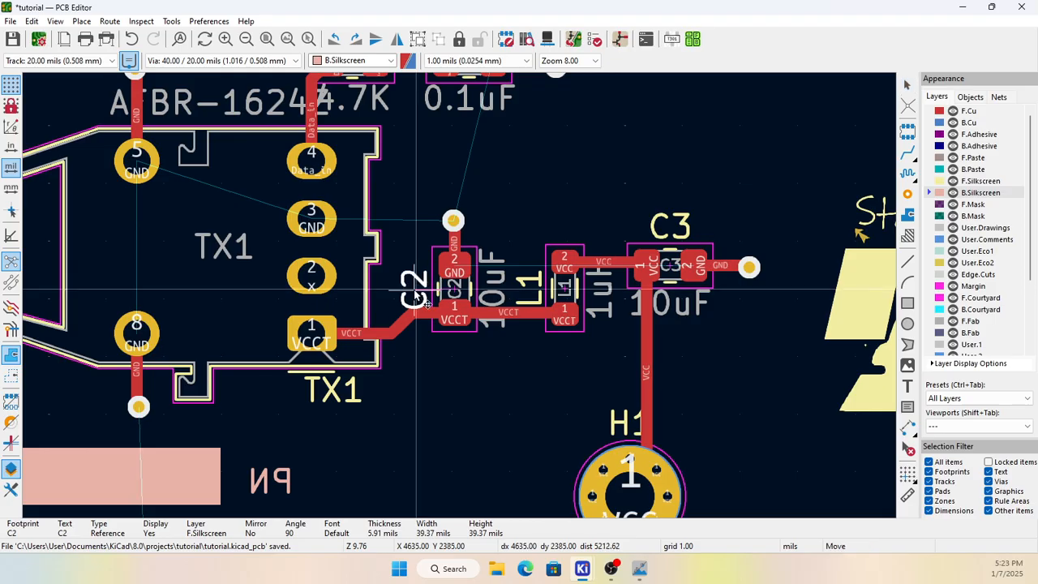
key(r)
click(467, 371)
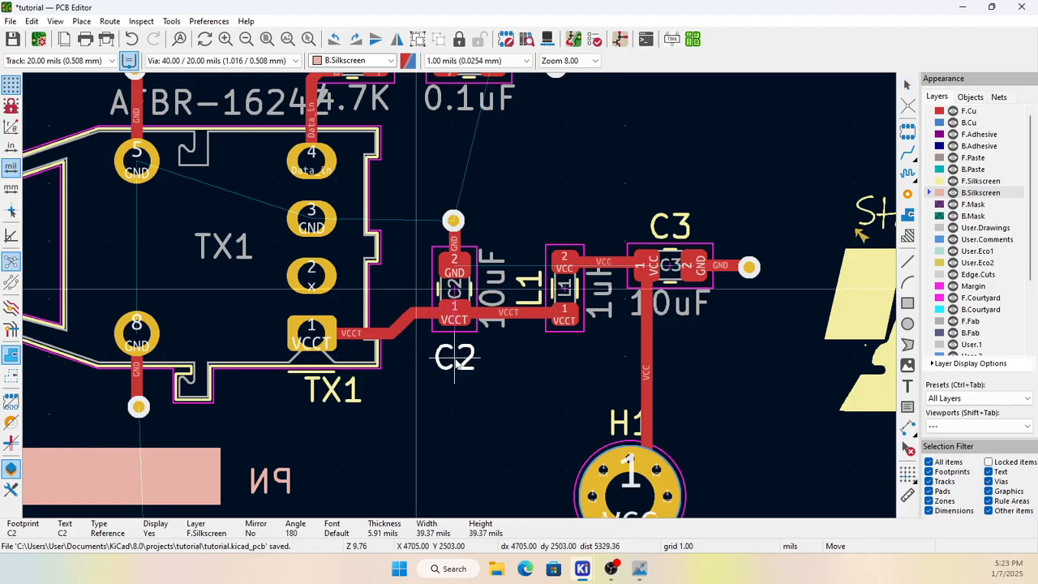
Step: Move the L1 silkscreen reference directly below its inductor and rotate it to read horizontally
click(533, 294)
key(m)
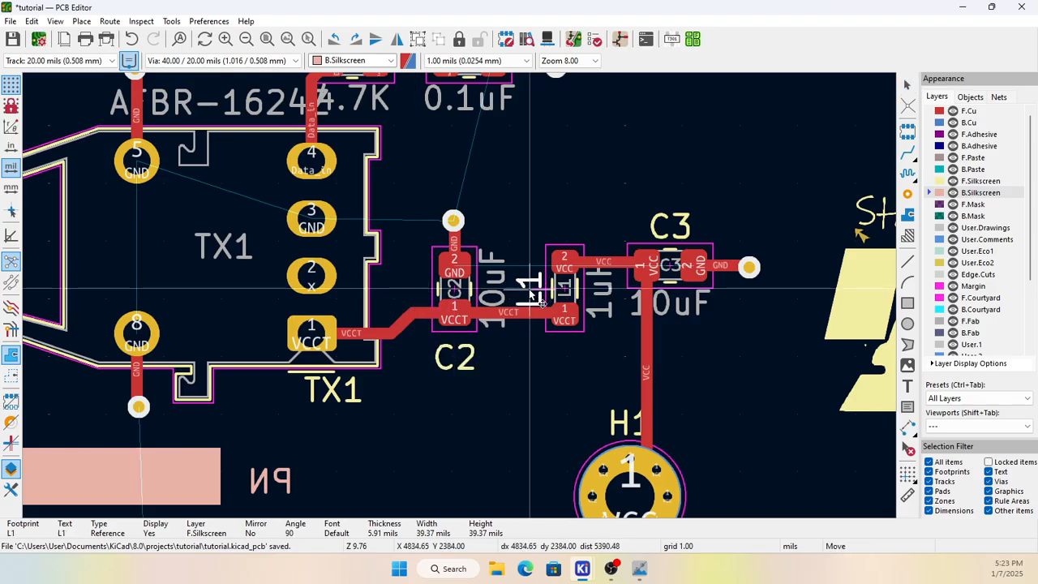
key(r)
click(570, 357)
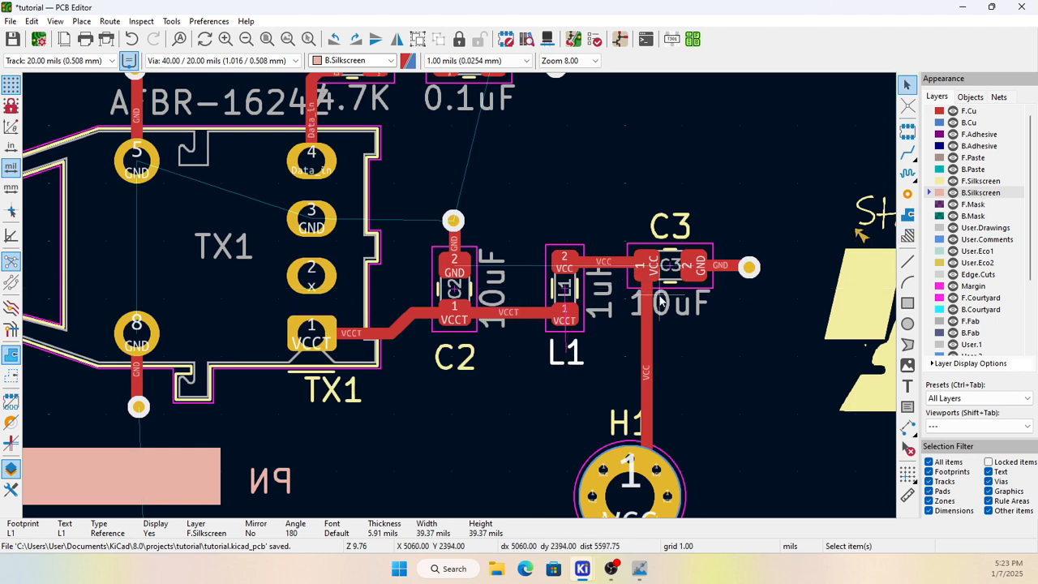
Step: Shift the L2 silkscreen reference left above its inductor, clear of the VCC track
scroll(350, 234, down, 2)
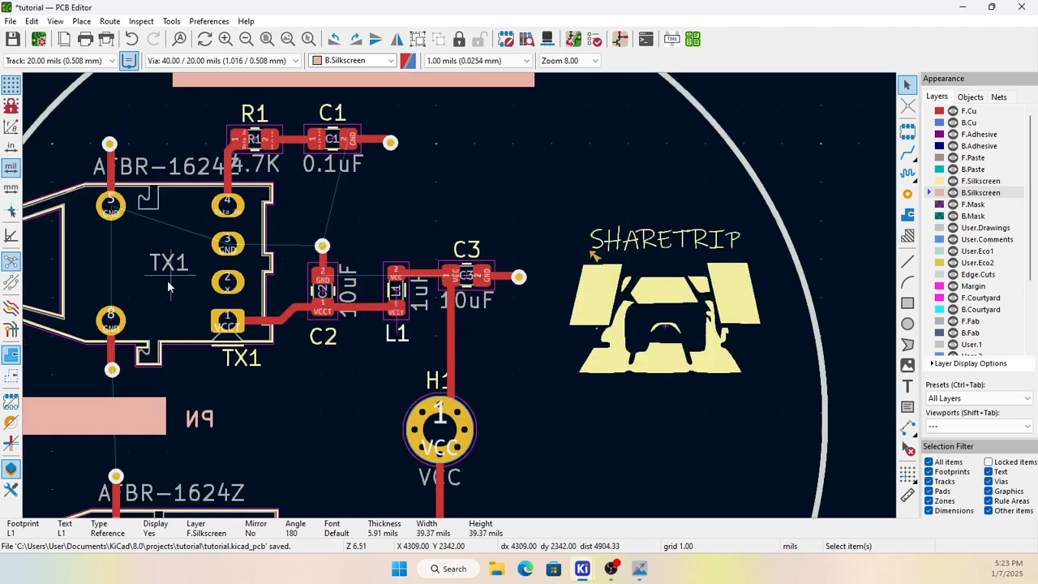
scroll(195, 316, down, 1)
scroll(454, 389, up, 2)
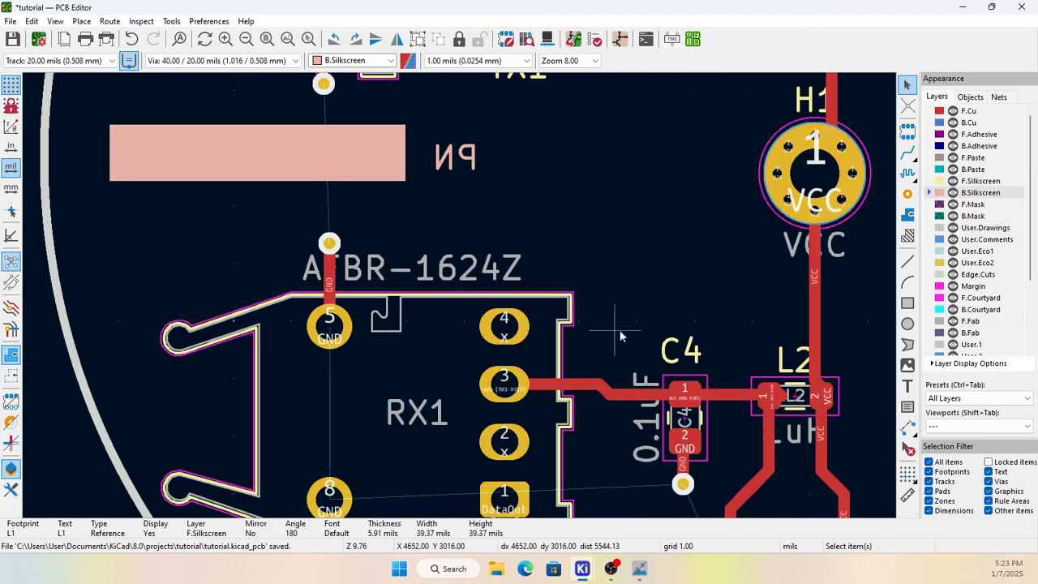
scroll(621, 340, down, 1)
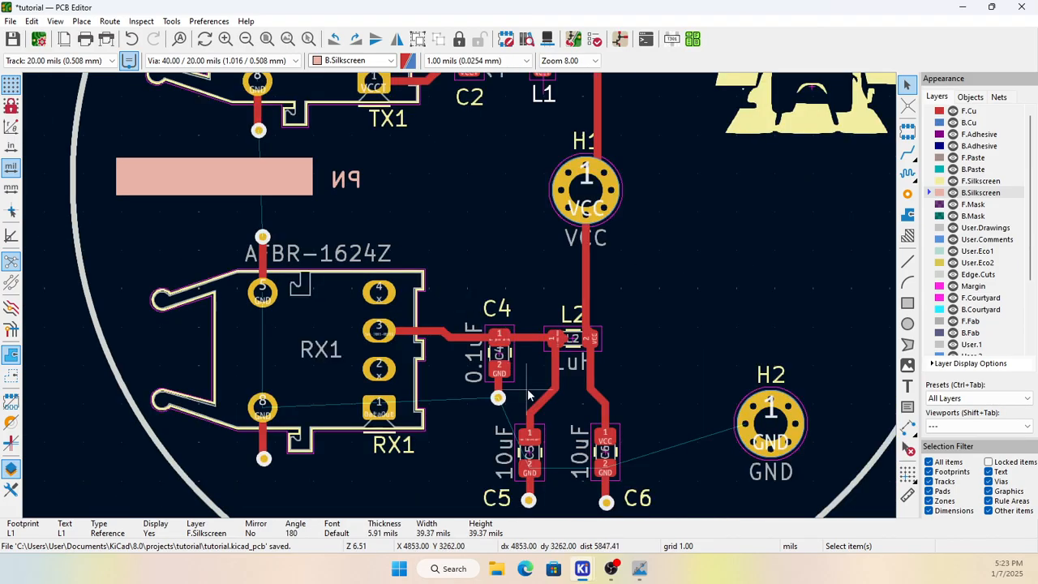
click(572, 317)
key(m)
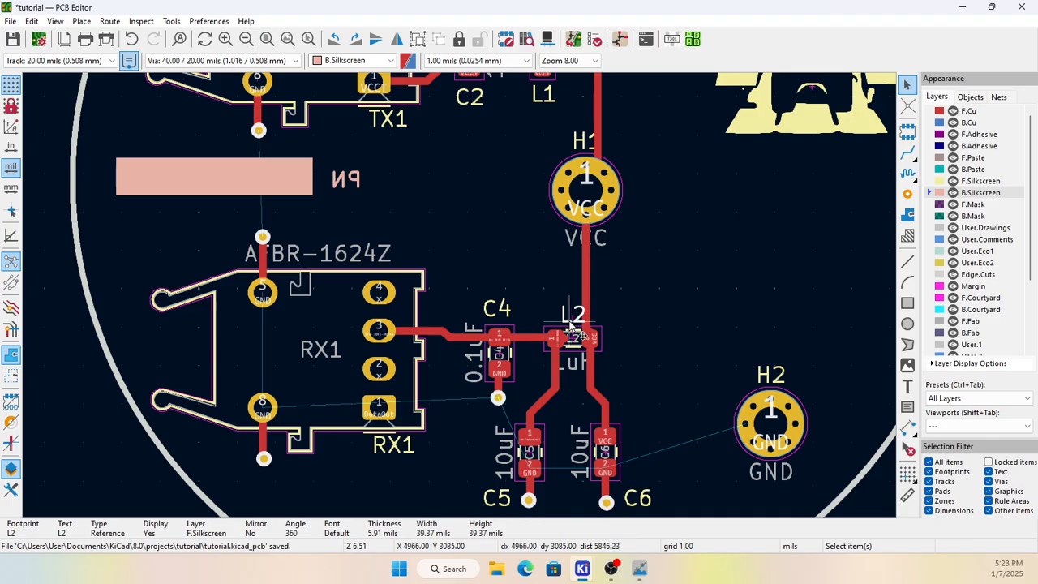
click(556, 318)
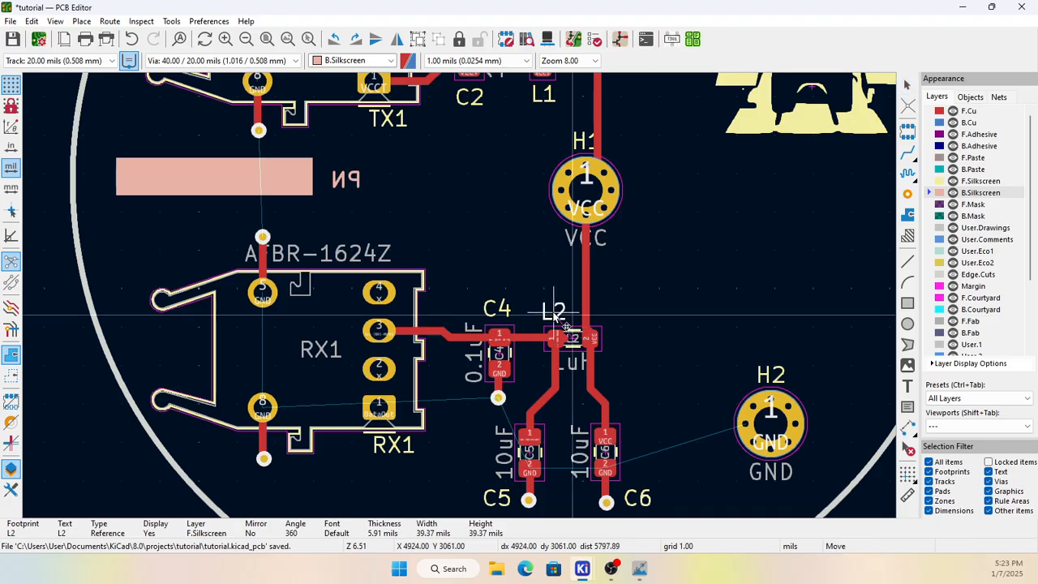
Step: Hide the F.Fab and B.Fab layers so the fabrication values and outlines do not clutter the board
scroll(653, 314, down, 1)
scroll(460, 301, down, 2)
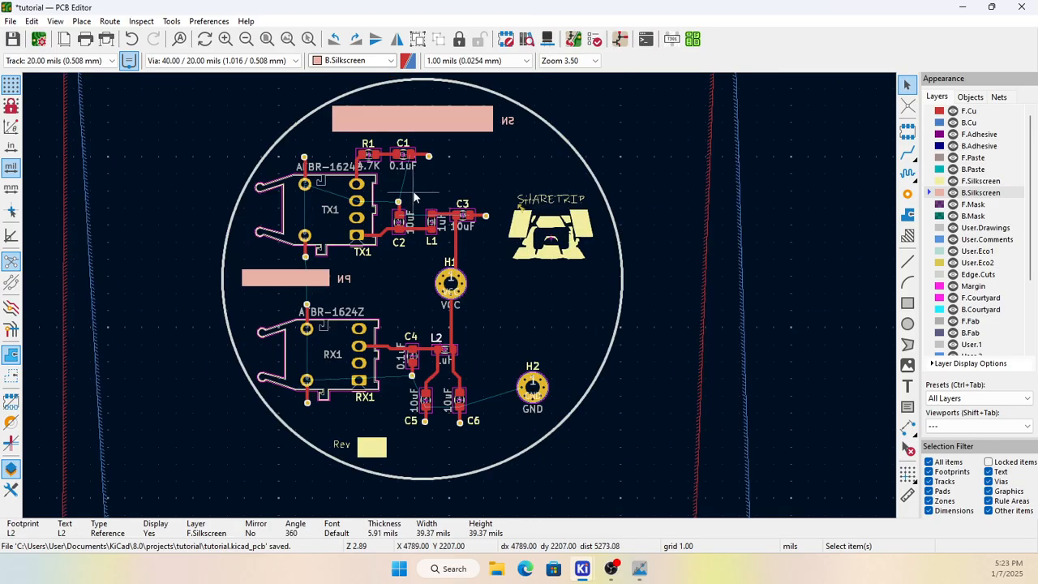
scroll(494, 301, up, 4)
scroll(488, 270, down, 2)
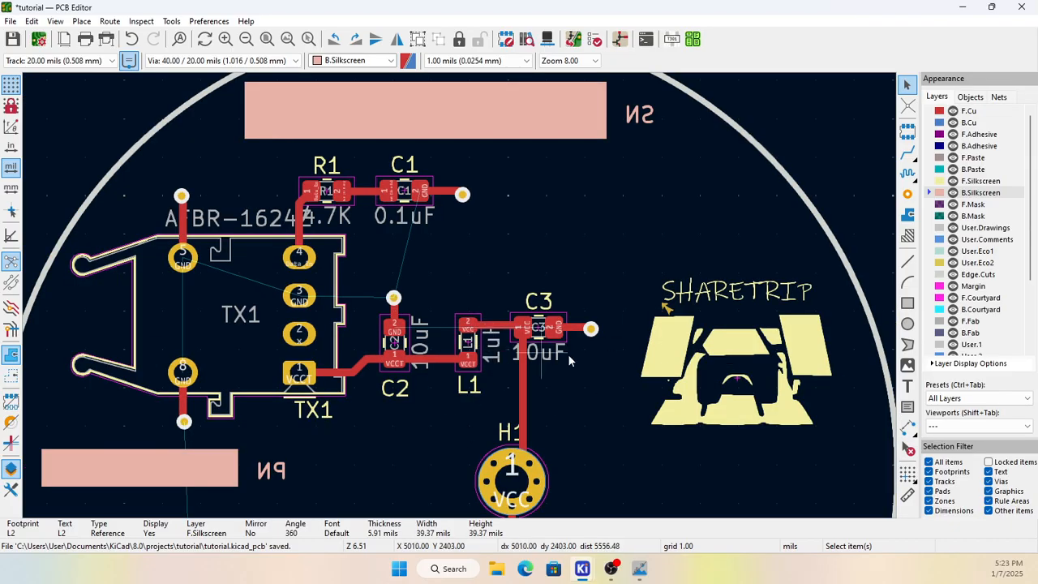
scroll(950, 339, down, 1)
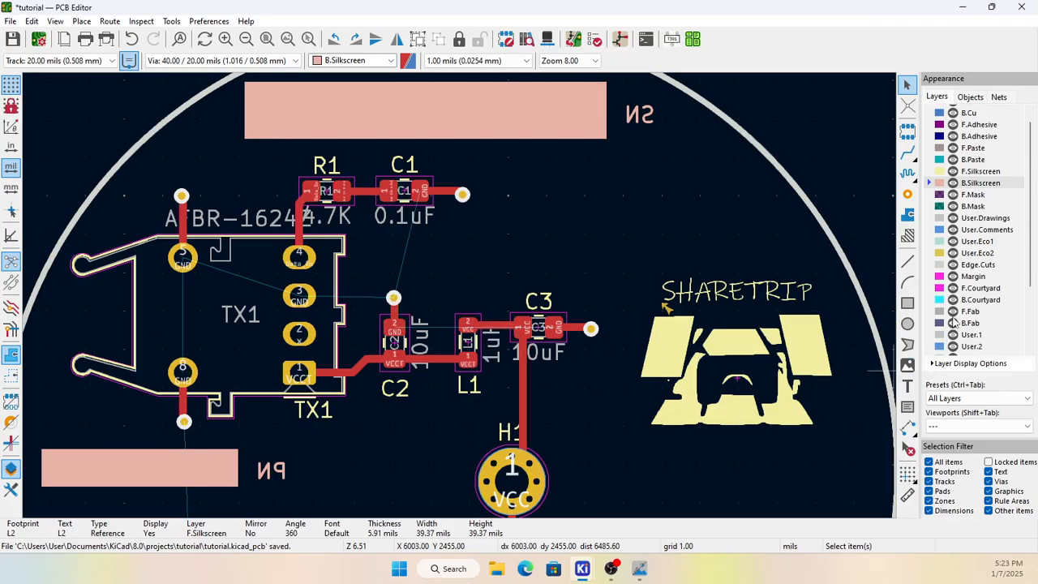
click(952, 312)
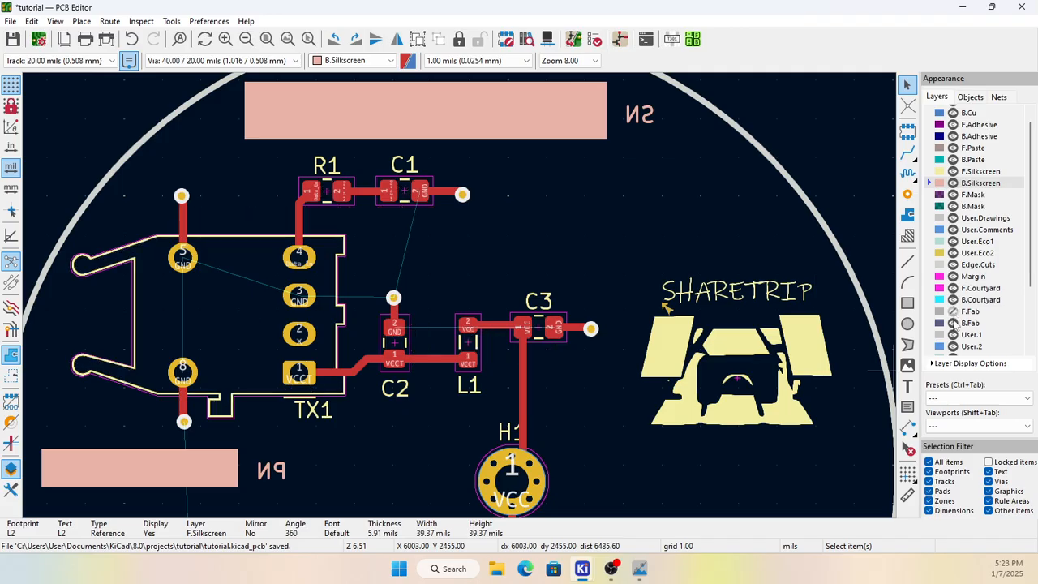
click(954, 325)
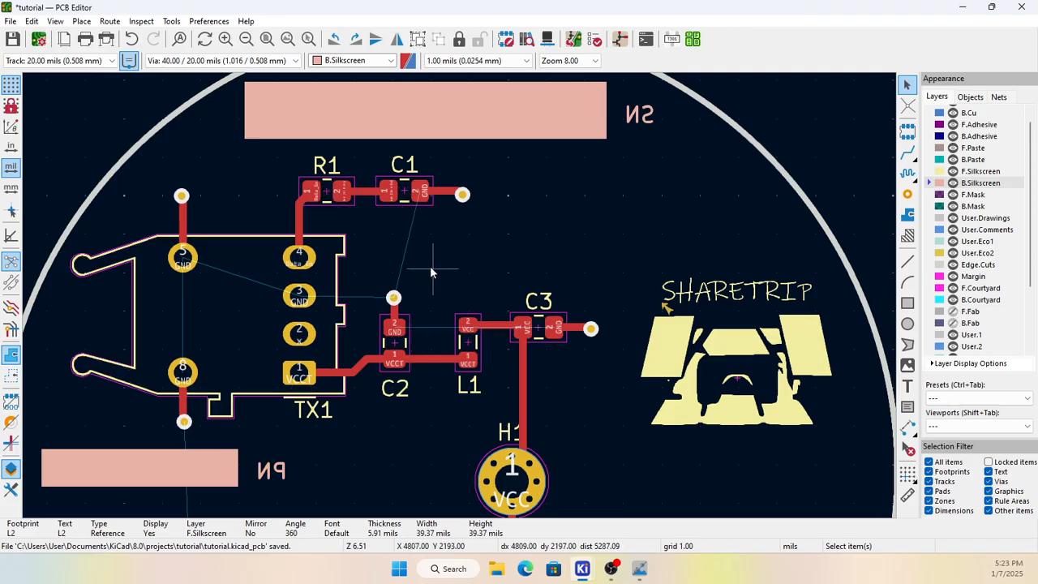
Step: Turn on the display of zone fills and fill all copper zones on the board
scroll(466, 264, down, 2)
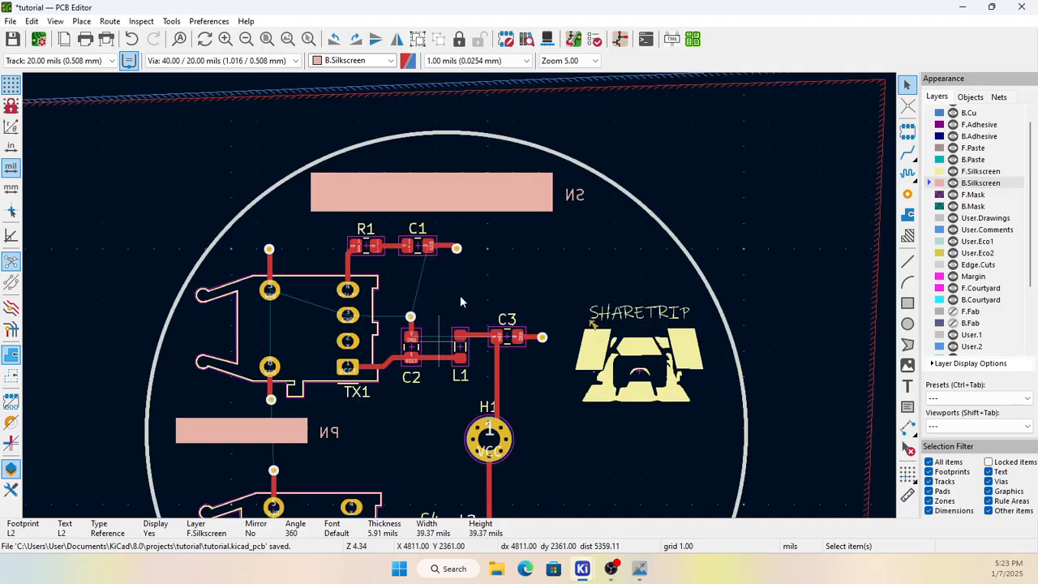
scroll(460, 302, up, 2)
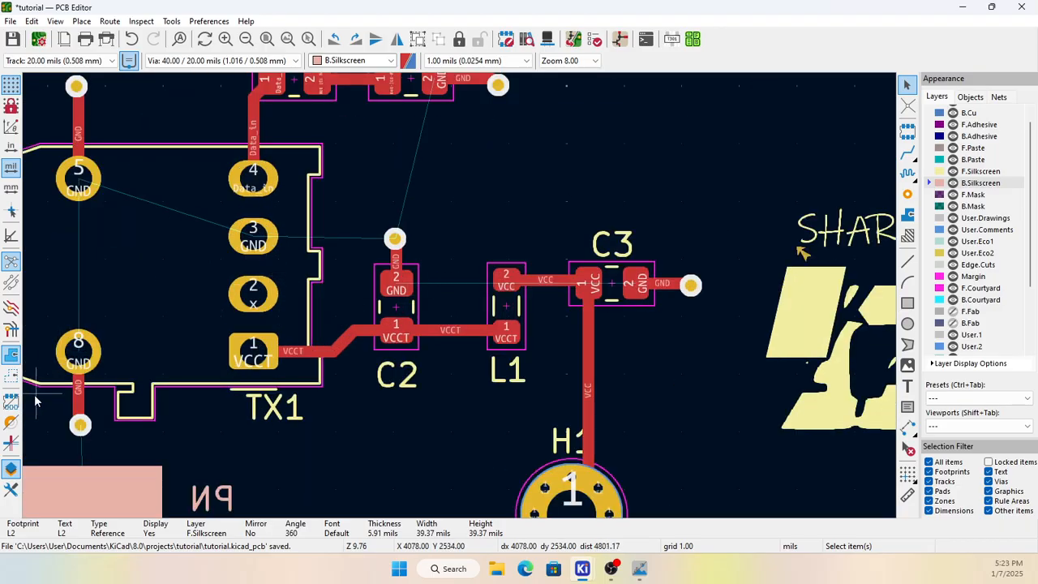
click(12, 360)
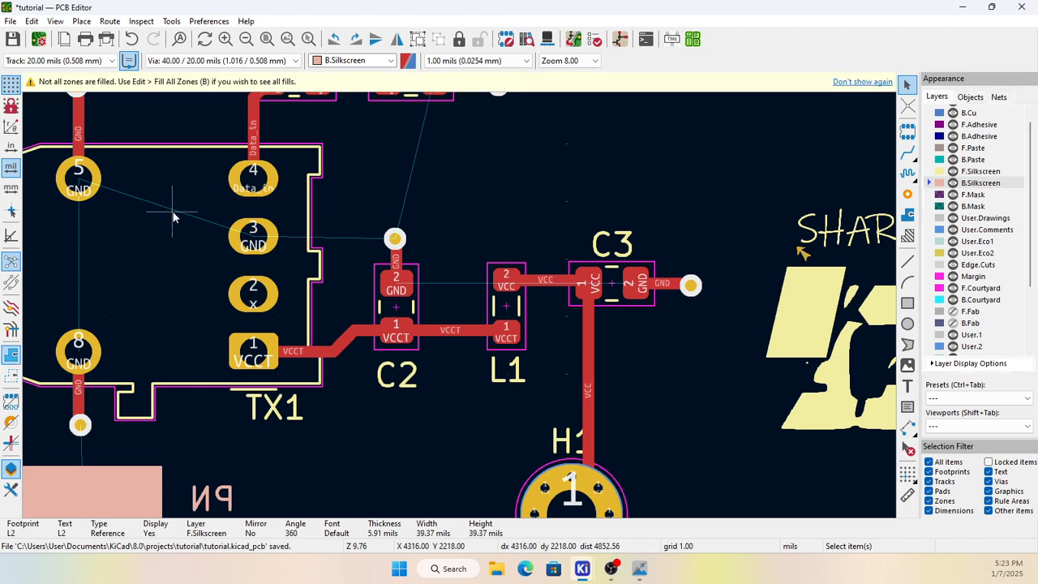
key(b)
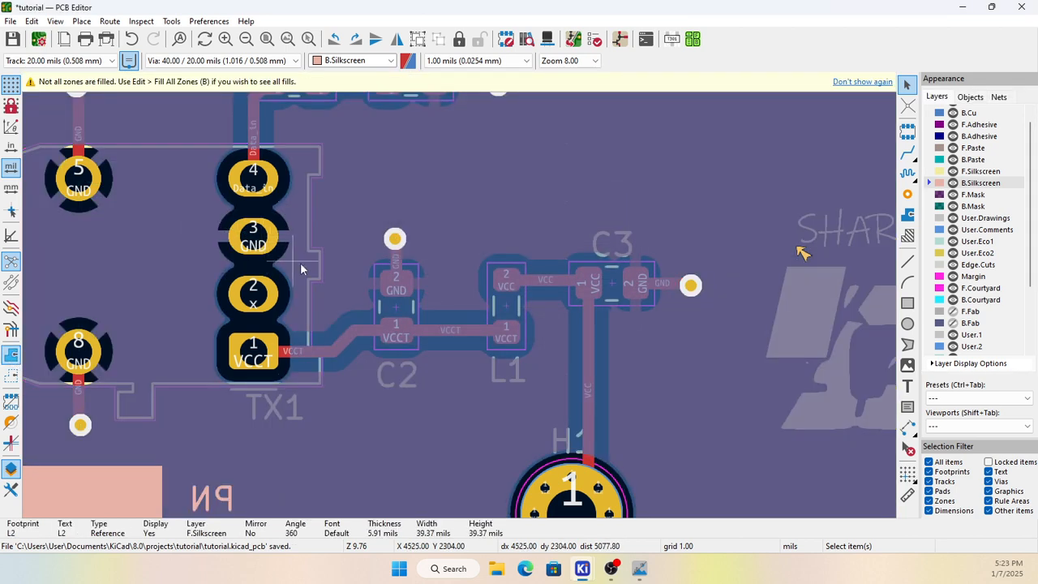
Step: Examine the copper pours separately by hiding F.Cu, showing it again and hiding B.Cu
scroll(301, 268, down, 2)
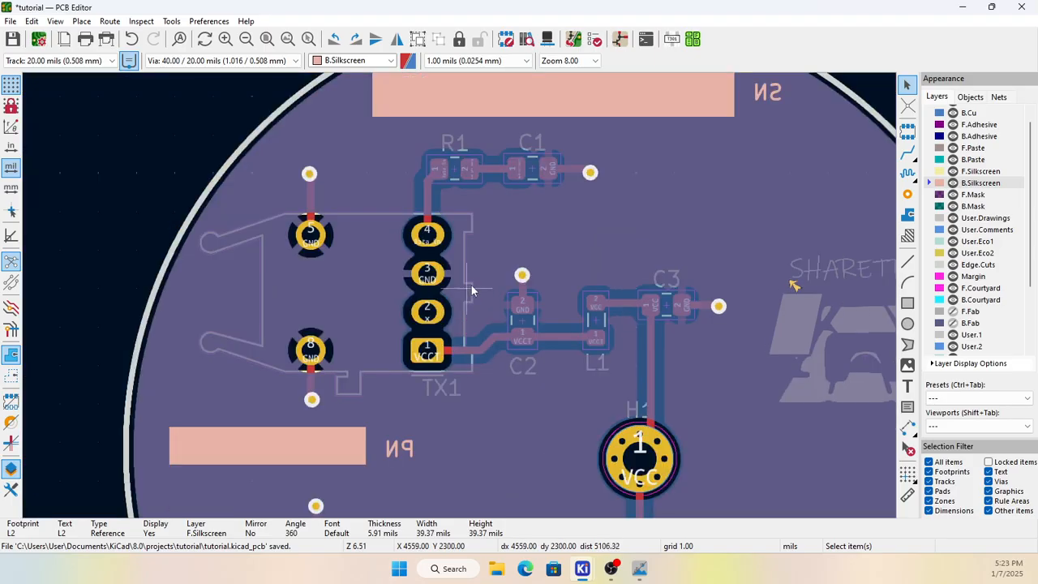
scroll(467, 315, down, 2)
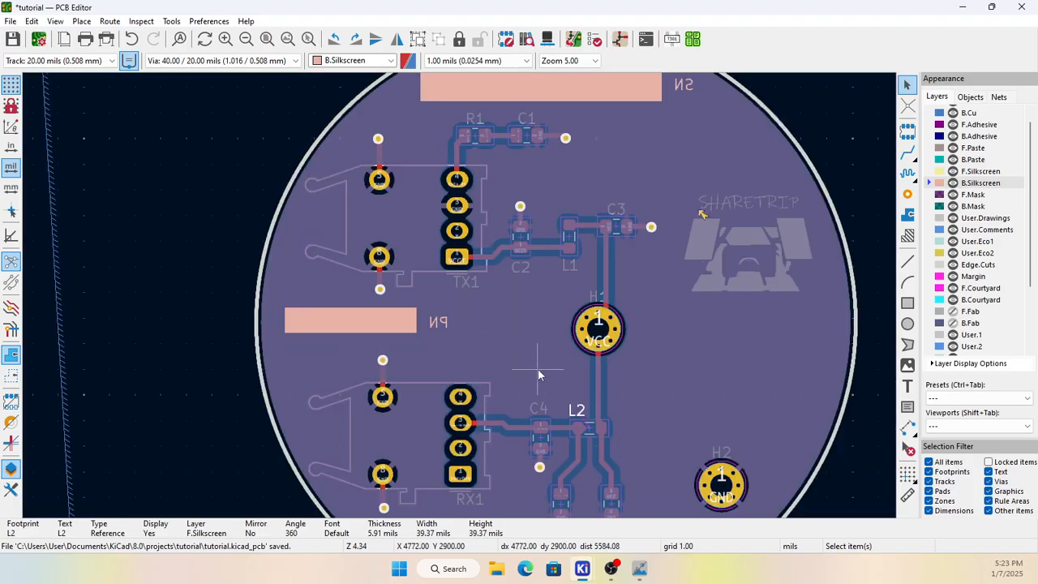
scroll(531, 309, up, 1)
scroll(529, 273, down, 3)
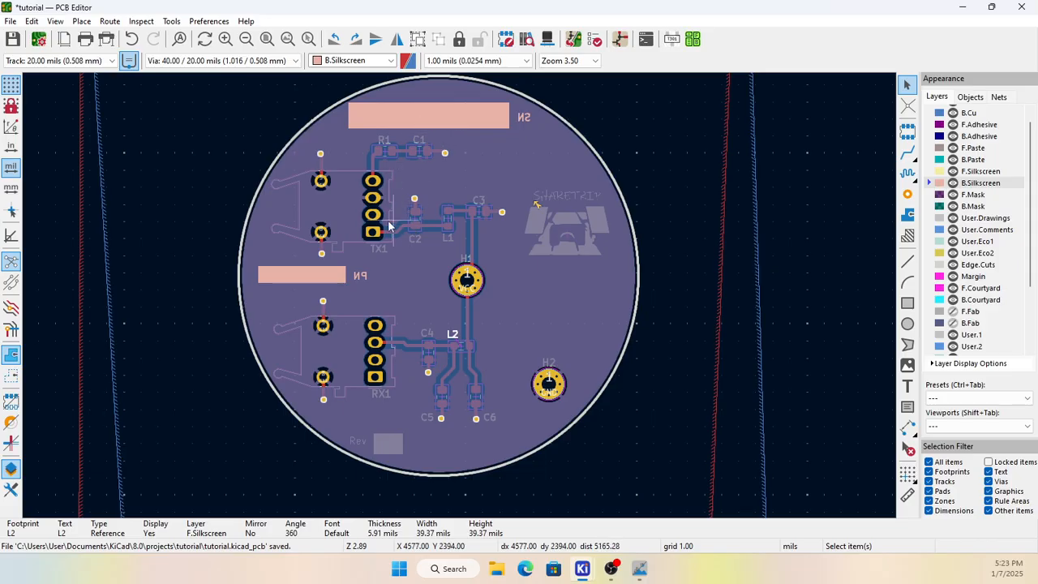
scroll(945, 129, up, 1)
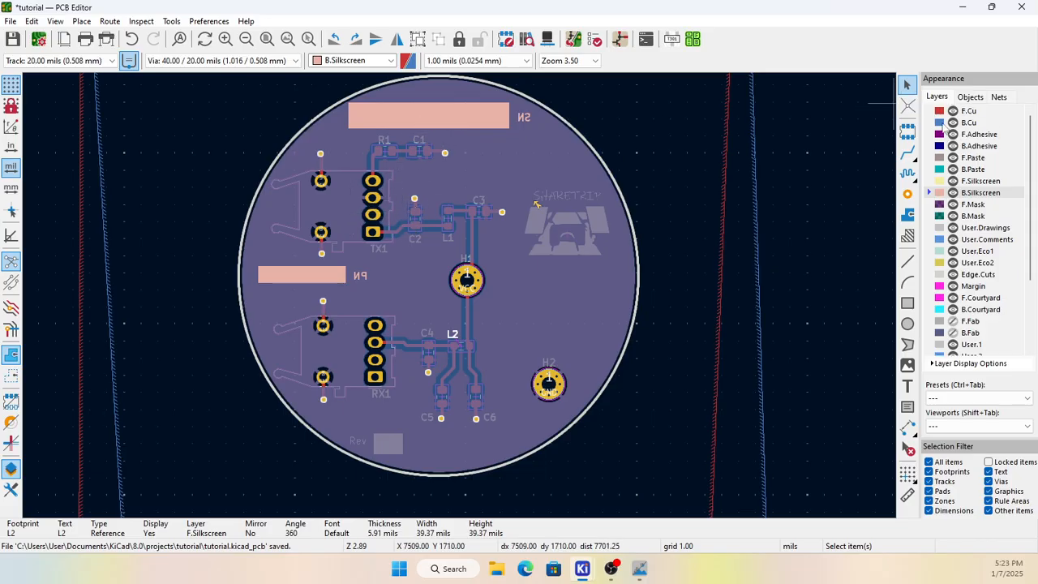
click(953, 111)
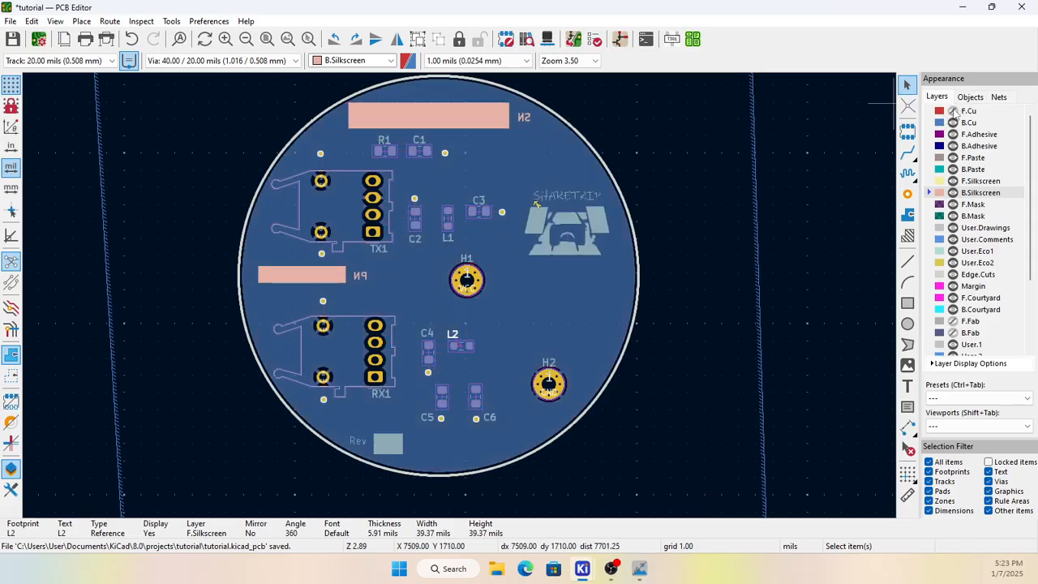
click(953, 111)
click(953, 123)
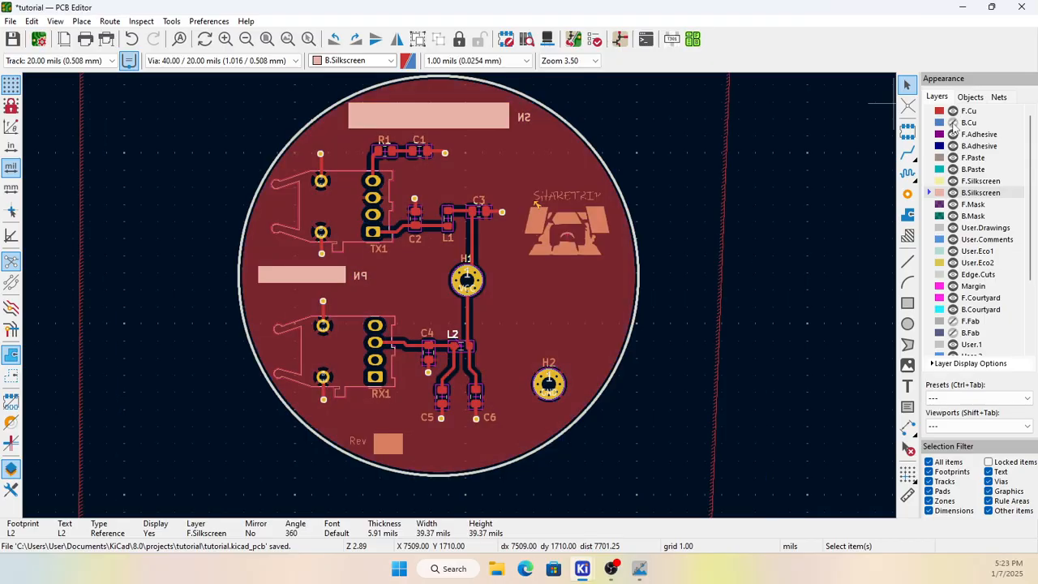
Step: Show the B.Cu layer again, clear the selection and save the board
click(952, 123)
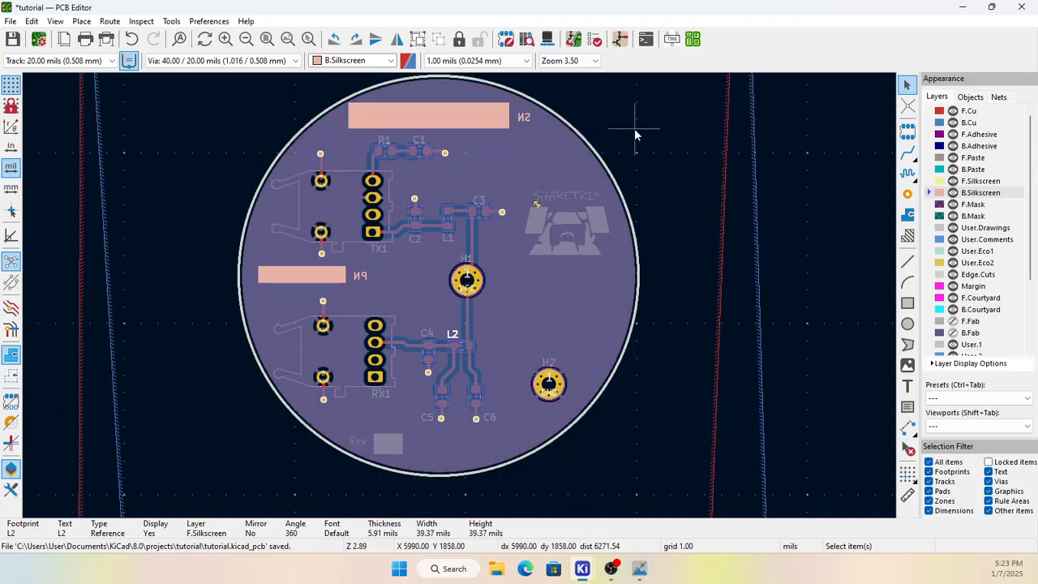
click(280, 98)
click(12, 38)
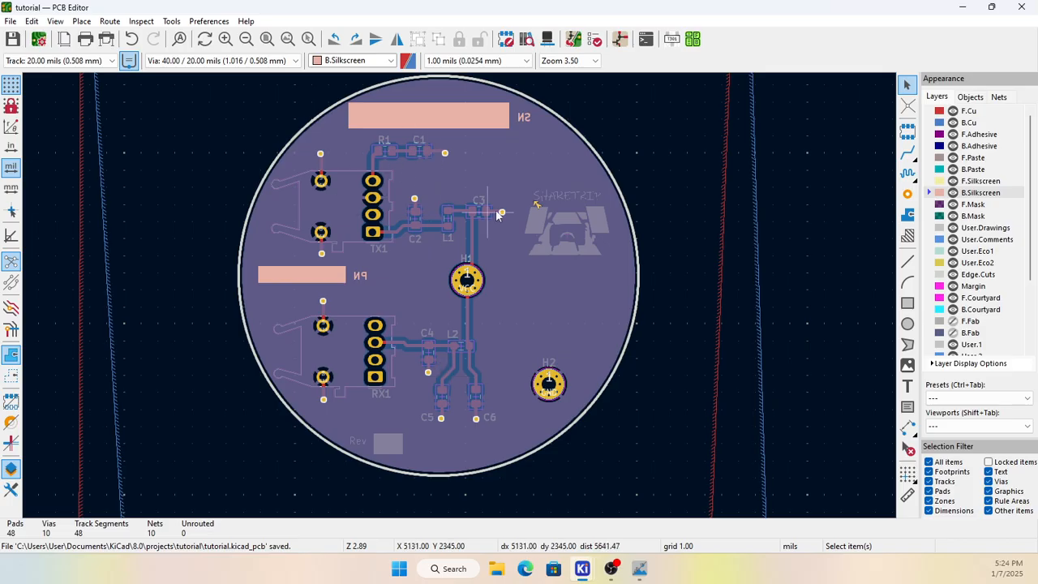
Step: Check the filled board and its silkscreen references in the 3D Viewer, and close that viewer
scroll(438, 415, up, 3)
scroll(460, 300, down, 3)
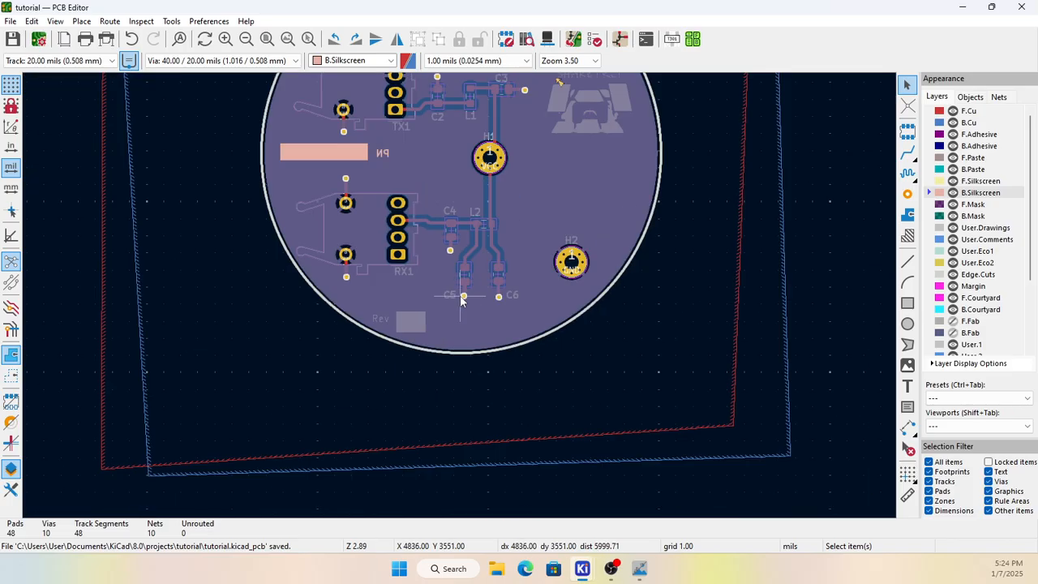
click(55, 21)
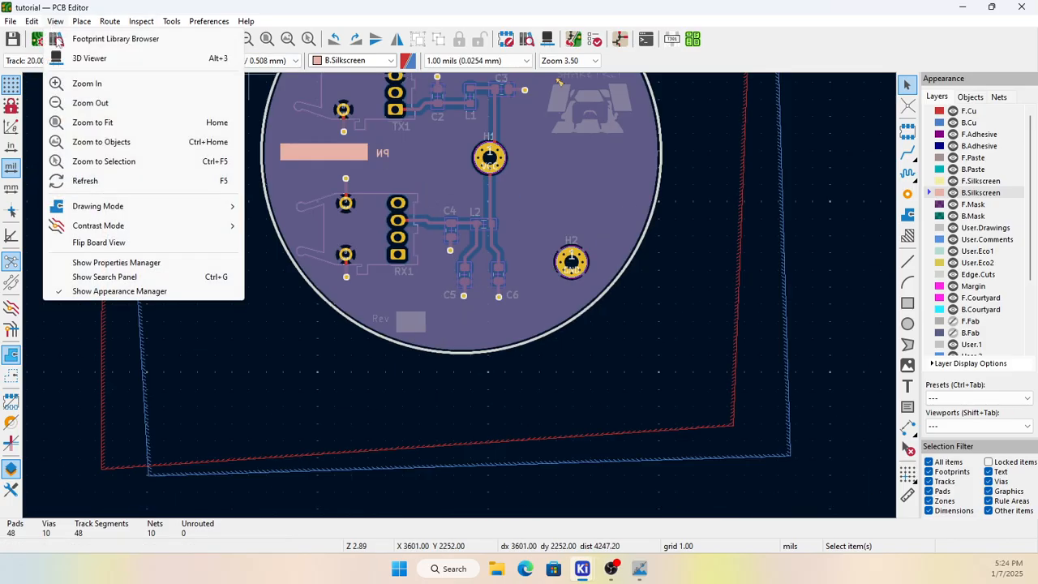
click(83, 62)
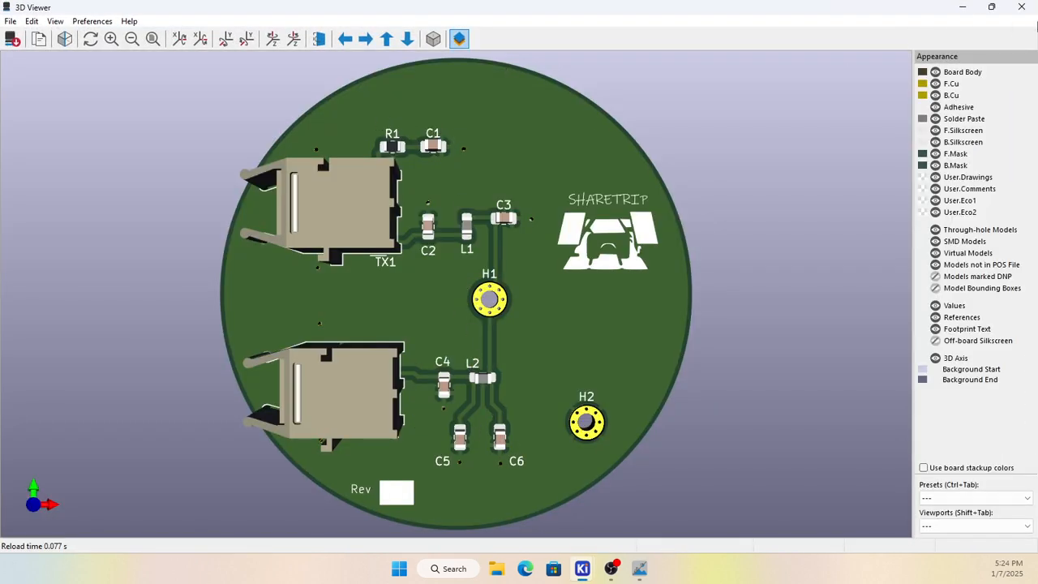
click(1021, 6)
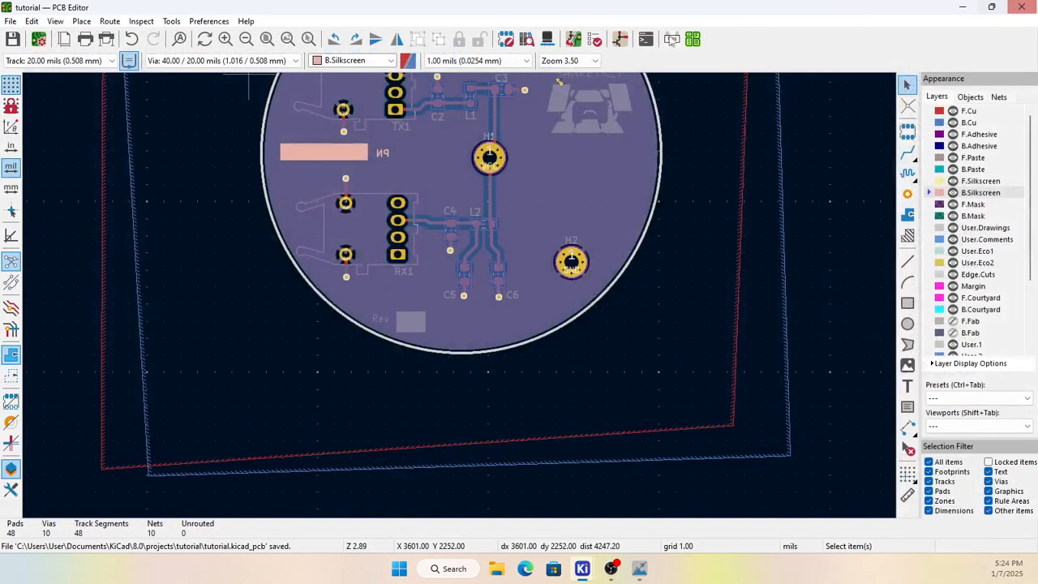
Step: Minimize the board and schematic editors and open the Gerber Viewer from the project manager in a maximized window
click(964, 8)
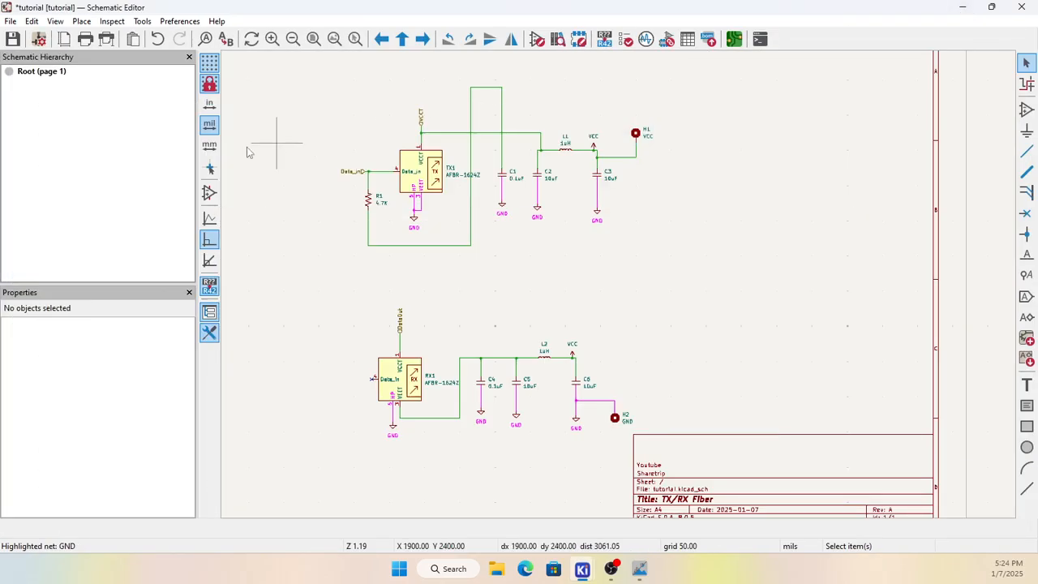
click(964, 10)
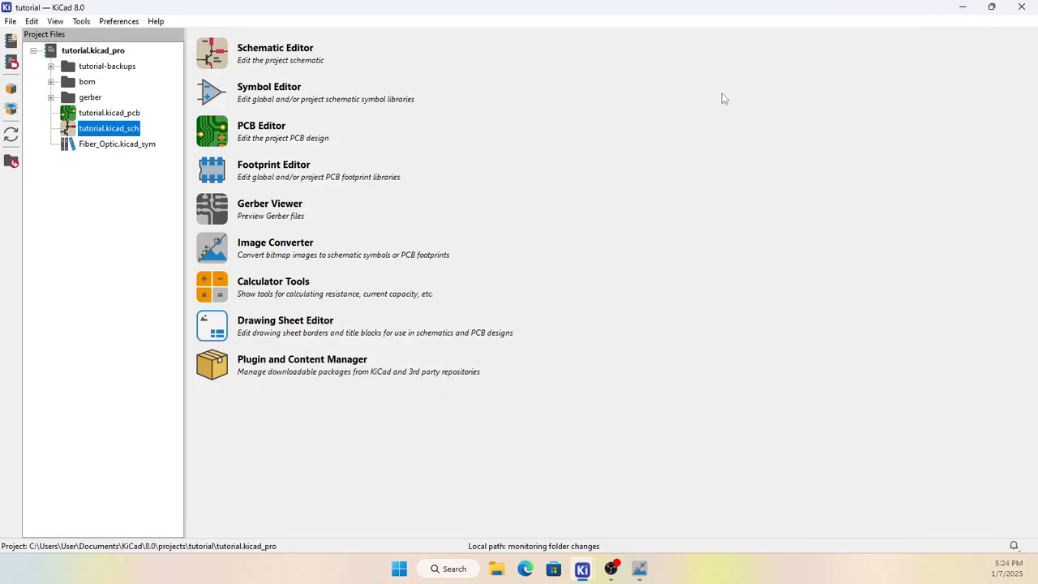
click(231, 207)
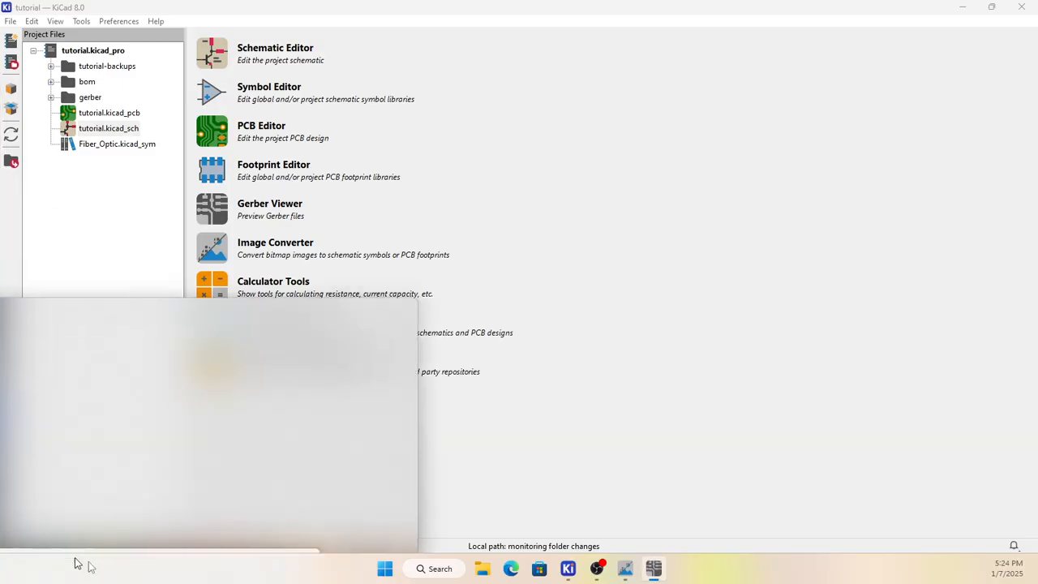
drag(377, 325, 628, 127)
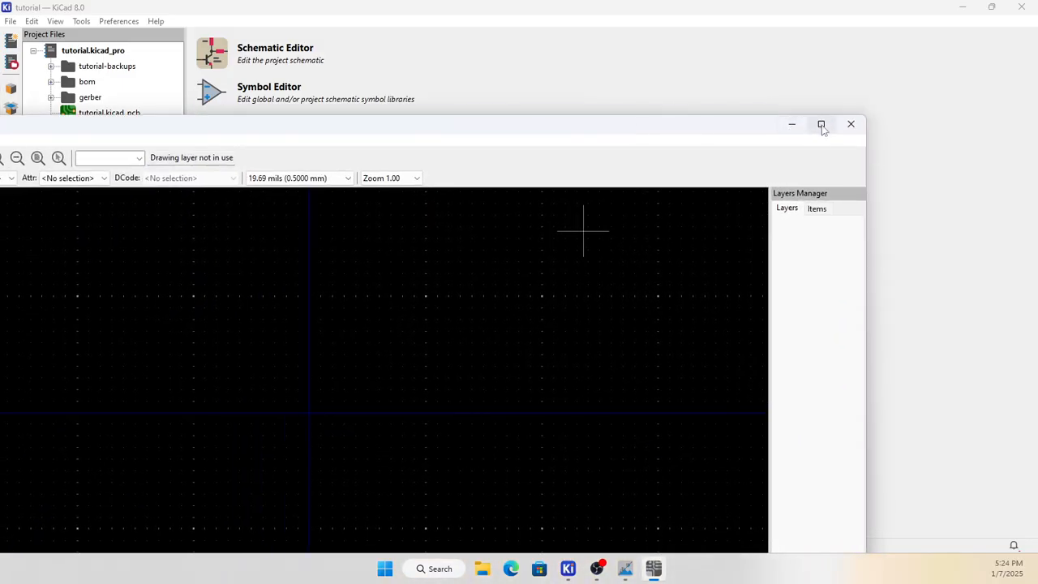
click(820, 124)
Step: Clear the list of recently opened Gerber files
click(10, 21)
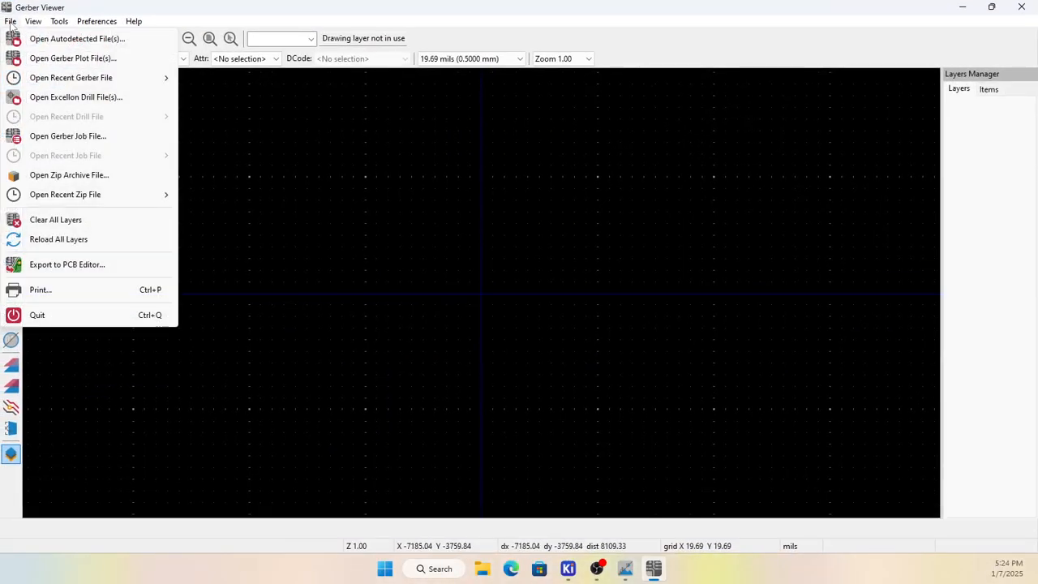
mouse_move(49, 80)
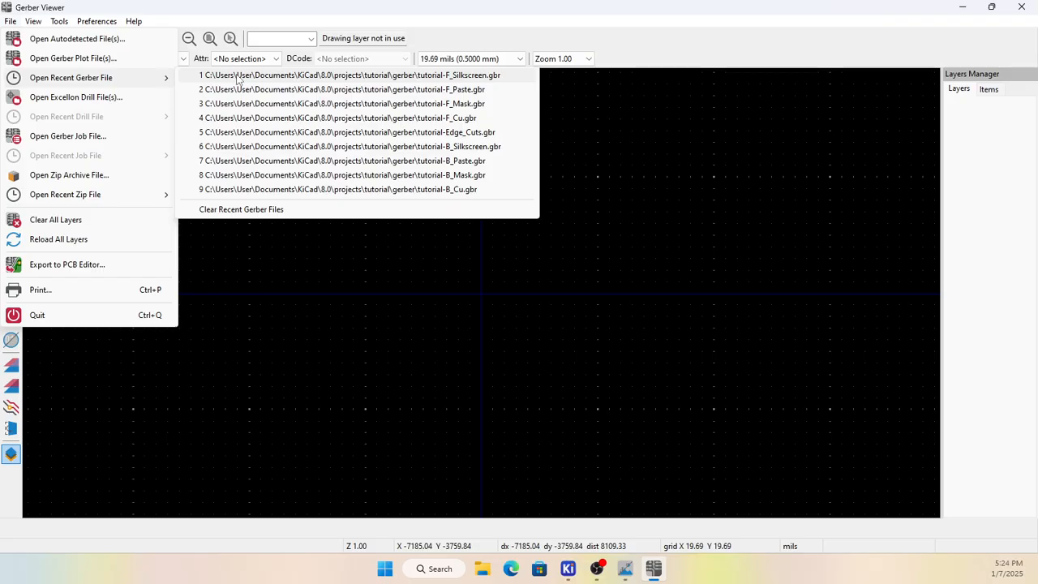
click(234, 209)
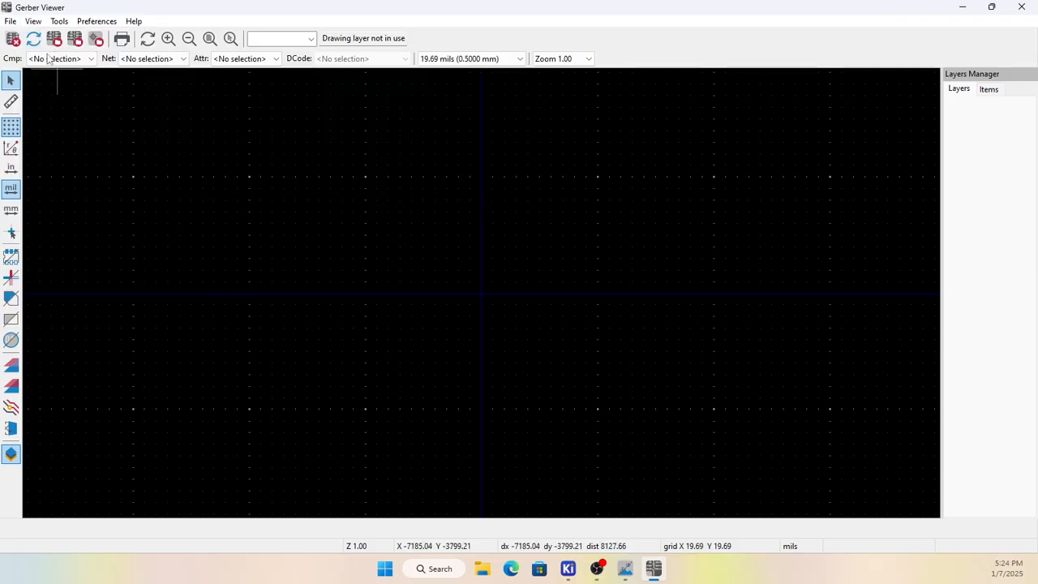
Step: Load all Gerber plot files from the project's gerber folder, dismissing the job-file error
click(11, 22)
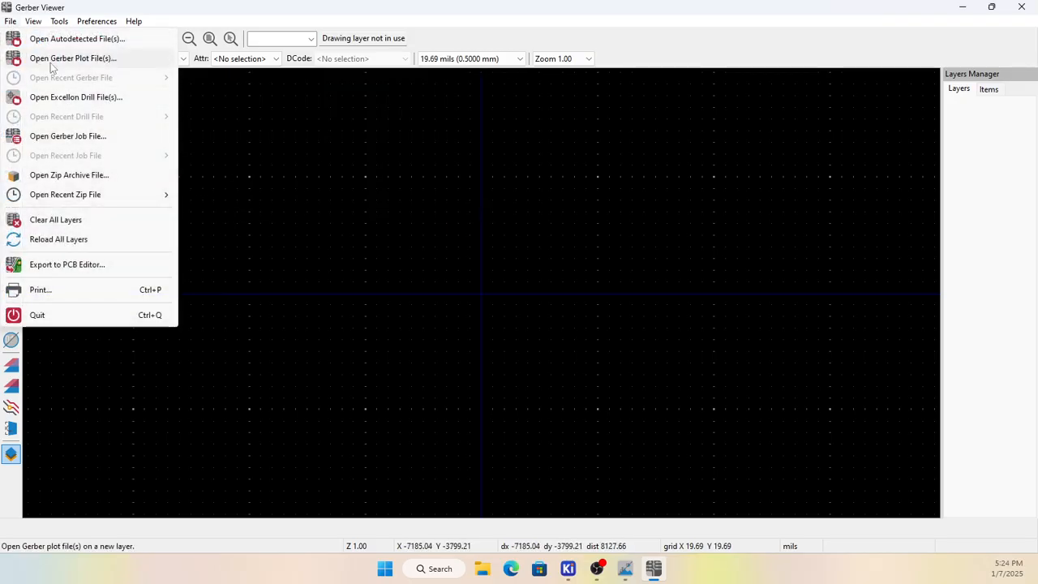
click(50, 60)
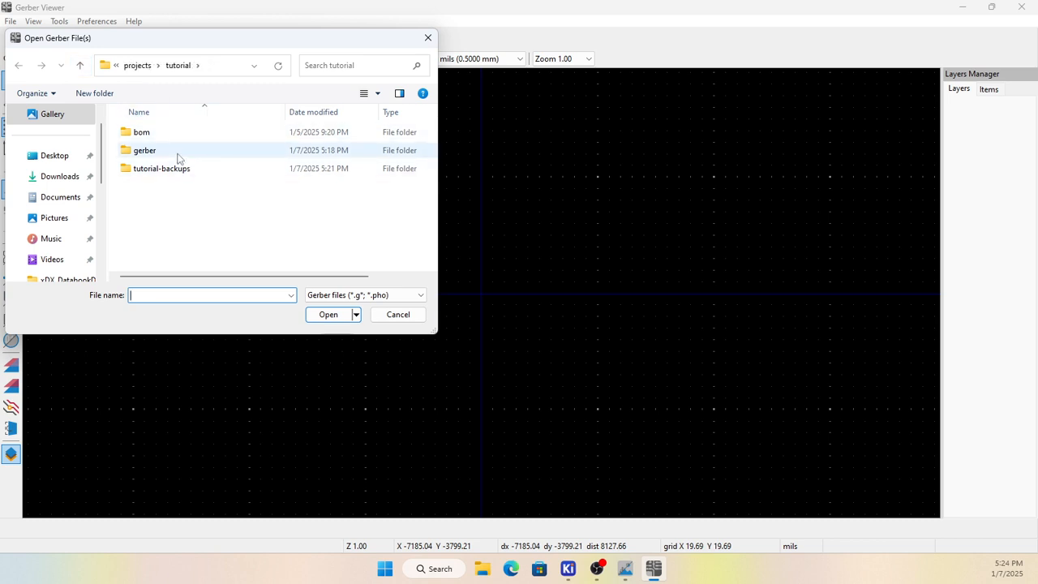
double_click(178, 154)
click(192, 134)
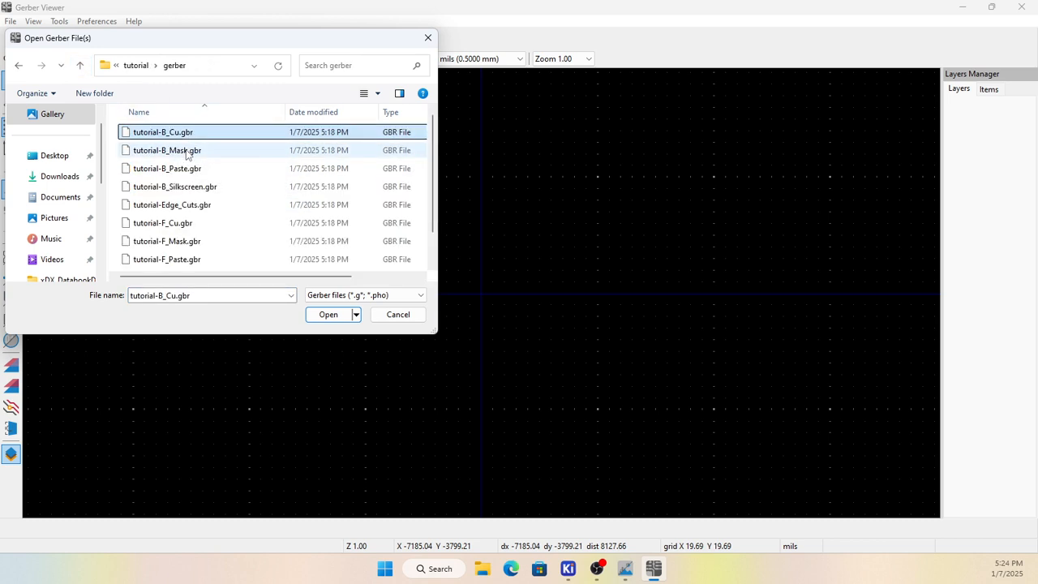
key(ctrl+a)
click(331, 320)
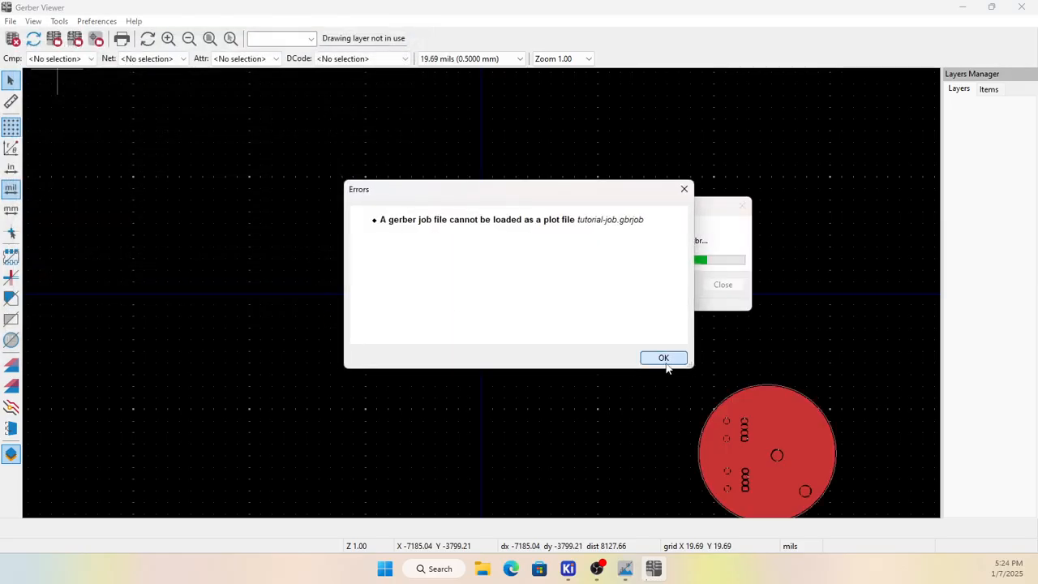
click(663, 358)
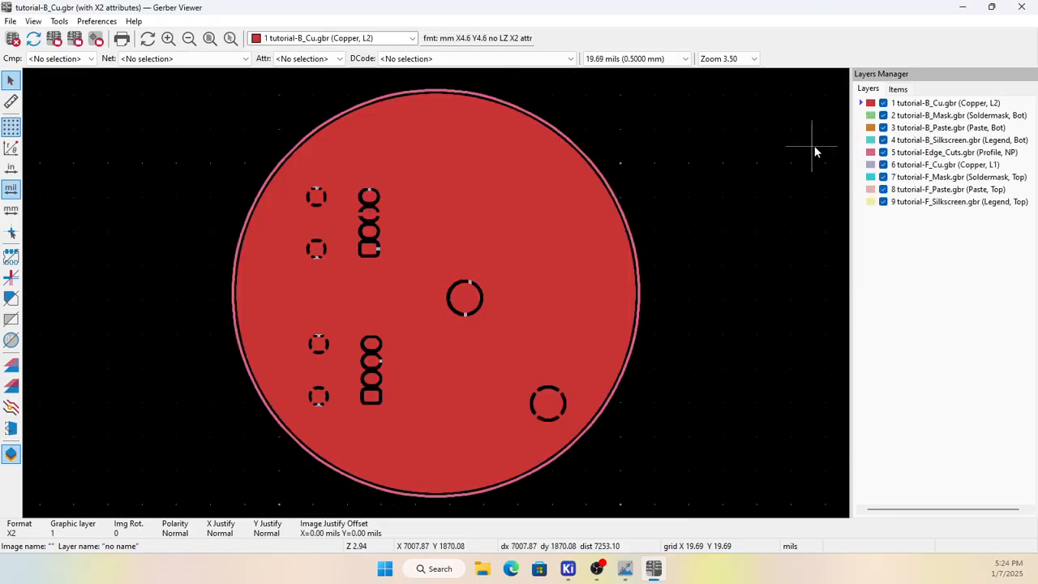
Step: Hide the B_Cu and F_Cu Gerber layers to inspect the plotted silkscreen, and close the Gerber Viewer
click(883, 104)
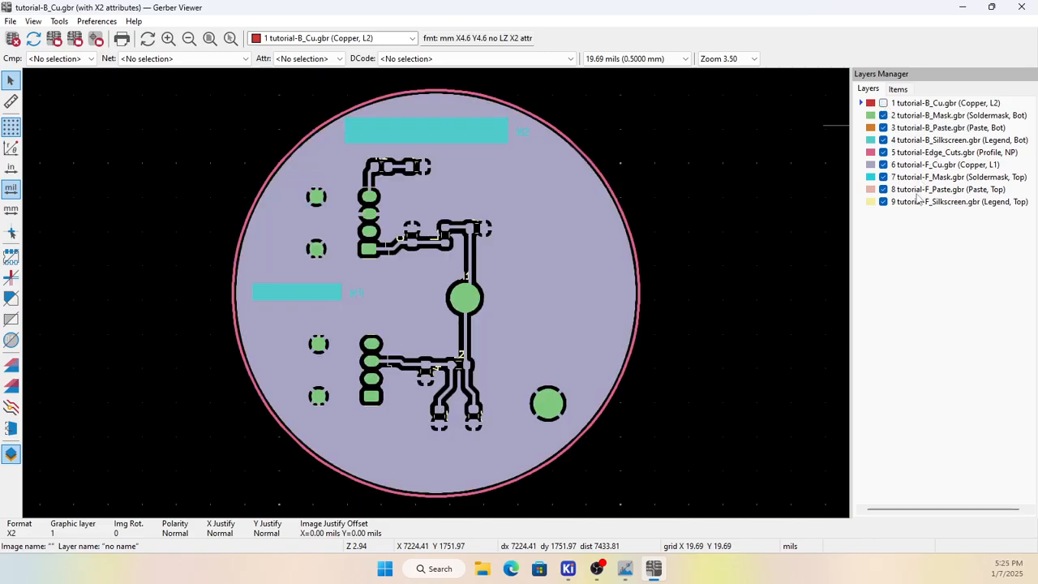
click(883, 164)
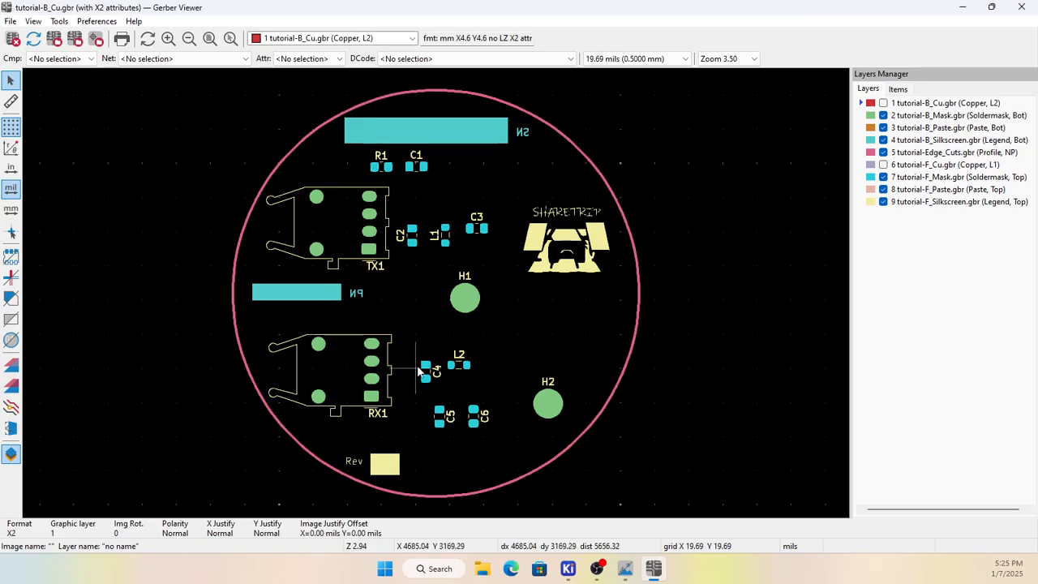
click(1021, 7)
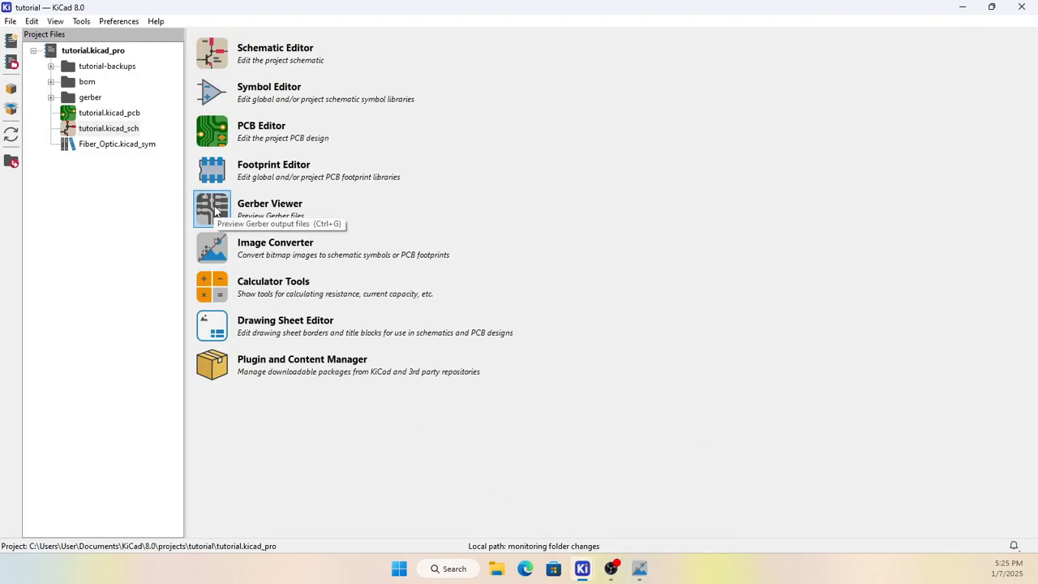
Step: Return to the PCB Editor, save the board and plot its Gerber files again to the gerber/ directory
click(219, 134)
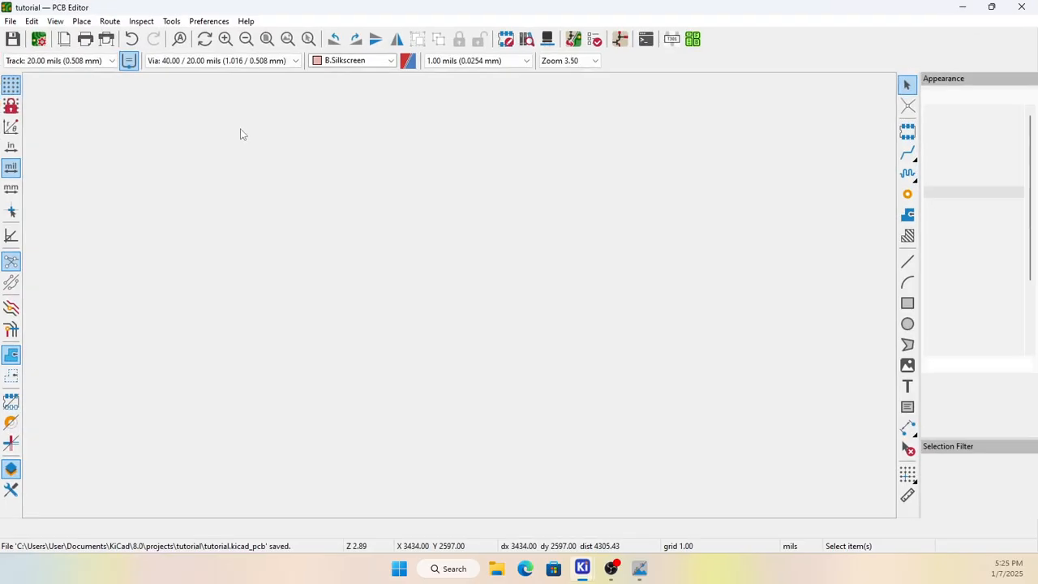
click(11, 22)
mouse_move(31, 22)
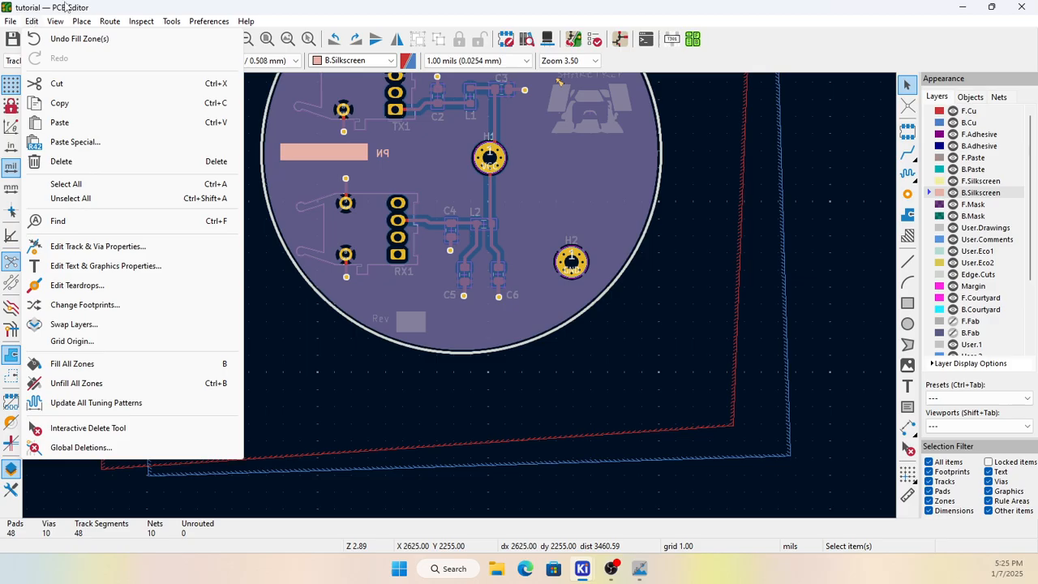
key(ctrl+s)
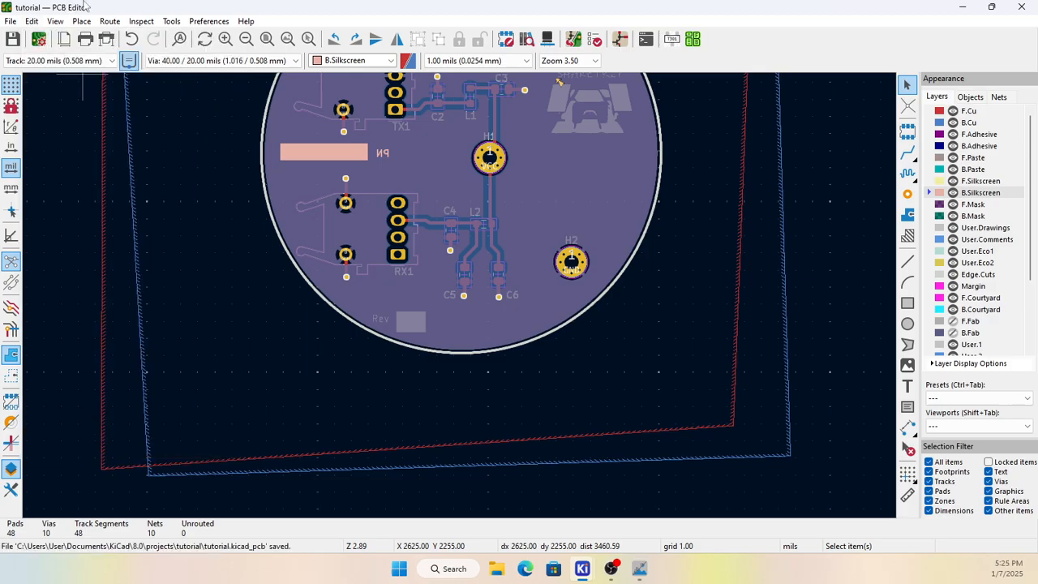
click(107, 39)
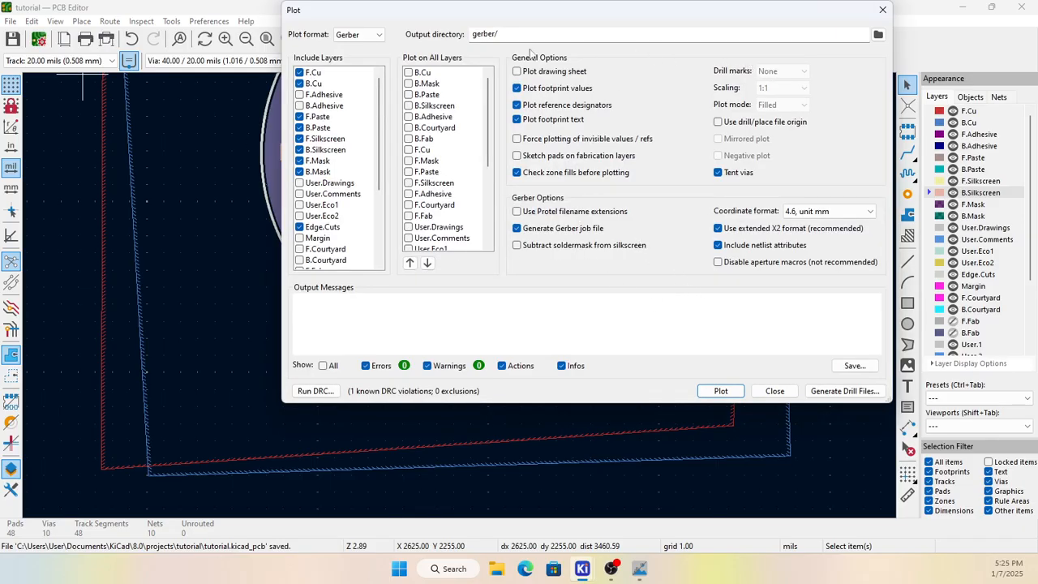
click(720, 392)
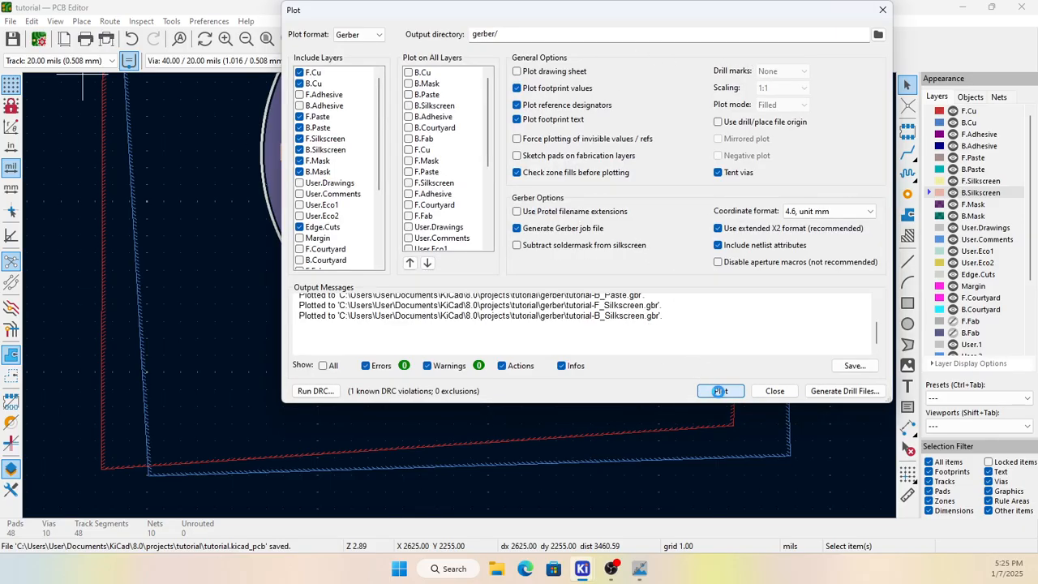
Step: Generate the Excellon drill files in the gerber/ folder and close the drill and plot dialogs
click(843, 391)
click(629, 387)
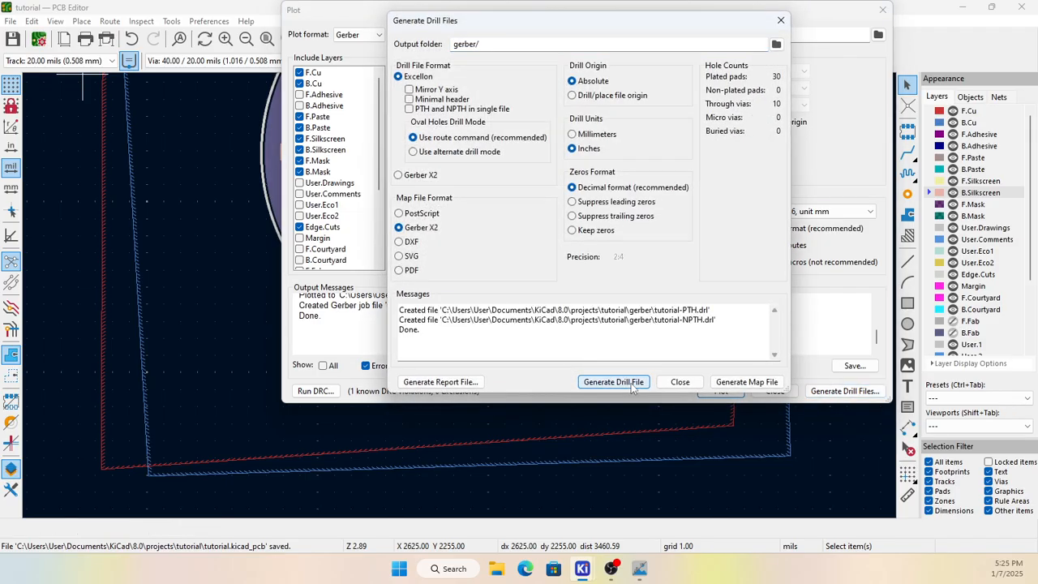
click(689, 385)
click(774, 392)
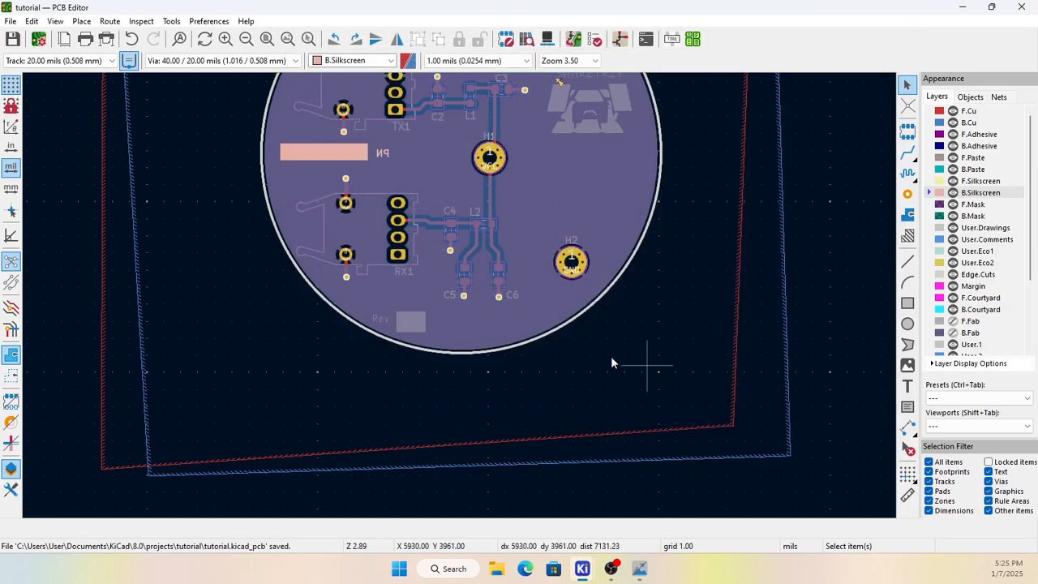
Step: Minimize the PCB Editor and reopen the Gerber Viewer in a maximized window
click(963, 8)
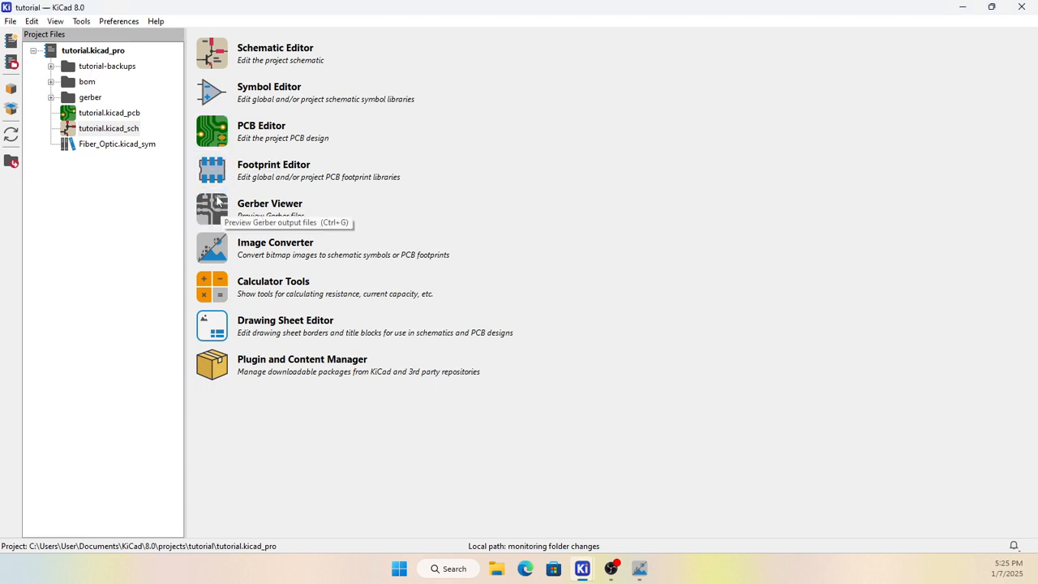
click(212, 173)
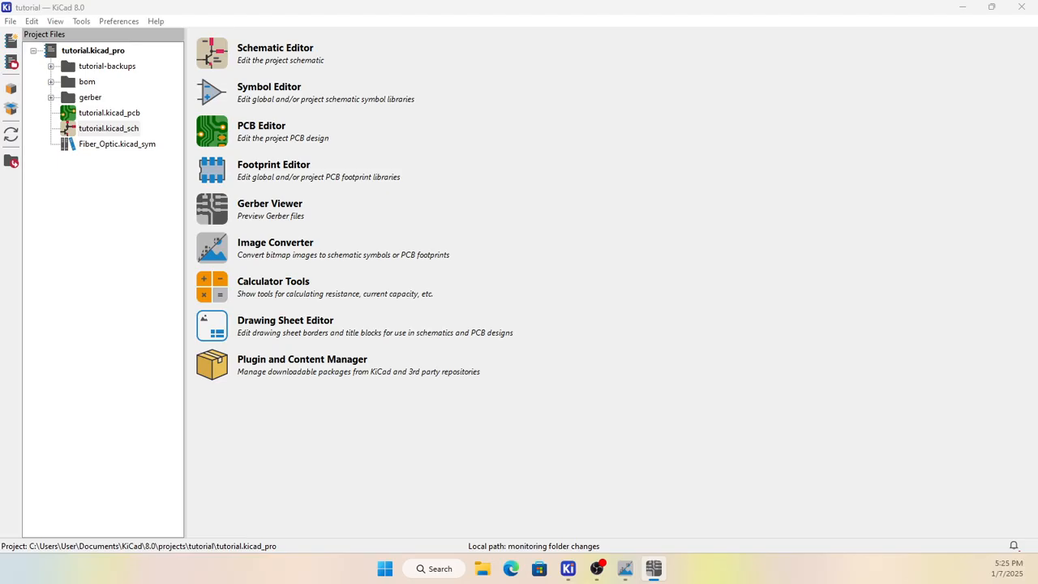
drag(8, 583, 720, 139)
click(840, 143)
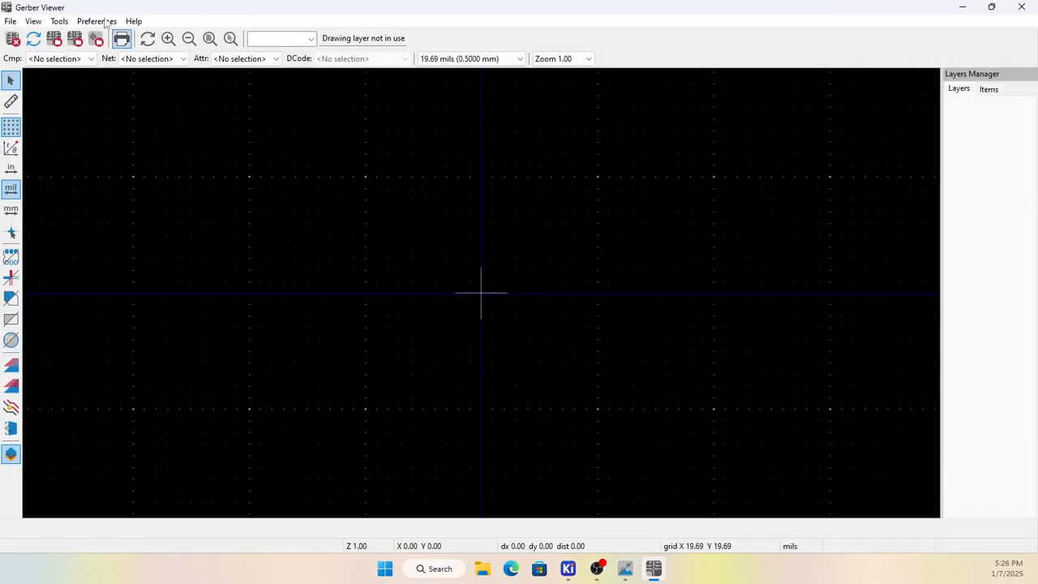
Step: Load all Gerber plot files from the gerber folder and hide the tutorial-B_Cu and tutorial-F_Cu layers to inspect the silkscreen
click(59, 22)
mouse_move(11, 21)
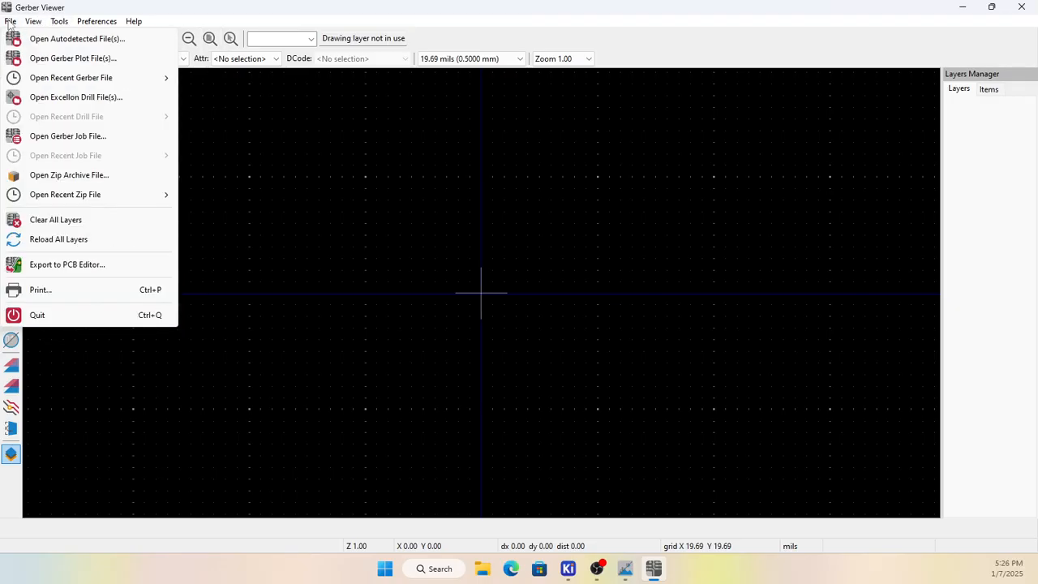
click(52, 62)
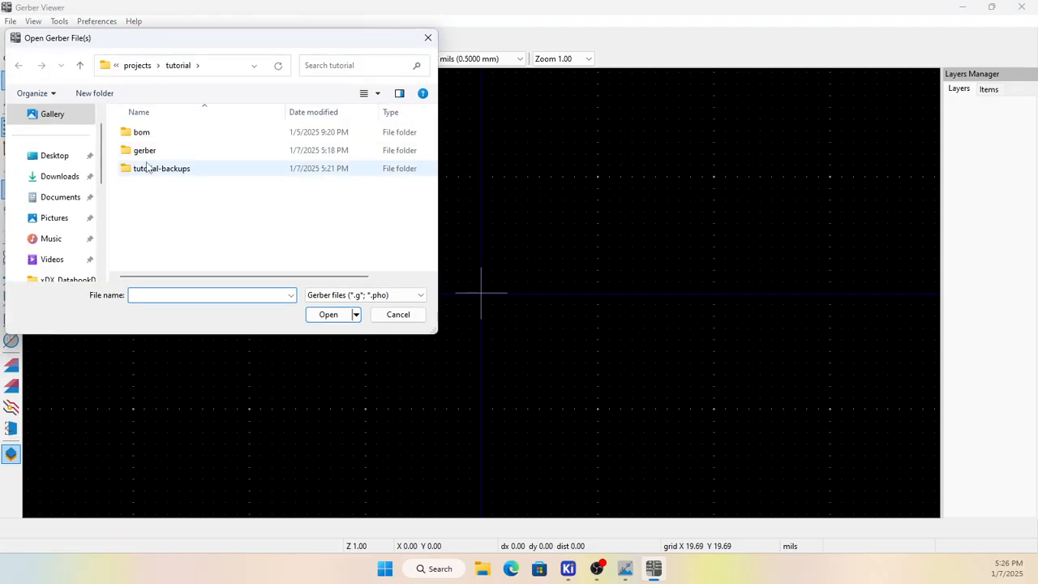
click(142, 153)
double_click(142, 154)
click(155, 137)
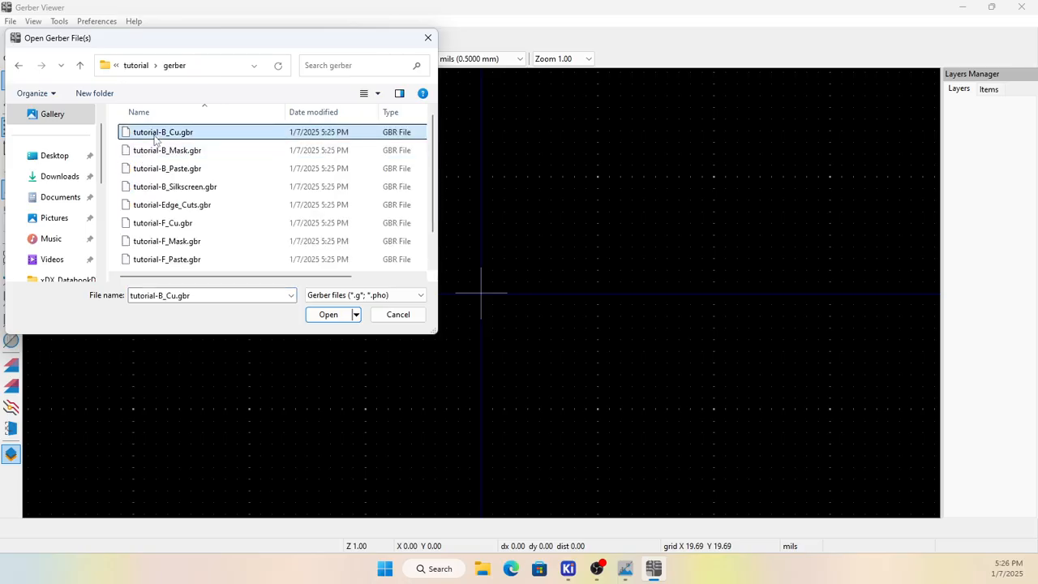
key(ctrl+a)
click(329, 314)
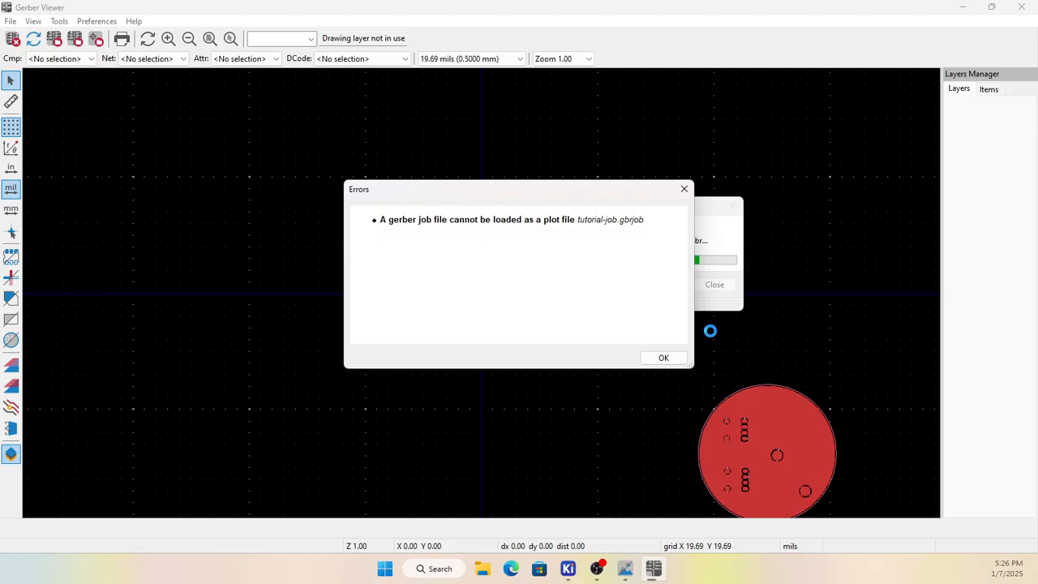
click(678, 363)
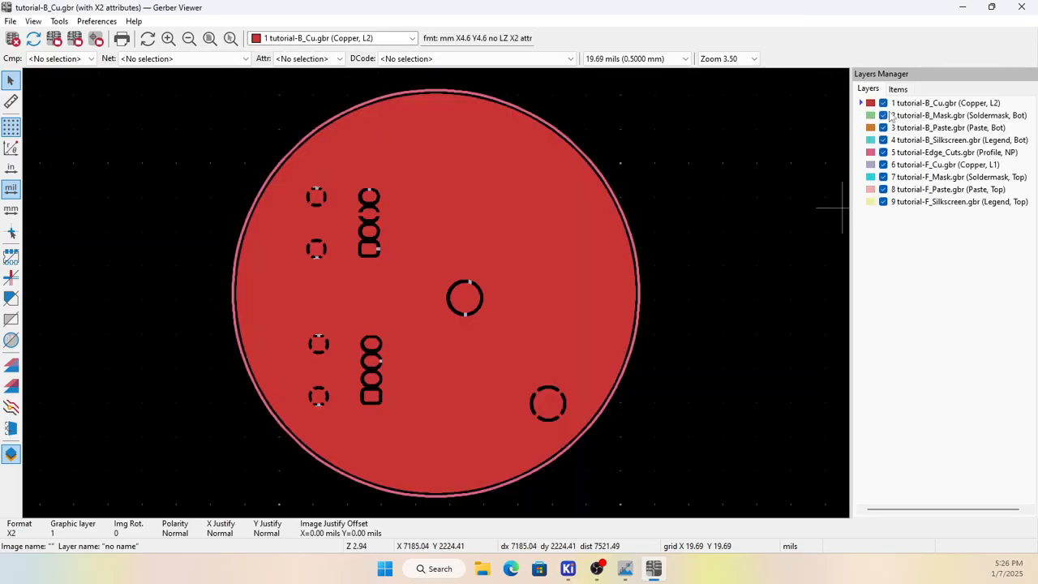
click(884, 104)
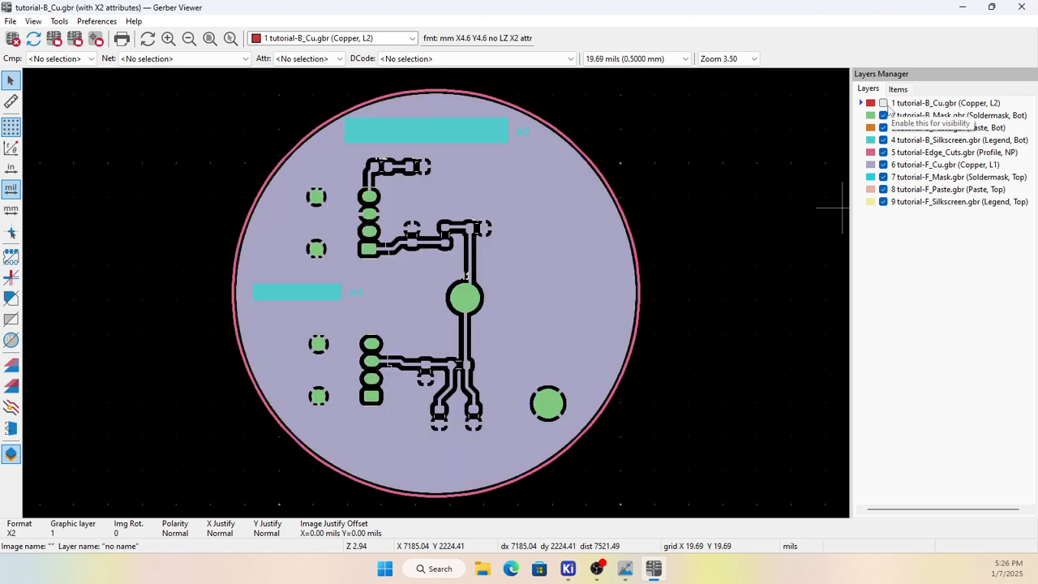
click(884, 165)
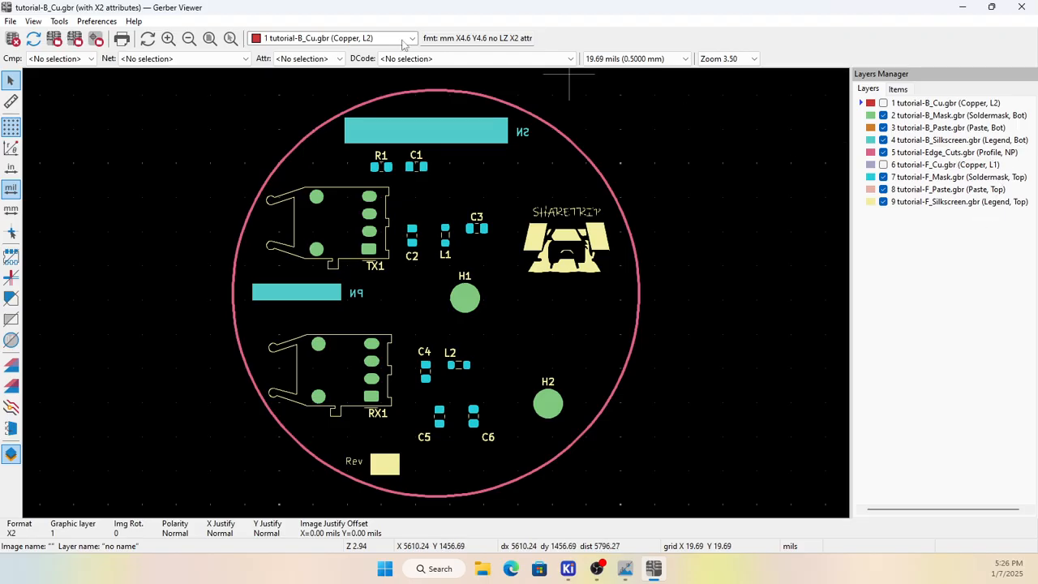
Step: Open every file in the gerber folder, including the drill files, as autodetected files, and close the Gerber Viewer after checking them
click(11, 22)
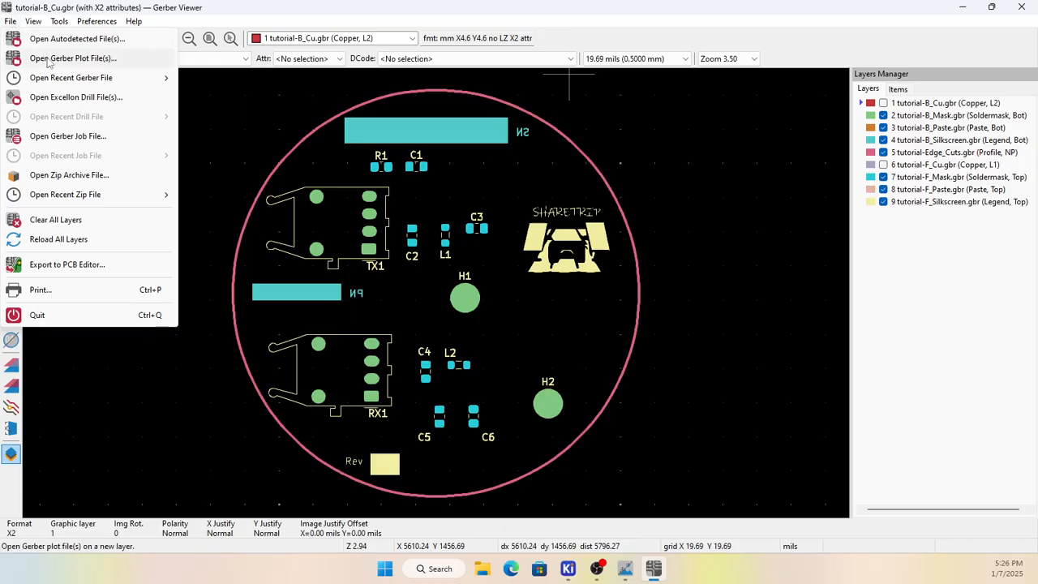
click(77, 39)
scroll(314, 209, down, 2)
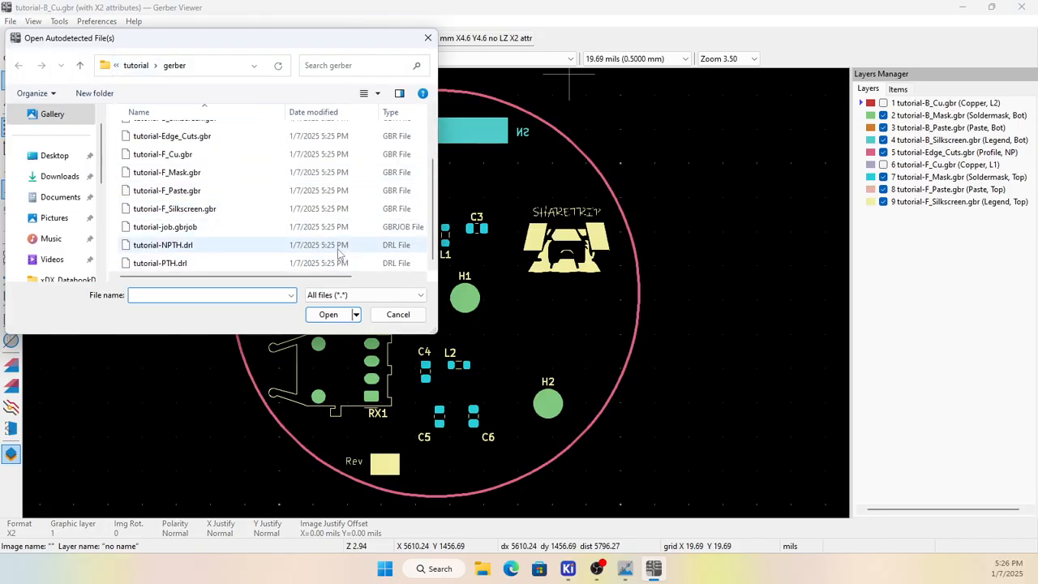
click(262, 245)
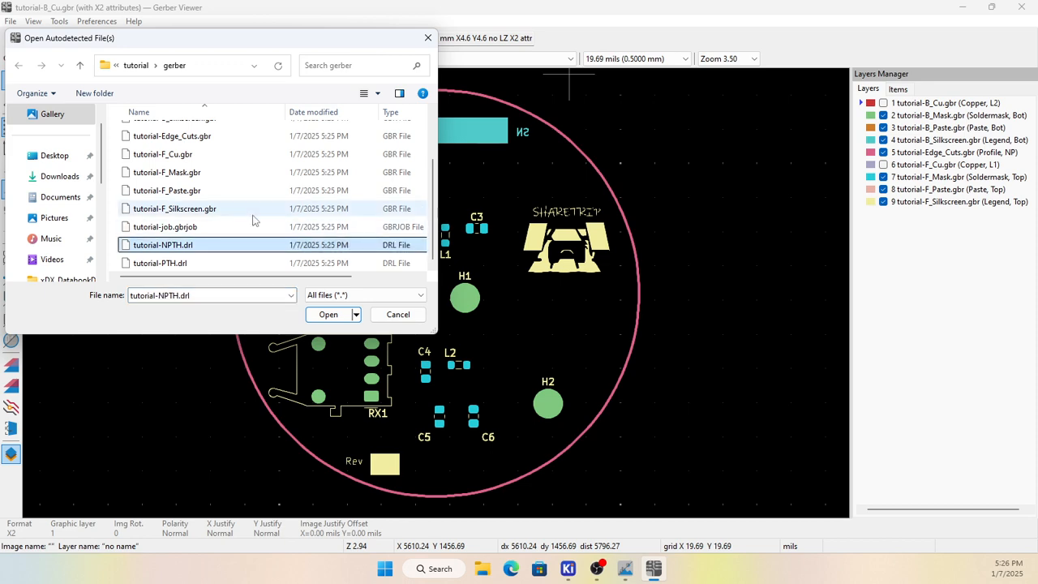
key(ctrl+a)
click(329, 314)
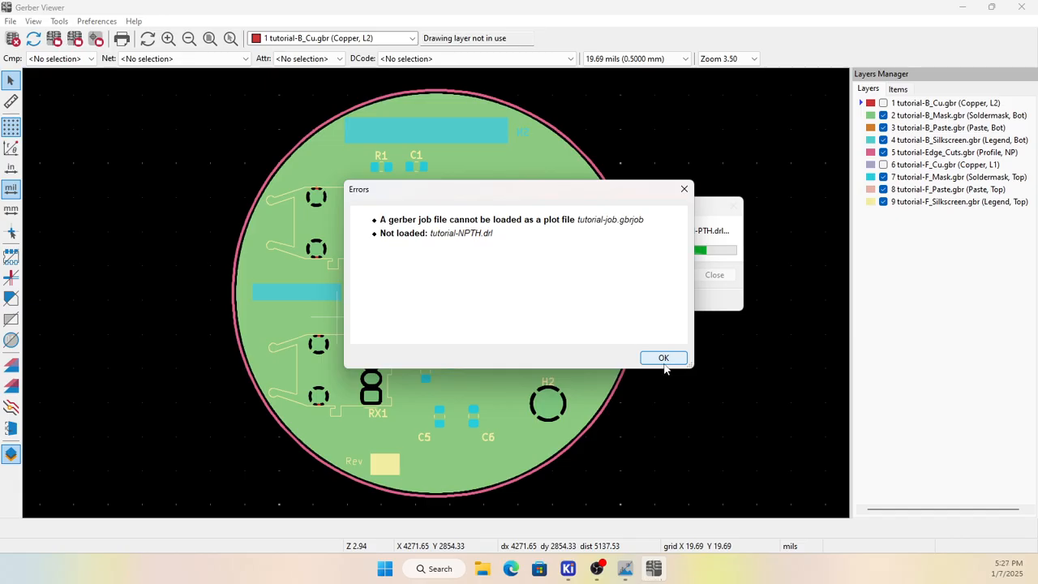
click(664, 359)
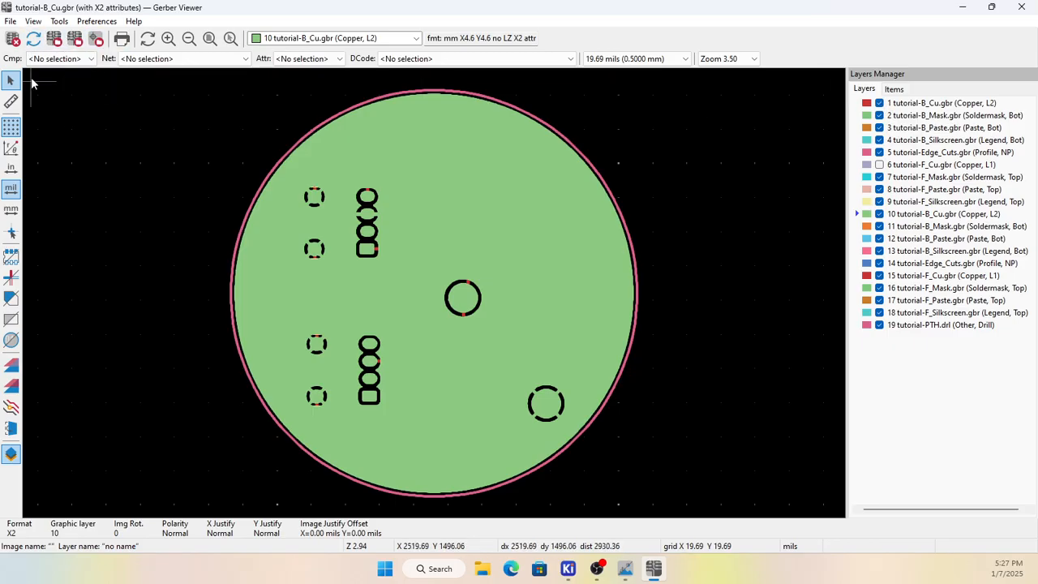
click(1021, 7)
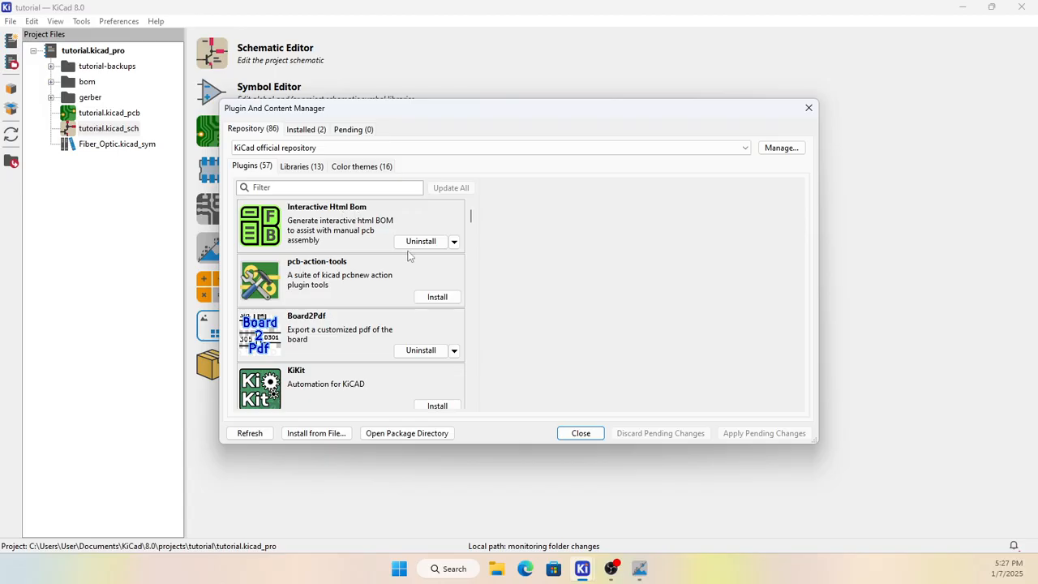
Step: Look through the official repository plugins, close the Plugin and Content Manager and return to the PCB Editor
scroll(345, 296, down, 2)
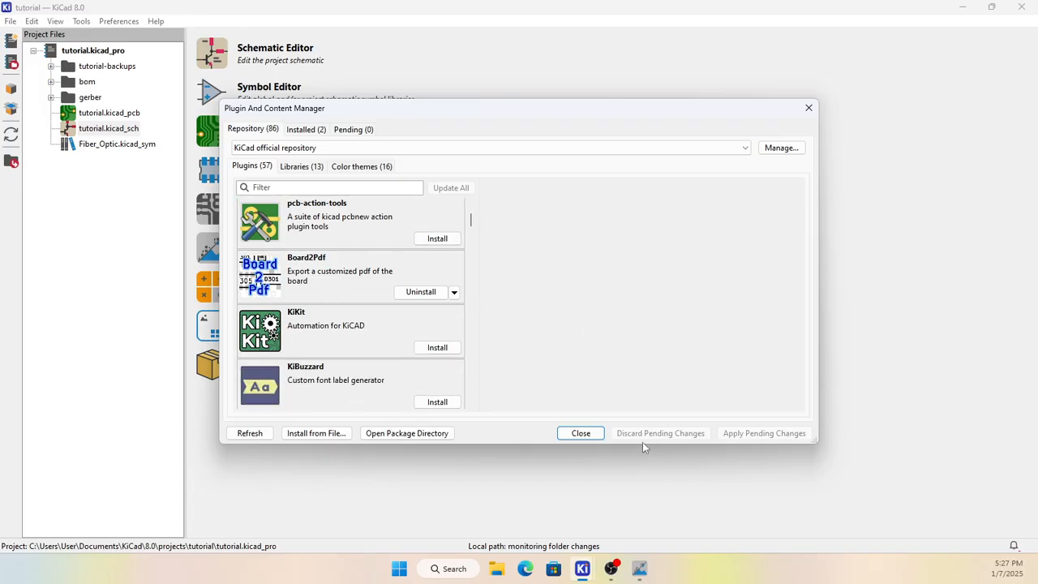
click(581, 433)
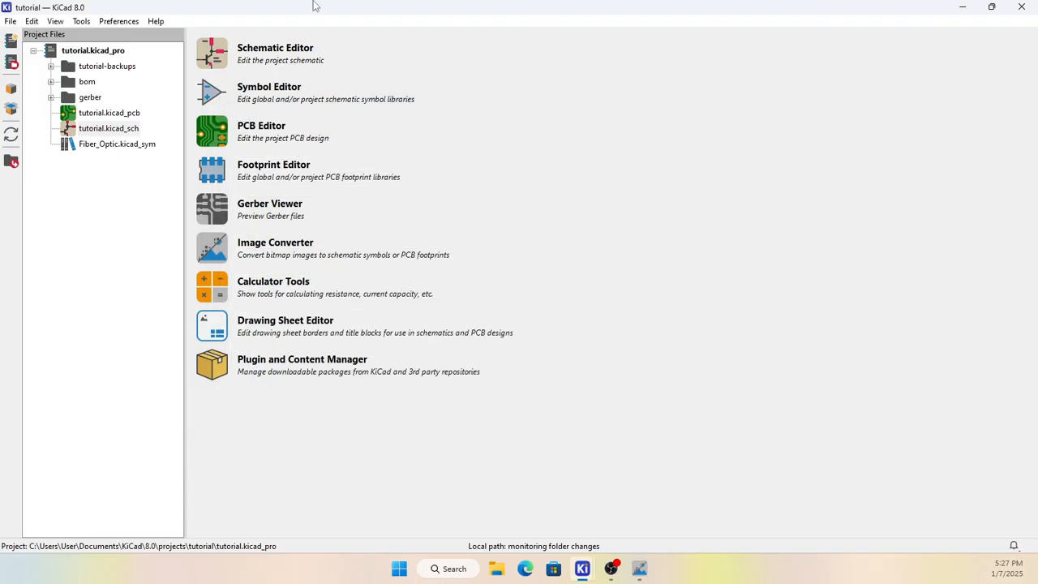
click(286, 128)
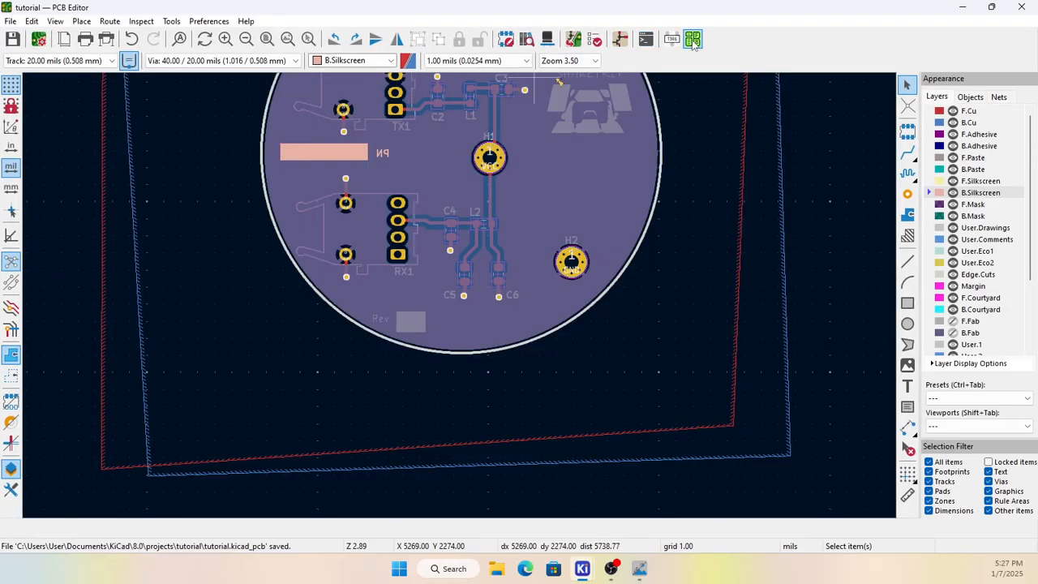
Step: Generate an interactive HTML BOM of the board with InteractiveHtmlBom, using the name format ibom
click(692, 40)
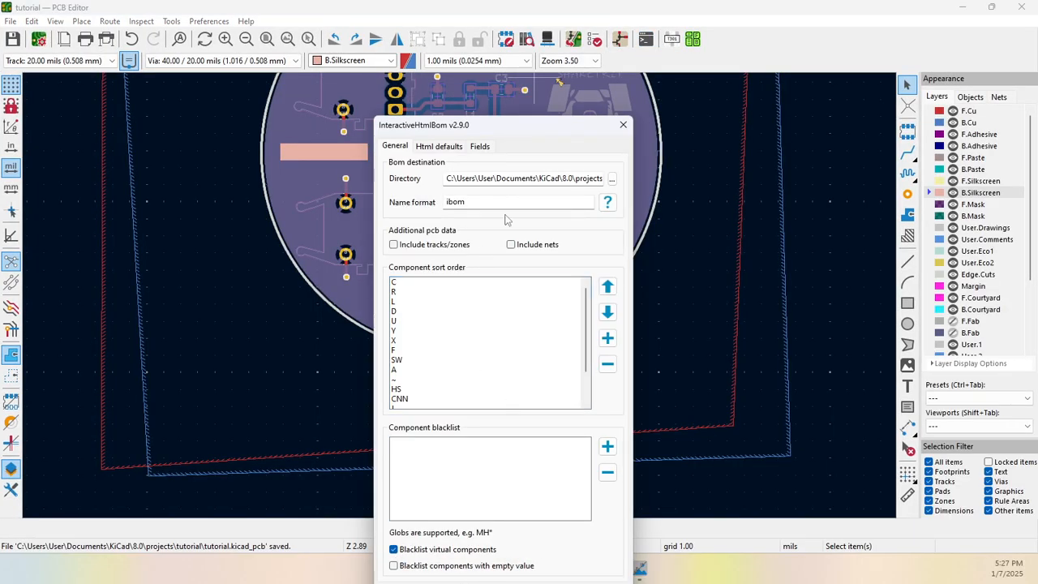
drag(486, 133, 431, 14)
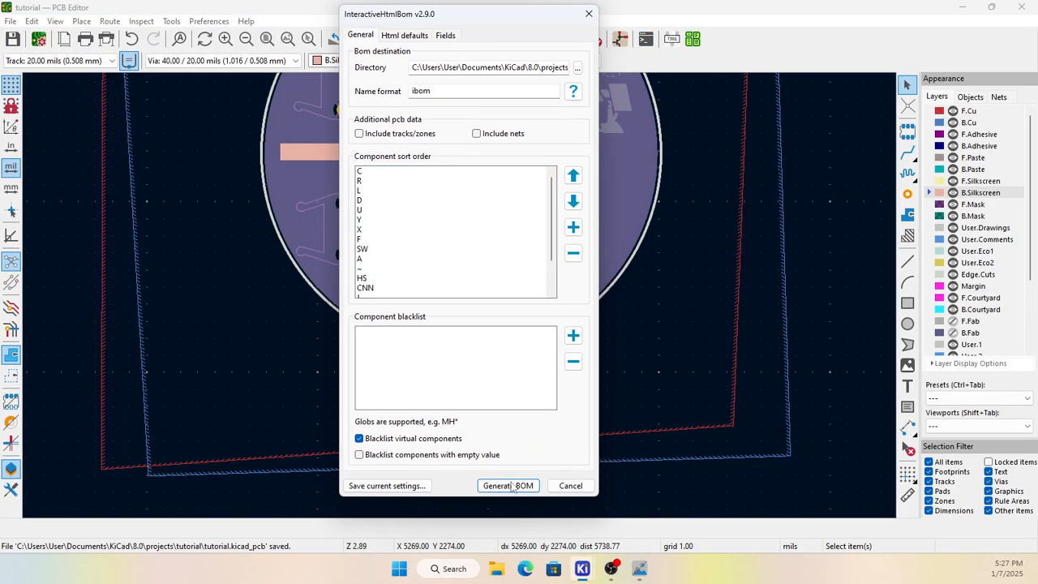
click(524, 484)
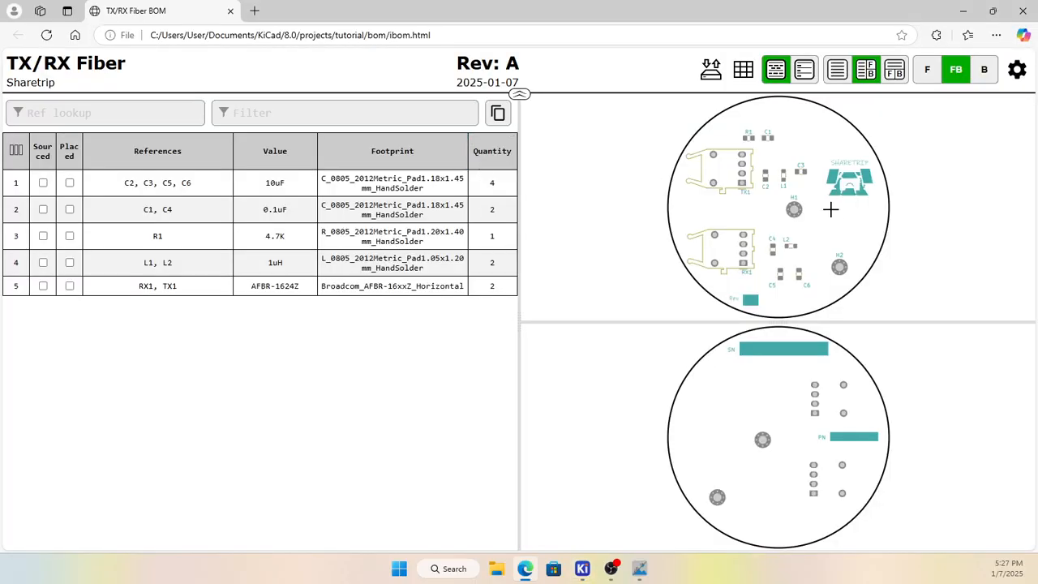
Step: Examine the component table and the front and back board drawings in the interactive BOM, and close the browser
scroll(789, 248, up, 5)
scroll(812, 262, down, 5)
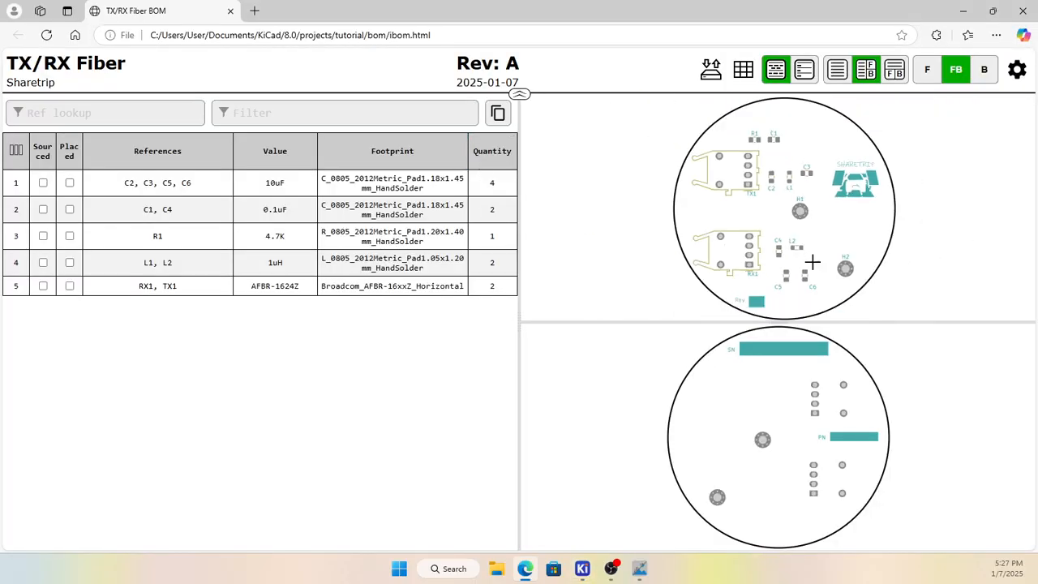
scroll(772, 291, up, 1)
scroll(772, 290, down, 1)
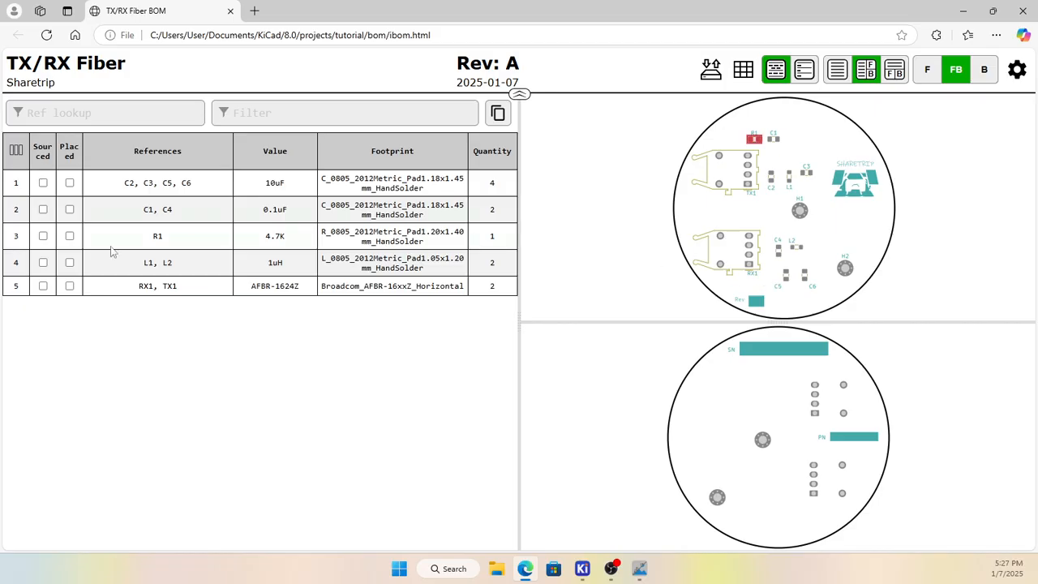
click(1022, 11)
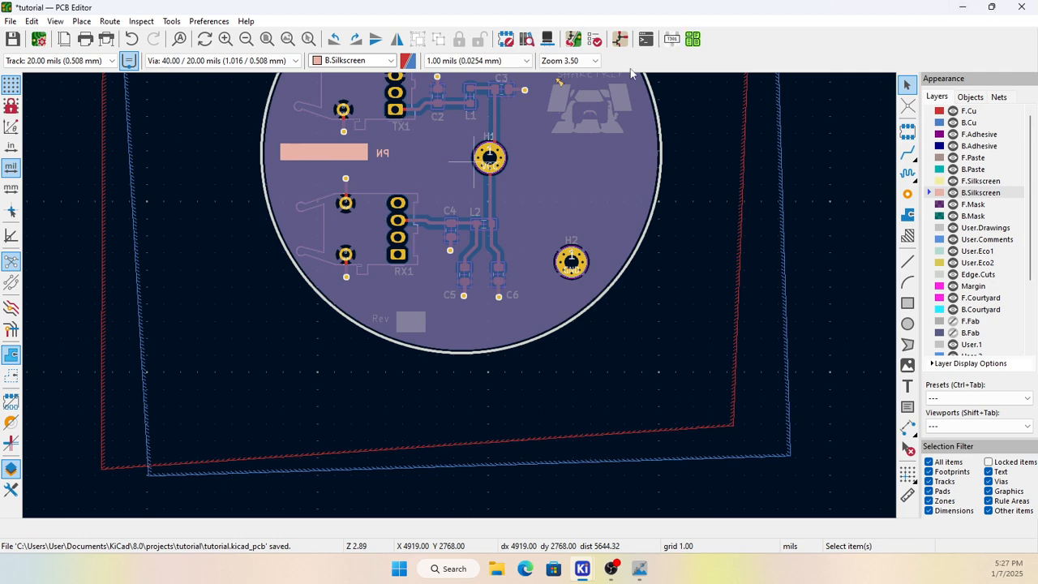
Step: Open the board in the 3D Viewer and examine the component placement and silkscreen on its front side
scroll(466, 300, down, 4)
scroll(458, 302, up, 5)
scroll(459, 301, down, 2)
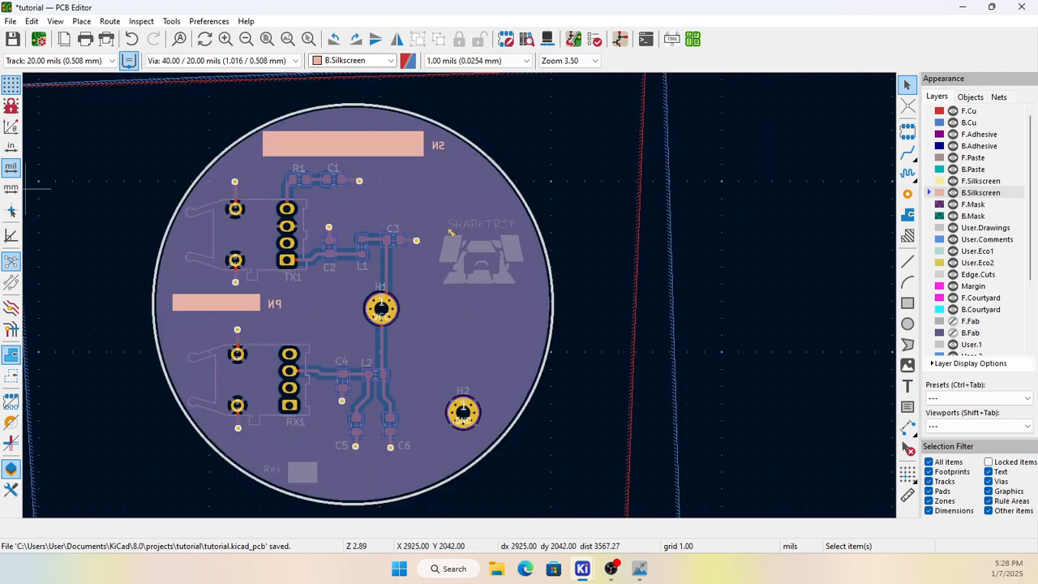
click(11, 21)
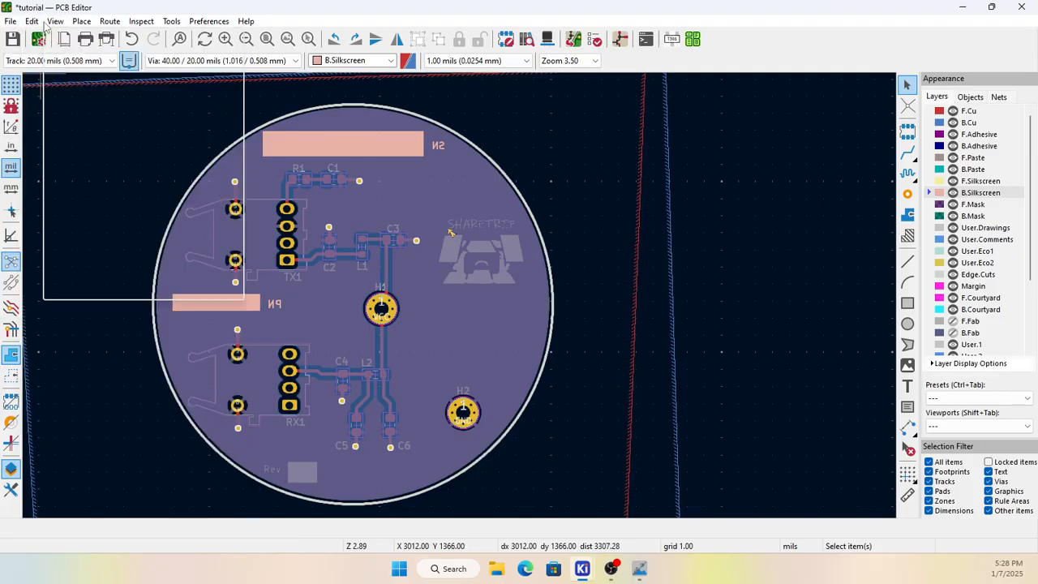
mouse_move(47, 24)
click(89, 61)
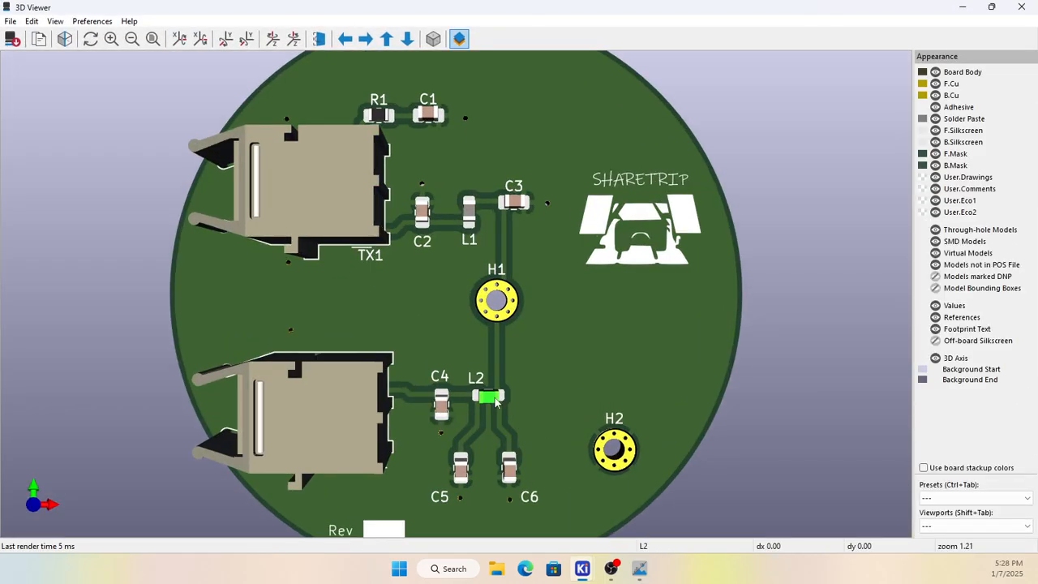
scroll(581, 264, up, 2)
scroll(394, 257, down, 1)
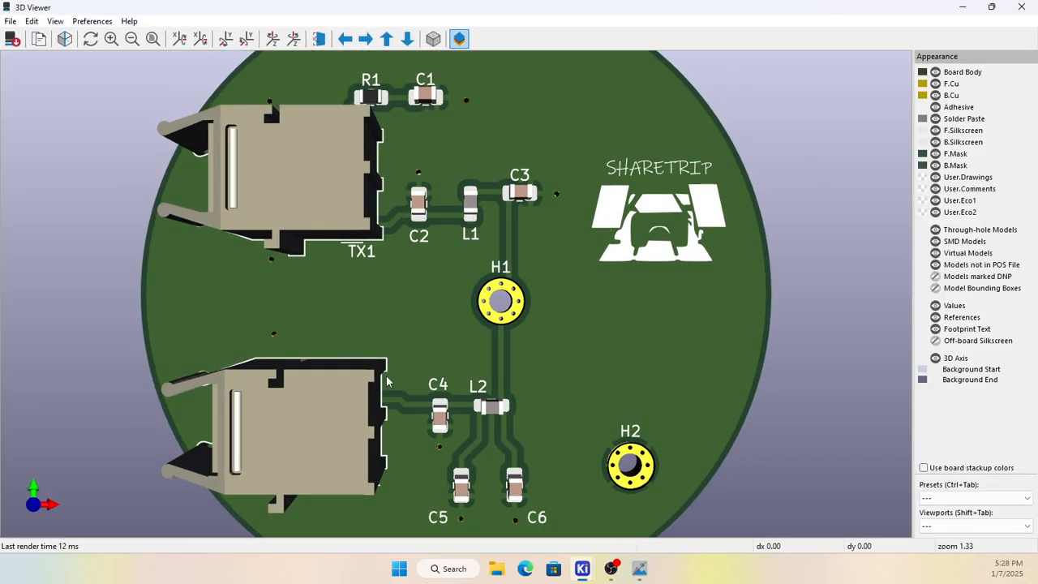
scroll(387, 382, down, 3)
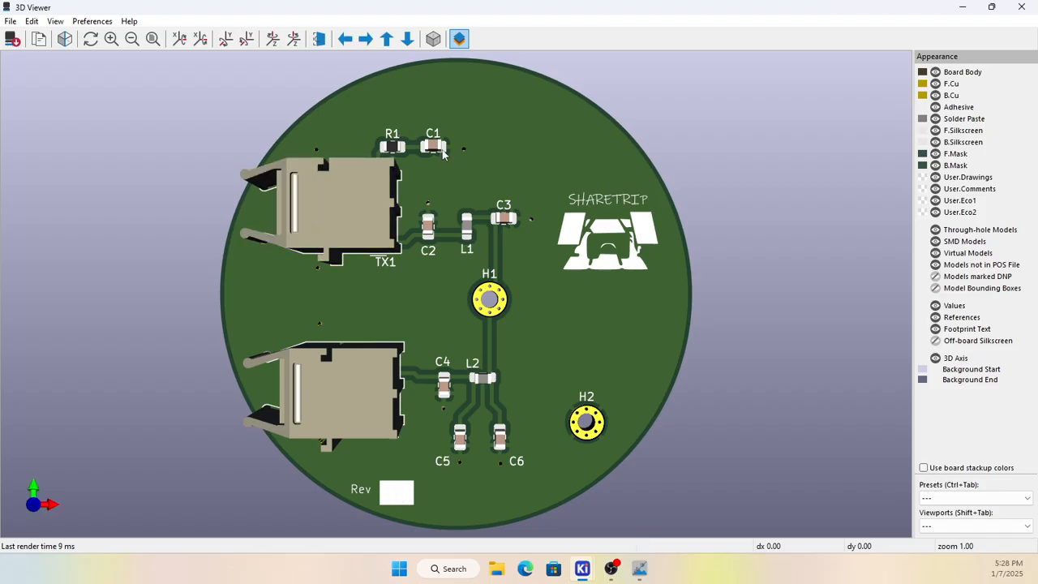
Step: Examine the back side and the TX1 and RX1 connectors of the 3D board, and close the 3D Viewer
drag(350, 292, 691, 287)
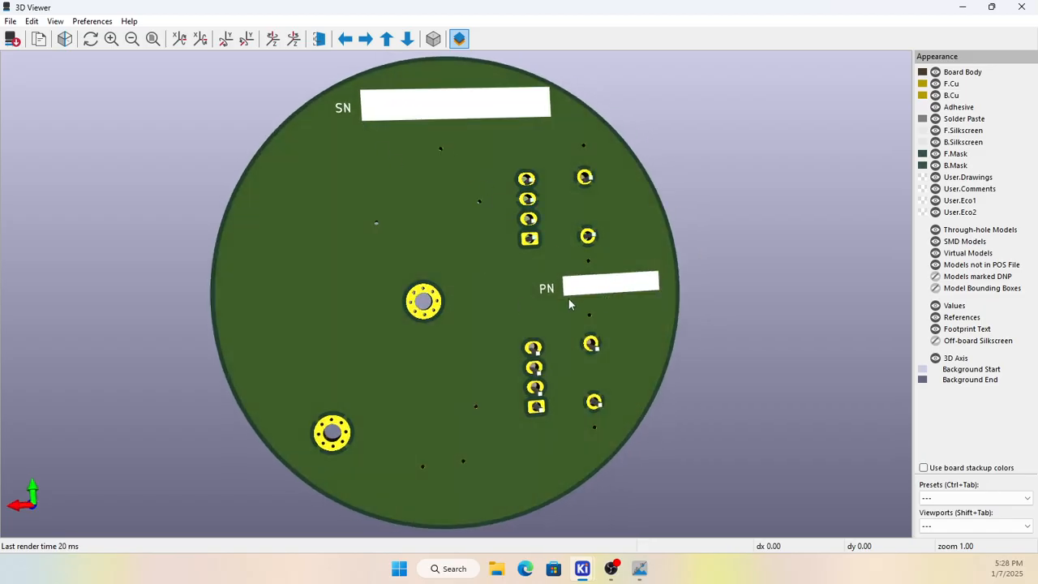
drag(408, 460, 491, 292)
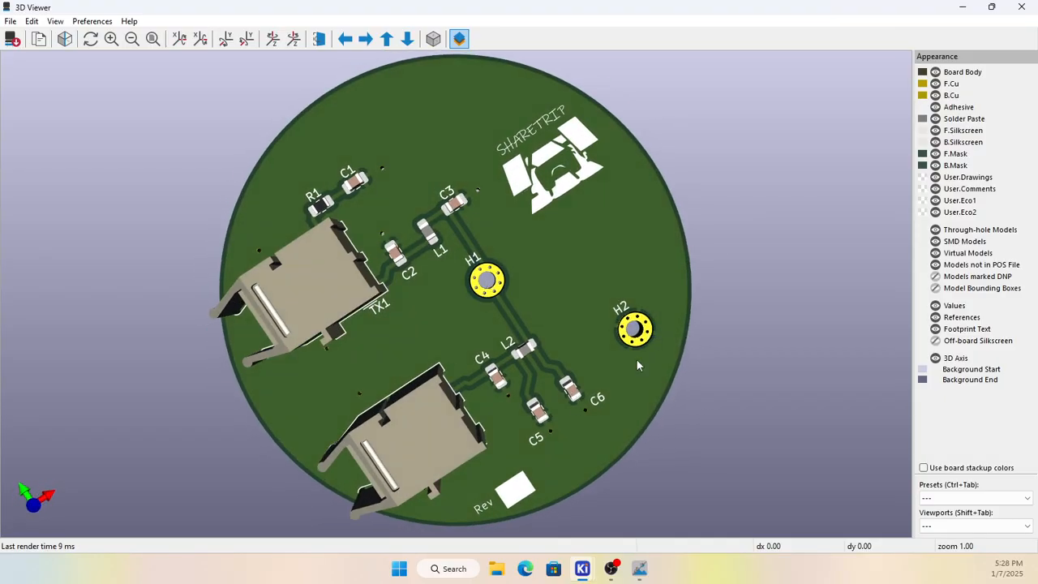
drag(570, 235, 502, 284)
drag(520, 330, 614, 331)
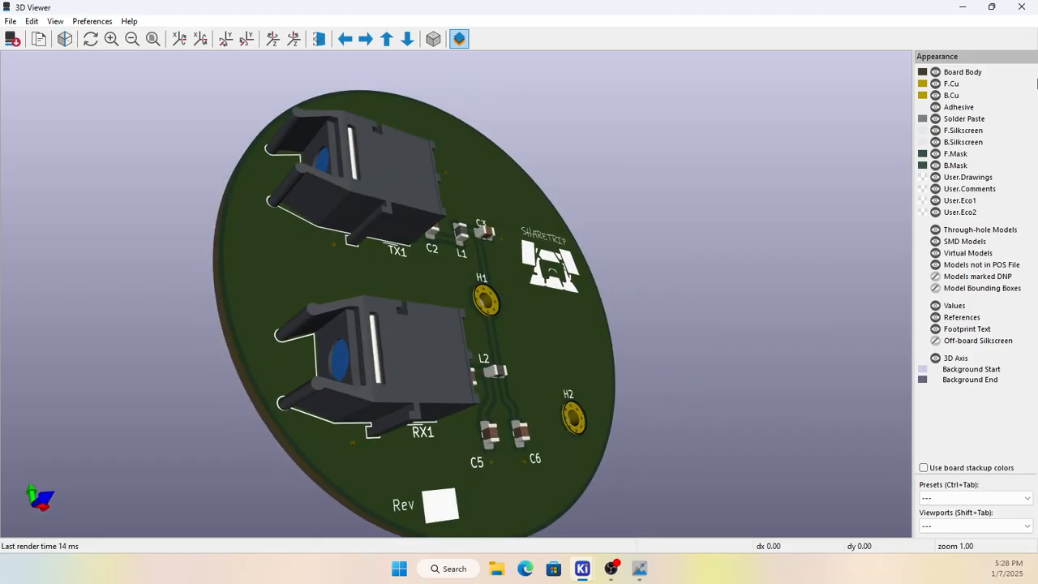
click(1021, 8)
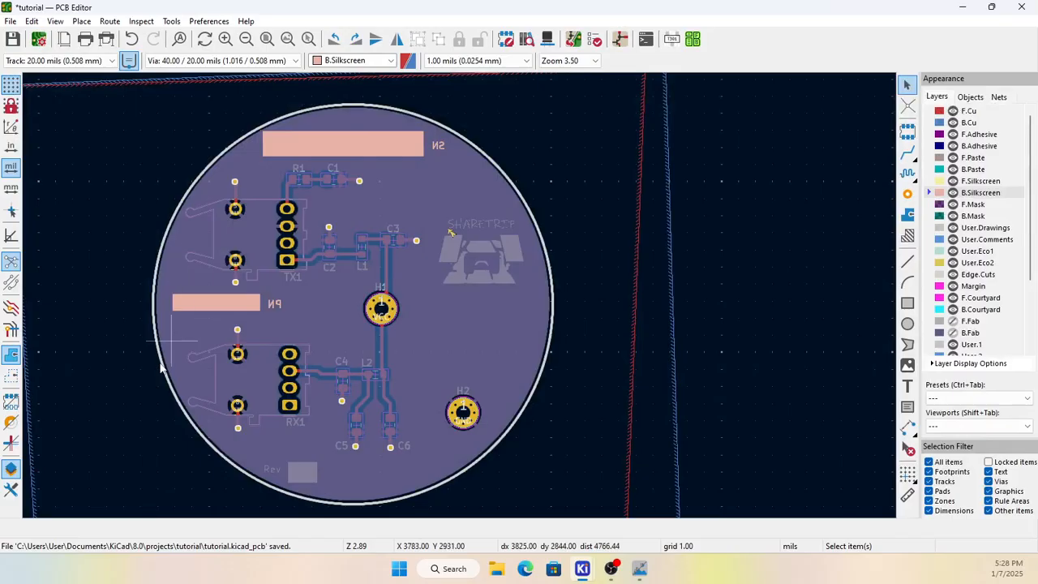